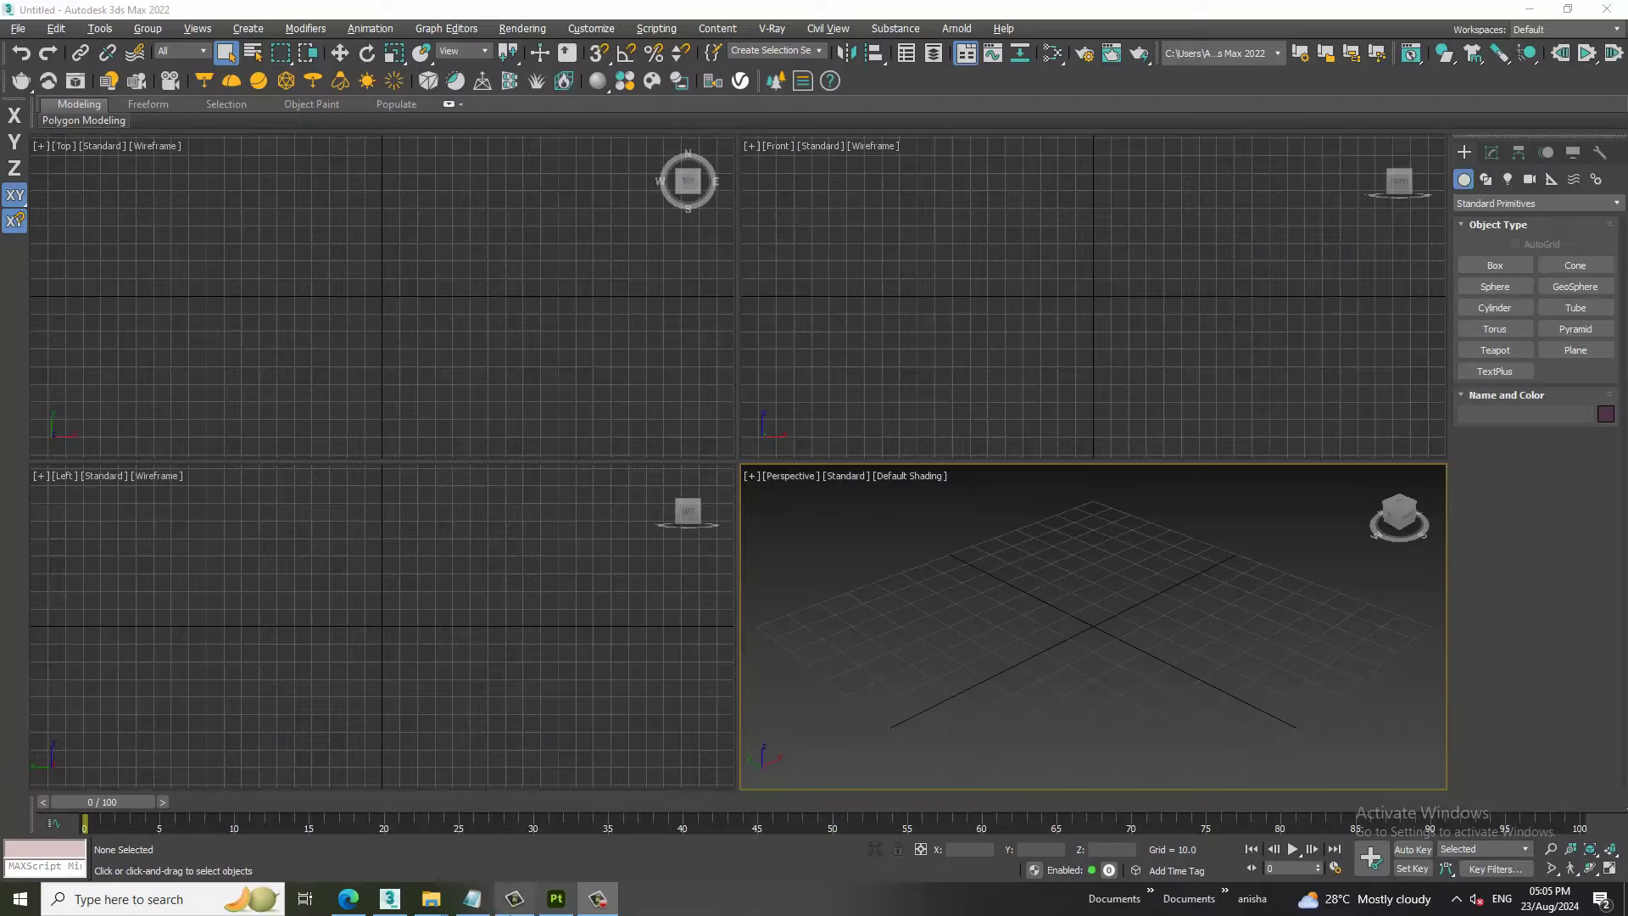
Bring Notepad forward and append 'Tutorial on Viewers request' as a new last line.
{"action": "left_click", "coordinate": [473, 899]}
{"action": "key", "text": "ctrl+a"}
{"action": "left_click", "coordinate": [561, 242]}
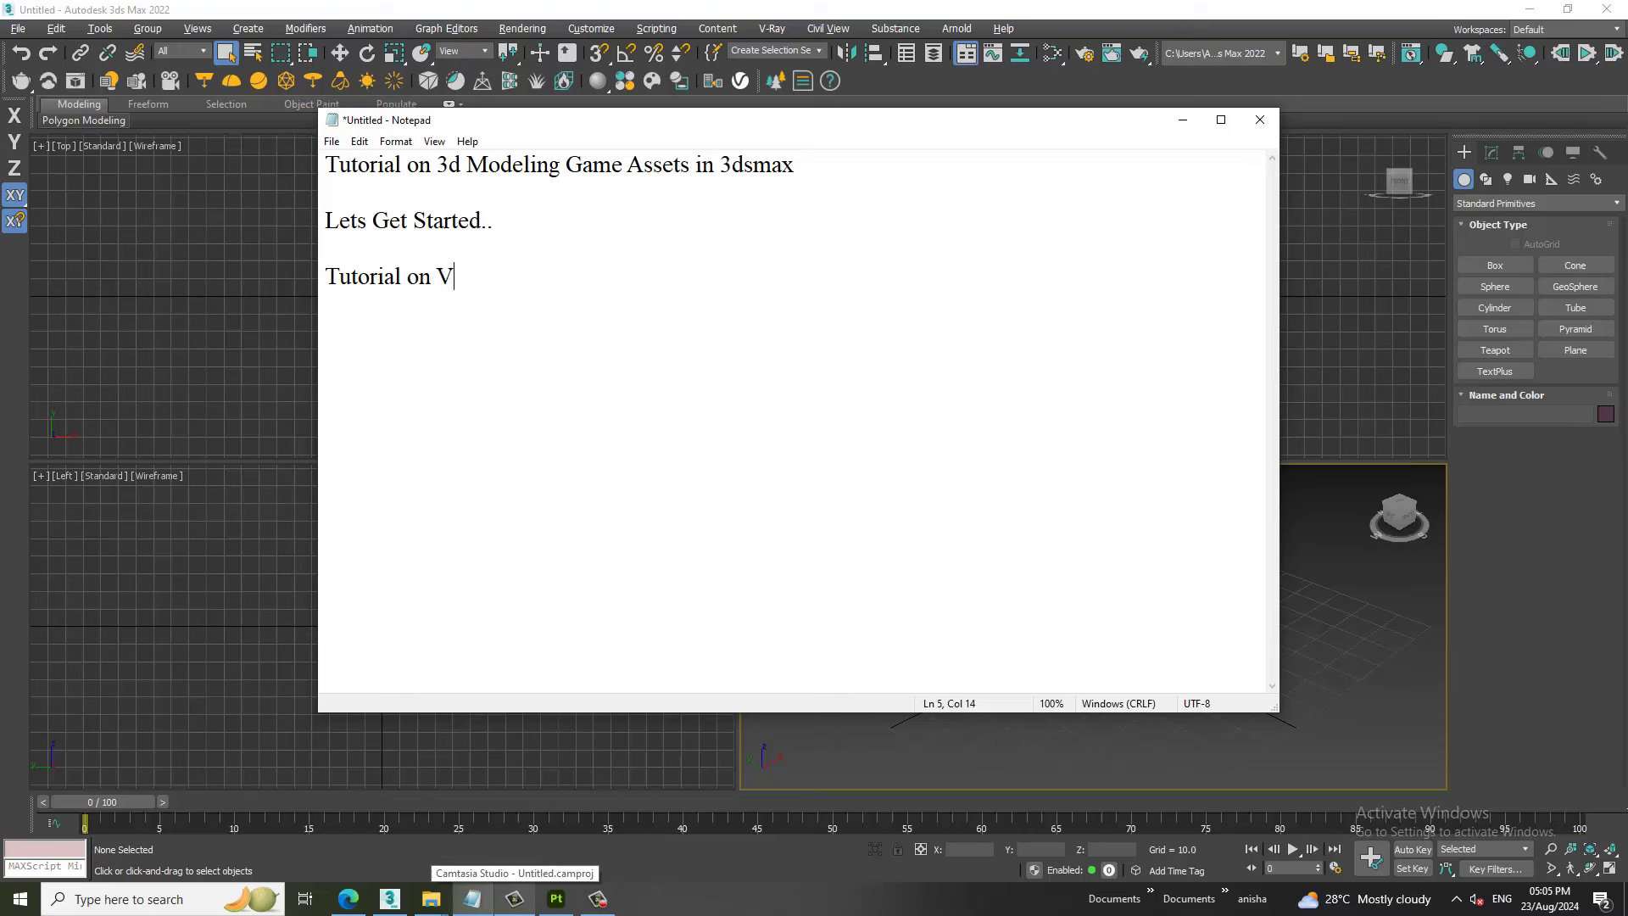
{"action": "type", "text": "iewers request..."}
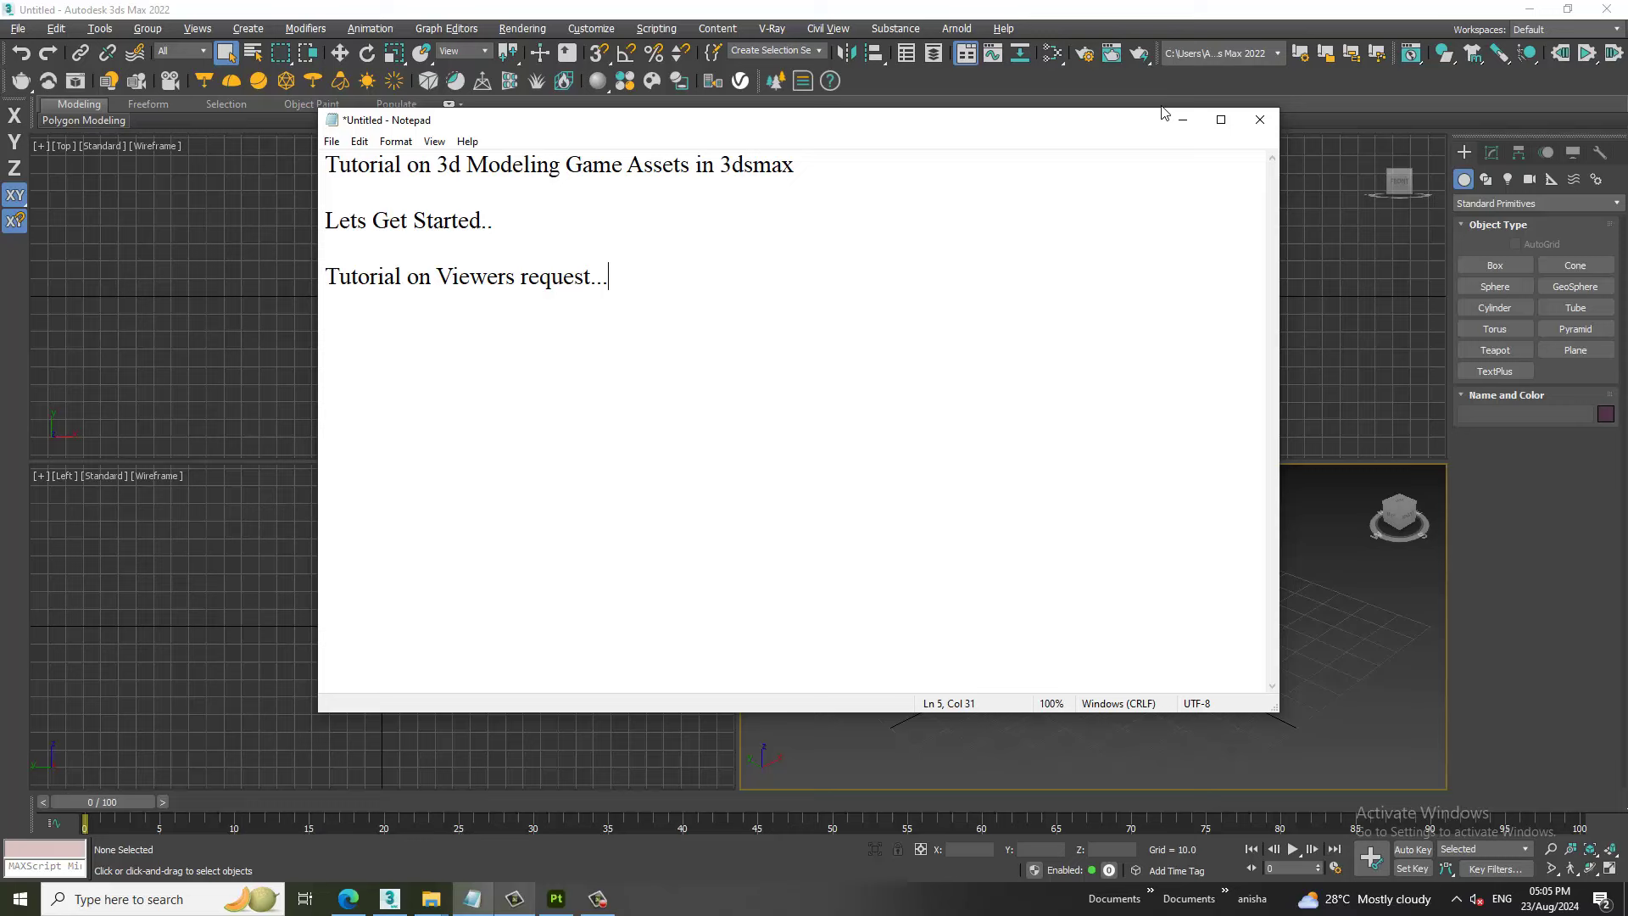
Minimize Notepad and choose View Image File from the 3ds Max File menu.
{"action": "left_click", "coordinate": [1183, 120]}
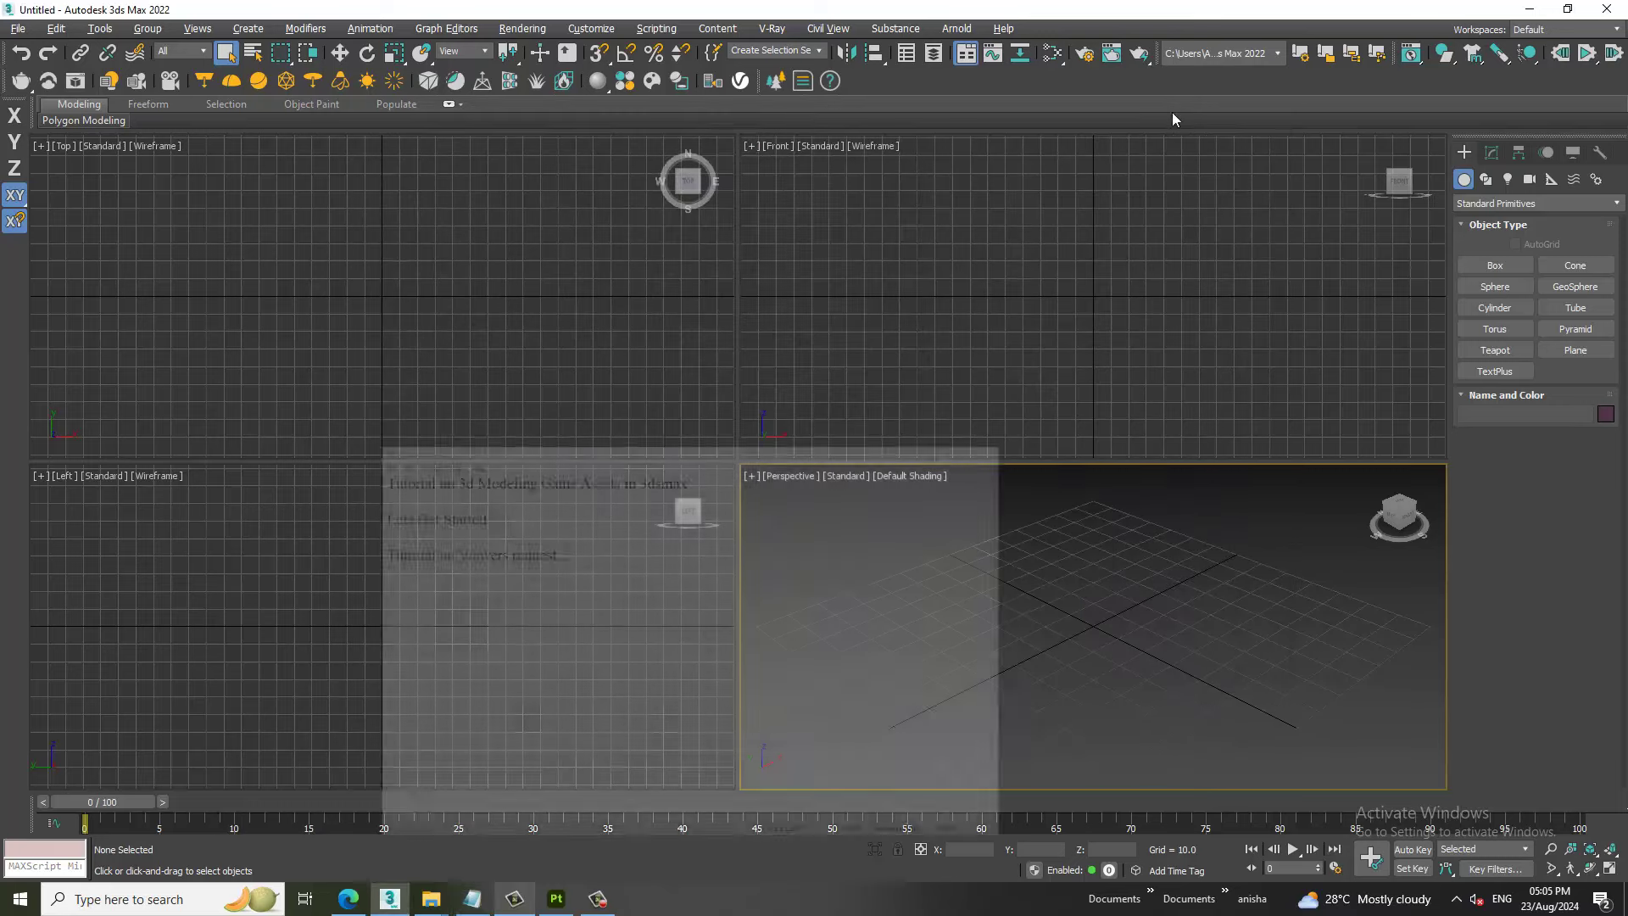
{"action": "left_click", "coordinate": [19, 31]}
{"action": "left_click", "coordinate": [84, 141]}
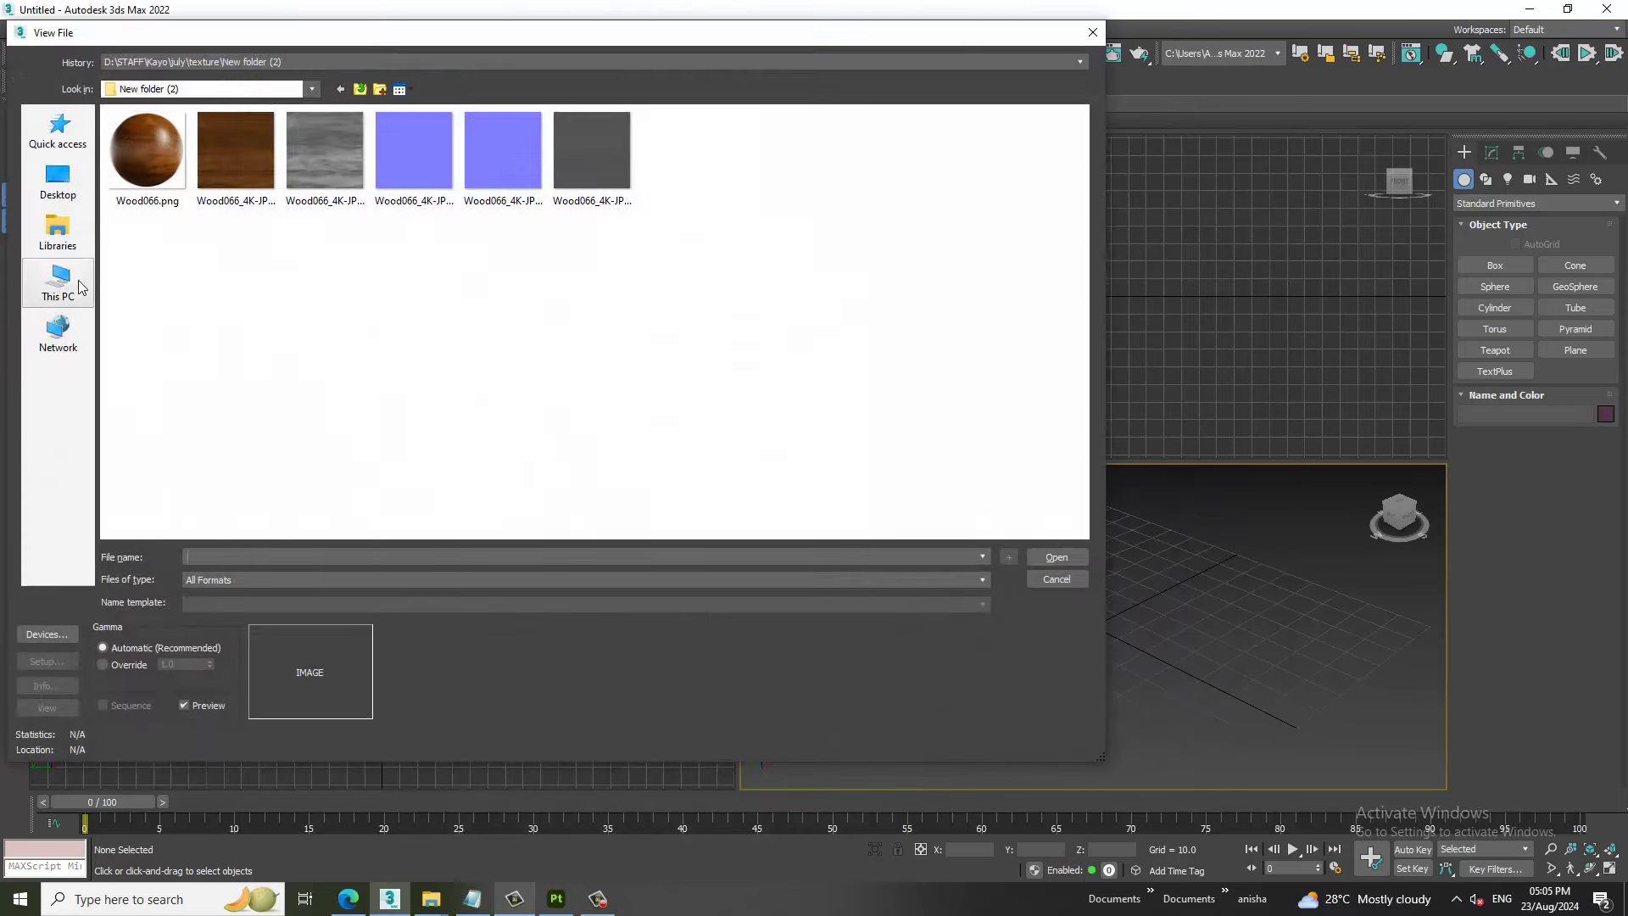
Browse up to Kayo > August and open the tankk.jpeg water tower reference.
{"action": "left_click", "coordinate": [71, 295]}
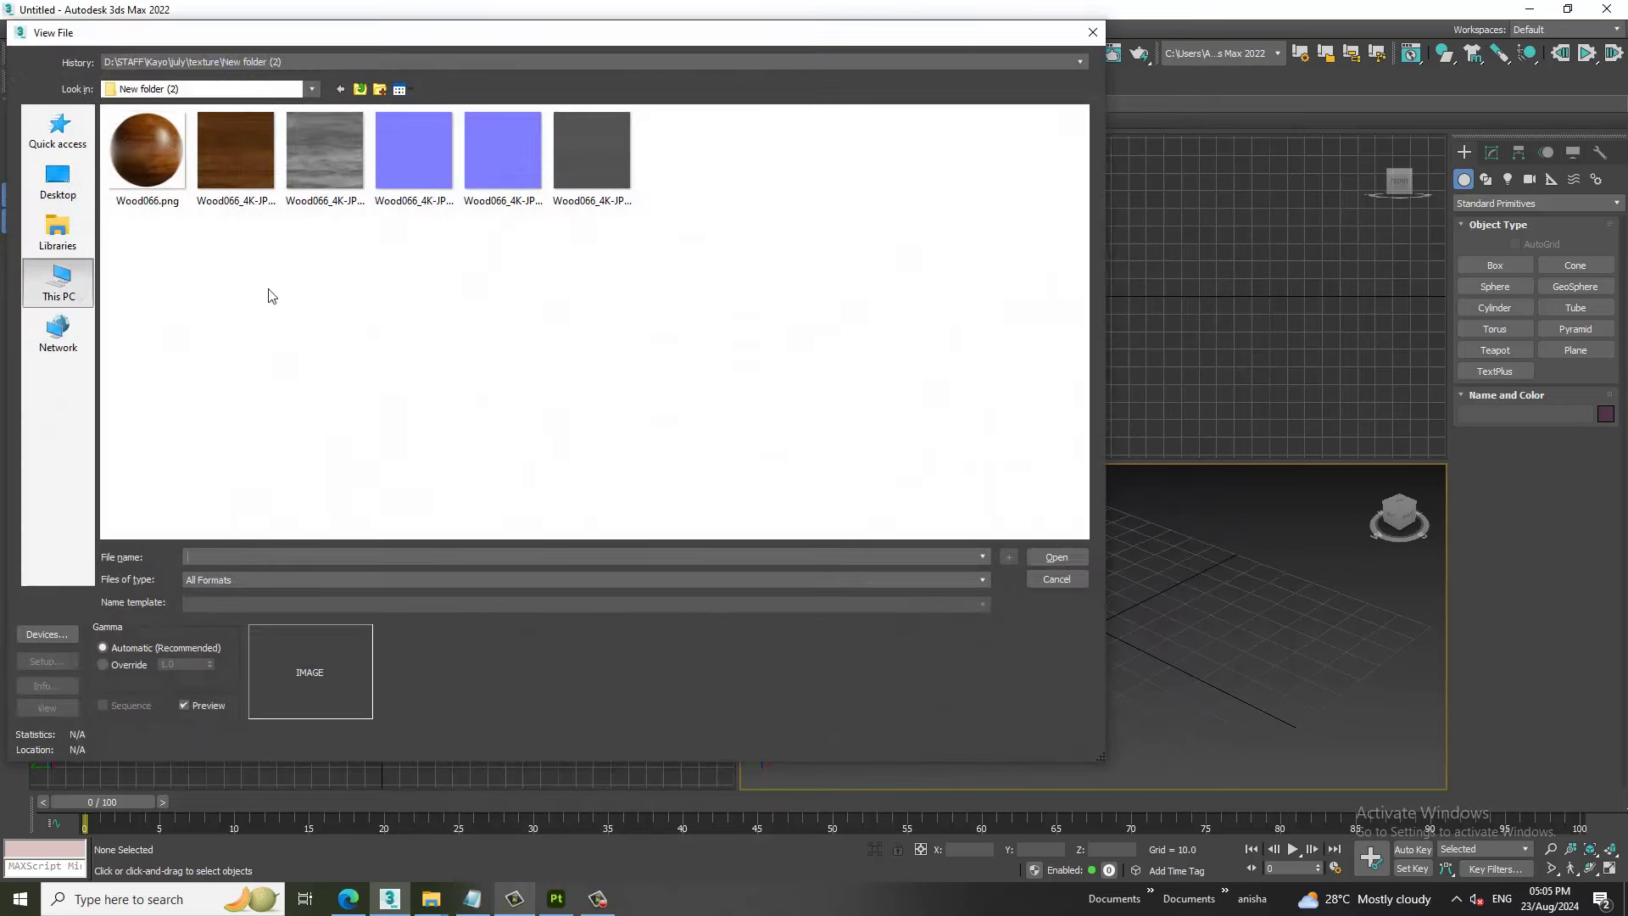
{"action": "left_click", "coordinate": [362, 90]}
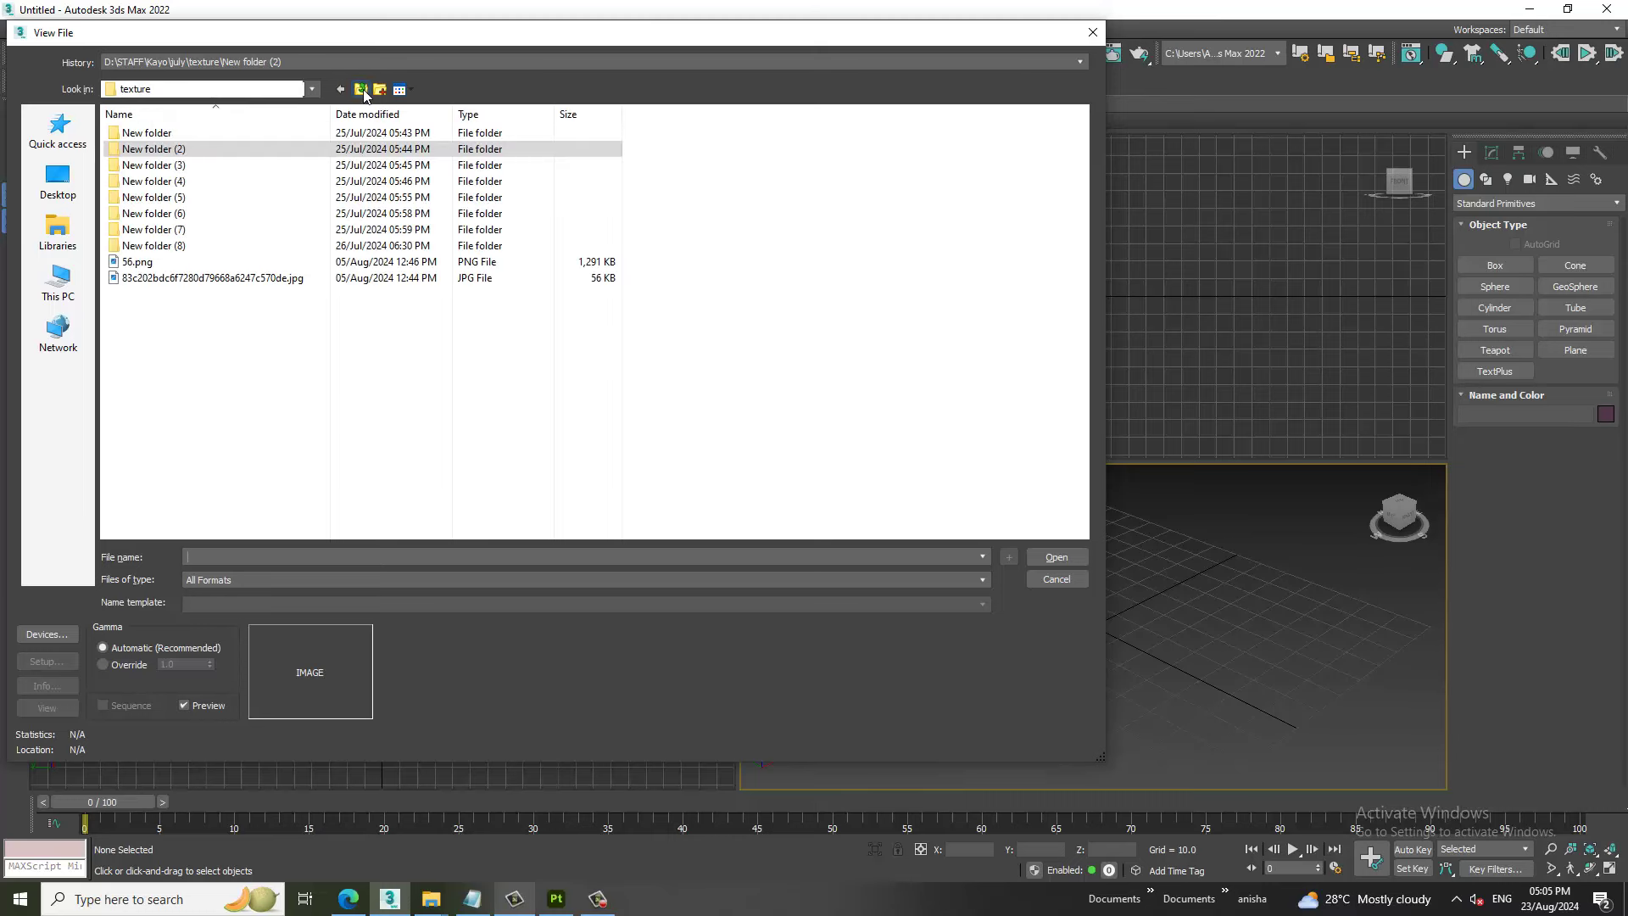
{"action": "left_click", "coordinate": [362, 90]}
{"action": "left_click", "coordinate": [362, 90]}
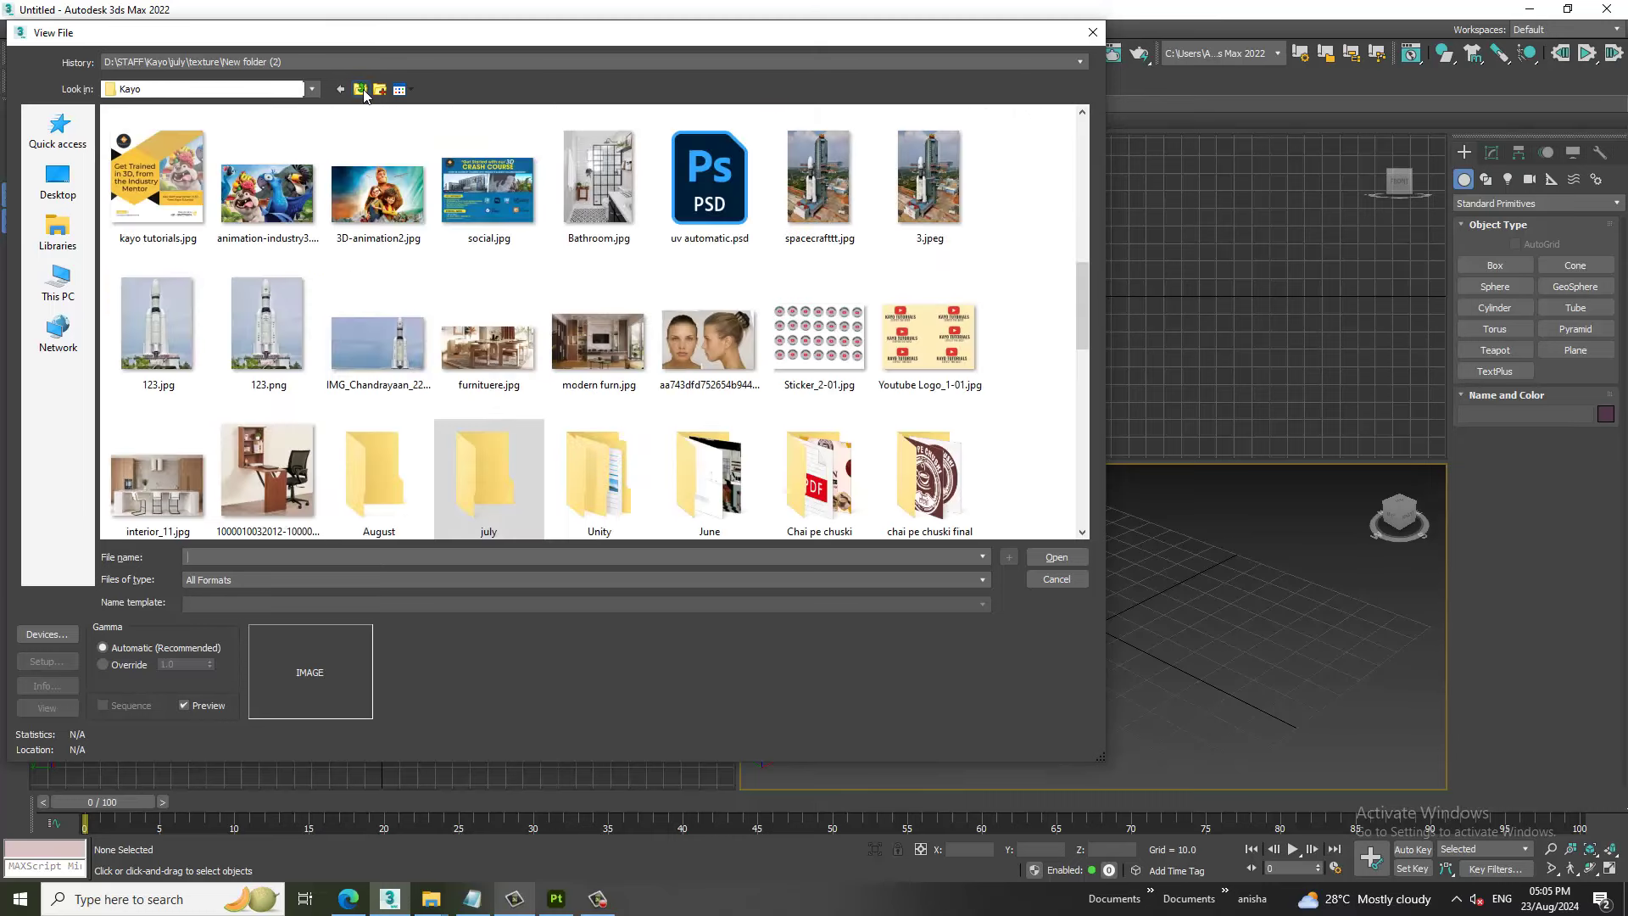
{"action": "scroll", "coordinate": [392, 242], "scroll_direction": "down", "scroll_amount": 3}
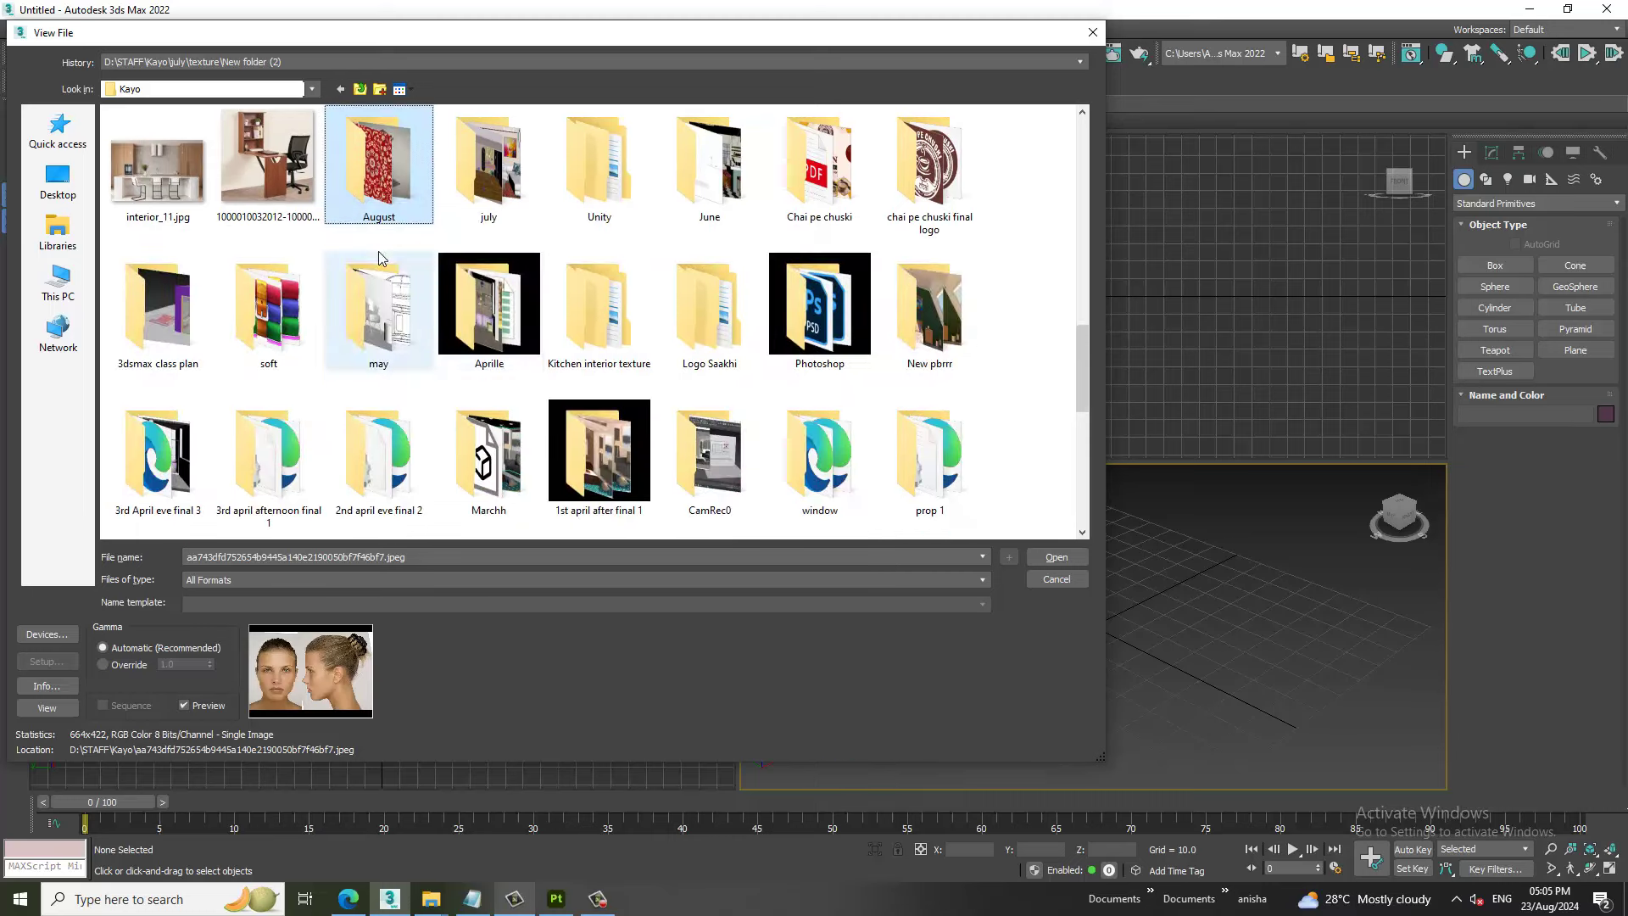
{"action": "double_click", "coordinate": [368, 174]}
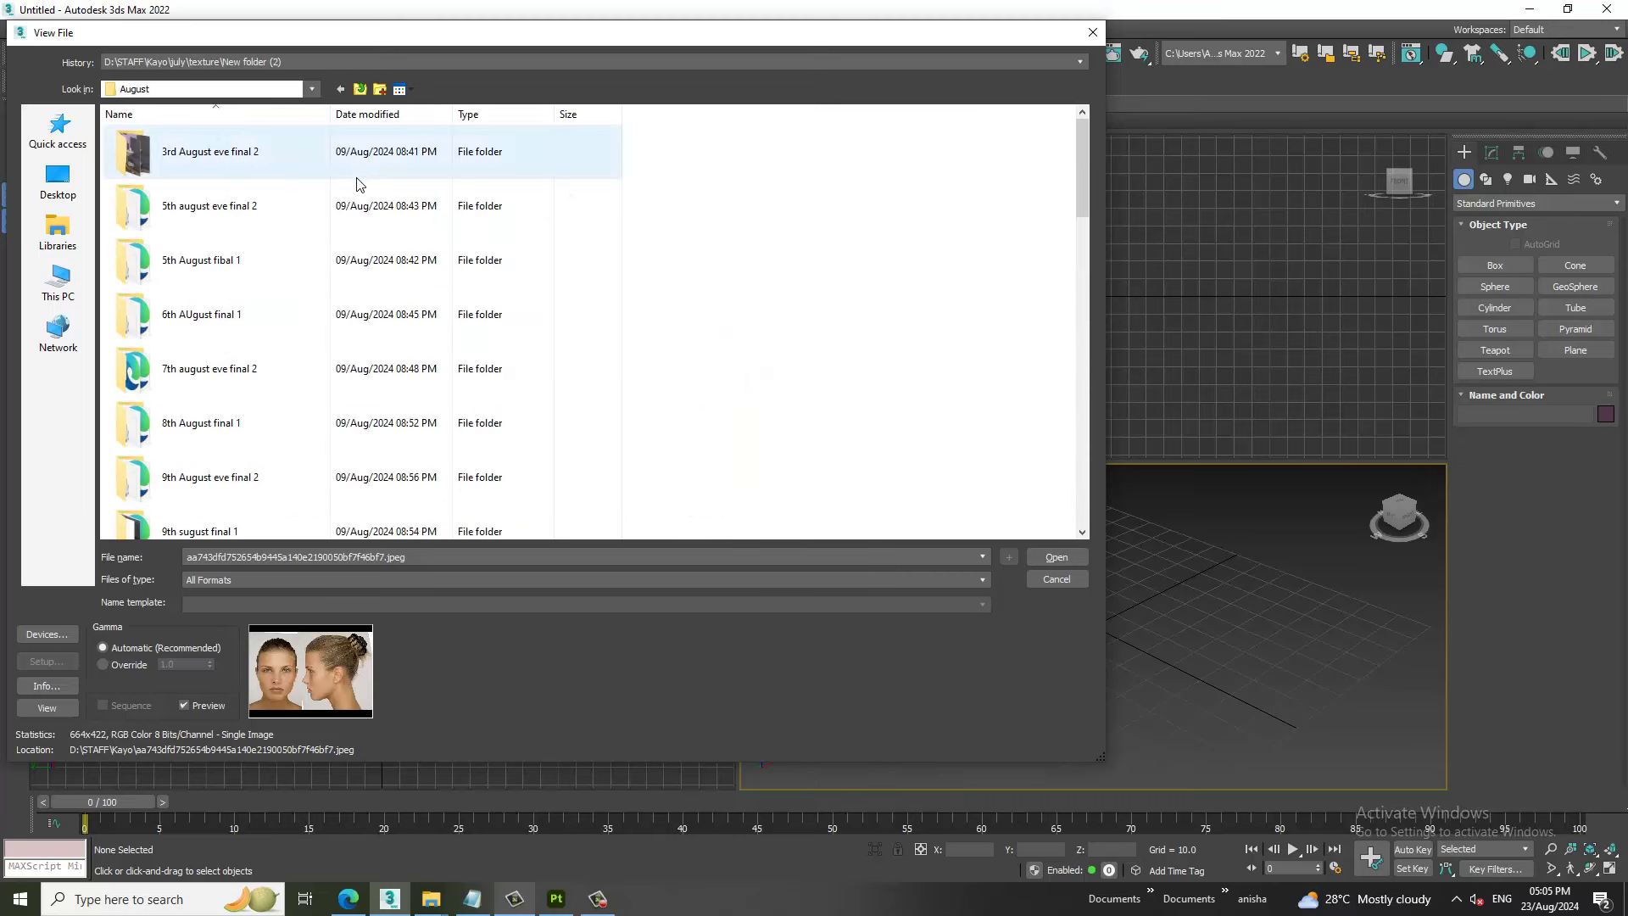
{"action": "scroll", "coordinate": [365, 415], "scroll_direction": "down", "scroll_amount": 3}
{"action": "scroll", "coordinate": [365, 416], "scroll_direction": "down", "scroll_amount": 3}
{"action": "scroll", "coordinate": [375, 391], "scroll_direction": "down", "scroll_amount": 3}
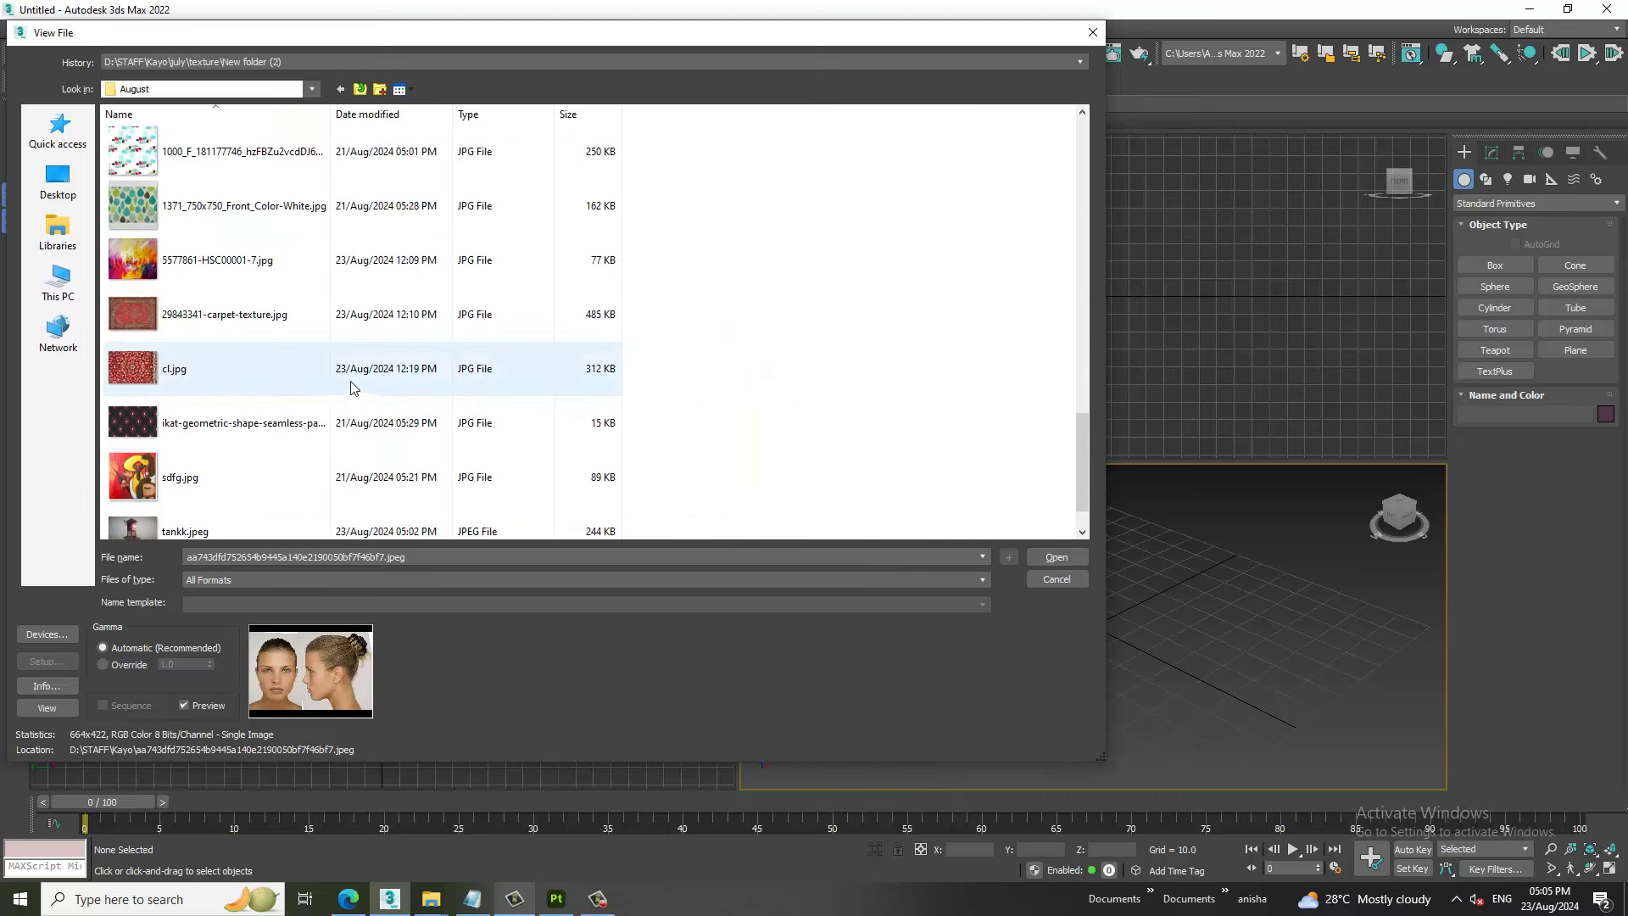
{"action": "double_click", "coordinate": [182, 531]}
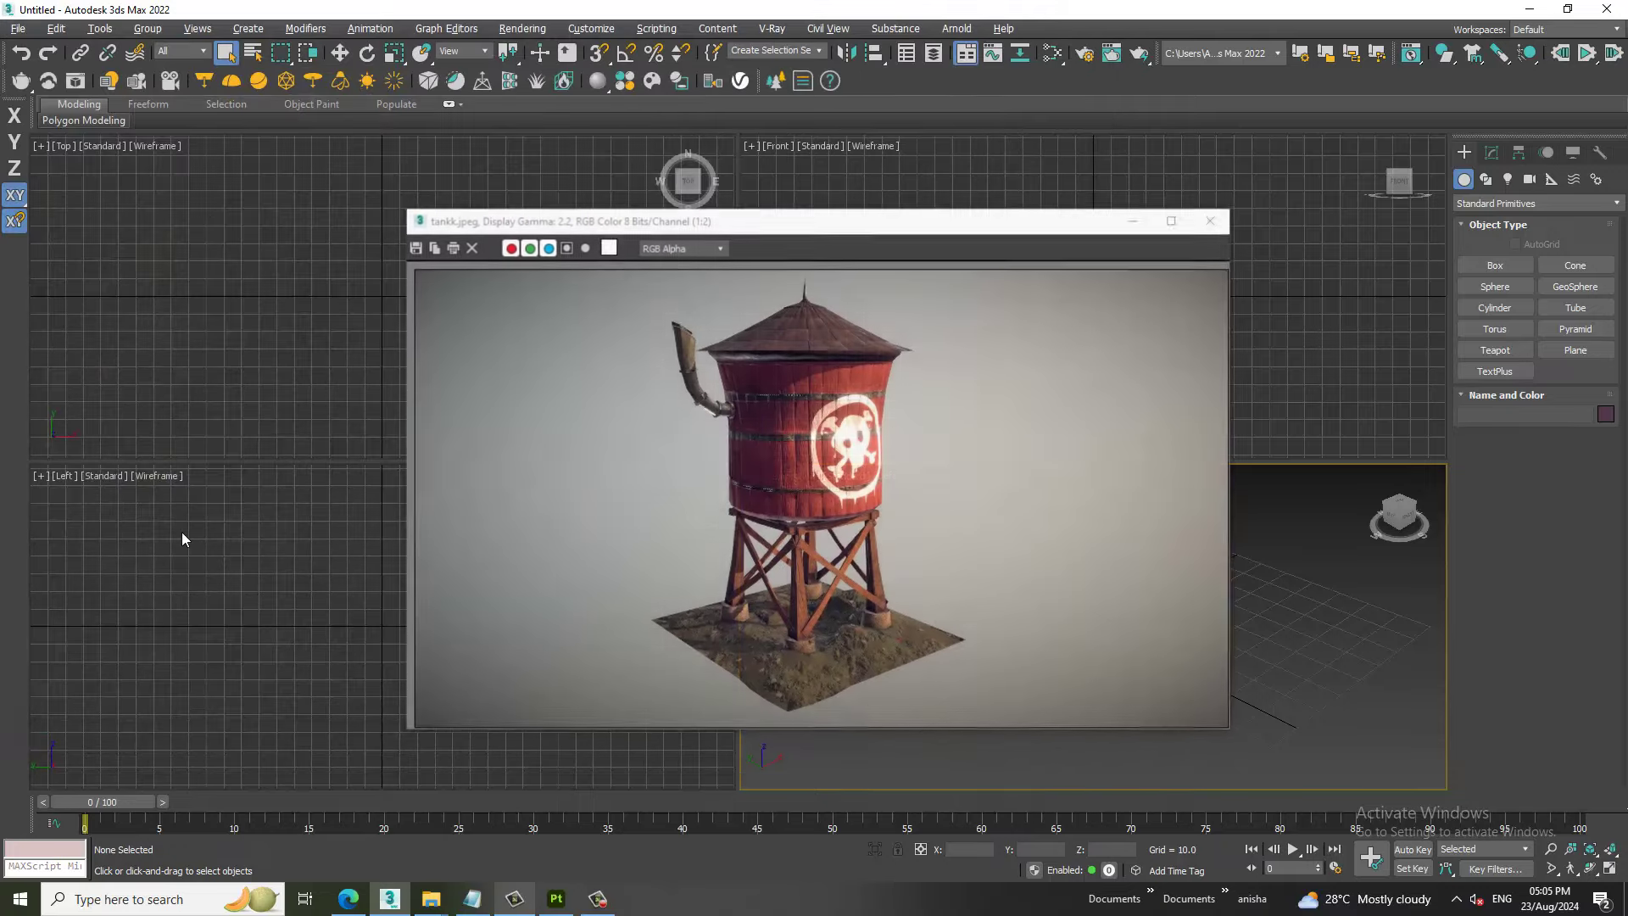
Zoom the reference onto the tank, shrink its window, and activate the Front view.
{"action": "scroll", "coordinate": [687, 328], "scroll_direction": "up", "scroll_amount": 1}
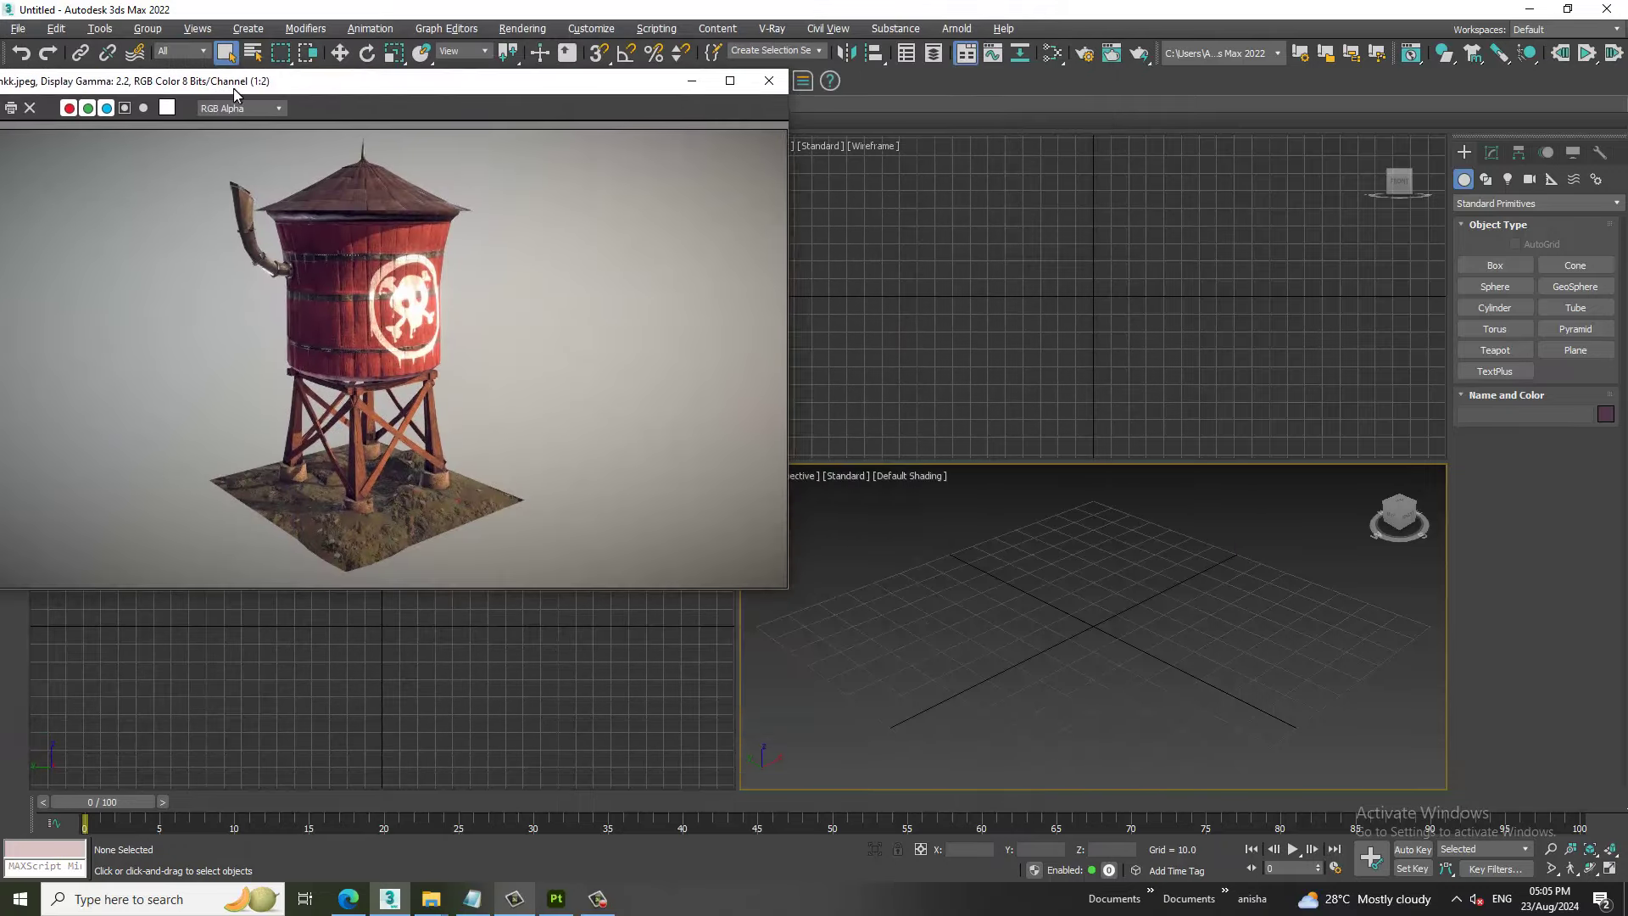
{"action": "scroll", "coordinate": [338, 351], "scroll_direction": "up", "scroll_amount": 1}
{"action": "scroll", "coordinate": [338, 348], "scroll_direction": "down", "scroll_amount": 1}
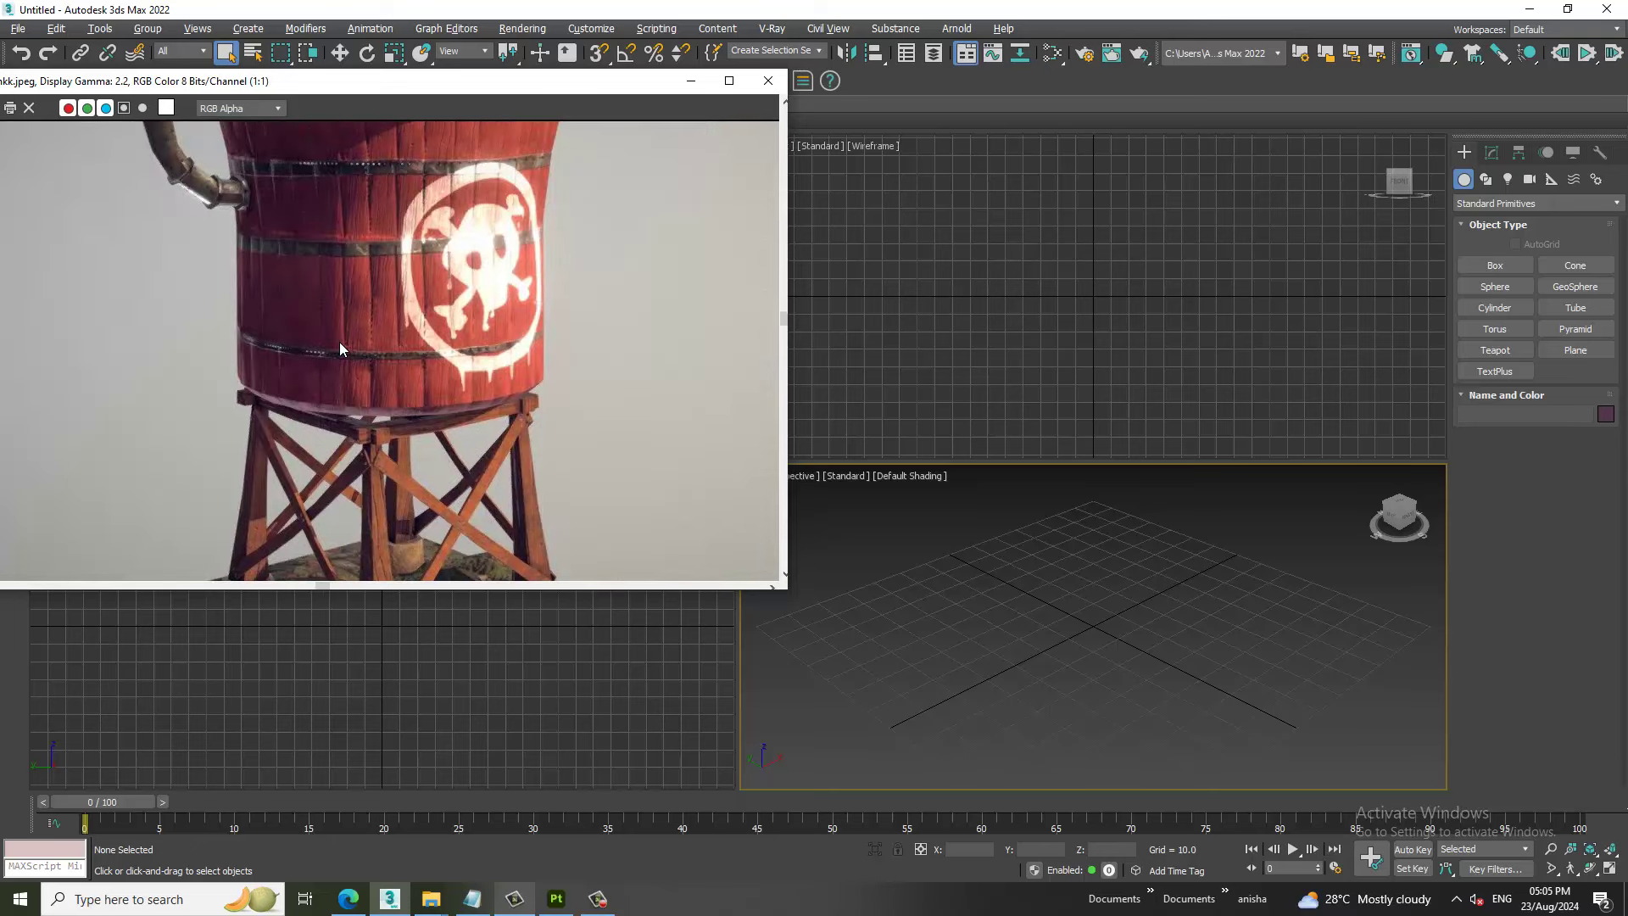
{"action": "scroll", "coordinate": [341, 347], "scroll_direction": "down", "scroll_amount": 1}
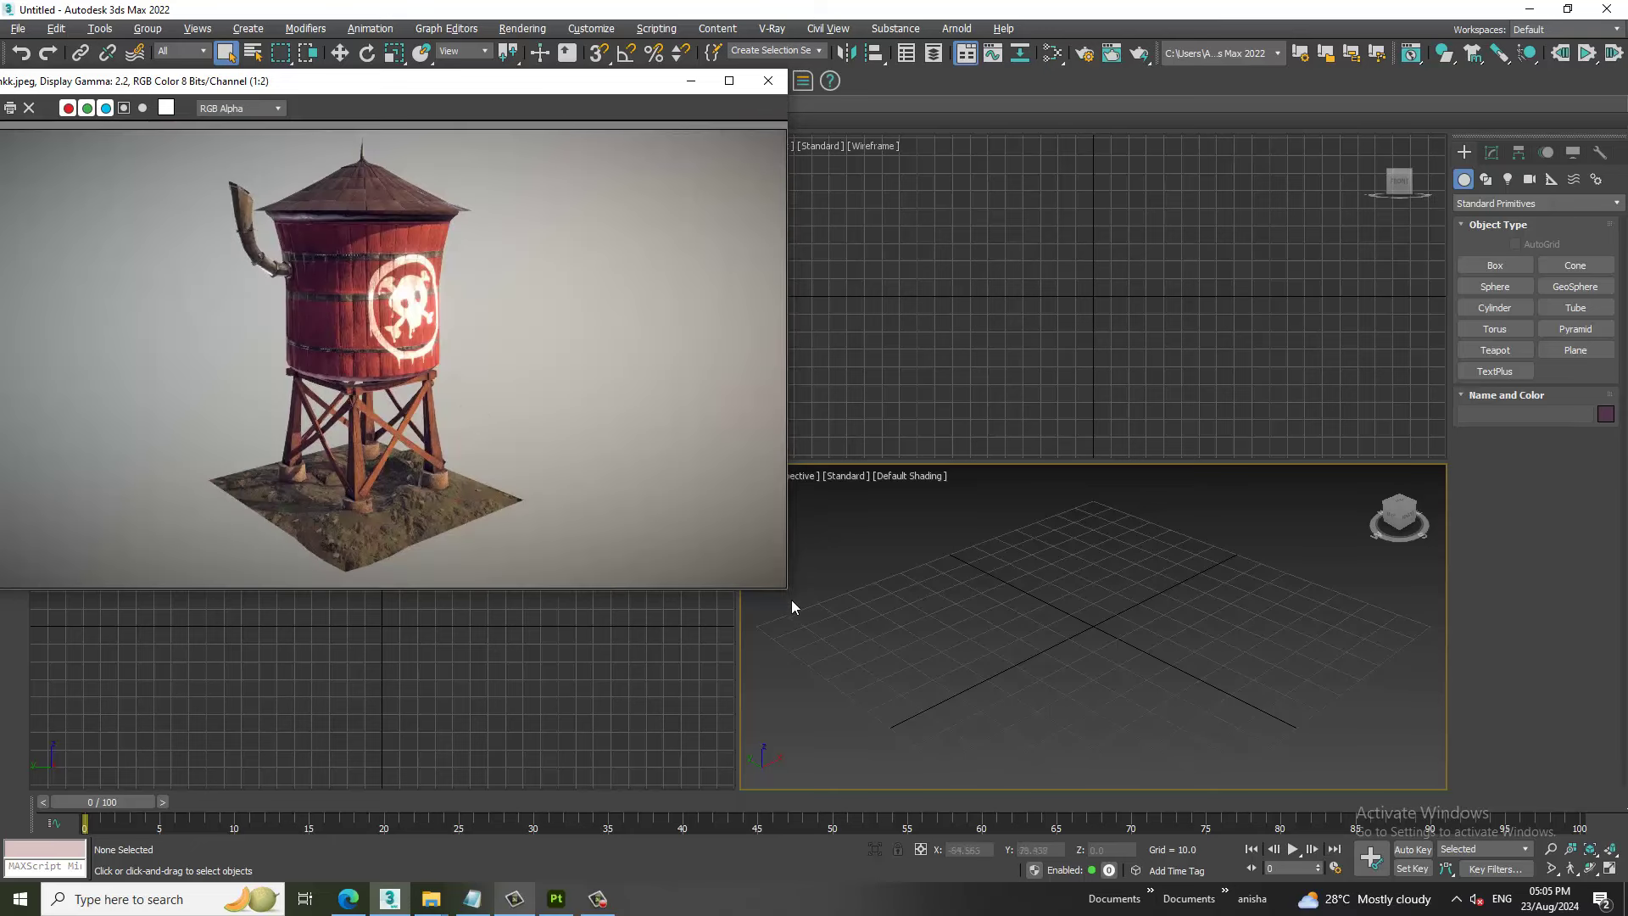
{"action": "left_click_drag", "start_coordinate": [801, 602], "coordinate": [655, 557]}
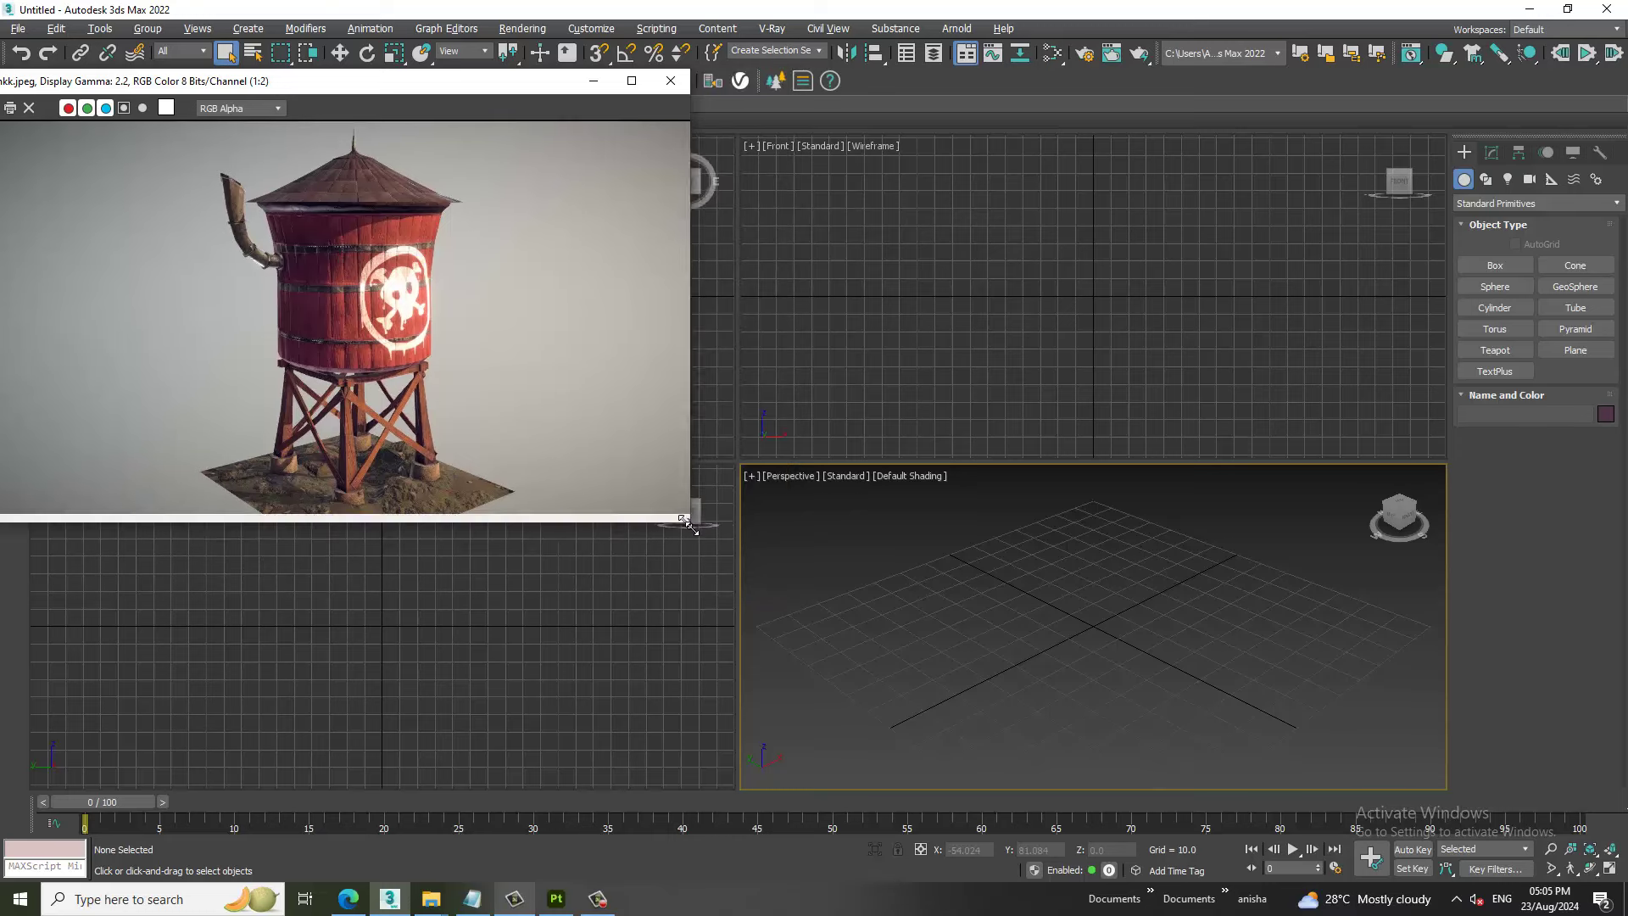
{"action": "scroll", "coordinate": [408, 269], "scroll_direction": "up", "scroll_amount": 1}
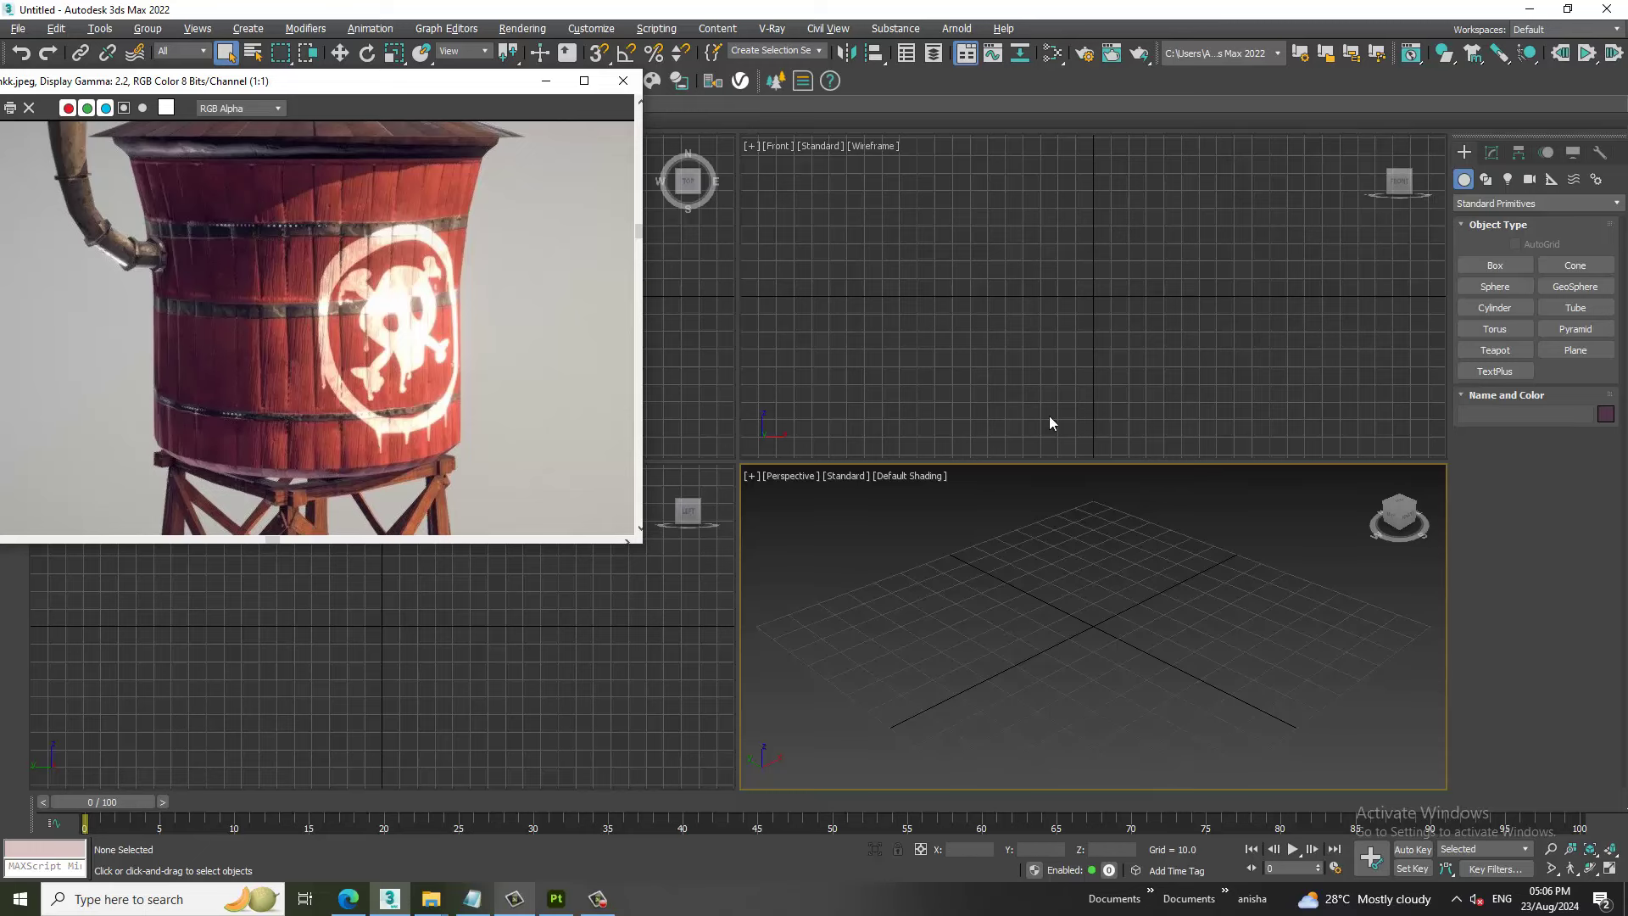
{"action": "left_click", "coordinate": [1064, 312]}
Draw a large grey ground plane, Plane001, in the maximized Perspective view.
{"action": "left_click", "coordinate": [1138, 654]}
{"action": "key", "text": "alt+w"}
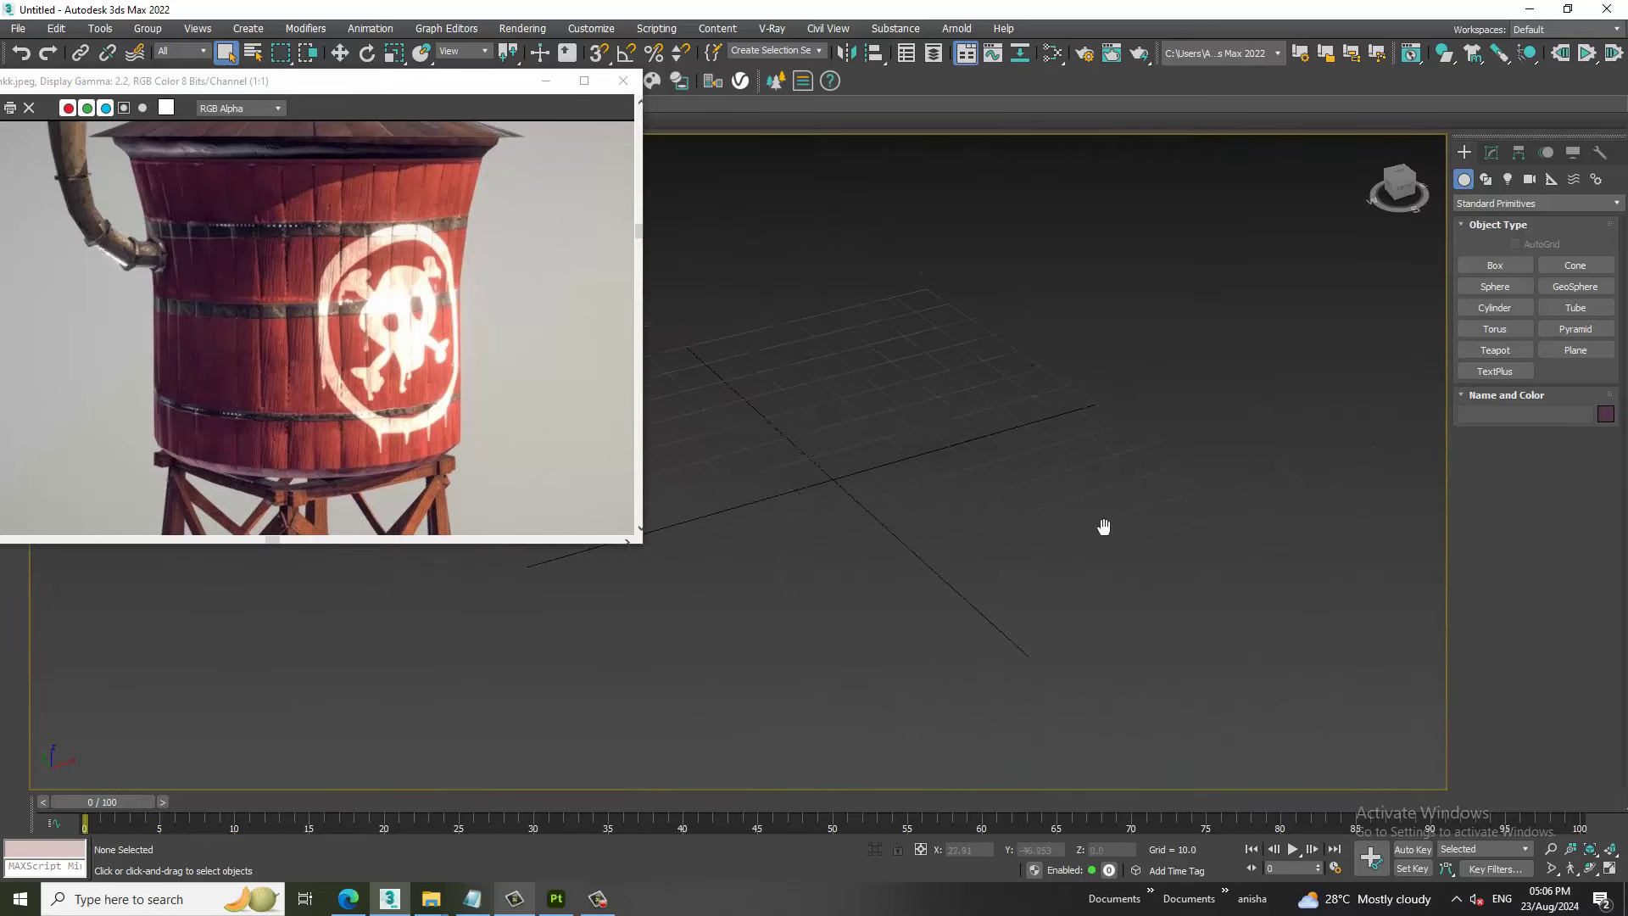
{"action": "left_click", "coordinate": [1575, 351]}
{"action": "scroll", "coordinate": [1046, 308], "scroll_direction": "down", "scroll_amount": 2}
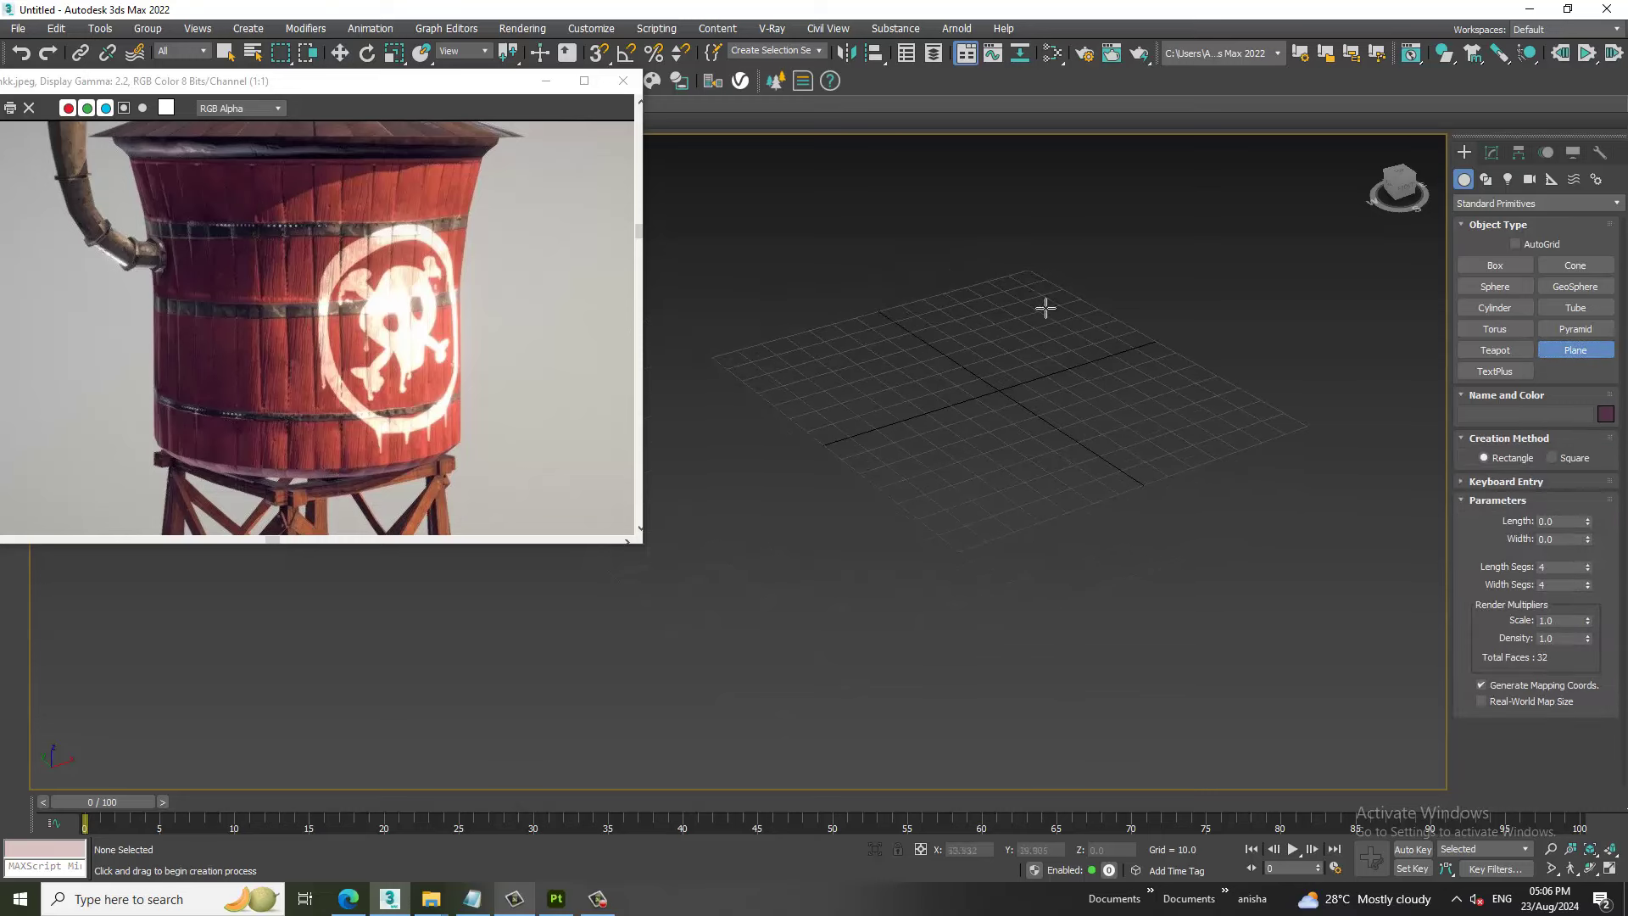
{"action": "left_click_drag", "start_coordinate": [1029, 408], "coordinate": [843, 792]}
{"action": "right_click", "coordinate": [1123, 505]}
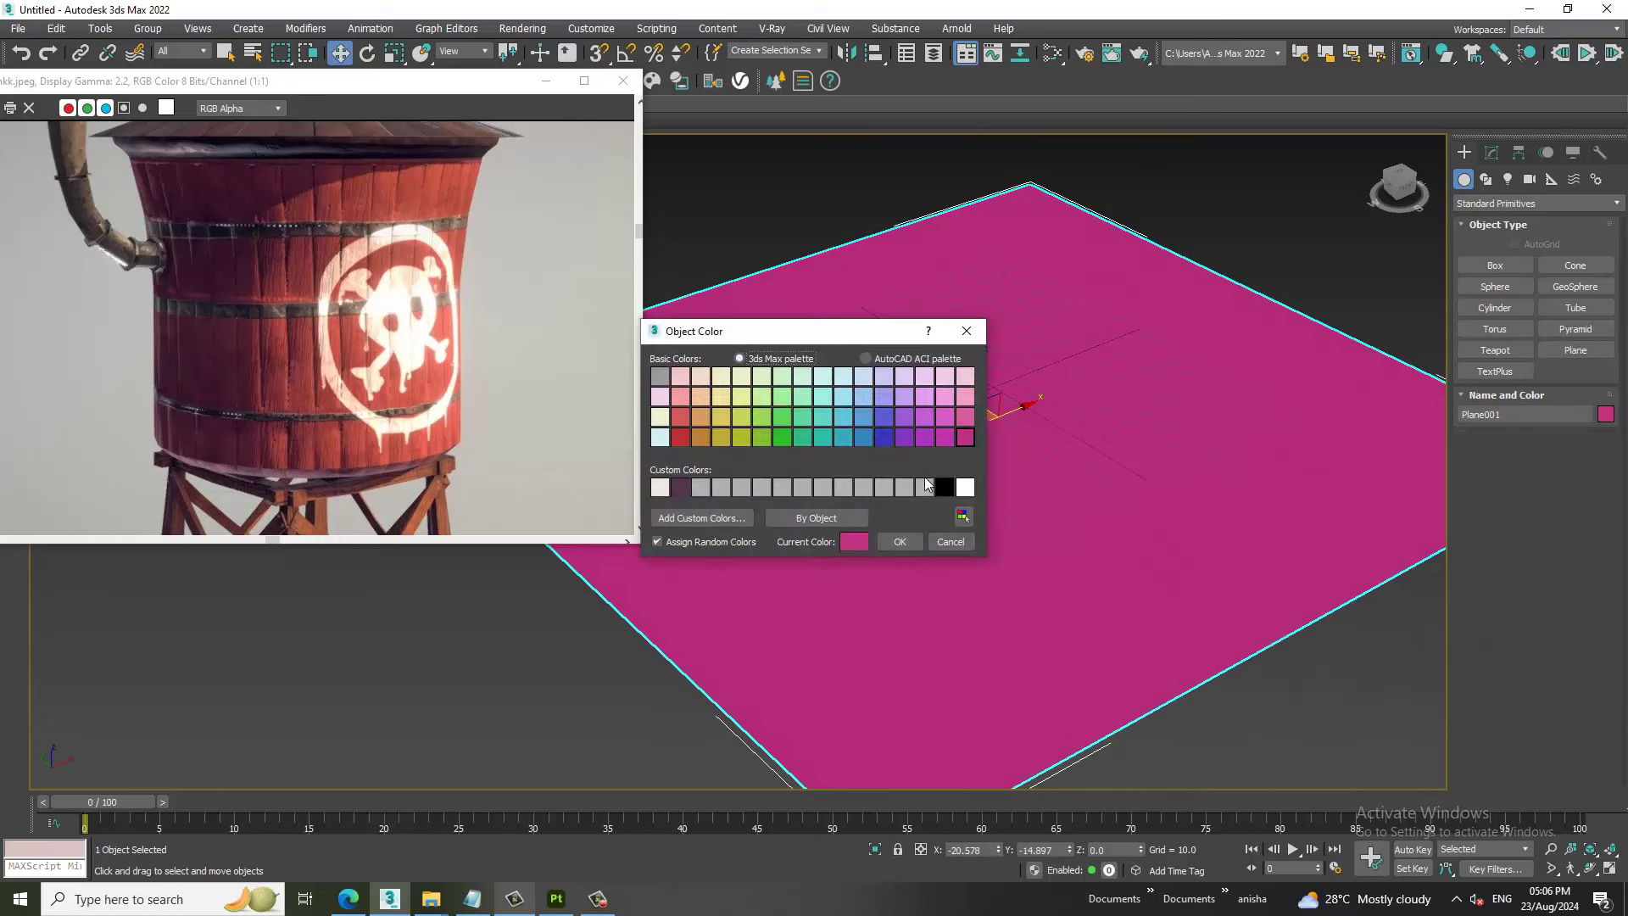
{"action": "left_click", "coordinate": [924, 487]}
{"action": "left_click", "coordinate": [900, 541]}
Recentre the plane, then maximize the Front view with the plane sitting low.
{"action": "scroll", "coordinate": [1170, 501], "scroll_direction": "down", "scroll_amount": 3}
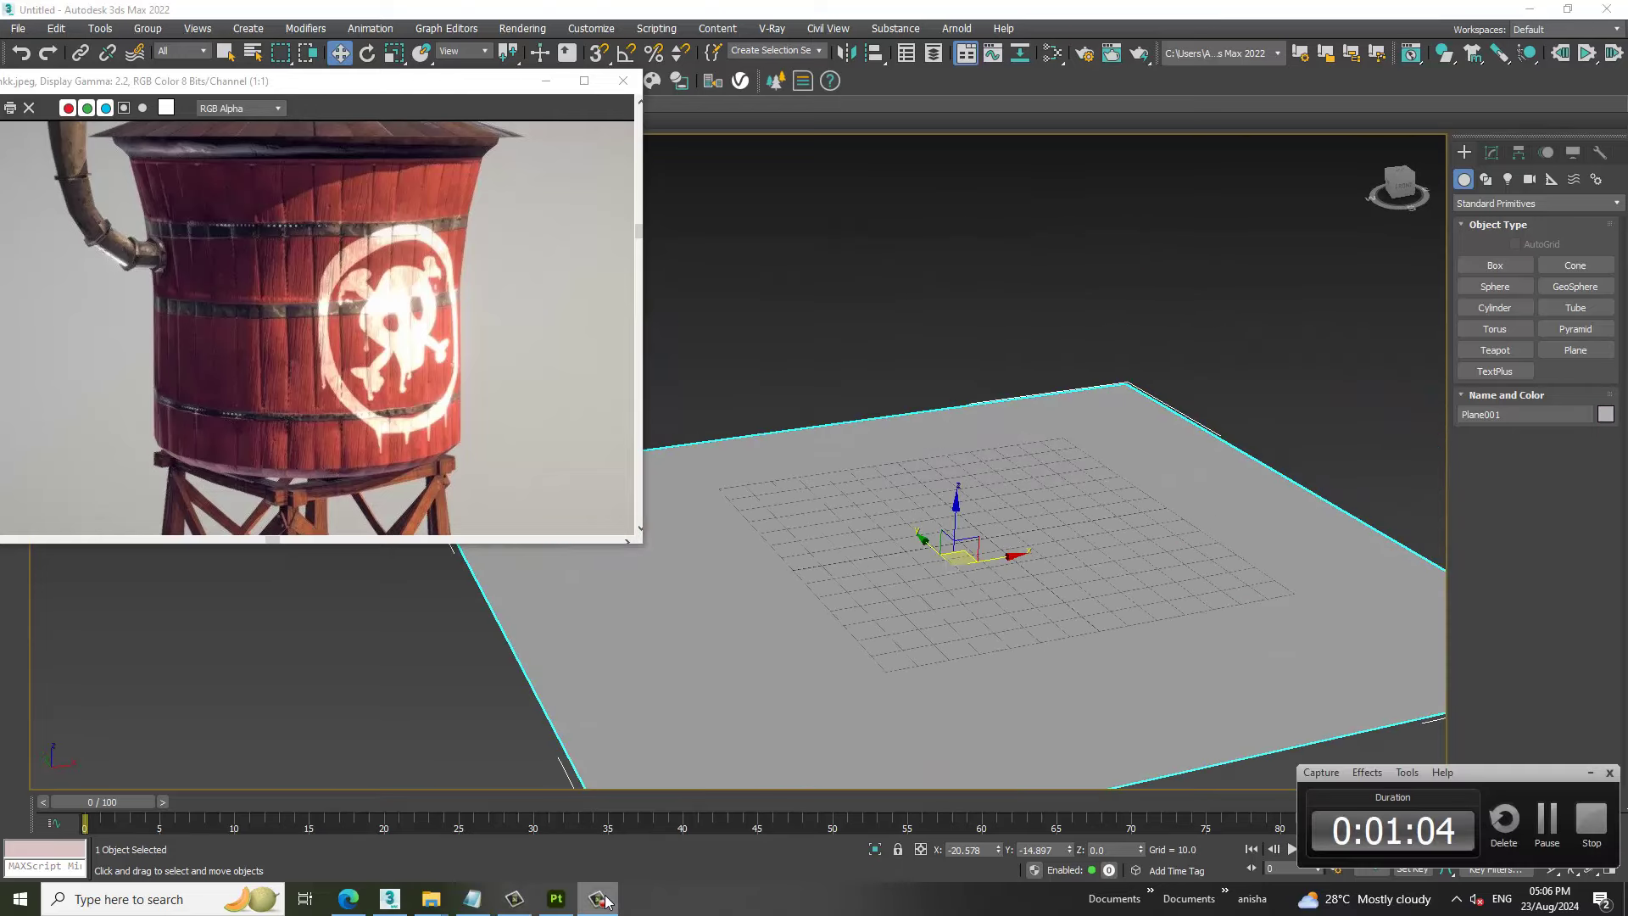
{"action": "scroll", "coordinate": [1019, 515], "scroll_direction": "up", "scroll_amount": 1}
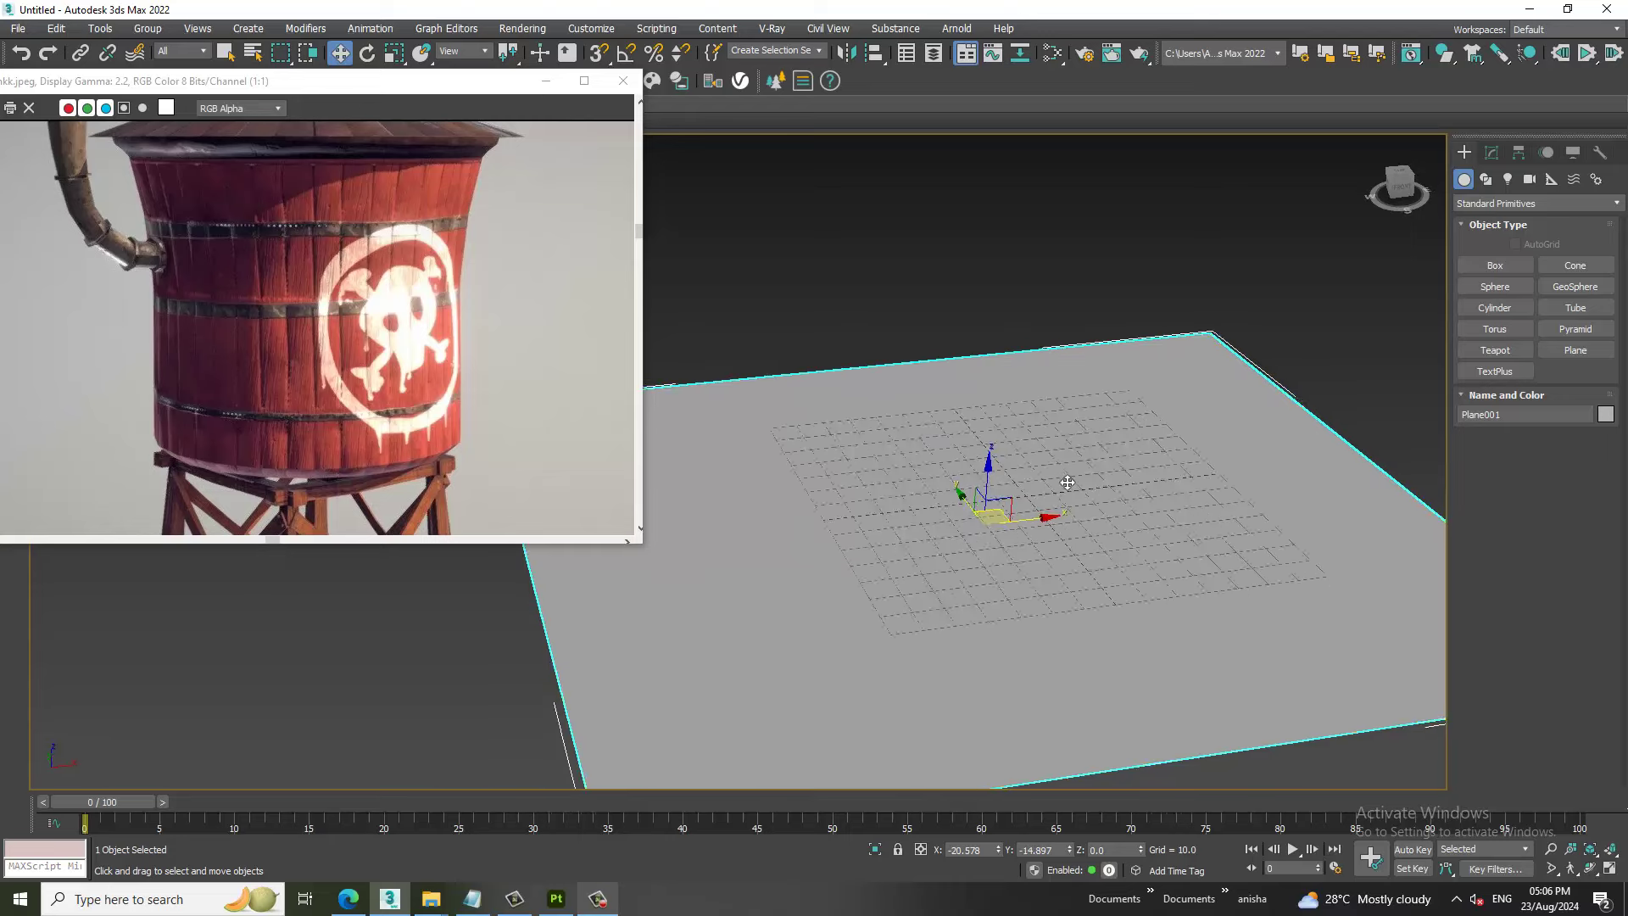
{"action": "middle_click_drag", "start_coordinate": [1060, 479], "coordinate": [1028, 464]}
{"action": "key", "text": "alt+w"}
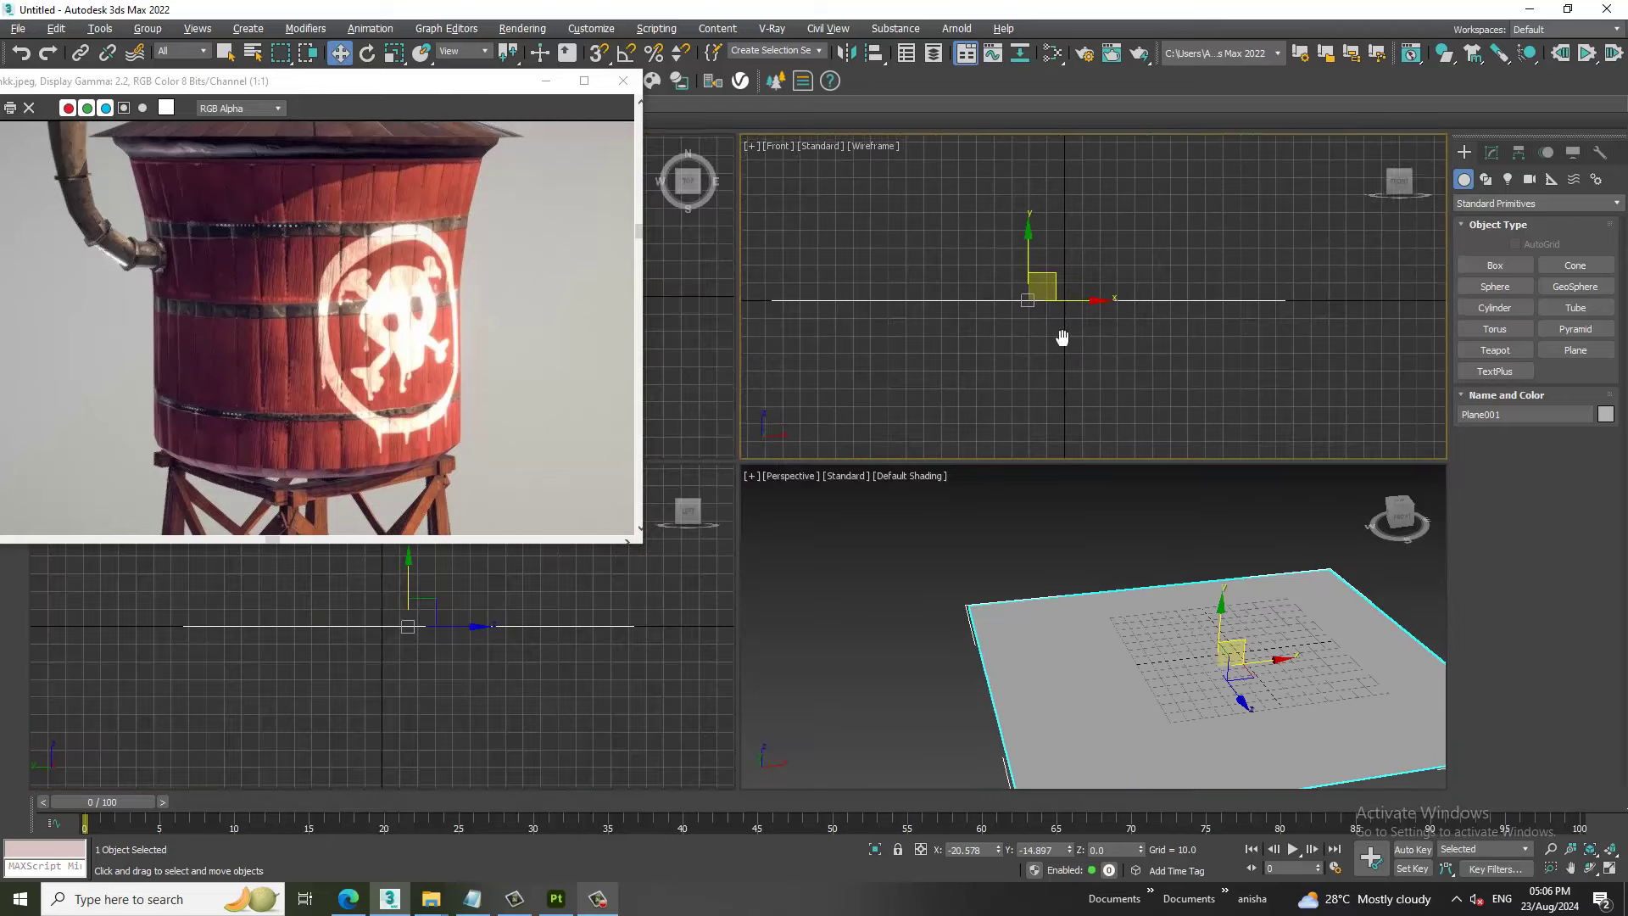
{"action": "key", "text": "alt+w"}
{"action": "middle_click_drag", "start_coordinate": [1004, 344], "coordinate": [1028, 640]}
{"action": "scroll", "coordinate": [1280, 430], "scroll_direction": "down", "scroll_amount": 1}
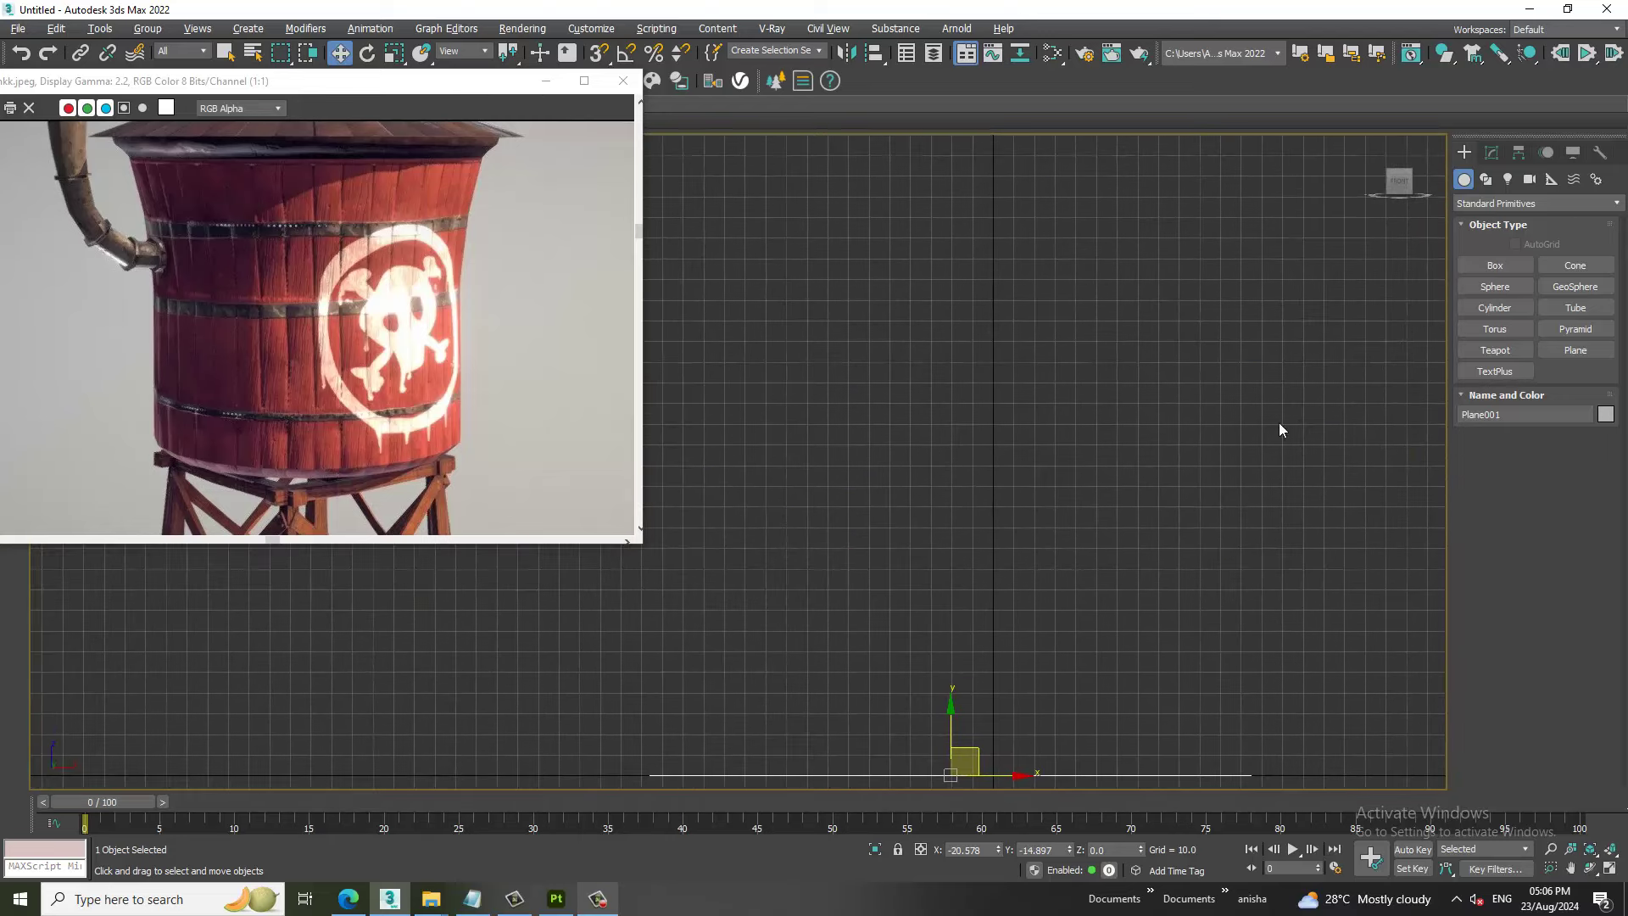
Draw a tall thin plank box, Box001, in the Front view.
{"action": "left_click", "coordinate": [1514, 265]}
{"action": "scroll", "coordinate": [829, 306], "scroll_direction": "down", "scroll_amount": 3}
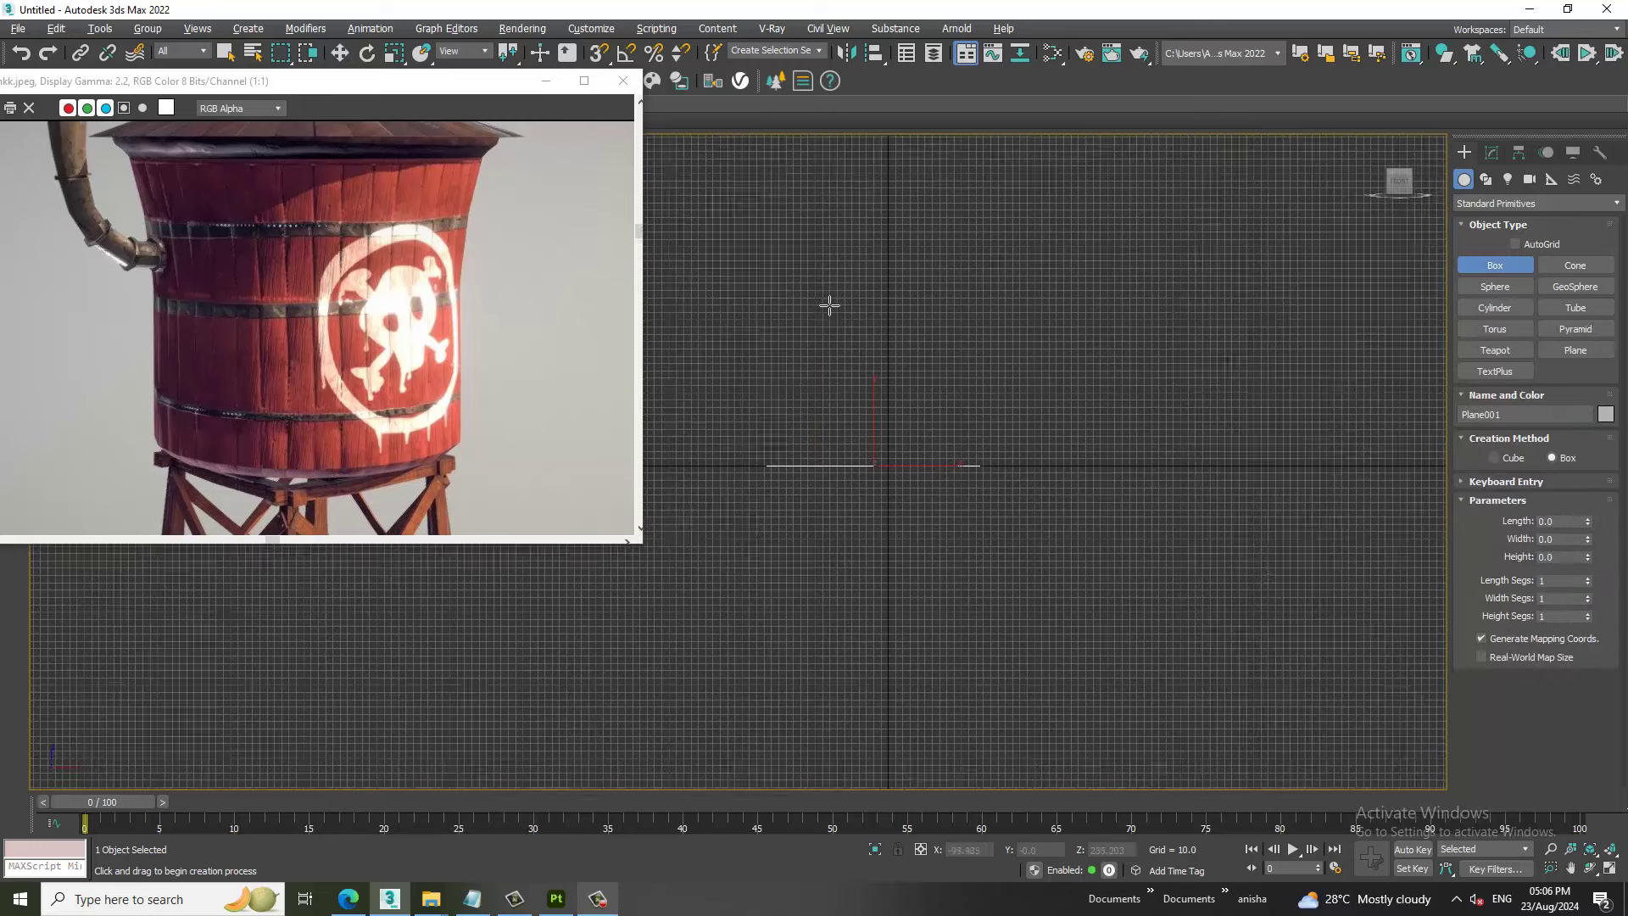
{"action": "scroll", "coordinate": [835, 313], "scroll_direction": "up", "scroll_amount": 1}
{"action": "scroll", "coordinate": [844, 304], "scroll_direction": "up", "scroll_amount": 2}
{"action": "left_click_drag", "start_coordinate": [817, 196], "coordinate": [835, 477]}
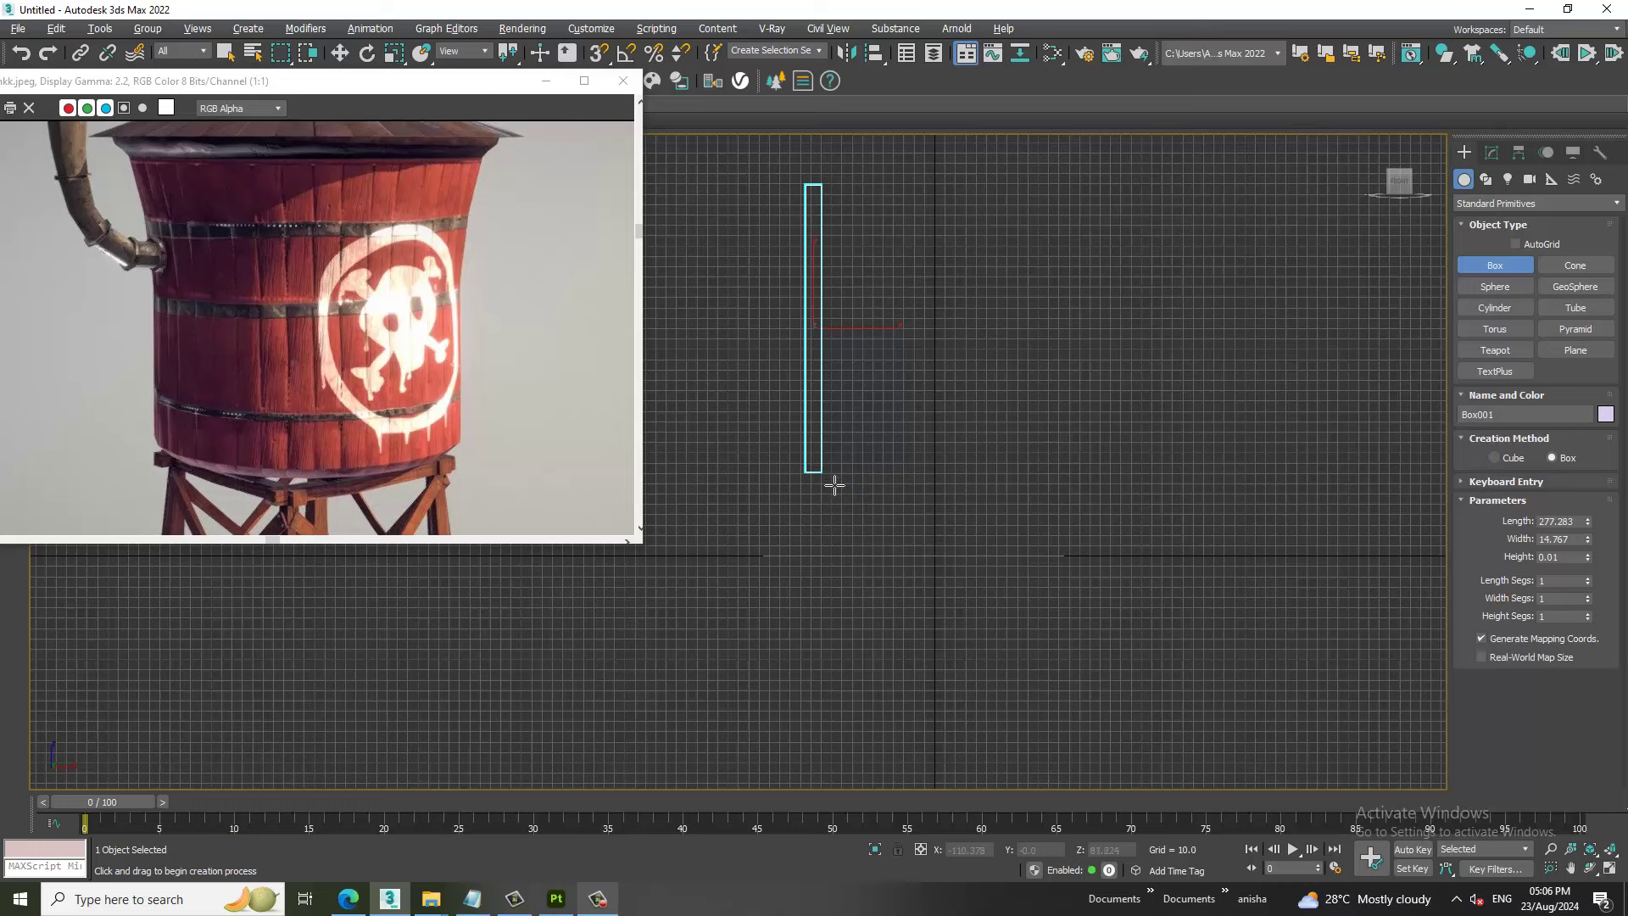
{"action": "left_click", "coordinate": [835, 481]}
Frame the plank in Perspective, convert it to Editable Poly, and move the reference window lower.
{"action": "key", "text": "w"}
{"action": "key", "text": "alt+w"}
{"action": "key", "text": "alt+w"}
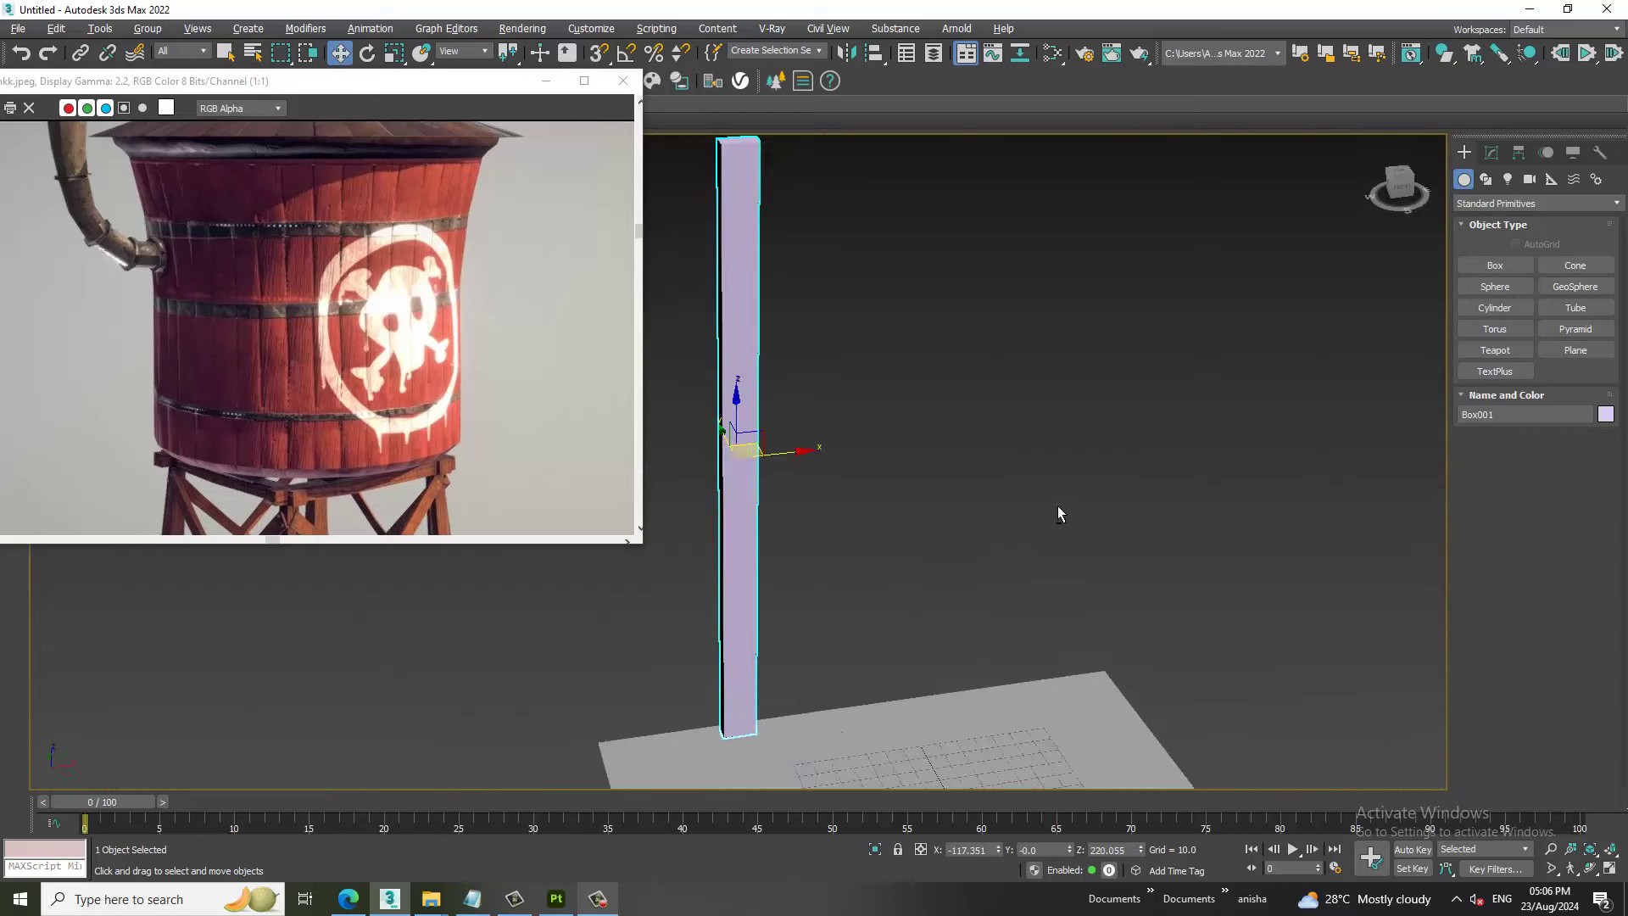
{"action": "mouse_move", "coordinate": [1057, 506]}
{"action": "middle_mouse_down"}
{"action": "mouse_move", "coordinate": [906, 389]}
{"action": "mouse_move", "coordinate": [840, 376]}
{"action": "mouse_move", "coordinate": [894, 321]}
{"action": "middle_mouse_up"}
{"action": "scroll", "coordinate": [817, 374], "scroll_direction": "up", "scroll_amount": 3}
{"action": "right_click", "coordinate": [855, 299]}
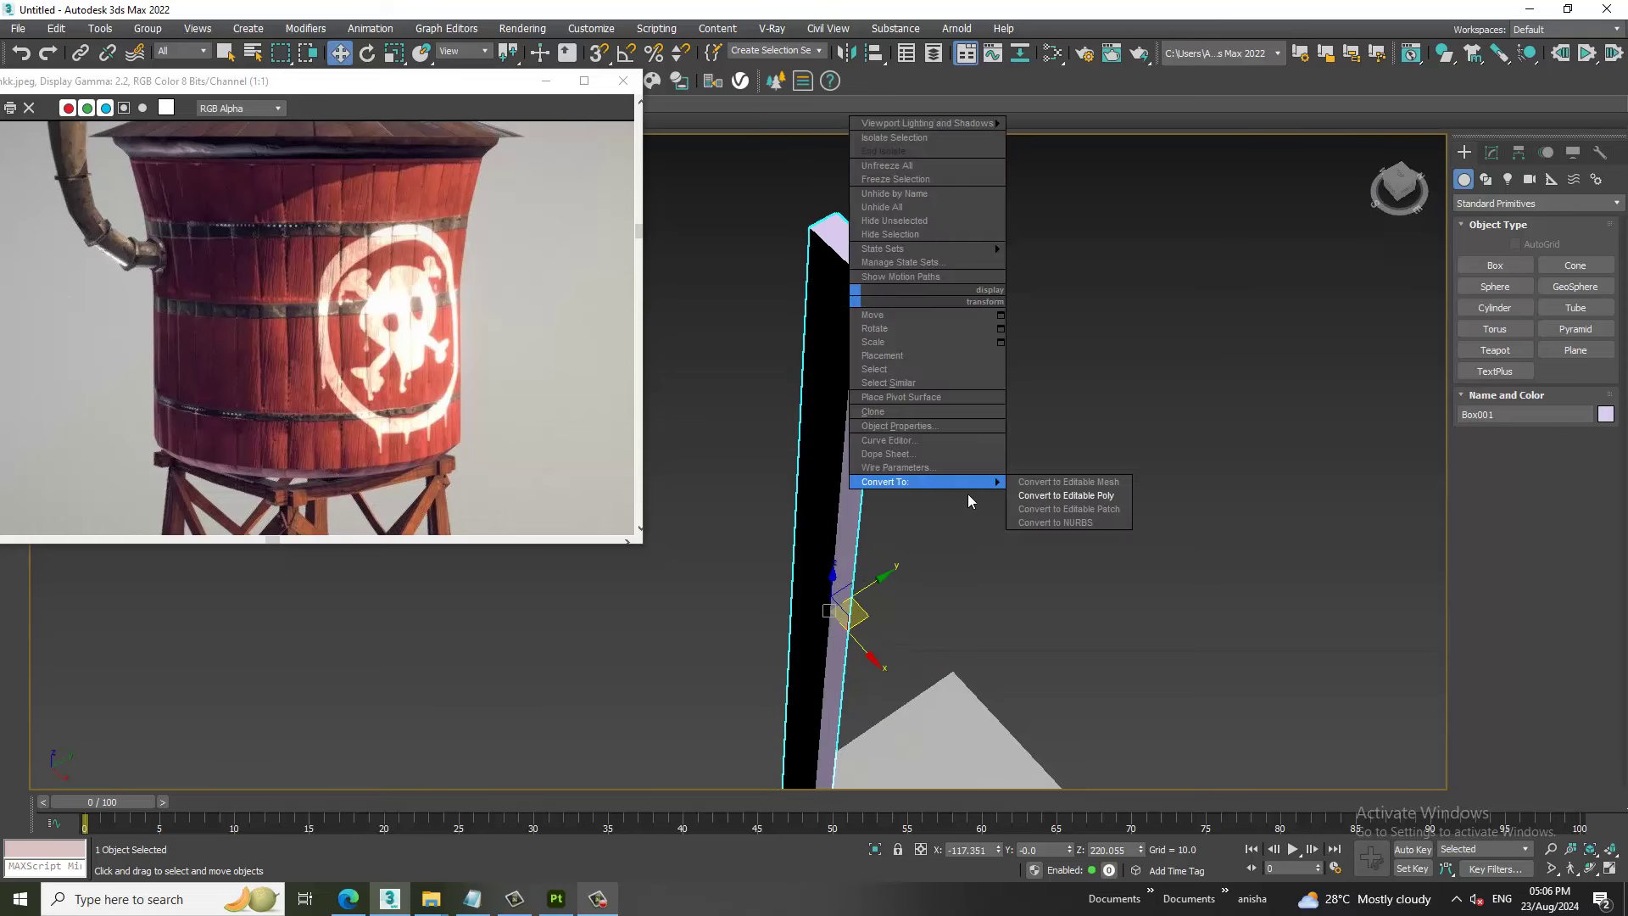
{"action": "left_click", "coordinate": [1113, 497]}
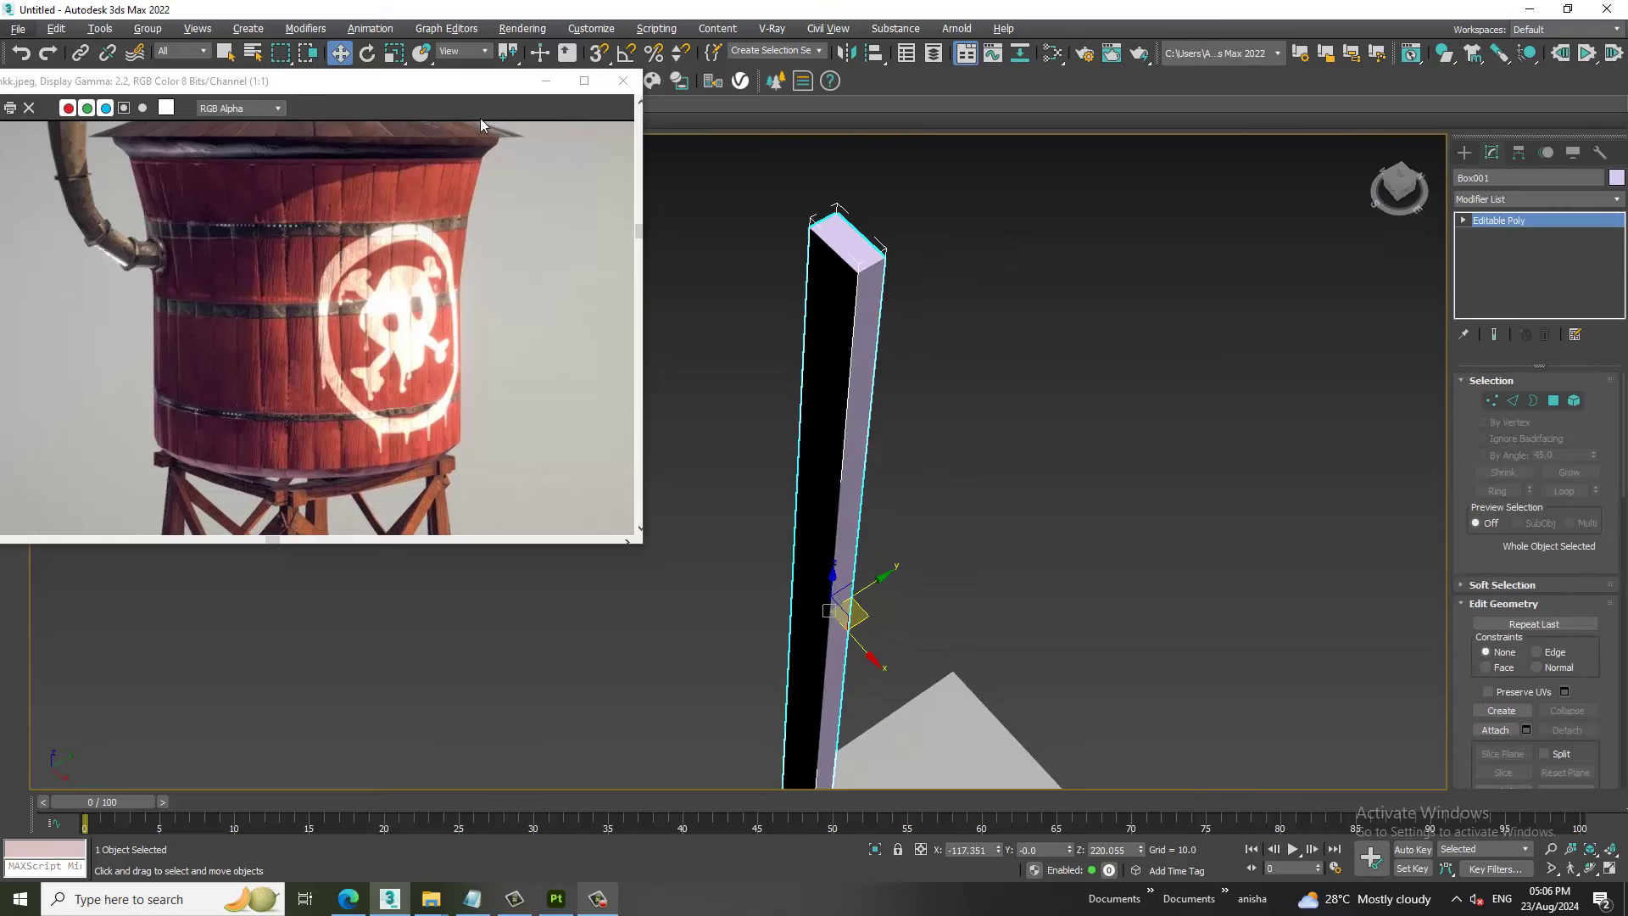
{"action": "left_click_drag", "start_coordinate": [231, 81], "coordinate": [240, 199]}
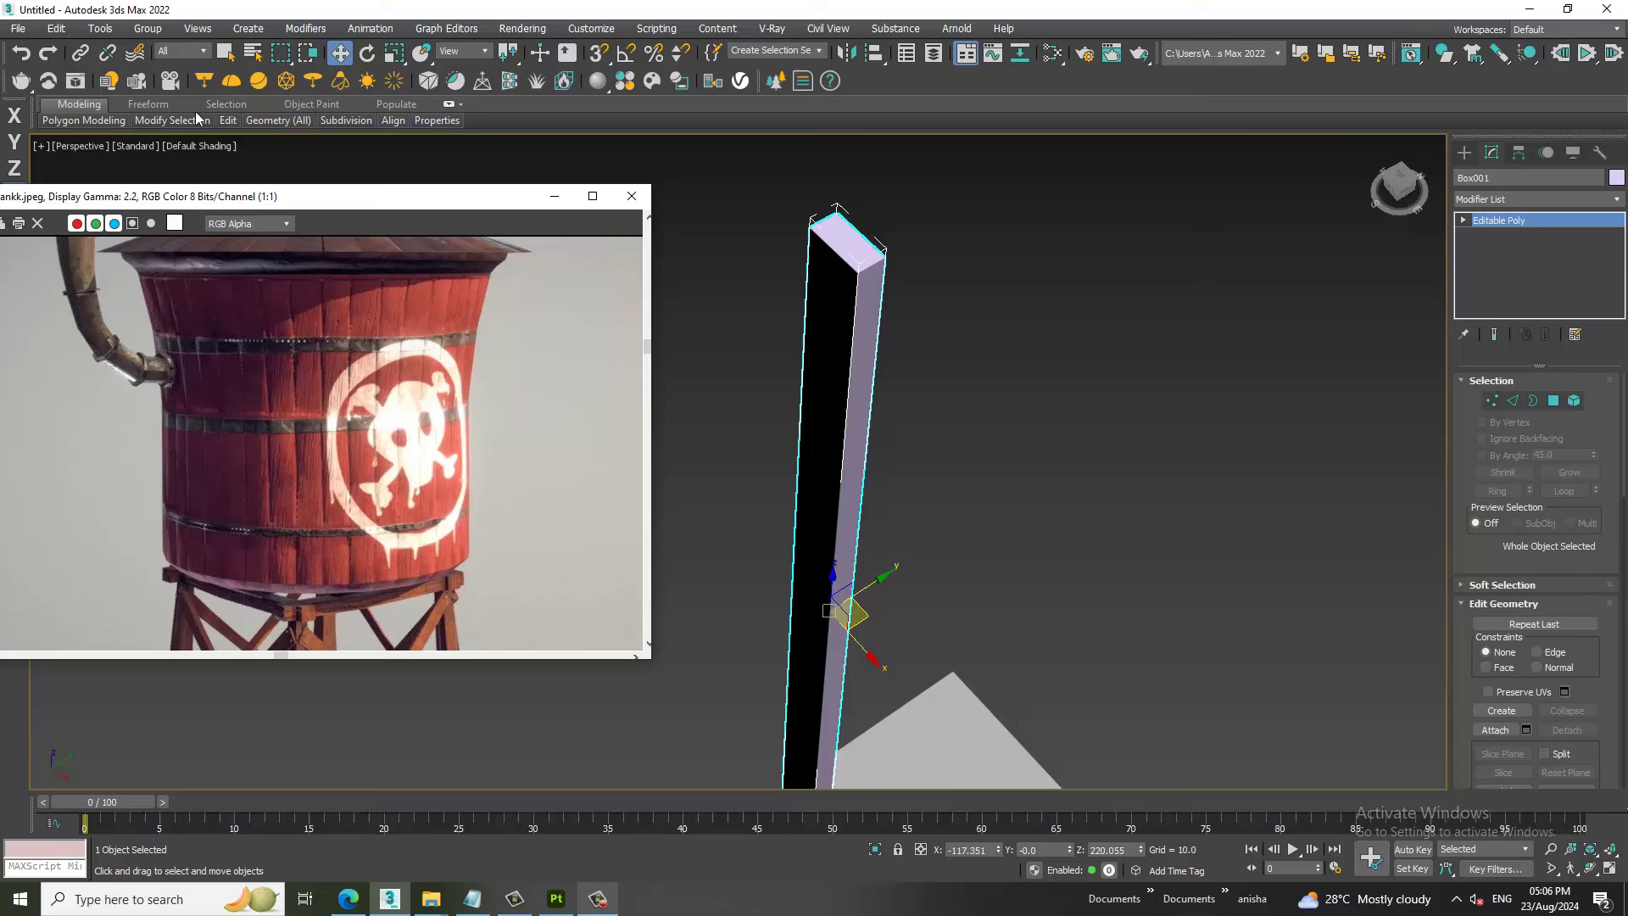
{"action": "left_click", "coordinate": [71, 106]}
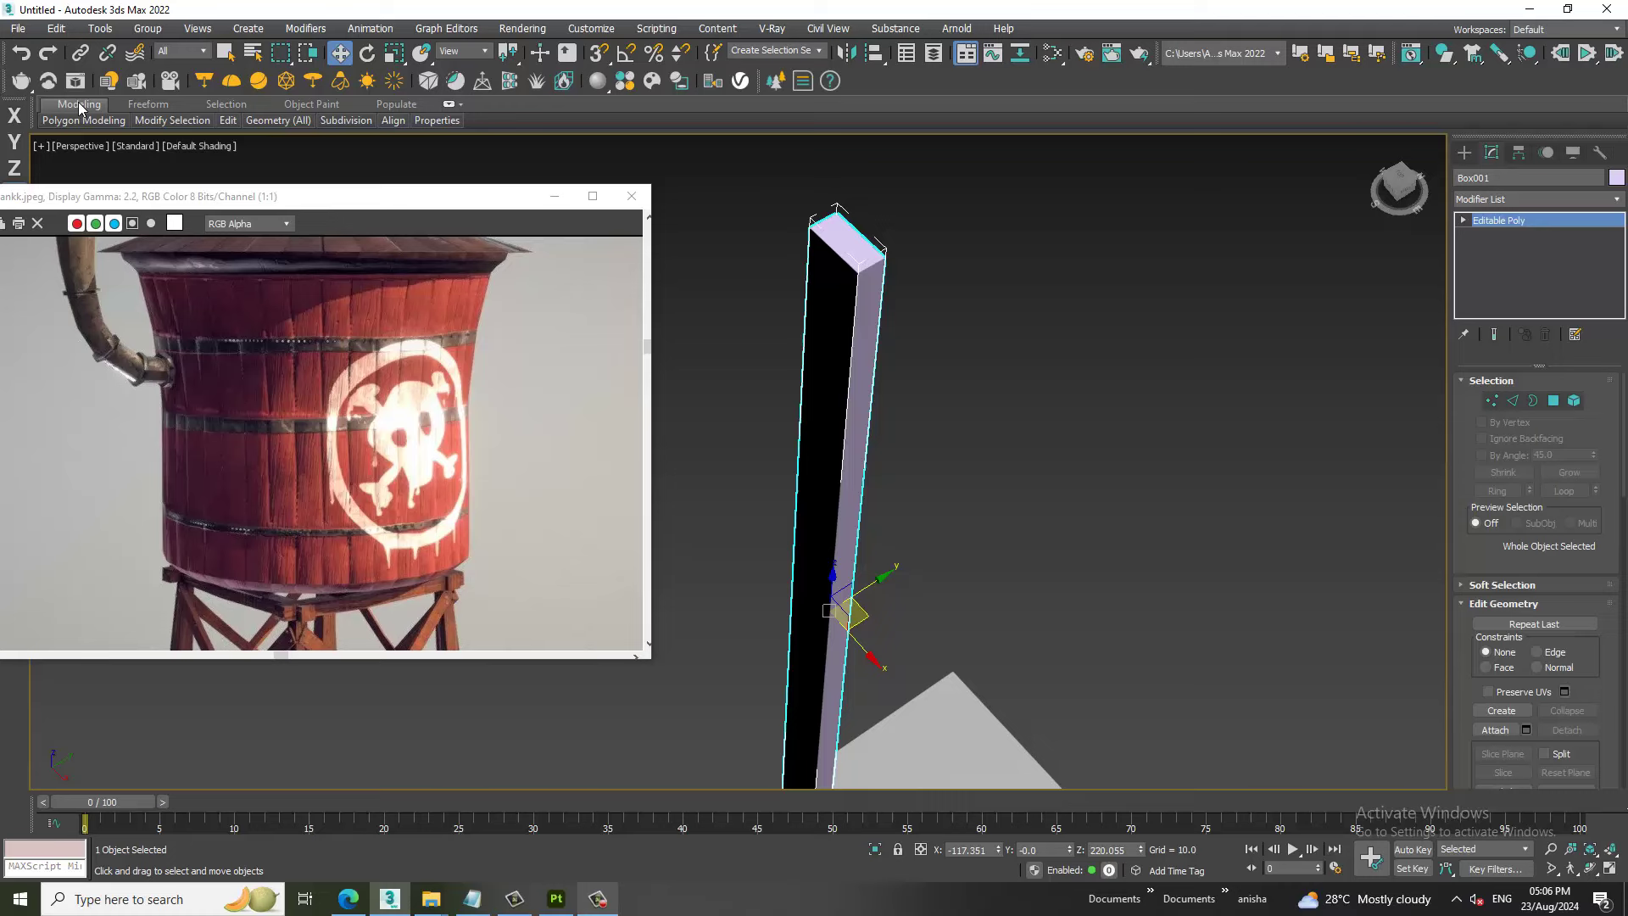
Add a vertical Swift Loop edge loop down the plank and slide it sideways.
{"action": "double_click", "coordinate": [78, 104]}
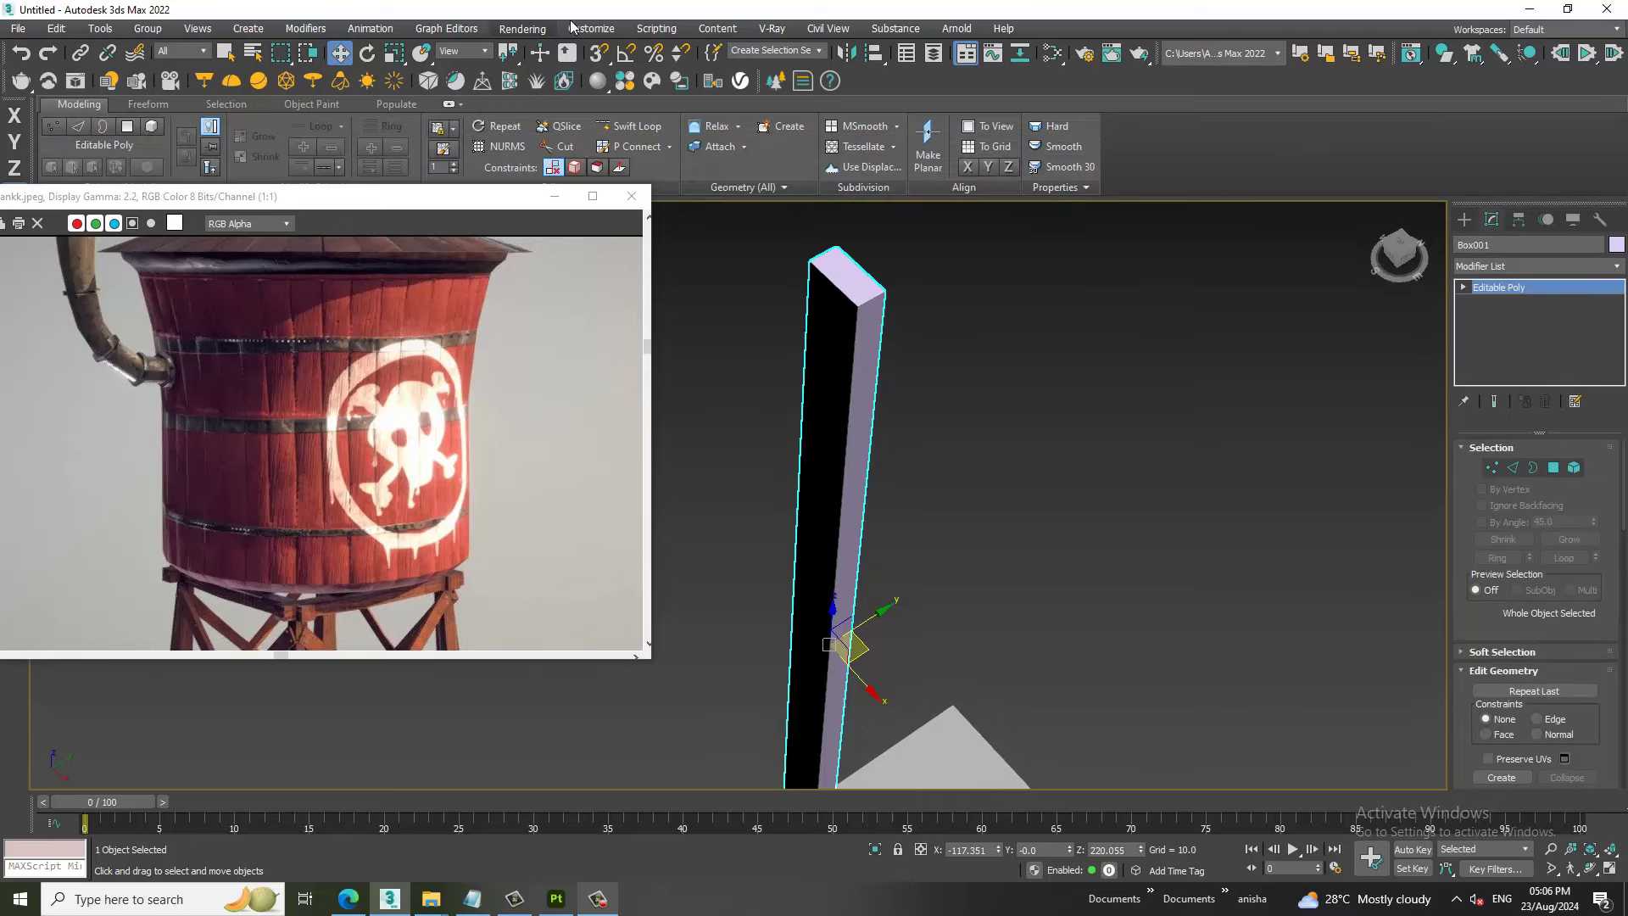
{"action": "left_click", "coordinate": [632, 128]}
{"action": "scroll", "coordinate": [1110, 418], "scroll_direction": "down", "scroll_amount": 3}
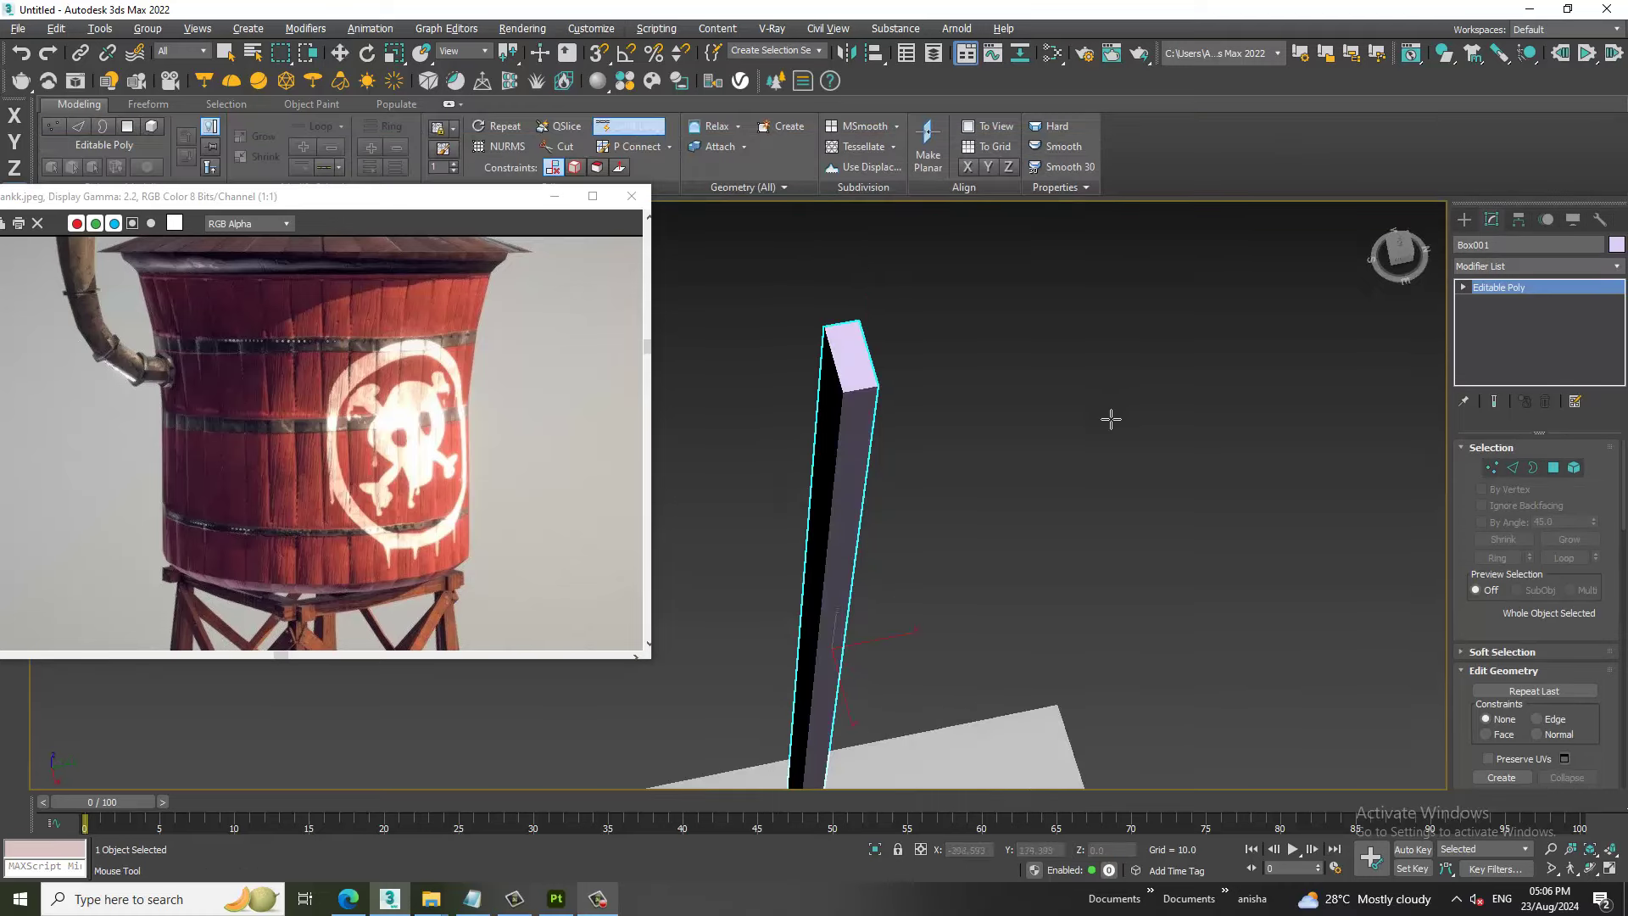
{"action": "scroll", "coordinate": [863, 382], "scroll_direction": "up", "scroll_amount": 5}
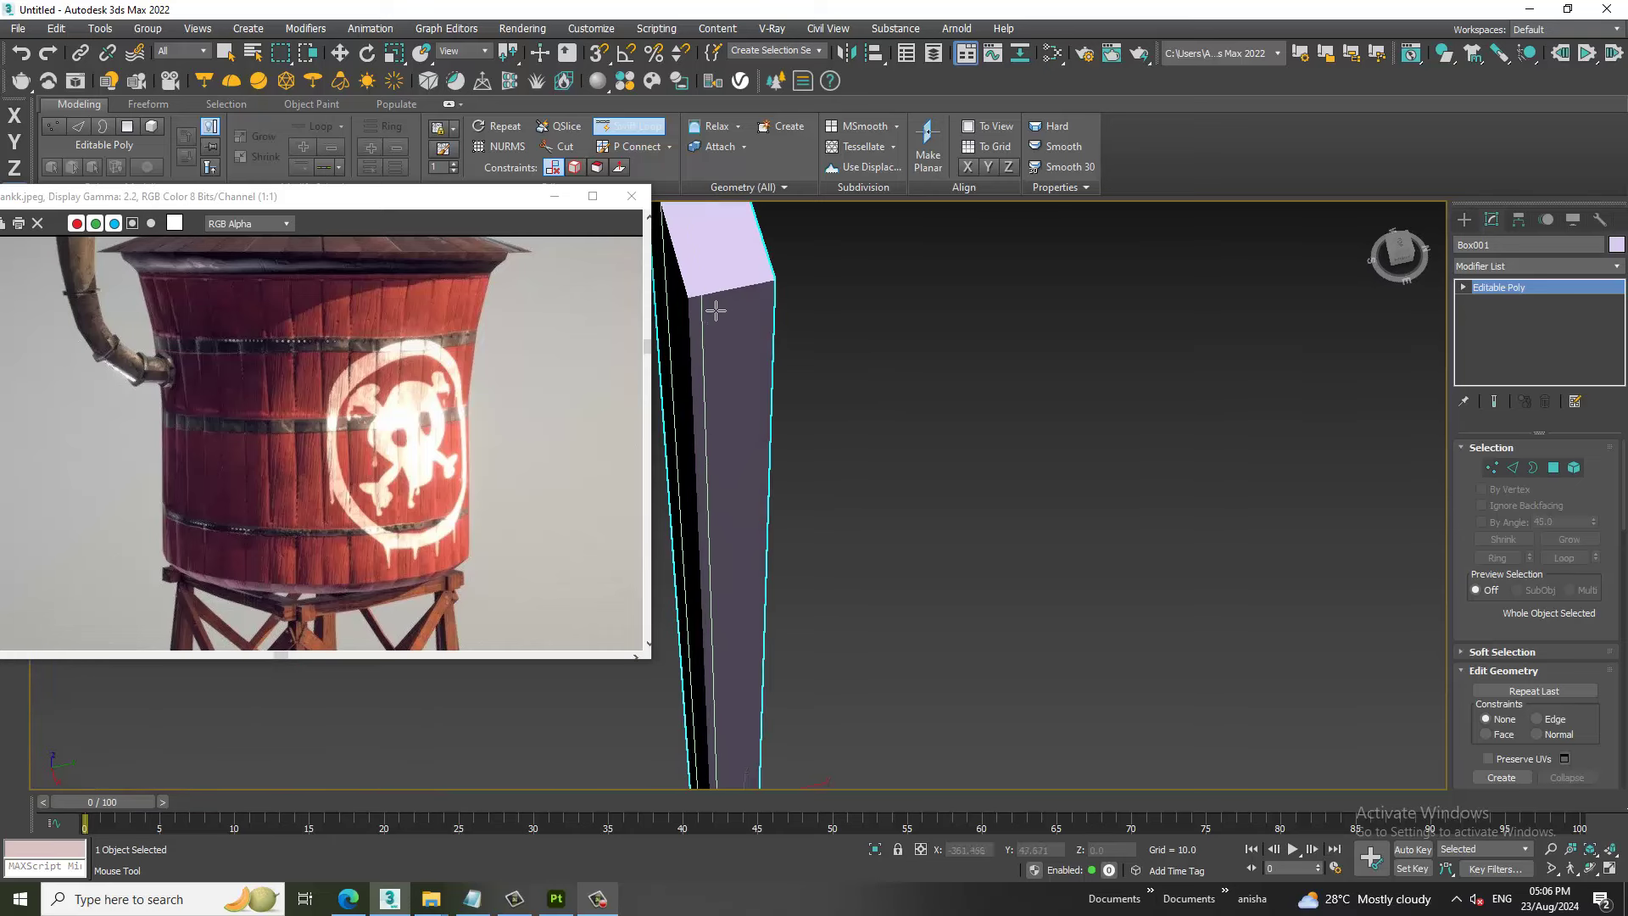
{"action": "left_click", "coordinate": [708, 309]}
{"action": "left_click_drag", "start_coordinate": [751, 303], "coordinate": [780, 297]}
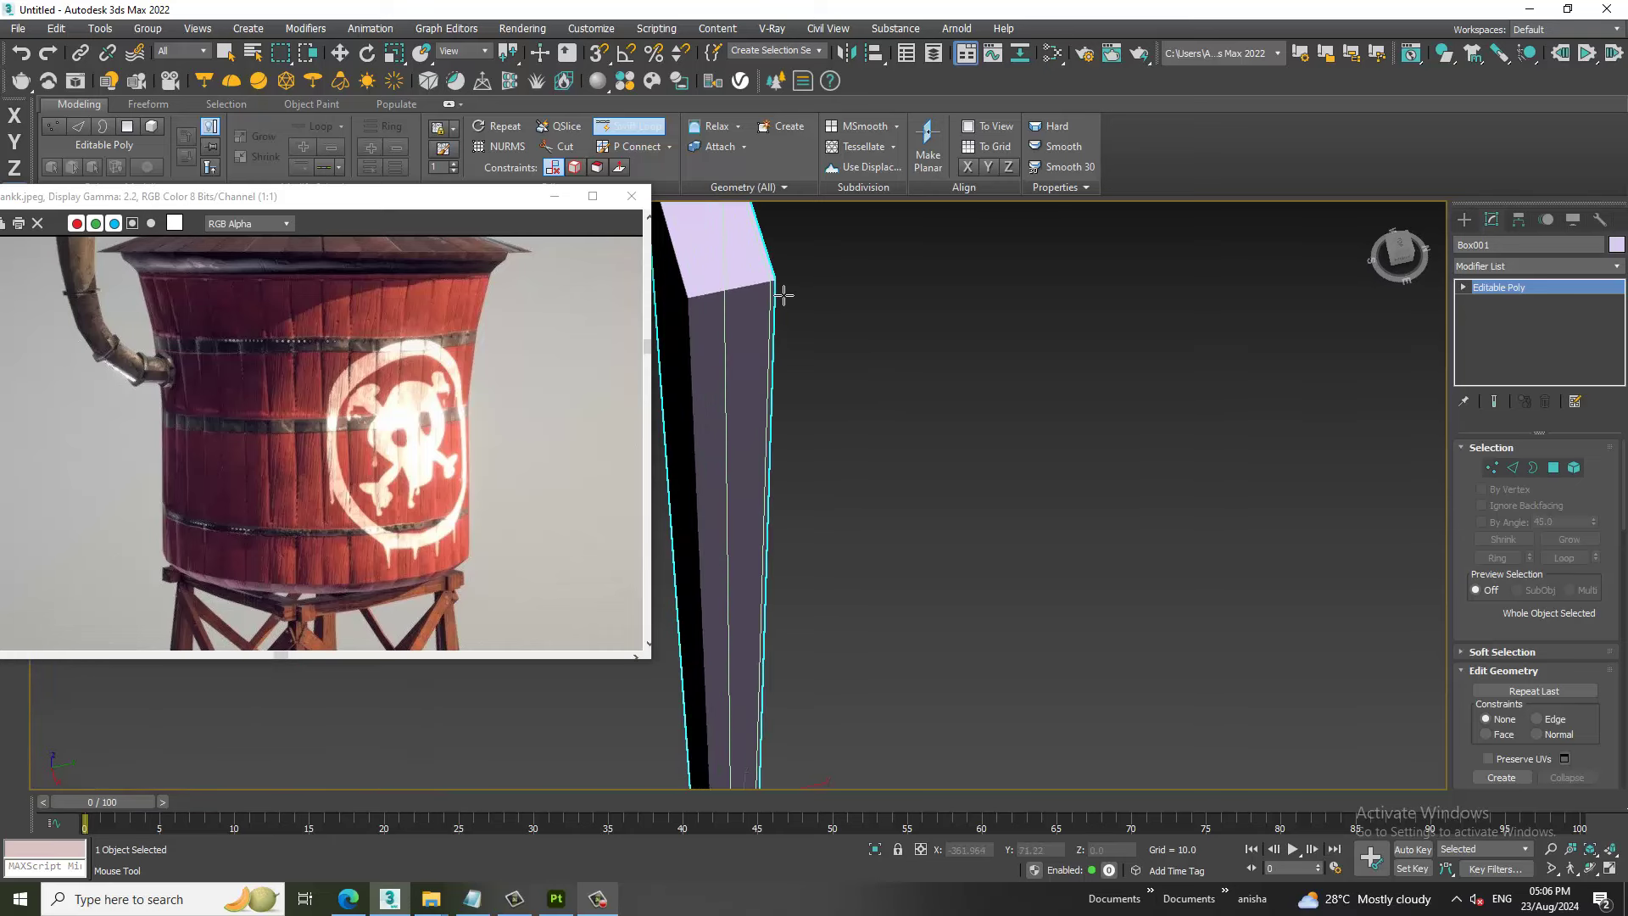
{"action": "right_click", "coordinate": [780, 296]}
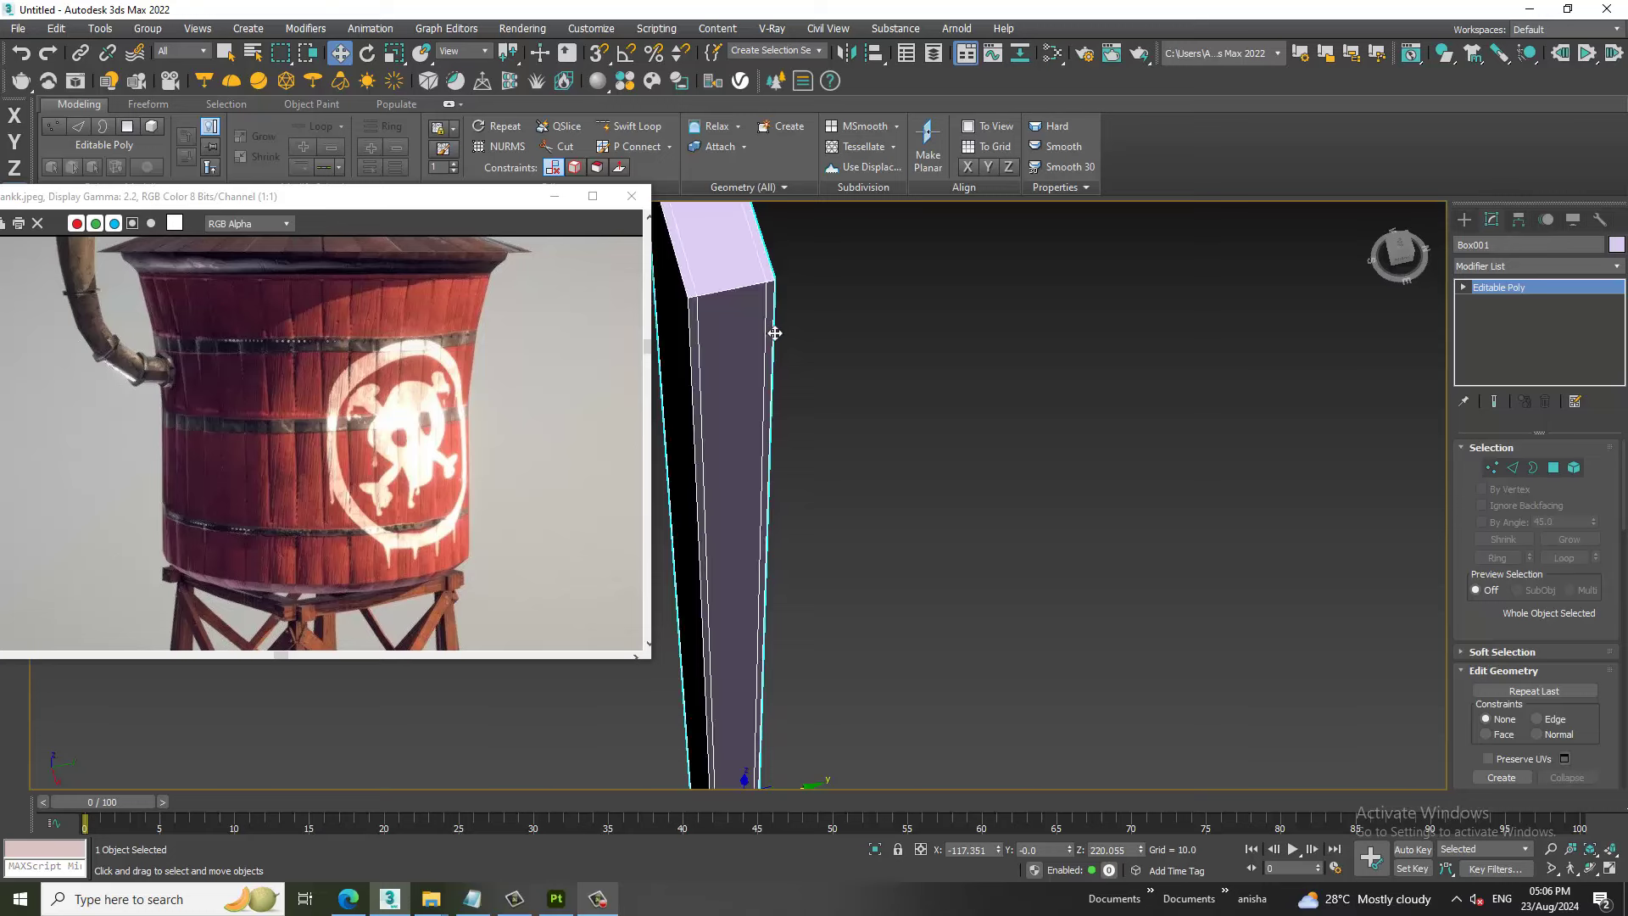
Shift-drag the plank along X to clone a second plank, Box002.
{"action": "scroll", "coordinate": [875, 360], "scroll_direction": "down", "scroll_amount": 3}
{"action": "scroll", "coordinate": [898, 379], "scroll_direction": "down", "scroll_amount": 3}
{"action": "middle_click_drag", "start_coordinate": [898, 379], "coordinate": [922, 378], "text": "alt"}
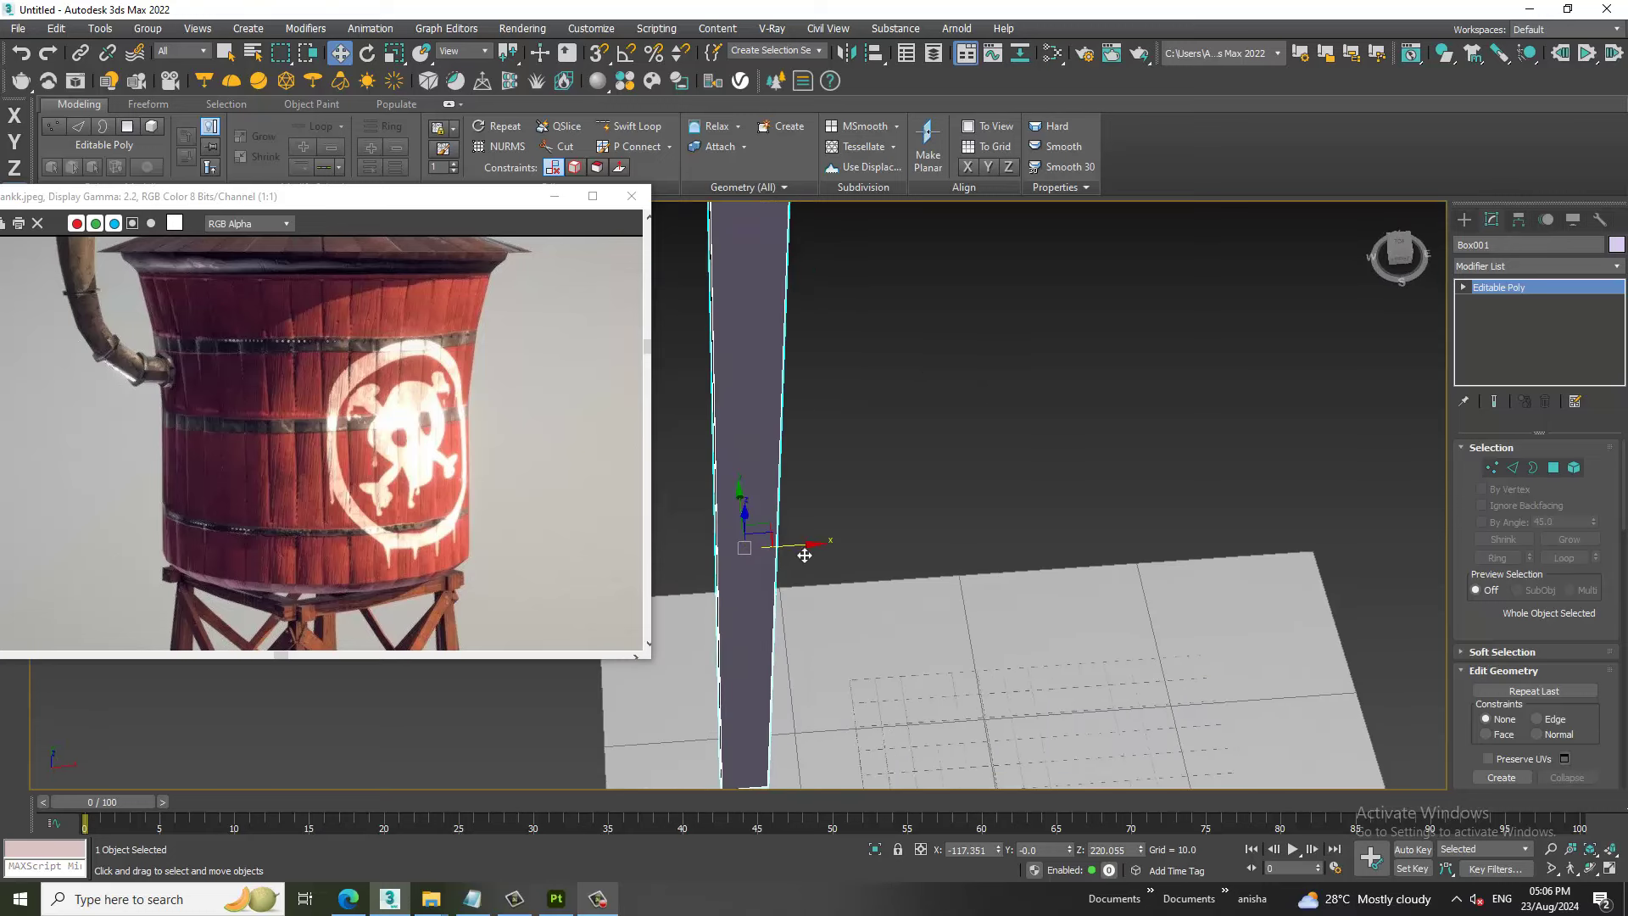
{"action": "left_click_drag", "start_coordinate": [802, 542], "coordinate": [862, 534], "text": "shift"}
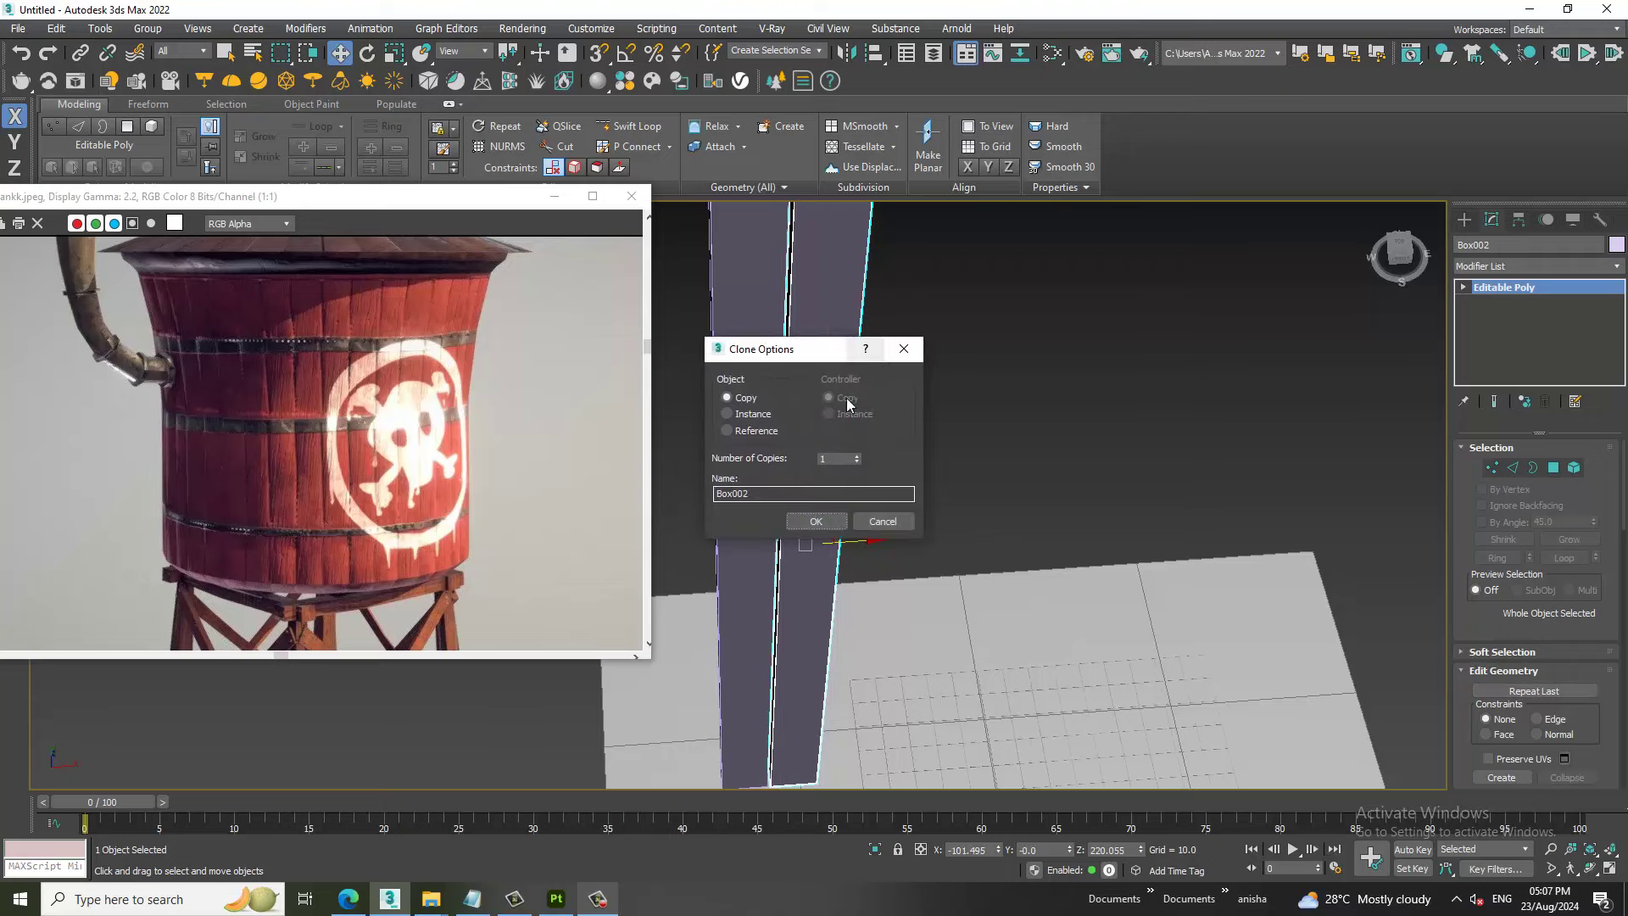
Confirm Box002 as a copy and nudge it close beside the first plank.
{"action": "left_click", "coordinate": [812, 520]}
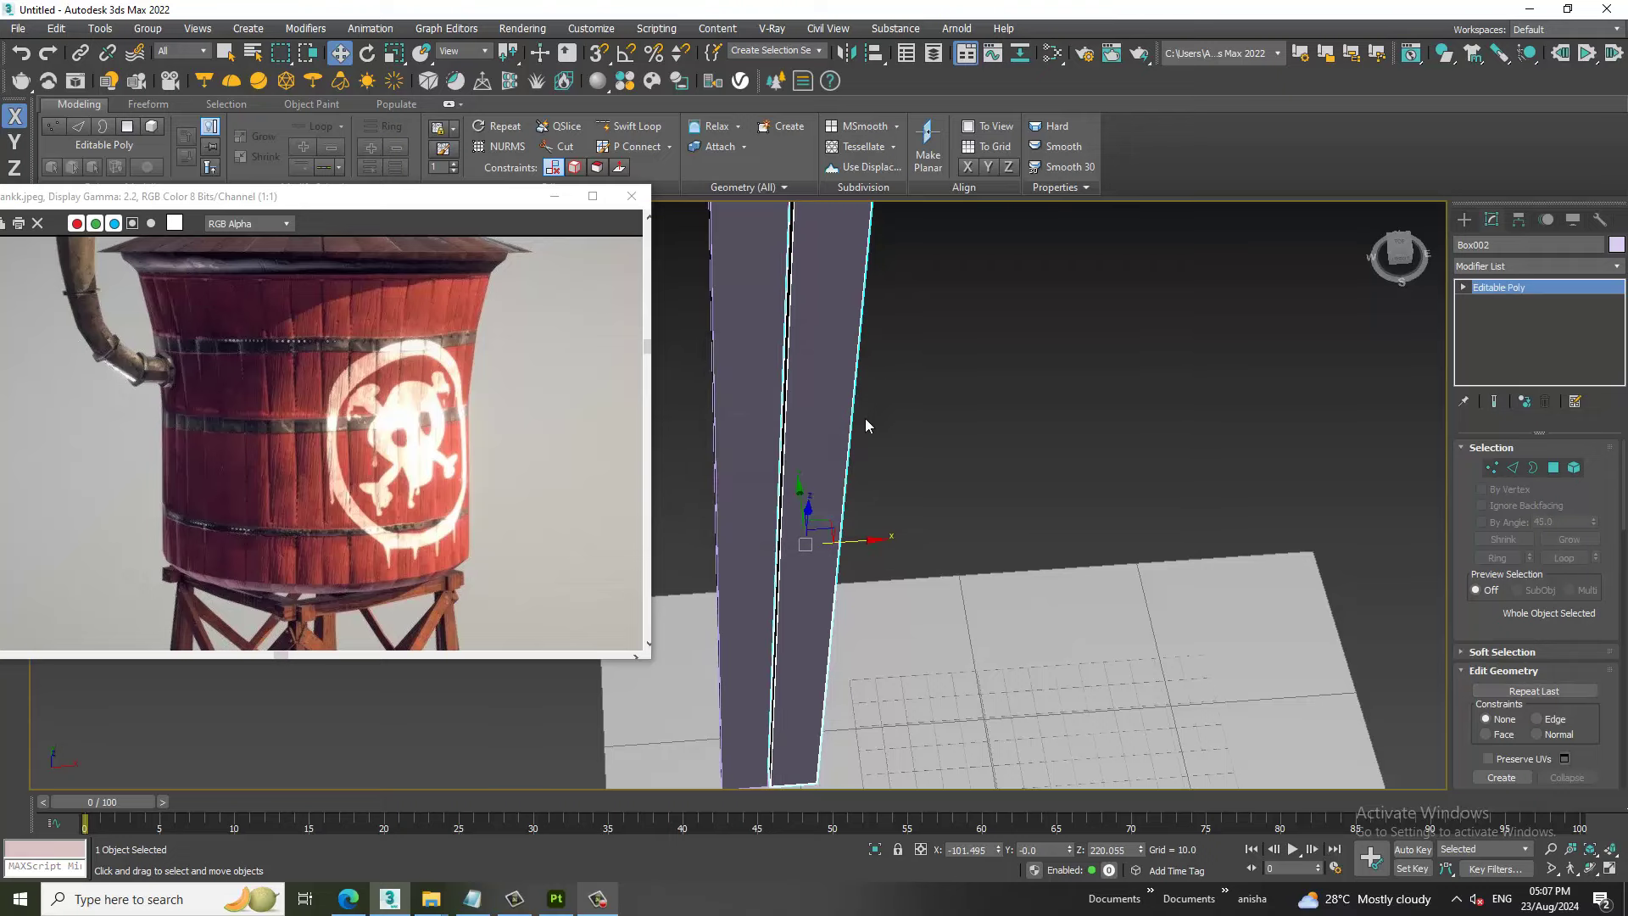
{"action": "mouse_move", "coordinate": [867, 425]}
{"action": "middle_mouse_down", "text": "alt"}
{"action": "mouse_move", "coordinate": [872, 311]}
{"action": "mouse_move", "coordinate": [908, 472]}
{"action": "middle_mouse_up", "text": "alt"}
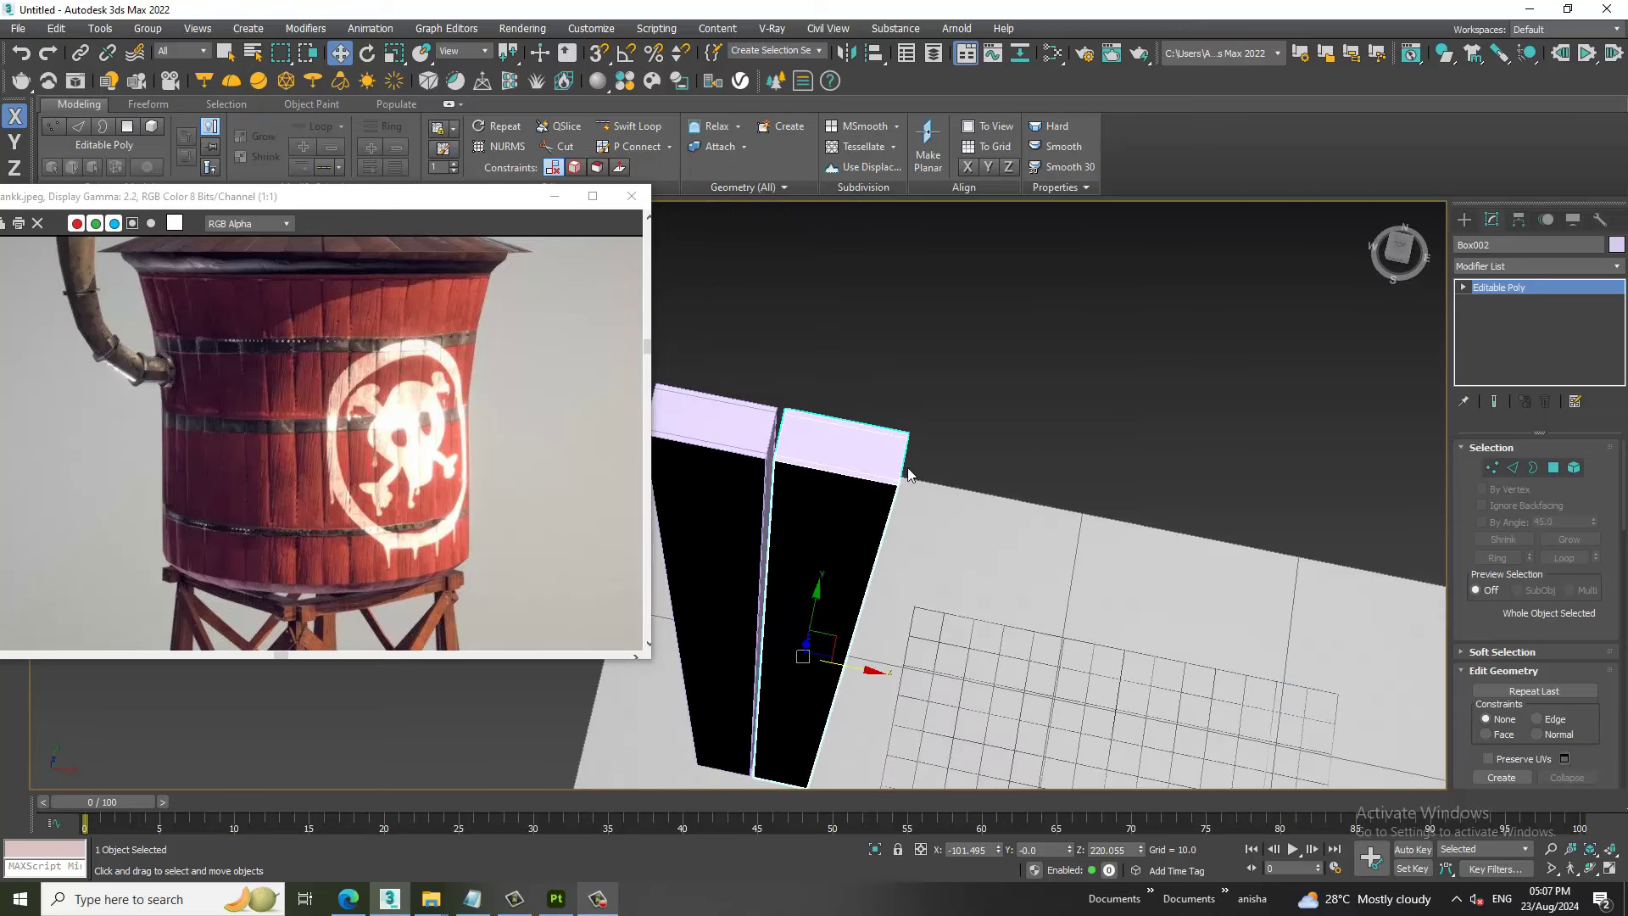
{"action": "mouse_move", "coordinate": [878, 504]}
{"action": "middle_mouse_down", "text": "alt"}
{"action": "mouse_move", "coordinate": [801, 499]}
{"action": "mouse_move", "coordinate": [898, 575]}
{"action": "middle_mouse_up", "text": "alt"}
{"action": "left_click_drag", "start_coordinate": [863, 709], "coordinate": [857, 709]}
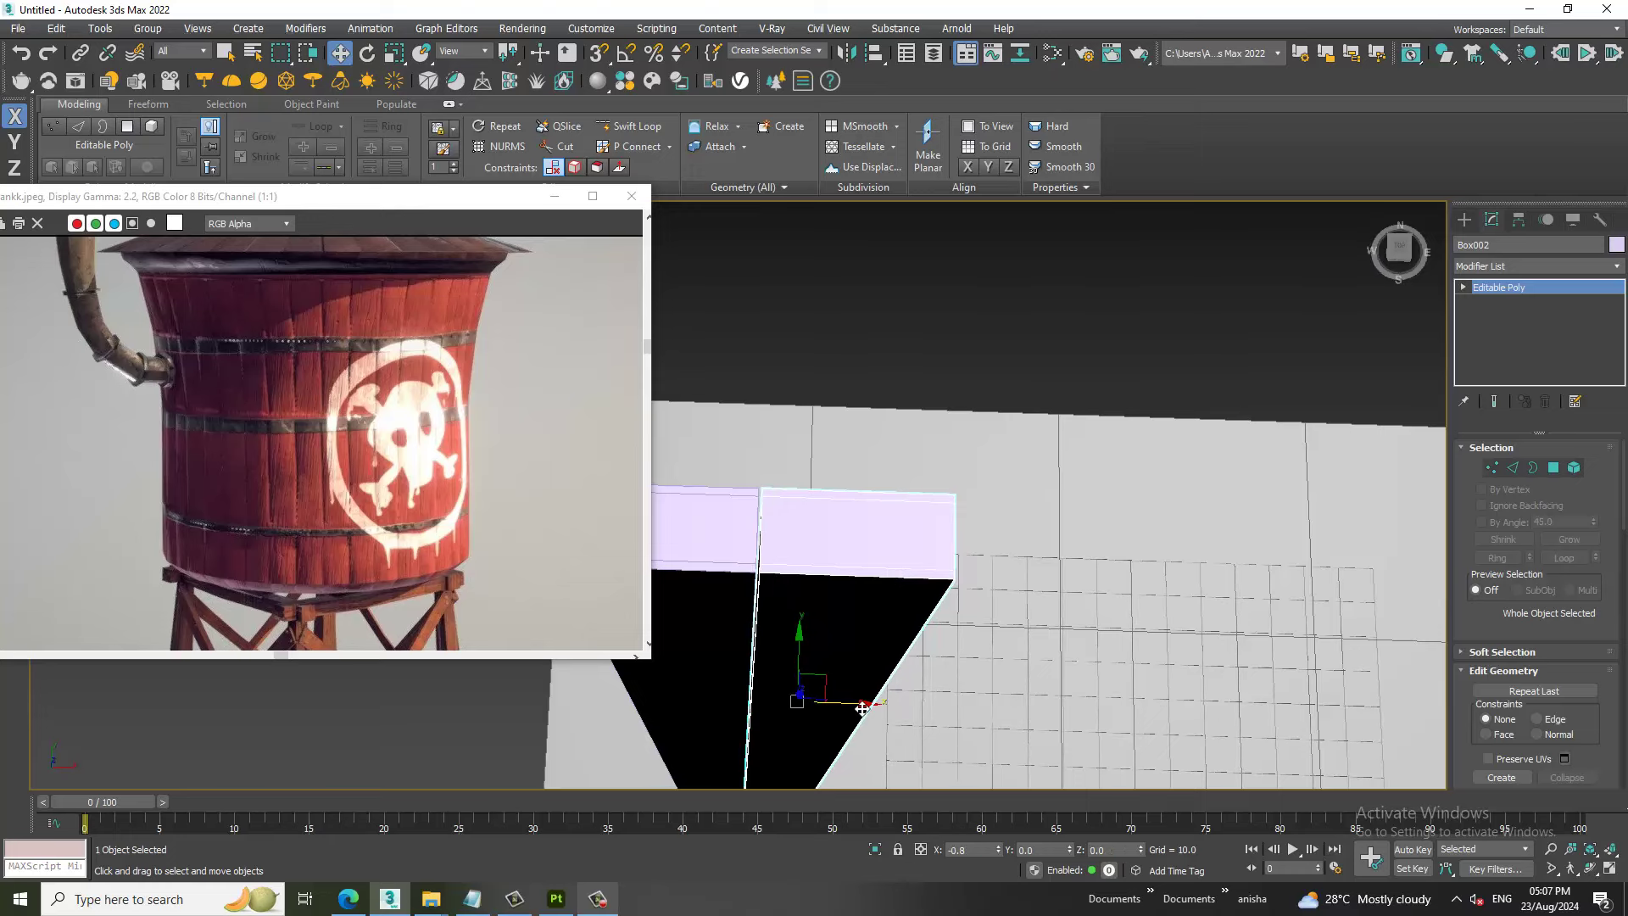
{"action": "left_click", "coordinate": [746, 552]}
{"action": "left_click", "coordinate": [941, 499]}
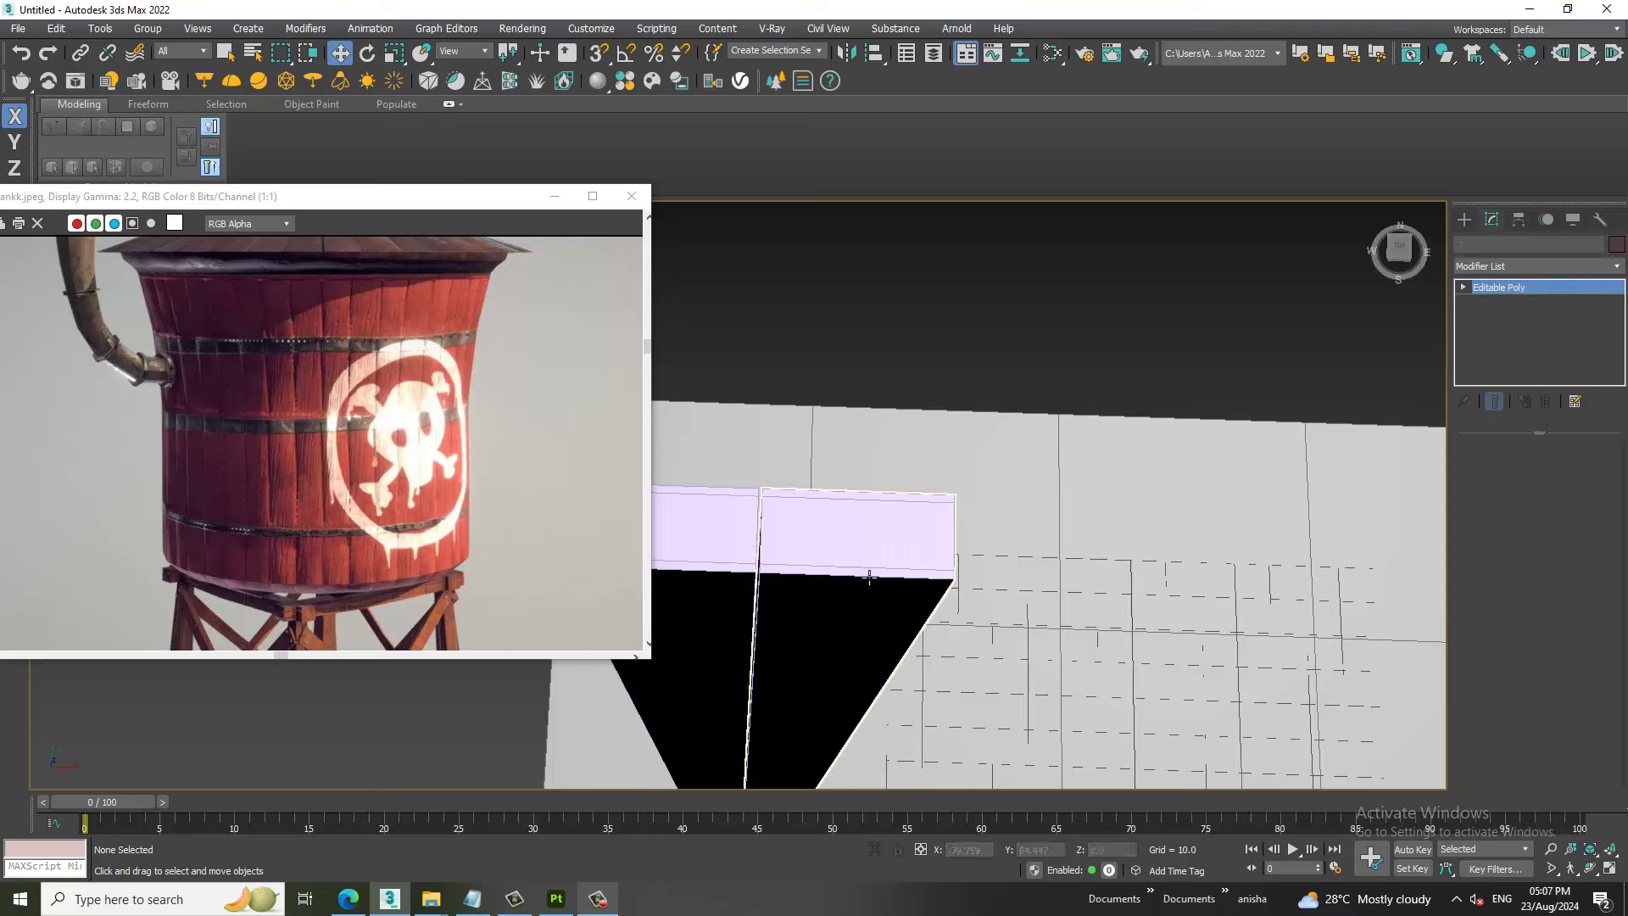
{"action": "scroll", "coordinate": [1474, 765], "scroll_direction": "down", "scroll_amount": 5}
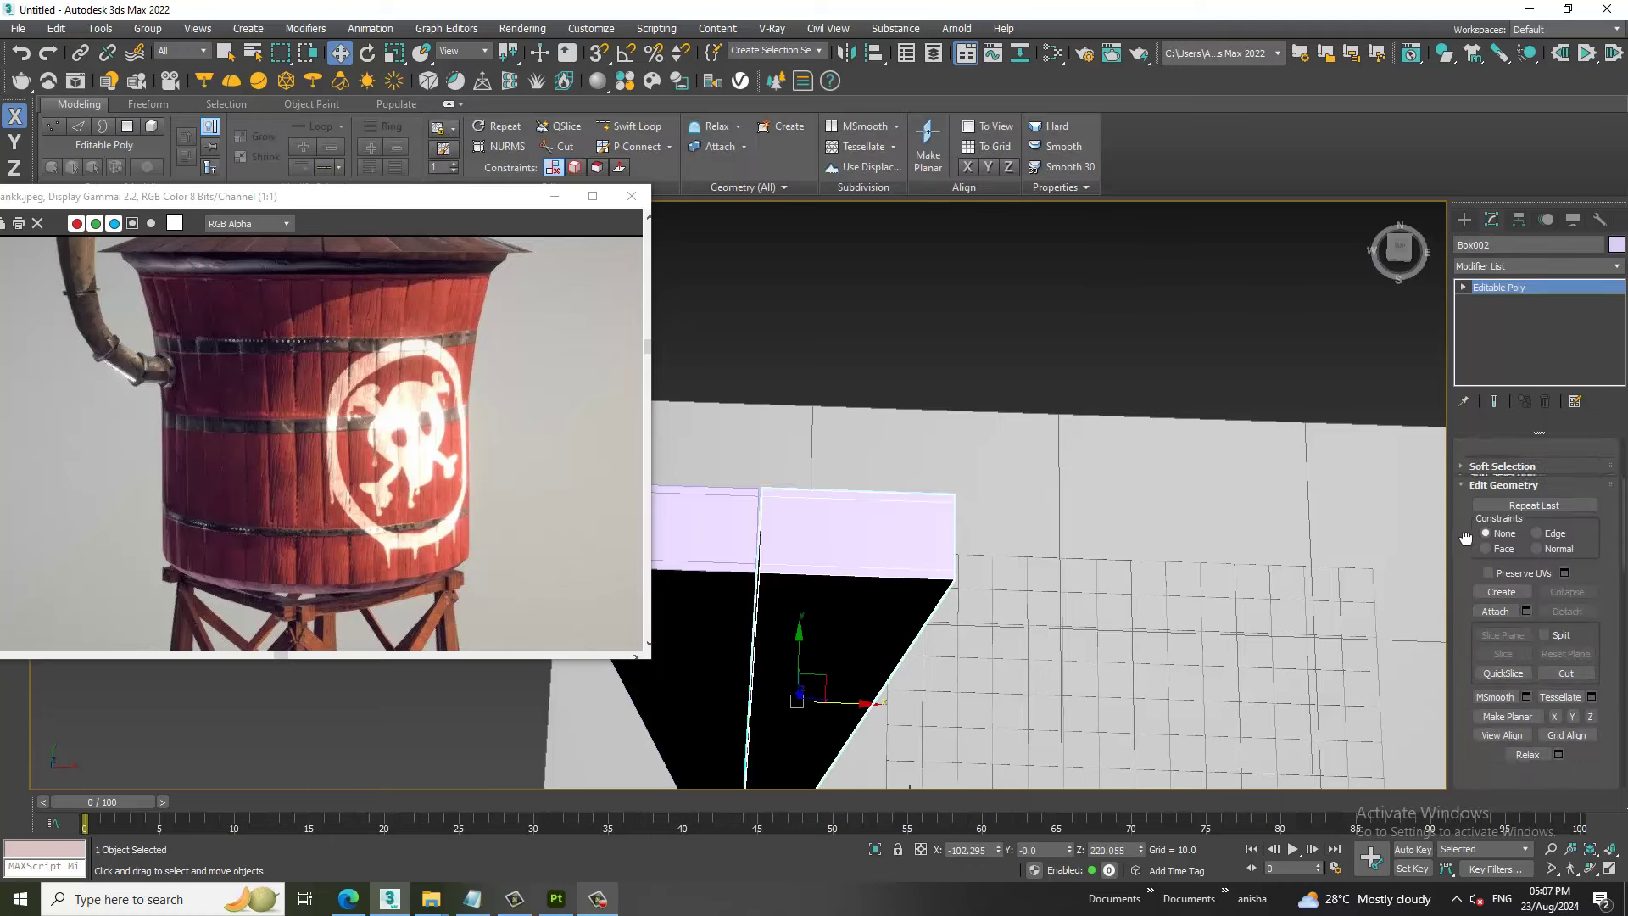
{"action": "left_click", "coordinate": [1495, 566]}
{"action": "key", "text": "w"}
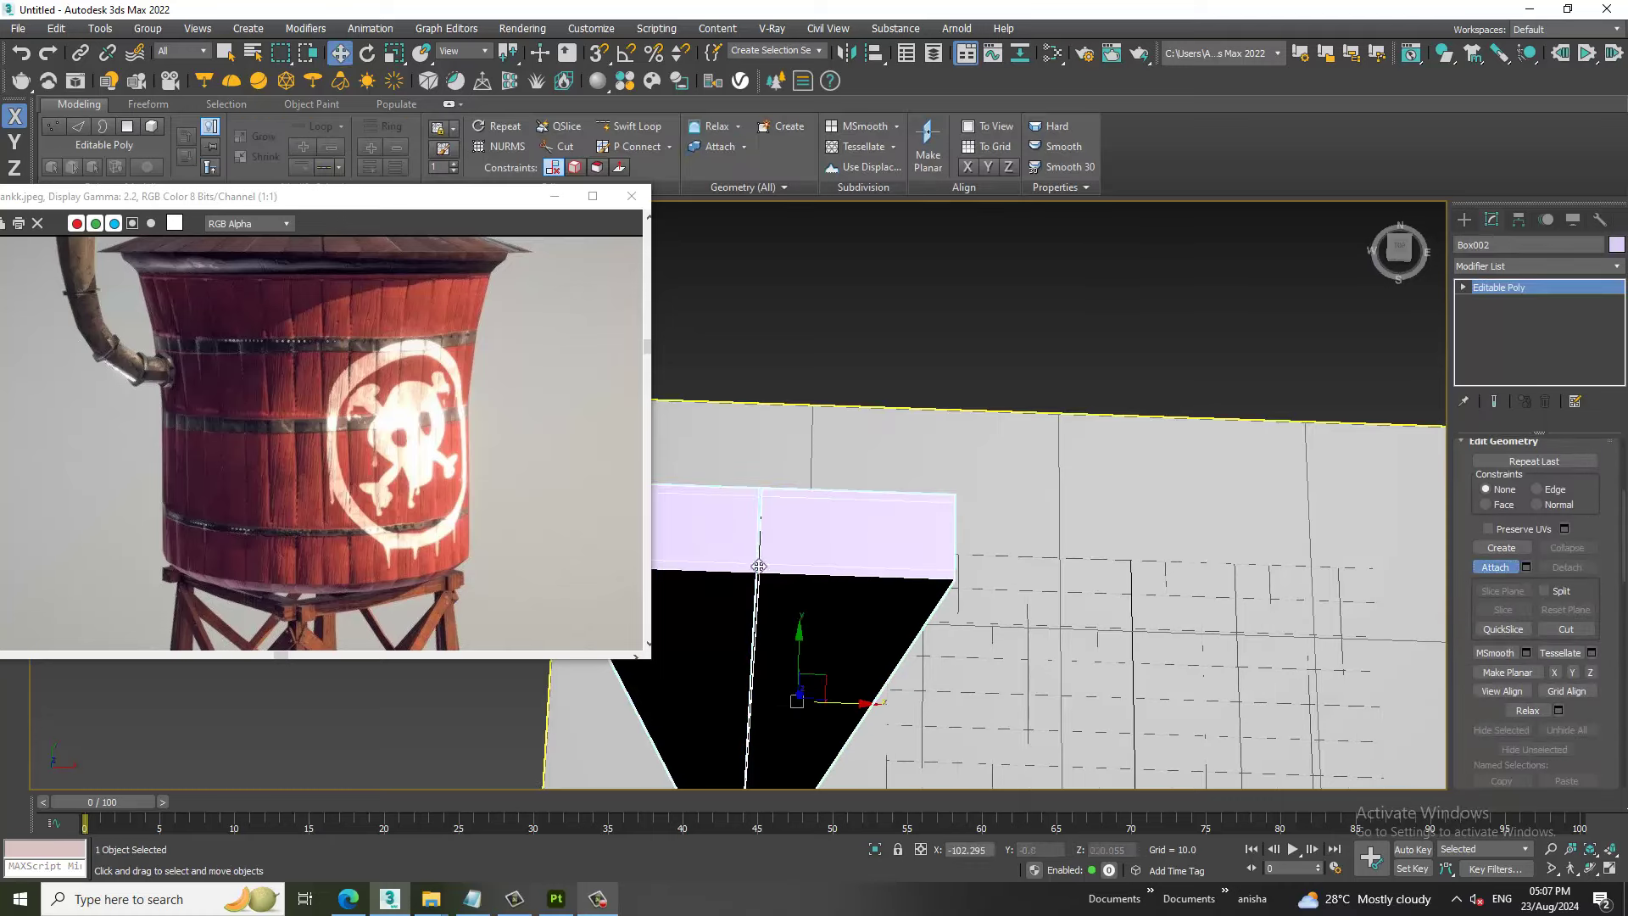
Inspect the plank's thin side face in Polygon mode, then exit sub-object editing.
{"action": "middle_click_drag", "start_coordinate": [705, 532], "coordinate": [807, 444], "text": "alt"}
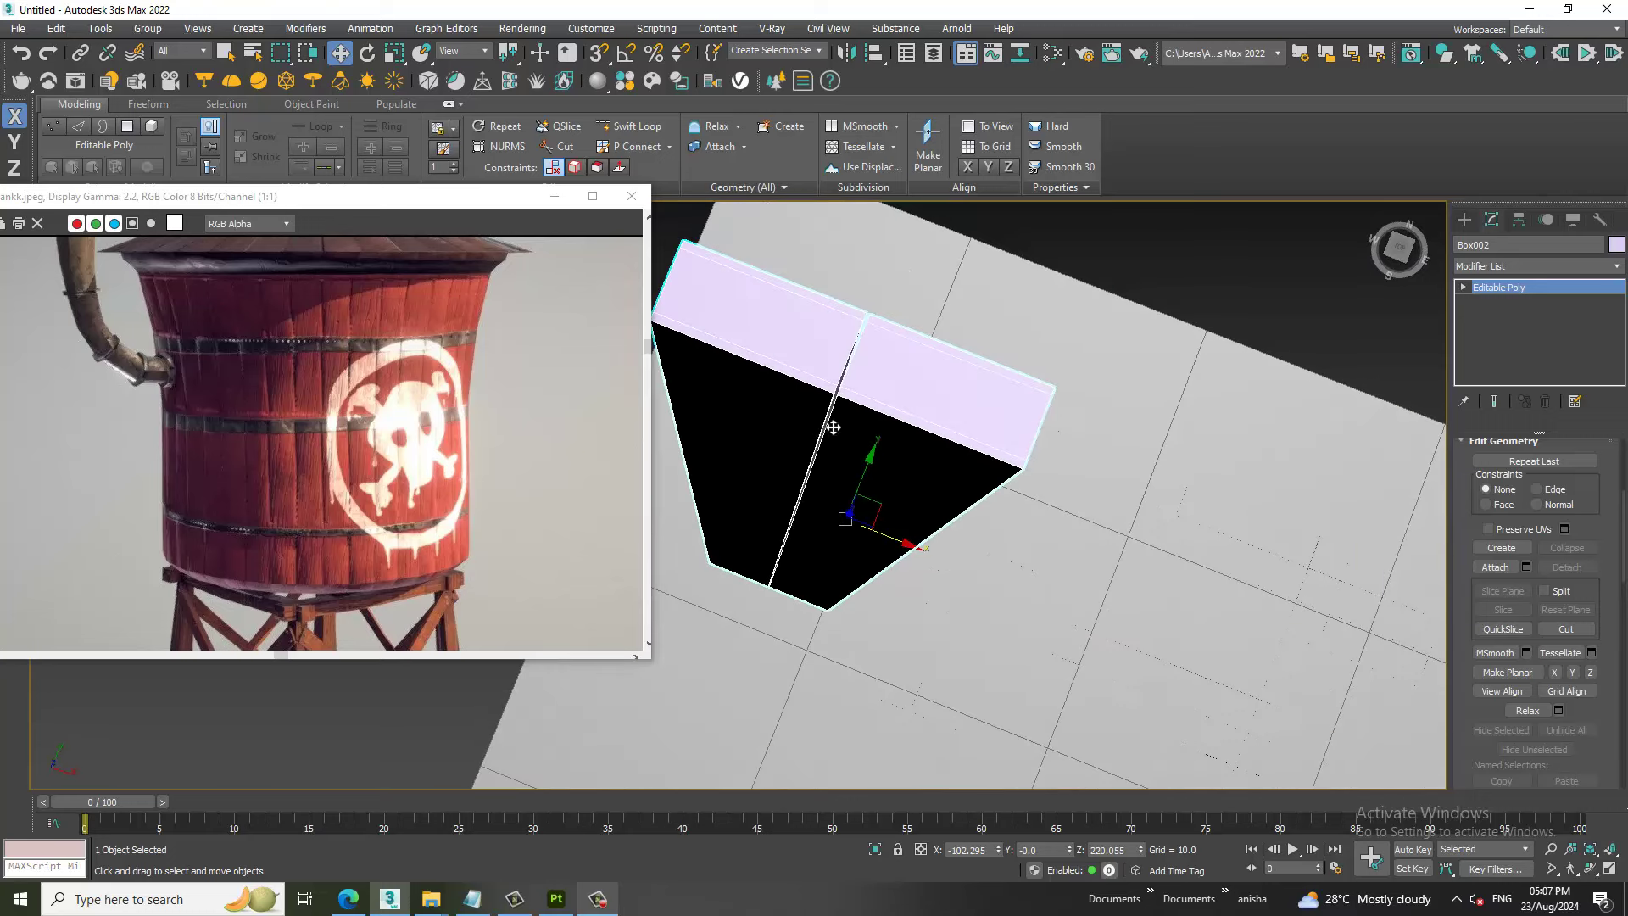
{"action": "scroll", "coordinate": [828, 425], "scroll_direction": "up", "scroll_amount": 2}
{"action": "scroll", "coordinate": [832, 357], "scroll_direction": "up", "scroll_amount": 2}
{"action": "scroll", "coordinate": [840, 374], "scroll_direction": "up", "scroll_amount": 1}
{"action": "scroll", "coordinate": [832, 356], "scroll_direction": "up", "scroll_amount": 1}
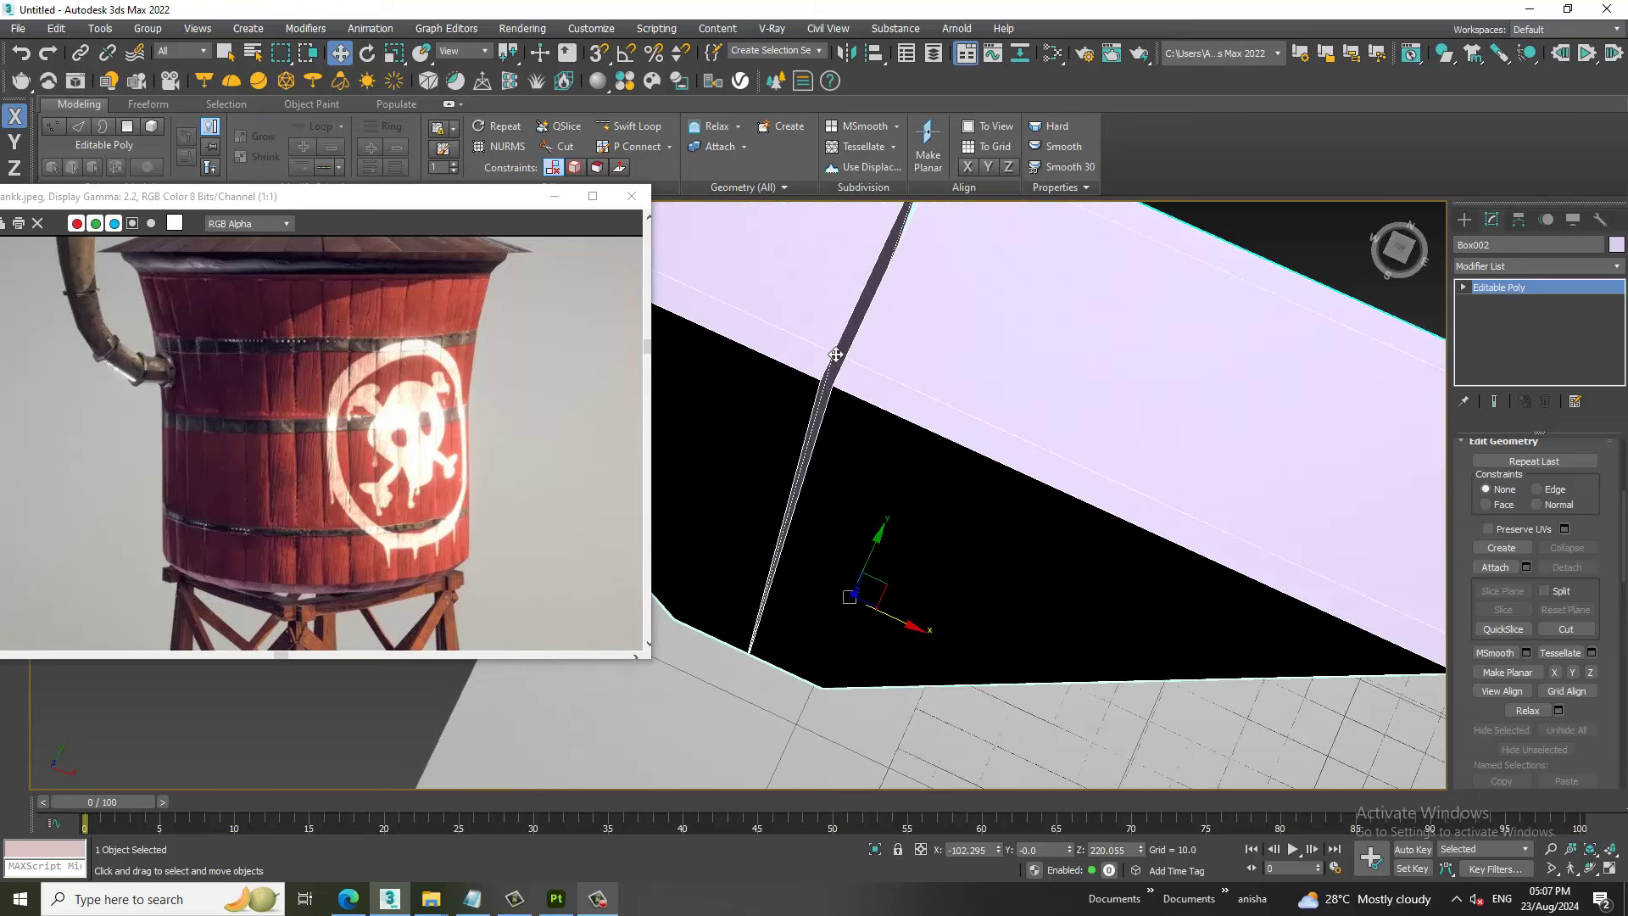
{"action": "key", "text": "1"}
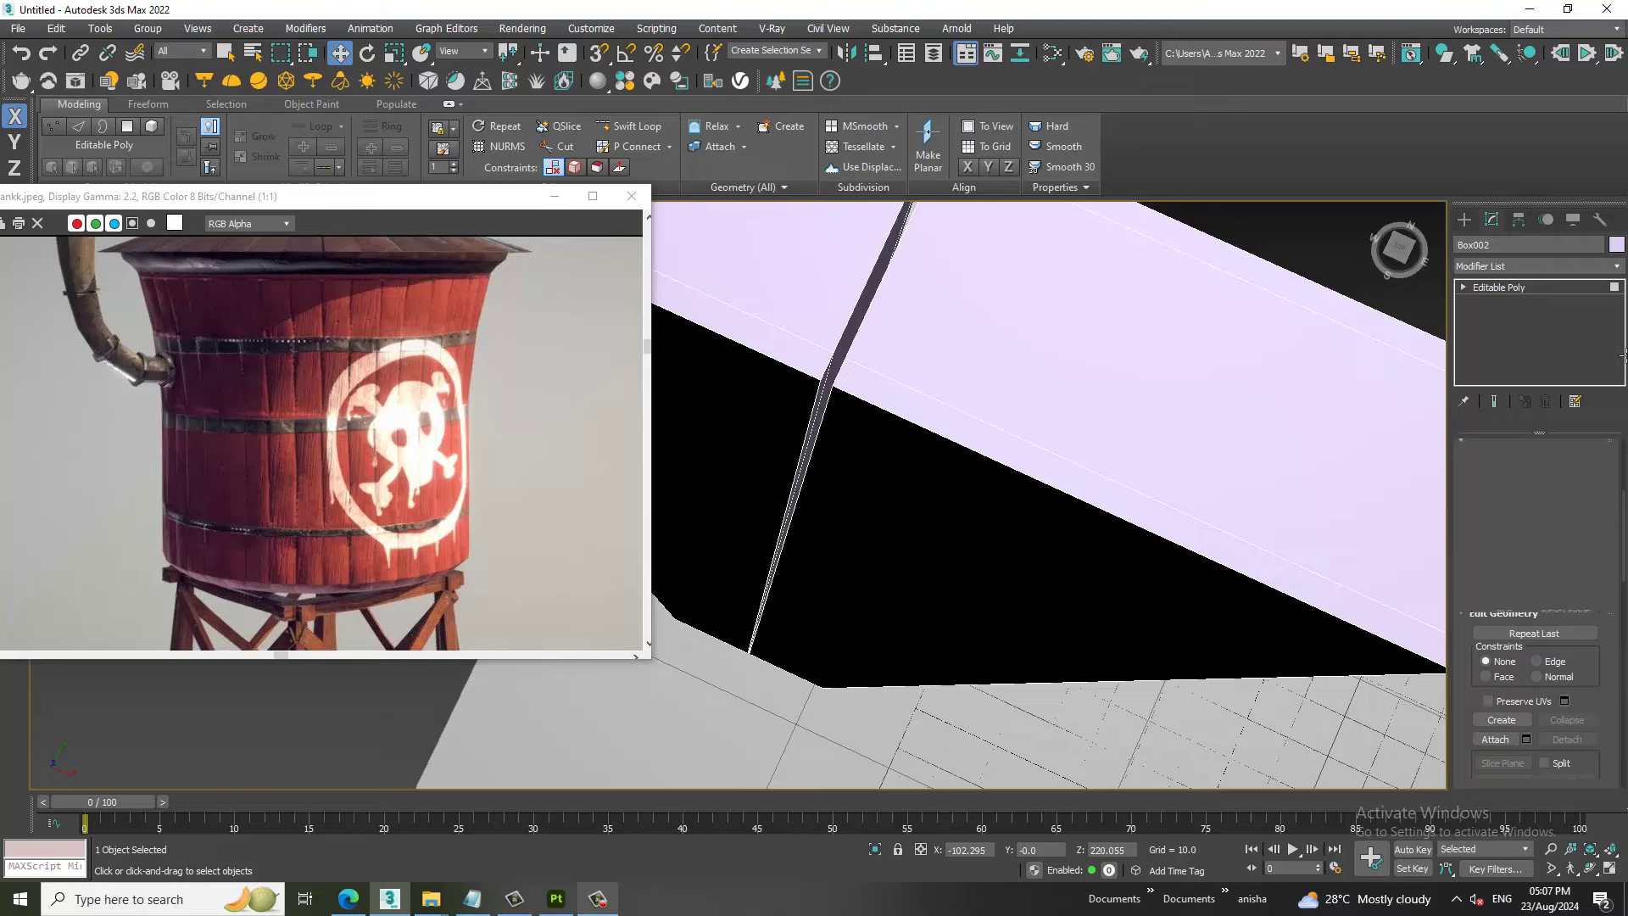
{"action": "key", "text": "4"}
{"action": "middle_click_drag", "start_coordinate": [1046, 396], "coordinate": [962, 431], "text": "alt"}
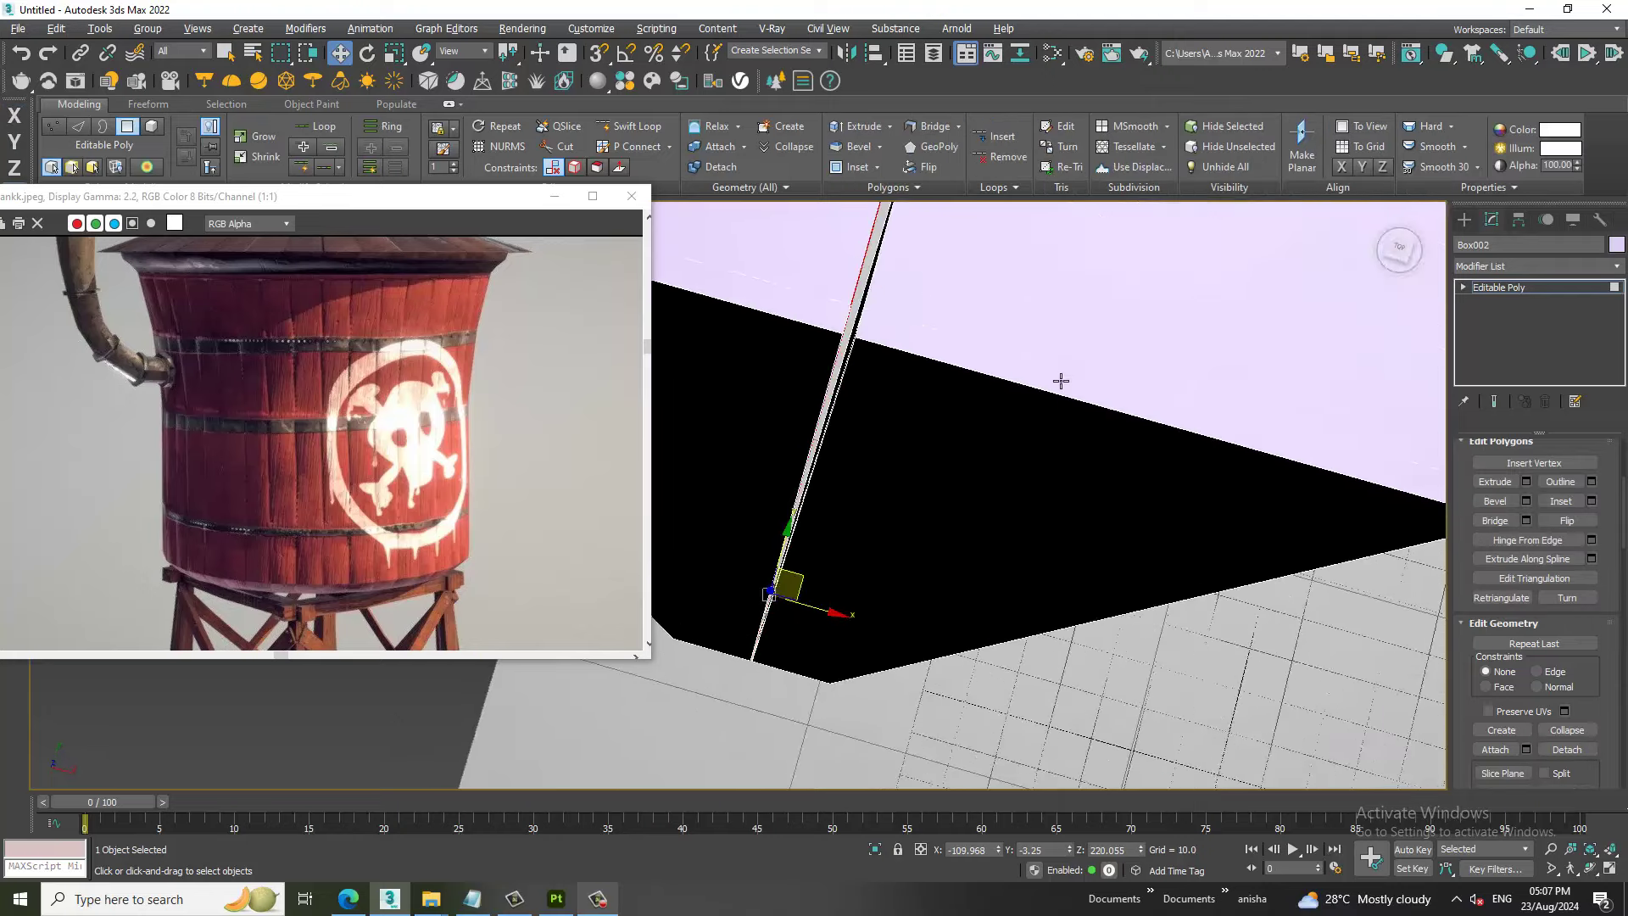
{"action": "left_click", "coordinate": [911, 450]}
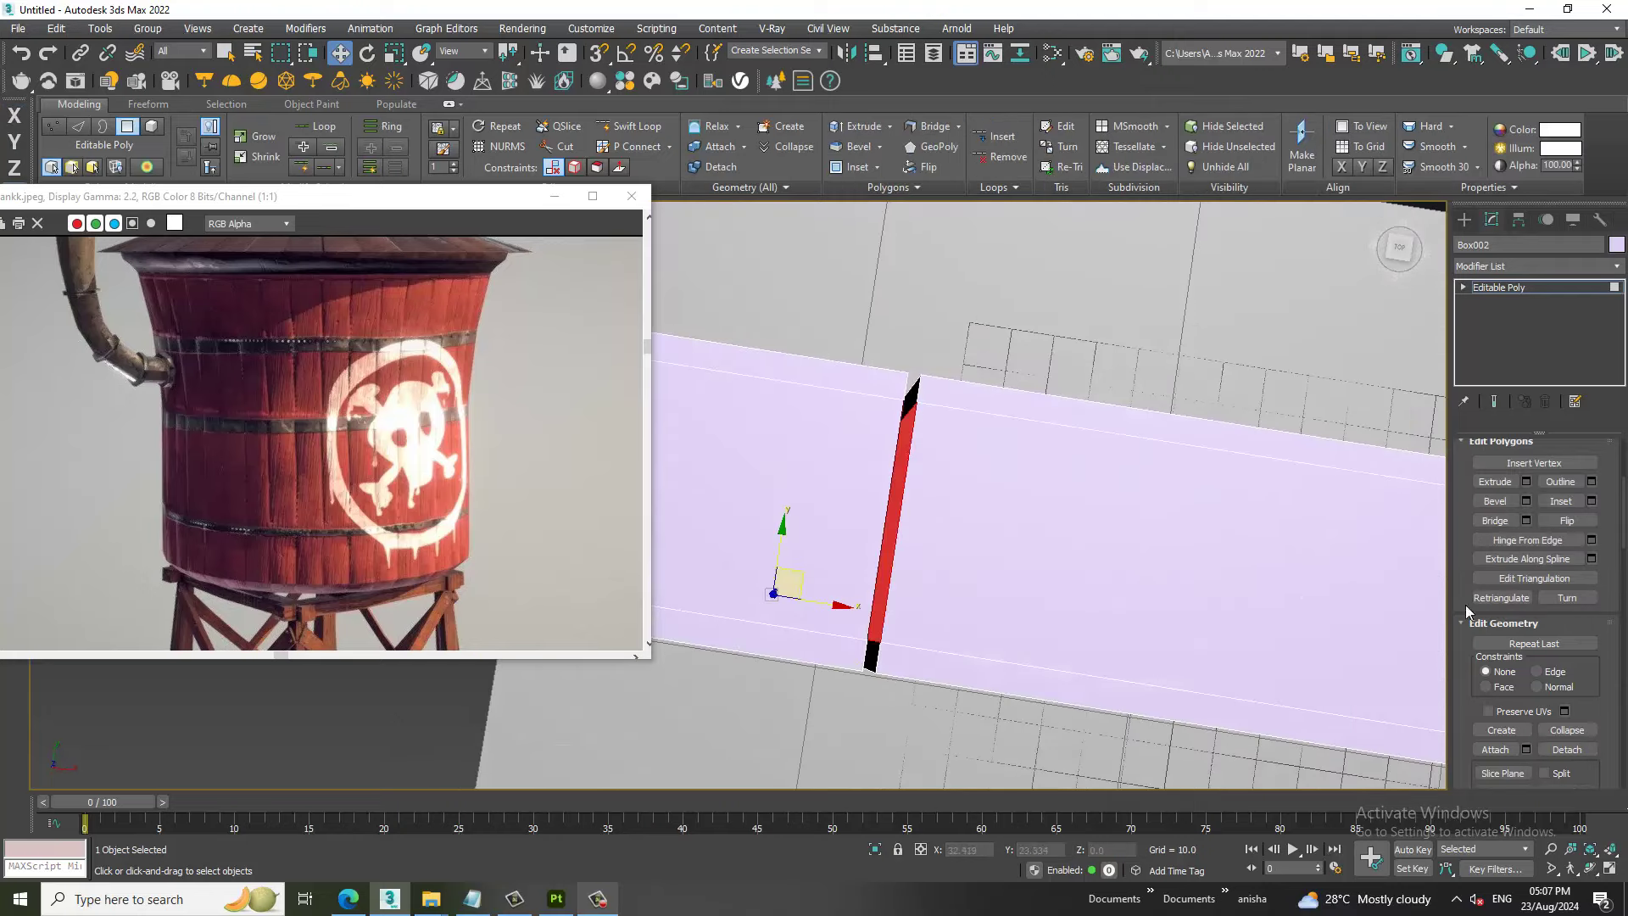
{"action": "mouse_move", "coordinate": [1046, 484]}
{"action": "middle_mouse_down", "text": "alt"}
{"action": "mouse_move", "coordinate": [1056, 389]}
{"action": "mouse_move", "coordinate": [1336, 414]}
{"action": "middle_mouse_up", "text": "alt"}
{"action": "left_click", "coordinate": [1548, 287]}
Maximize the Front view and Shift-drag a third plank, Box003, along X.
{"action": "key", "text": "alt+w"}
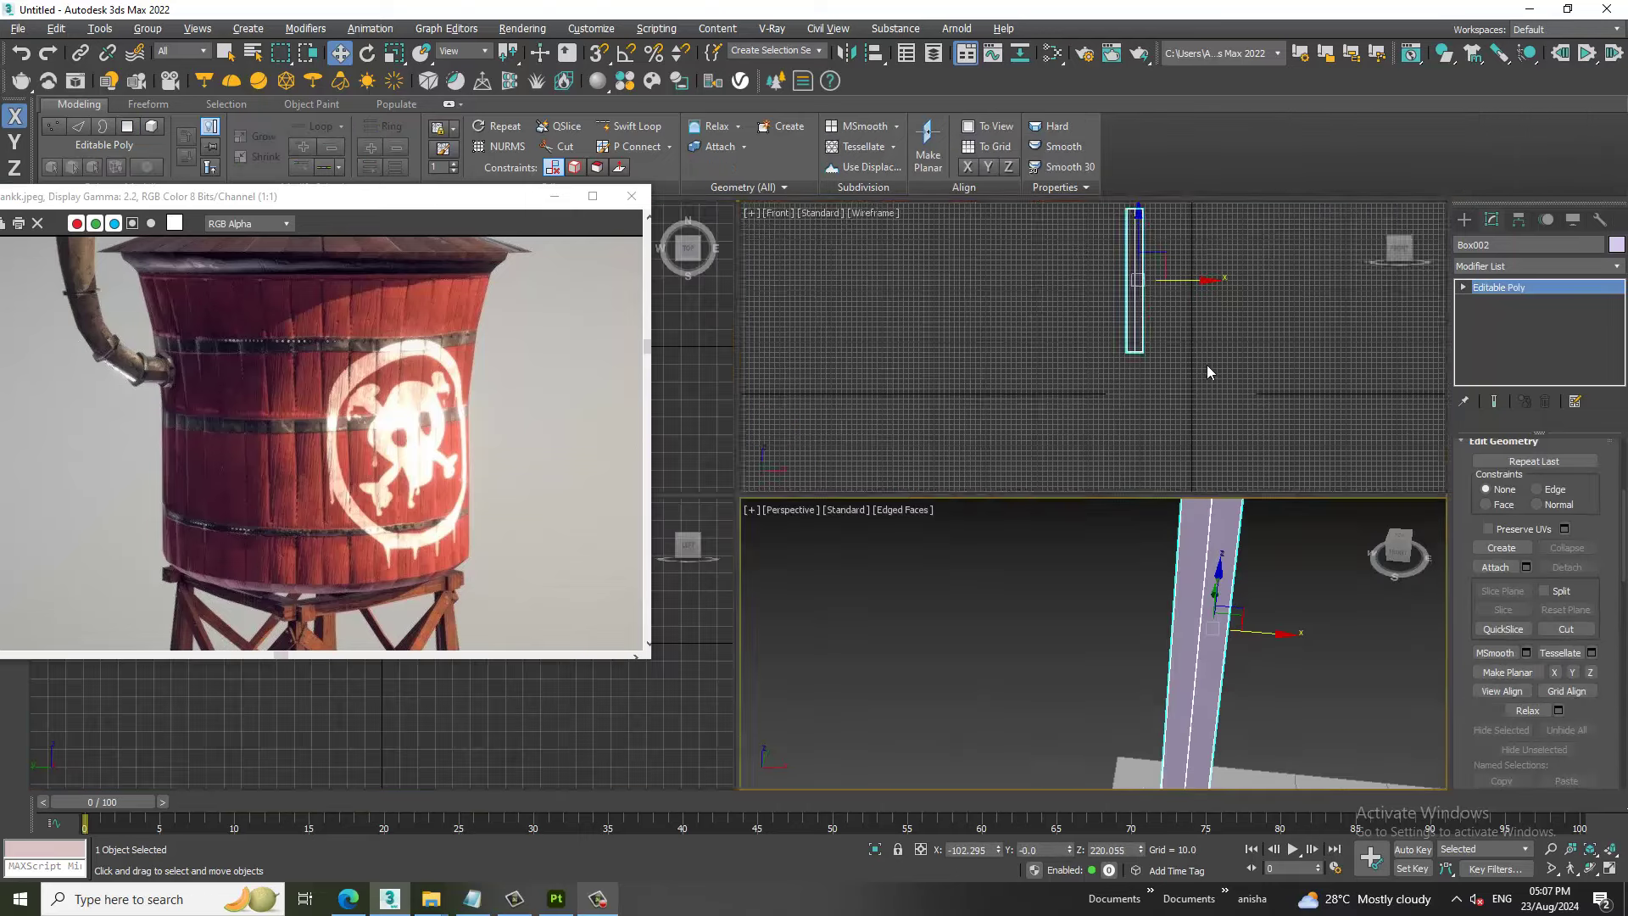
{"action": "key", "text": "alt+w"}
{"action": "scroll", "coordinate": [882, 466], "scroll_direction": "up", "scroll_amount": 4}
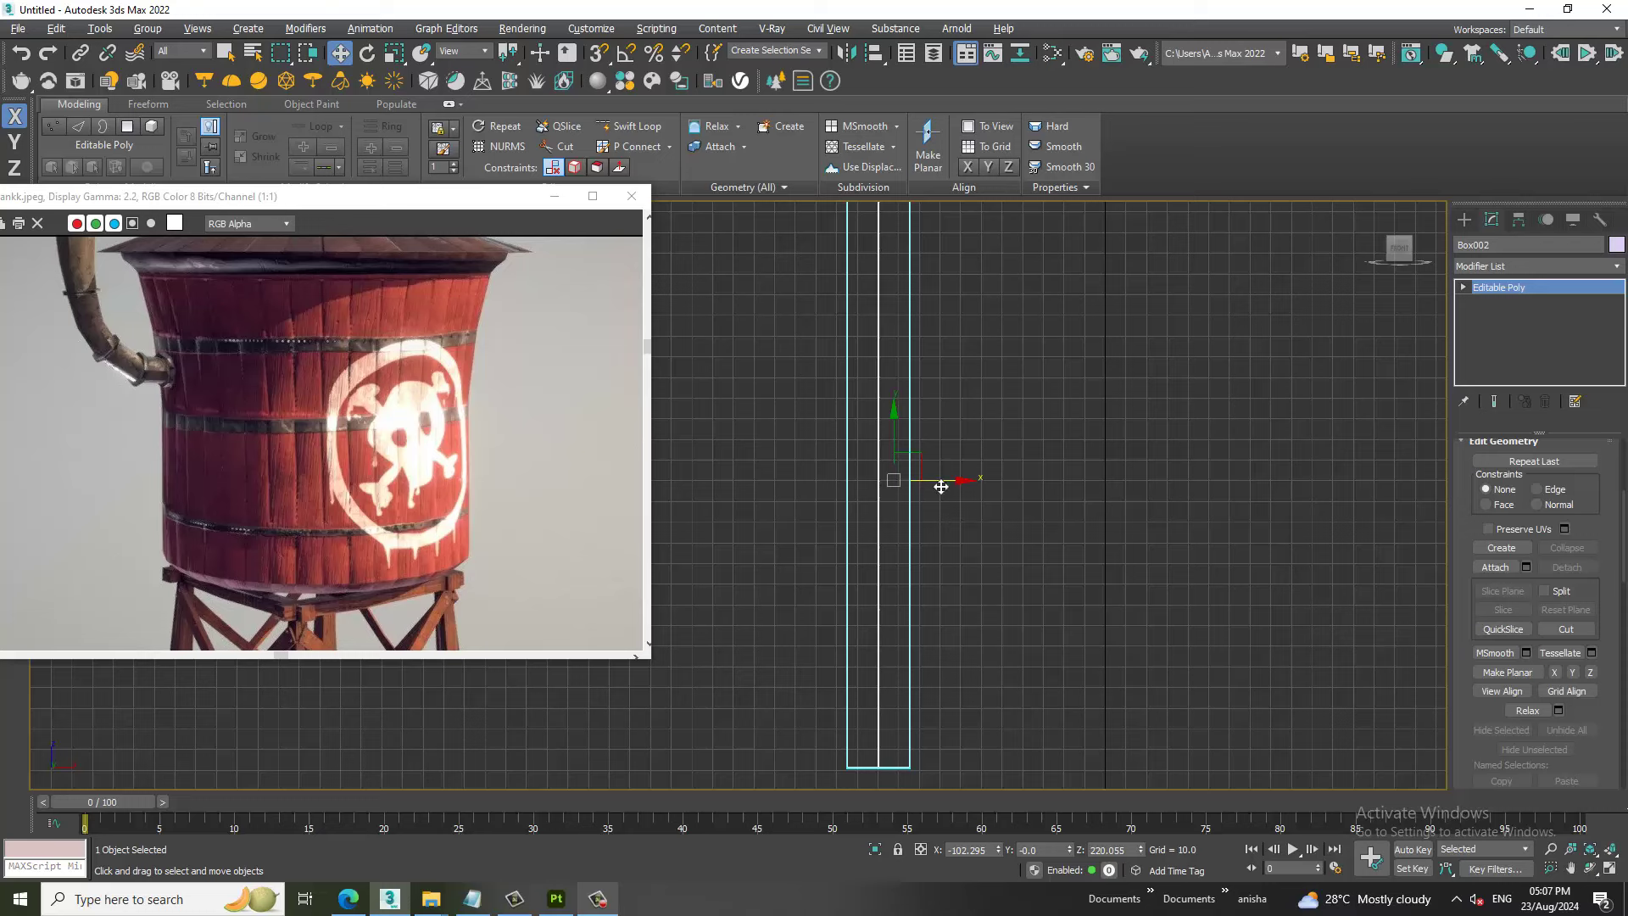
{"action": "left_click_drag", "start_coordinate": [940, 480], "coordinate": [1006, 477], "text": "shift"}
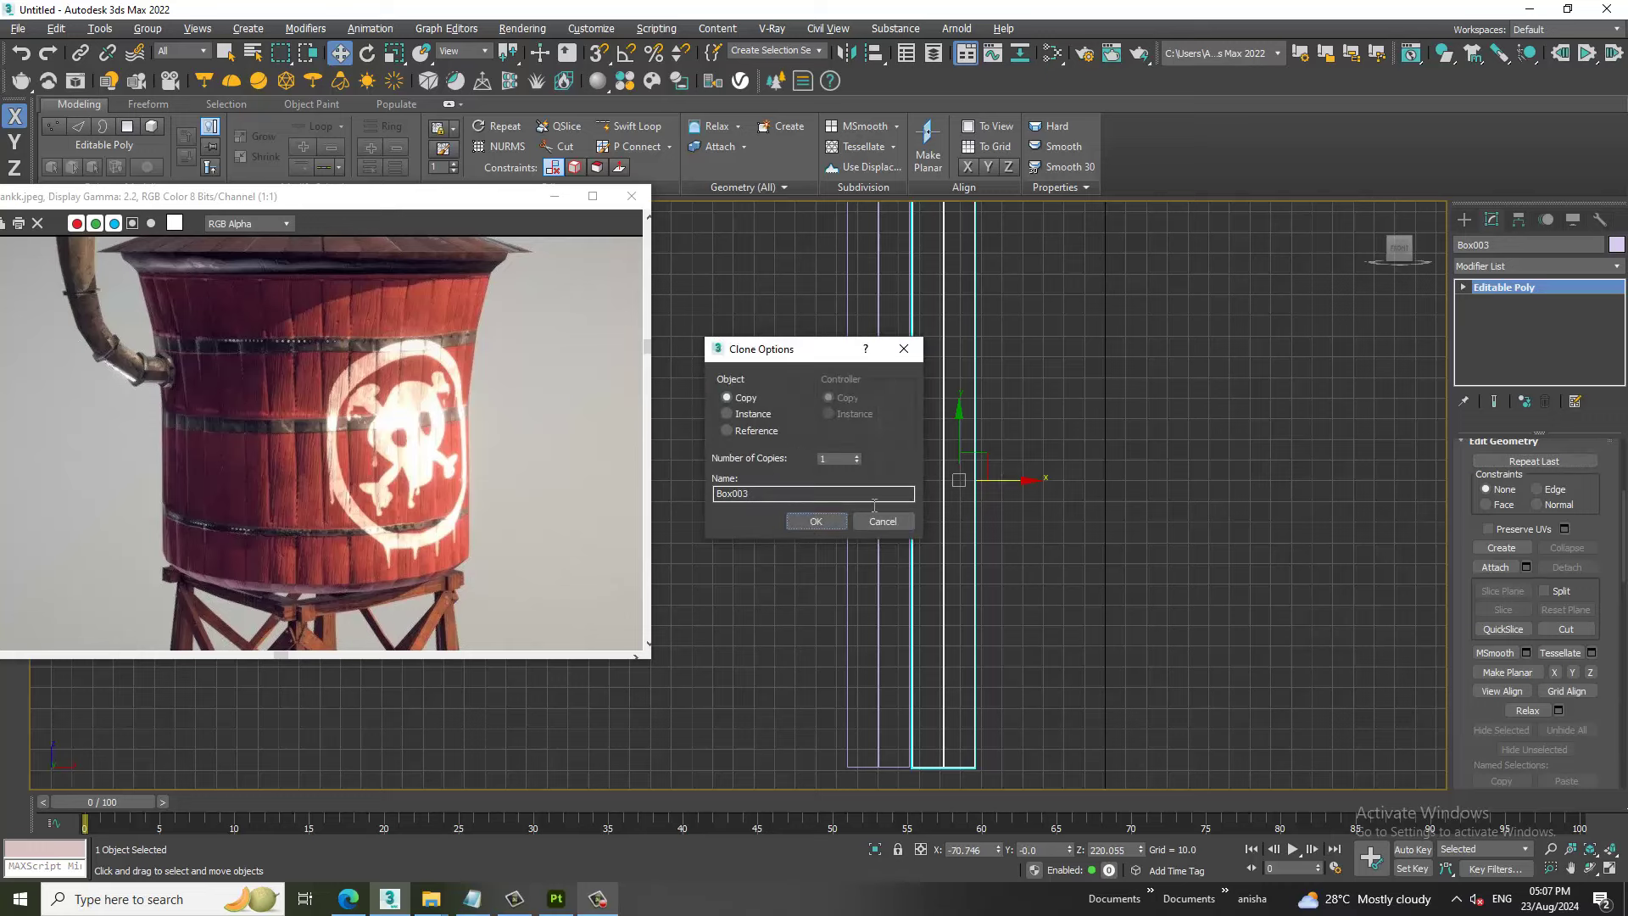
Confirm Box003, nudge it toward the others, and attach Box002 to it.
{"action": "left_click", "coordinate": [816, 522]}
{"action": "scroll", "coordinate": [921, 479], "scroll_direction": "up", "scroll_amount": 2}
{"action": "scroll", "coordinate": [931, 455], "scroll_direction": "up", "scroll_amount": 2}
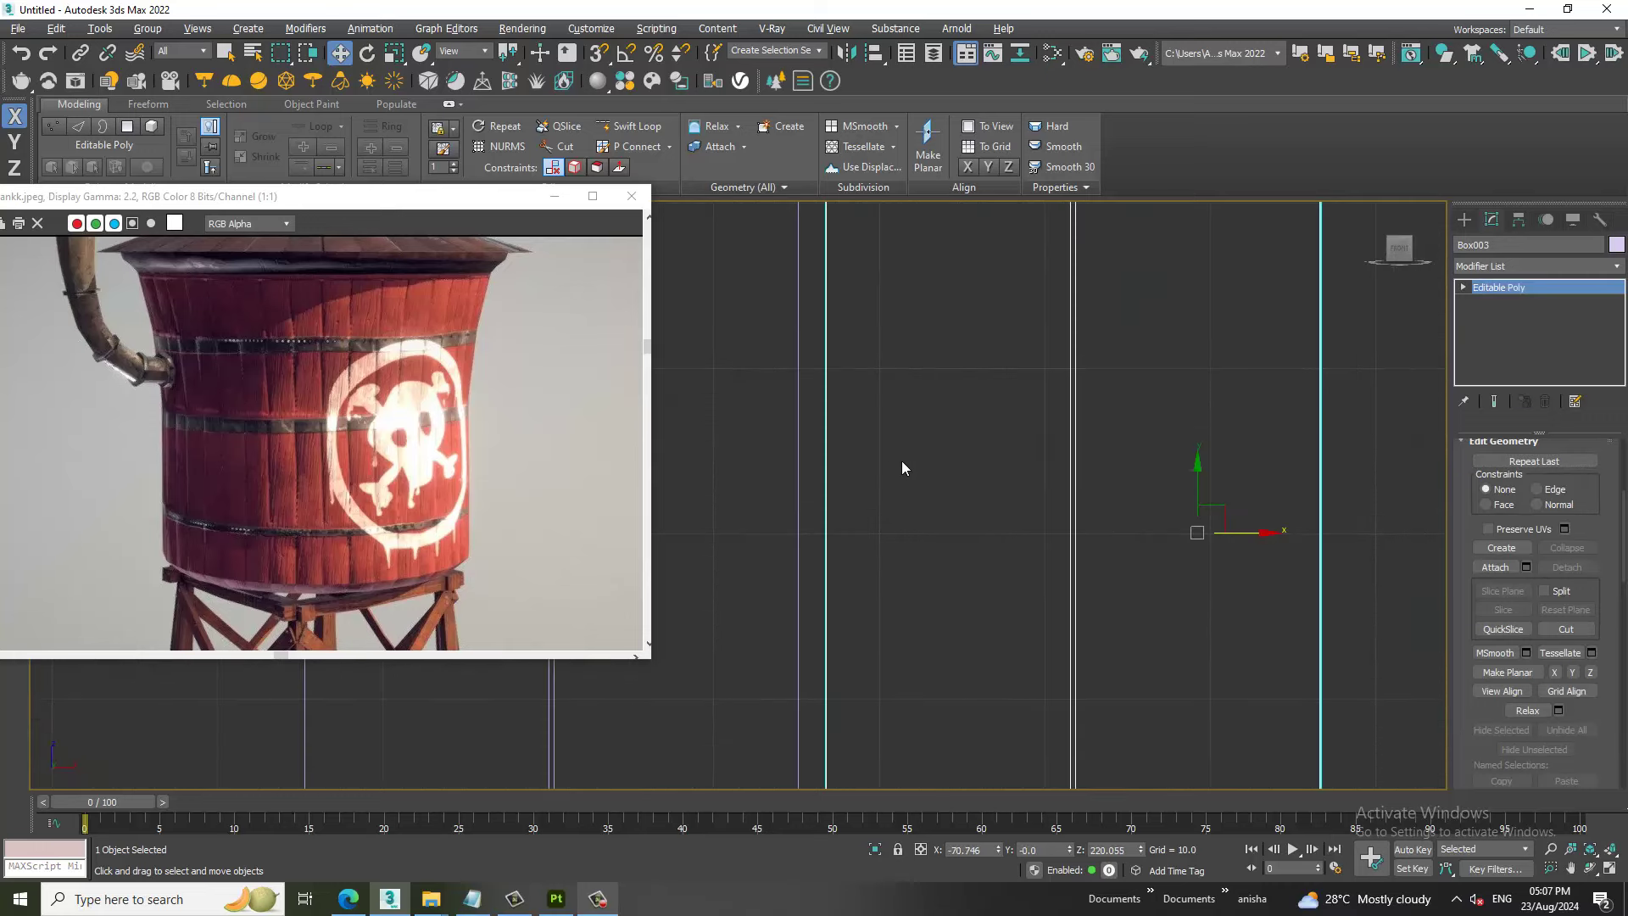
{"action": "middle_click_drag", "start_coordinate": [902, 462], "coordinate": [1127, 483]}
{"action": "left_click_drag", "start_coordinate": [1346, 544], "coordinate": [1328, 539]}
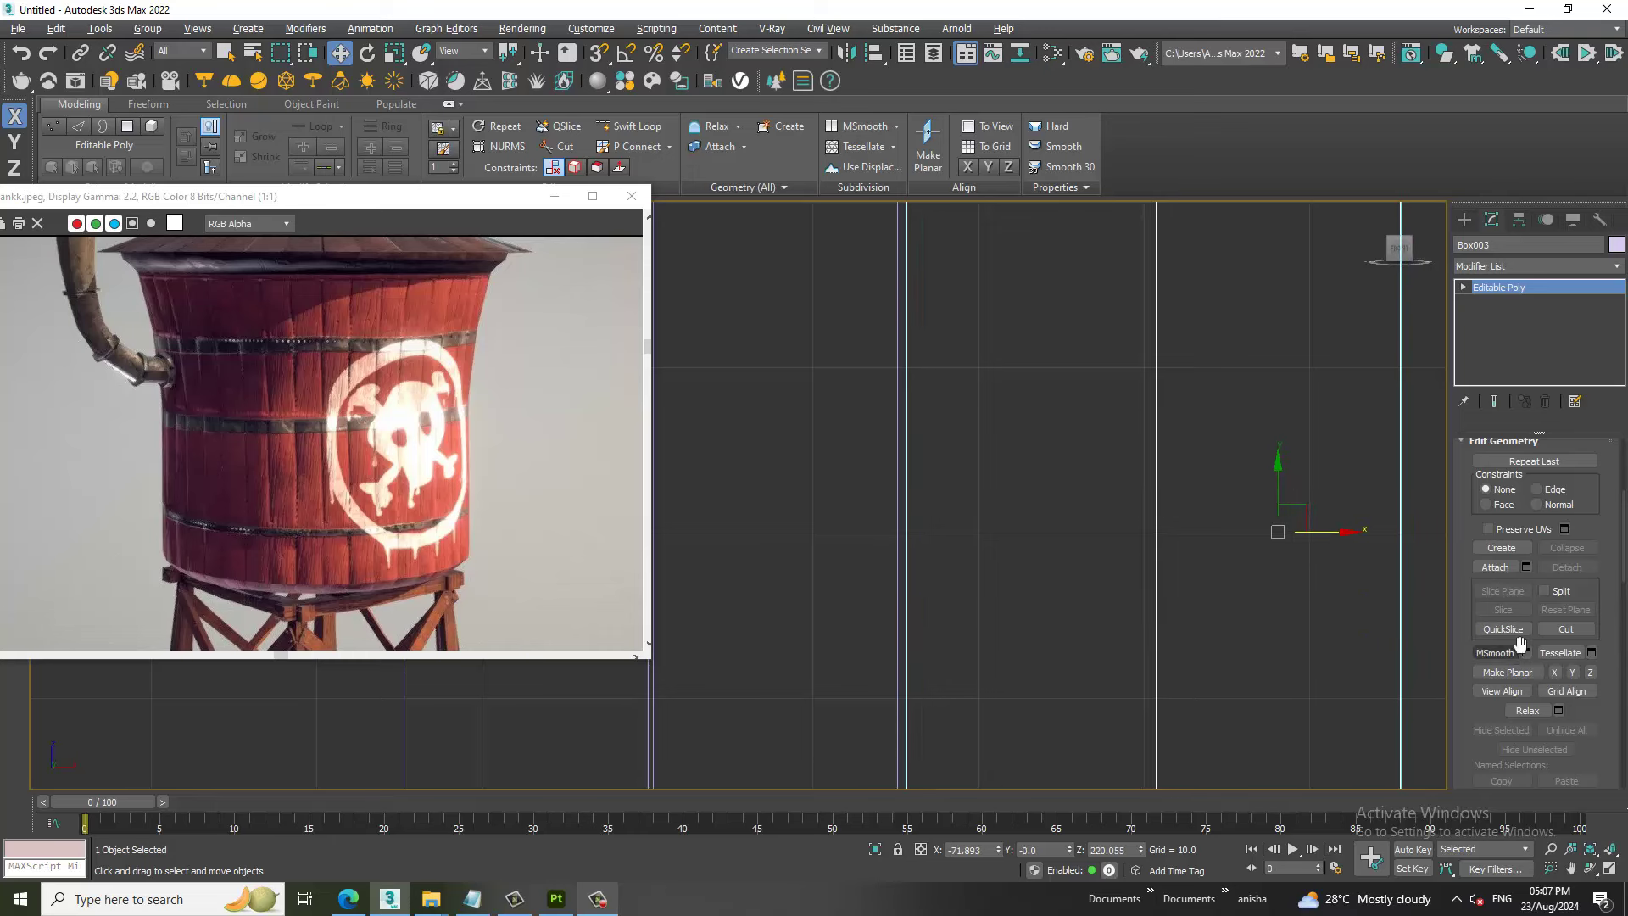
{"action": "left_click", "coordinate": [1495, 566]}
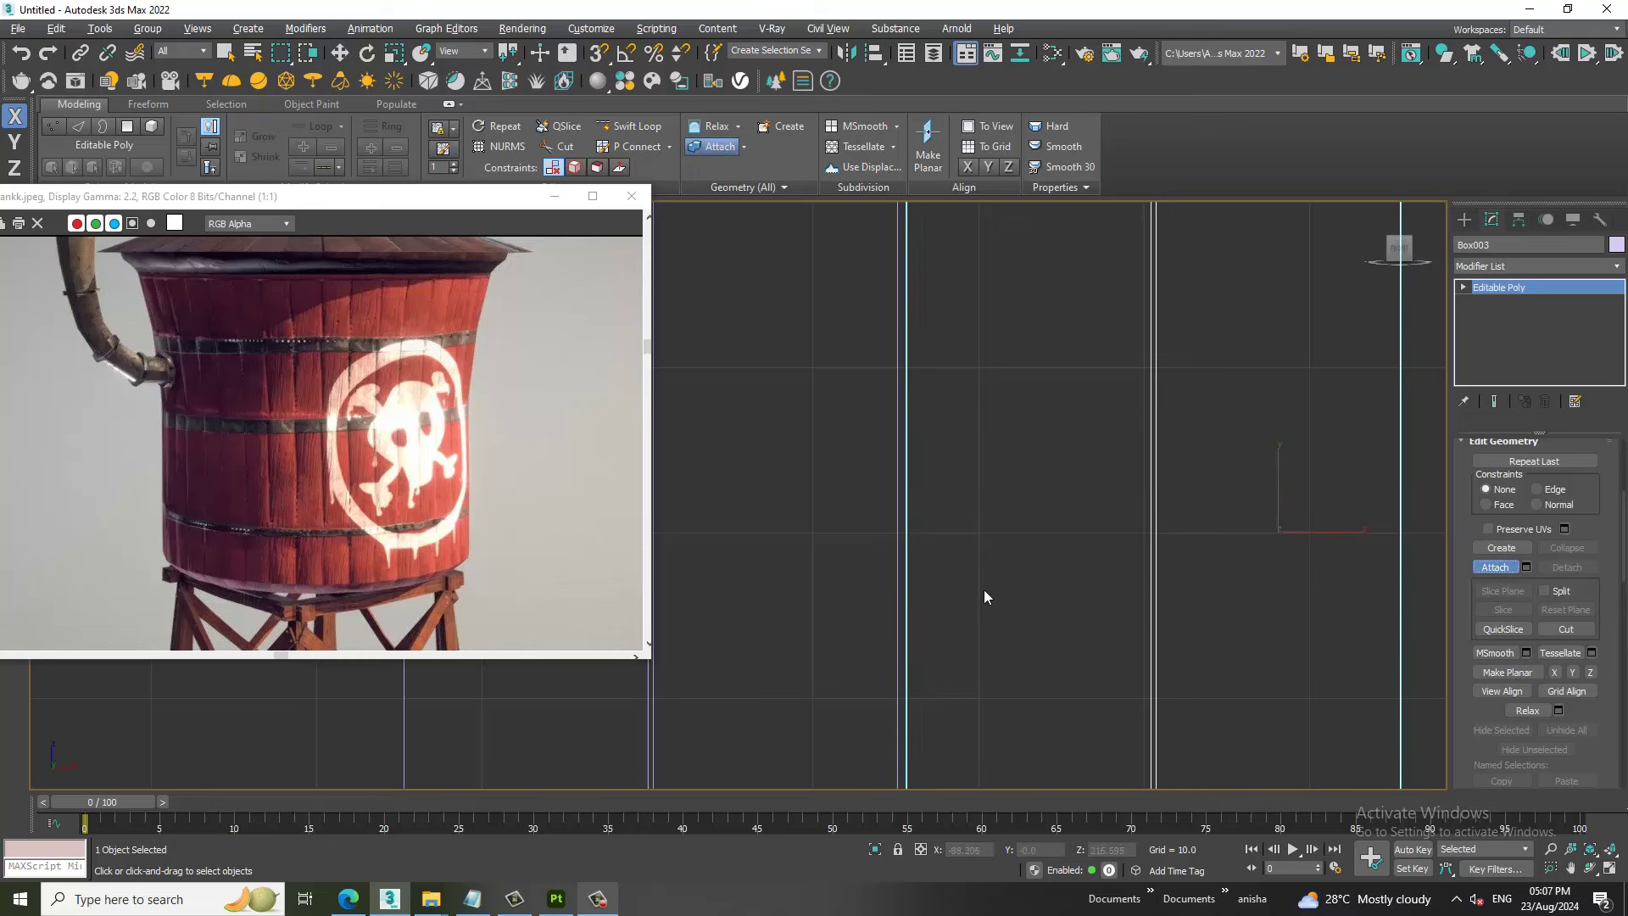
{"action": "left_click", "coordinate": [901, 594]}
{"action": "right_click", "coordinate": [1046, 653]}
Select the facing side polygons across the gap between planks and close the gap.
{"action": "key", "text": "alt+w"}
{"action": "mouse_move", "coordinate": [1158, 634]}
{"action": "middle_mouse_down"}
{"action": "mouse_move", "coordinate": [1148, 665]}
{"action": "mouse_move", "coordinate": [1047, 447]}
{"action": "mouse_move", "coordinate": [1040, 494]}
{"action": "mouse_move", "coordinate": [1035, 425]}
{"action": "middle_mouse_up"}
{"action": "key", "text": "alt+w"}
{"action": "scroll", "coordinate": [970, 459], "scroll_direction": "up", "scroll_amount": 5}
{"action": "key", "text": "4"}
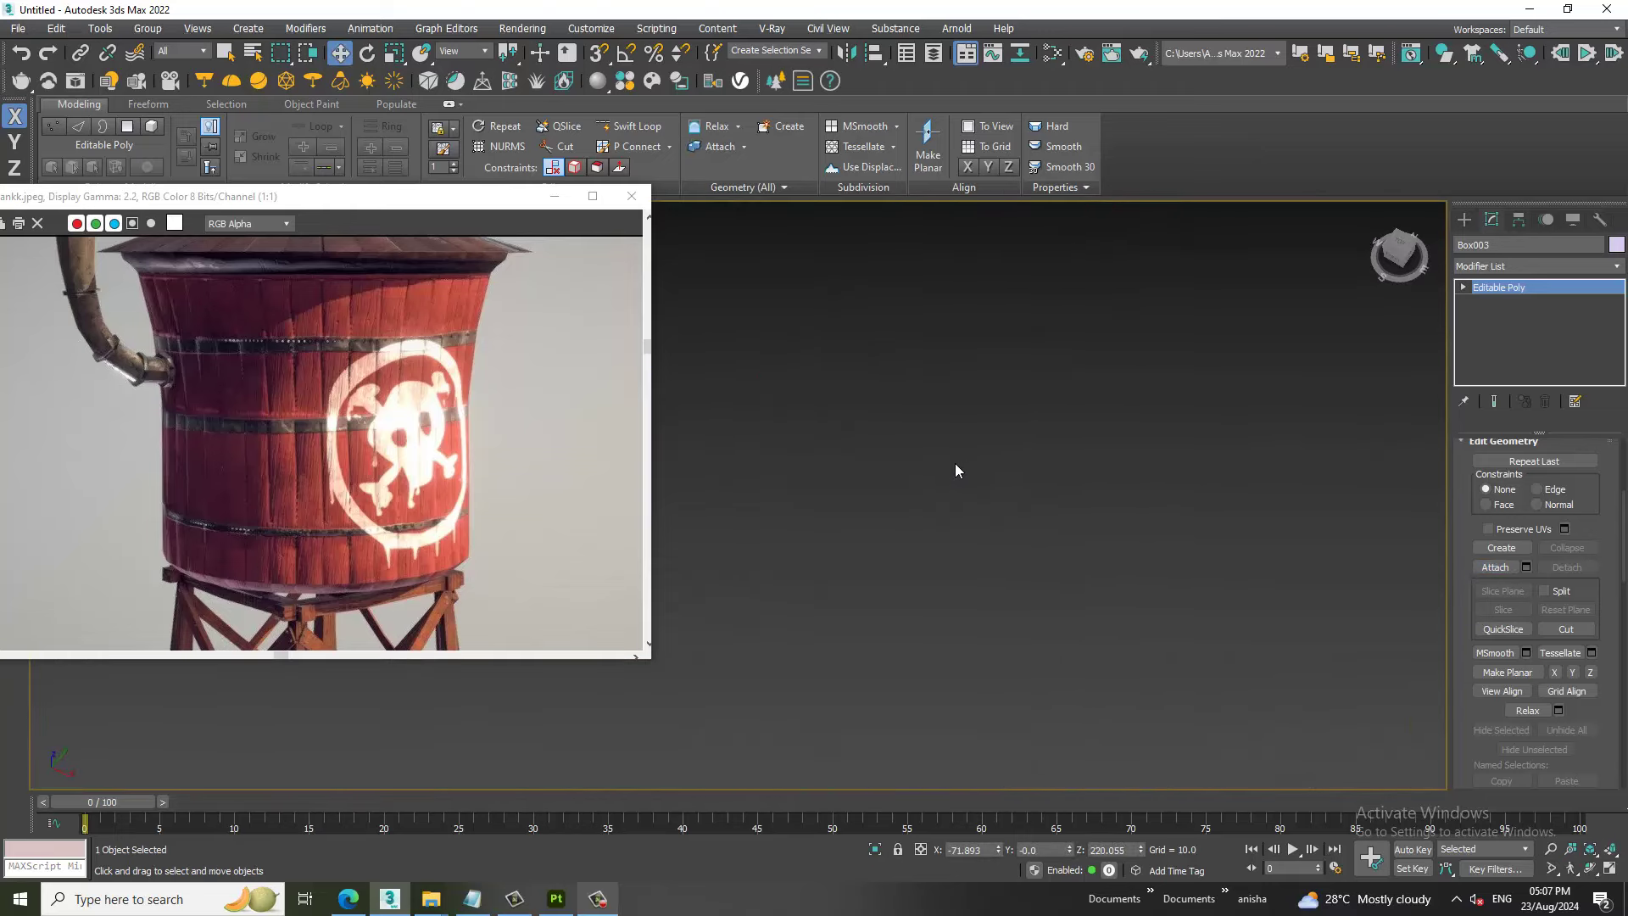
{"action": "left_click", "coordinate": [833, 551]}
{"action": "mouse_move", "coordinate": [858, 562]}
{"action": "middle_mouse_down", "text": "alt"}
{"action": "mouse_move", "coordinate": [1043, 611]}
{"action": "mouse_move", "coordinate": [919, 451]}
{"action": "middle_mouse_up", "text": "alt"}
{"action": "left_click", "coordinate": [844, 303]}
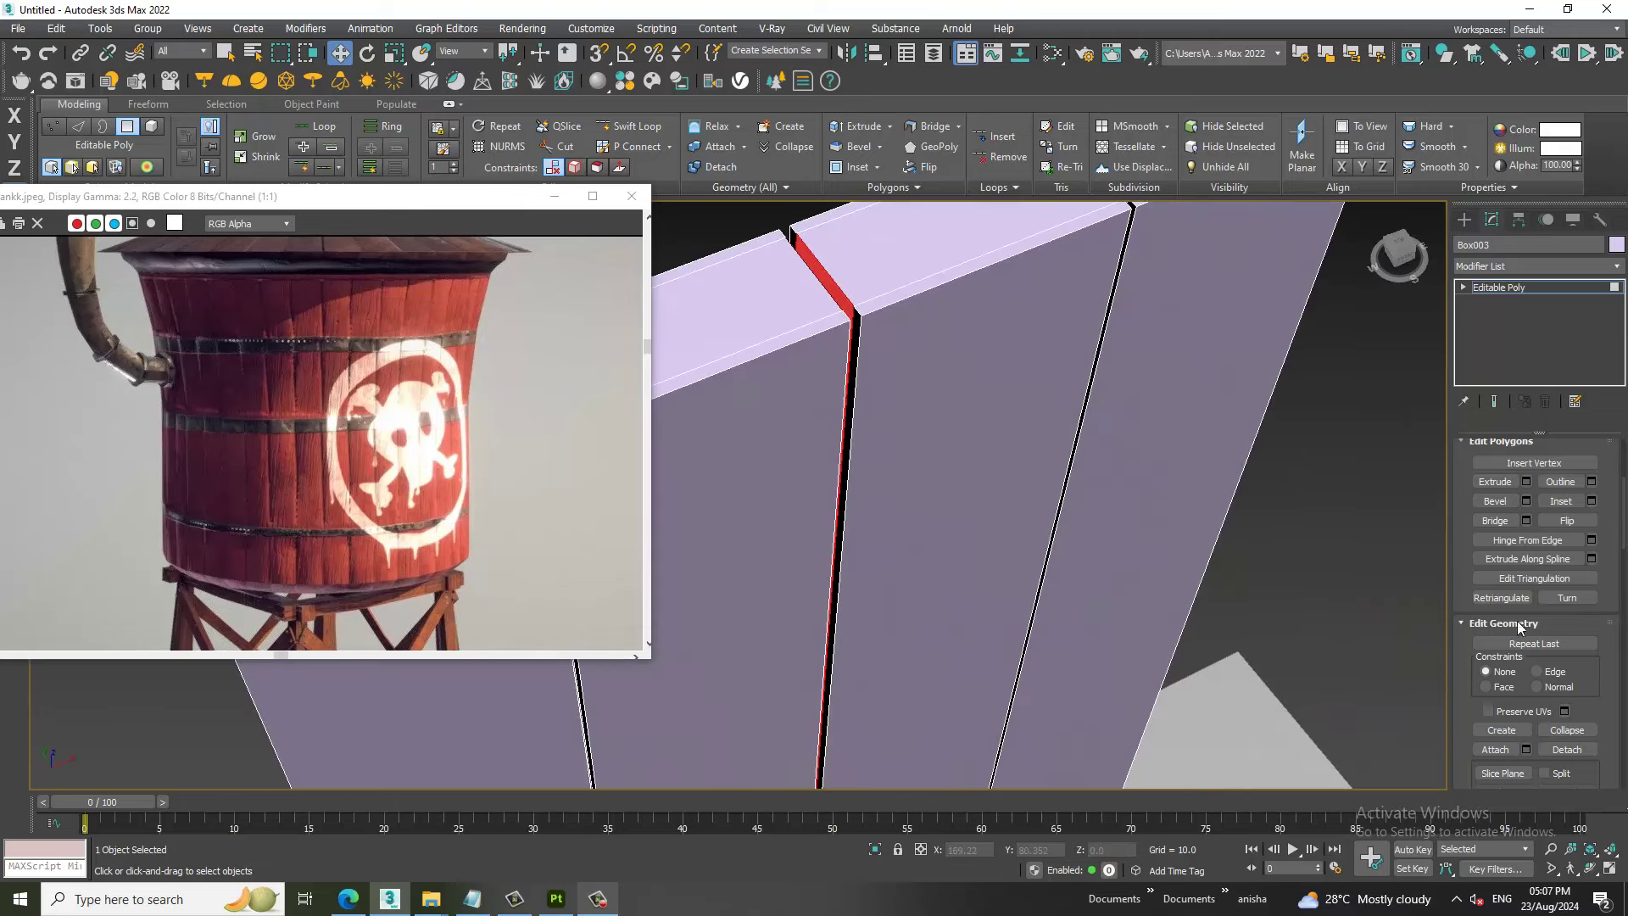
{"action": "left_click", "coordinate": [1495, 519]}
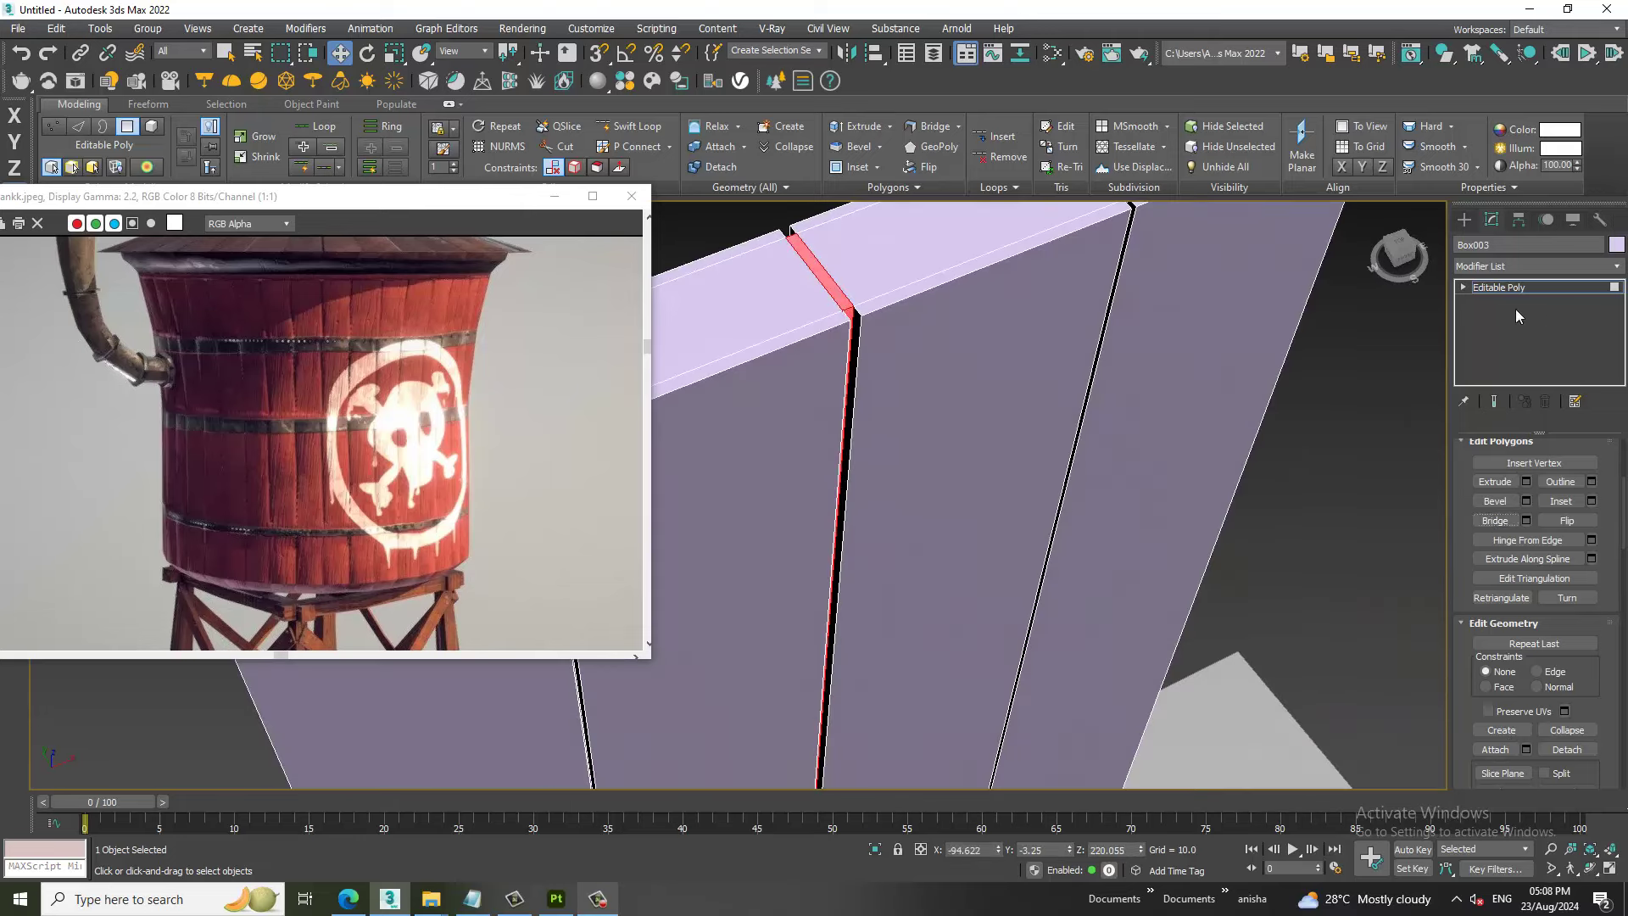
{"action": "mouse_move", "coordinate": [1100, 402]}
{"action": "middle_mouse_down", "text": "alt"}
{"action": "mouse_move", "coordinate": [1072, 385]}
{"action": "mouse_move", "coordinate": [1139, 373]}
{"action": "middle_mouse_up", "text": "alt"}
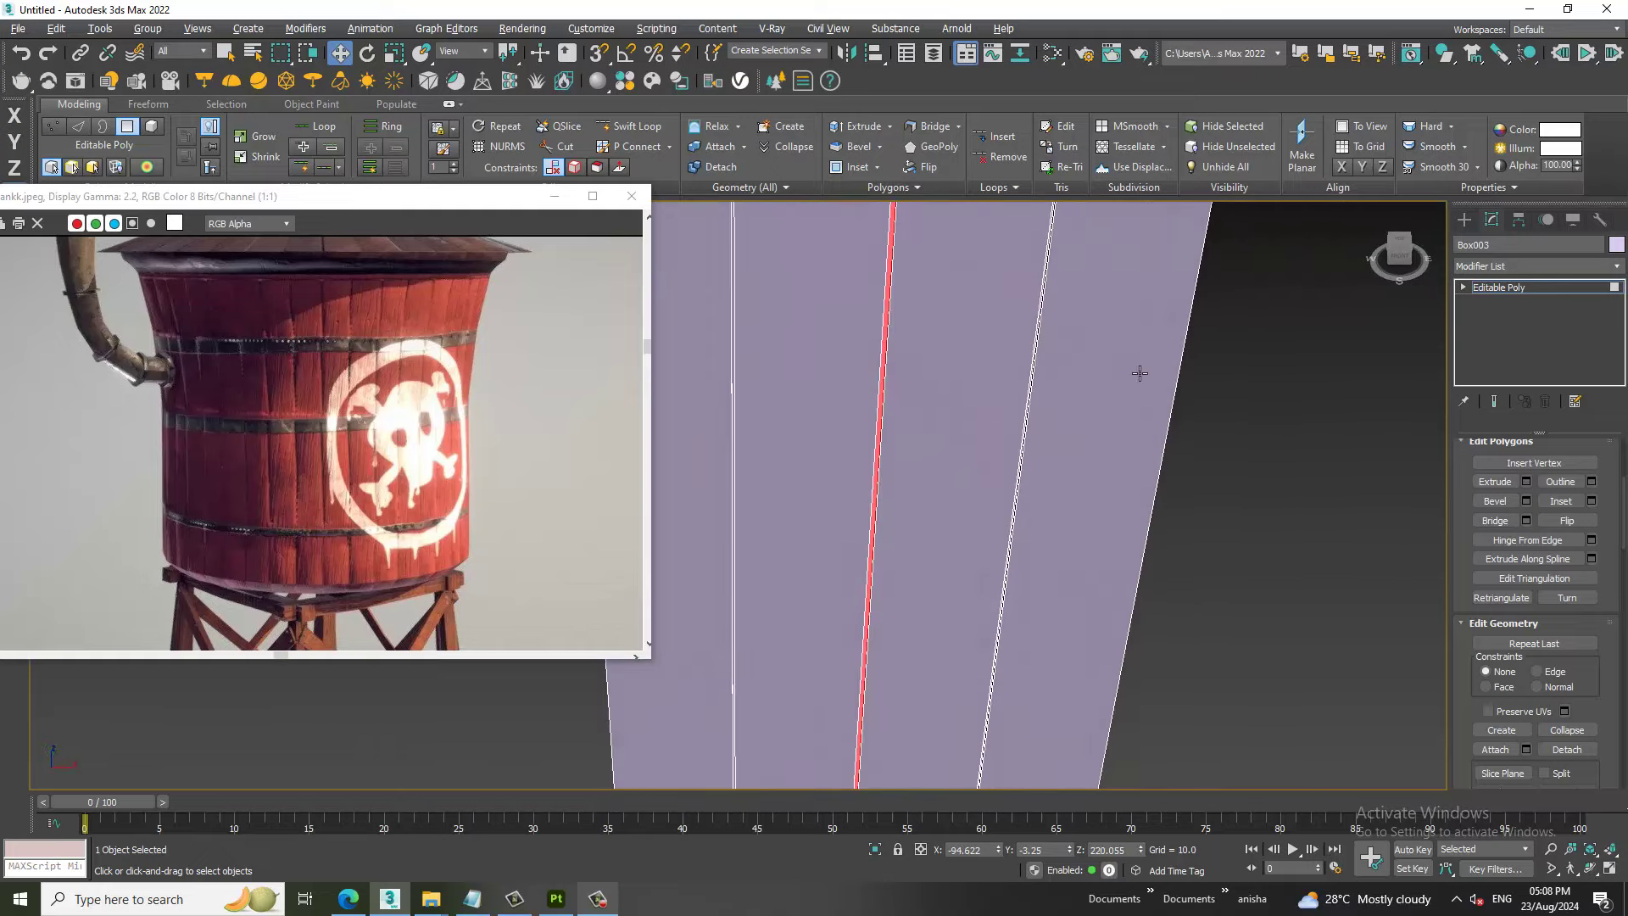
{"action": "left_click", "coordinate": [1544, 288]}
Maximize the Front view and Shift-drag a copy of the plank panel, Box004, rightward.
{"action": "key", "text": "alt+w"}
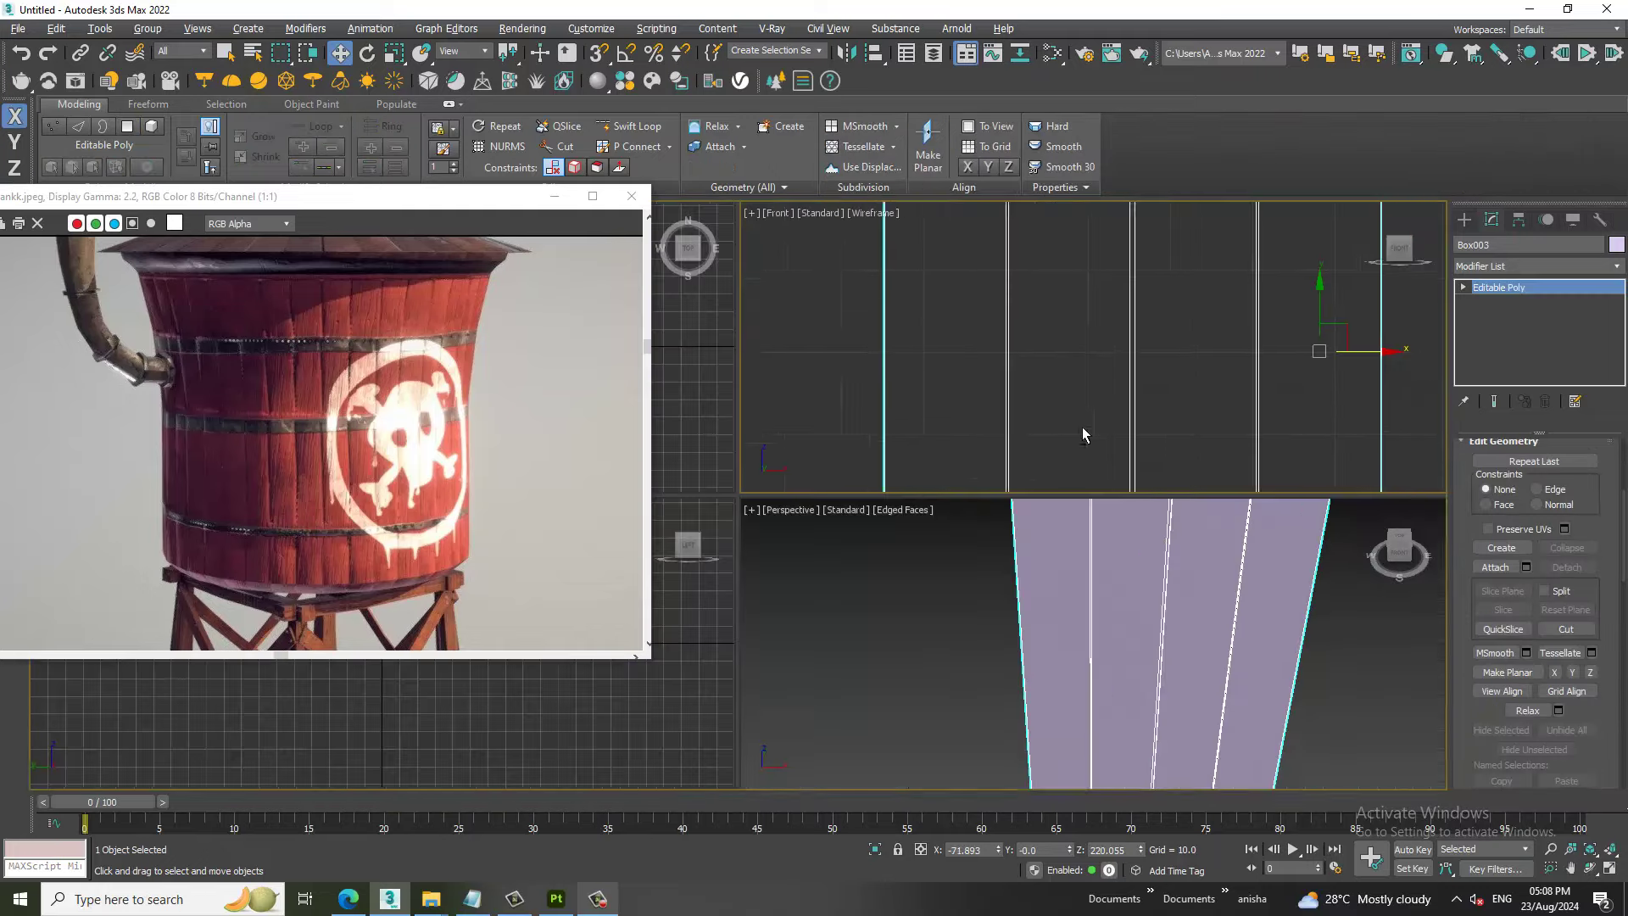
{"action": "key", "text": "alt+w"}
{"action": "scroll", "coordinate": [1079, 438], "scroll_direction": "up", "scroll_amount": 4}
{"action": "scroll", "coordinate": [1038, 454], "scroll_direction": "up", "scroll_amount": 2}
{"action": "scroll", "coordinate": [908, 465], "scroll_direction": "up", "scroll_amount": 2}
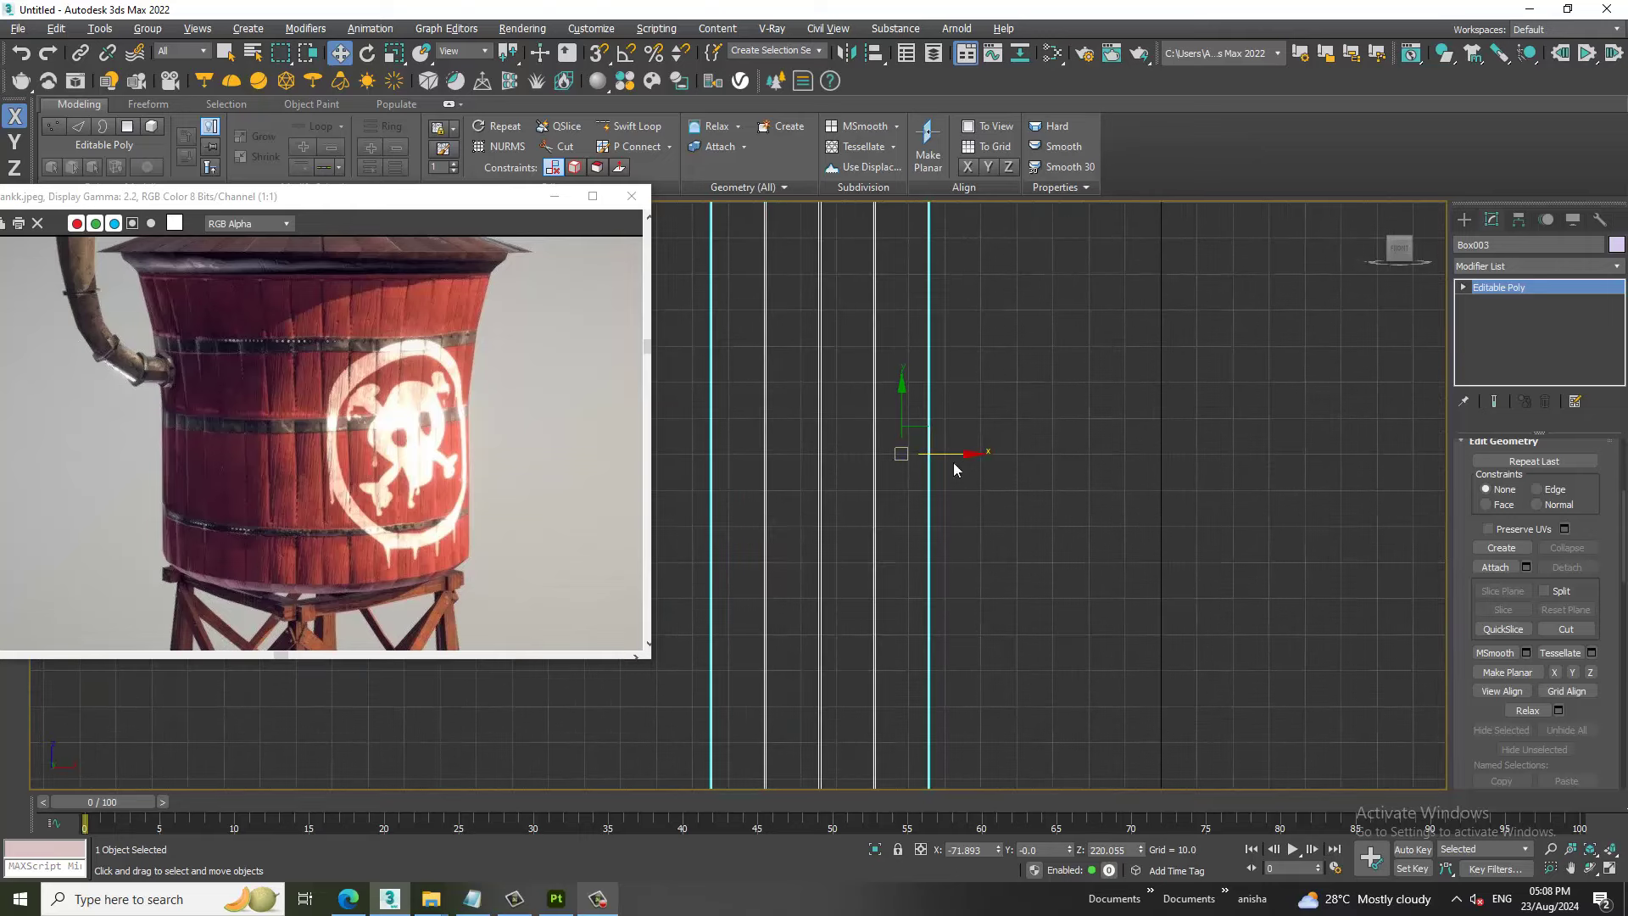
{"action": "left_click_drag", "start_coordinate": [958, 454], "coordinate": [1182, 472], "text": "shift"}
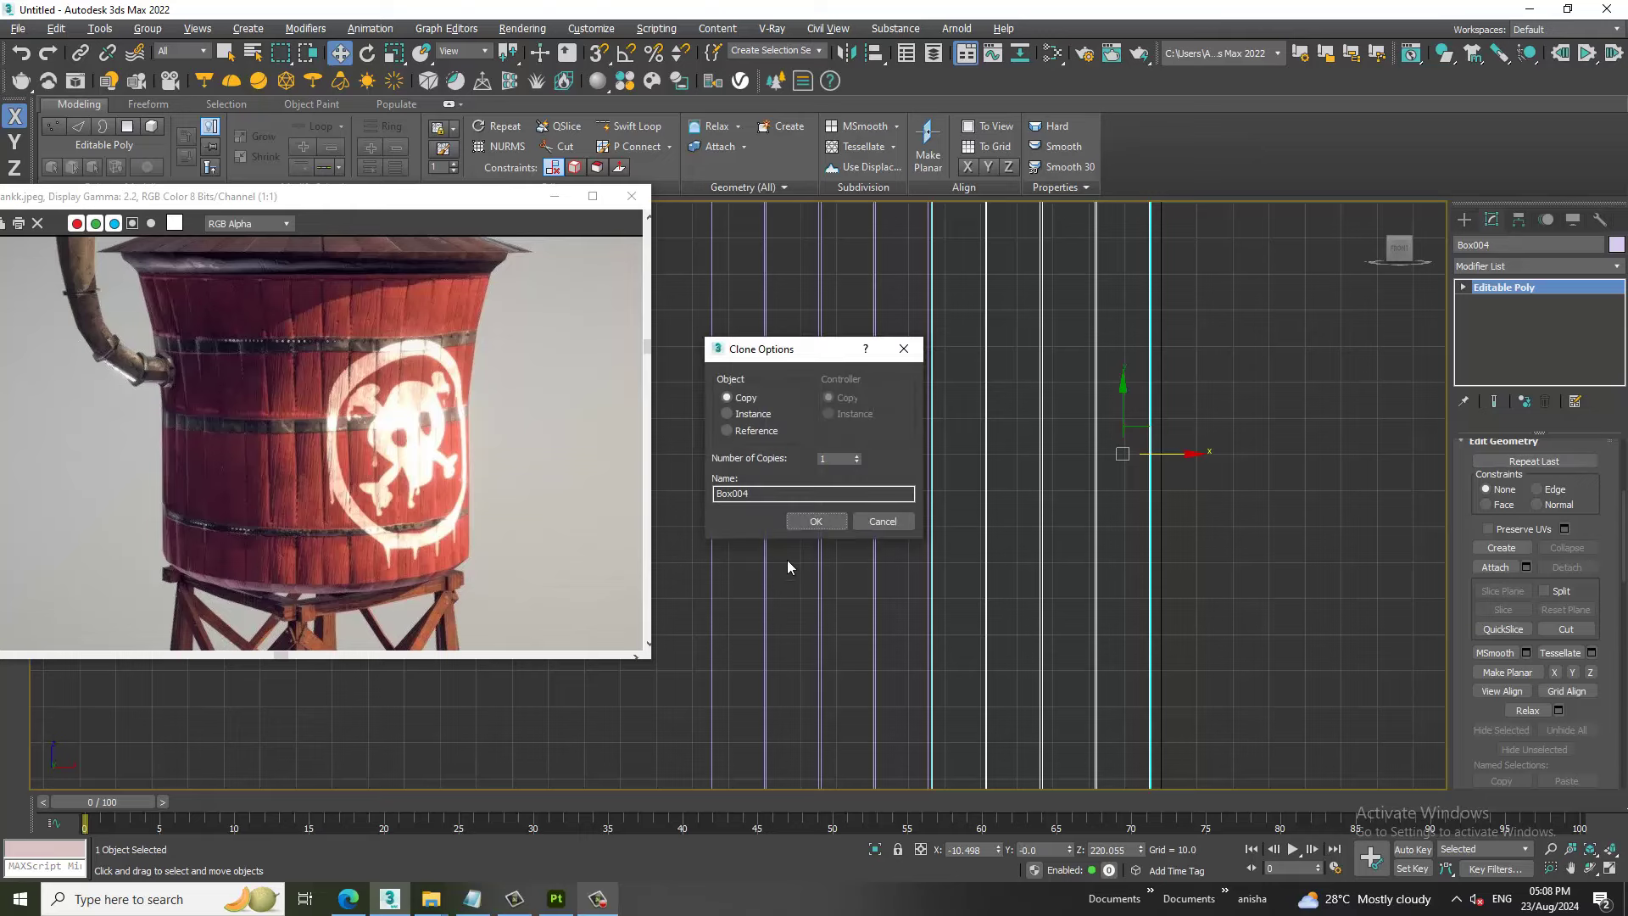
Confirm Box004, nudge it flush along X, and attach the left board to it.
{"action": "left_click", "coordinate": [818, 521]}
{"action": "key", "text": "alt+w"}
{"action": "key", "text": "alt+w"}
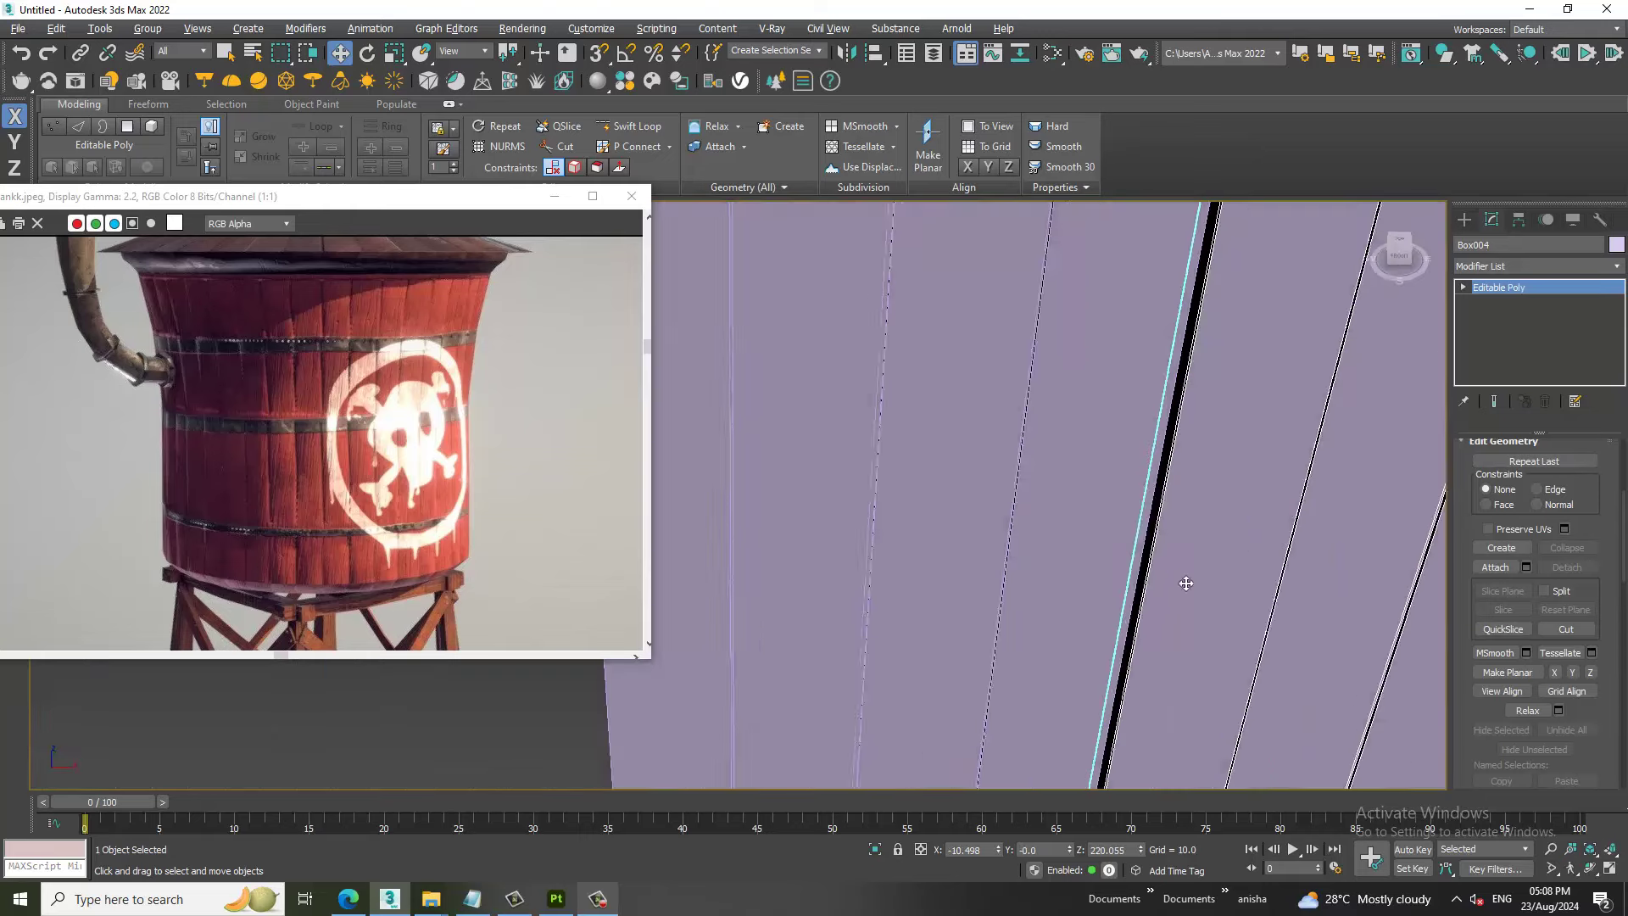
{"action": "middle_click_drag", "start_coordinate": [1181, 582], "coordinate": [1081, 578]}
{"action": "scroll", "coordinate": [1080, 578], "scroll_direction": "down", "scroll_amount": 2}
{"action": "scroll", "coordinate": [1090, 574], "scroll_direction": "down", "scroll_amount": 2}
{"action": "scroll", "coordinate": [1036, 582], "scroll_direction": "down", "scroll_amount": 3}
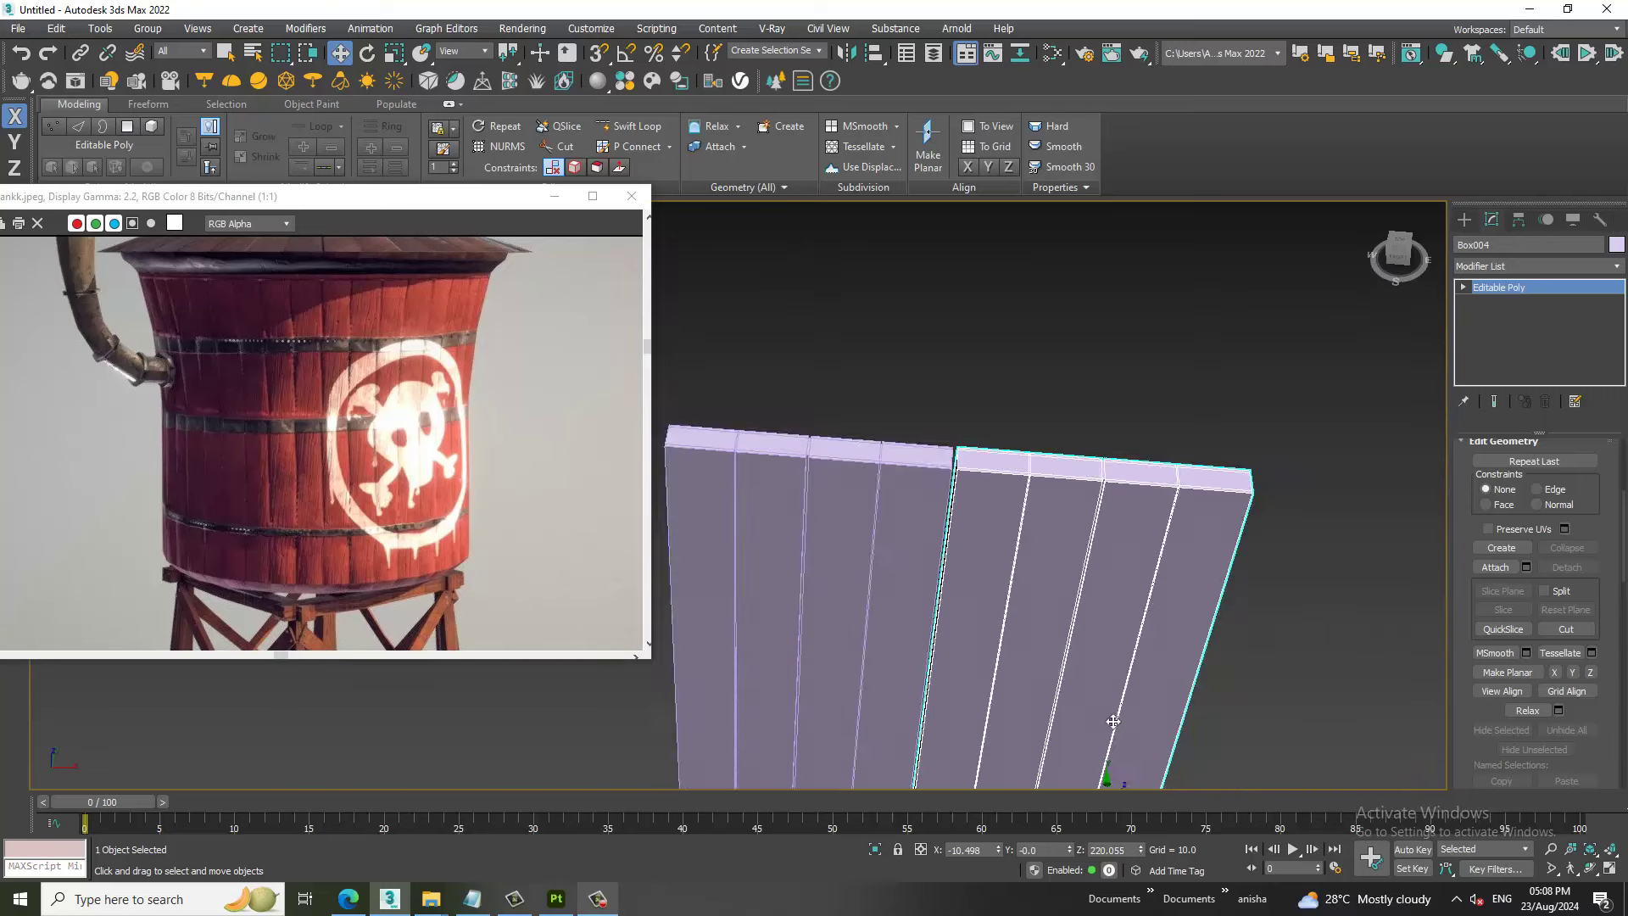
{"action": "scroll", "coordinate": [1125, 697], "scroll_direction": "down", "scroll_amount": 2}
{"action": "left_click_drag", "start_coordinate": [1172, 747], "coordinate": [1172, 747]}
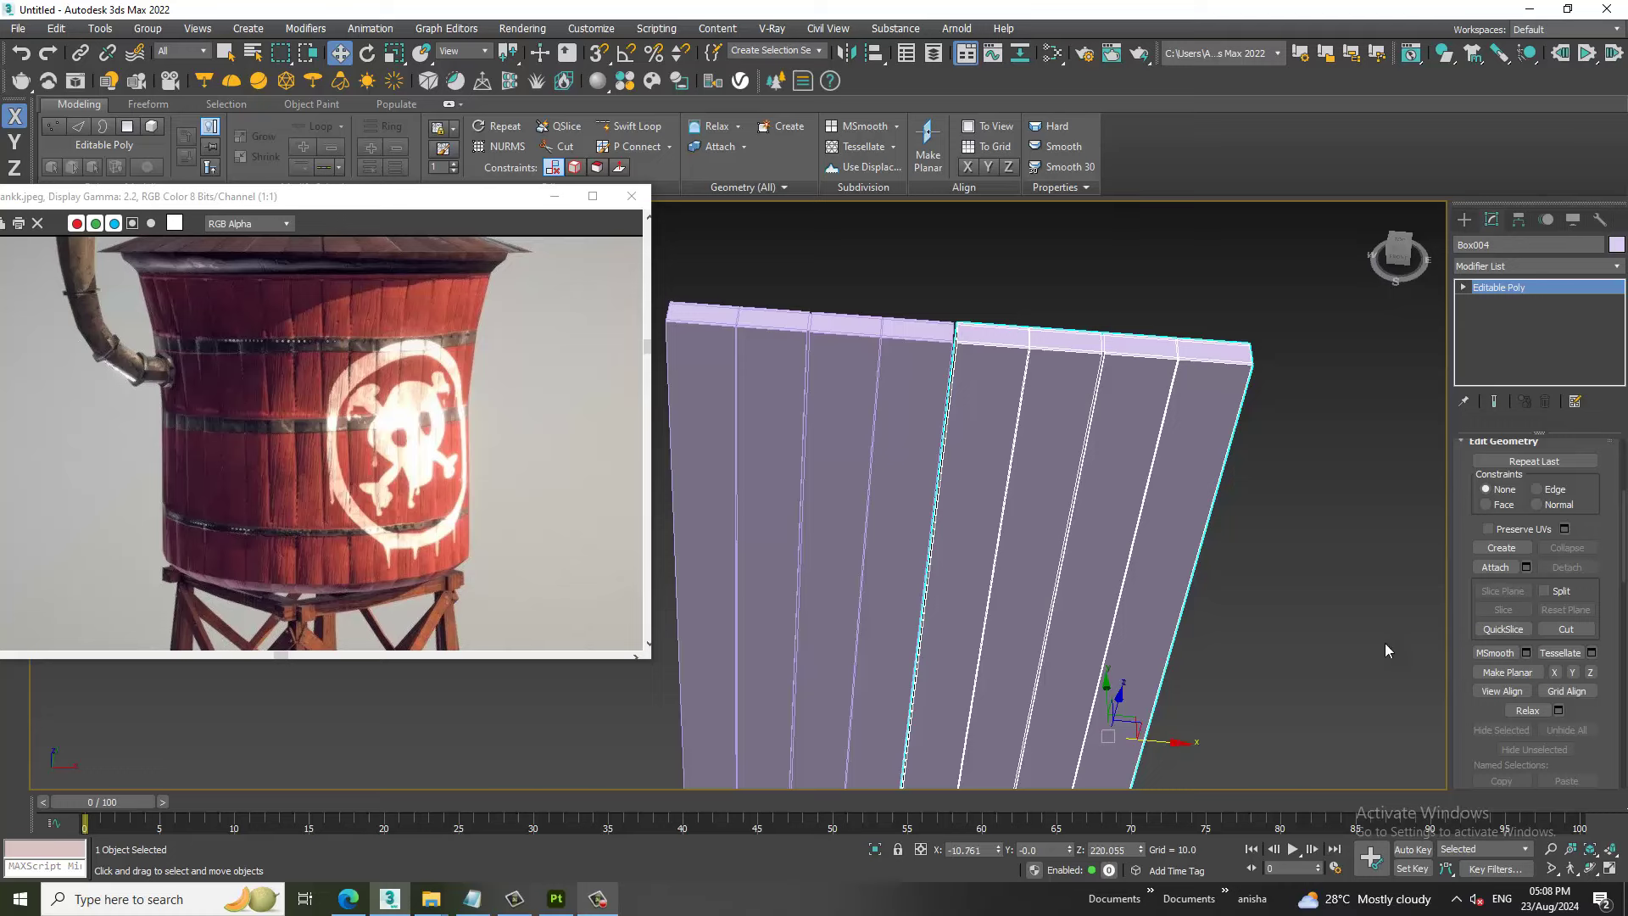
{"action": "left_click", "coordinate": [1495, 567]}
{"action": "left_click", "coordinate": [905, 420]}
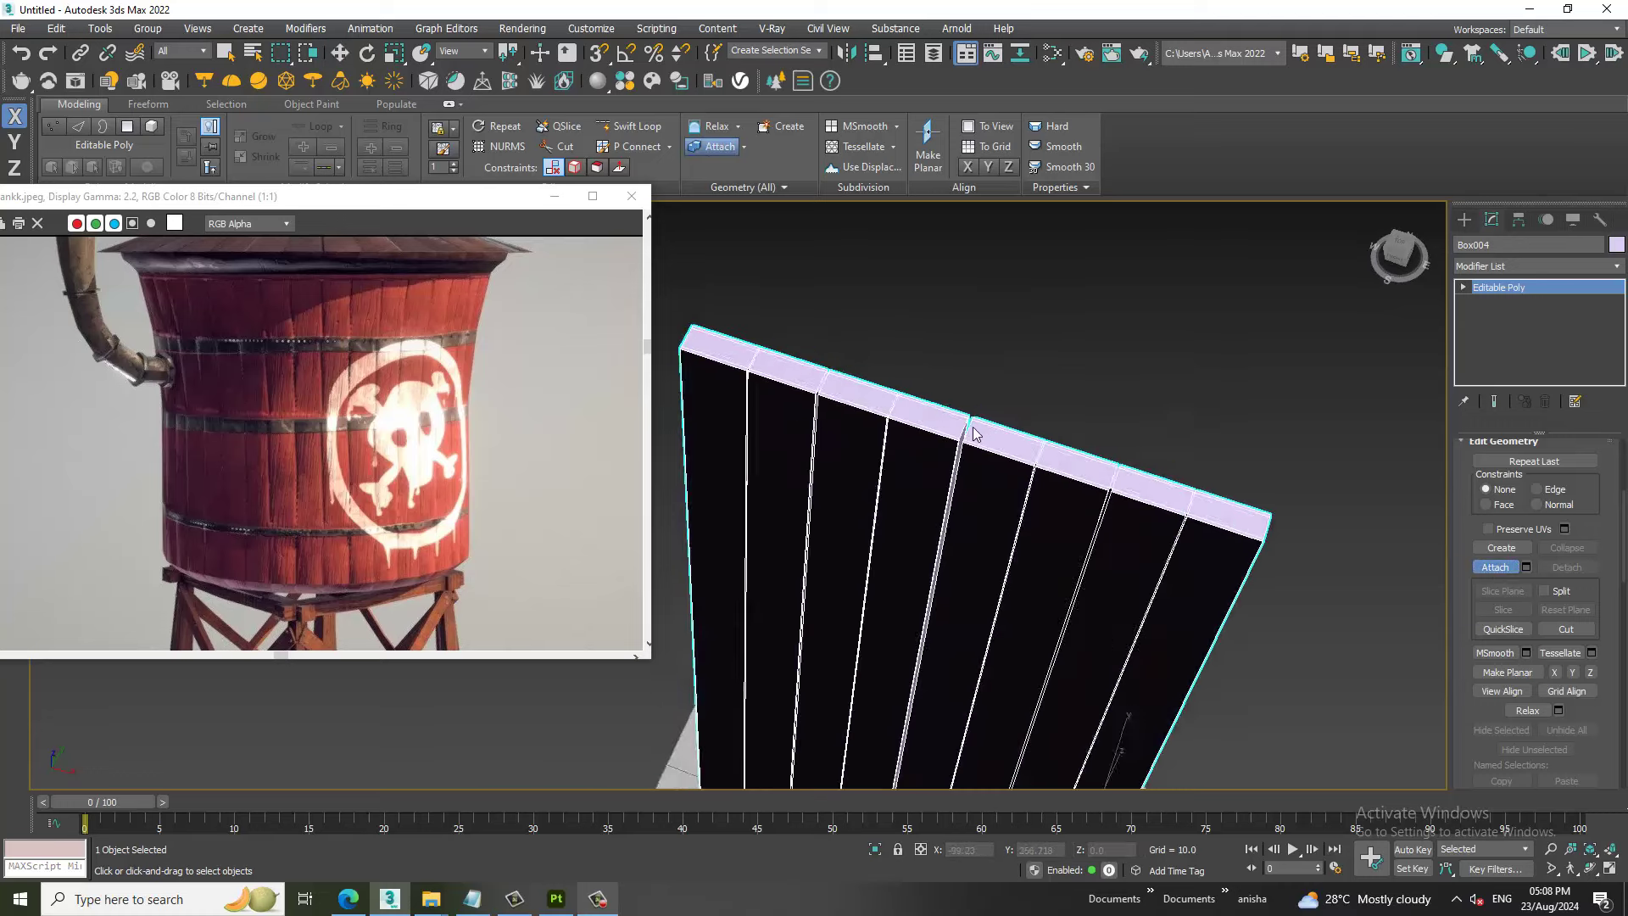
Check the seam polygon between boards, then clone the joined panel rightward as Box005.
{"action": "middle_click_drag", "start_coordinate": [974, 429], "coordinate": [928, 500], "text": "alt"}
{"action": "key", "text": "4"}
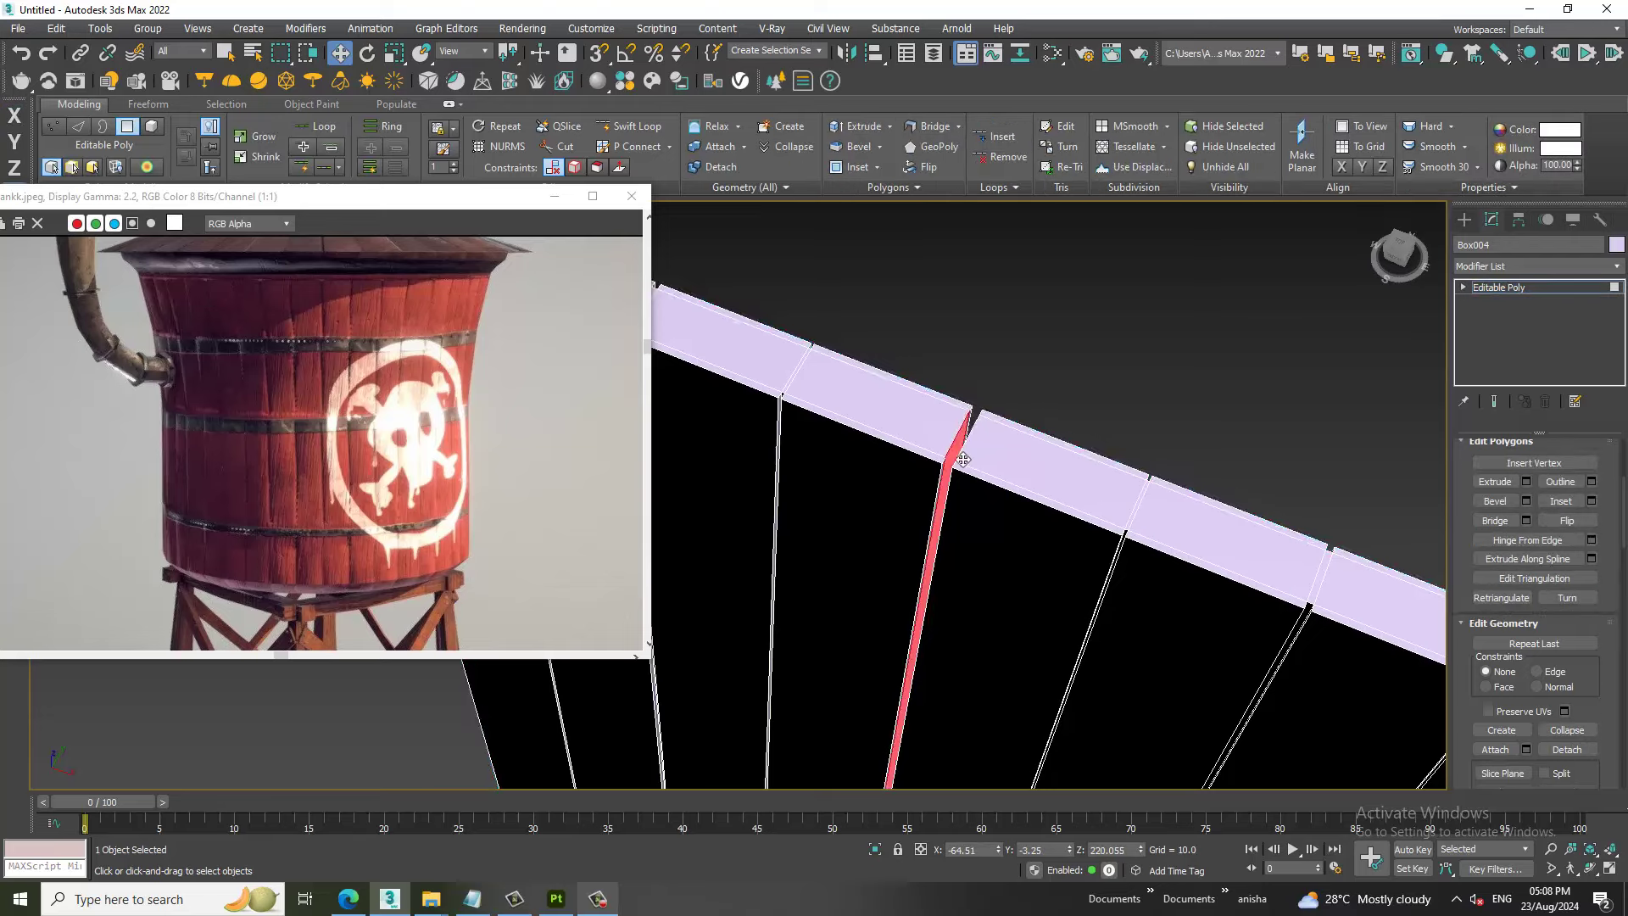
{"action": "middle_click_drag", "start_coordinate": [992, 474], "coordinate": [1042, 526], "text": "alt"}
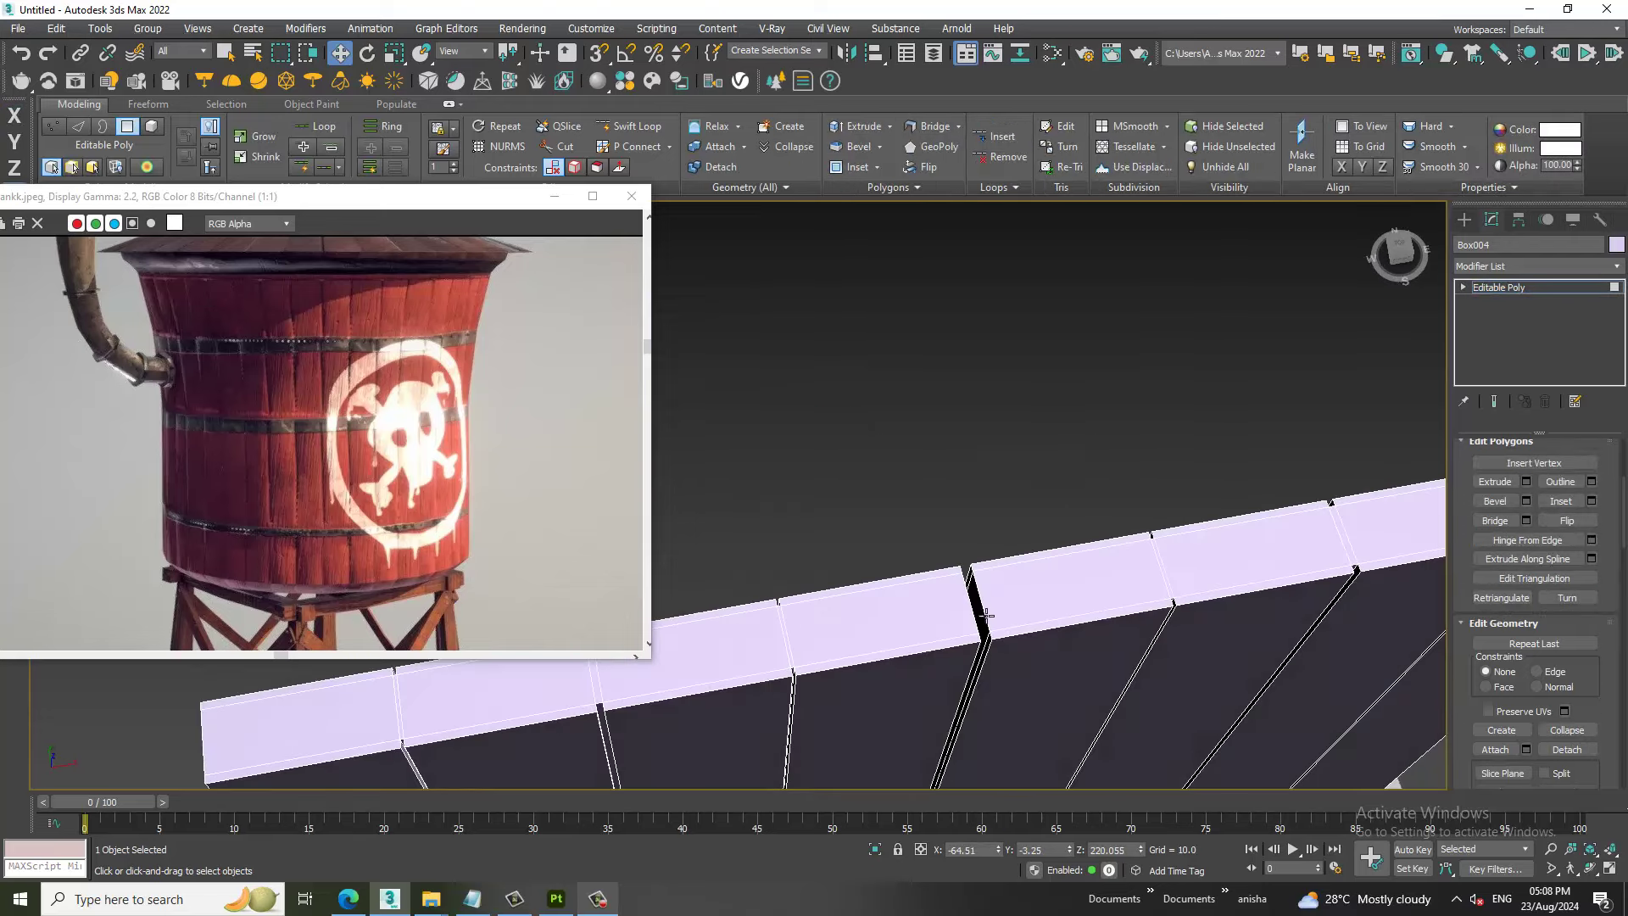
{"action": "left_click", "coordinate": [986, 614]}
{"action": "mouse_move", "coordinate": [1272, 543]}
{"action": "middle_mouse_down", "text": "alt"}
{"action": "mouse_move", "coordinate": [1243, 500]}
{"action": "mouse_move", "coordinate": [1297, 475]}
{"action": "middle_mouse_up", "text": "alt"}
{"action": "left_click", "coordinate": [1544, 288]}
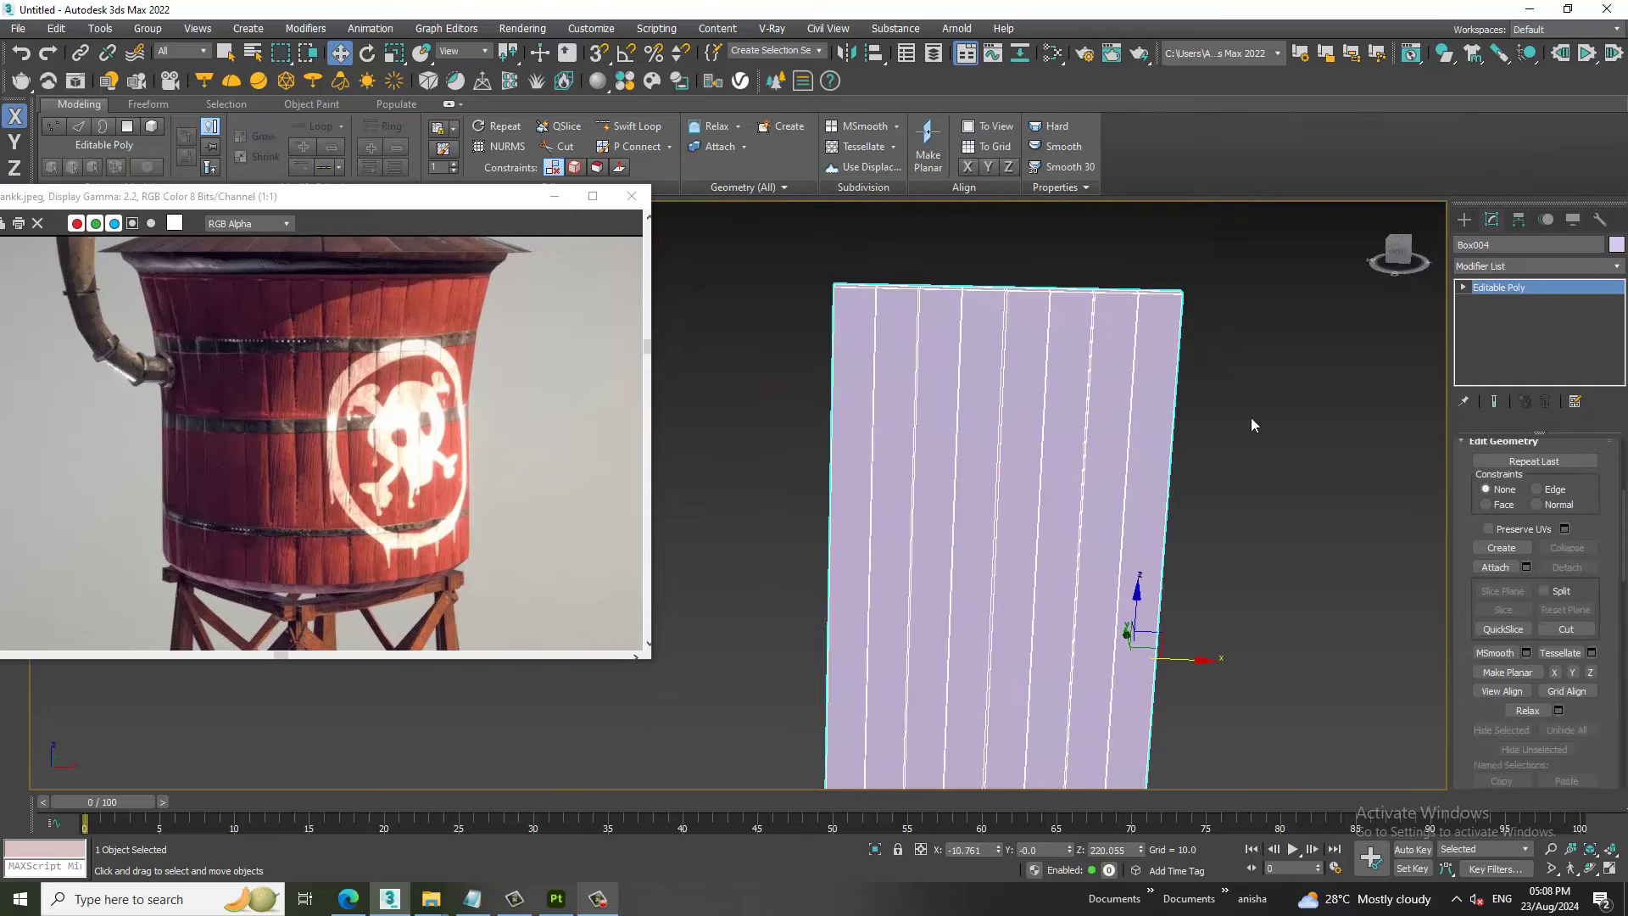
{"action": "key", "text": "alt+w"}
{"action": "key", "text": "alt+w"}
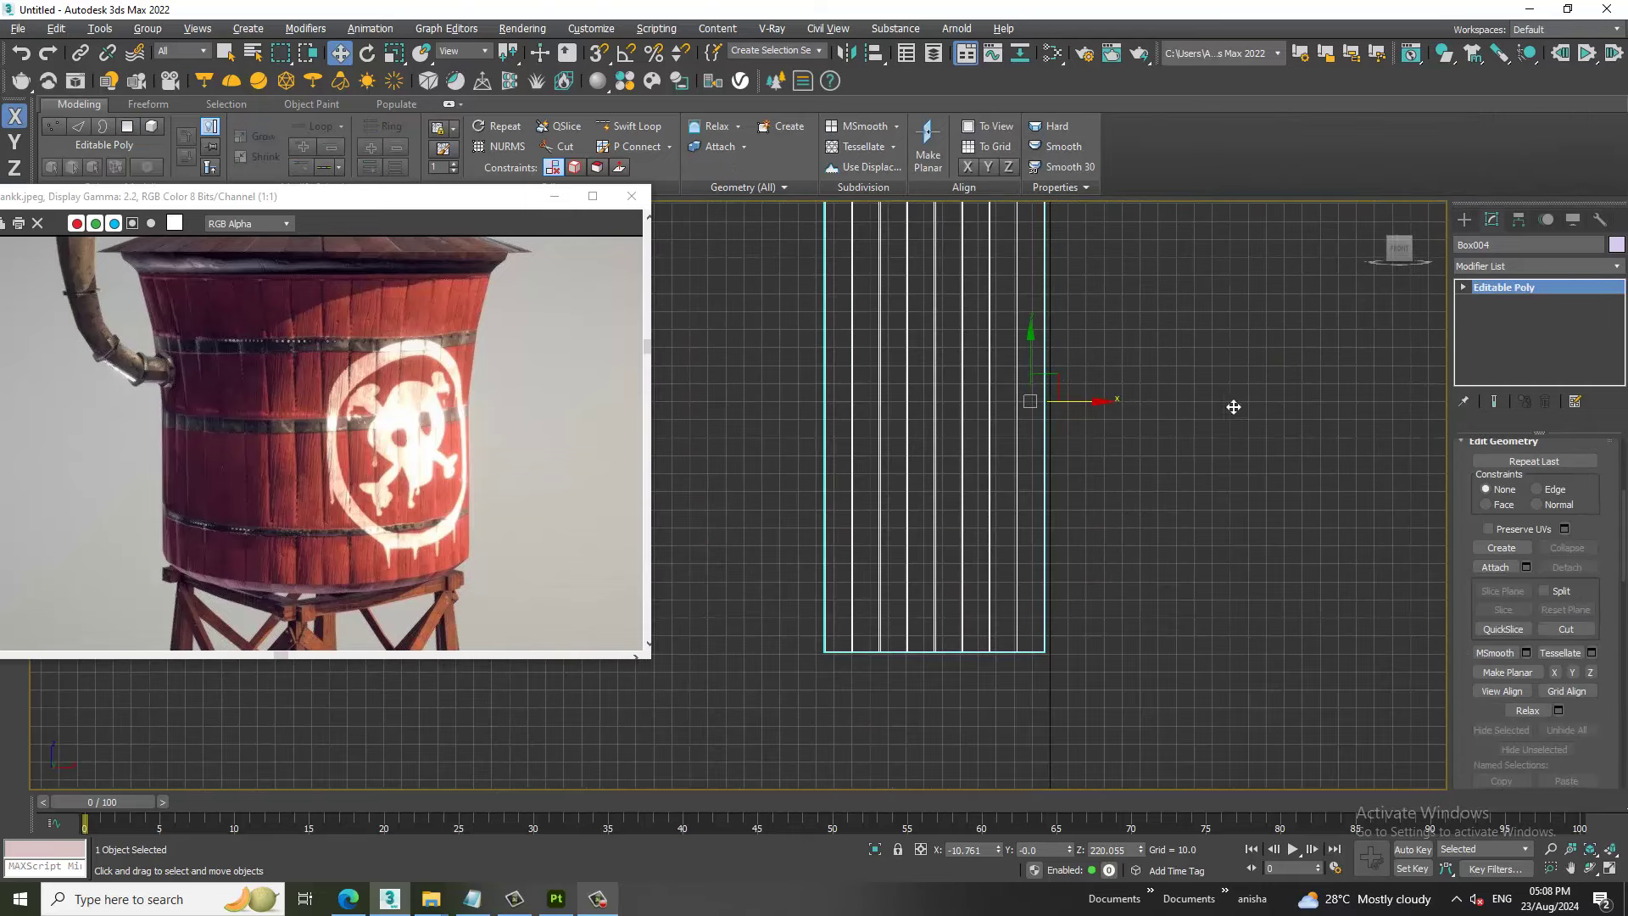
{"action": "left_click_drag", "start_coordinate": [1094, 402], "coordinate": [1314, 414], "text": "shift"}
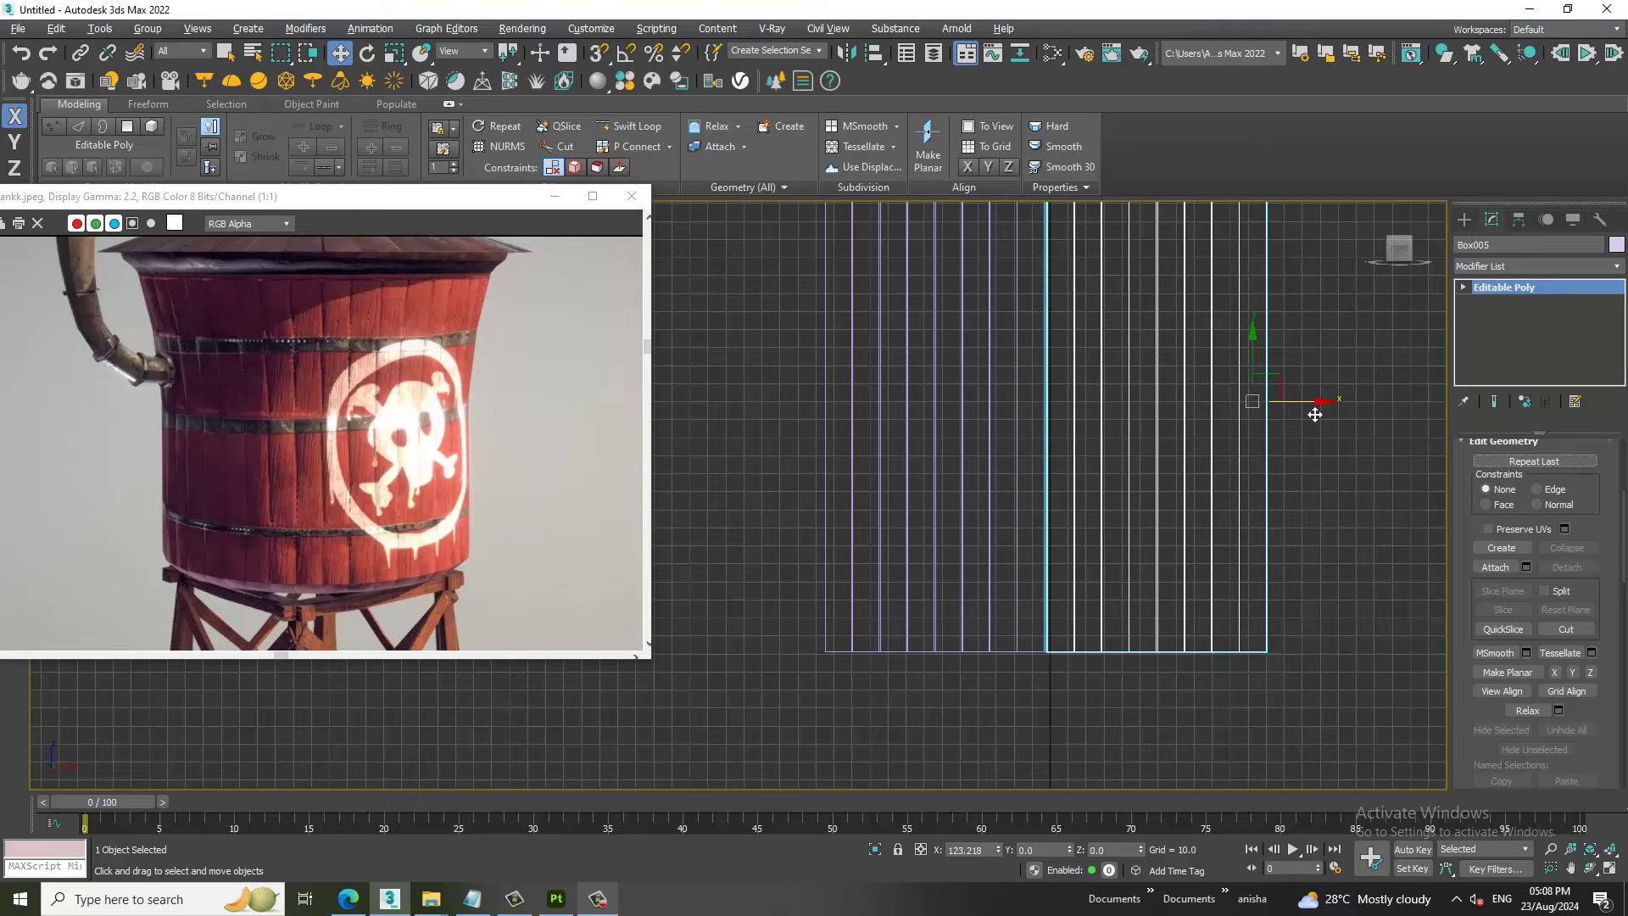
Confirm the Box005 copy and orbit beneath the two panels in shaded view.
{"action": "left_click", "coordinate": [828, 519]}
{"action": "key", "text": "alt+w"}
{"action": "key", "text": "alt+w"}
{"action": "mouse_move", "coordinate": [1221, 623]}
{"action": "middle_mouse_down", "text": "alt"}
{"action": "mouse_move", "coordinate": [949, 559]}
{"action": "mouse_move", "coordinate": [970, 501]}
{"action": "mouse_move", "coordinate": [1090, 538]}
{"action": "mouse_move", "coordinate": [988, 537]}
{"action": "mouse_move", "coordinate": [1222, 706]}
{"action": "middle_mouse_up", "text": "alt"}
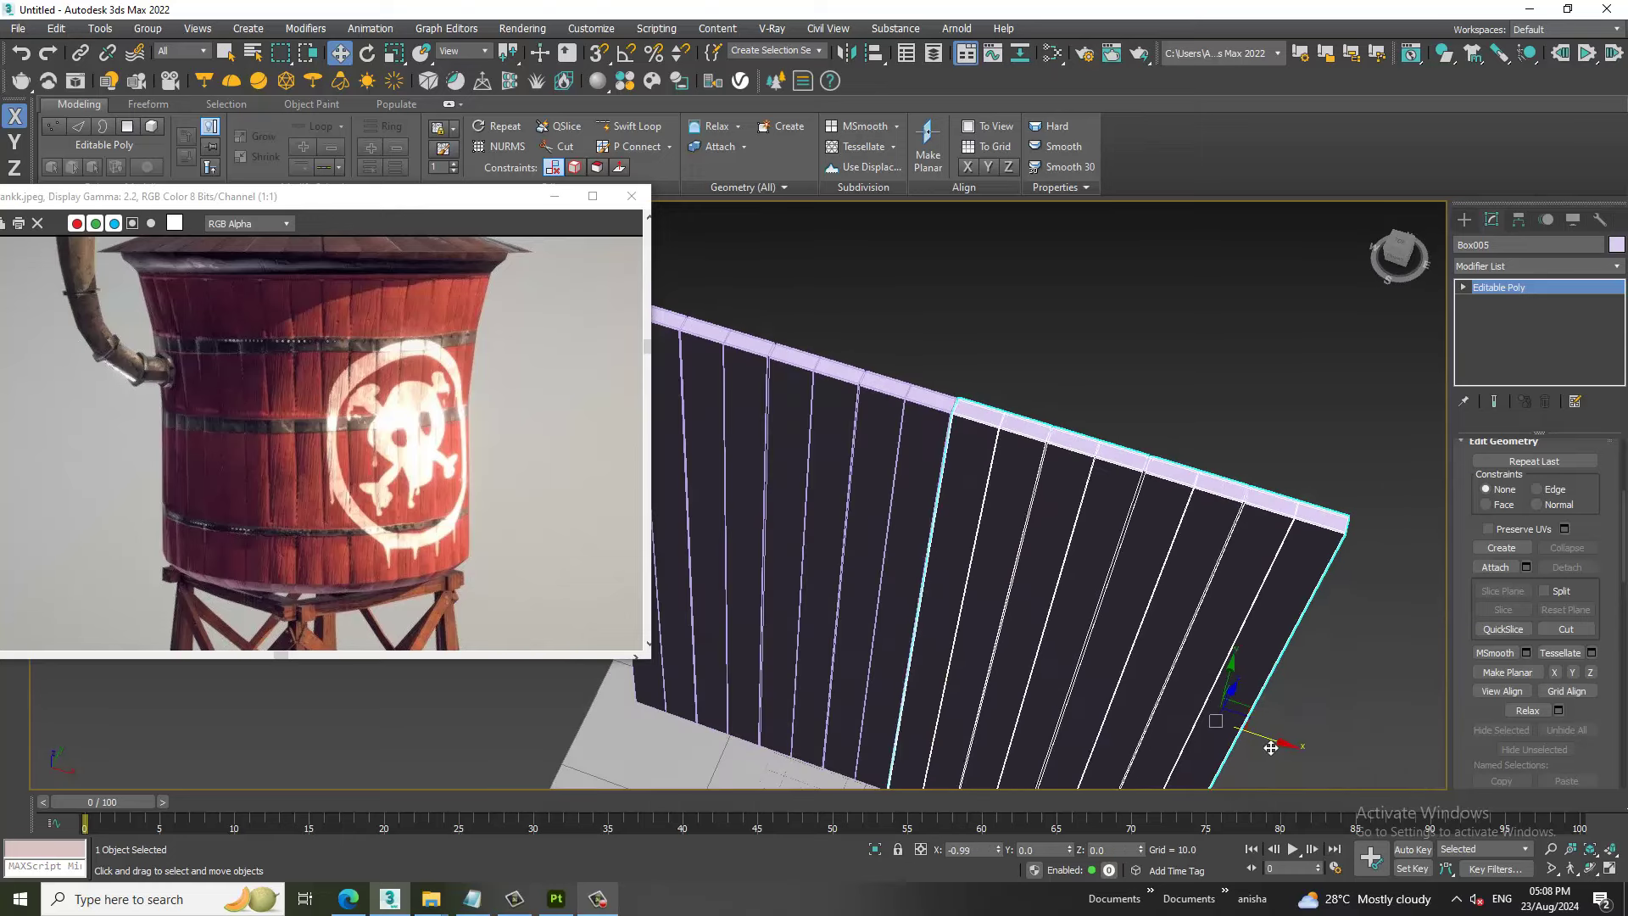
{"action": "mouse_move", "coordinate": [1273, 747]}
{"action": "middle_mouse_down", "text": "alt"}
{"action": "mouse_move", "coordinate": [949, 512]}
{"action": "mouse_move", "coordinate": [974, 516]}
{"action": "middle_mouse_up", "text": "alt"}
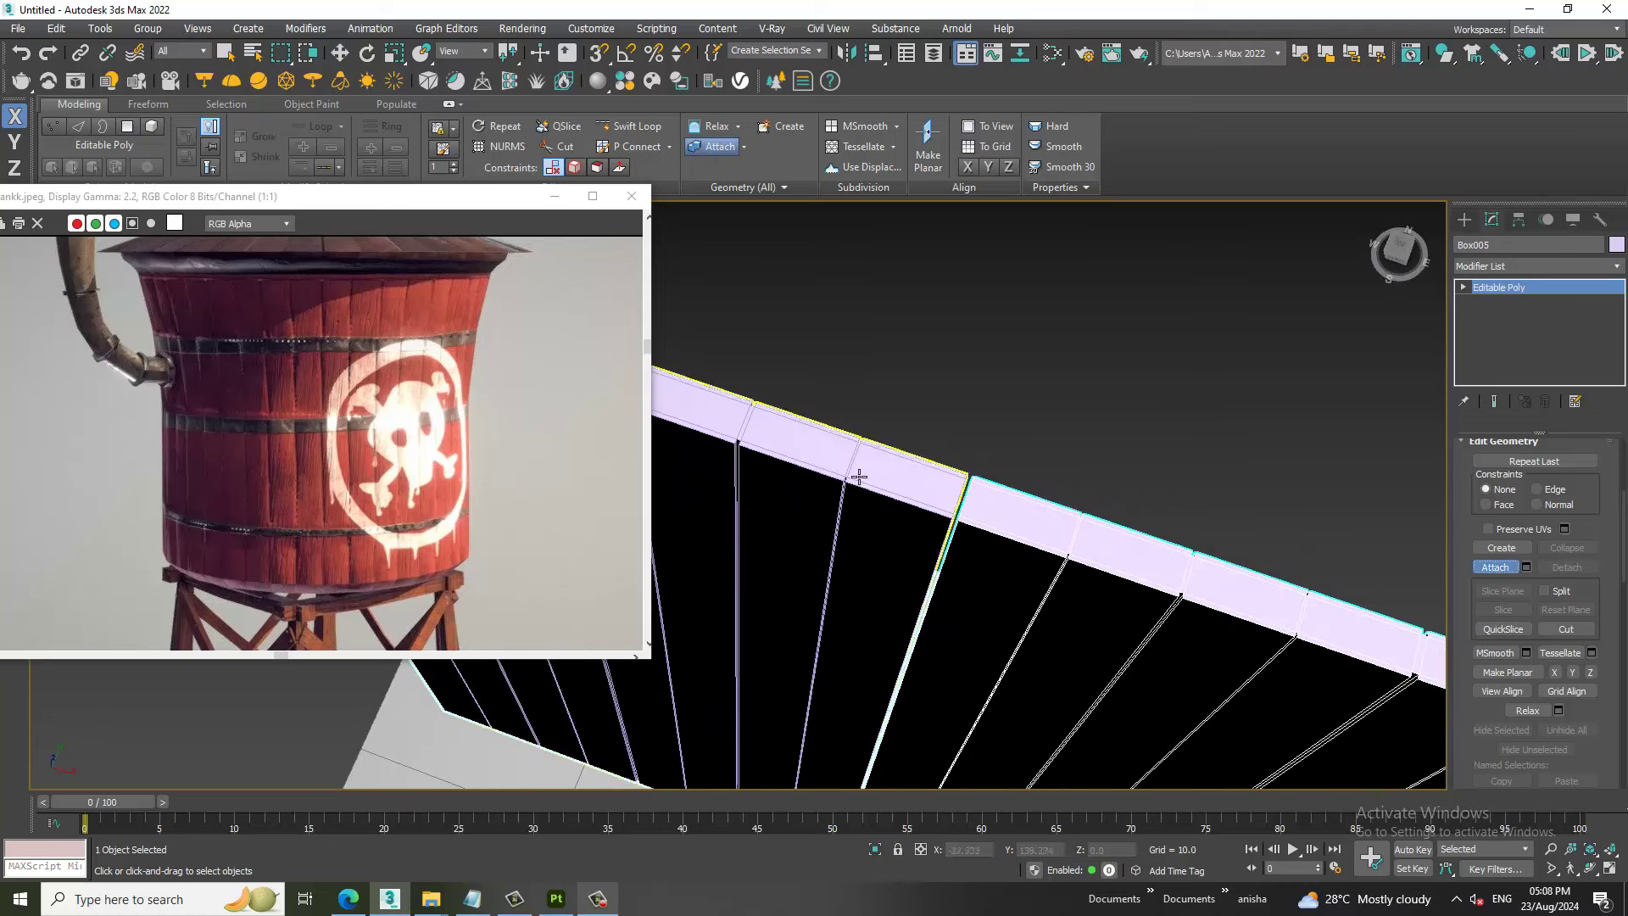
{"action": "scroll", "coordinate": [967, 513], "scroll_direction": "up", "scroll_amount": 3}
{"action": "scroll", "coordinate": [969, 516], "scroll_direction": "up", "scroll_amount": 2}
{"action": "mouse_move", "coordinate": [969, 516]}
{"action": "middle_mouse_down", "text": "alt"}
{"action": "mouse_move", "coordinate": [970, 407]}
{"action": "mouse_move", "coordinate": [1004, 498]}
{"action": "middle_mouse_up", "text": "alt"}
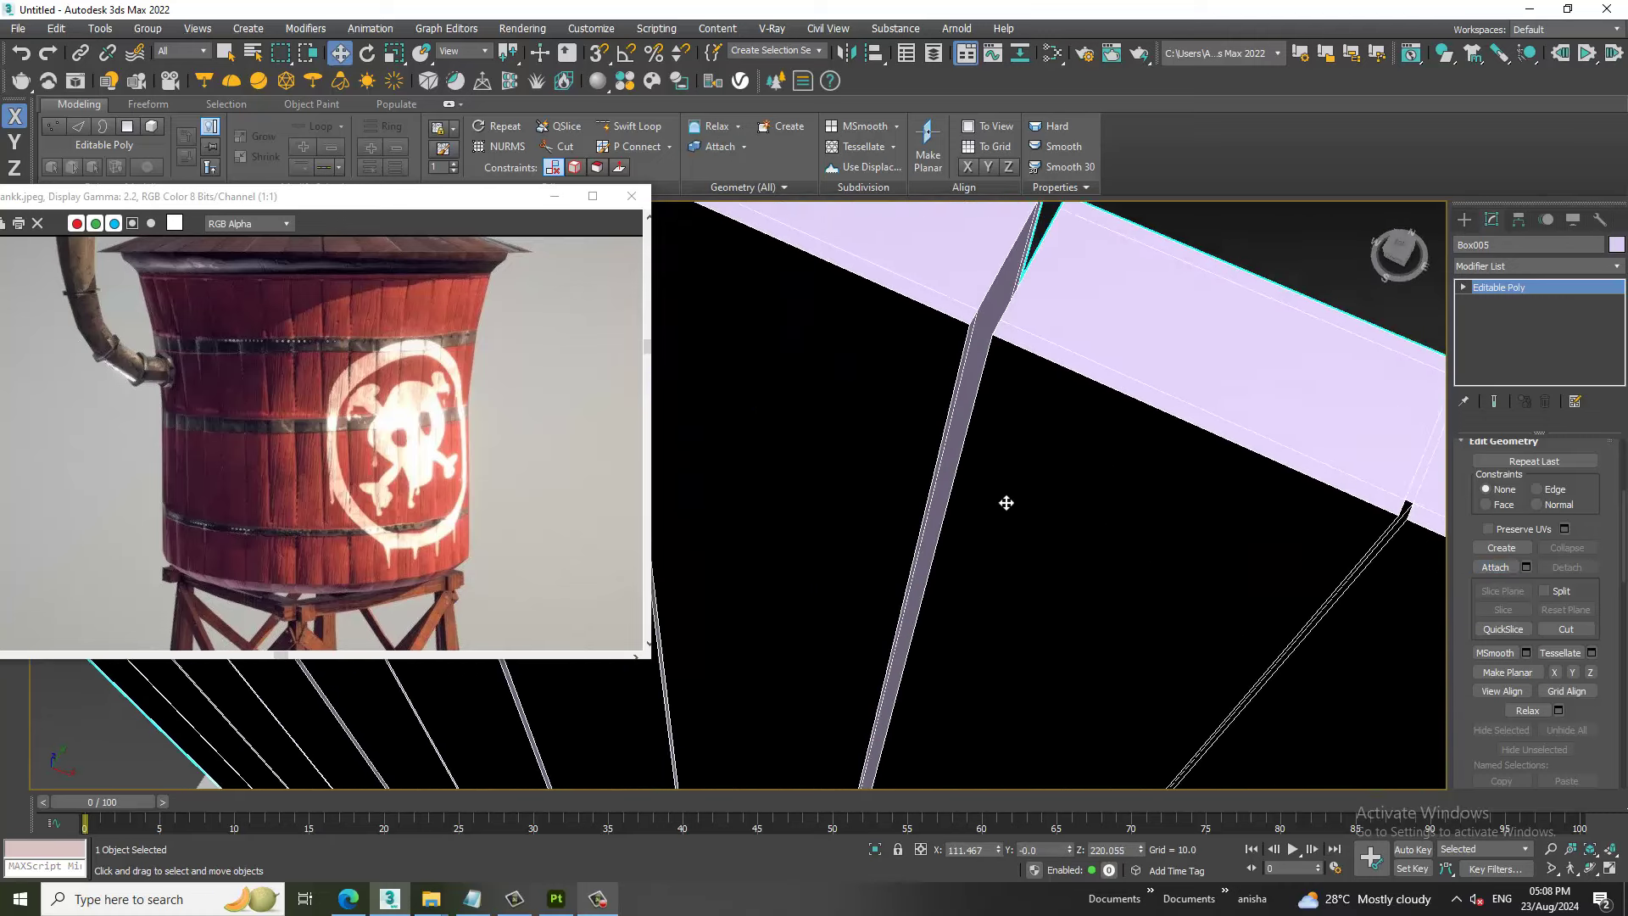
Check the seam between the two panels in Polygon mode.
{"action": "key", "text": "4"}
{"action": "middle_click_drag", "start_coordinate": [1060, 395], "coordinate": [1097, 414], "text": "alt"}
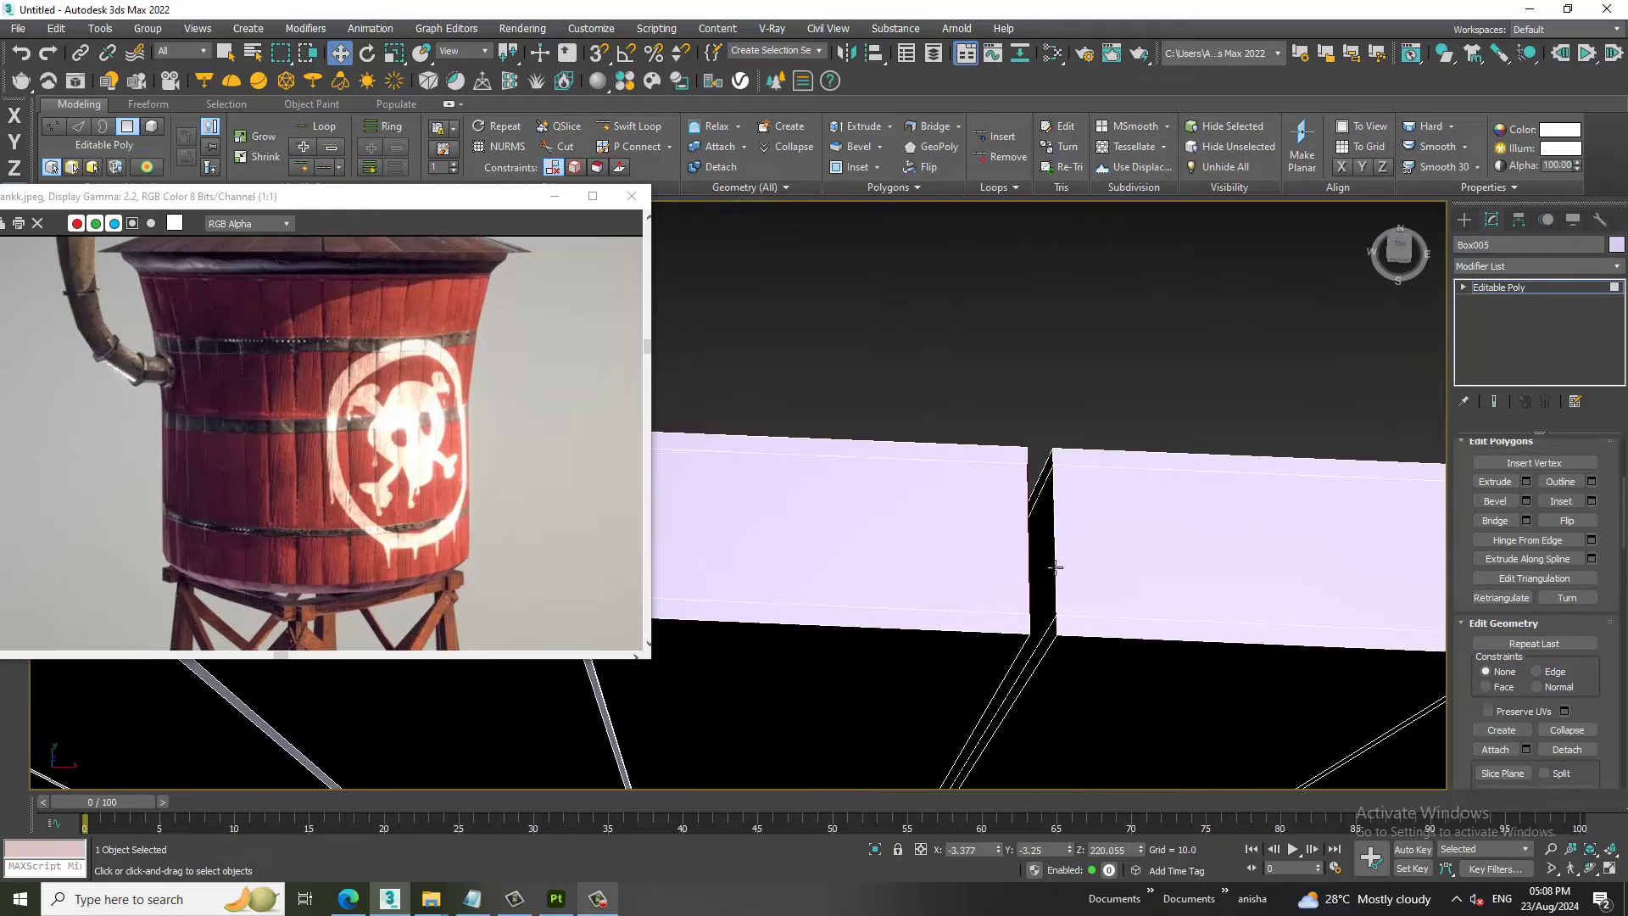
{"action": "middle_click_drag", "start_coordinate": [1326, 534], "coordinate": [1258, 498], "text": "alt"}
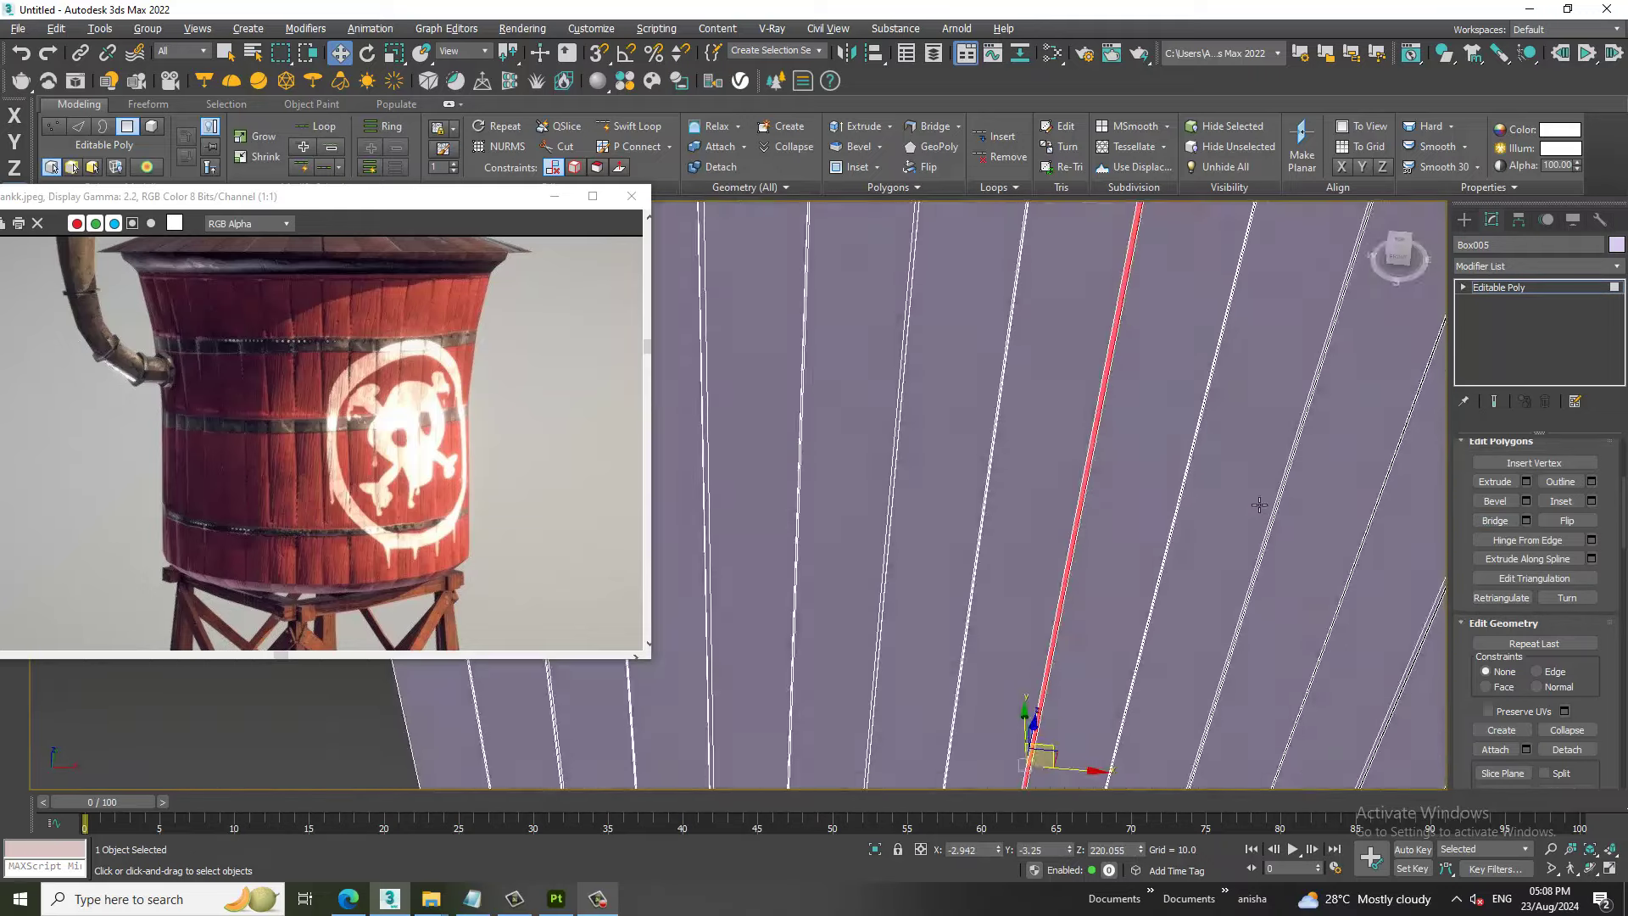
{"action": "scroll", "coordinate": [1258, 498], "scroll_direction": "down", "scroll_amount": 5}
{"action": "scroll", "coordinate": [1119, 438], "scroll_direction": "down", "scroll_amount": 2}
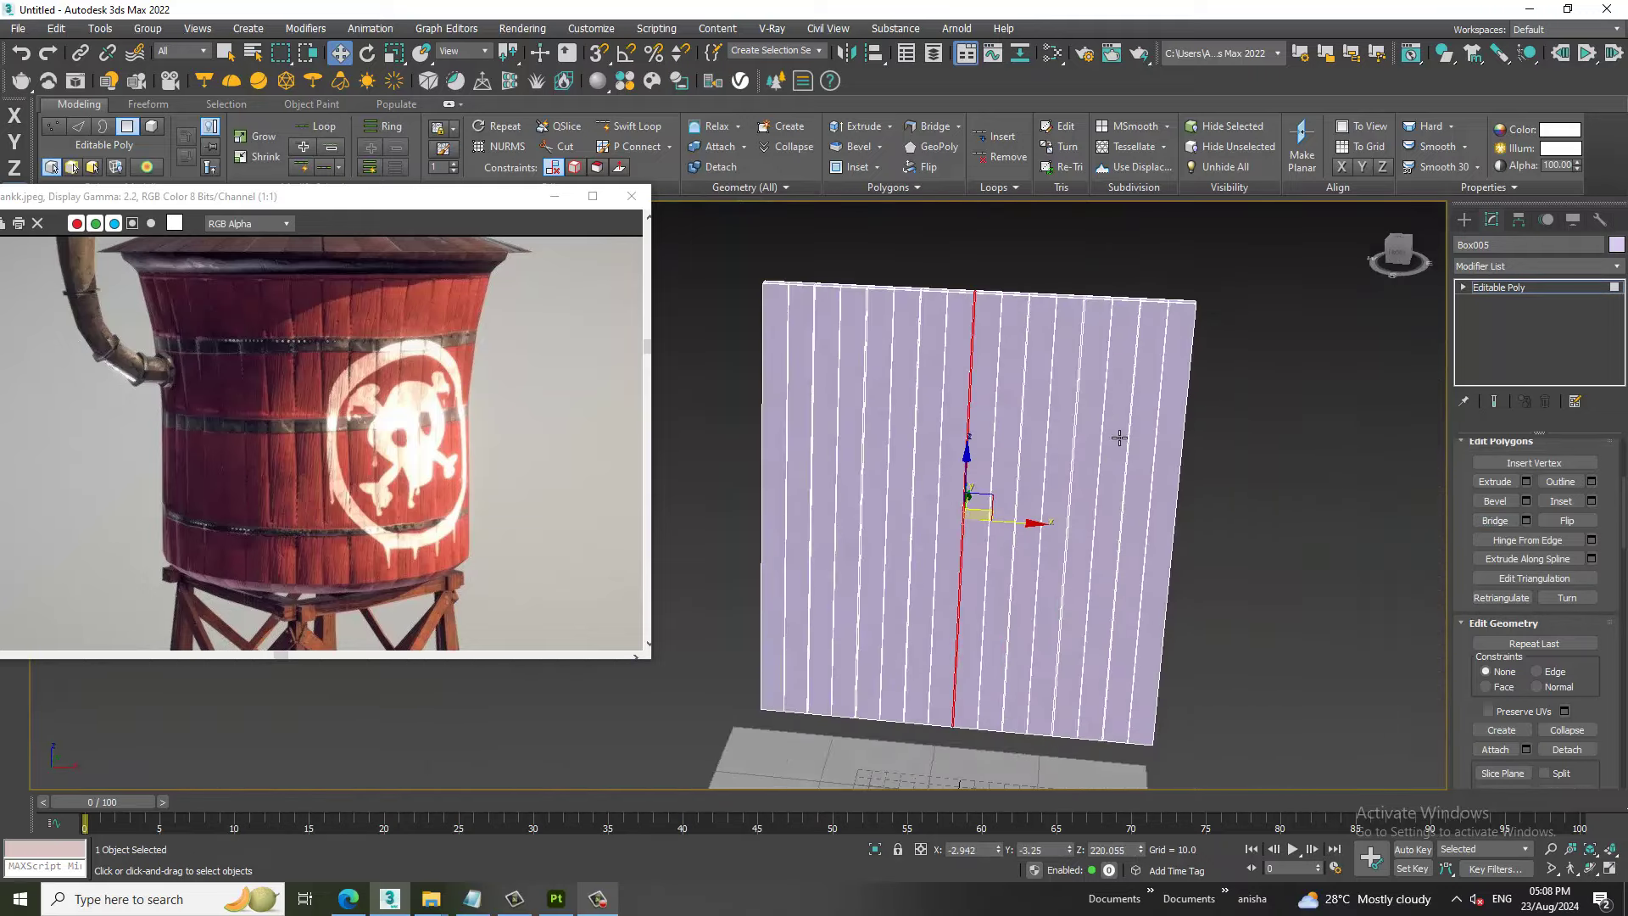
Return to object level and Shift-drag the panel right to clone it as Box006.
{"action": "left_click", "coordinate": [1548, 294]}
{"action": "middle_click_drag", "start_coordinate": [1091, 436], "coordinate": [1130, 492], "text": "alt"}
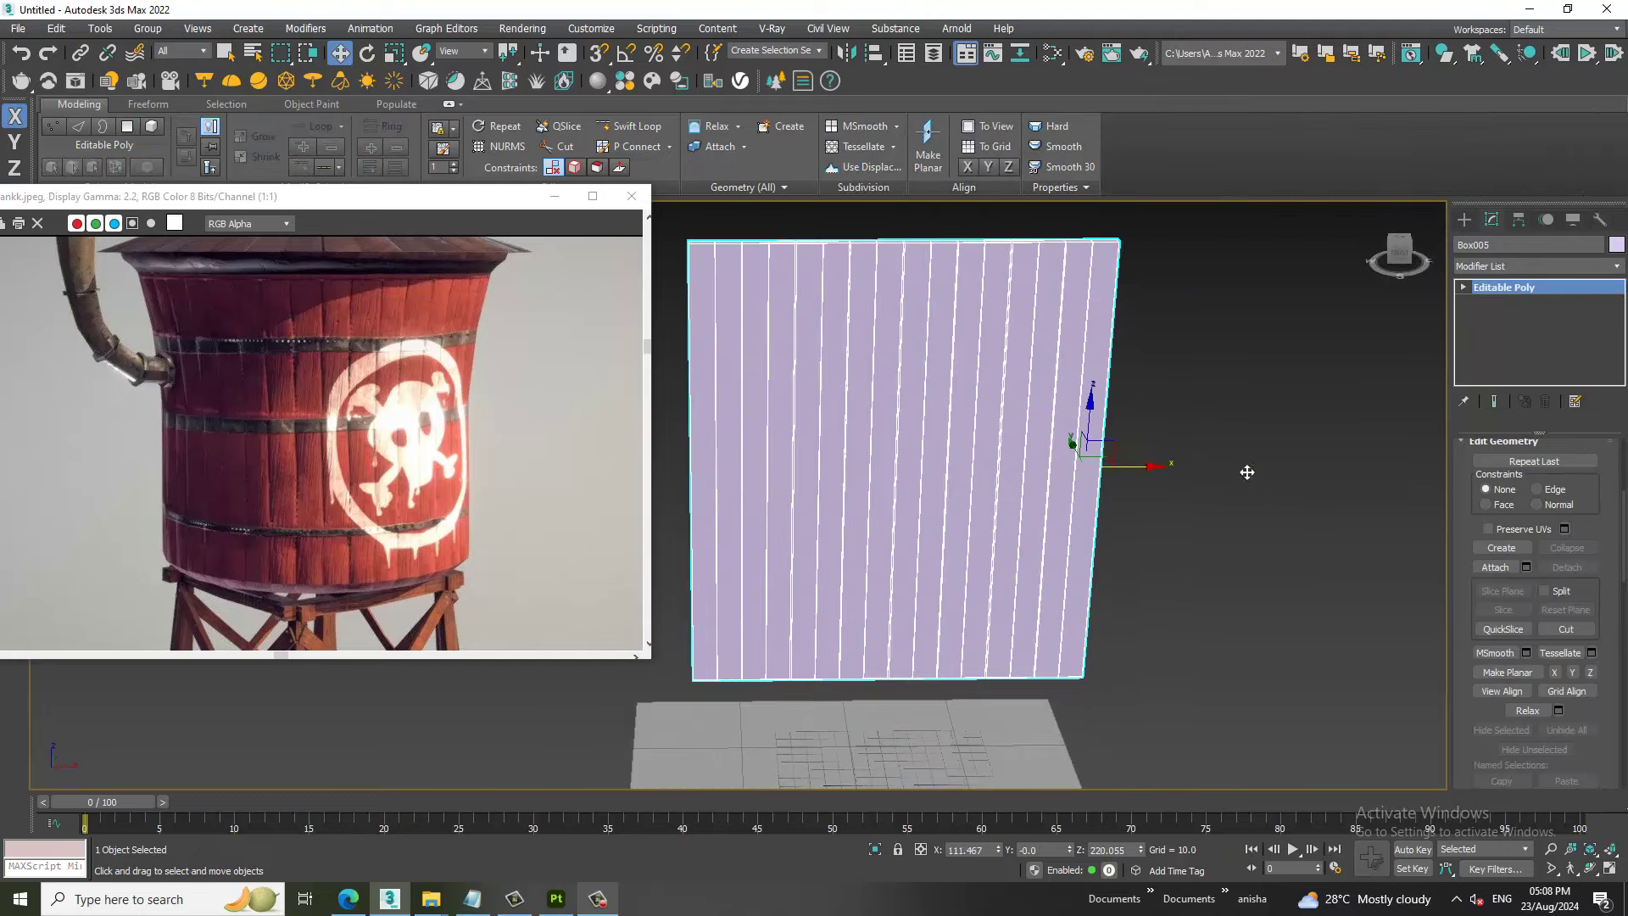
{"action": "left_click_drag", "start_coordinate": [1145, 465], "coordinate": [1535, 469], "text": "shift"}
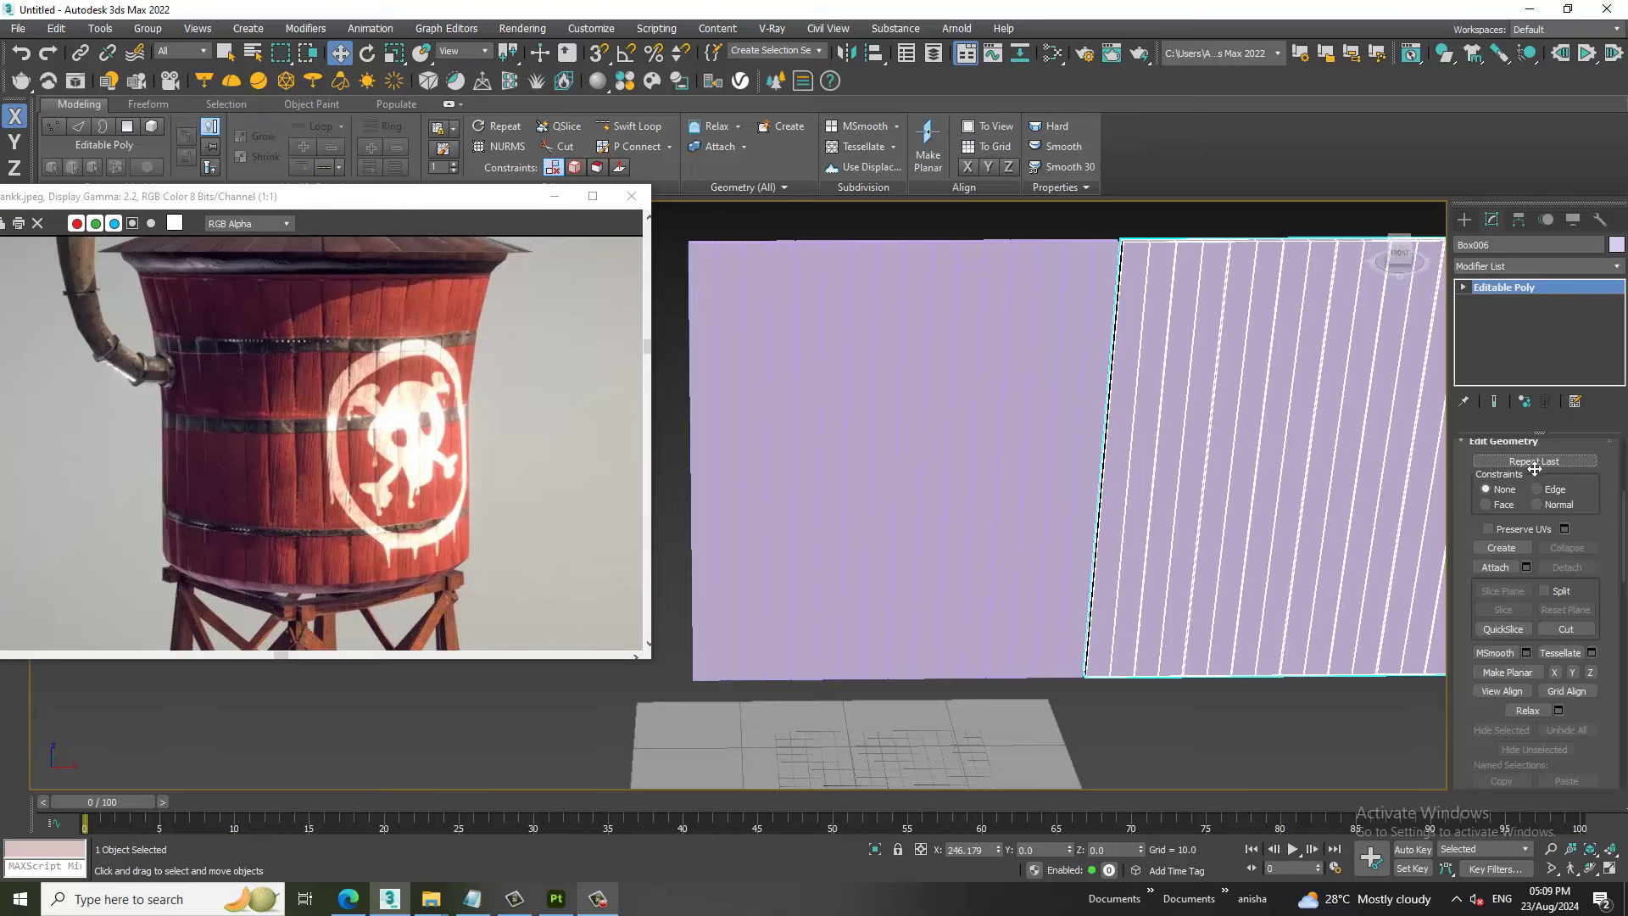
Place and confirm the Box006 copy, then nudge it left against the wall.
{"action": "left_click_drag", "start_coordinate": [1384, 512], "coordinate": [1384, 512], "text": "shift"}
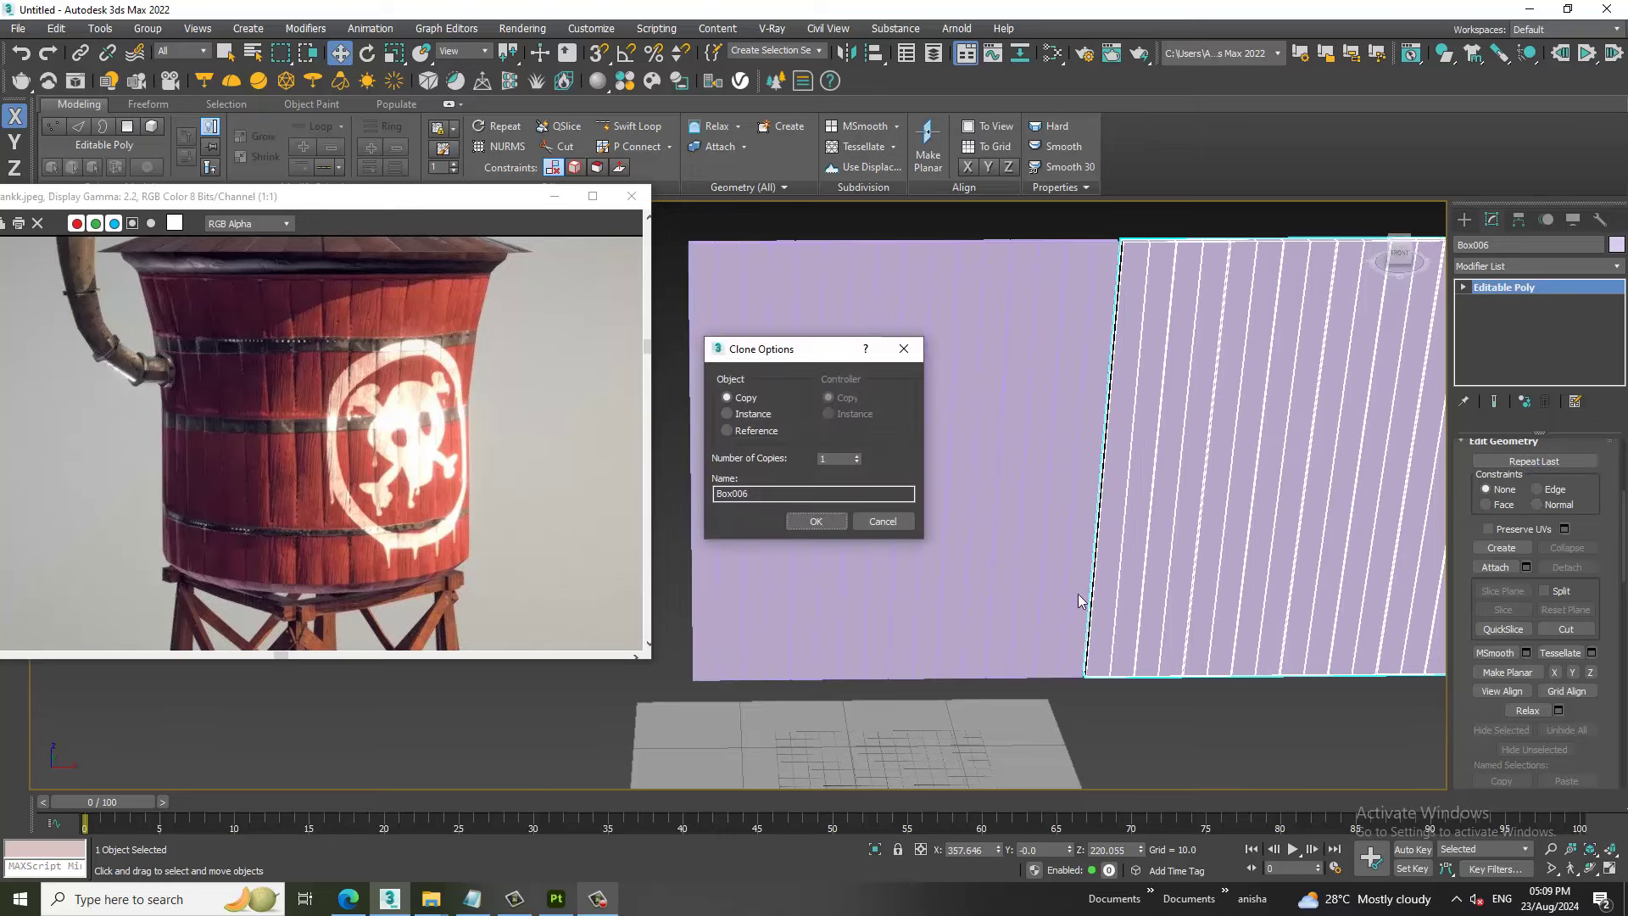
{"action": "left_click", "coordinate": [813, 519]}
{"action": "mouse_move", "coordinate": [1253, 490]}
{"action": "middle_mouse_down", "text": "alt"}
{"action": "mouse_move", "coordinate": [1251, 515]}
{"action": "mouse_move", "coordinate": [1325, 628]}
{"action": "middle_mouse_up", "text": "alt"}
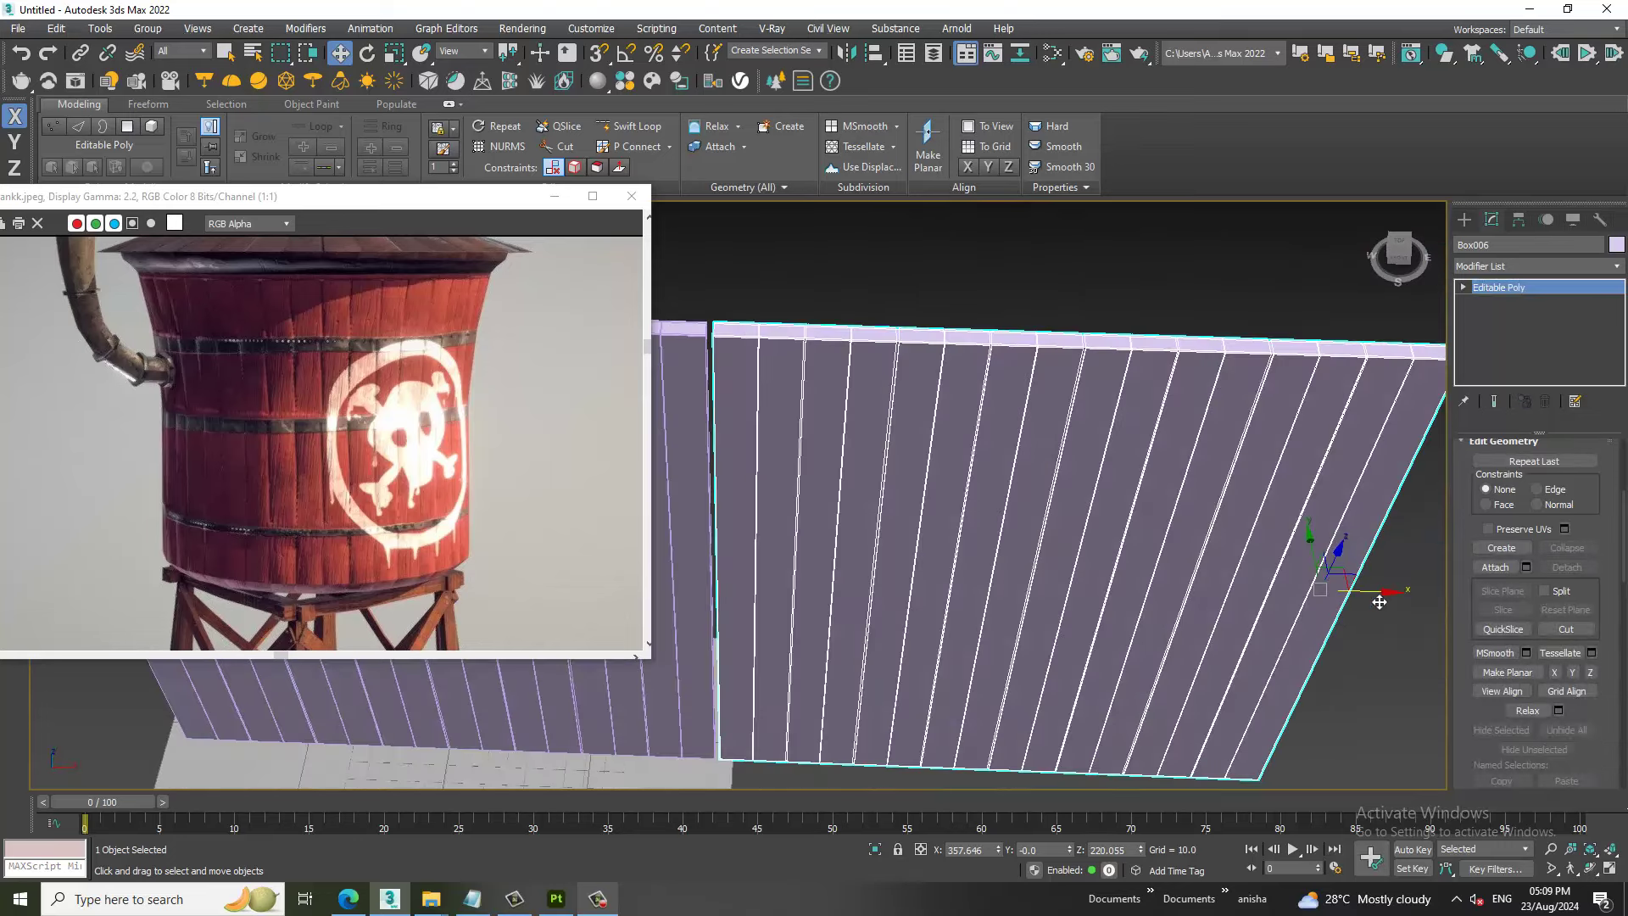
{"action": "left_click_drag", "start_coordinate": [1380, 602], "coordinate": [1372, 602]}
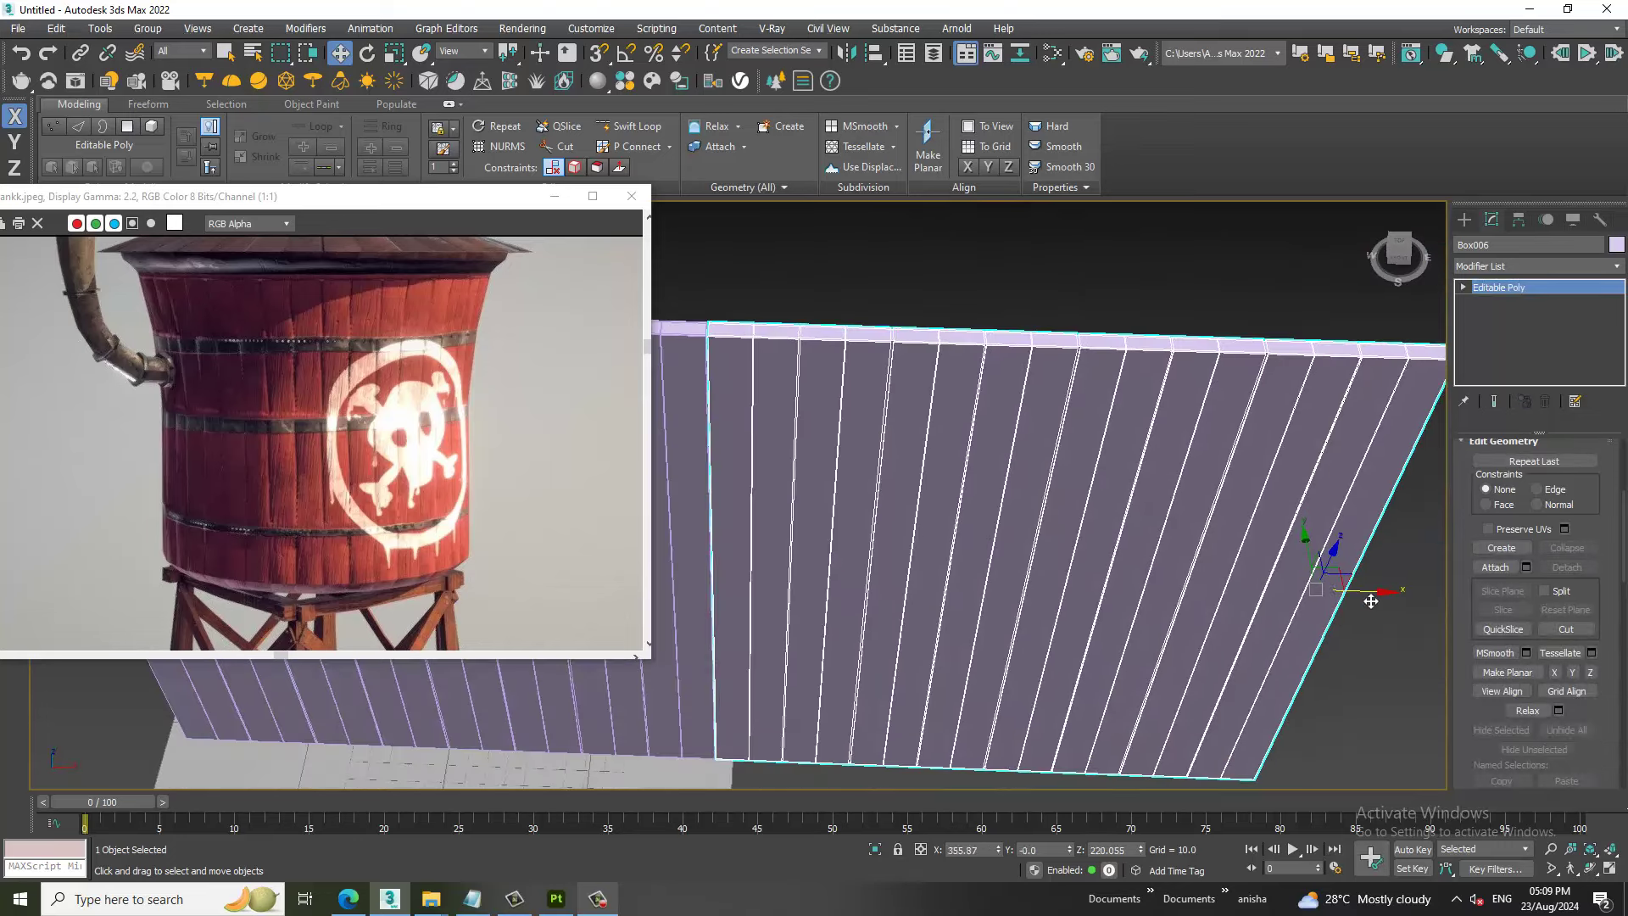
Select the thin seam polygon between the panels in Polygon mode.
{"action": "mouse_move", "coordinate": [1366, 592]}
{"action": "middle_mouse_down", "text": "alt"}
{"action": "mouse_move", "coordinate": [959, 484]}
{"action": "mouse_move", "coordinate": [1522, 566]}
{"action": "middle_mouse_up", "text": "alt"}
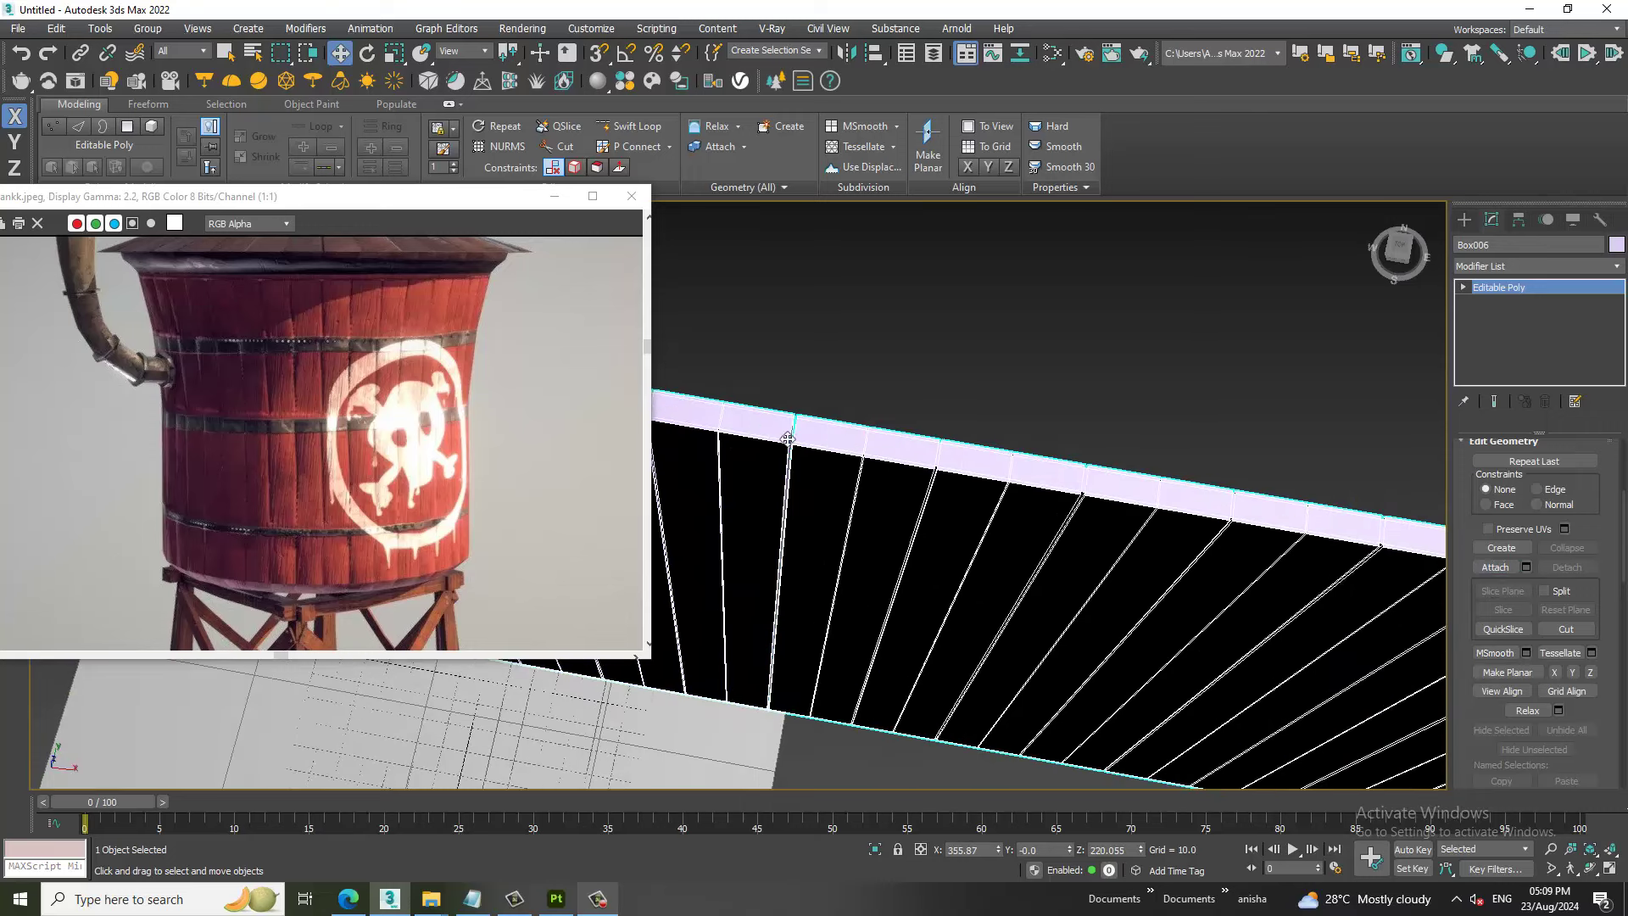
{"action": "scroll", "coordinate": [776, 449], "scroll_direction": "up", "scroll_amount": 2}
{"action": "scroll", "coordinate": [783, 463], "scroll_direction": "up", "scroll_amount": 2}
{"action": "key", "text": "4"}
{"action": "left_click", "coordinate": [798, 475]}
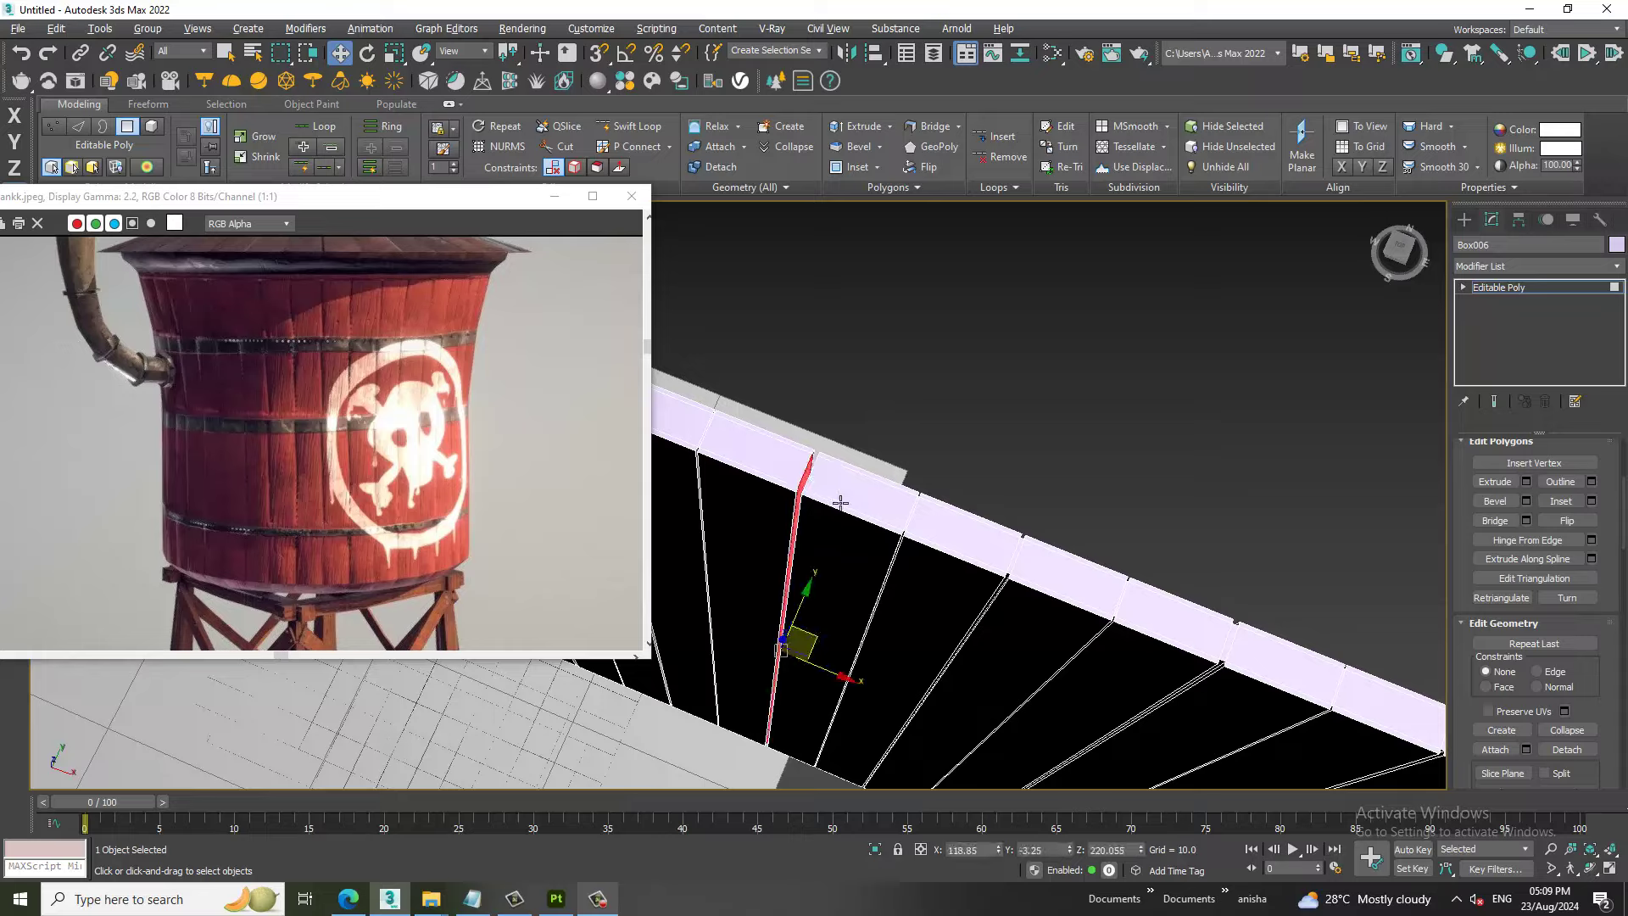
{"action": "mouse_move", "coordinate": [840, 498]}
{"action": "middle_mouse_down", "text": "alt"}
{"action": "mouse_move", "coordinate": [814, 542]}
{"action": "mouse_move", "coordinate": [824, 509]}
{"action": "mouse_move", "coordinate": [854, 498]}
{"action": "mouse_move", "coordinate": [932, 517]}
{"action": "middle_mouse_up", "text": "alt"}
{"action": "left_click", "coordinate": [826, 505]}
{"action": "scroll", "coordinate": [1021, 533], "scroll_direction": "up", "scroll_amount": 2}
{"action": "scroll", "coordinate": [1022, 533], "scroll_direction": "up", "scroll_amount": 2}
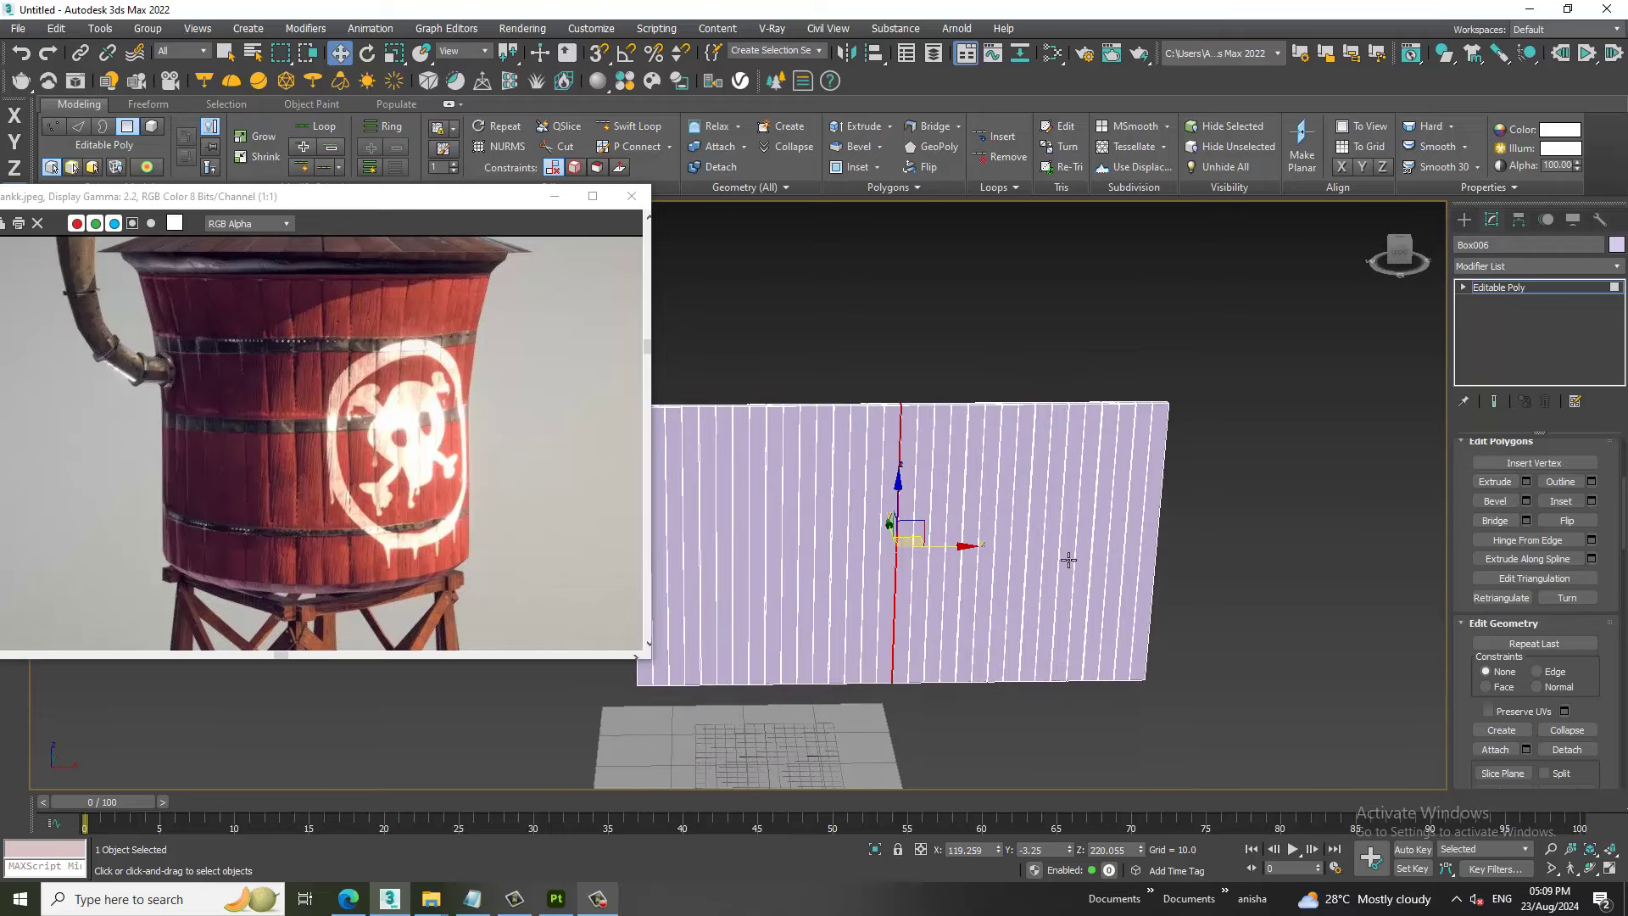
Select the vertical plank edges and apply a first Connect of horizontal edge loops.
{"action": "key", "text": "2"}
{"action": "scroll", "coordinate": [917, 538], "scroll_direction": "down", "scroll_amount": 3}
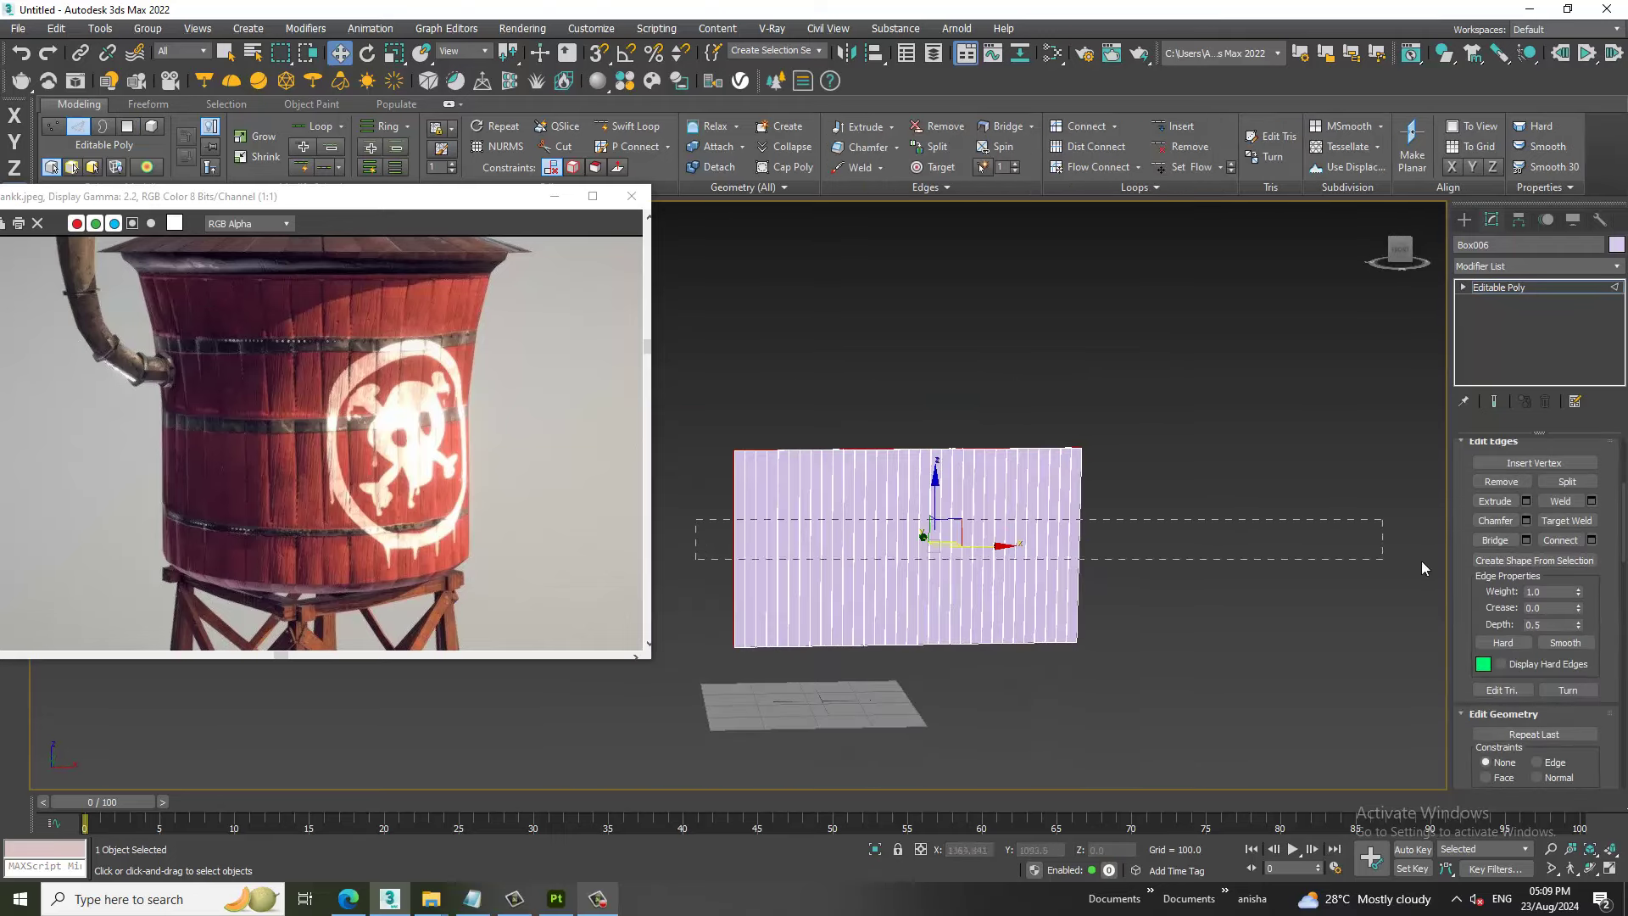
{"action": "left_click_drag", "start_coordinate": [1423, 566], "coordinate": [1423, 566]}
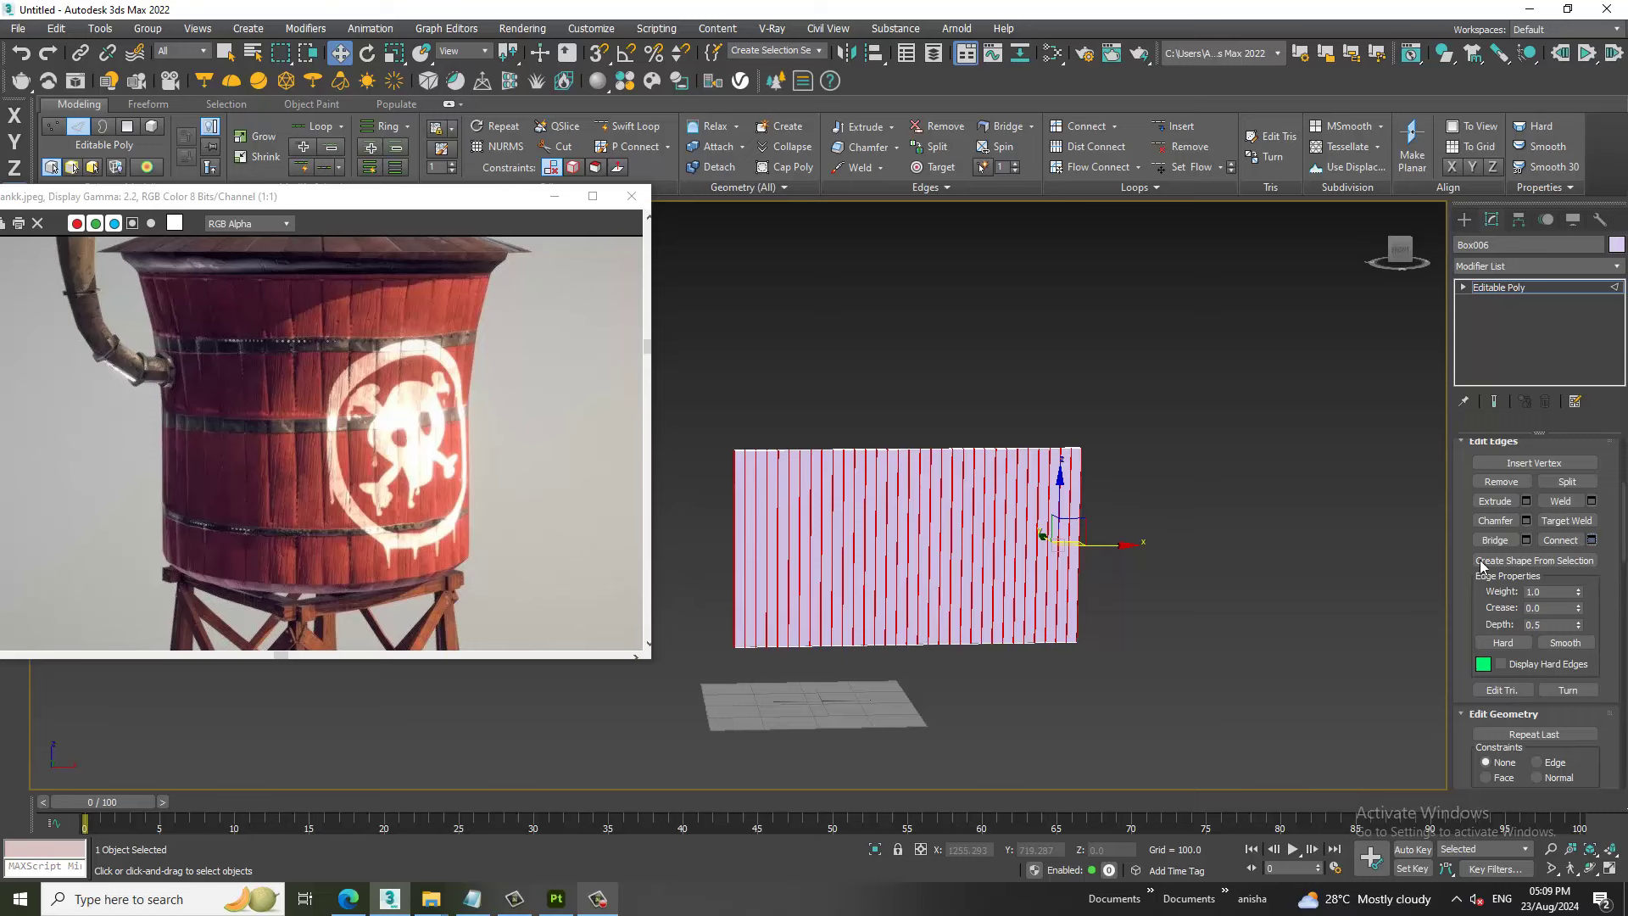
{"action": "key", "text": "ctrl+shift+e"}
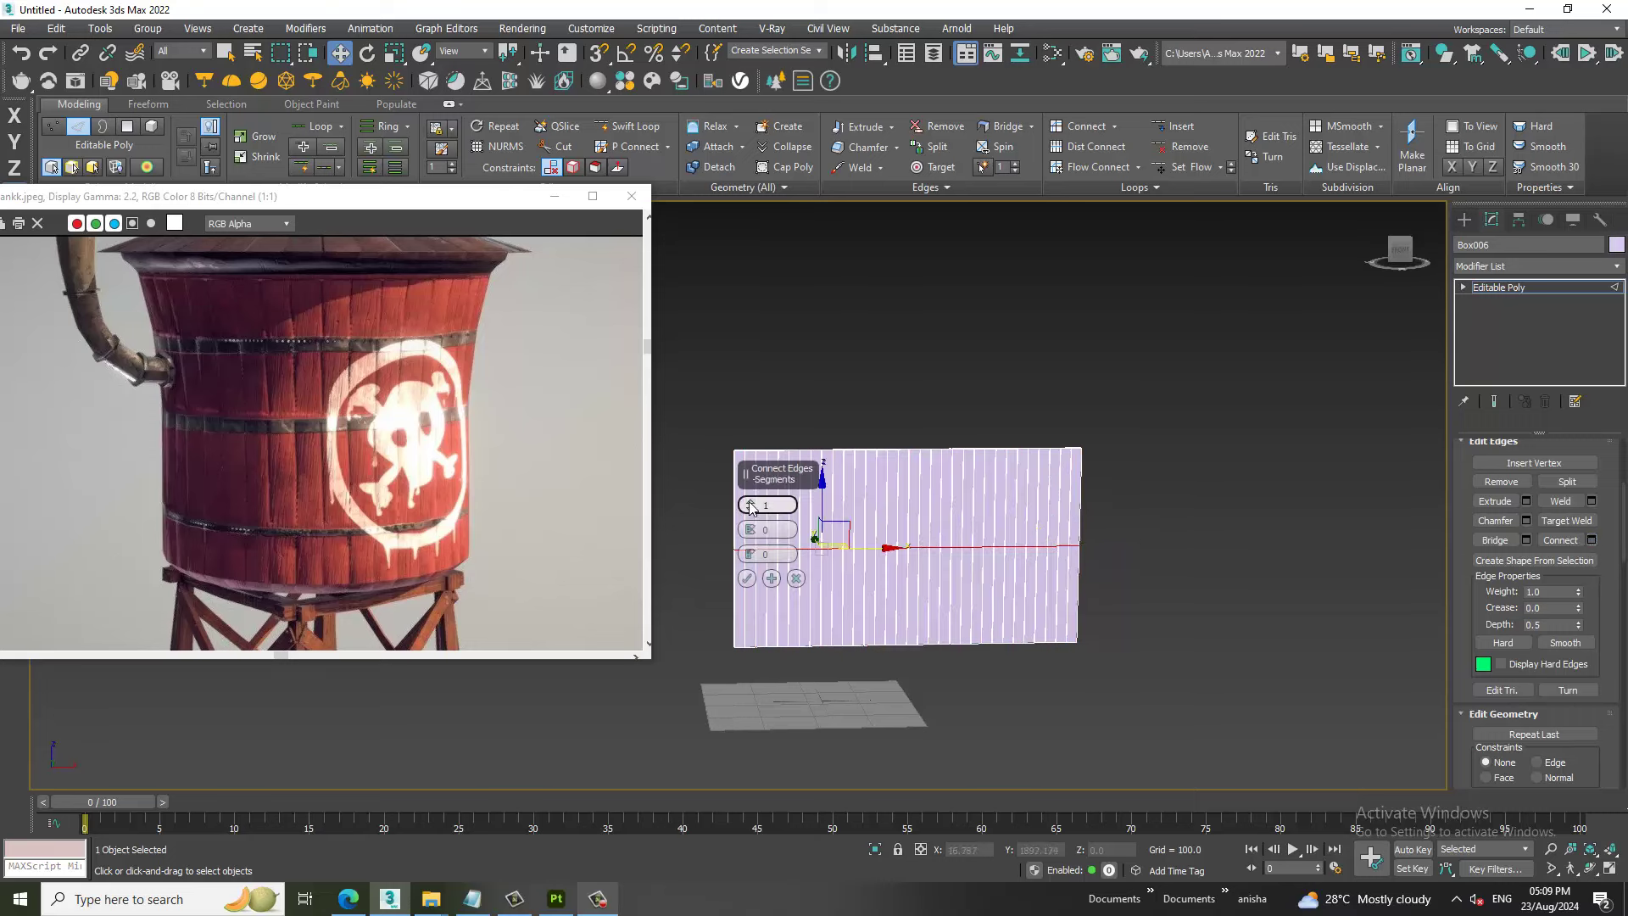
{"action": "left_click", "coordinate": [749, 505]}
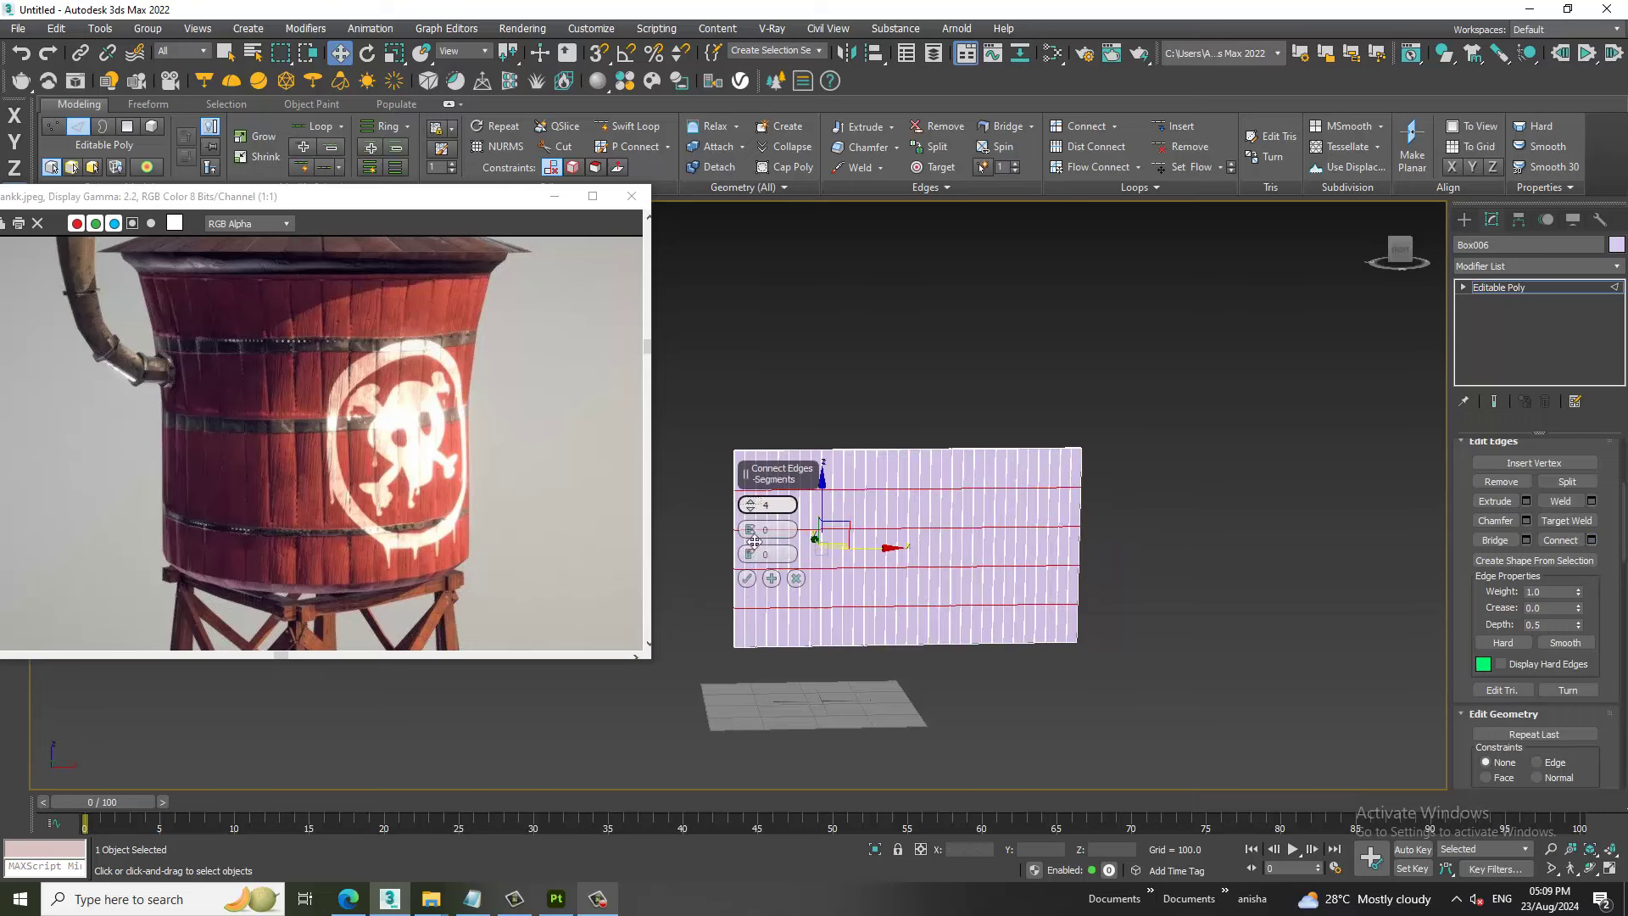
{"action": "left_click", "coordinate": [746, 579]}
{"action": "mouse_move", "coordinate": [1106, 541]}
{"action": "middle_mouse_down", "text": "alt"}
{"action": "mouse_move", "coordinate": [1079, 573]}
{"action": "mouse_move", "coordinate": [1136, 560]}
{"action": "middle_mouse_up", "text": "alt"}
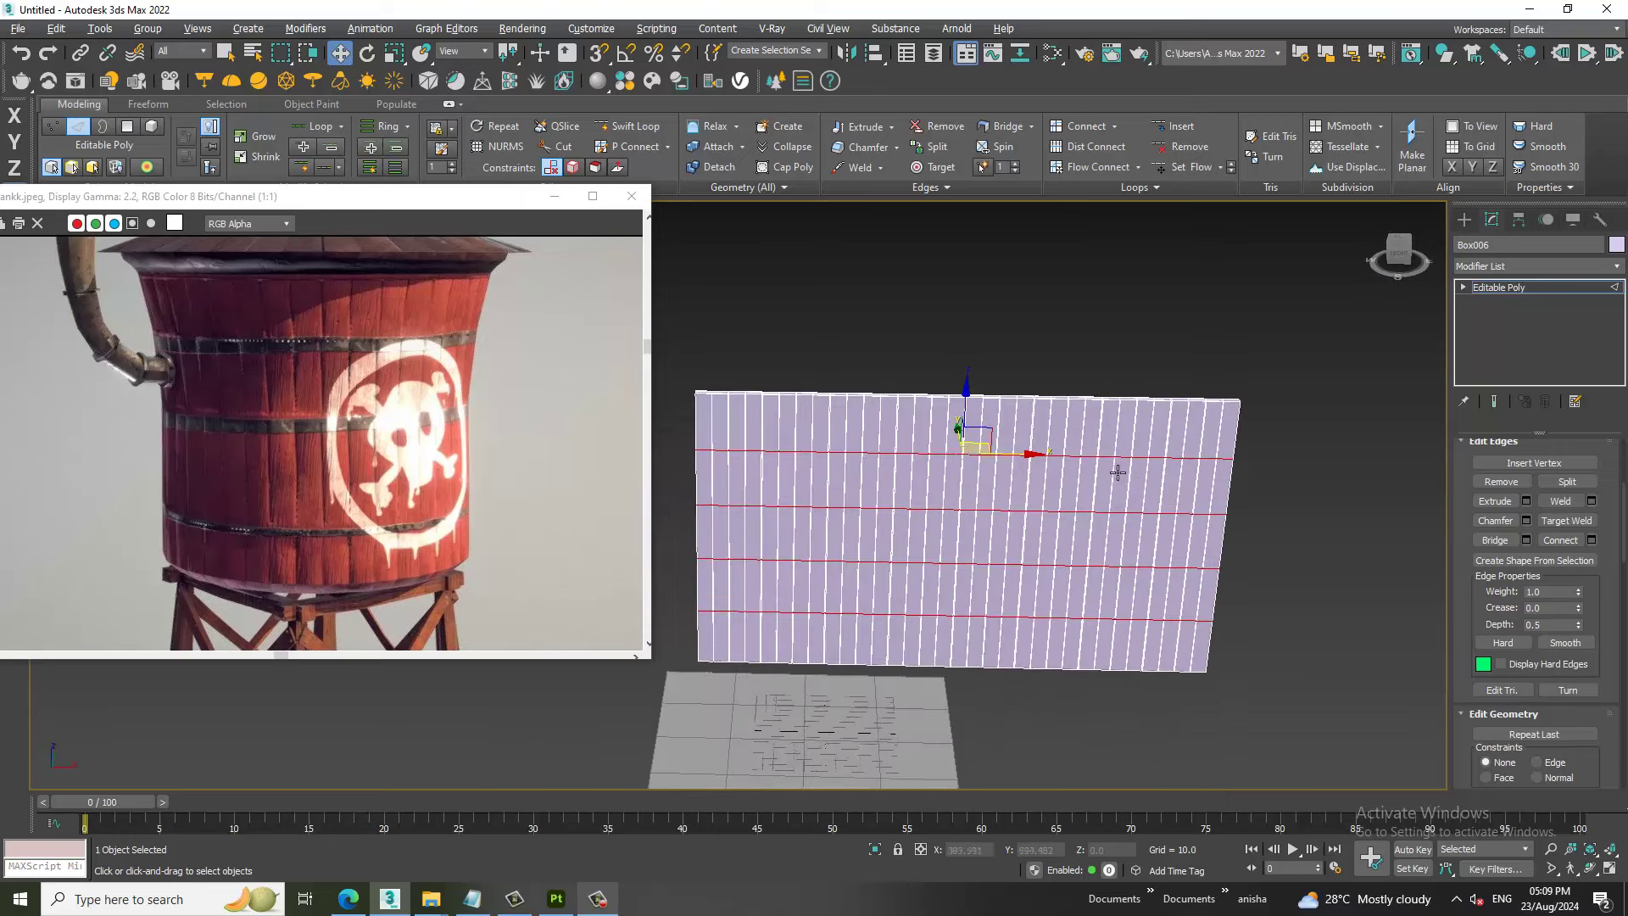
Redo the Connect on the vertical plank edges with Segments set to 10.
{"action": "left_click", "coordinate": [1555, 292]}
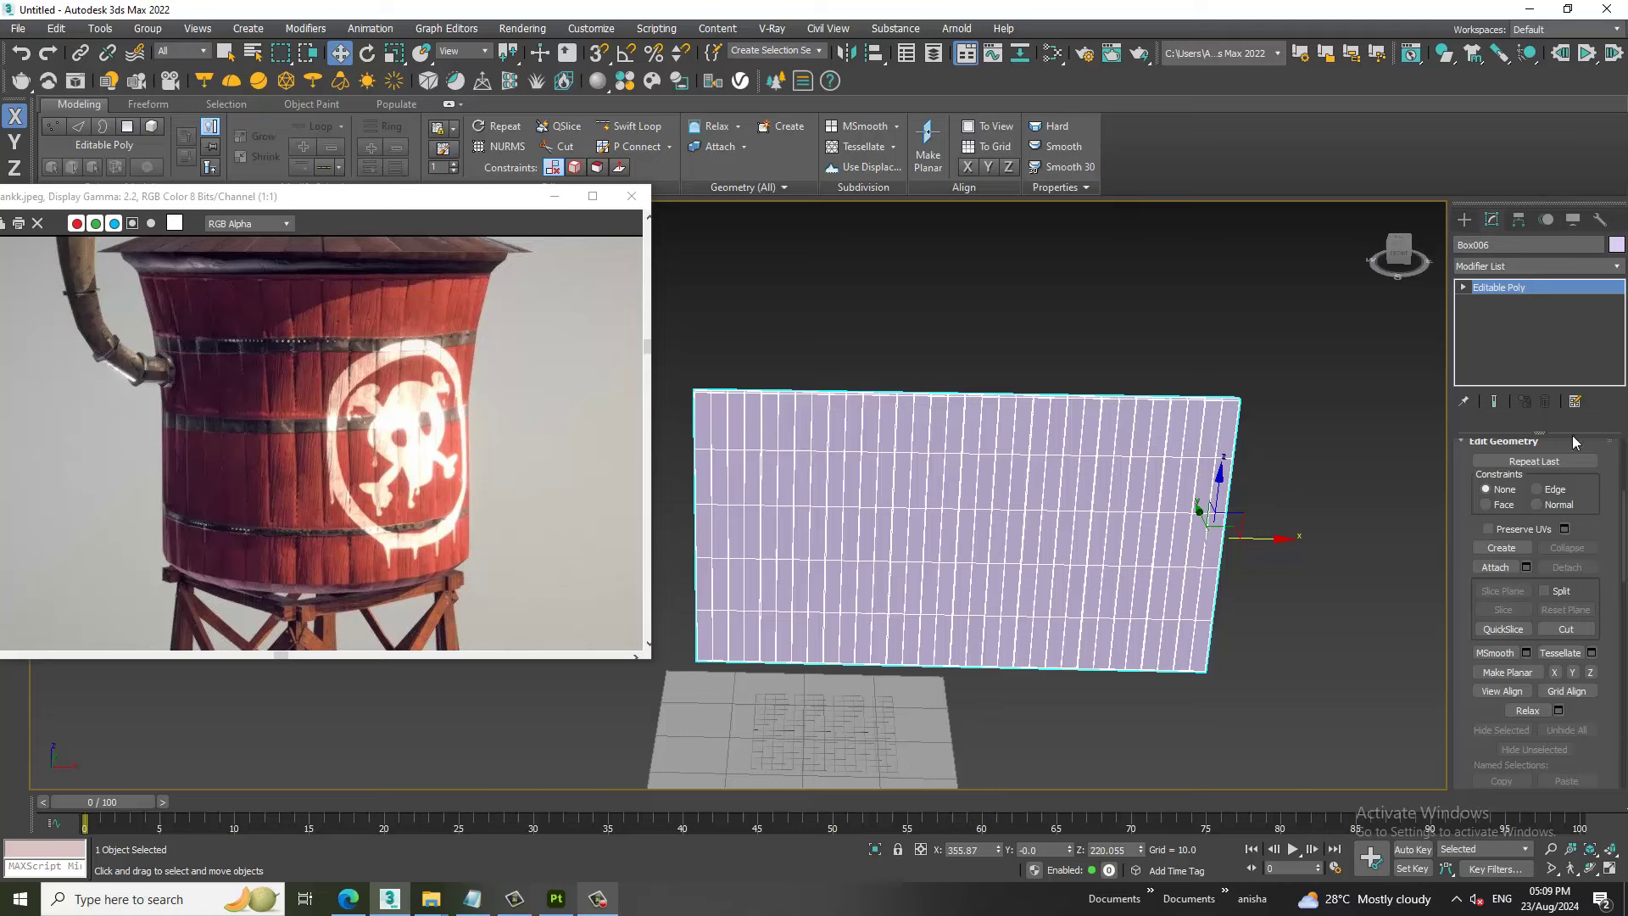
{"action": "key", "text": "2"}
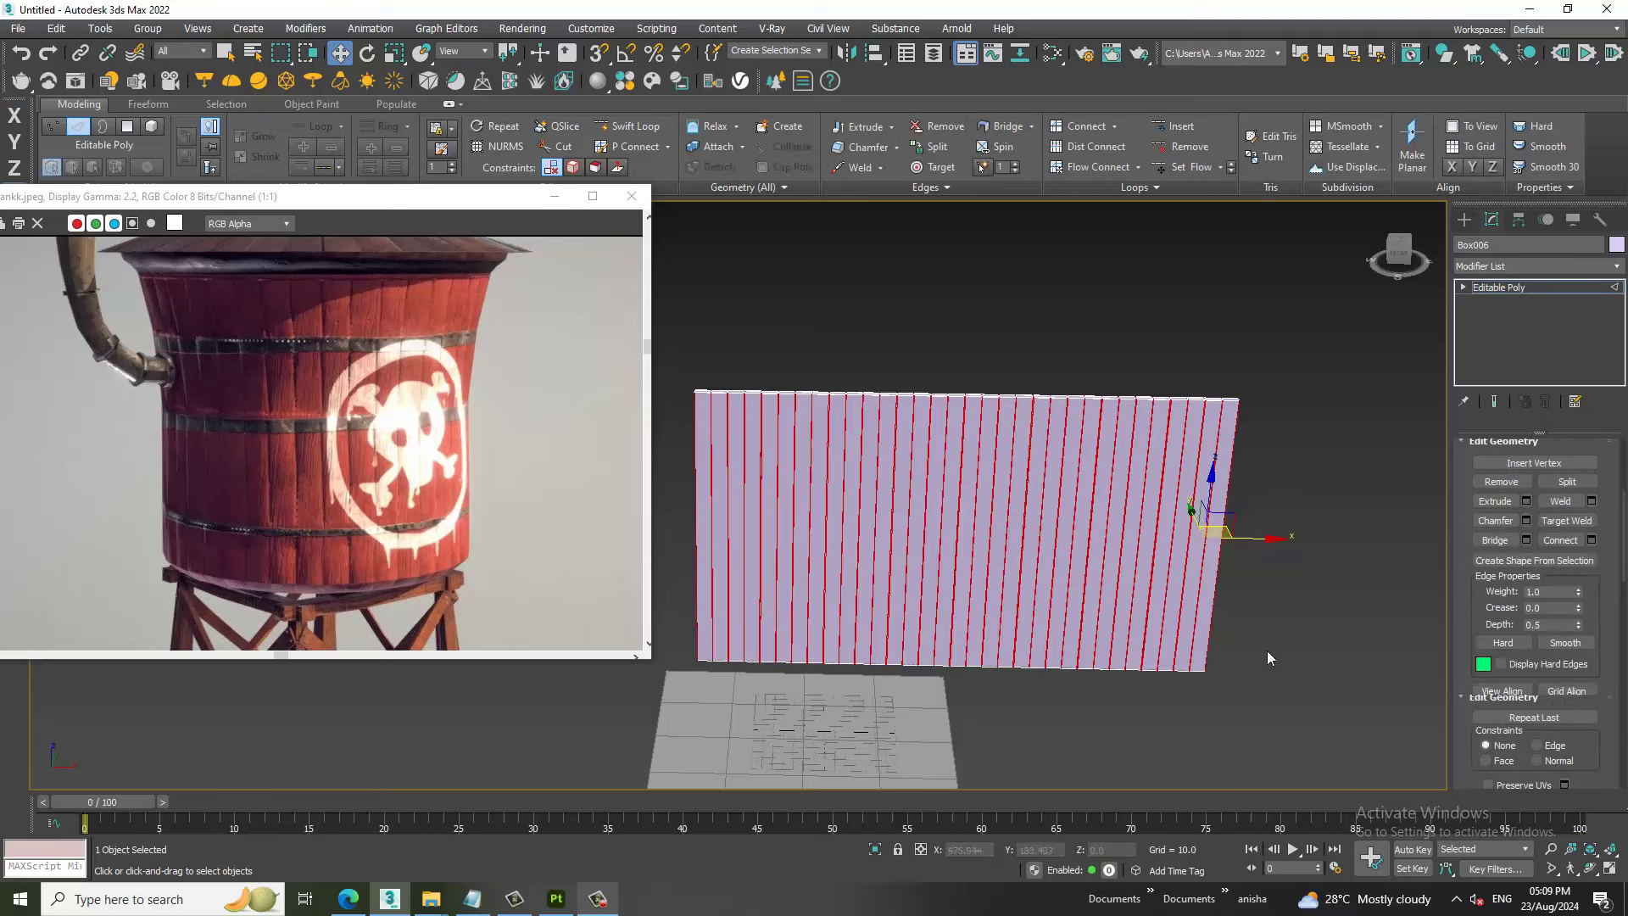
{"action": "left_click", "coordinate": [1592, 540]}
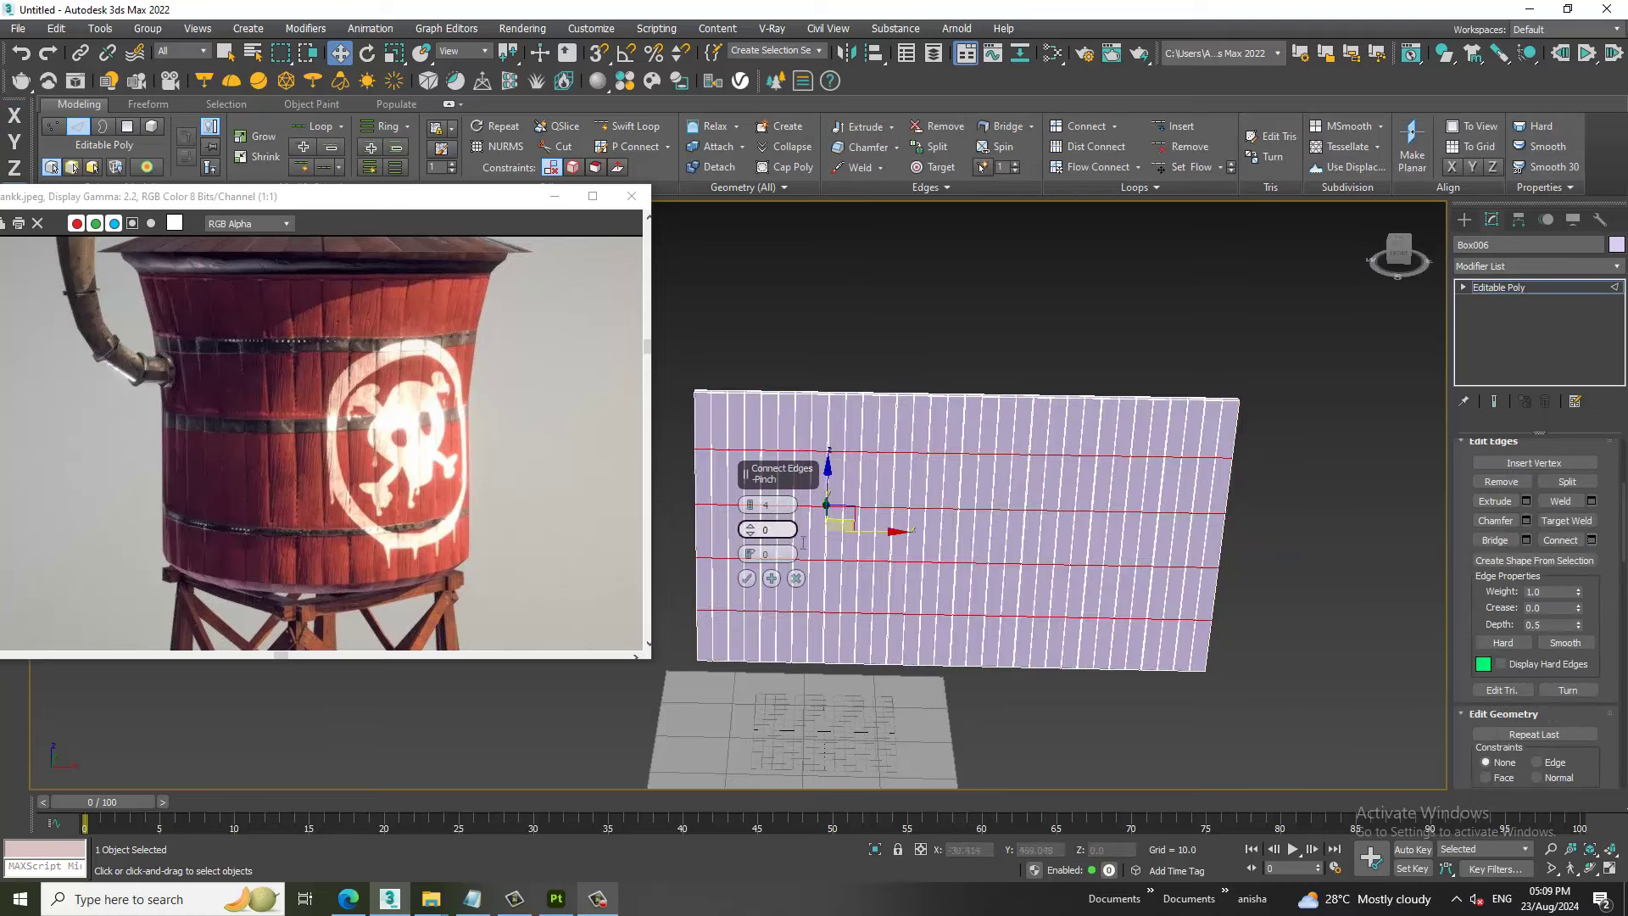
{"action": "left_click_drag", "start_coordinate": [750, 505], "coordinate": [755, 491]}
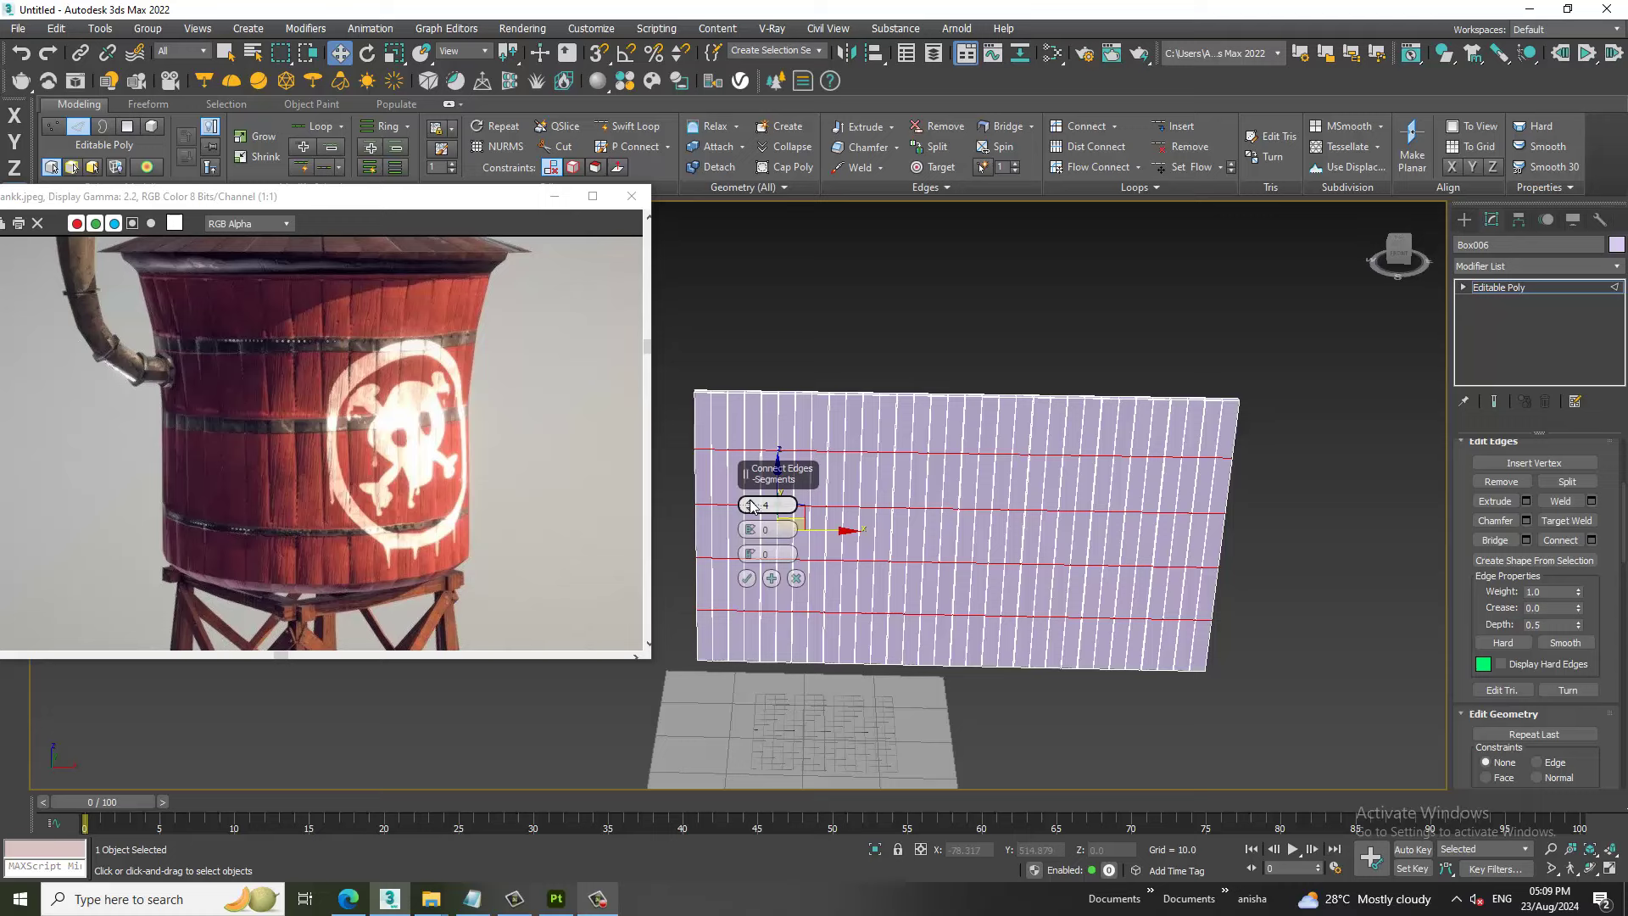
{"action": "left_click", "coordinate": [747, 579]}
{"action": "mouse_move", "coordinate": [891, 559]}
{"action": "middle_mouse_down", "text": "alt"}
{"action": "mouse_move", "coordinate": [1271, 537]}
{"action": "mouse_move", "coordinate": [1550, 257]}
{"action": "middle_mouse_up", "text": "alt"}
{"action": "left_click", "coordinate": [1554, 286]}
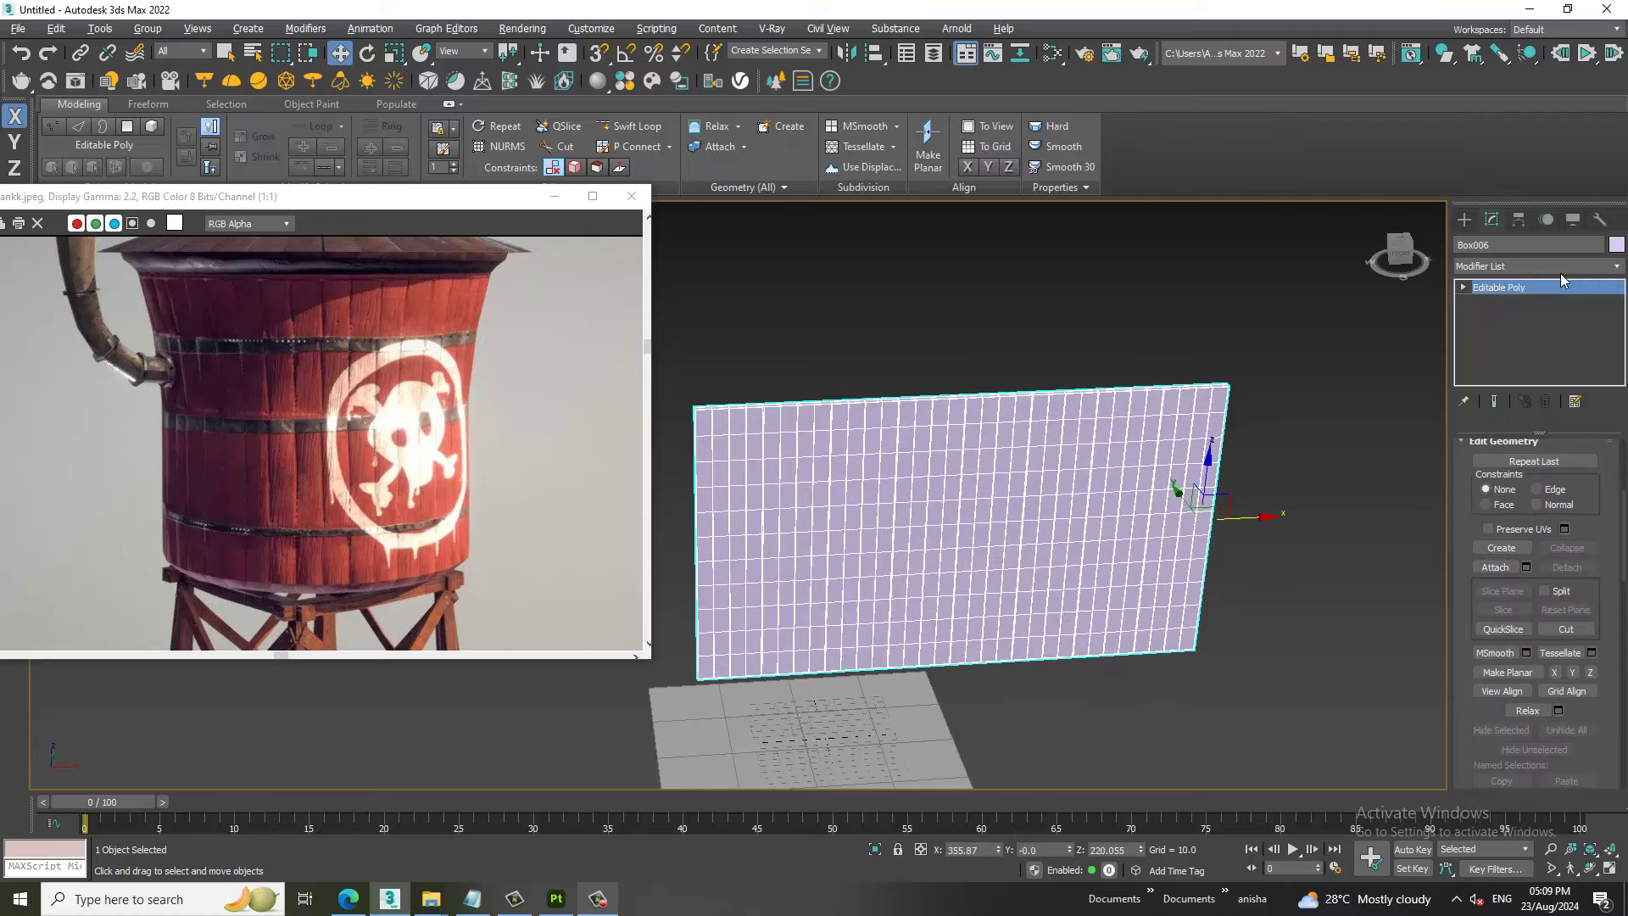
{"action": "key", "text": "b"}
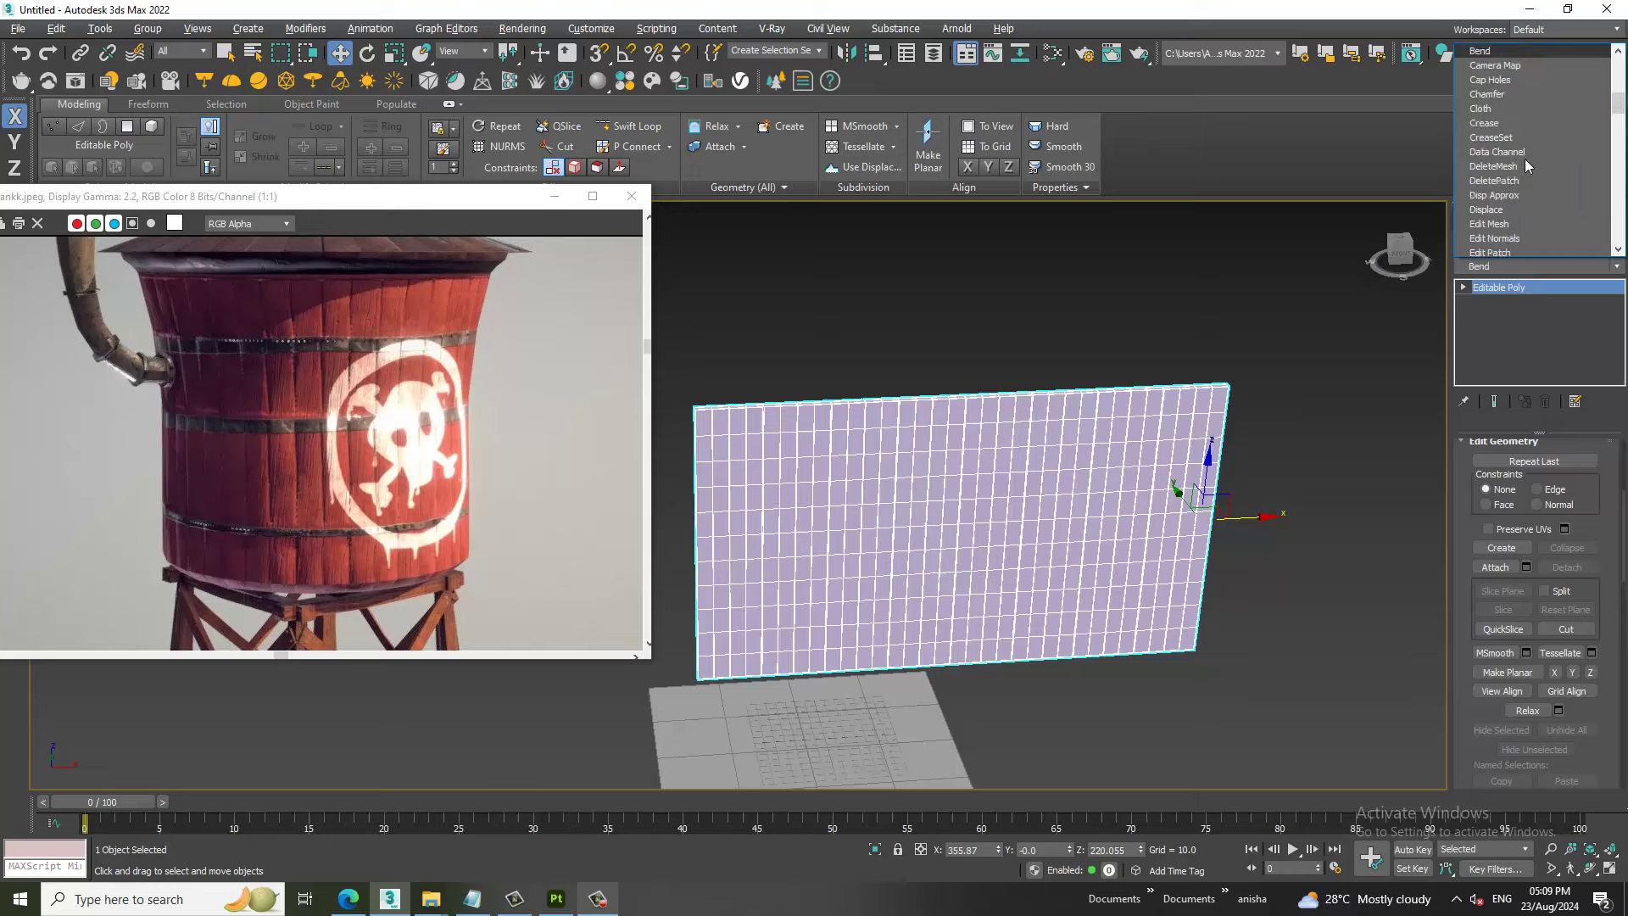
{"action": "left_click", "coordinate": [1528, 51]}
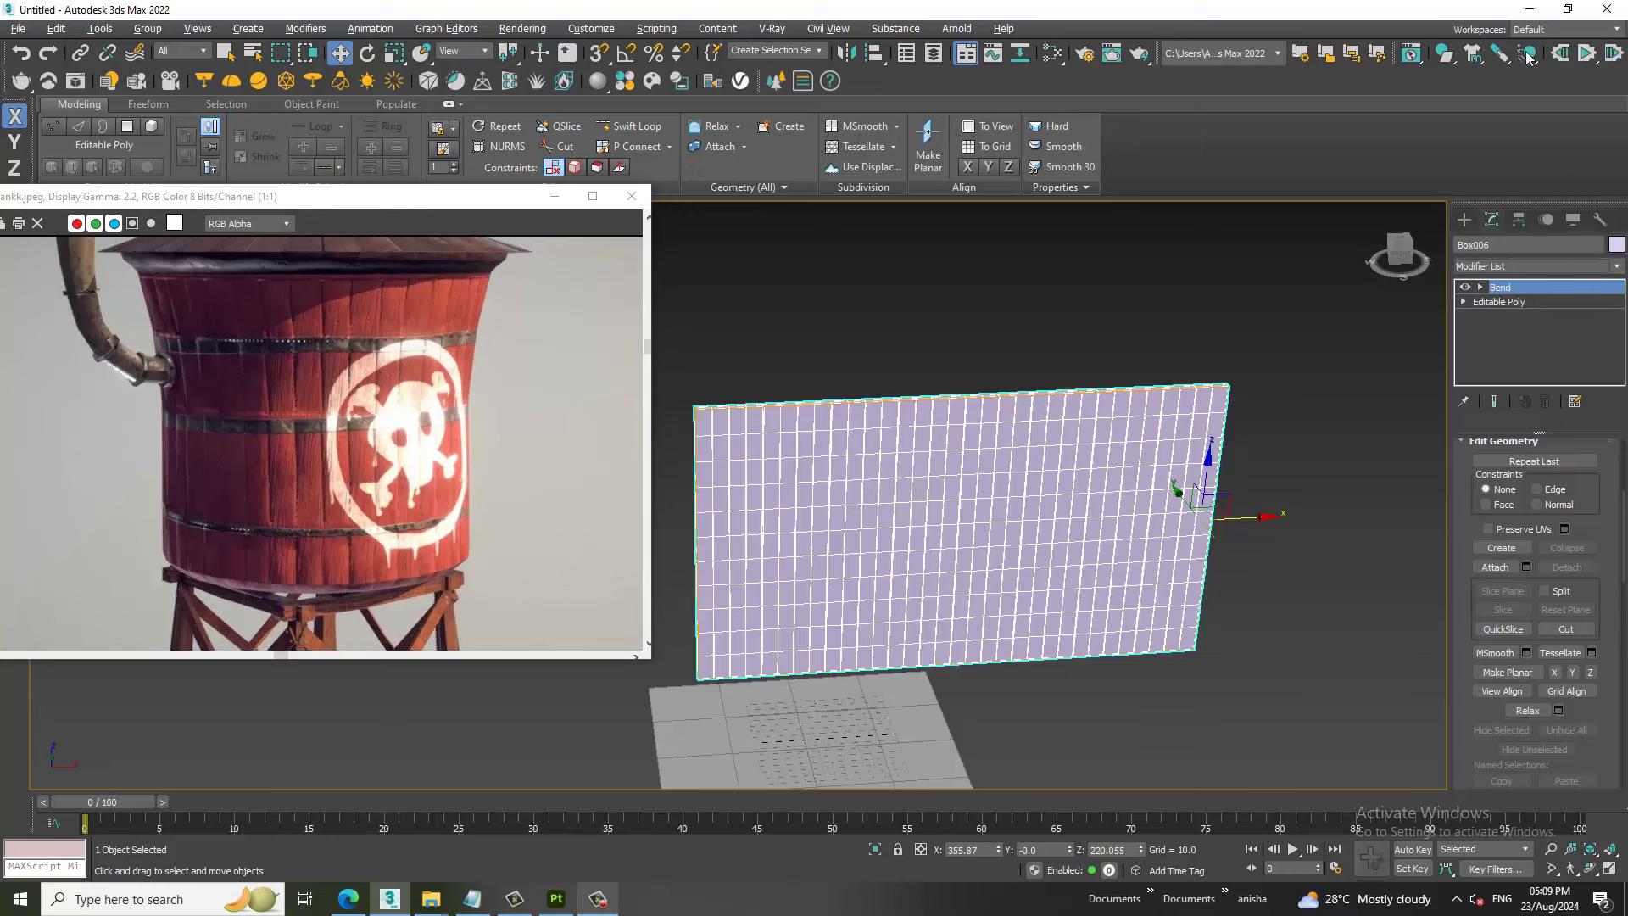
{"action": "left_click_drag", "start_coordinate": [1582, 483], "coordinate": [1539, 560]}
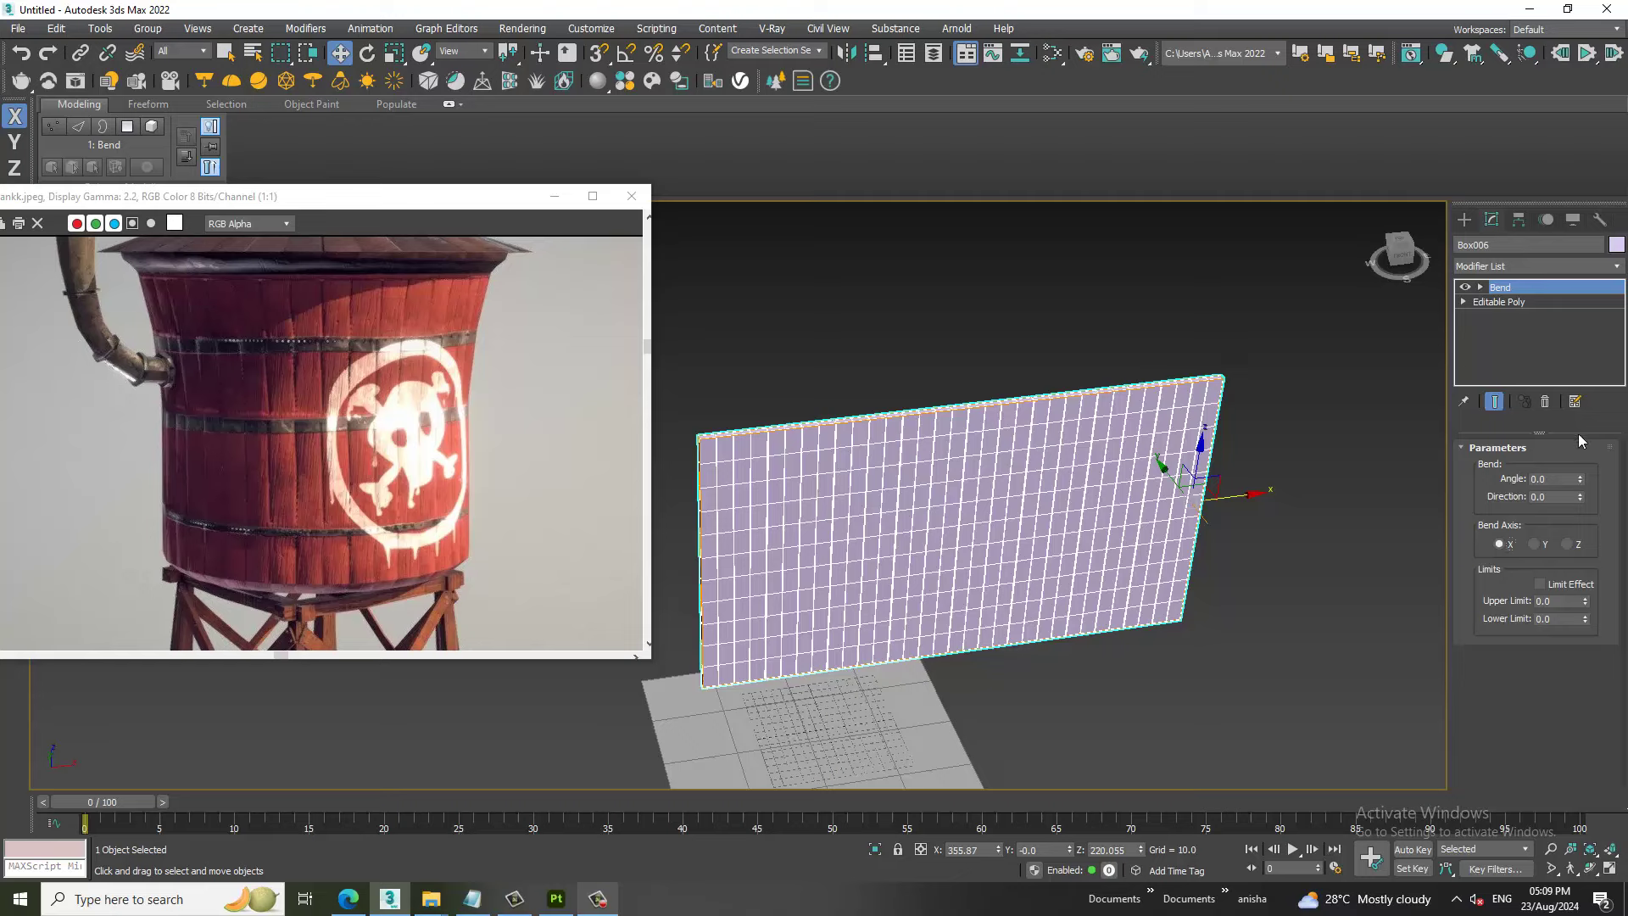
{"action": "mouse_move", "coordinate": [1583, 484]}
{"action": "left_mouse_down"}
{"action": "mouse_move", "coordinate": [1420, 869]}
{"action": "mouse_move", "coordinate": [1344, 752]}
{"action": "left_mouse_up"}
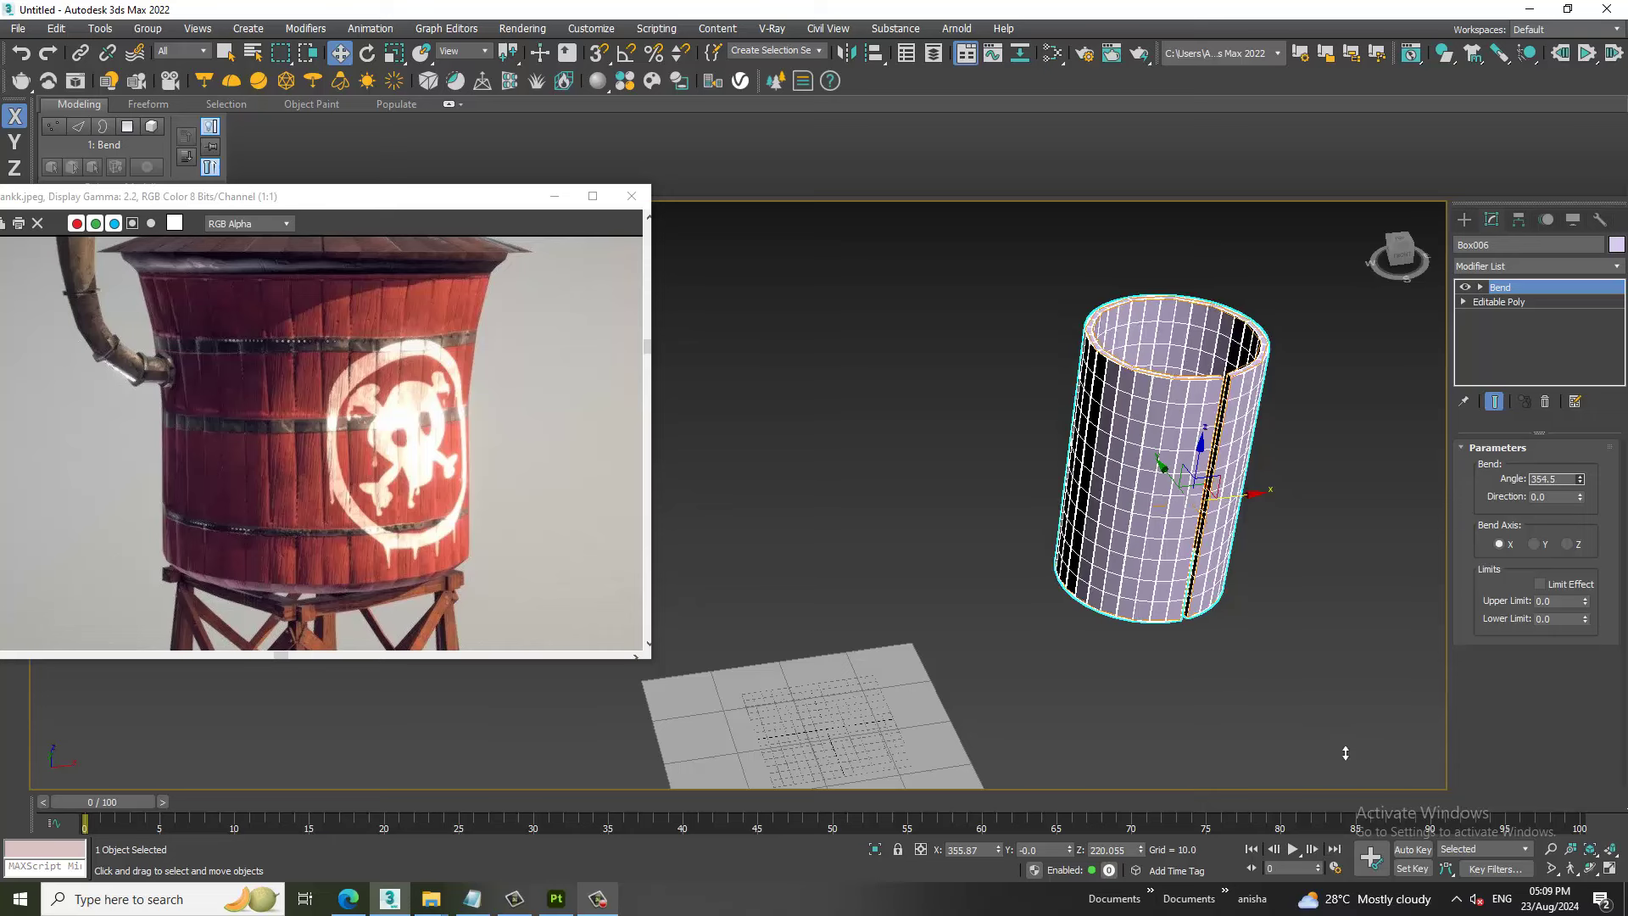
{"action": "left_click", "coordinate": [1545, 402]}
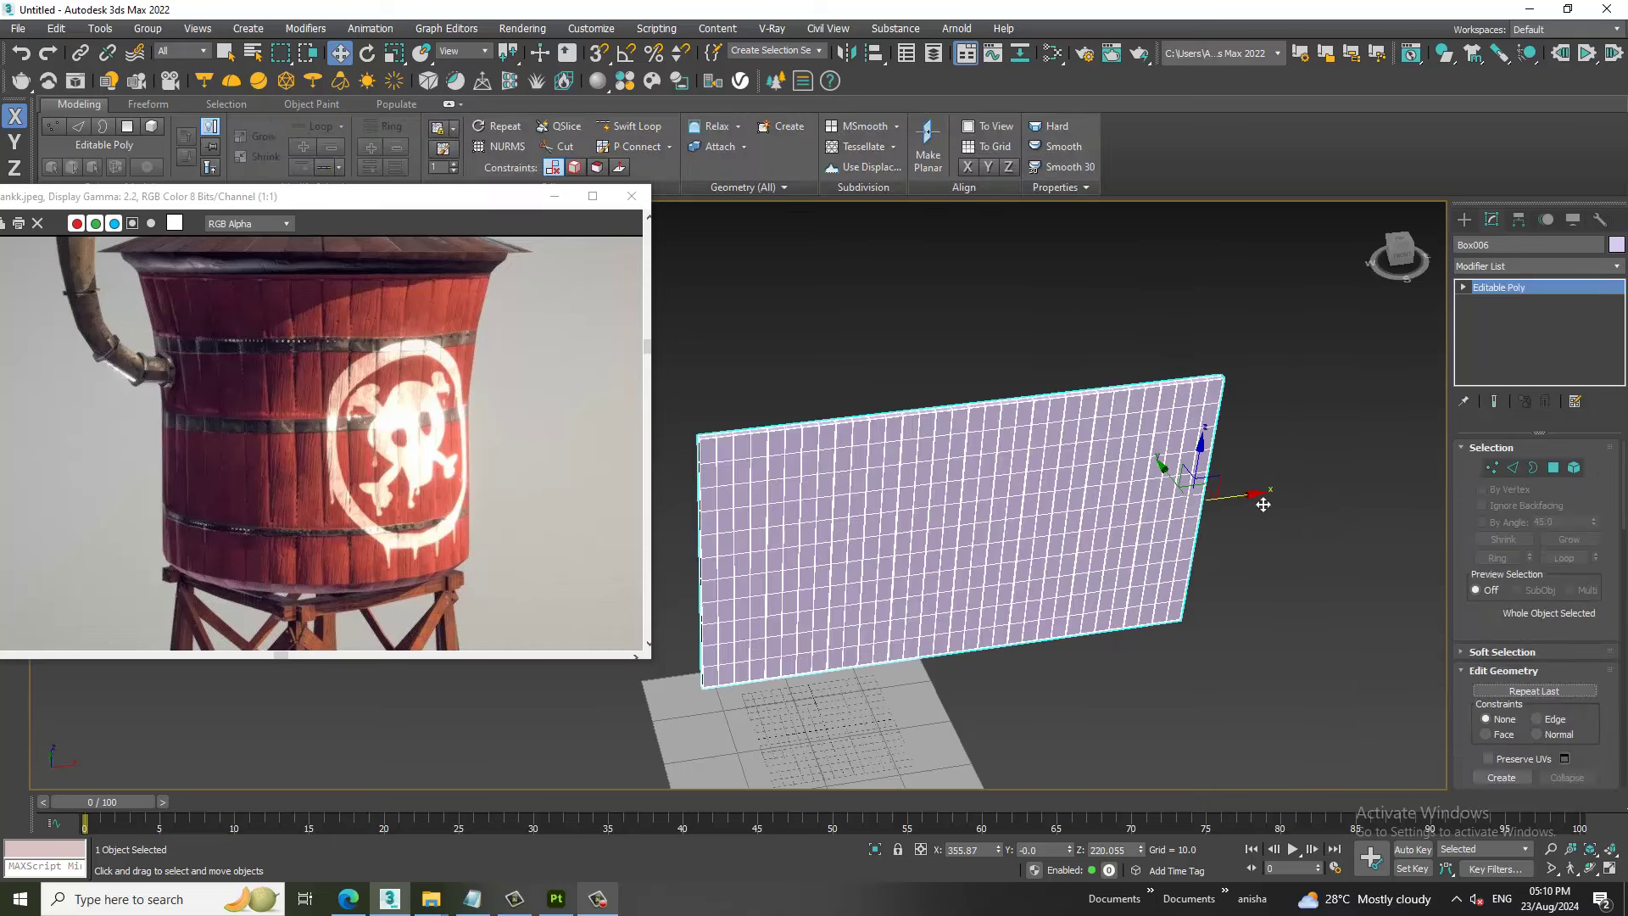
Undo the edge loops and Shift-drag the plank plane along X to clone it as Box007.
{"action": "key", "text": "ctrl+z"}
{"action": "key", "text": "ctrl+z"}
{"action": "key", "text": "ctrl+z"}
{"action": "key", "text": "ctrl+z"}
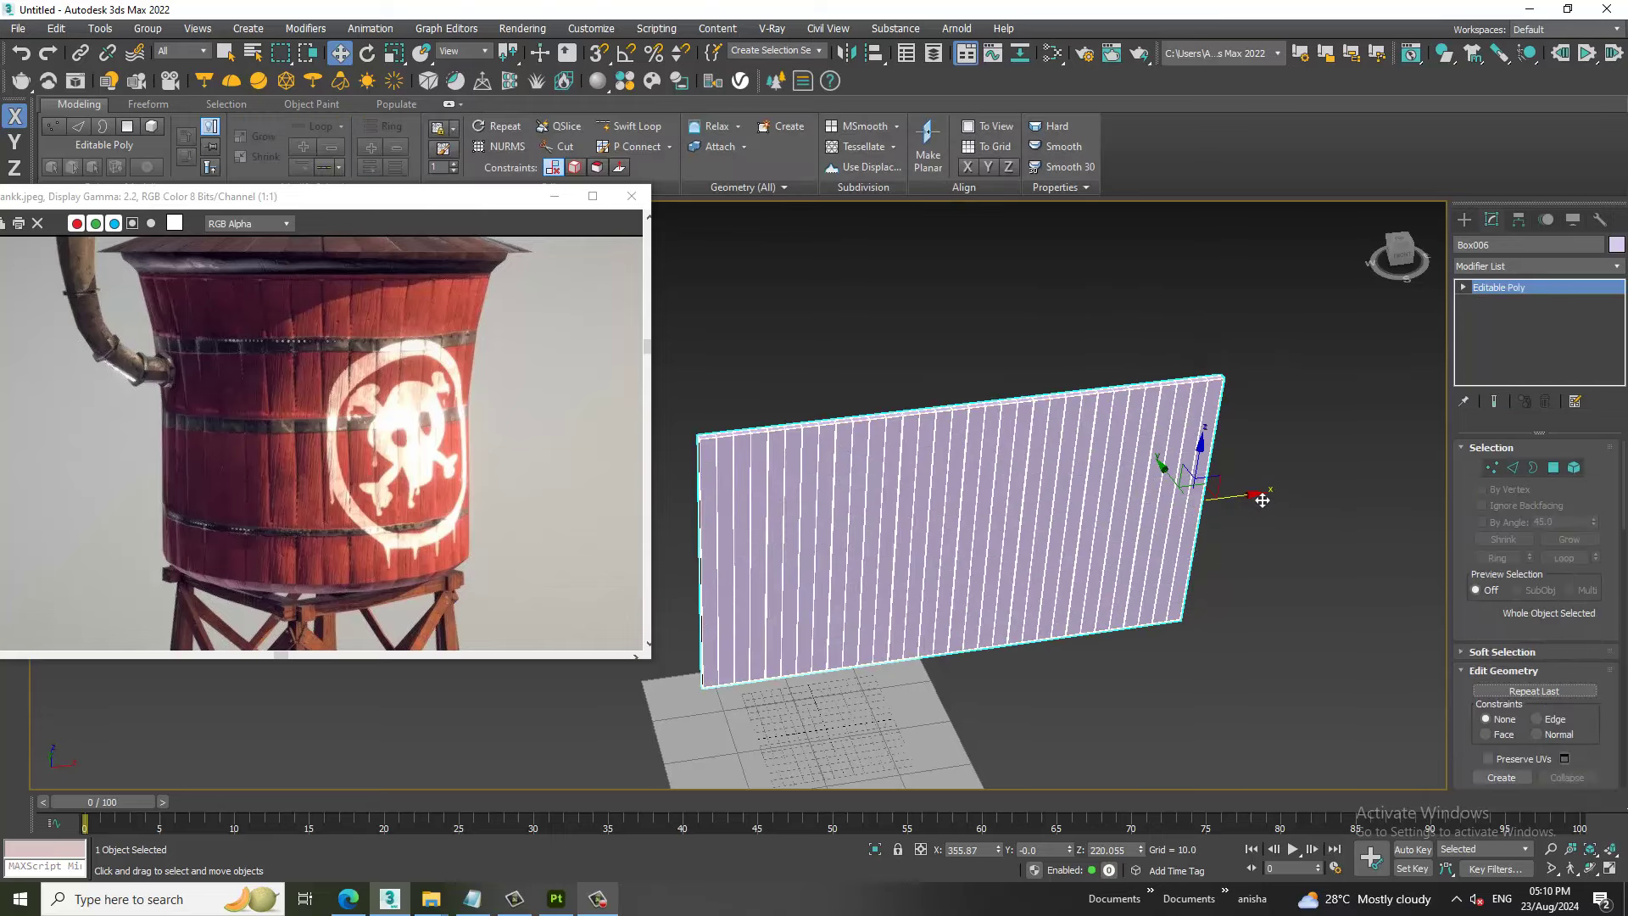
{"action": "middle_click_drag", "start_coordinate": [1219, 581], "coordinate": [997, 574], "text": "alt"}
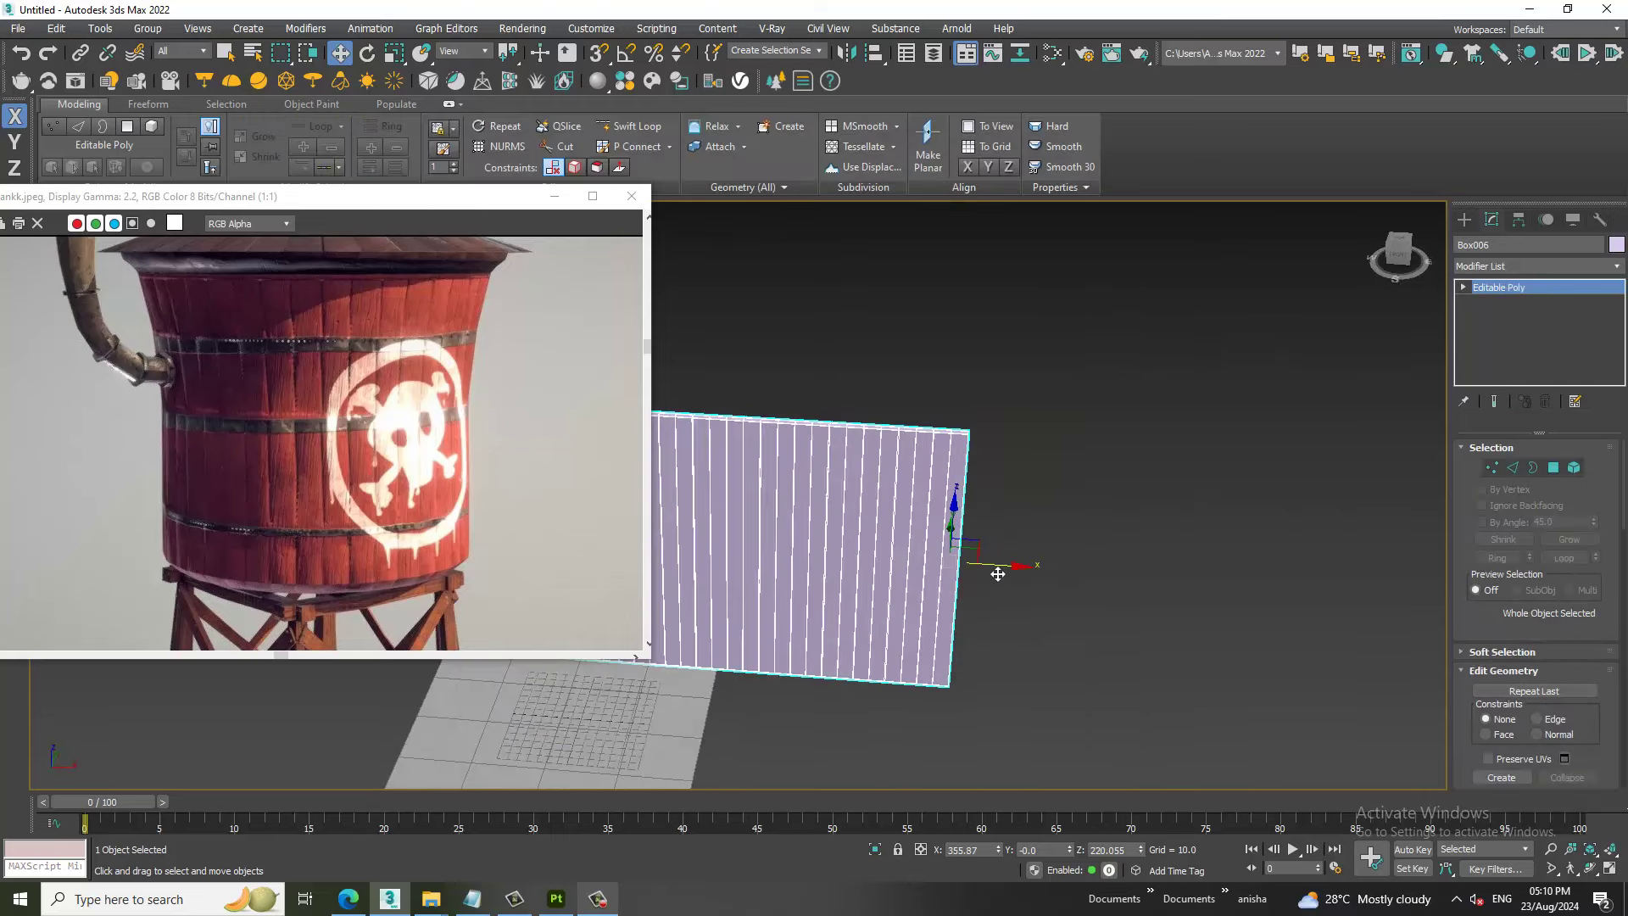
{"action": "left_click_drag", "start_coordinate": [1417, 588], "coordinate": [1558, 591], "text": "shift"}
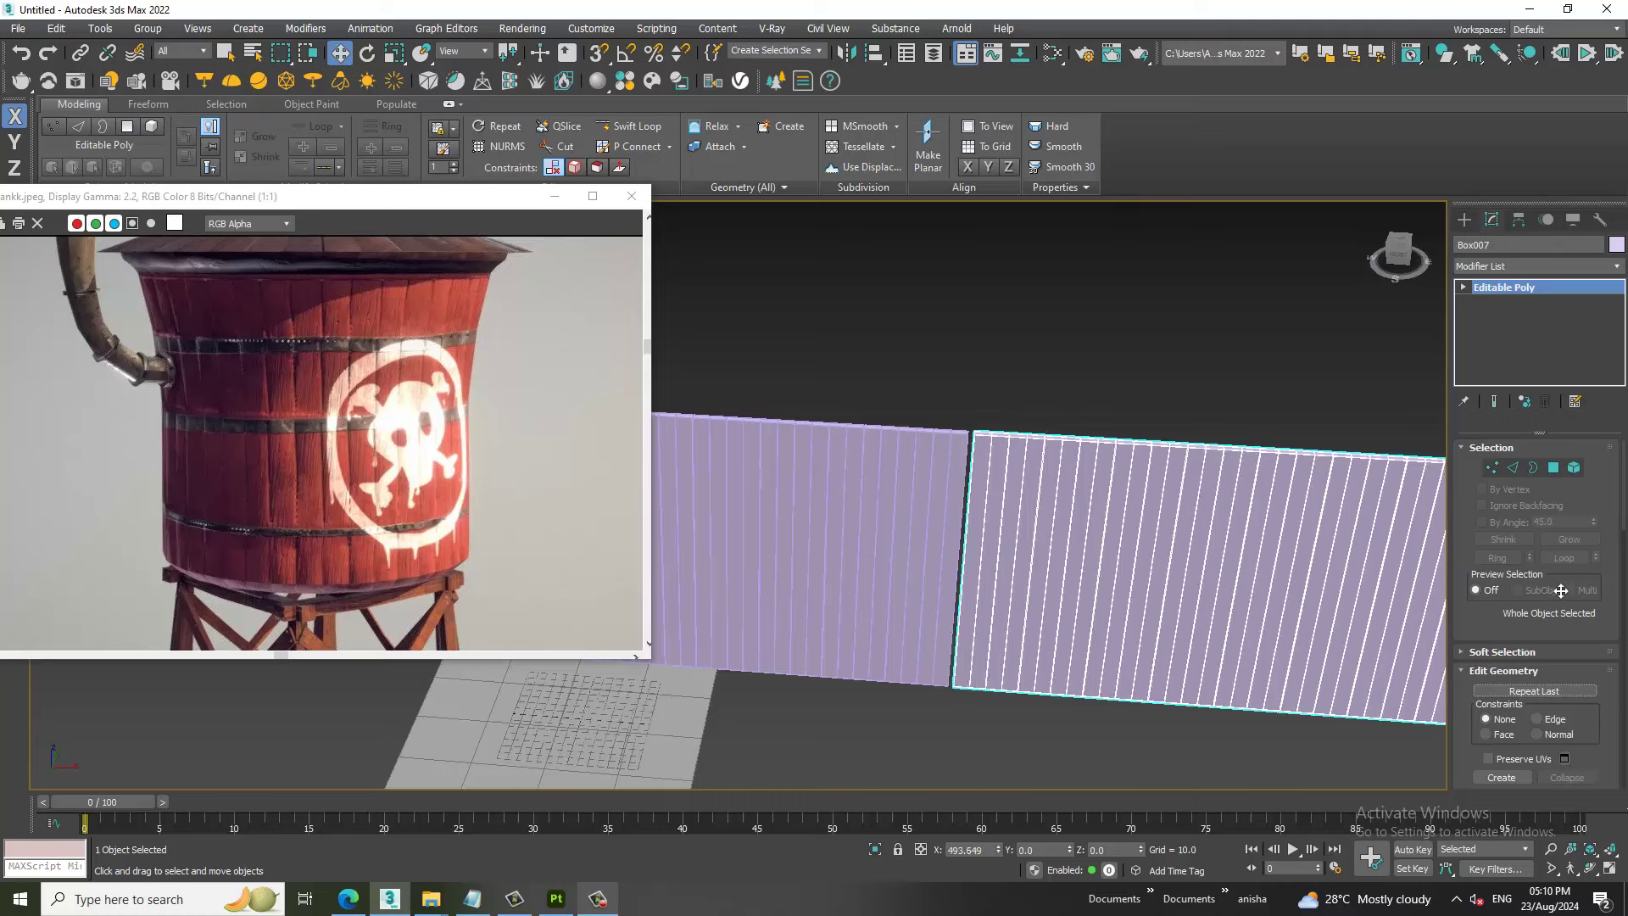
{"action": "left_click_drag", "start_coordinate": [1559, 591], "coordinate": [1557, 591], "text": "shift"}
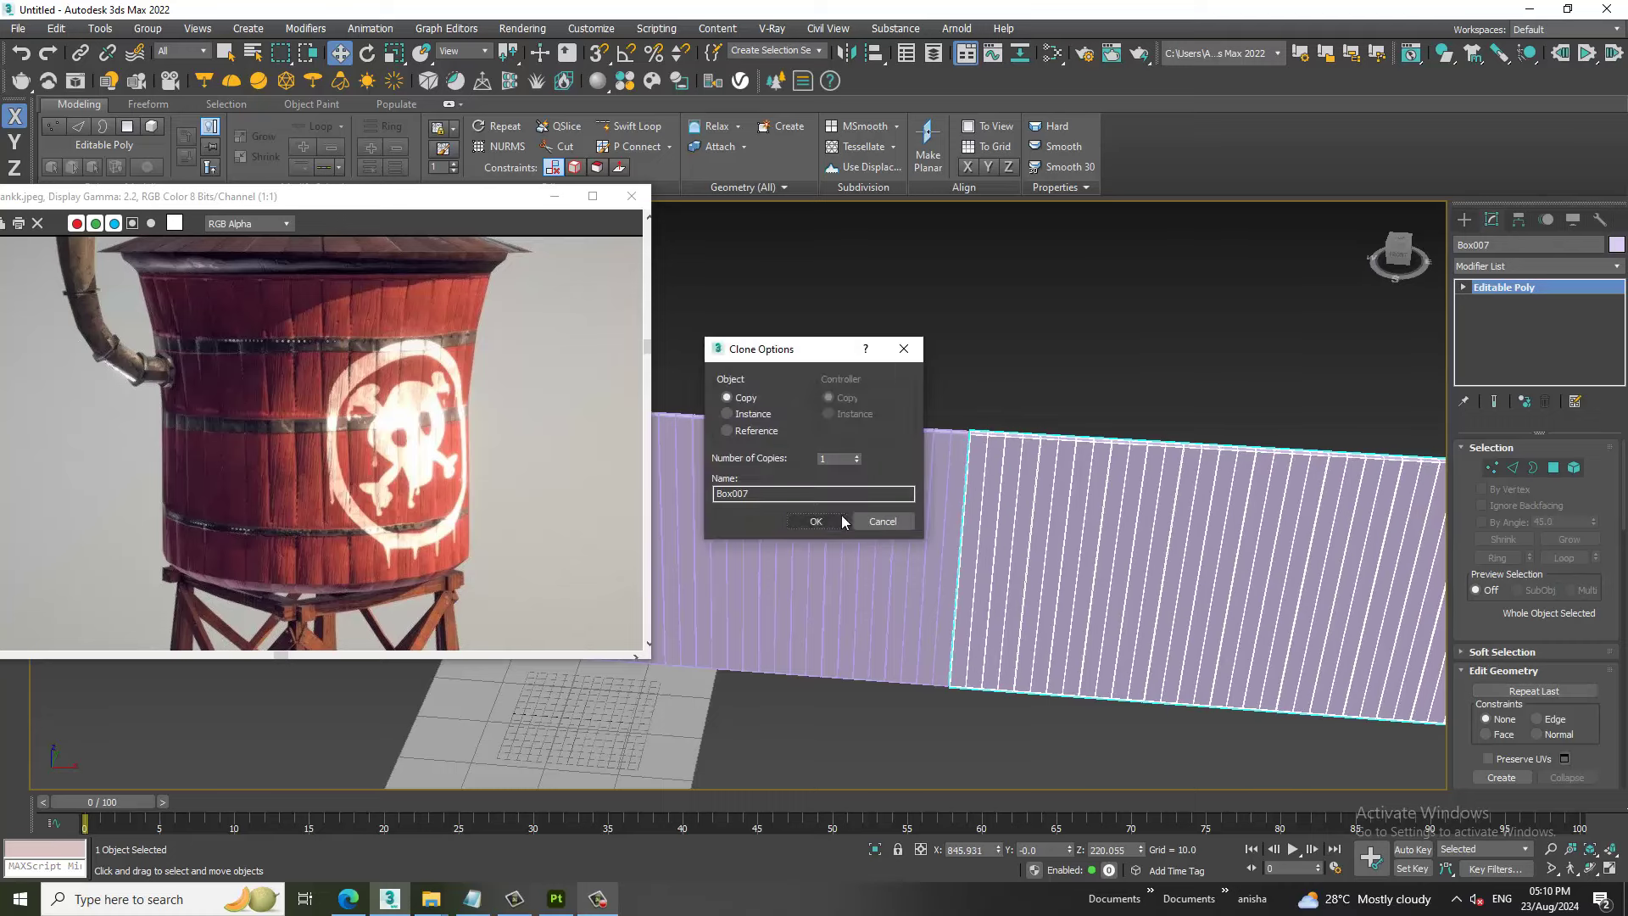
{"action": "key", "text": "Return"}
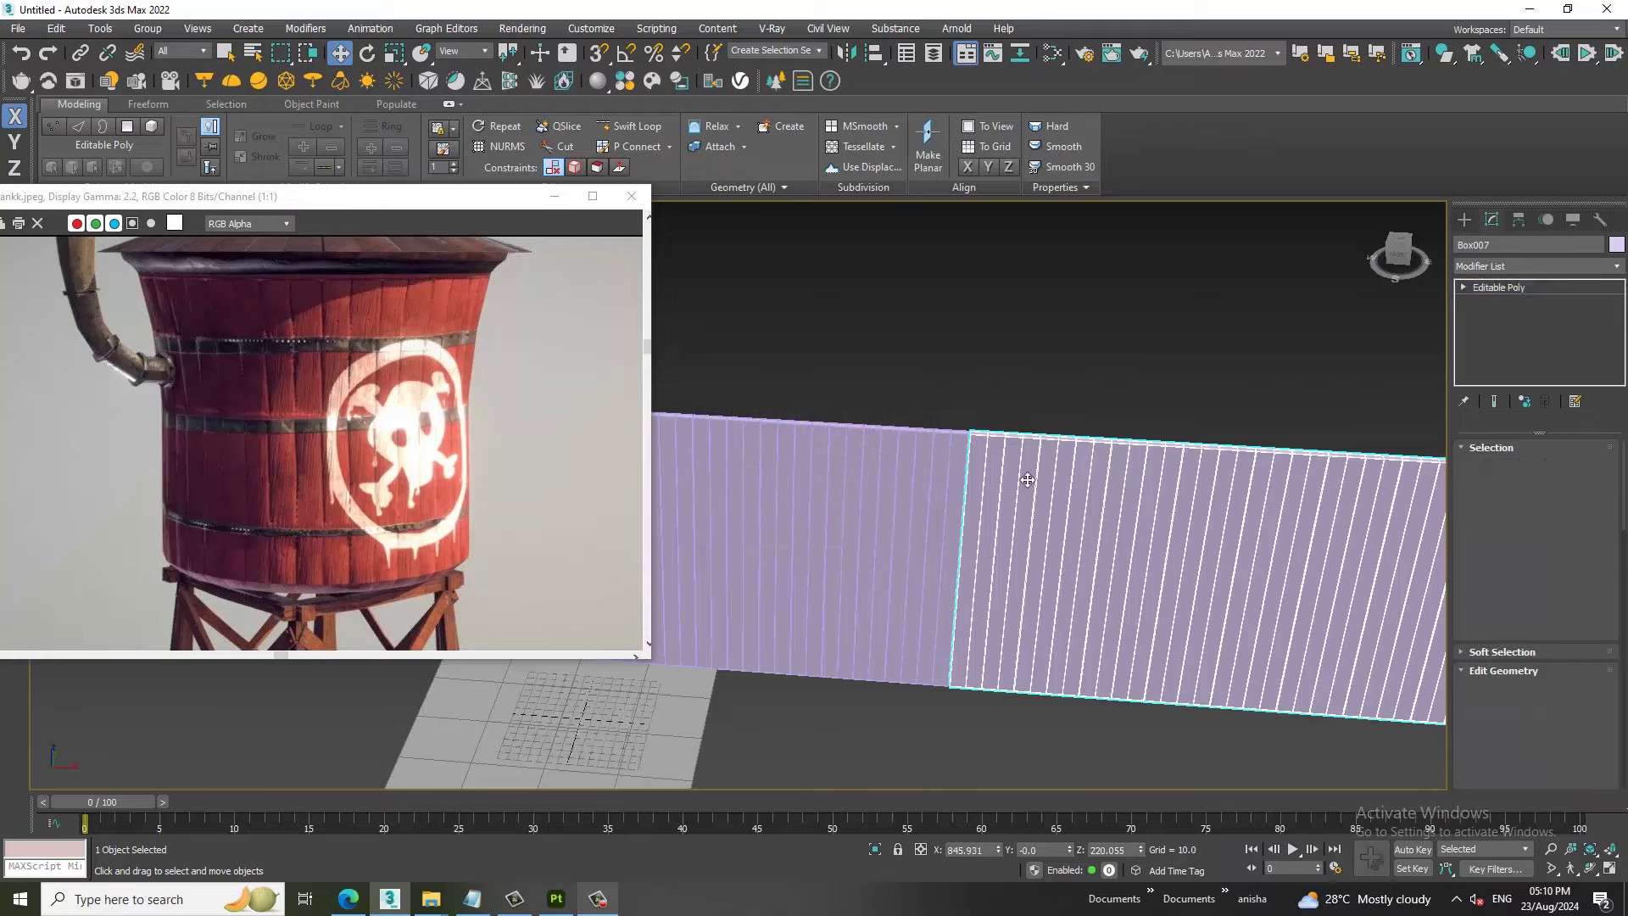
Move Box007's pivot to its left end using Affect Pivot Only.
{"action": "mouse_move", "coordinate": [1035, 531]}
{"action": "middle_mouse_down", "text": "alt"}
{"action": "mouse_move", "coordinate": [1000, 507]}
{"action": "mouse_move", "coordinate": [1054, 531]}
{"action": "middle_mouse_up", "text": "alt"}
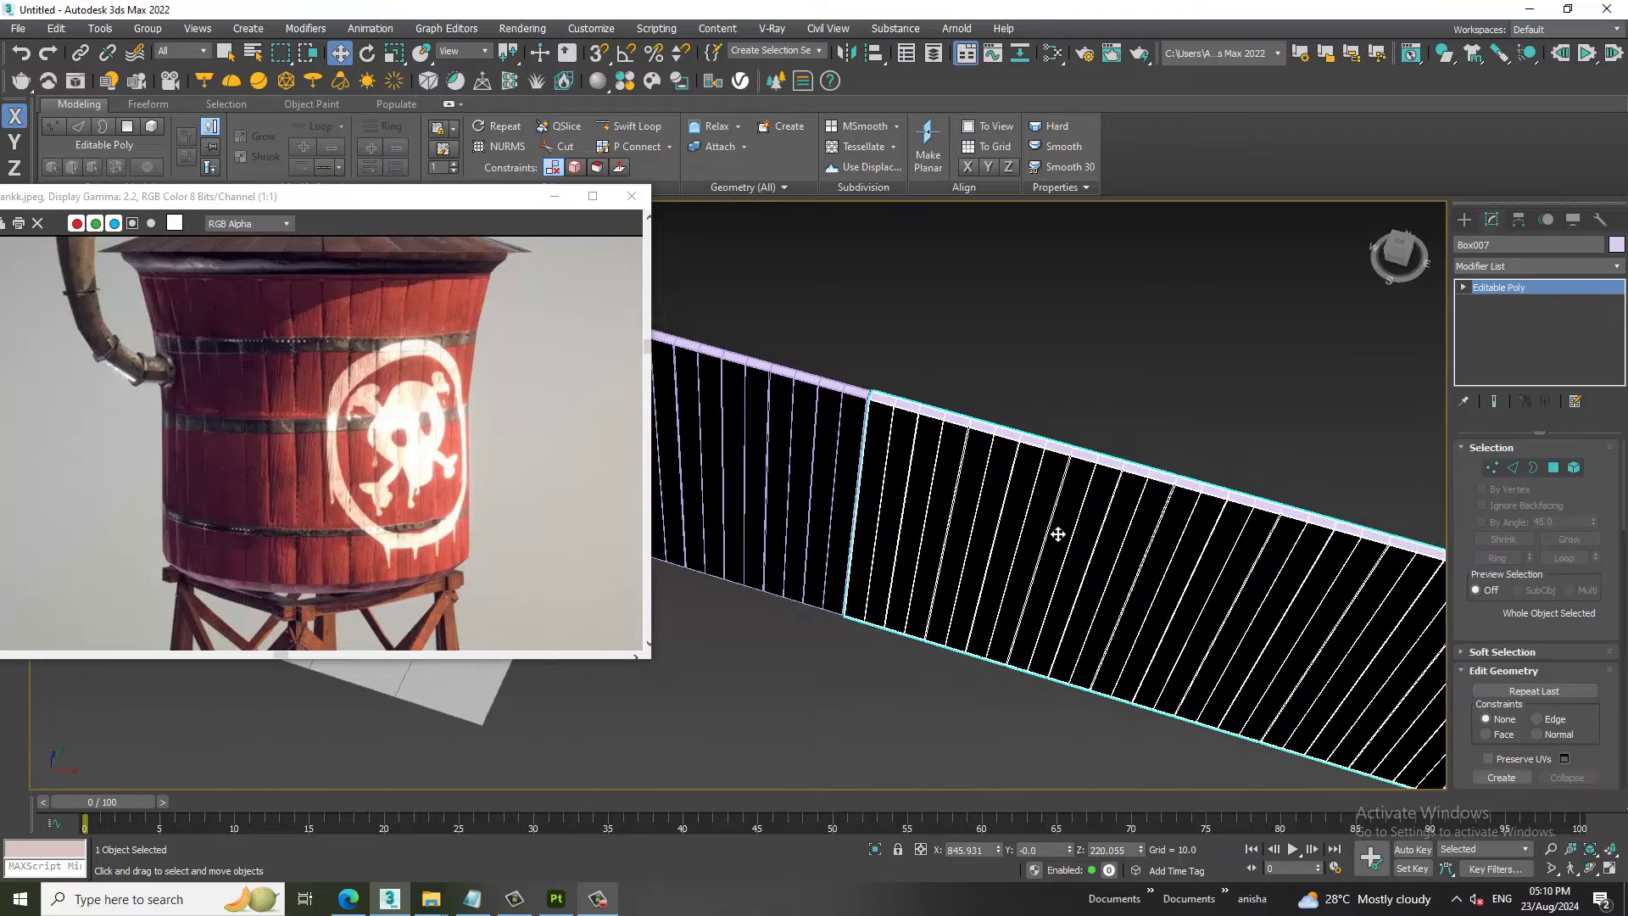
{"action": "left_click", "coordinate": [1519, 219]}
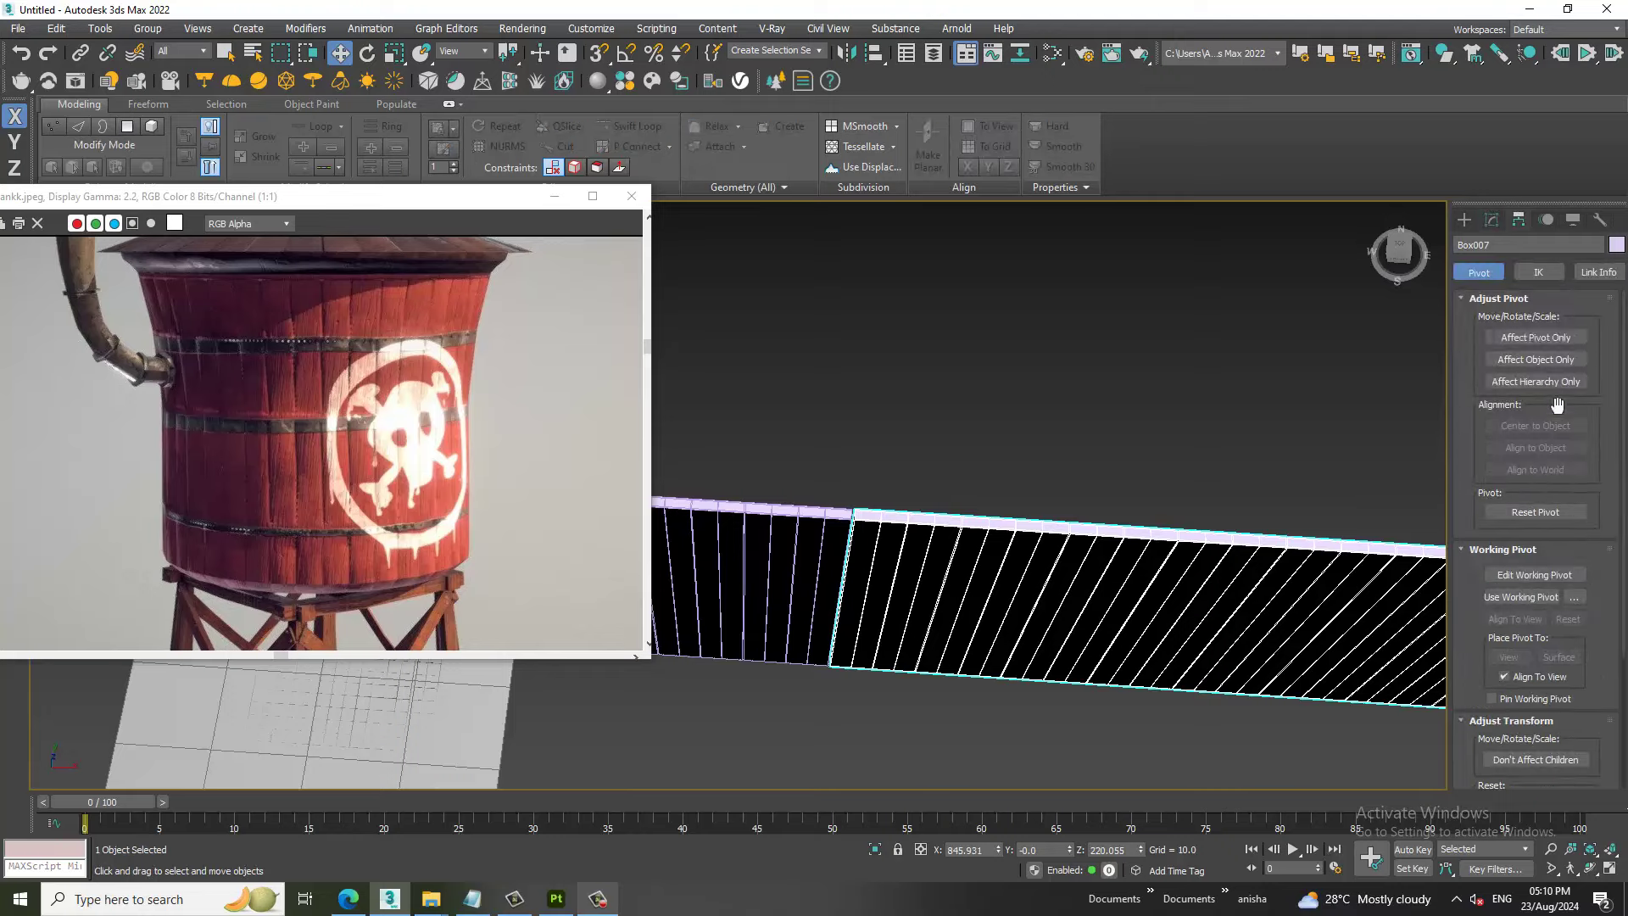
{"action": "left_click", "coordinate": [1536, 338]}
{"action": "middle_click_drag", "start_coordinate": [1052, 484], "coordinate": [1027, 451]}
{"action": "left_click_drag", "start_coordinate": [1319, 574], "coordinate": [865, 549]}
{"action": "scroll", "coordinate": [721, 508], "scroll_direction": "up", "scroll_amount": 3}
{"action": "scroll", "coordinate": [721, 509], "scroll_direction": "up", "scroll_amount": 2}
{"action": "left_click", "coordinate": [1536, 337]}
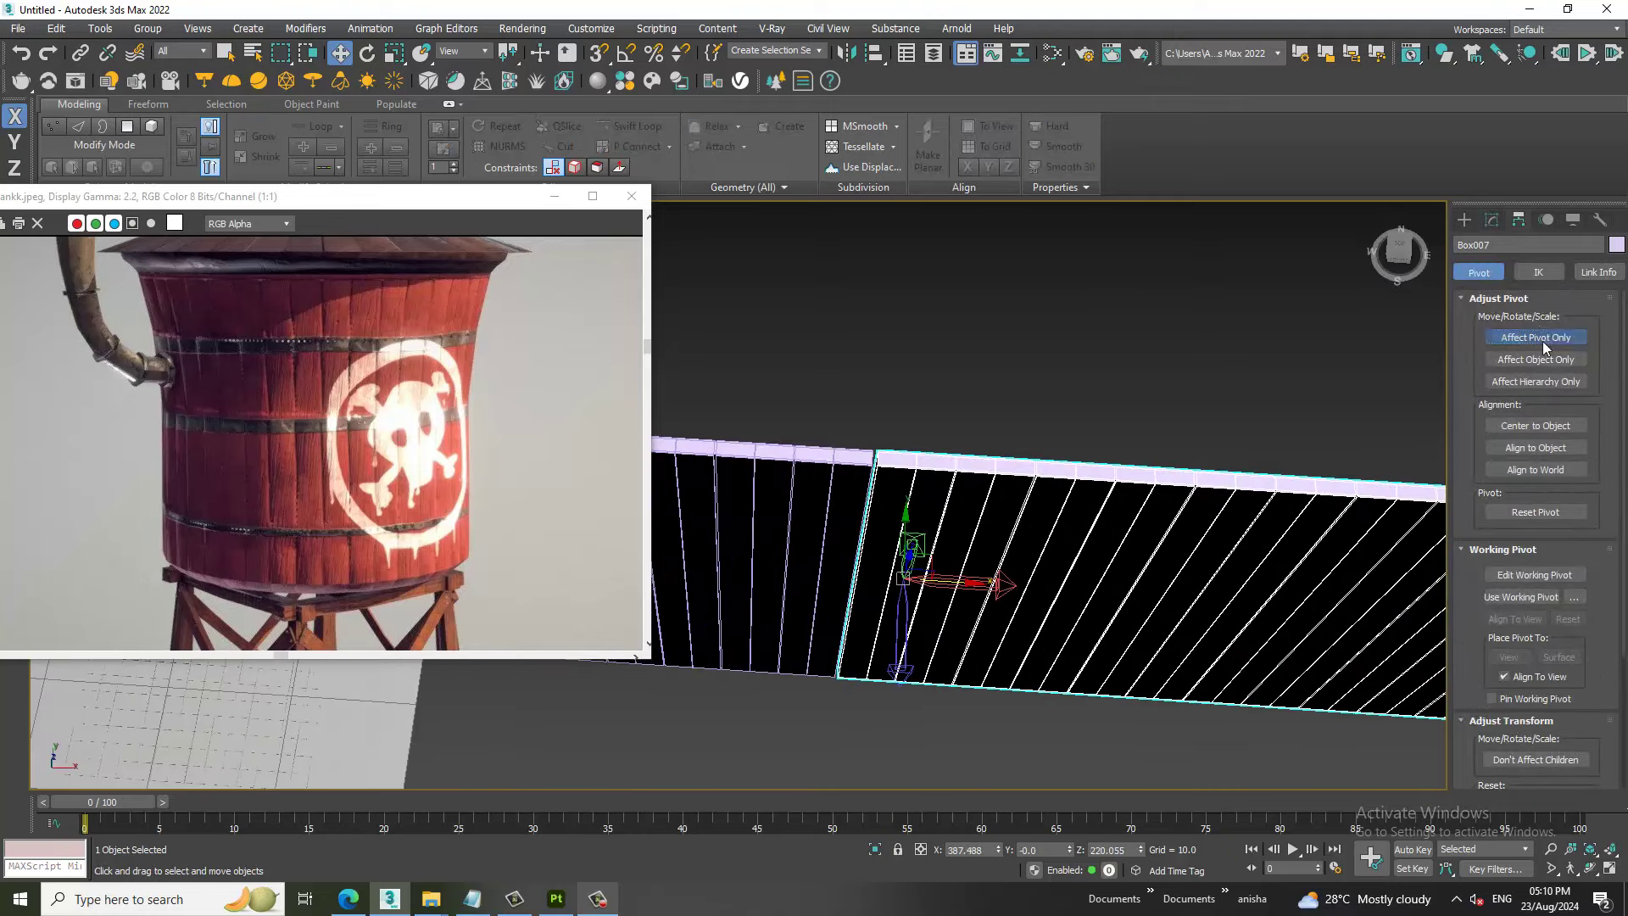
Nudge Box007 slightly left to close the gap with the original plane.
{"action": "scroll", "coordinate": [941, 594], "scroll_direction": "up", "scroll_amount": 2}
{"action": "scroll", "coordinate": [975, 636], "scroll_direction": "up", "scroll_amount": 3}
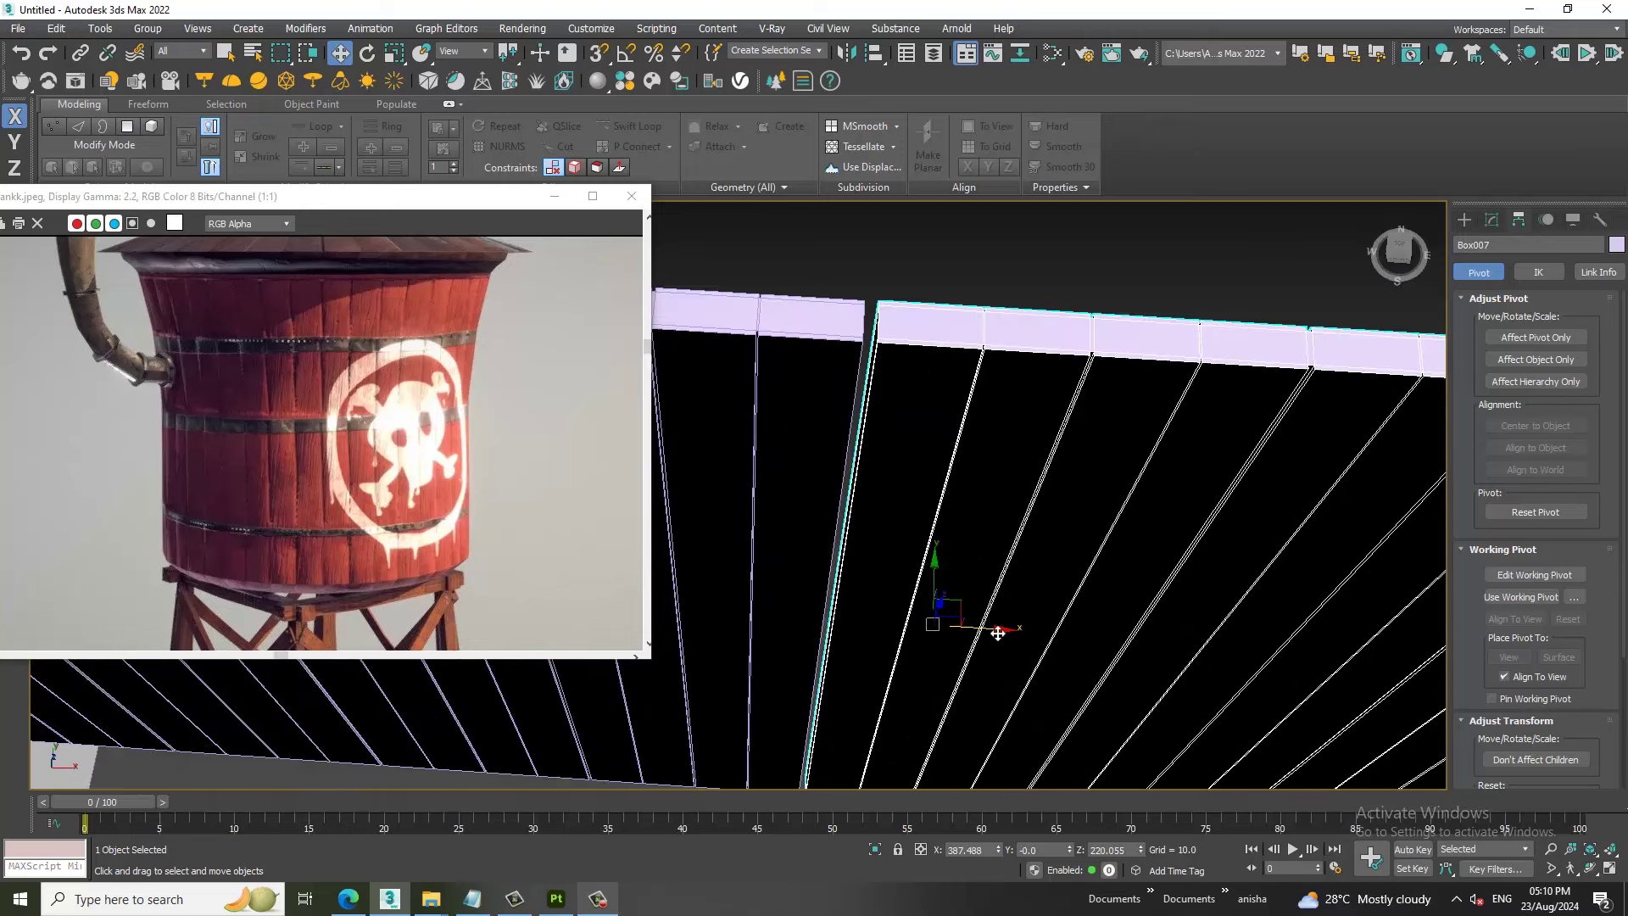
{"action": "left_click_drag", "start_coordinate": [999, 633], "coordinate": [991, 634]}
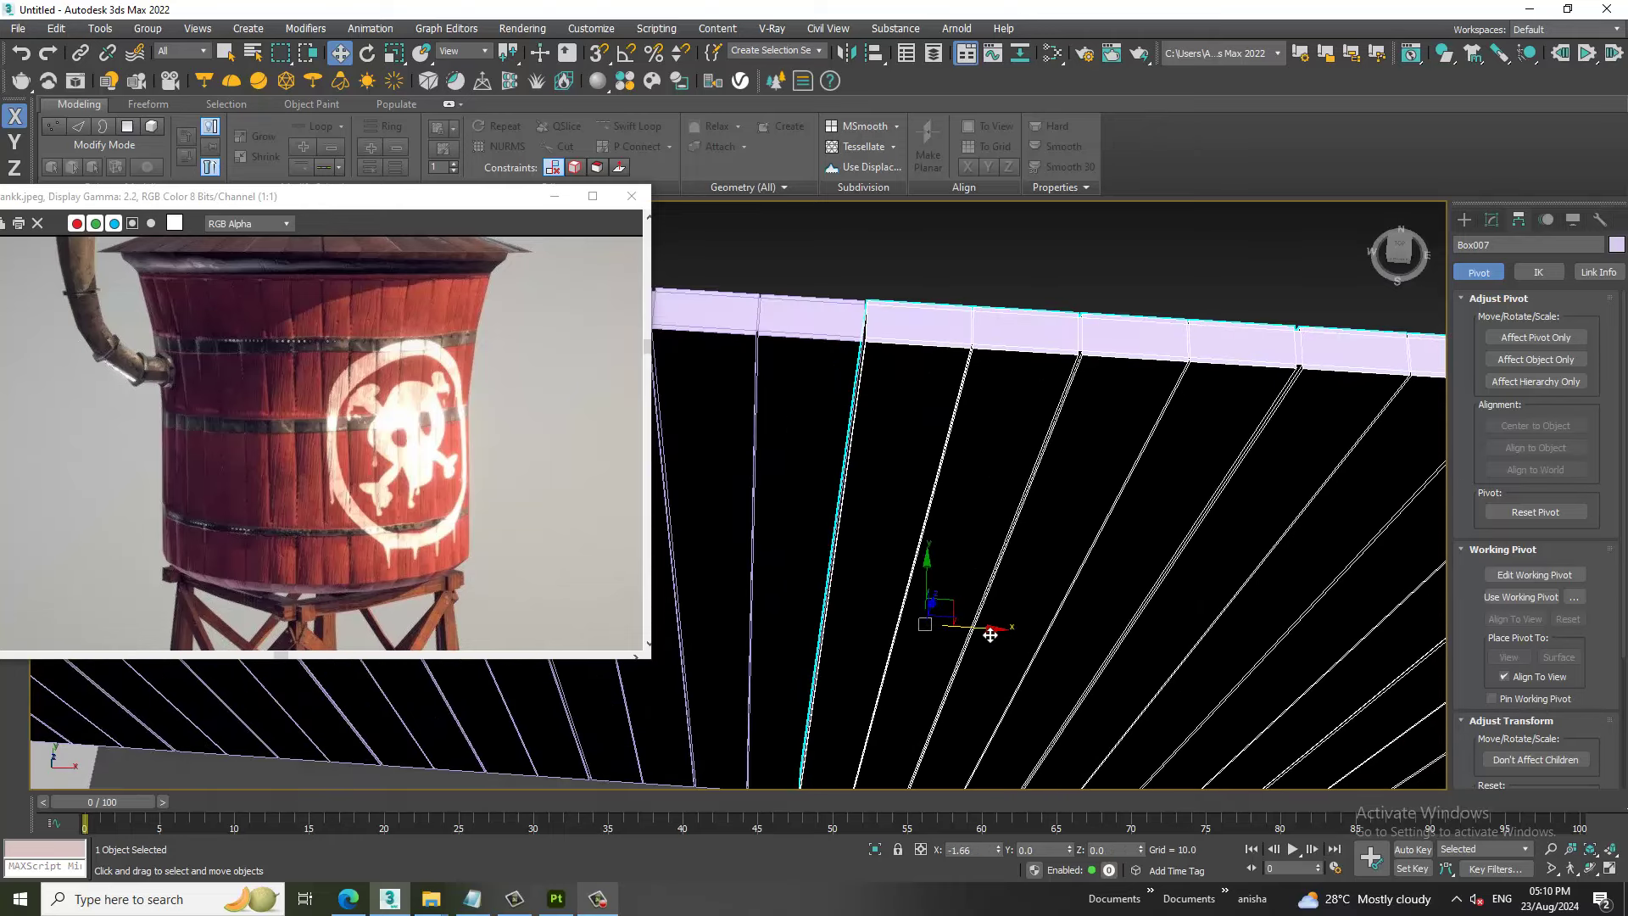
{"action": "middle_click_drag", "start_coordinate": [992, 628], "coordinate": [934, 552]}
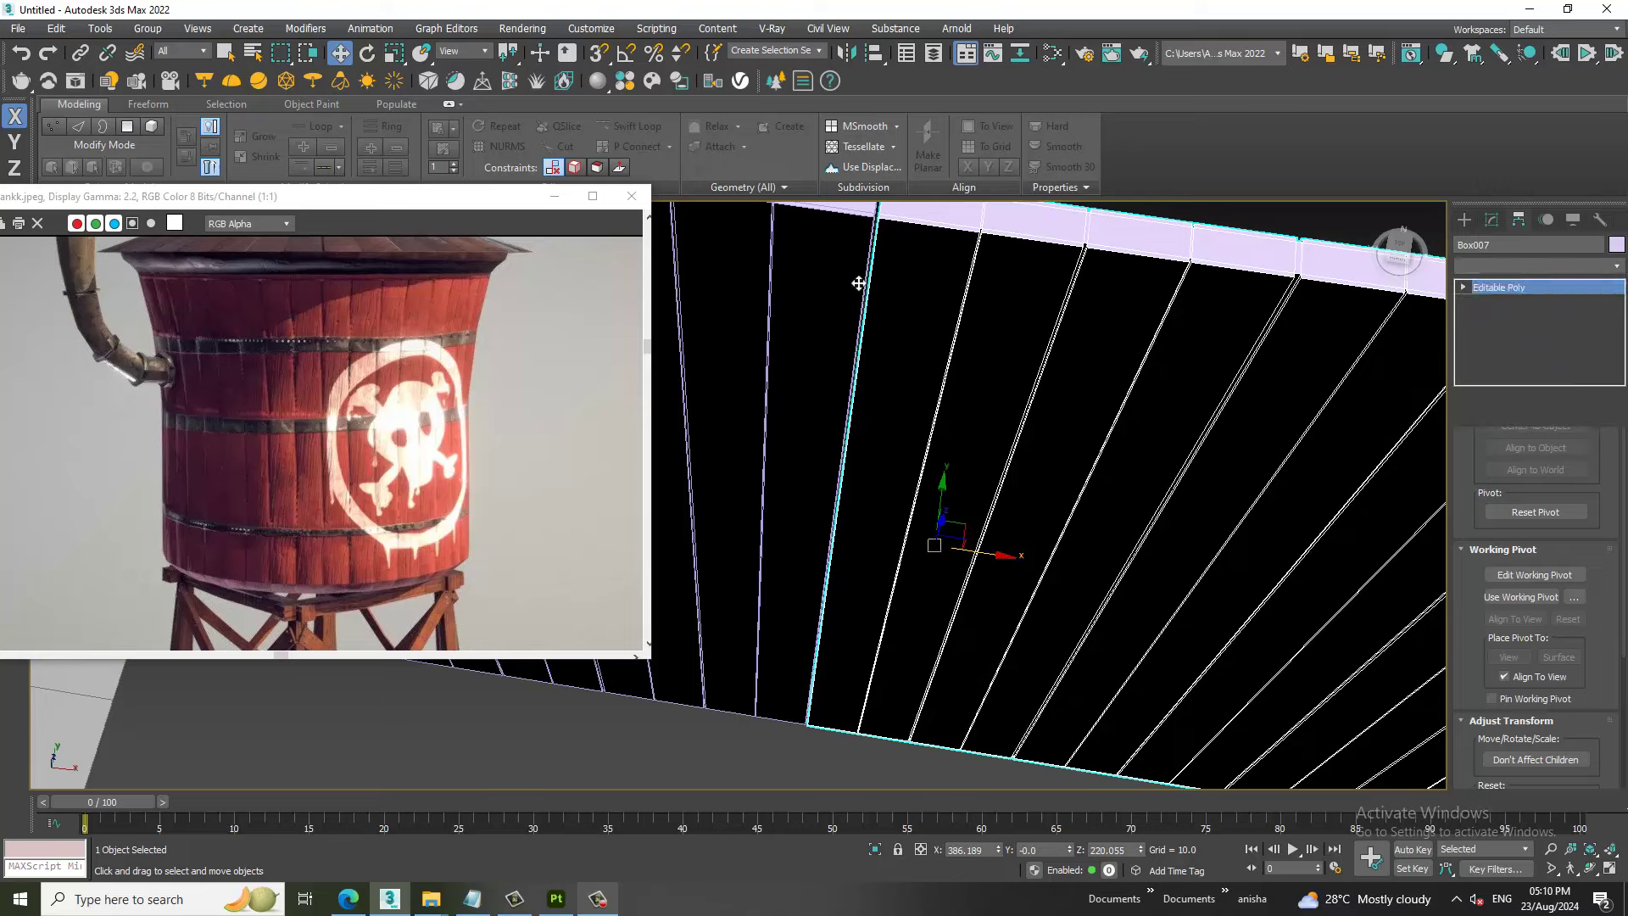
{"action": "key", "text": "4"}
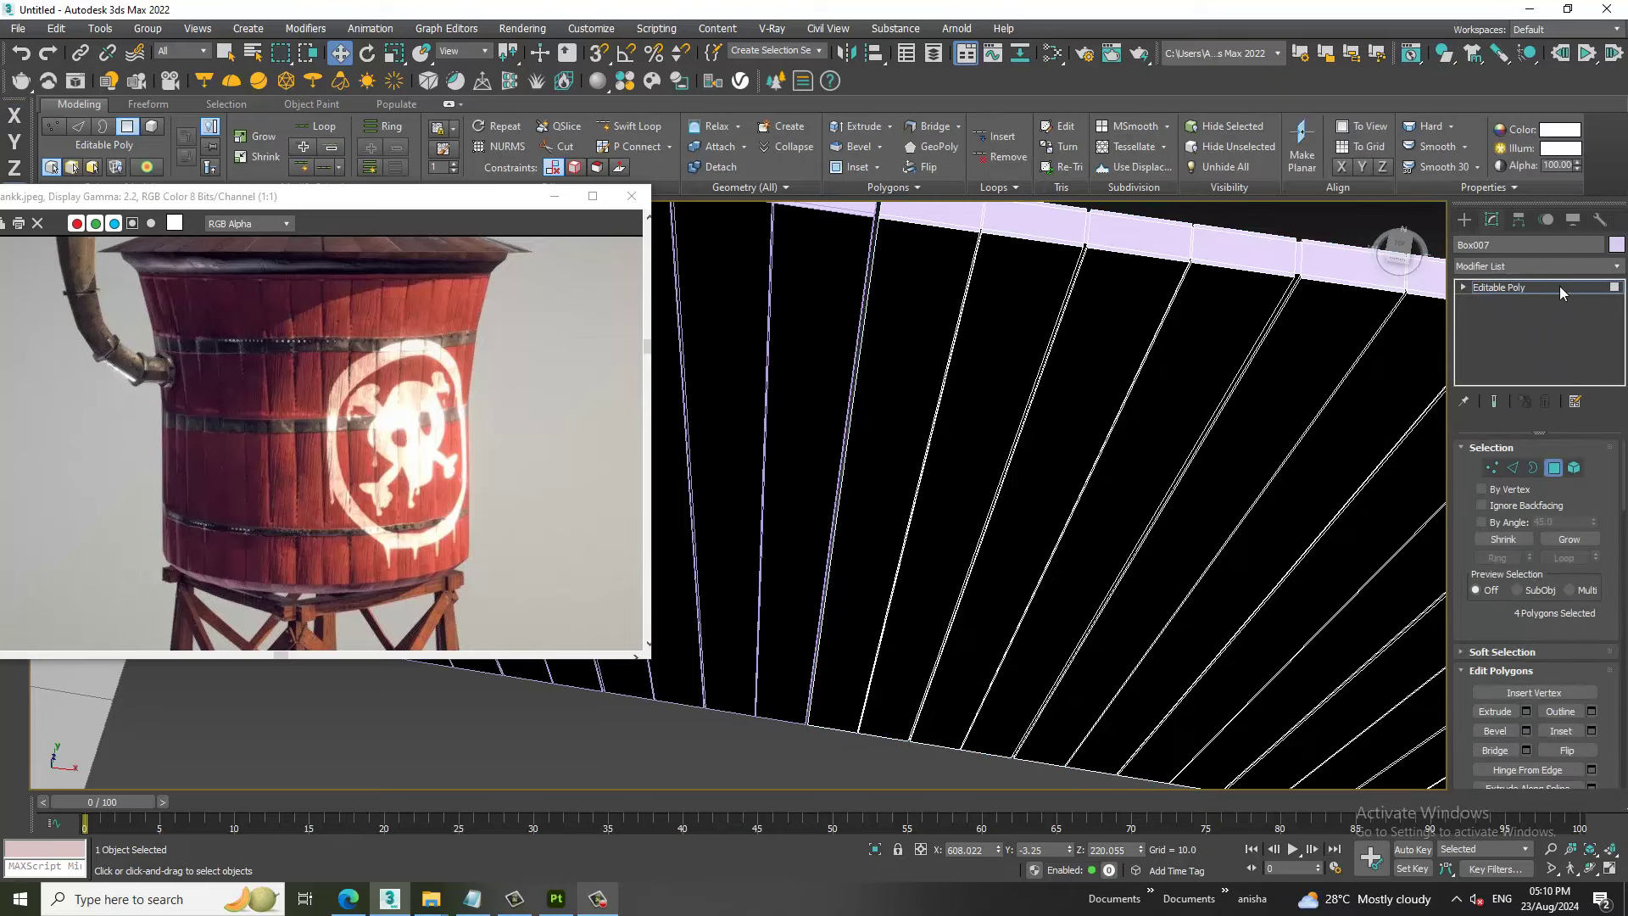
{"action": "left_click", "coordinate": [1560, 286]}
{"action": "scroll", "coordinate": [1526, 687], "scroll_direction": "down", "scroll_amount": 3}
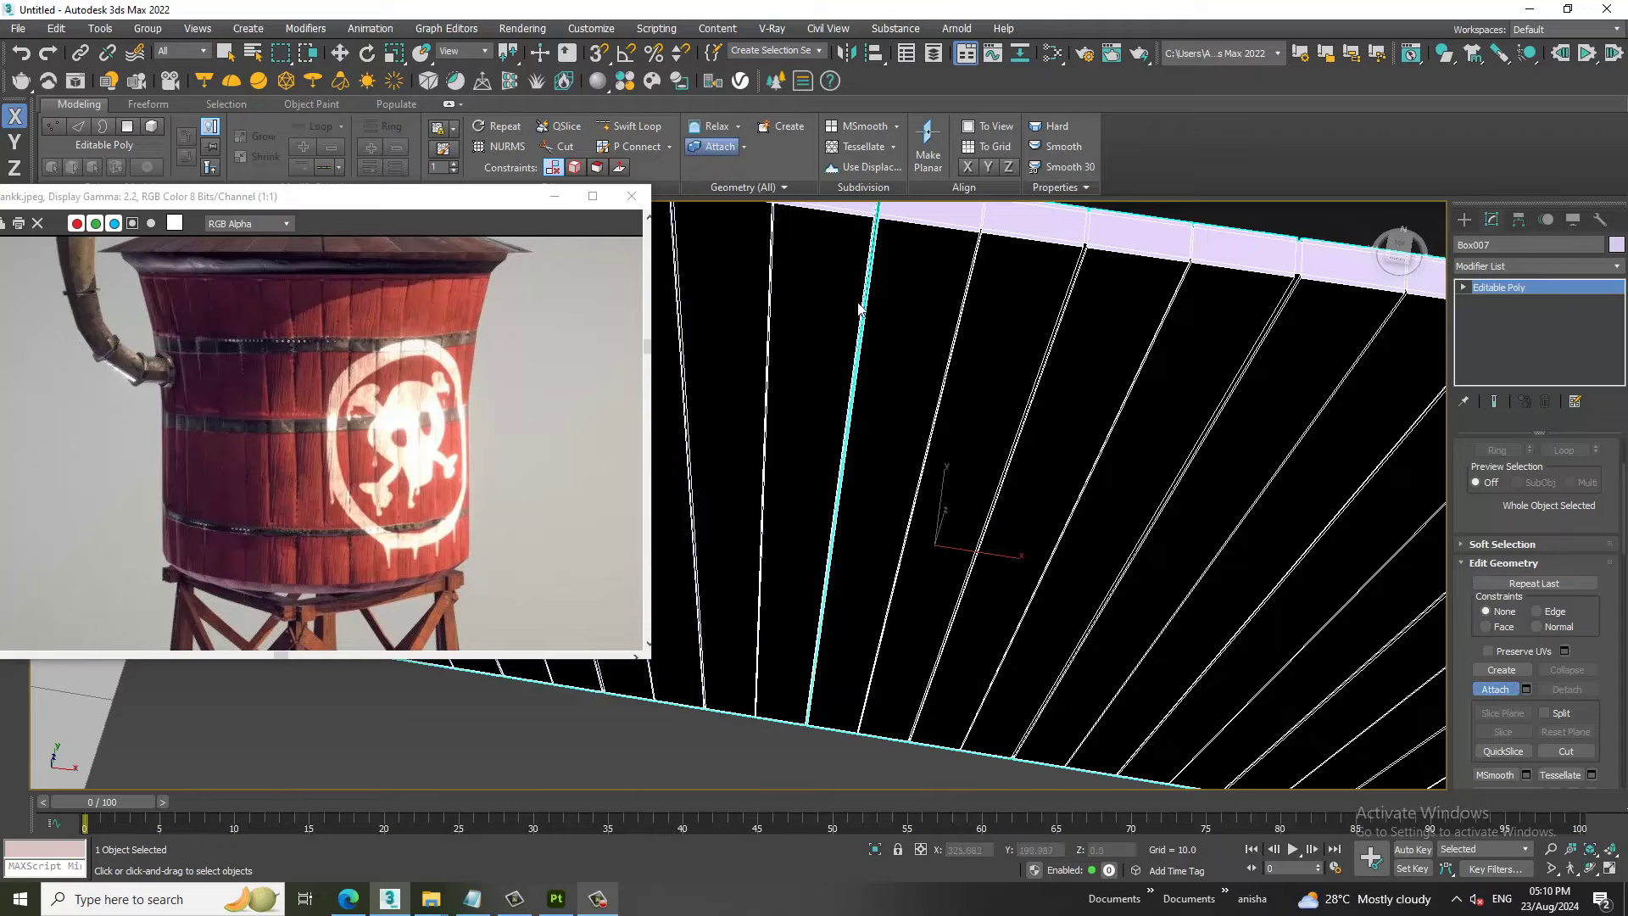
{"action": "mouse_move", "coordinate": [933, 433]}
{"action": "middle_mouse_down", "text": "alt"}
{"action": "mouse_move", "coordinate": [895, 382]}
{"action": "mouse_move", "coordinate": [936, 406]}
{"action": "middle_mouse_up", "text": "alt"}
Select the two facing end faces at the seam and Bridge them.
{"action": "key", "text": "4"}
{"action": "left_click", "coordinate": [887, 383]}
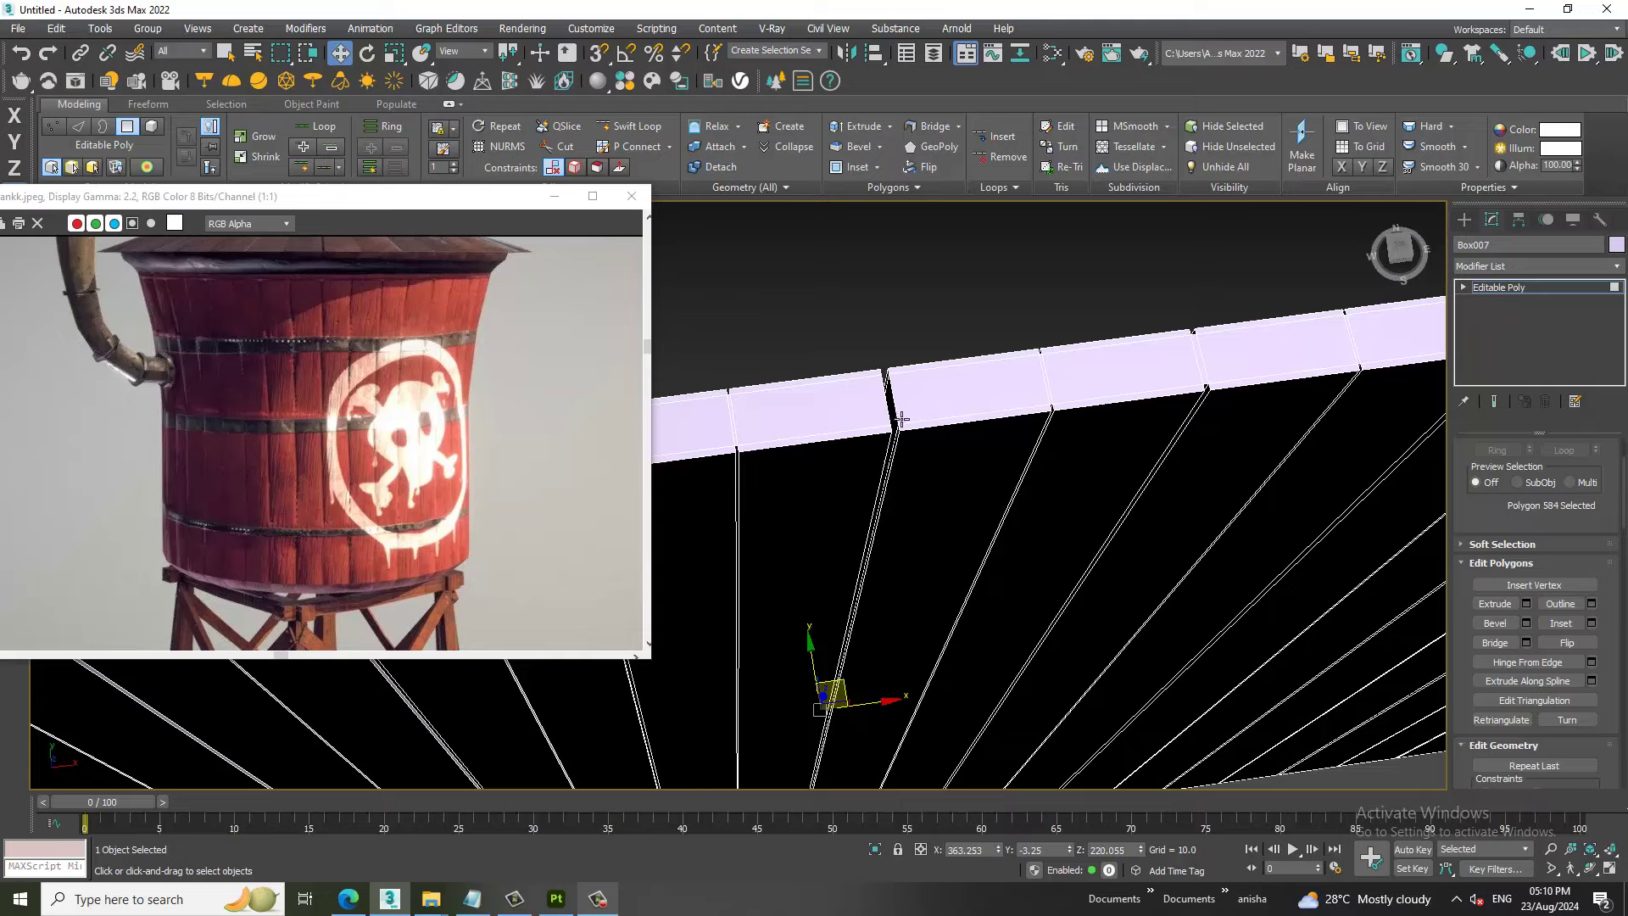
{"action": "left_click", "coordinate": [901, 419], "text": "ctrl"}
{"action": "left_click", "coordinate": [1495, 643]}
{"action": "left_click", "coordinate": [1398, 251]}
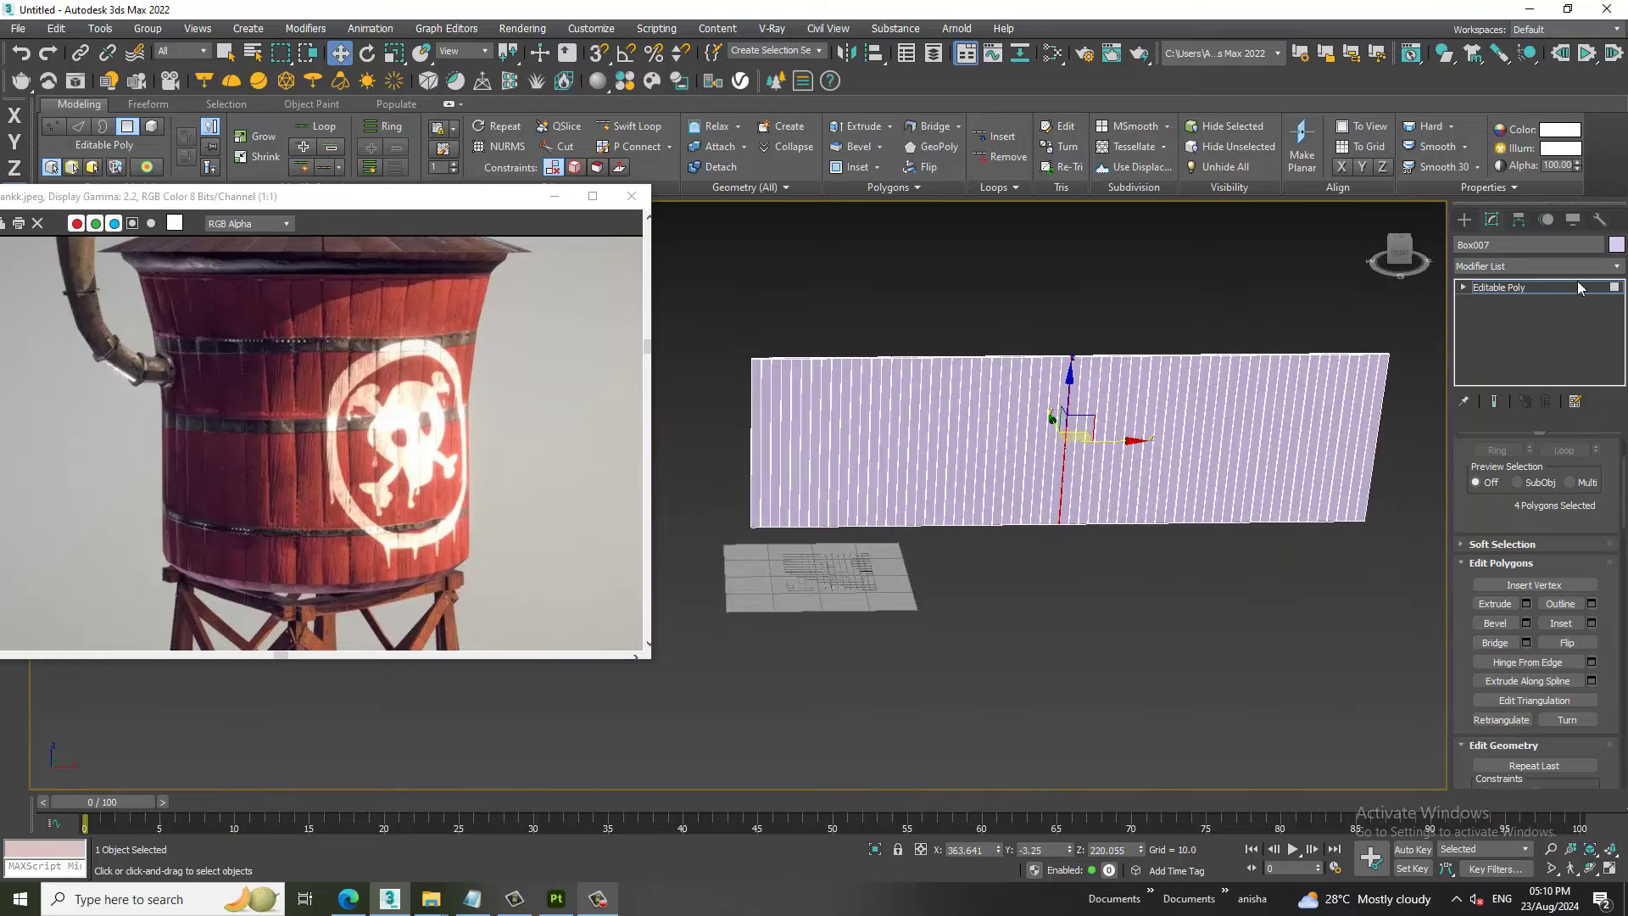
Connect the vertical plank edges of Box007 with 12 horizontal edge segments.
{"action": "left_click", "coordinate": [1577, 287]}
{"action": "middle_click_drag", "start_coordinate": [1043, 407], "coordinate": [1025, 462], "text": "alt"}
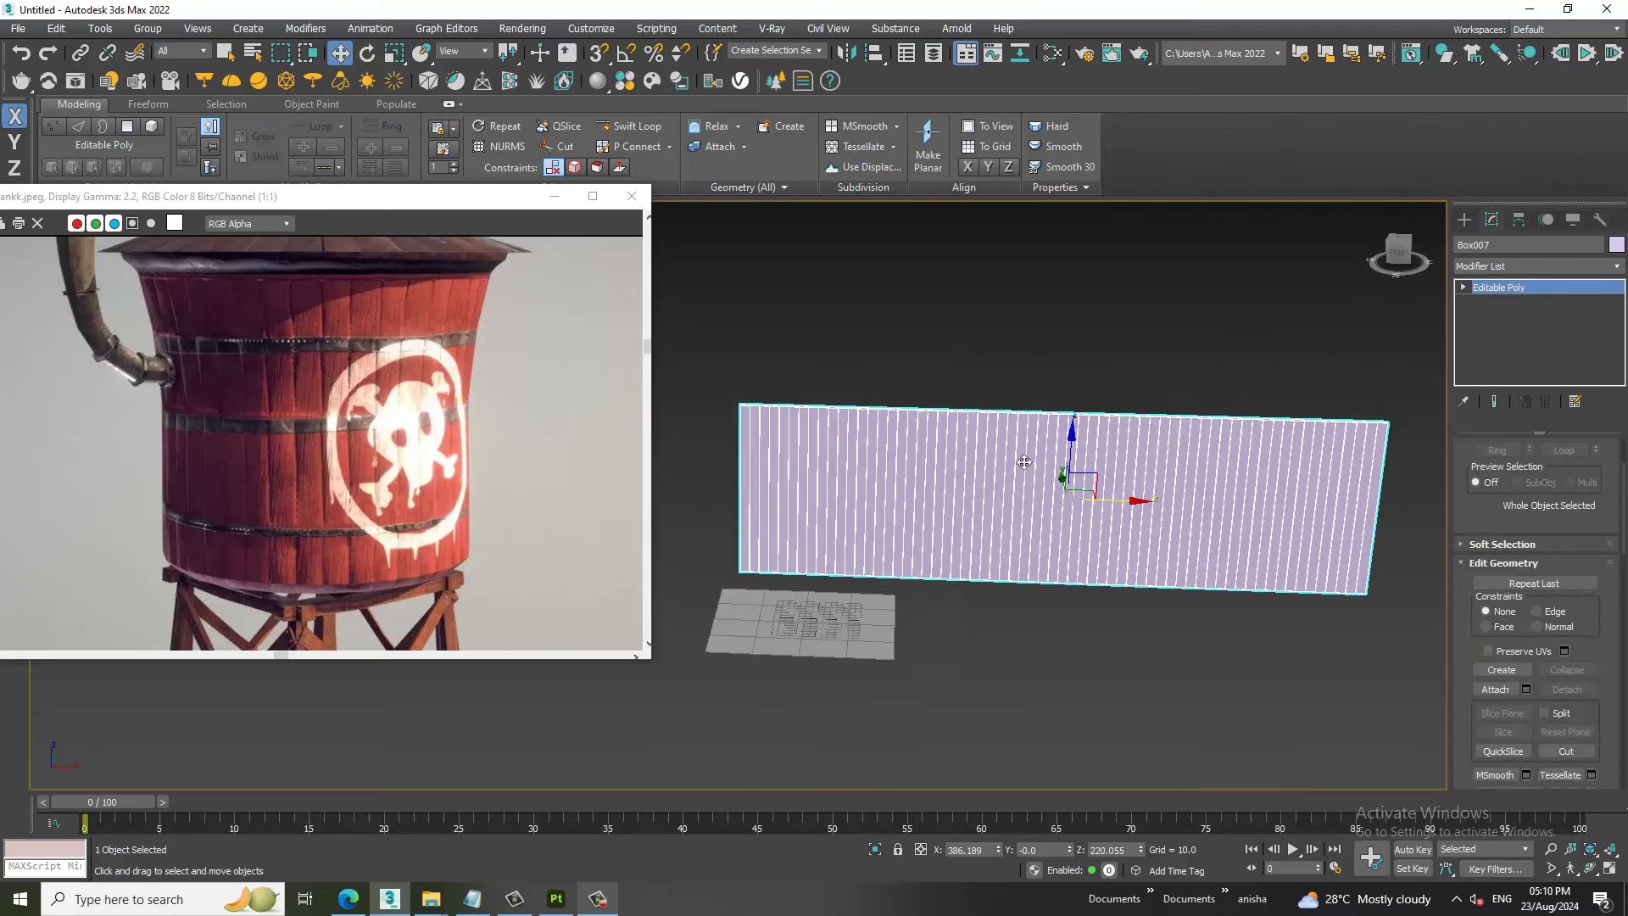
{"action": "key", "text": "2"}
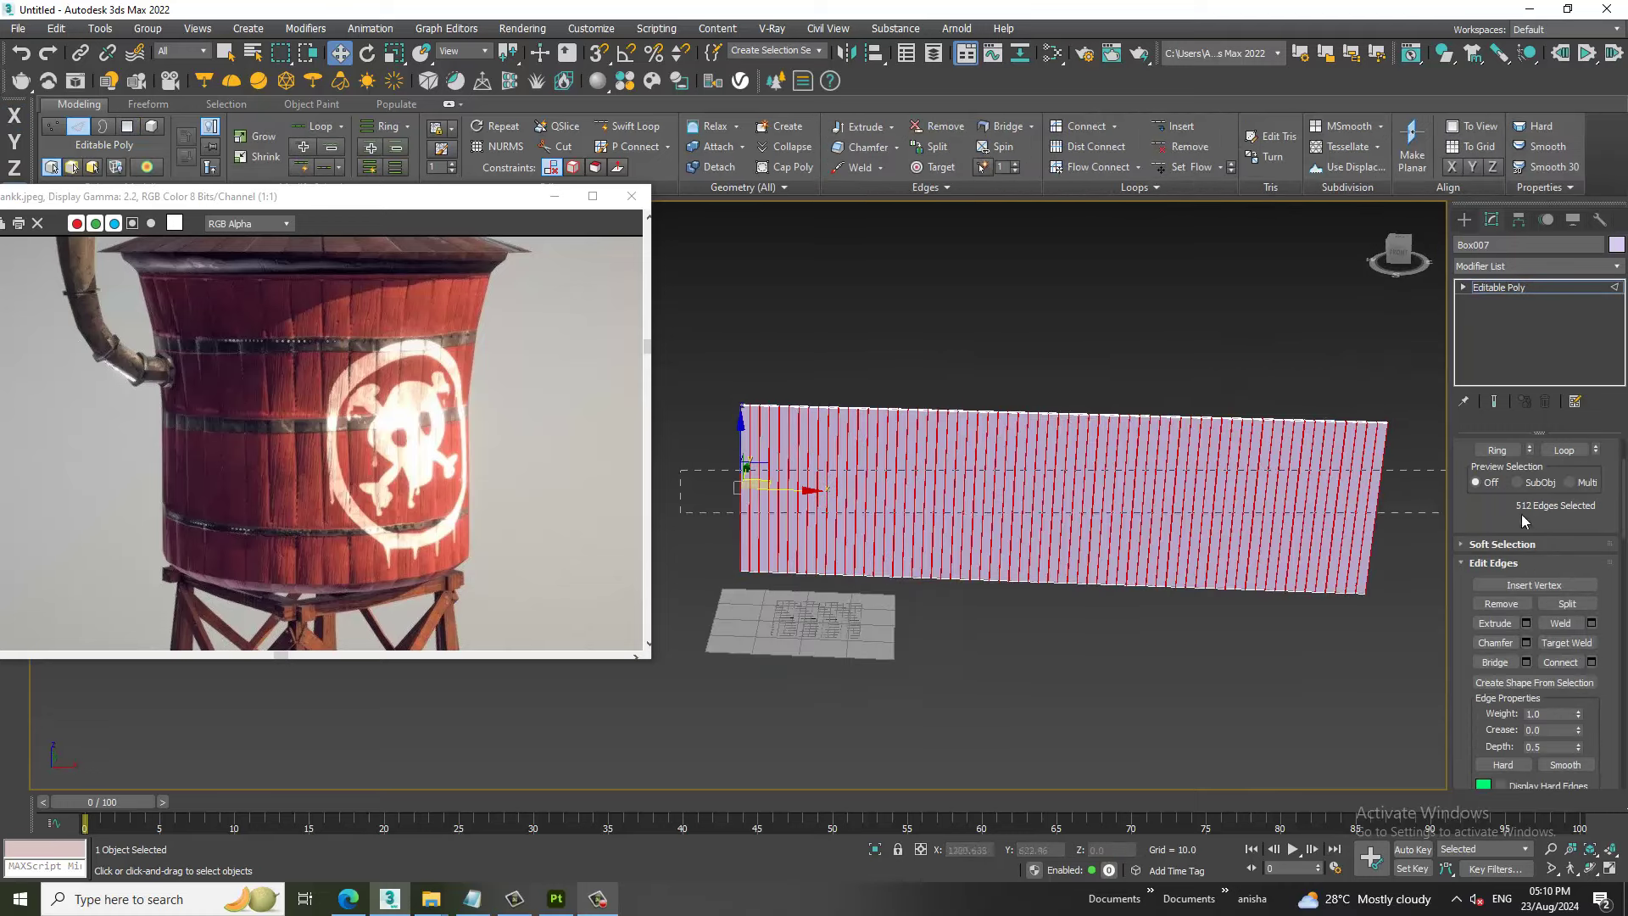
{"action": "left_click", "coordinate": [1590, 665]}
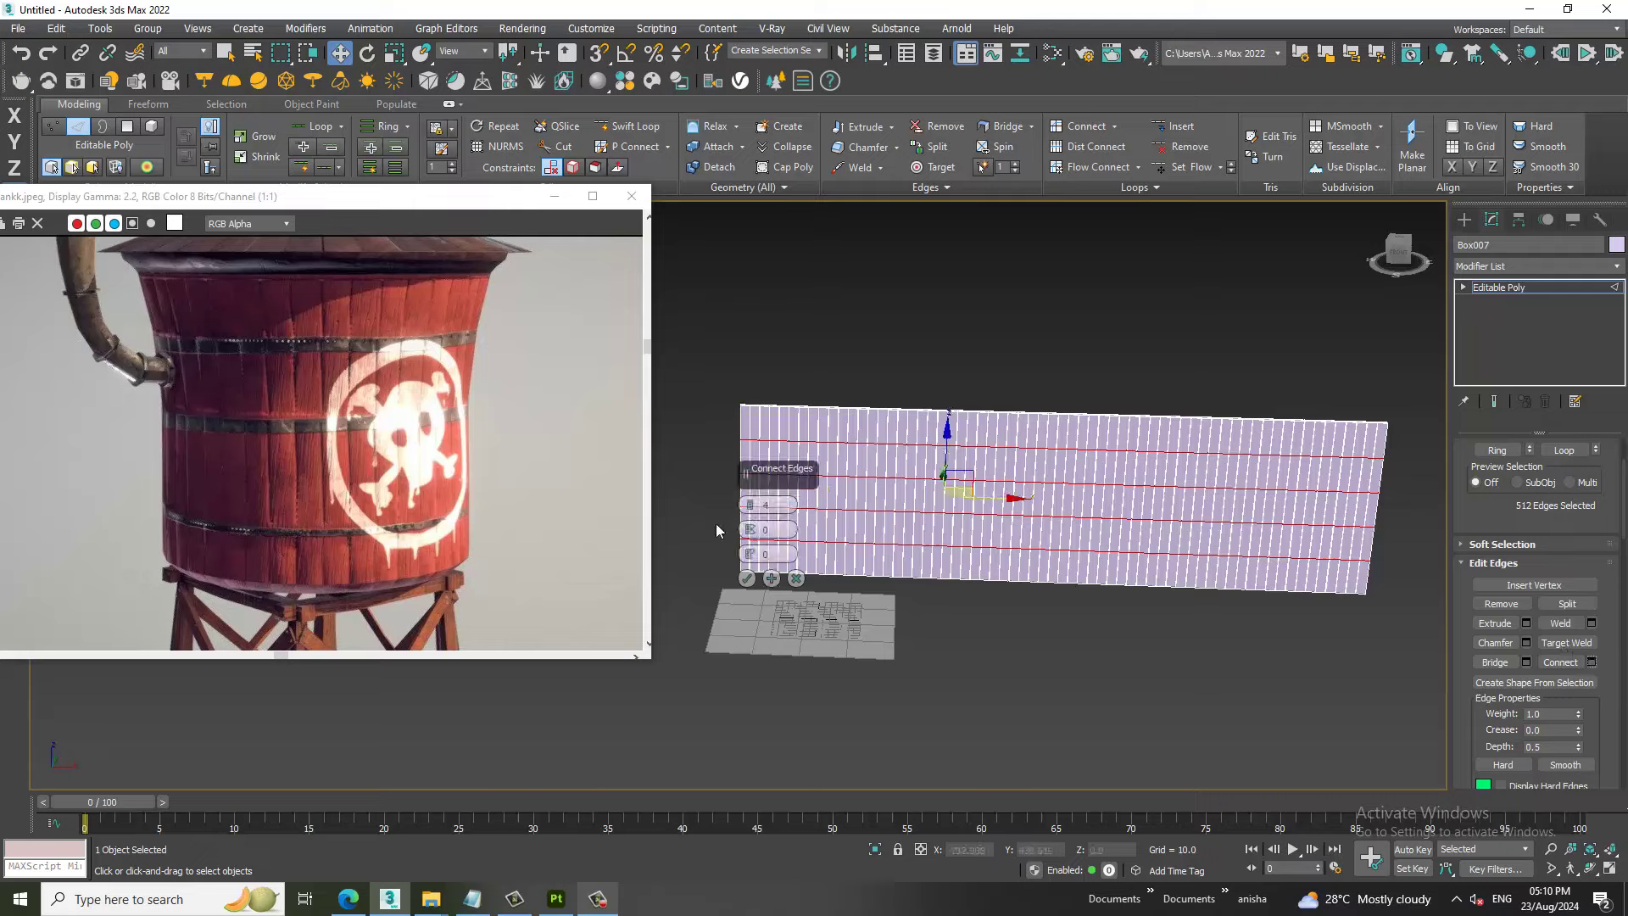
{"action": "left_click_drag", "start_coordinate": [751, 511], "coordinate": [765, 567]}
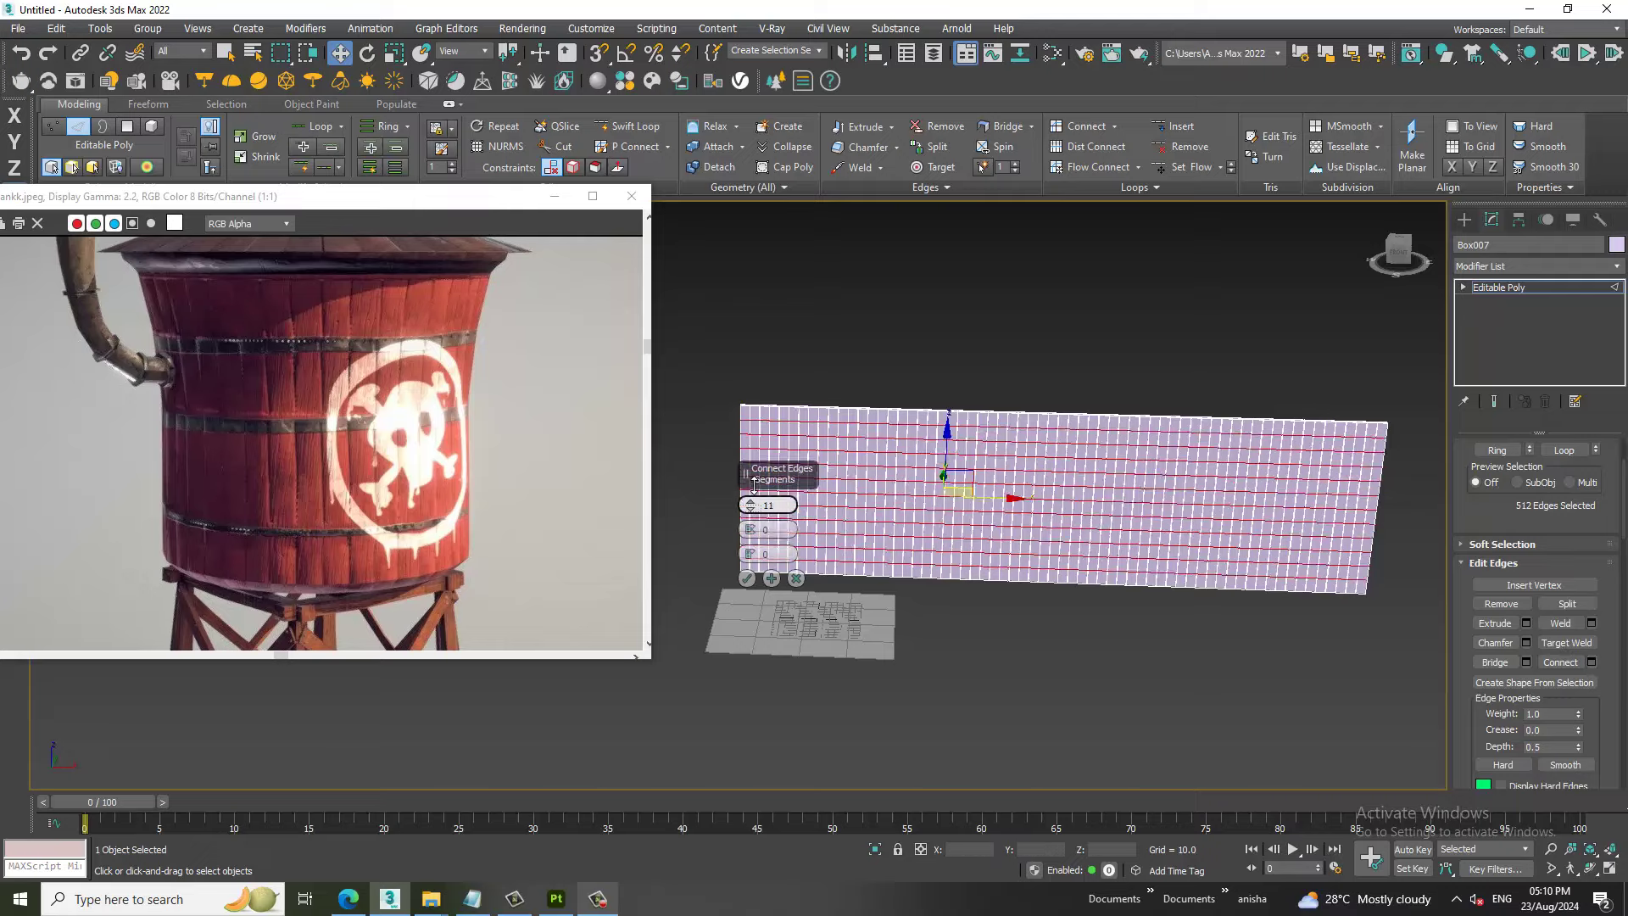
{"action": "left_click", "coordinate": [746, 579]}
{"action": "mouse_move", "coordinate": [848, 508]}
{"action": "middle_mouse_down", "text": "alt"}
{"action": "mouse_move", "coordinate": [1229, 483]}
{"action": "mouse_move", "coordinate": [953, 466]}
{"action": "mouse_move", "coordinate": [1177, 459]}
{"action": "middle_mouse_up", "text": "alt"}
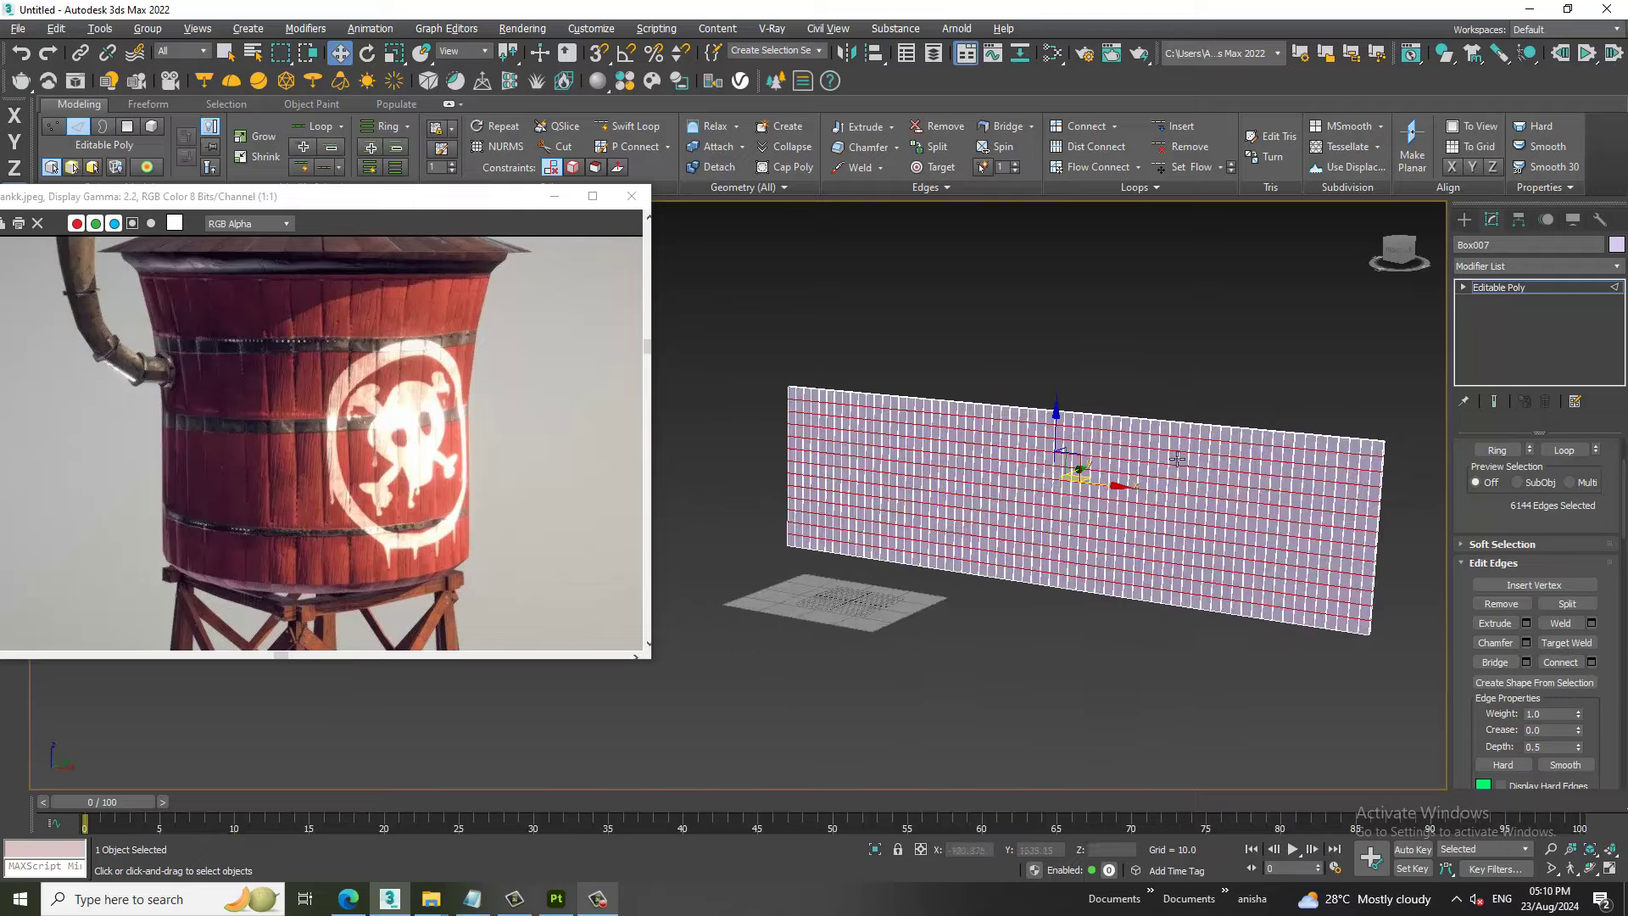
{"action": "left_click", "coordinate": [1554, 287]}
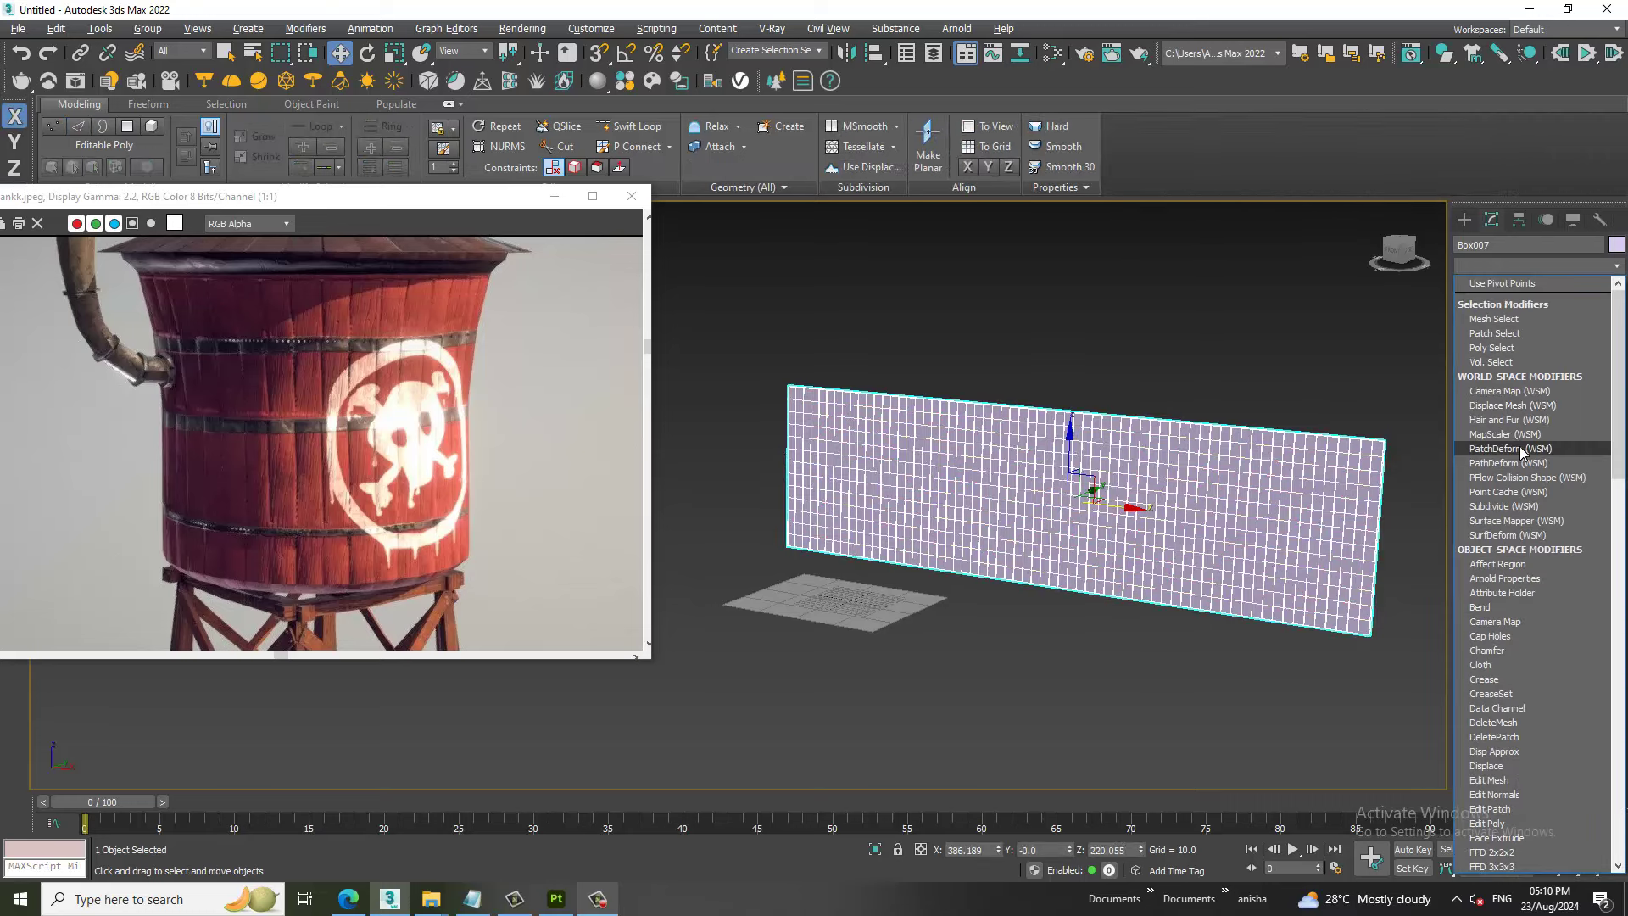
Add a Bend modifier, curl the plane into a cylinder, then undo back to Angle 0.
{"action": "scroll", "coordinate": [1520, 446], "scroll_direction": "down", "scroll_amount": 3}
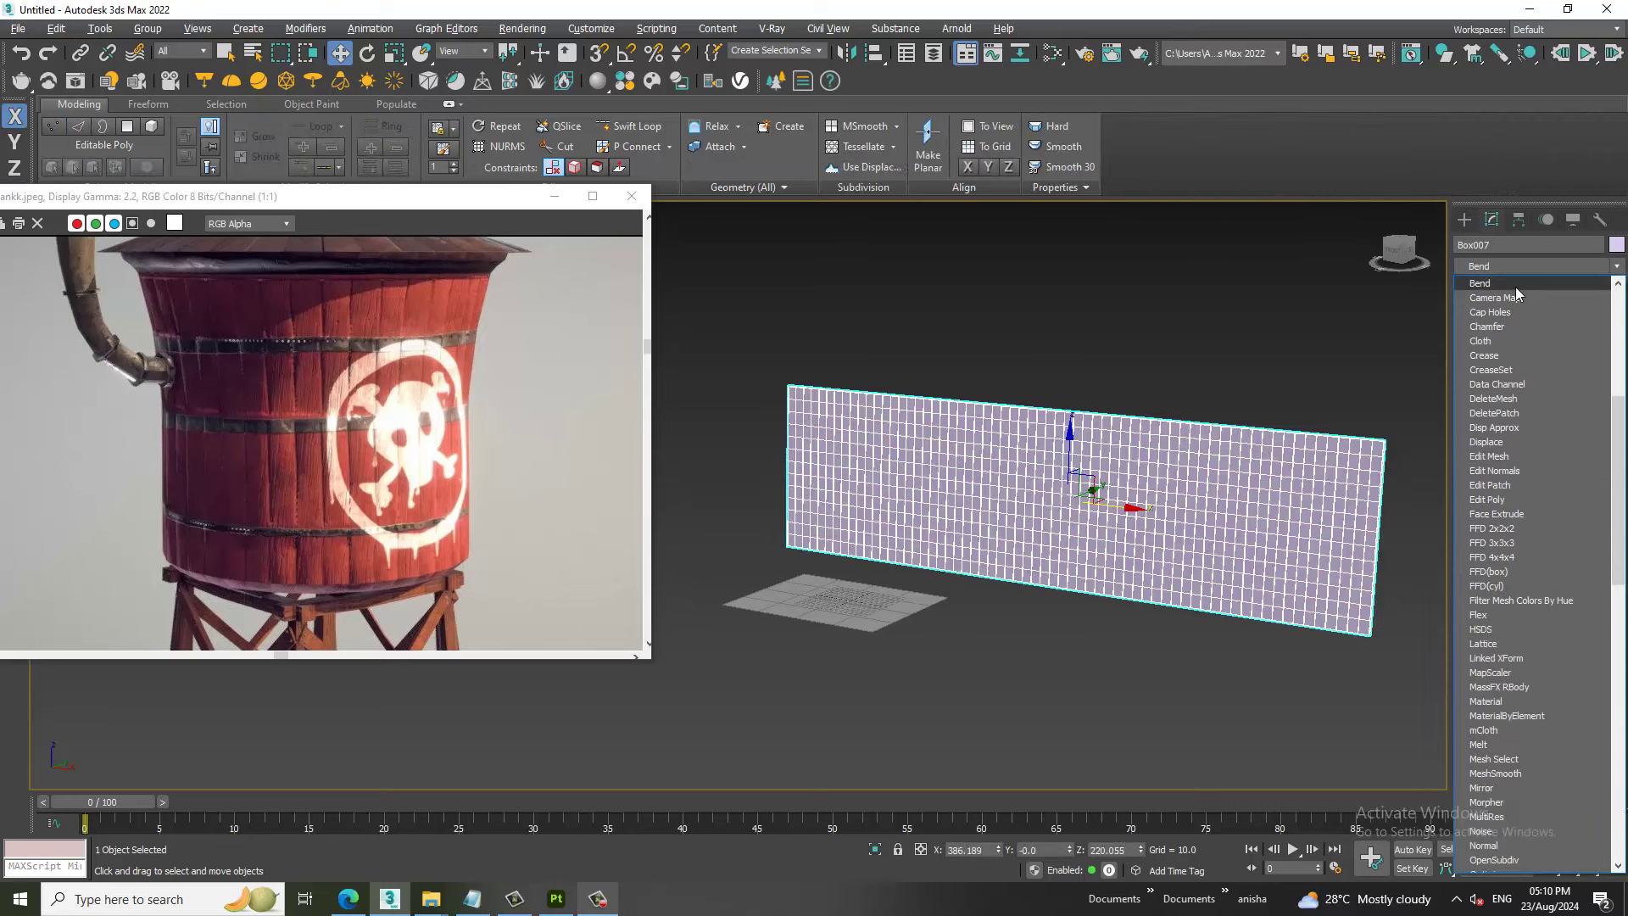
{"action": "left_click", "coordinate": [1515, 287]}
{"action": "mouse_move", "coordinate": [1579, 480]}
{"action": "left_mouse_down"}
{"action": "mouse_move", "coordinate": [1349, 778]}
{"action": "mouse_move", "coordinate": [1324, 750]}
{"action": "left_mouse_up"}
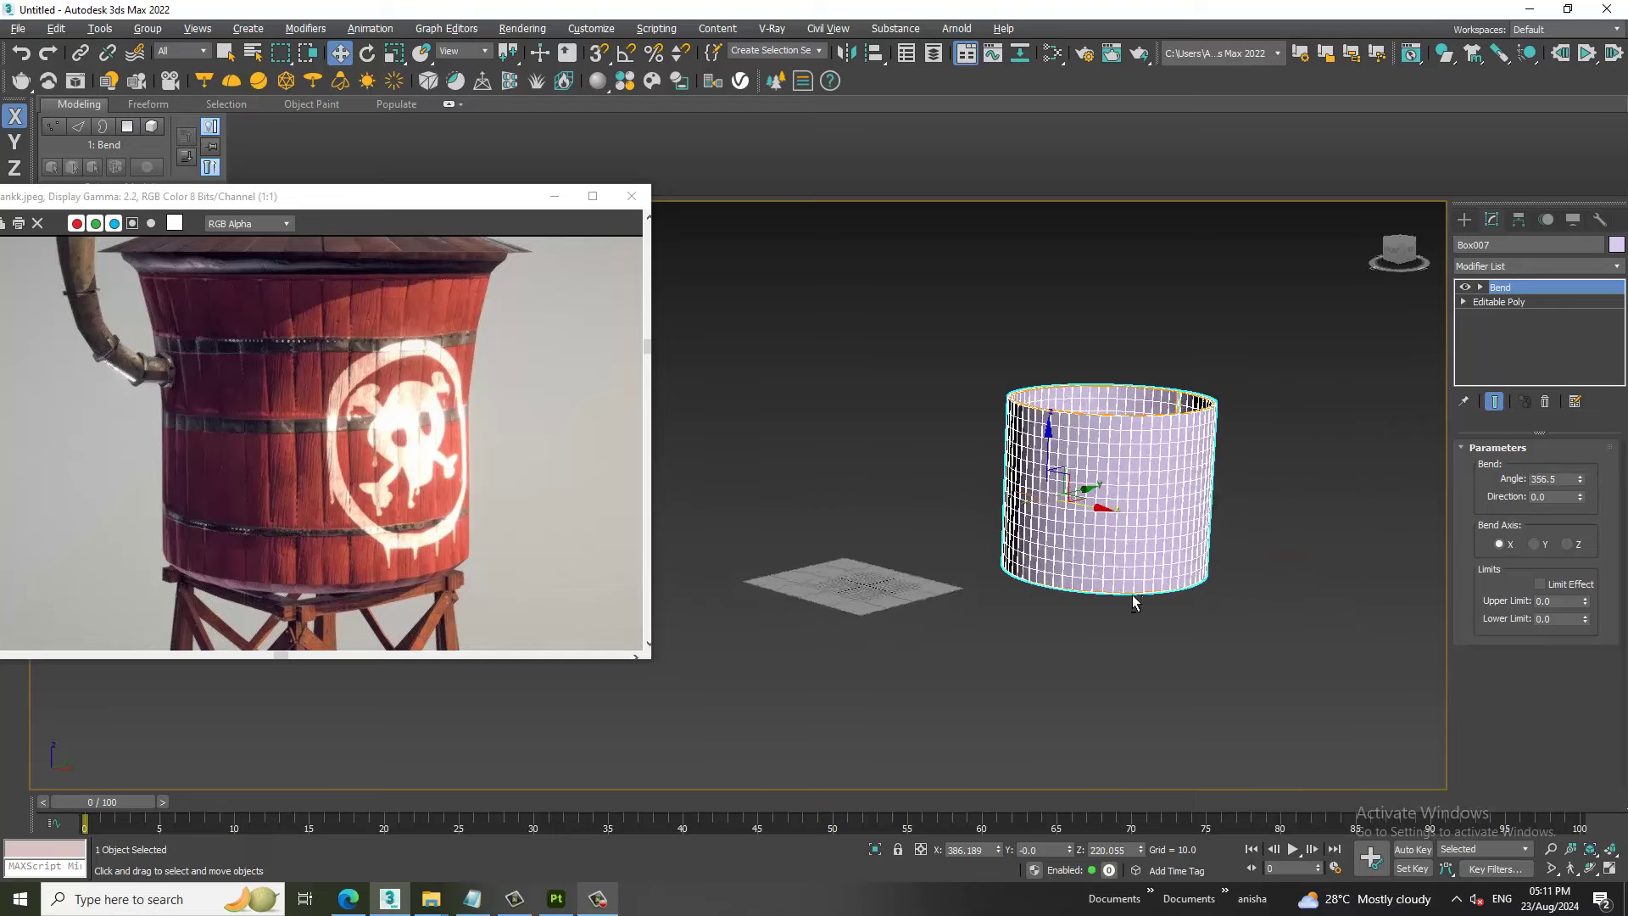
{"action": "mouse_move", "coordinate": [1117, 533]}
{"action": "middle_mouse_down", "text": "alt"}
{"action": "mouse_move", "coordinate": [1125, 515]}
{"action": "mouse_move", "coordinate": [1101, 527]}
{"action": "middle_mouse_up", "text": "alt"}
{"action": "scroll", "coordinate": [1125, 516], "scroll_direction": "up", "scroll_amount": 5}
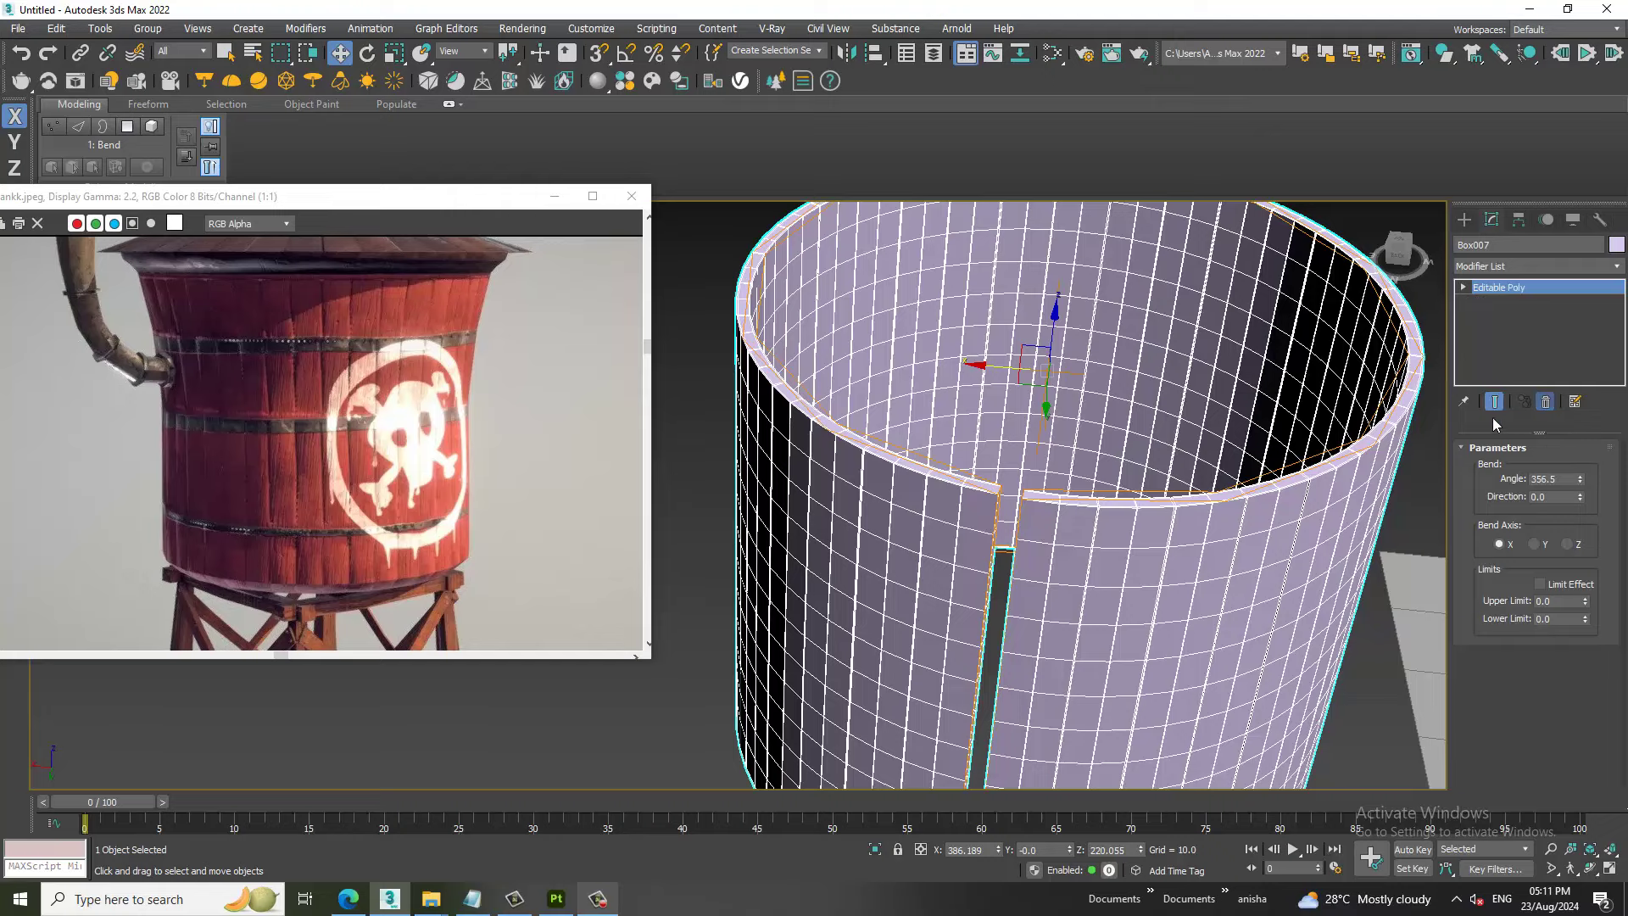
{"action": "key", "text": "ctrl+z"}
{"action": "key", "text": "ctrl+z"}
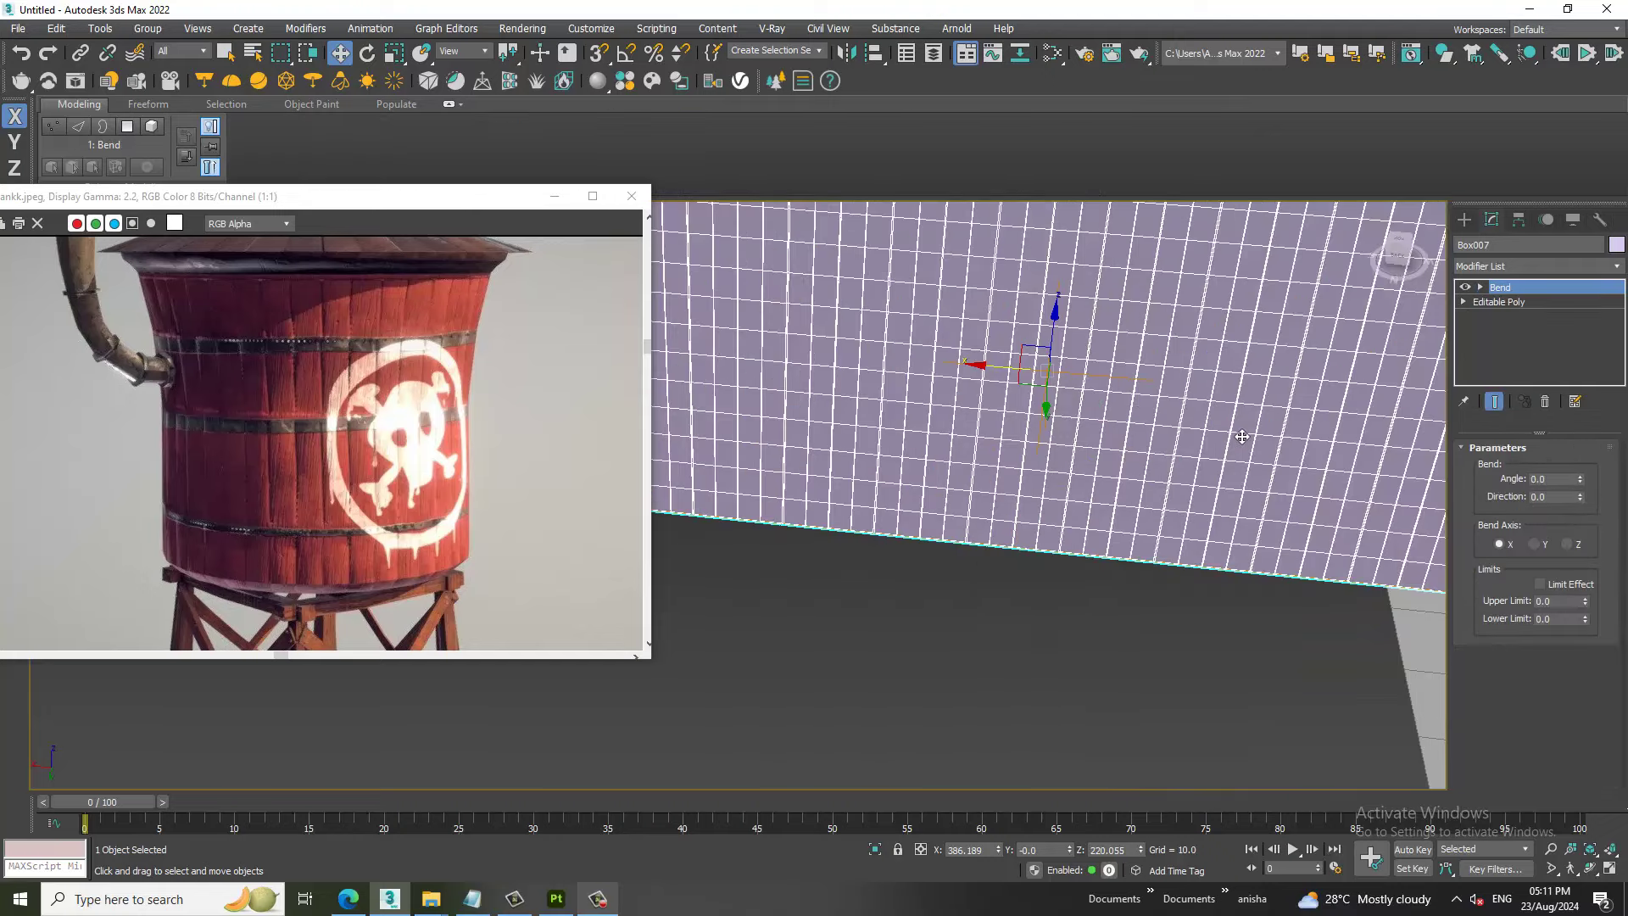
Add a Bend modifier with Angle 359.5 to curl the planks into a near-closed cylinder.
{"action": "mouse_move", "coordinate": [1163, 459]}
{"action": "middle_mouse_down", "text": "alt"}
{"action": "mouse_move", "coordinate": [1118, 644]}
{"action": "mouse_move", "coordinate": [1111, 586]}
{"action": "middle_mouse_up", "text": "alt"}
{"action": "left_click", "coordinate": [1569, 267]}
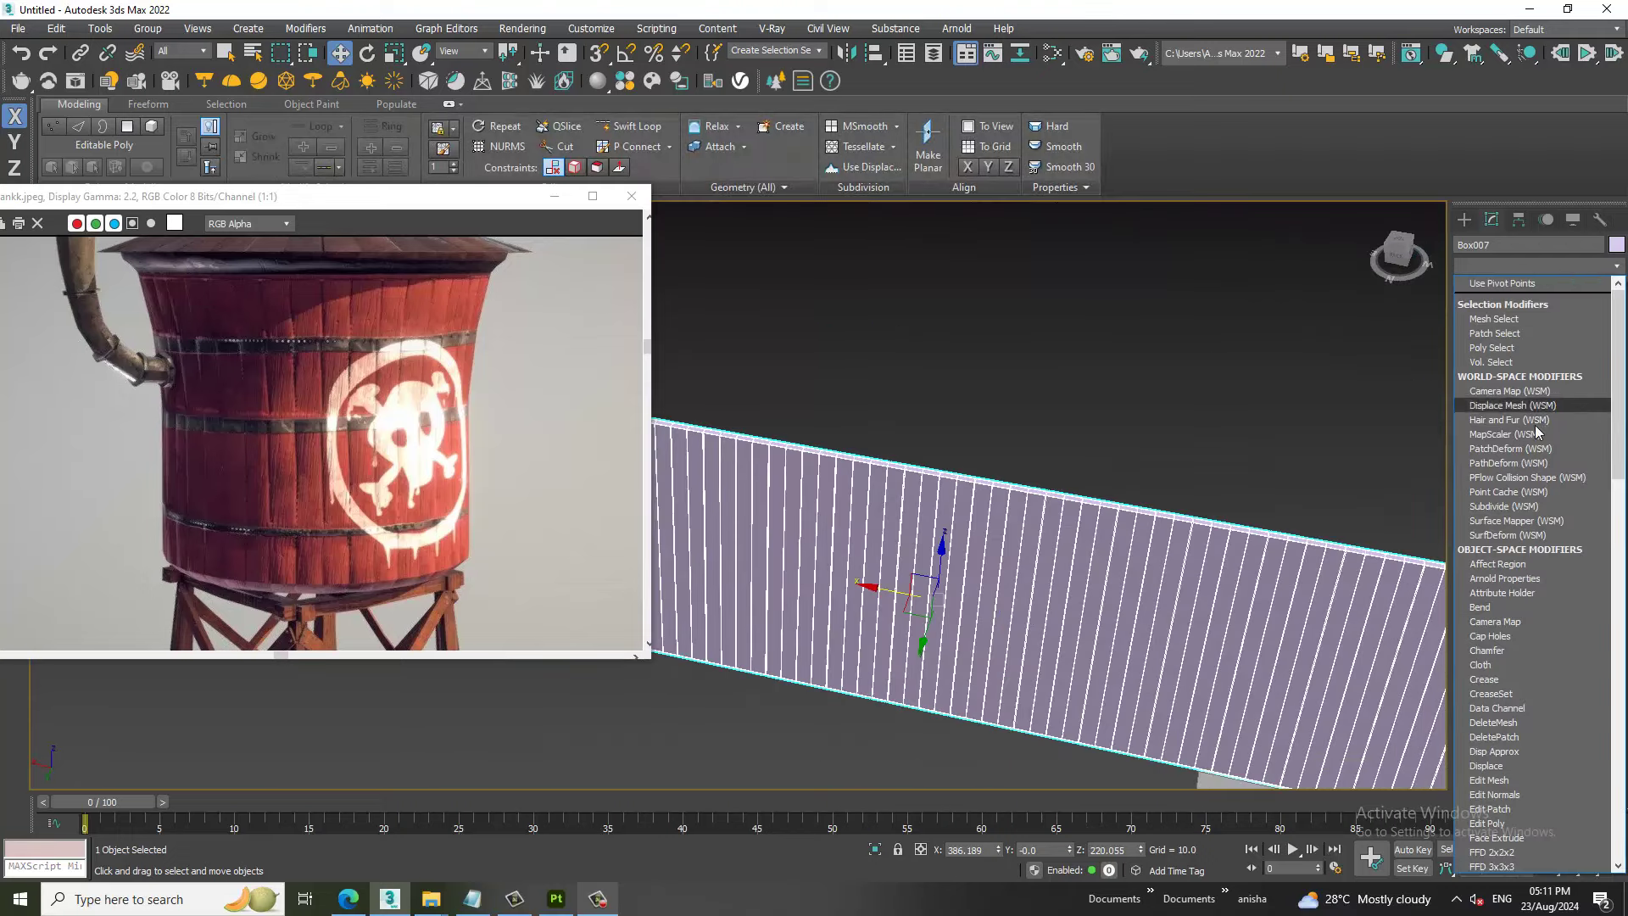
{"action": "key", "text": "b"}
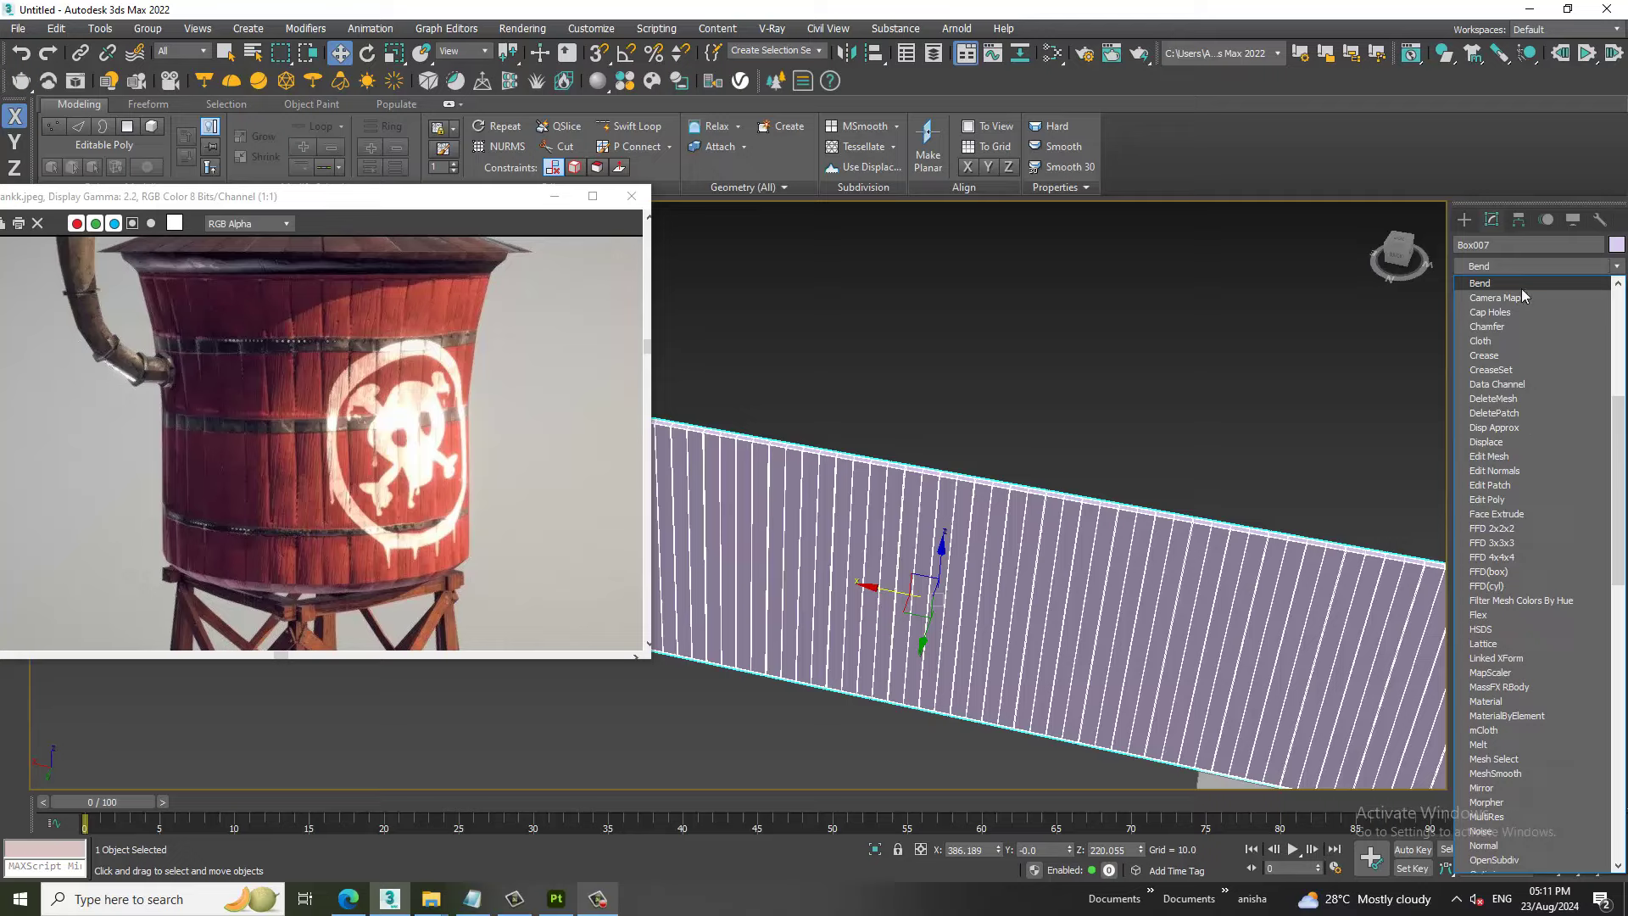
{"action": "left_click", "coordinate": [1519, 289]}
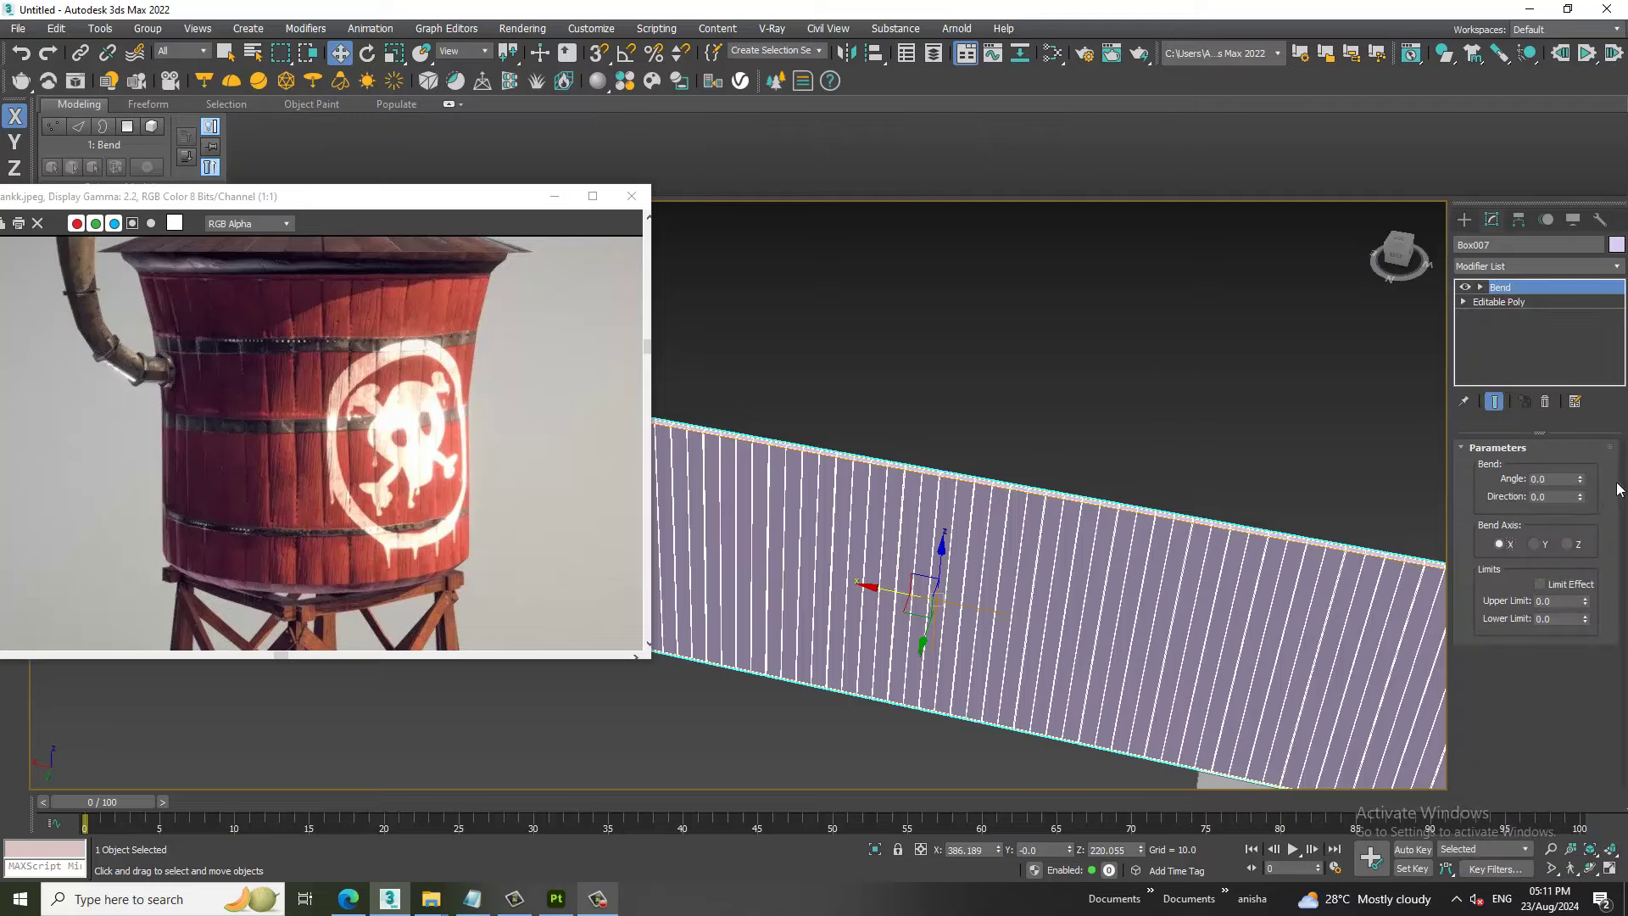
{"action": "mouse_move", "coordinate": [1580, 479]}
{"action": "left_mouse_down"}
{"action": "mouse_move", "coordinate": [1147, 672]}
{"action": "mouse_move", "coordinate": [1189, 739]}
{"action": "left_mouse_up"}
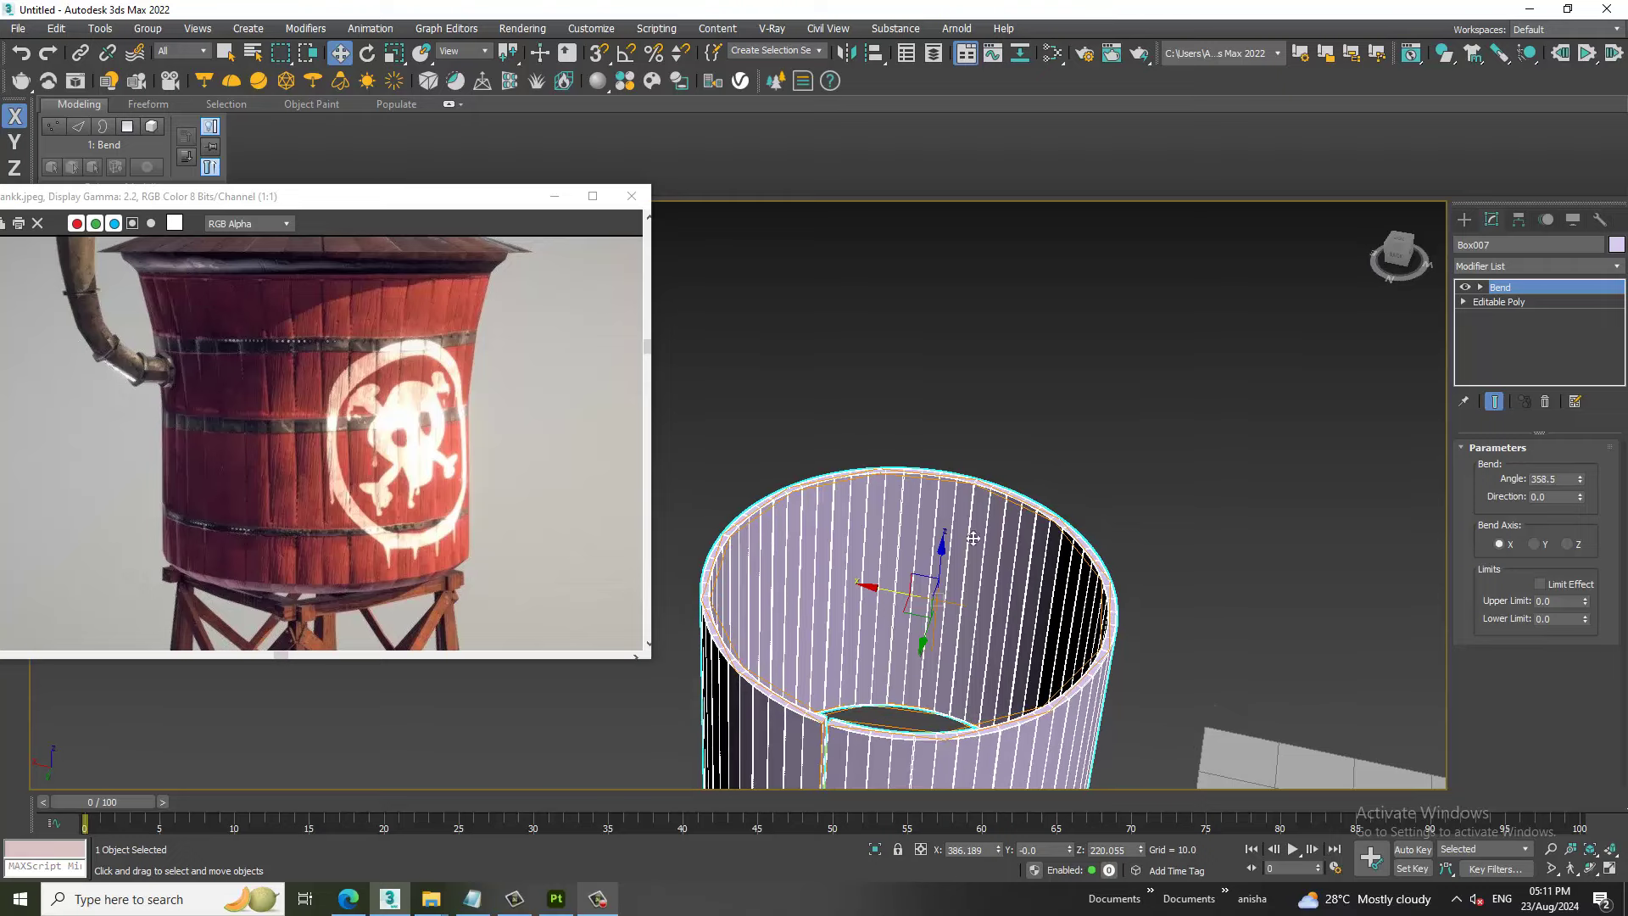
{"action": "middle_click_drag", "start_coordinate": [973, 538], "coordinate": [1187, 331]}
{"action": "scroll", "coordinate": [1089, 442], "scroll_direction": "up", "scroll_amount": 5}
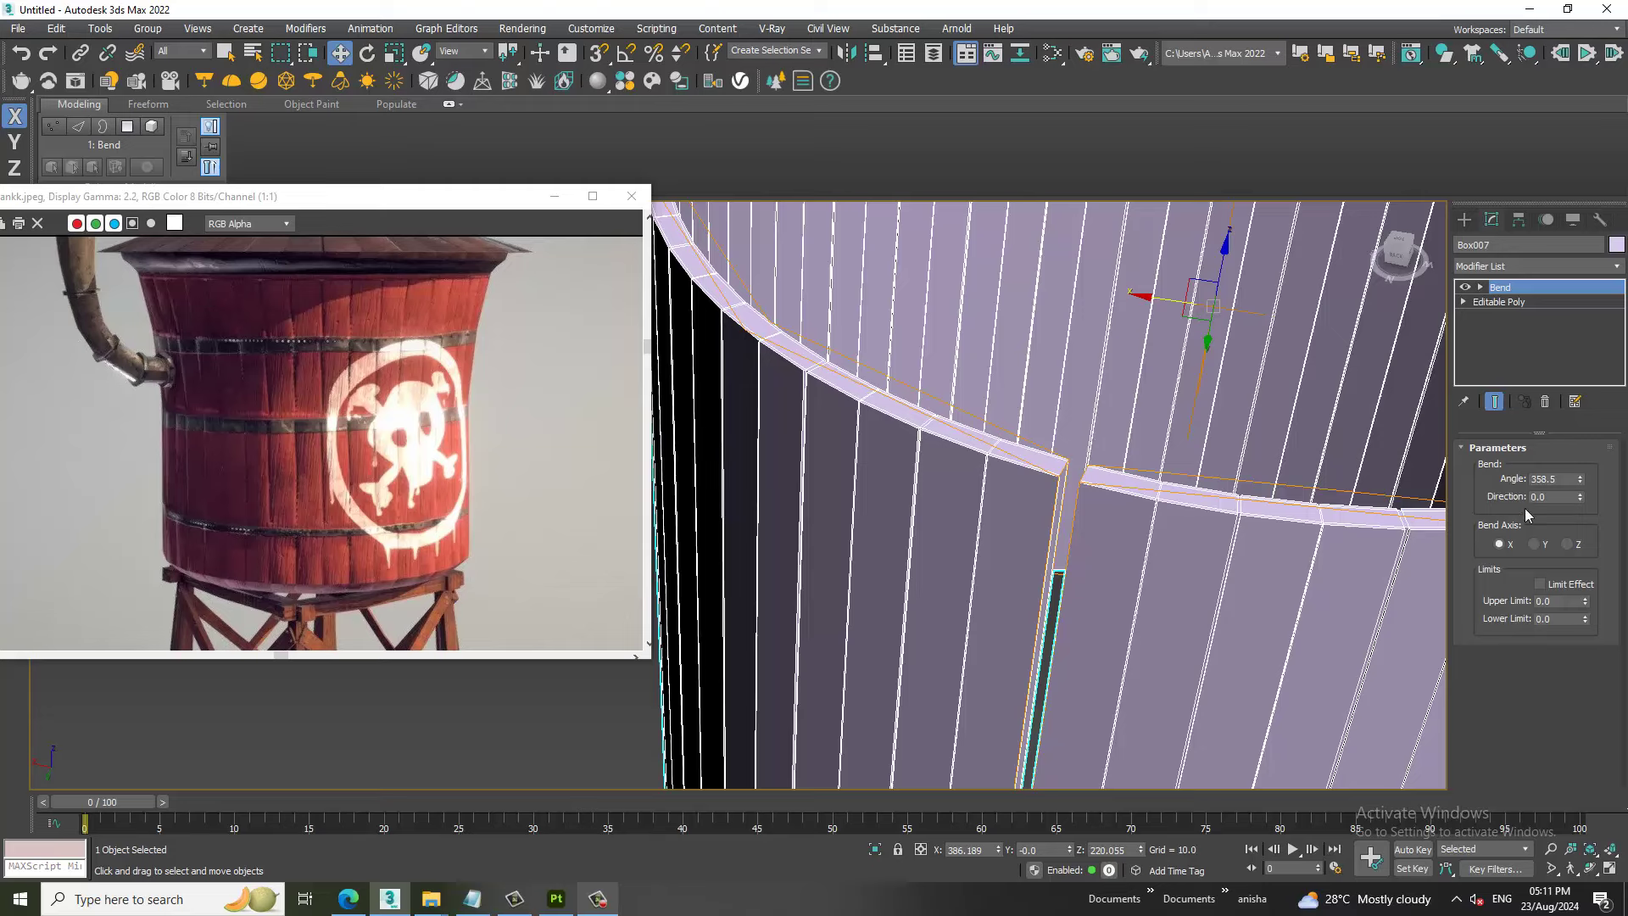
{"action": "left_click", "coordinate": [1582, 476]}
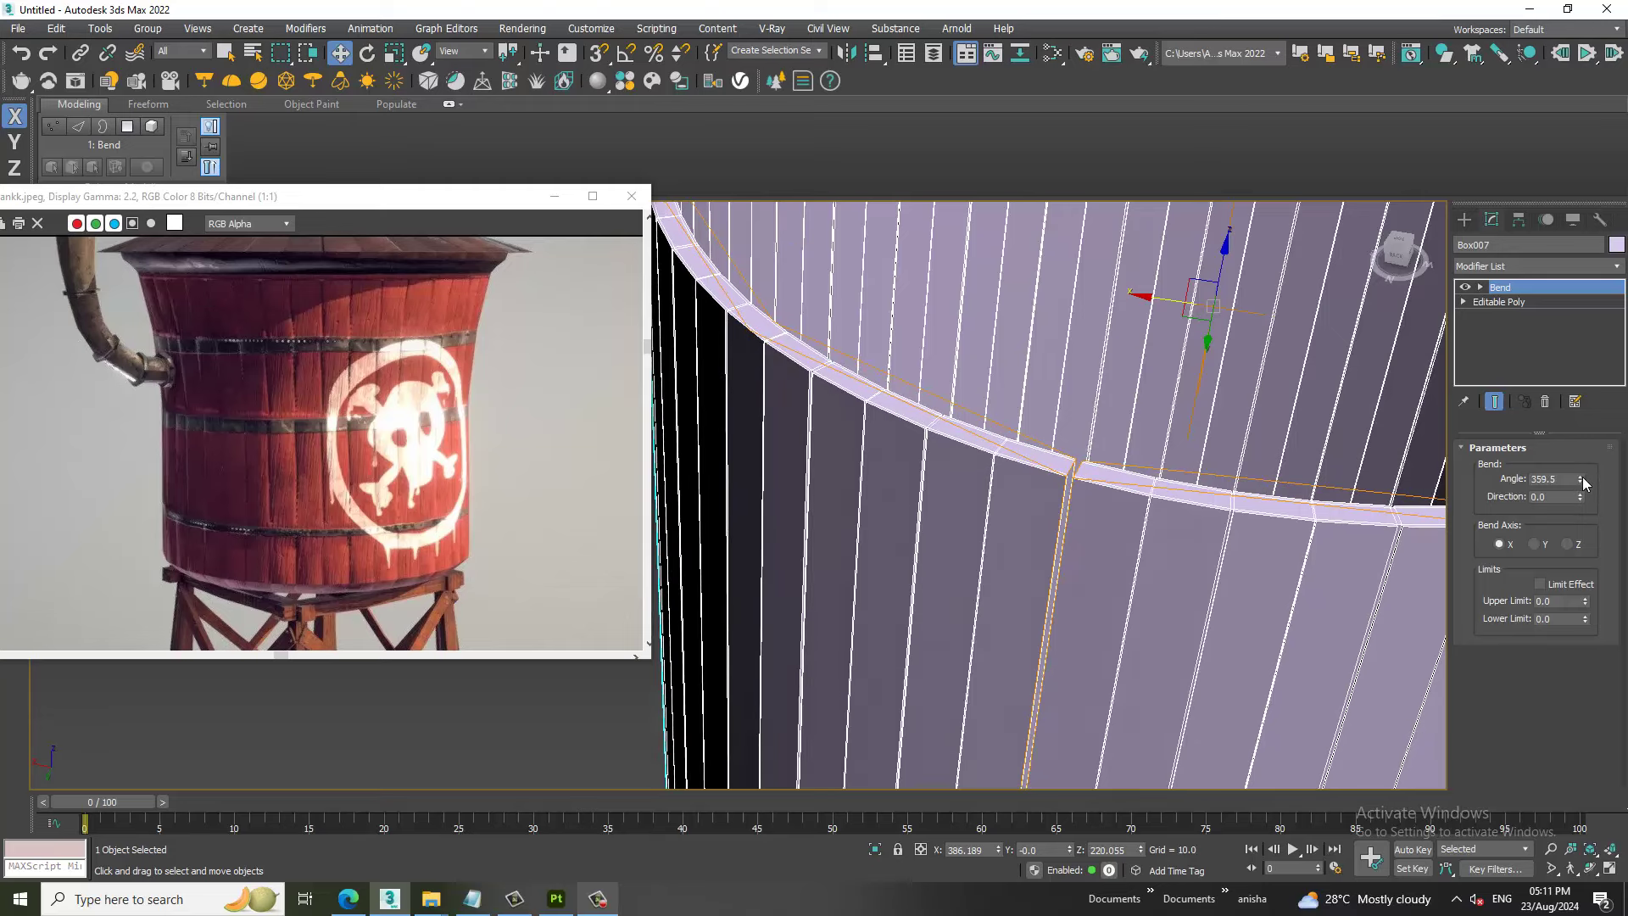
Collapse the bent cylinder into an Editable Poly via Convert To.
{"action": "right_click", "coordinate": [1141, 518]}
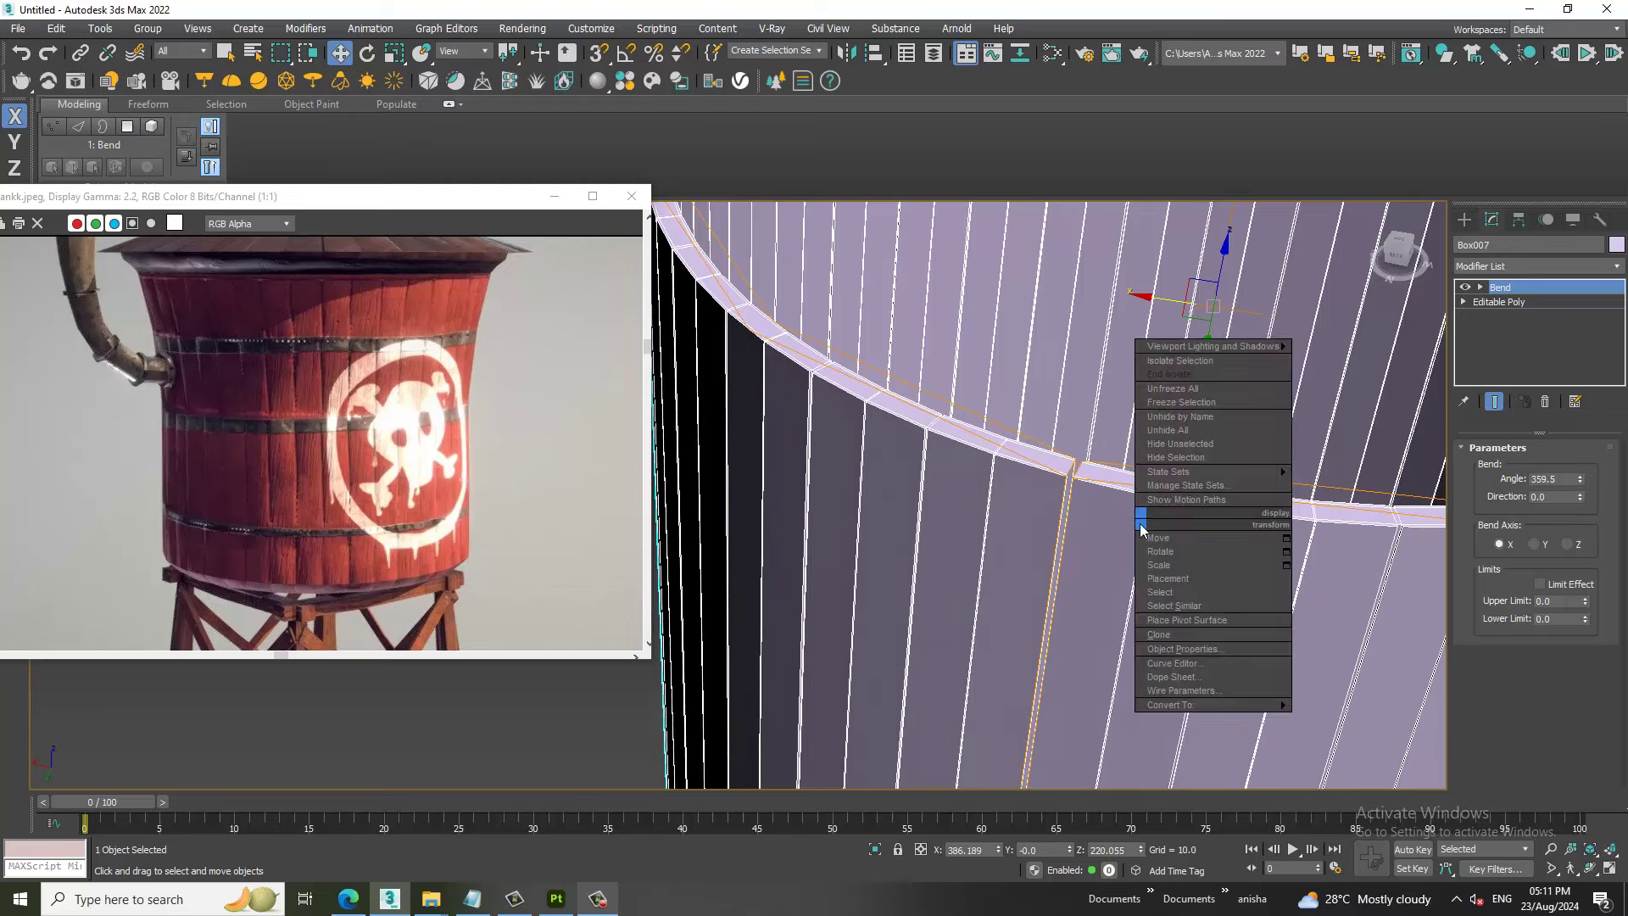
{"action": "left_click", "coordinate": [1367, 725]}
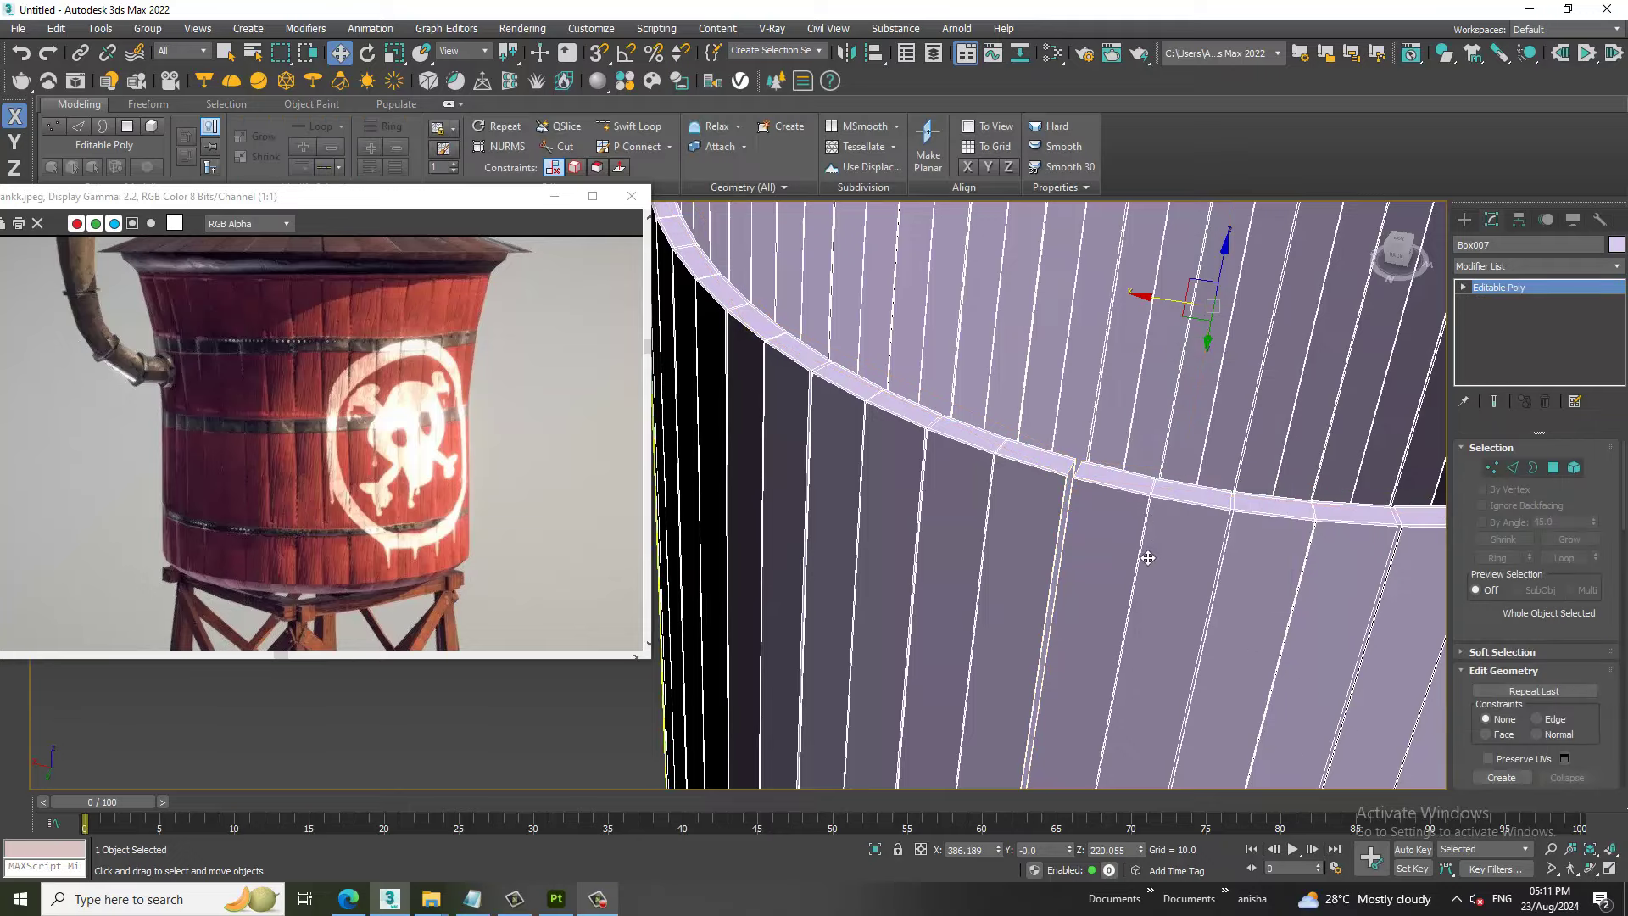
{"action": "key", "text": "4"}
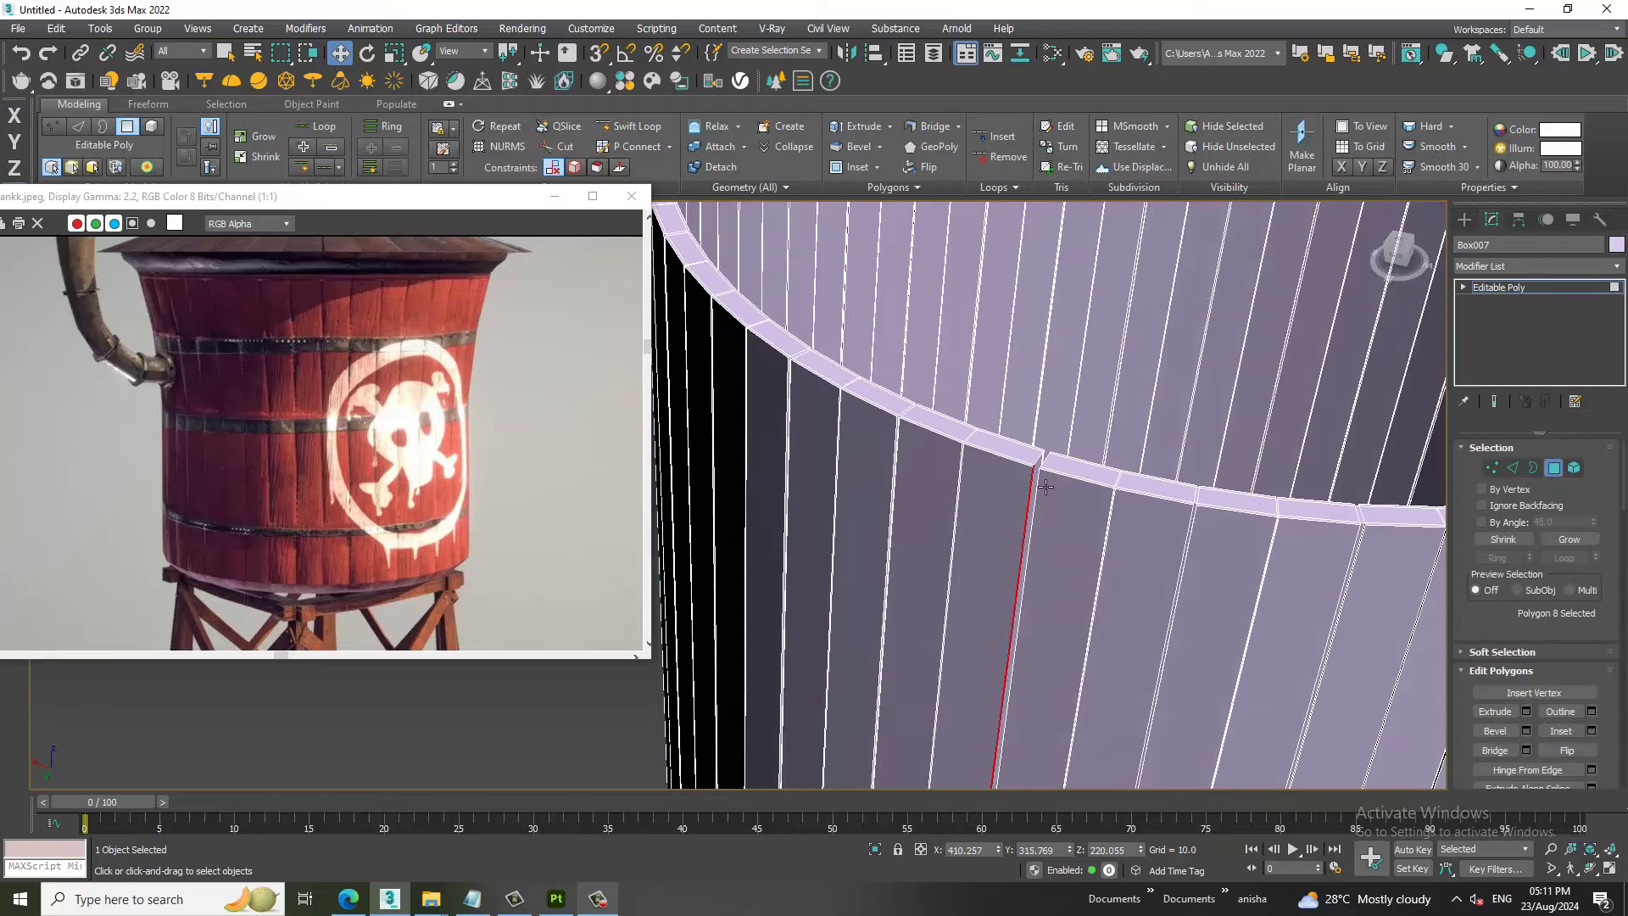
Select the thin seam-strip polygons where the cylinder's ends meet.
{"action": "left_click", "coordinate": [1060, 504]}
{"action": "mouse_move", "coordinate": [1060, 505]}
{"action": "middle_mouse_down", "text": "alt"}
{"action": "mouse_move", "coordinate": [1082, 499]}
{"action": "mouse_move", "coordinate": [1038, 508]}
{"action": "middle_mouse_up", "text": "alt"}
{"action": "left_click", "coordinate": [1033, 531]}
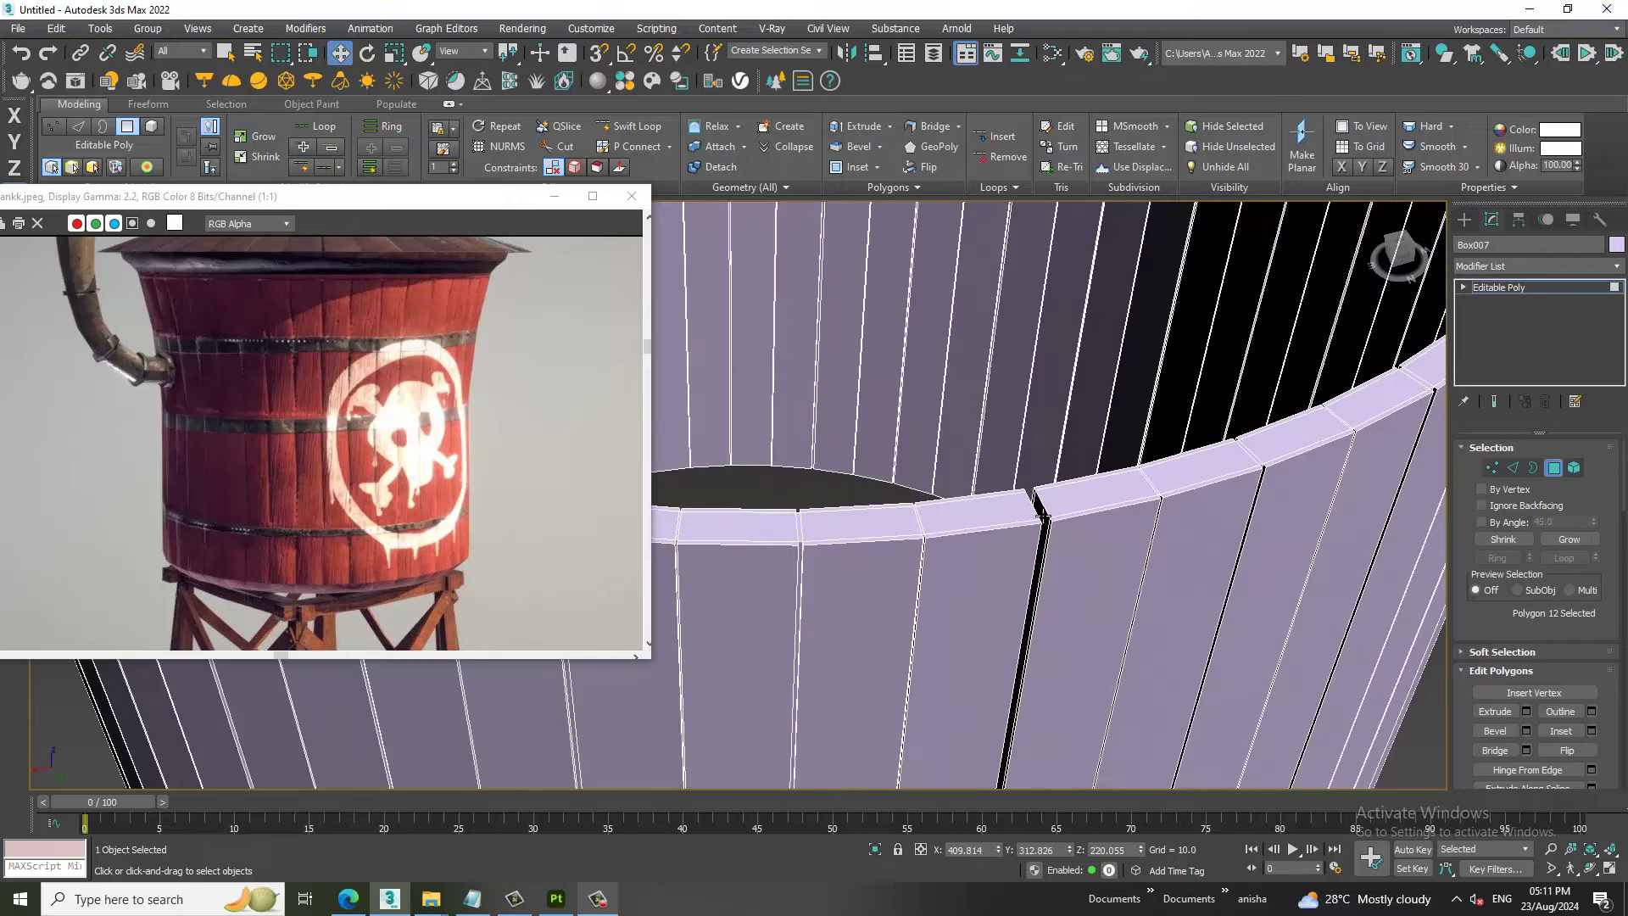
{"action": "left_click", "coordinate": [1047, 514], "text": "ctrl"}
{"action": "left_click", "coordinate": [1038, 518], "text": "ctrl"}
{"action": "scroll", "coordinate": [1038, 509], "scroll_direction": "down", "scroll_amount": 8}
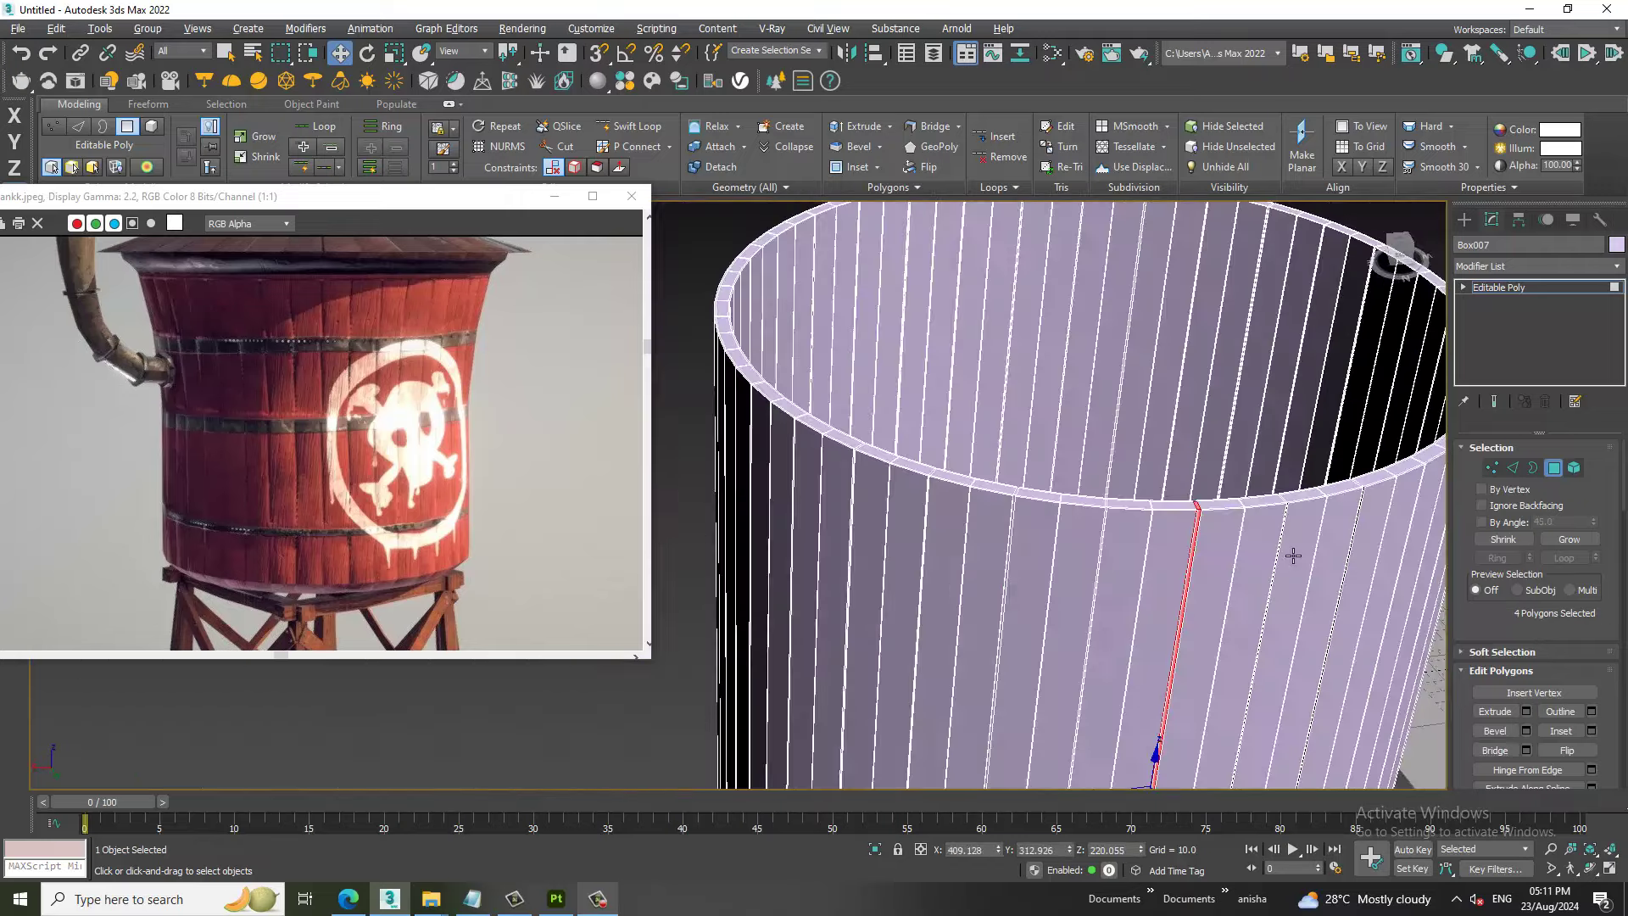
{"action": "mouse_move", "coordinate": [1188, 509]}
{"action": "middle_mouse_down", "text": "alt"}
{"action": "mouse_move", "coordinate": [1361, 446]}
{"action": "mouse_move", "coordinate": [1268, 475]}
{"action": "middle_mouse_up", "text": "alt"}
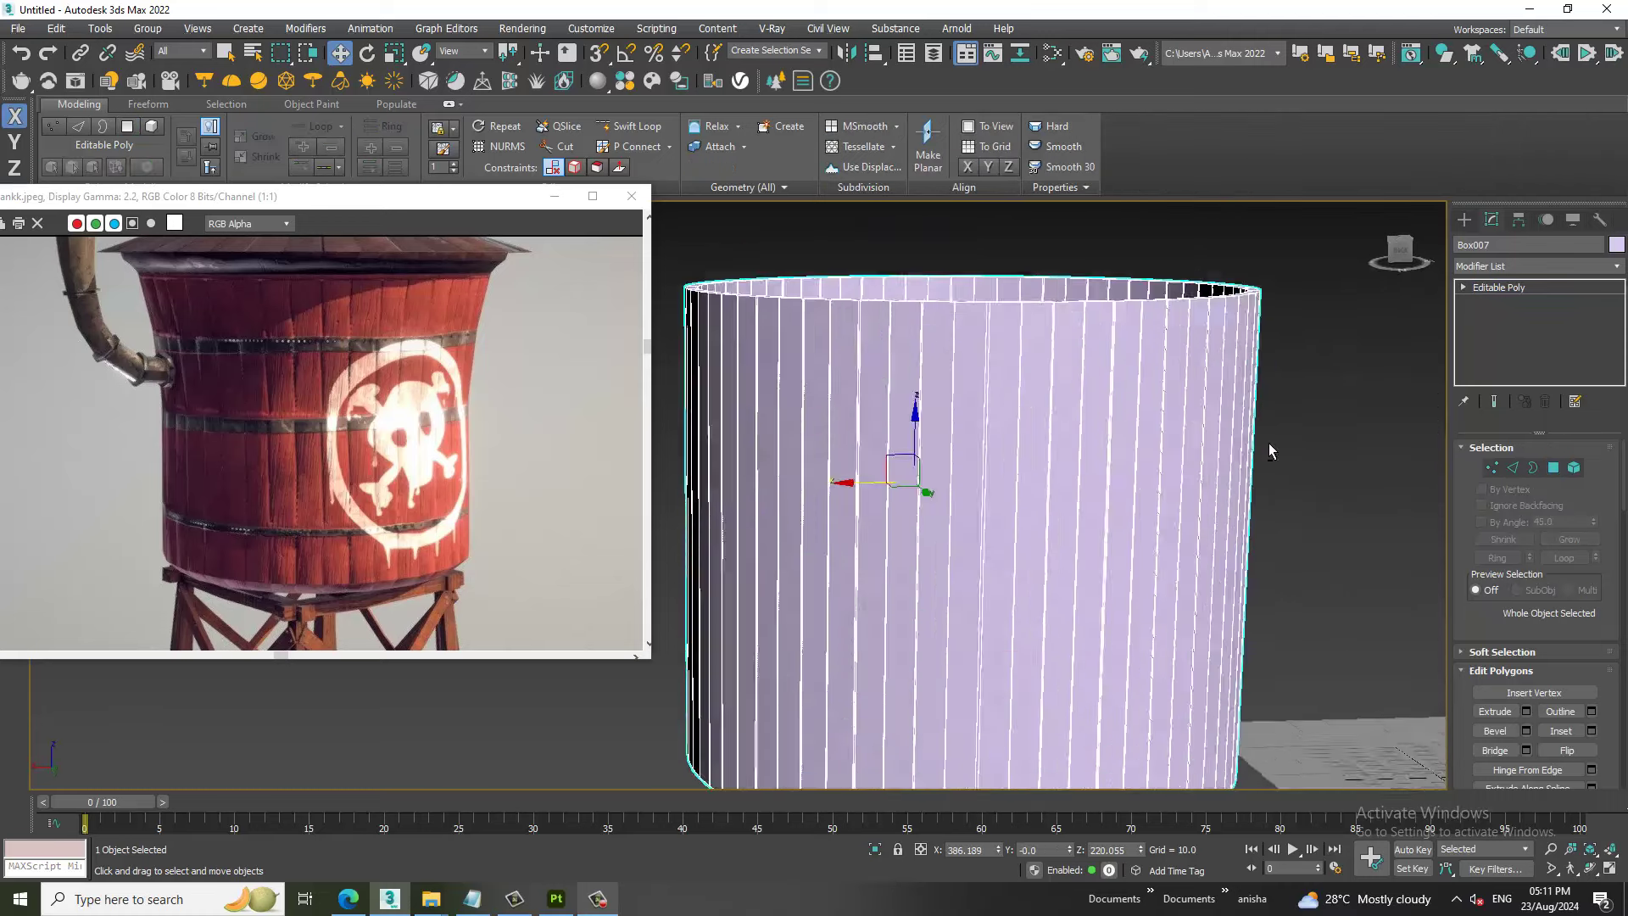
{"action": "scroll", "coordinate": [1102, 475], "scroll_direction": "down", "scroll_amount": 3}
Connect the vertical edges with 14 horizontal edge rings, then deselect them.
{"action": "key", "text": "2"}
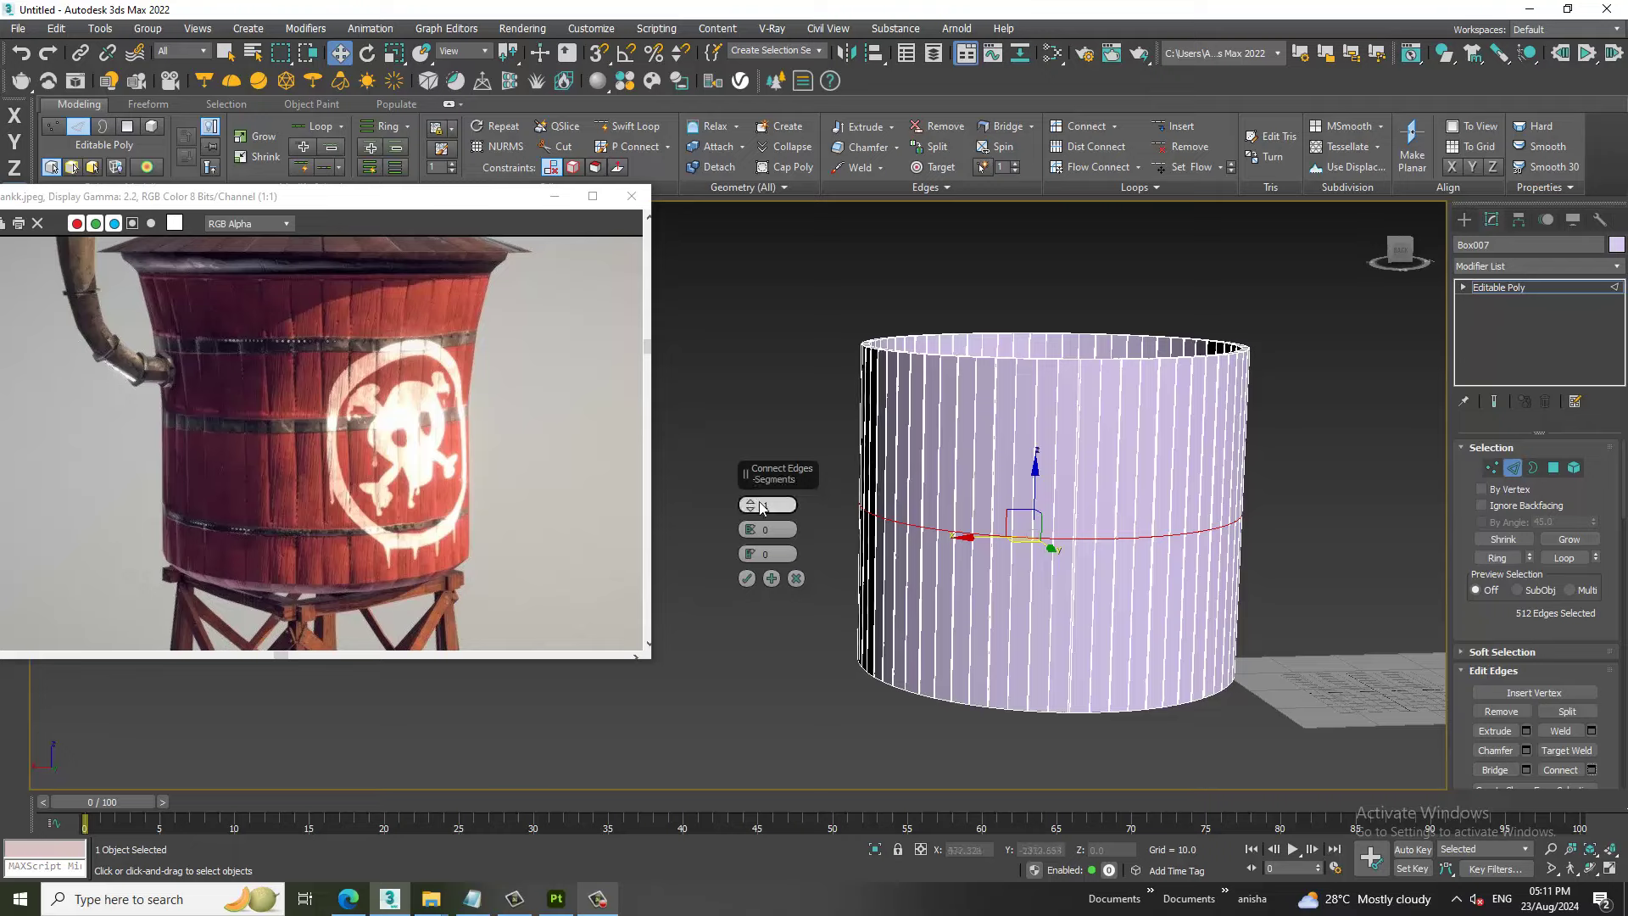
{"action": "left_click_drag", "start_coordinate": [761, 507], "coordinate": [755, 465]}
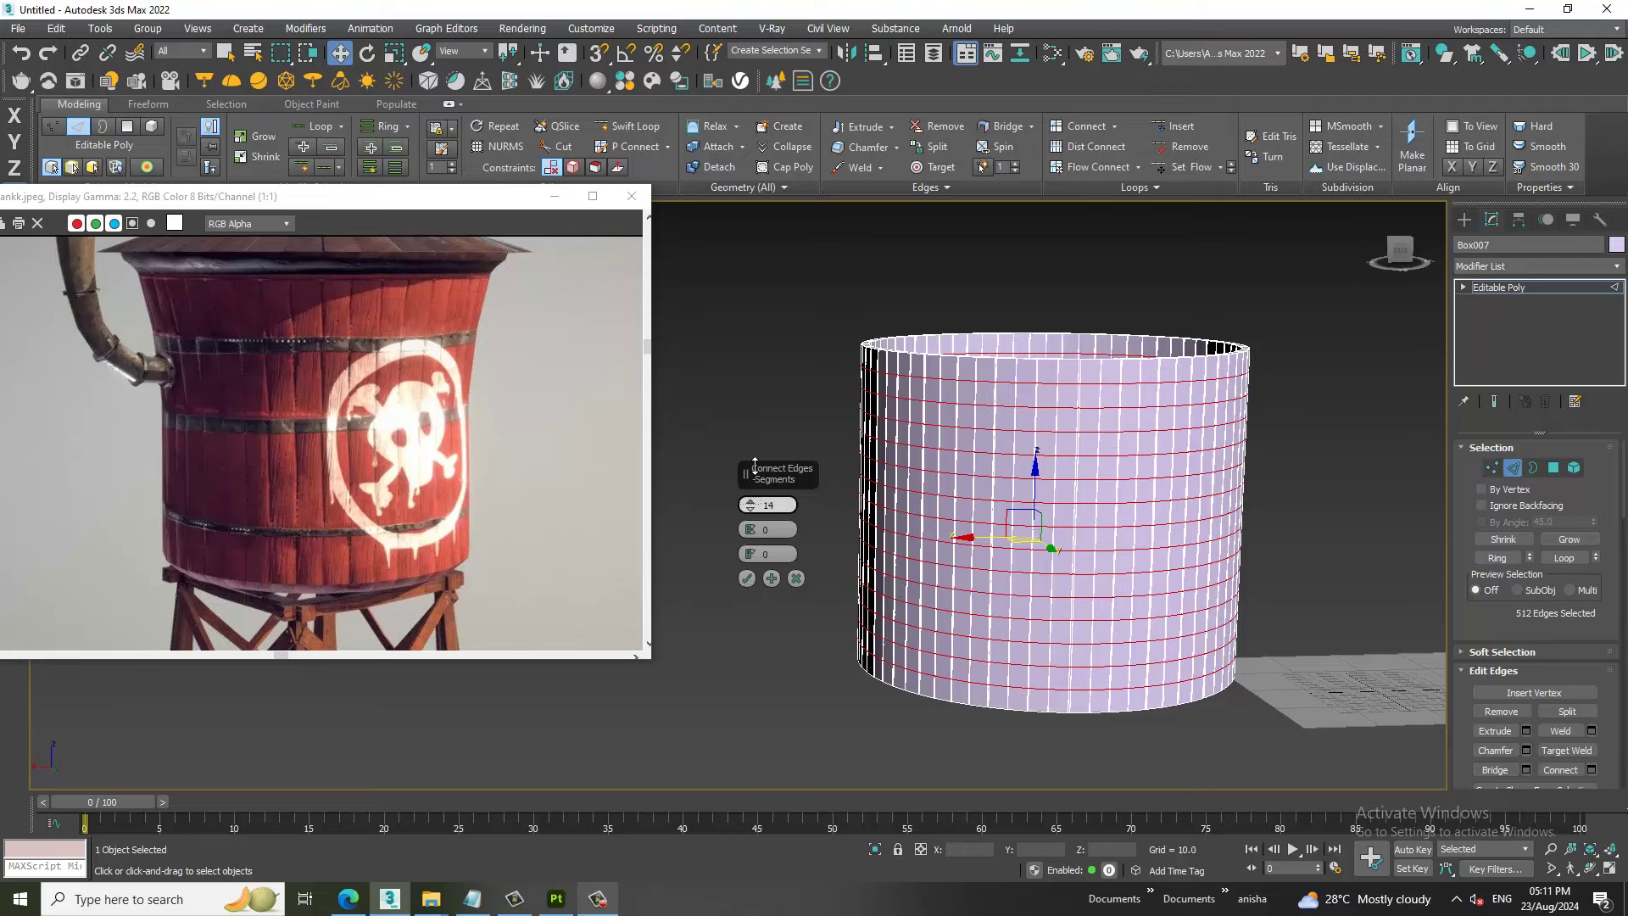
{"action": "left_click", "coordinate": [747, 579]}
{"action": "left_click", "coordinate": [1082, 512]}
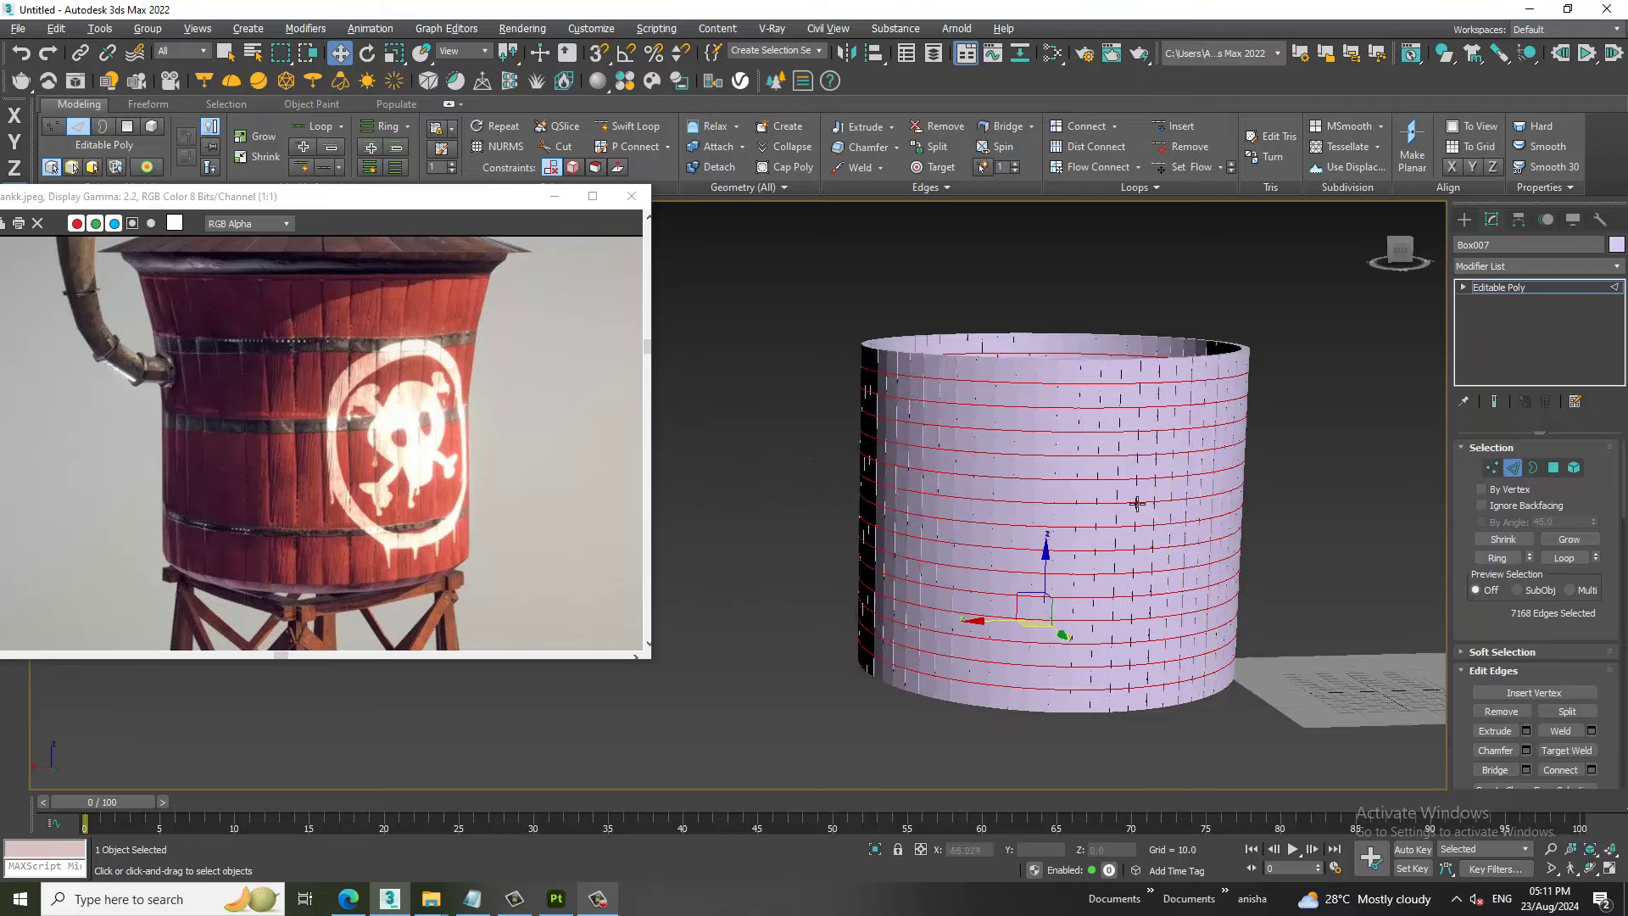
Inspect the gridded cylinder with edged faces shown, then return to object level.
{"action": "mouse_move", "coordinate": [1082, 512]}
{"action": "middle_mouse_down", "text": "alt"}
{"action": "mouse_move", "coordinate": [1029, 415]}
{"action": "mouse_move", "coordinate": [952, 443]}
{"action": "mouse_move", "coordinate": [1036, 440]}
{"action": "mouse_move", "coordinate": [1079, 476]}
{"action": "mouse_move", "coordinate": [1168, 498]}
{"action": "mouse_move", "coordinate": [1110, 504]}
{"action": "mouse_move", "coordinate": [1153, 540]}
{"action": "middle_mouse_up", "text": "alt"}
{"action": "scroll", "coordinate": [996, 486], "scroll_direction": "up", "scroll_amount": 3}
{"action": "scroll", "coordinate": [978, 477], "scroll_direction": "up", "scroll_amount": 3}
{"action": "scroll", "coordinate": [978, 477], "scroll_direction": "down", "scroll_amount": 3}
{"action": "left_click", "coordinate": [1073, 484]}
{"action": "key", "text": "F4"}
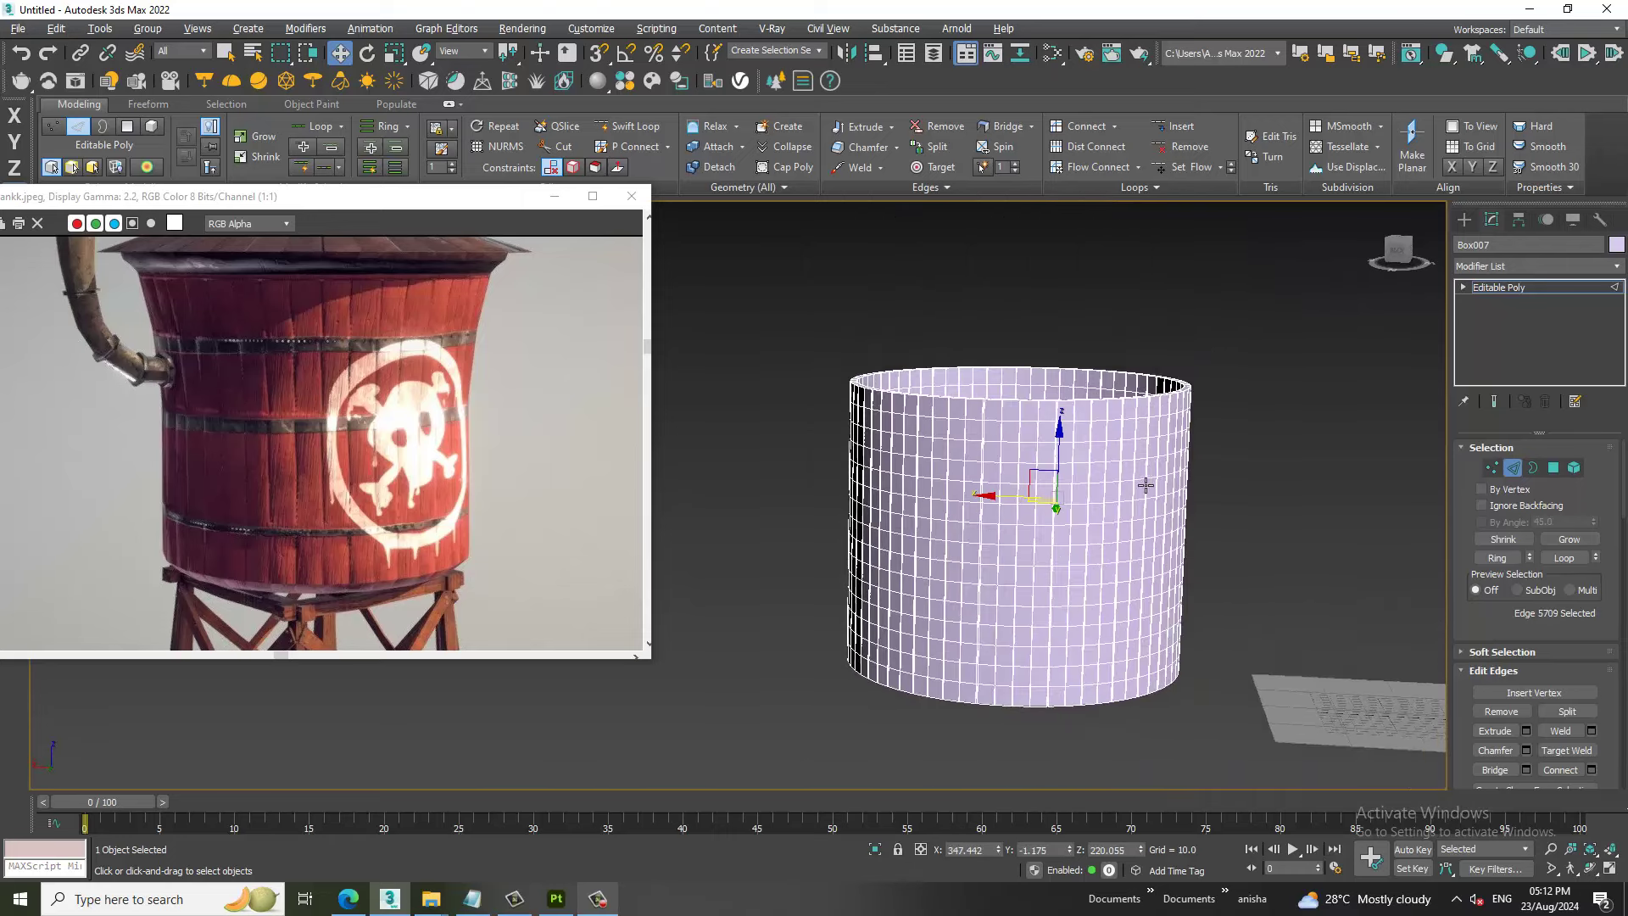
{"action": "middle_click_drag", "start_coordinate": [1146, 485], "coordinate": [1154, 462], "text": "alt"}
{"action": "scroll", "coordinate": [1154, 463], "scroll_direction": "down", "scroll_amount": 2}
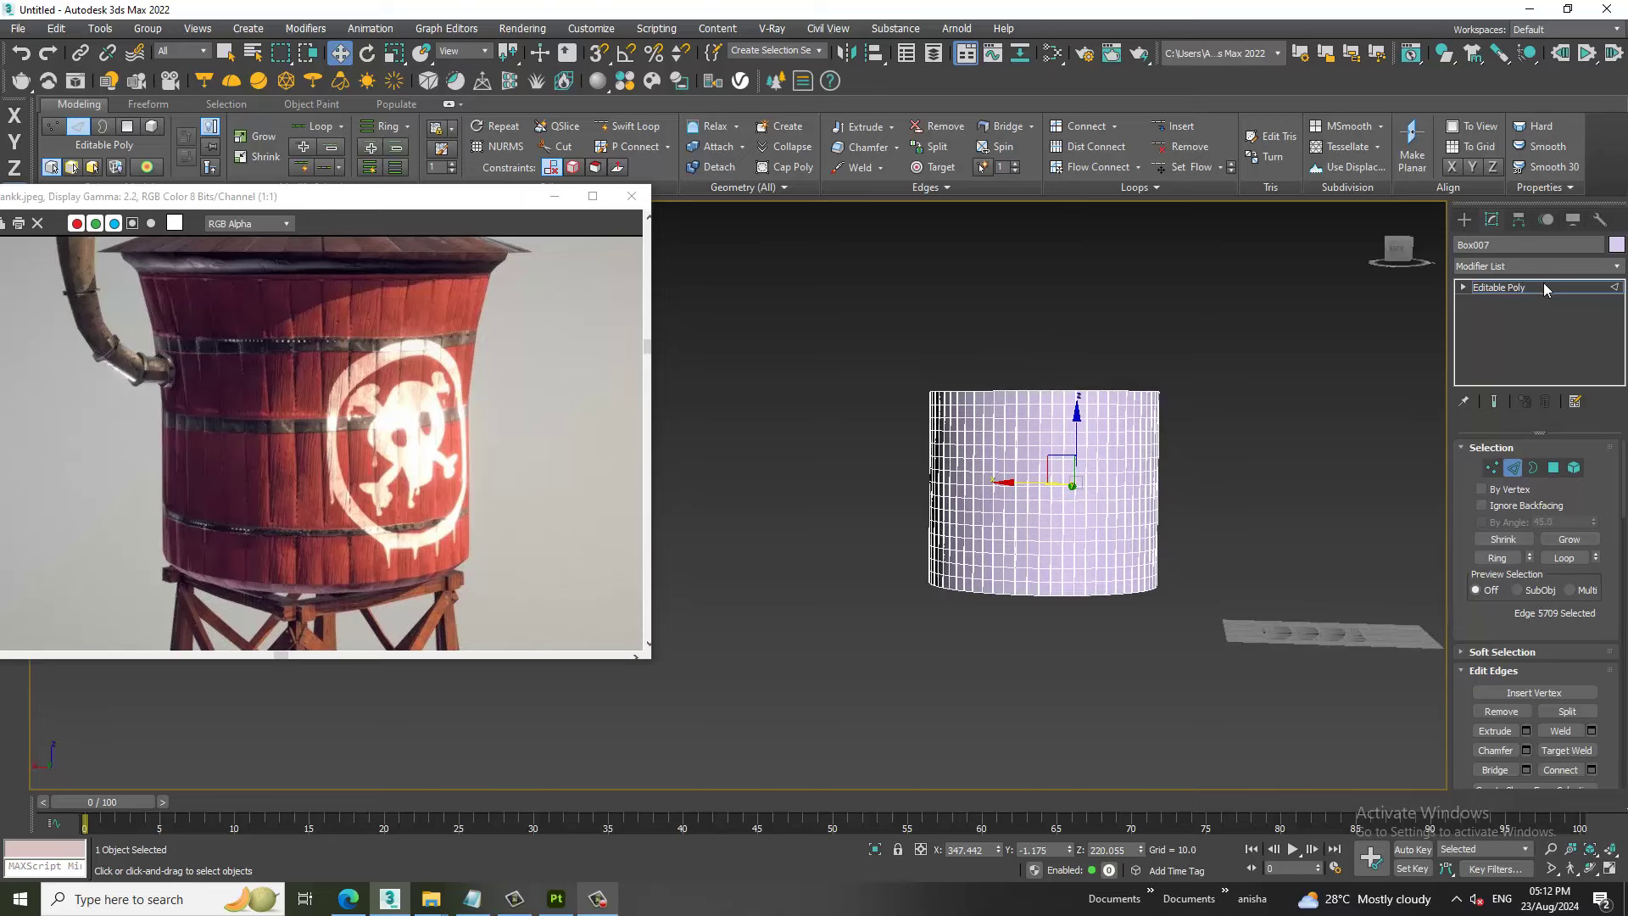
{"action": "left_click", "coordinate": [1597, 289]}
Add a Taper modifier to the tank cylinder and preview several taper amounts.
{"action": "left_click", "coordinate": [1571, 272]}
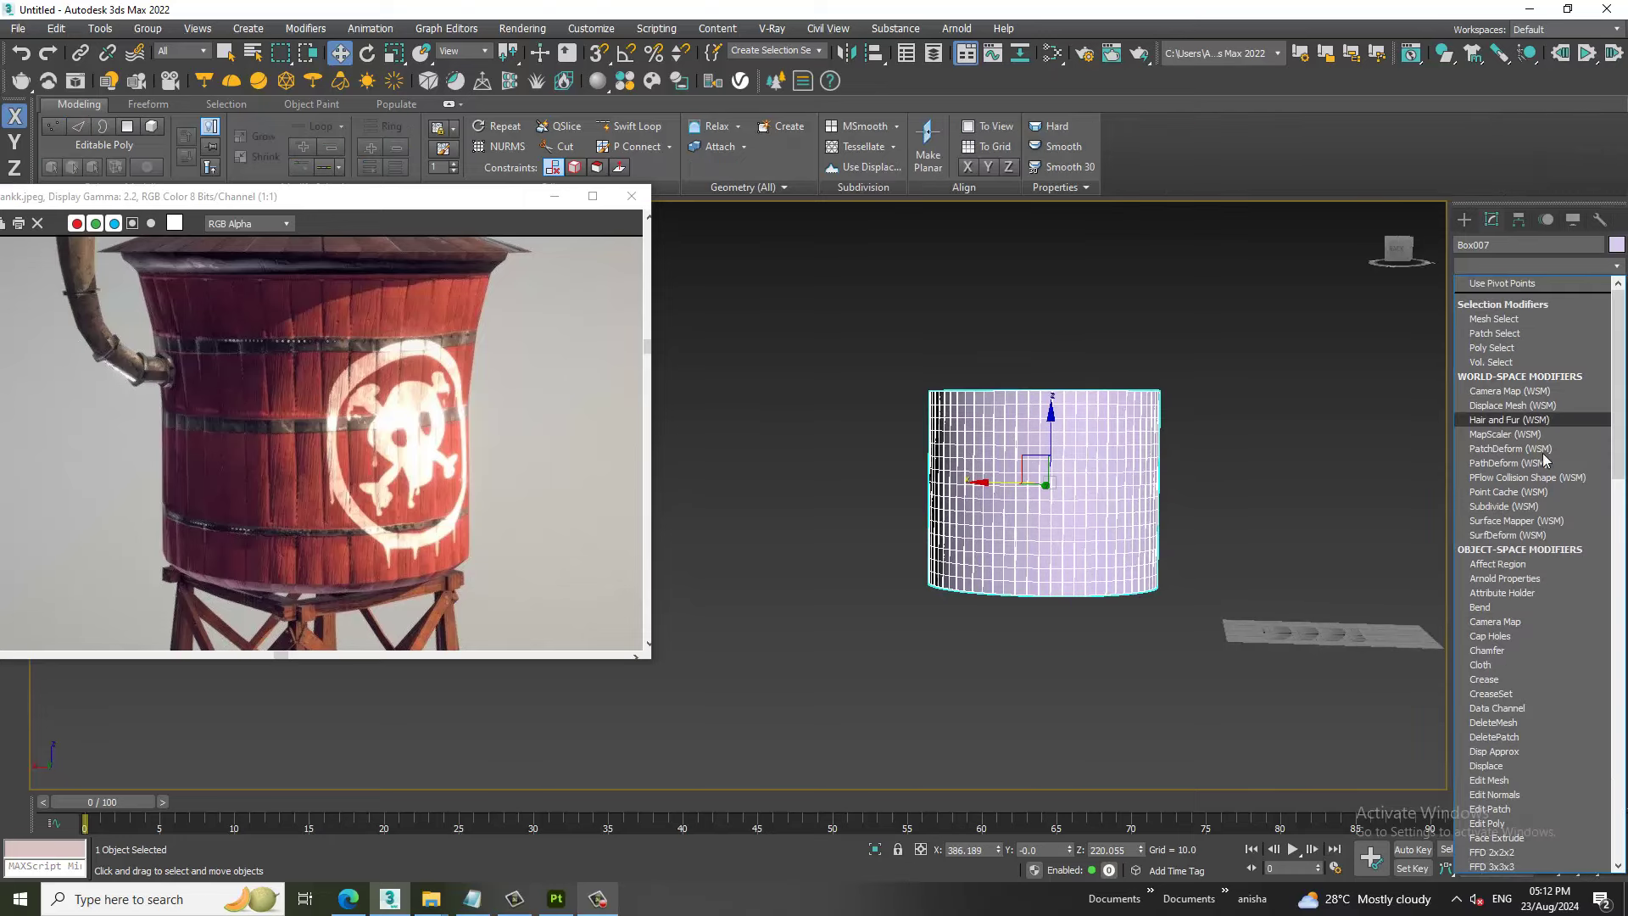
{"action": "scroll", "coordinate": [1540, 462], "scroll_direction": "down", "scroll_amount": 5}
{"action": "scroll", "coordinate": [1540, 461], "scroll_direction": "down", "scroll_amount": 3}
{"action": "left_click", "coordinate": [1540, 461]}
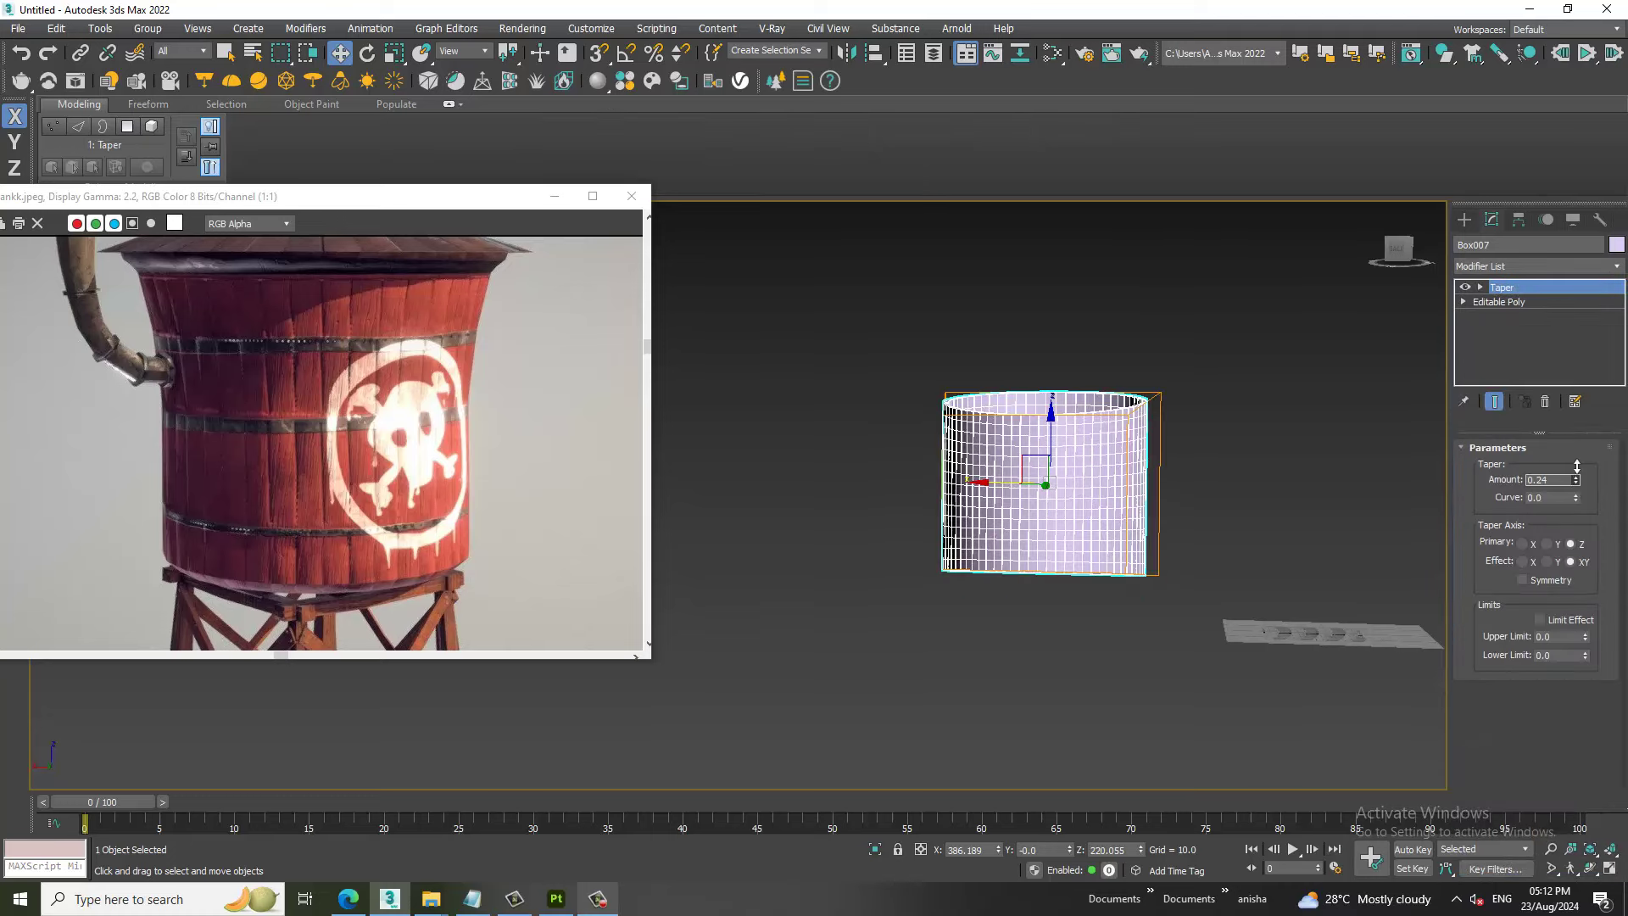
{"action": "left_click_drag", "start_coordinate": [1573, 485], "coordinate": [1574, 491]}
{"action": "middle_click_drag", "start_coordinate": [1391, 534], "coordinate": [1328, 497], "text": "alt"}
{"action": "left_click_drag", "start_coordinate": [1576, 481], "coordinate": [1560, 490]}
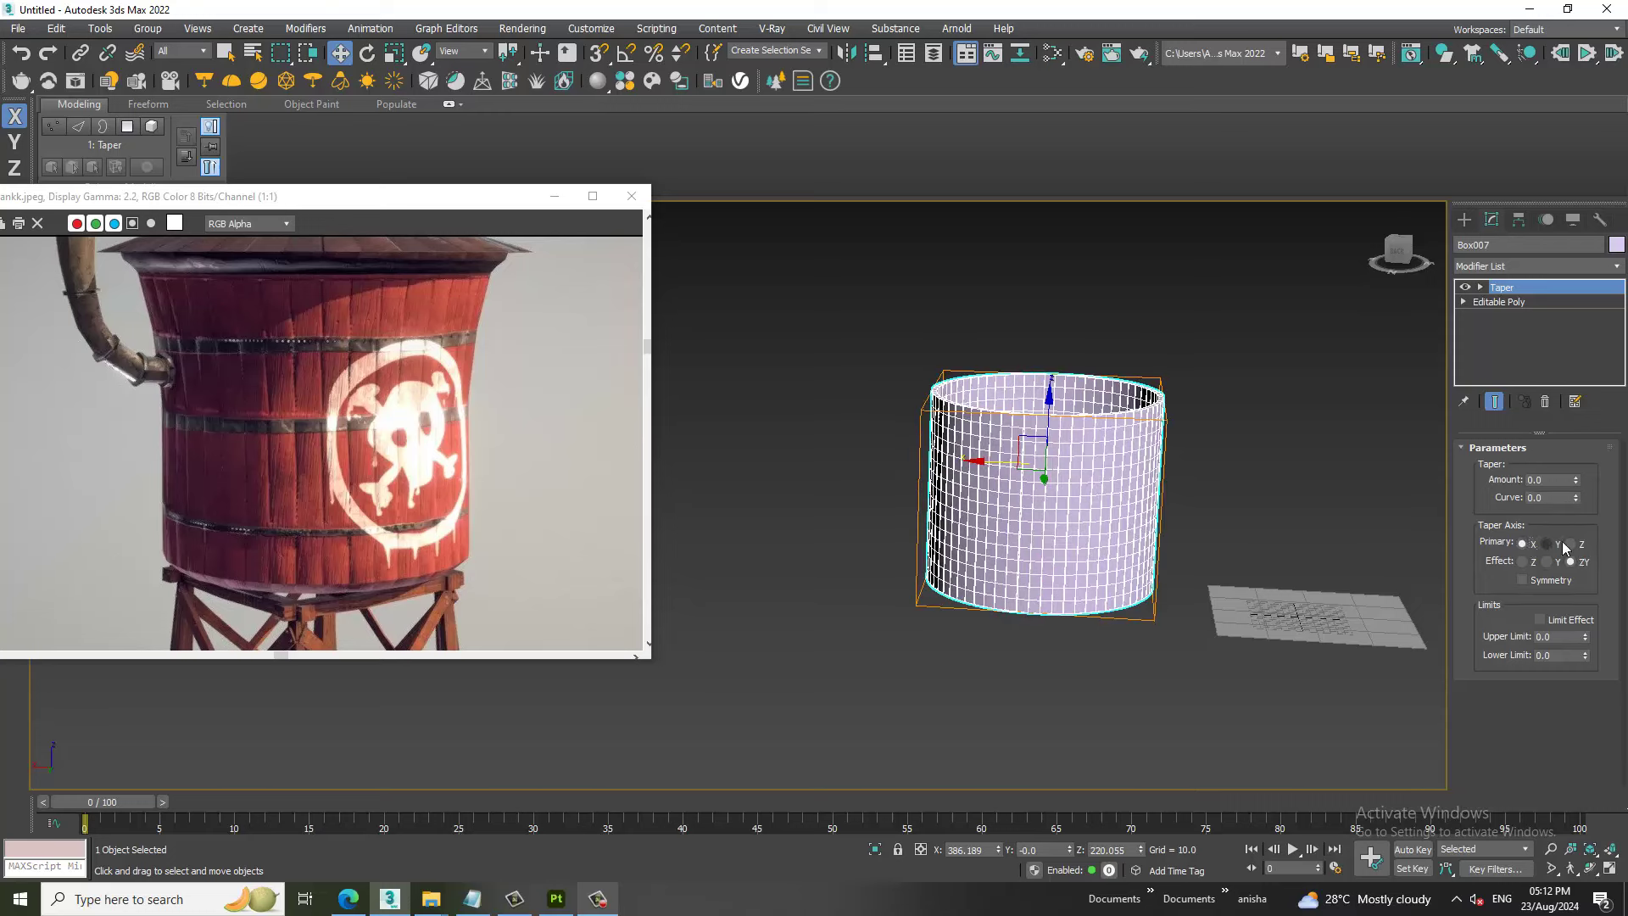
{"action": "mouse_move", "coordinate": [1576, 480]}
{"action": "left_mouse_down"}
{"action": "mouse_move", "coordinate": [1574, 468]}
{"action": "mouse_move", "coordinate": [1575, 516]}
{"action": "left_mouse_up"}
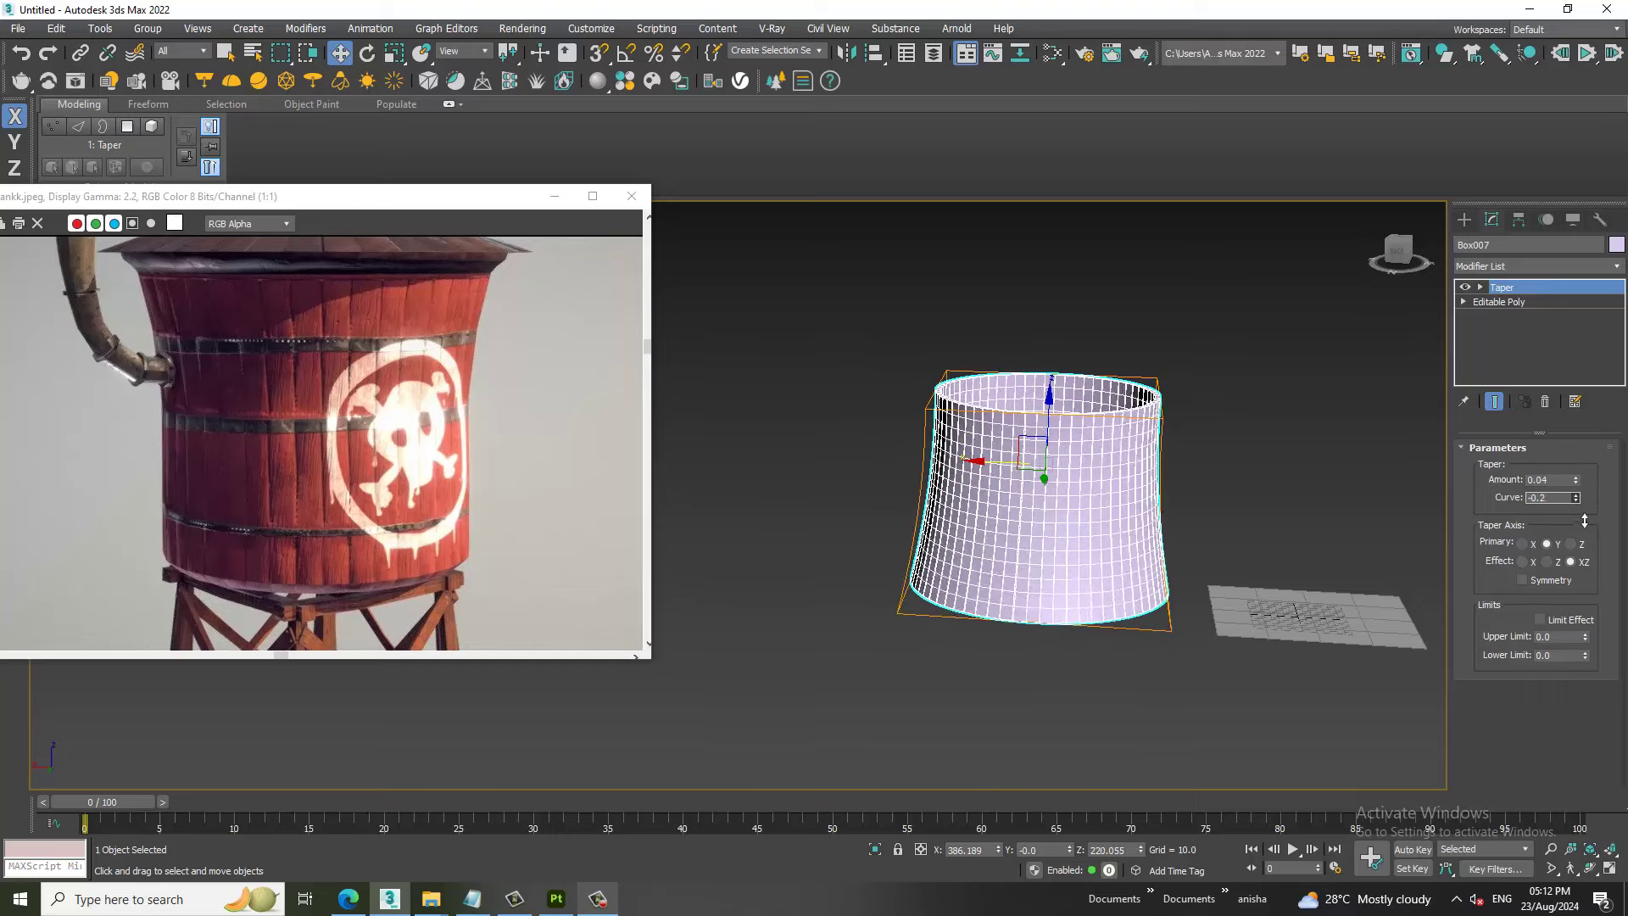
Try Taper Effect X, Z and XZ with different Curve values, then delete the Taper modifier.
{"action": "left_click", "coordinate": [1525, 561]}
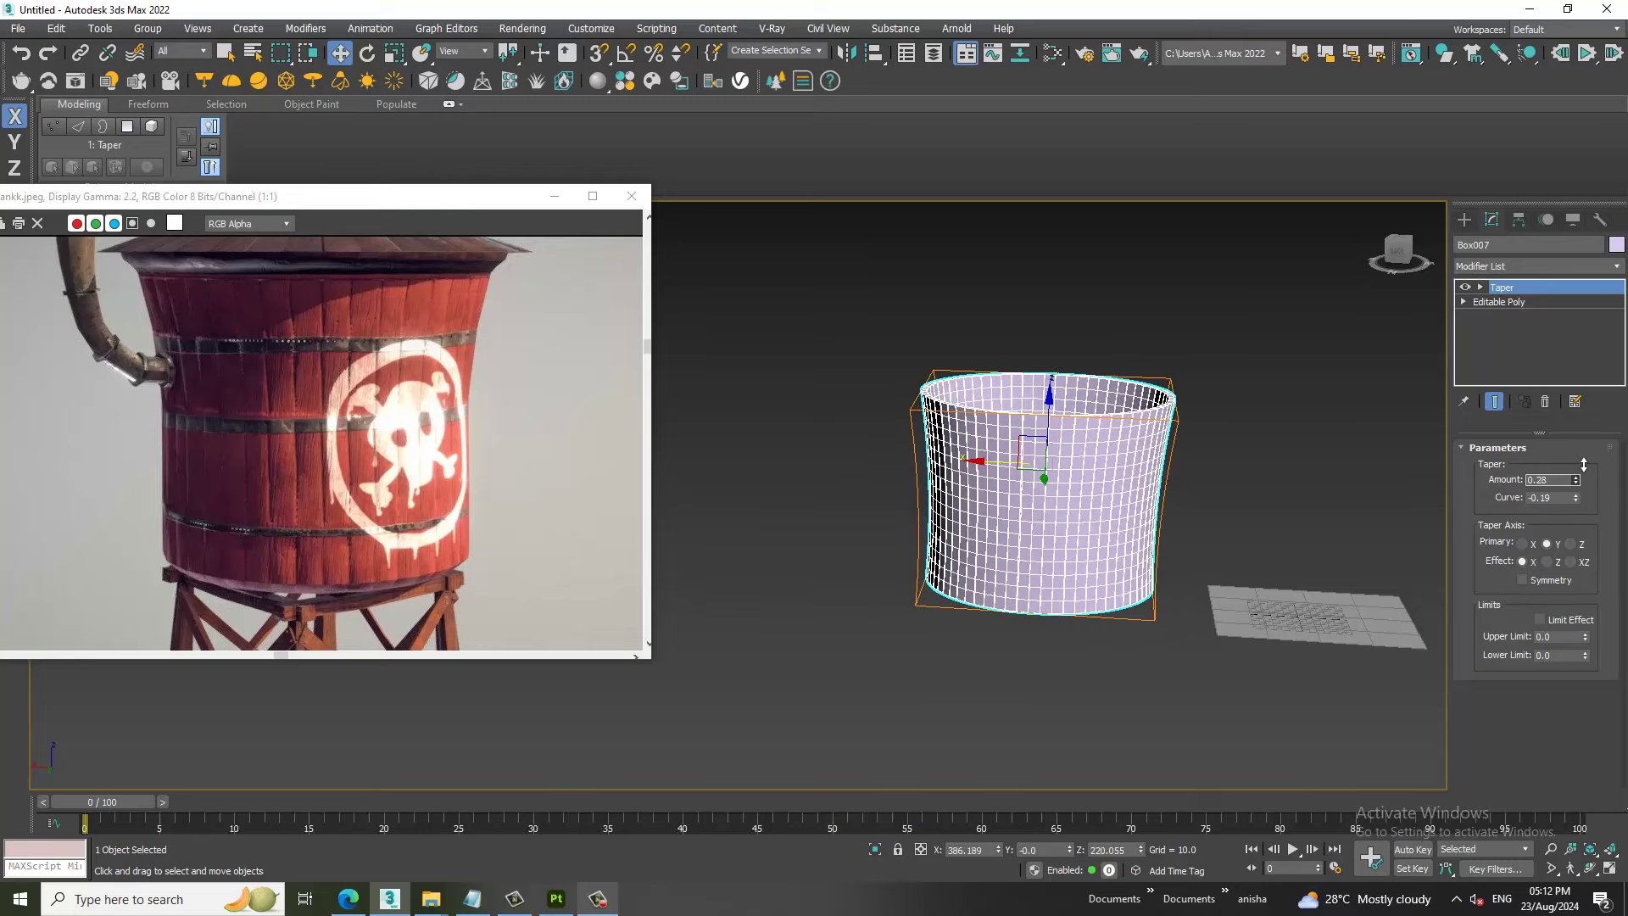
{"action": "left_click_drag", "start_coordinate": [1576, 498], "coordinate": [1581, 496]}
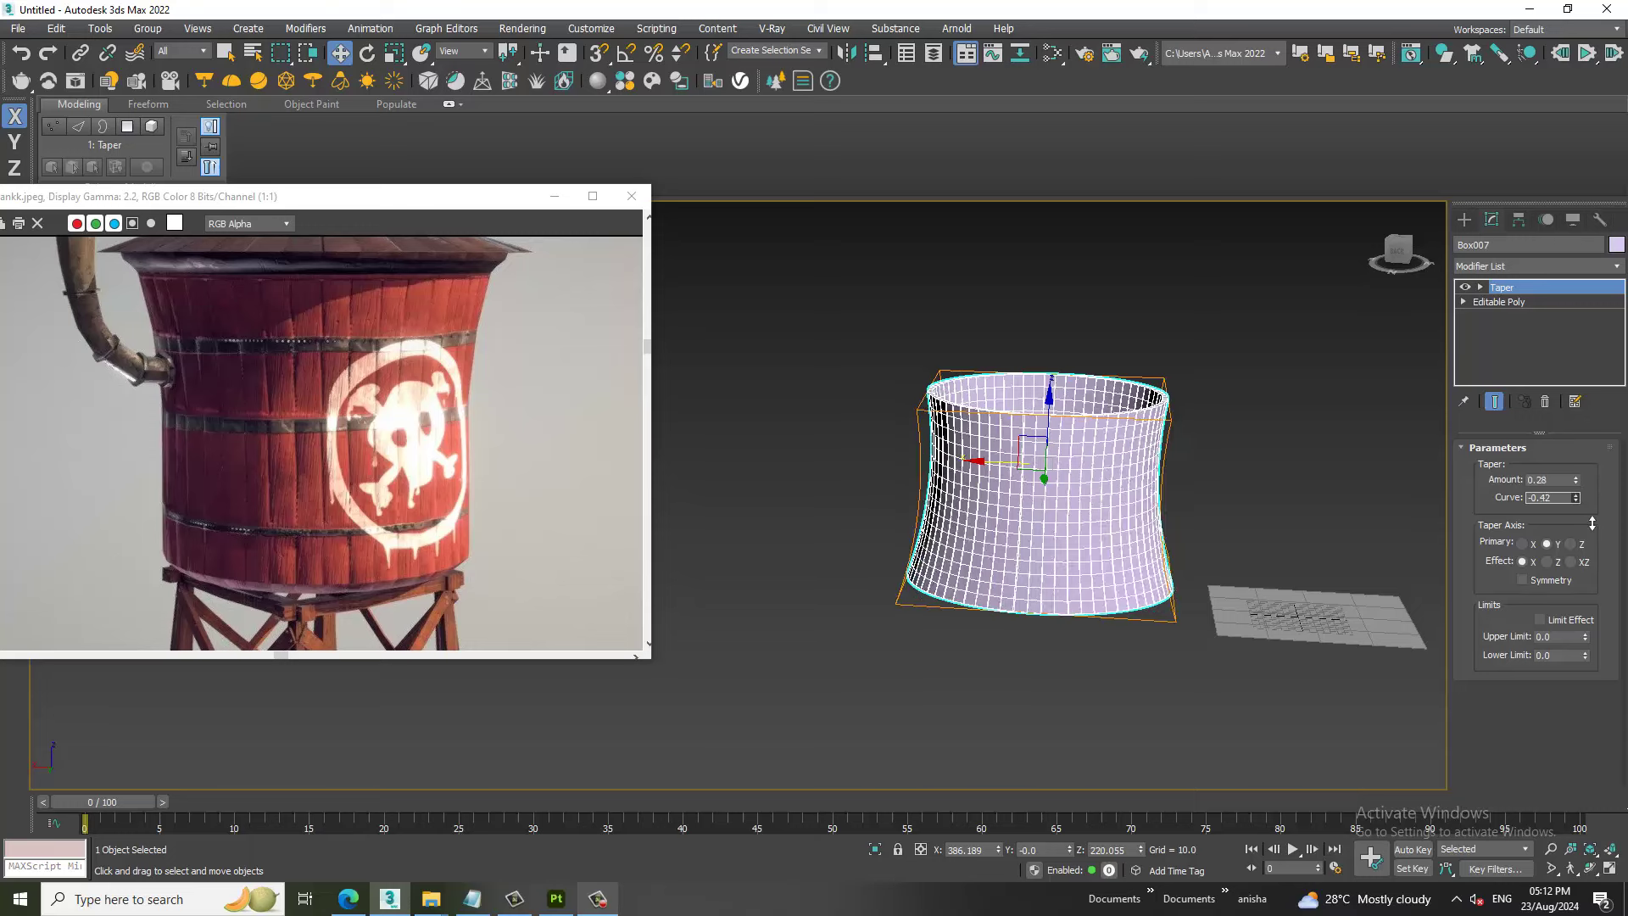
{"action": "left_click", "coordinate": [1554, 563]}
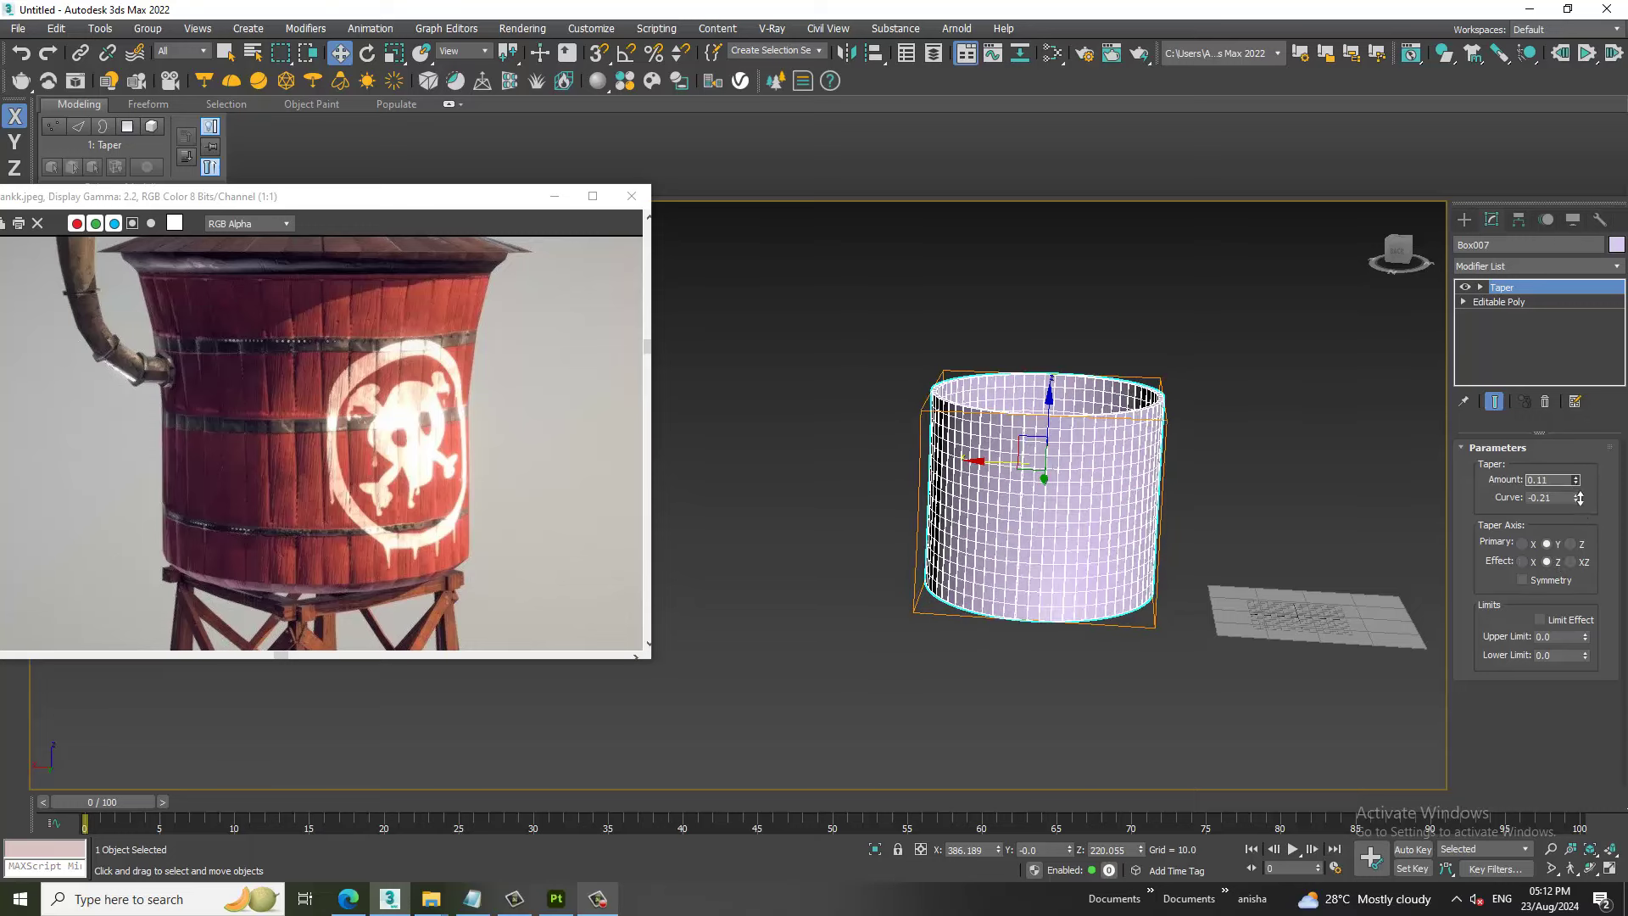
{"action": "left_click", "coordinate": [1571, 561]}
{"action": "mouse_move", "coordinate": [1321, 514]}
{"action": "middle_mouse_down", "text": "alt"}
{"action": "mouse_move", "coordinate": [1365, 511]}
{"action": "mouse_move", "coordinate": [1316, 446]}
{"action": "middle_mouse_up", "text": "alt"}
{"action": "mouse_move", "coordinate": [1575, 497]}
{"action": "left_mouse_down"}
{"action": "mouse_move", "coordinate": [1563, 462]}
{"action": "mouse_move", "coordinate": [1309, 521]}
{"action": "left_mouse_up"}
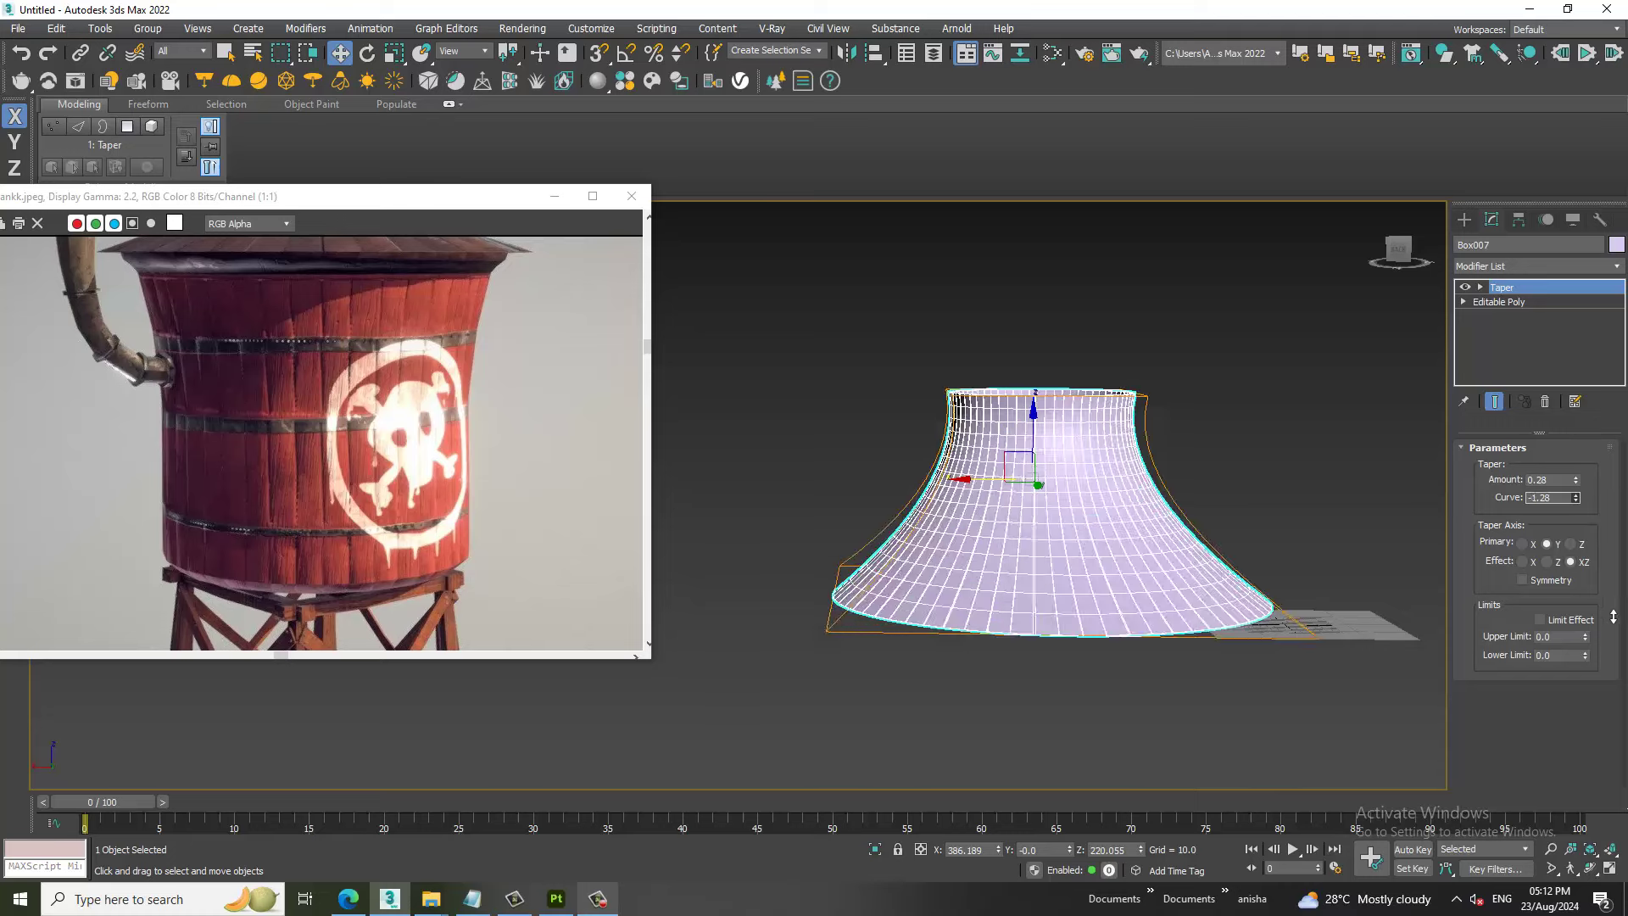
{"action": "middle_click_drag", "start_coordinate": [1309, 521], "coordinate": [1391, 465], "text": "alt"}
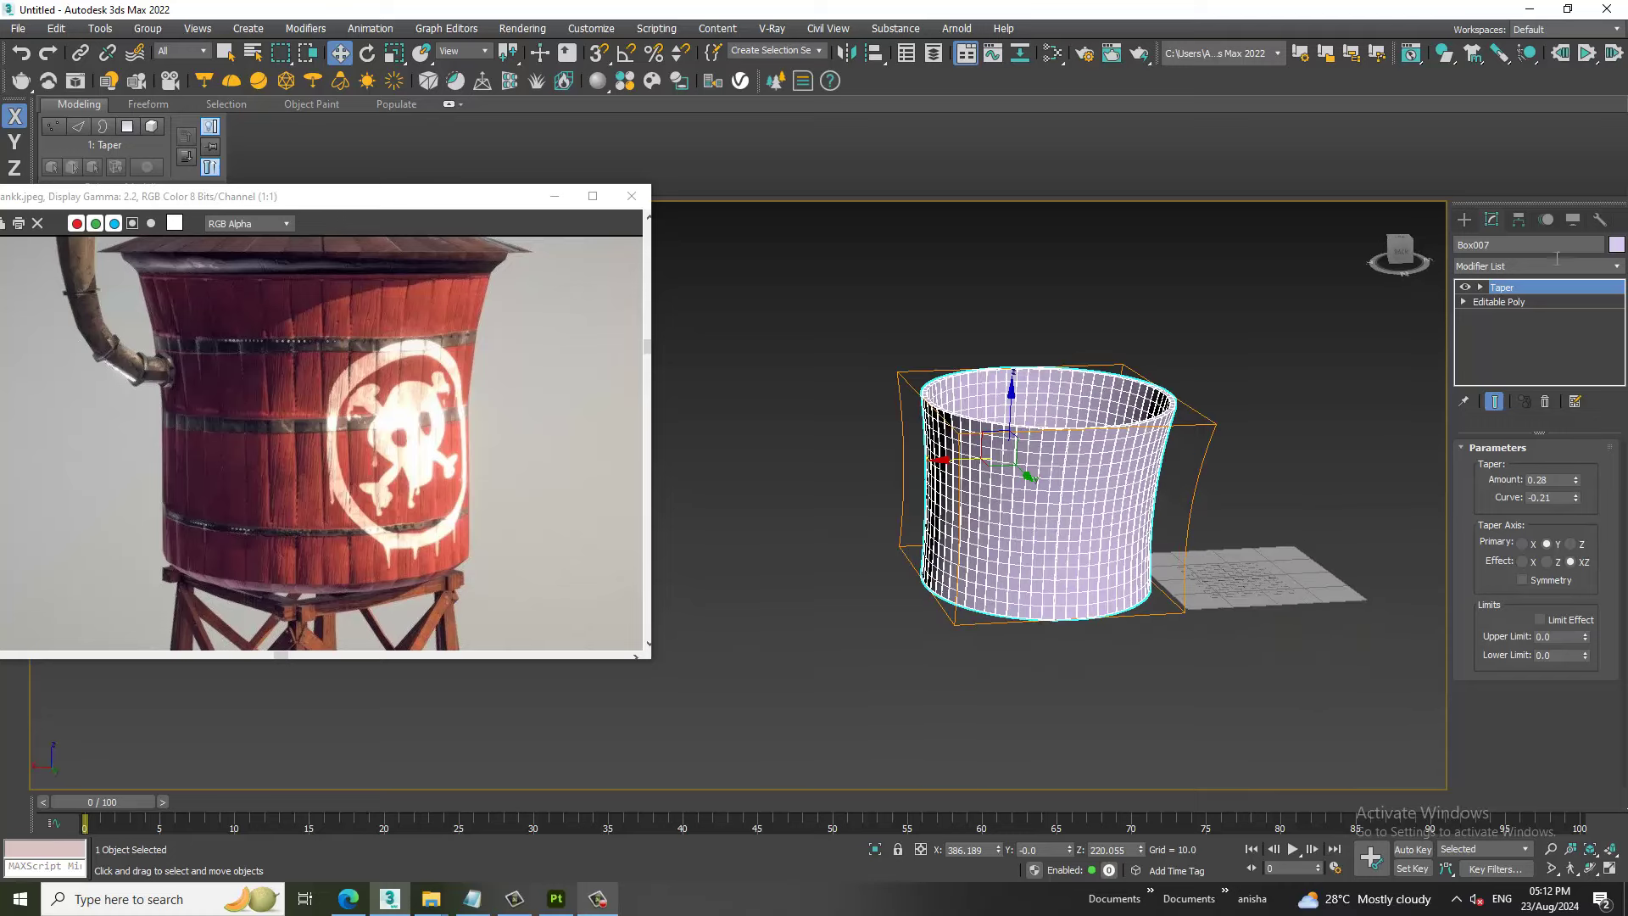
{"action": "left_click", "coordinate": [1545, 401]}
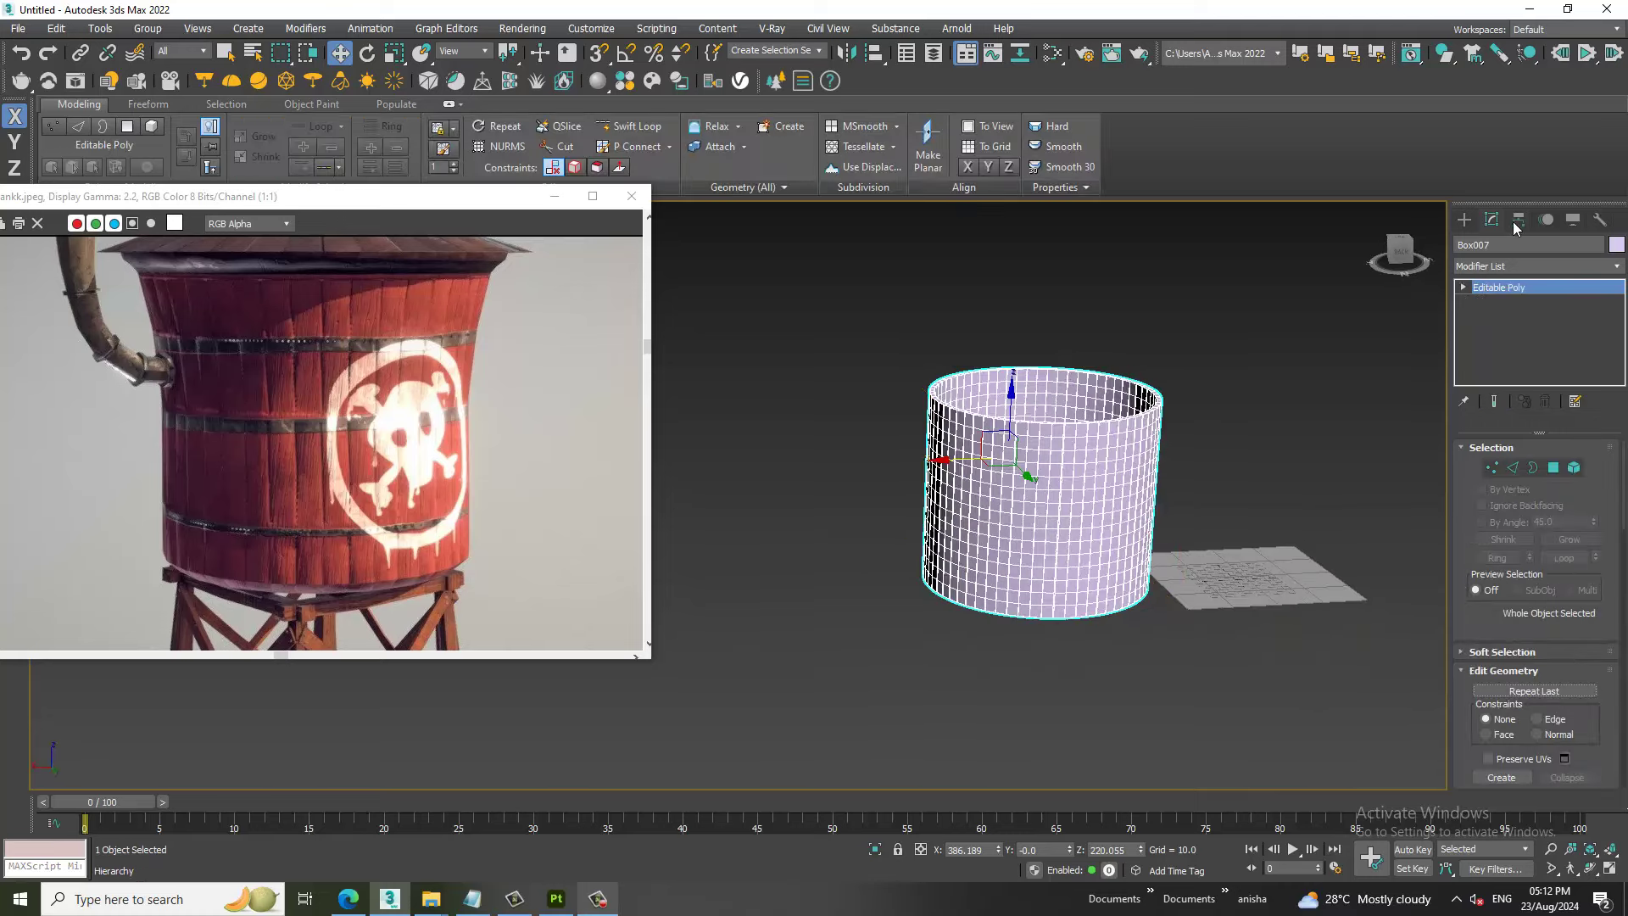
{"action": "left_click", "coordinate": [1519, 221]}
Centre the cylinder's pivot on the object using Affect Pivot Only > Center to Object.
{"action": "left_click", "coordinate": [1550, 339]}
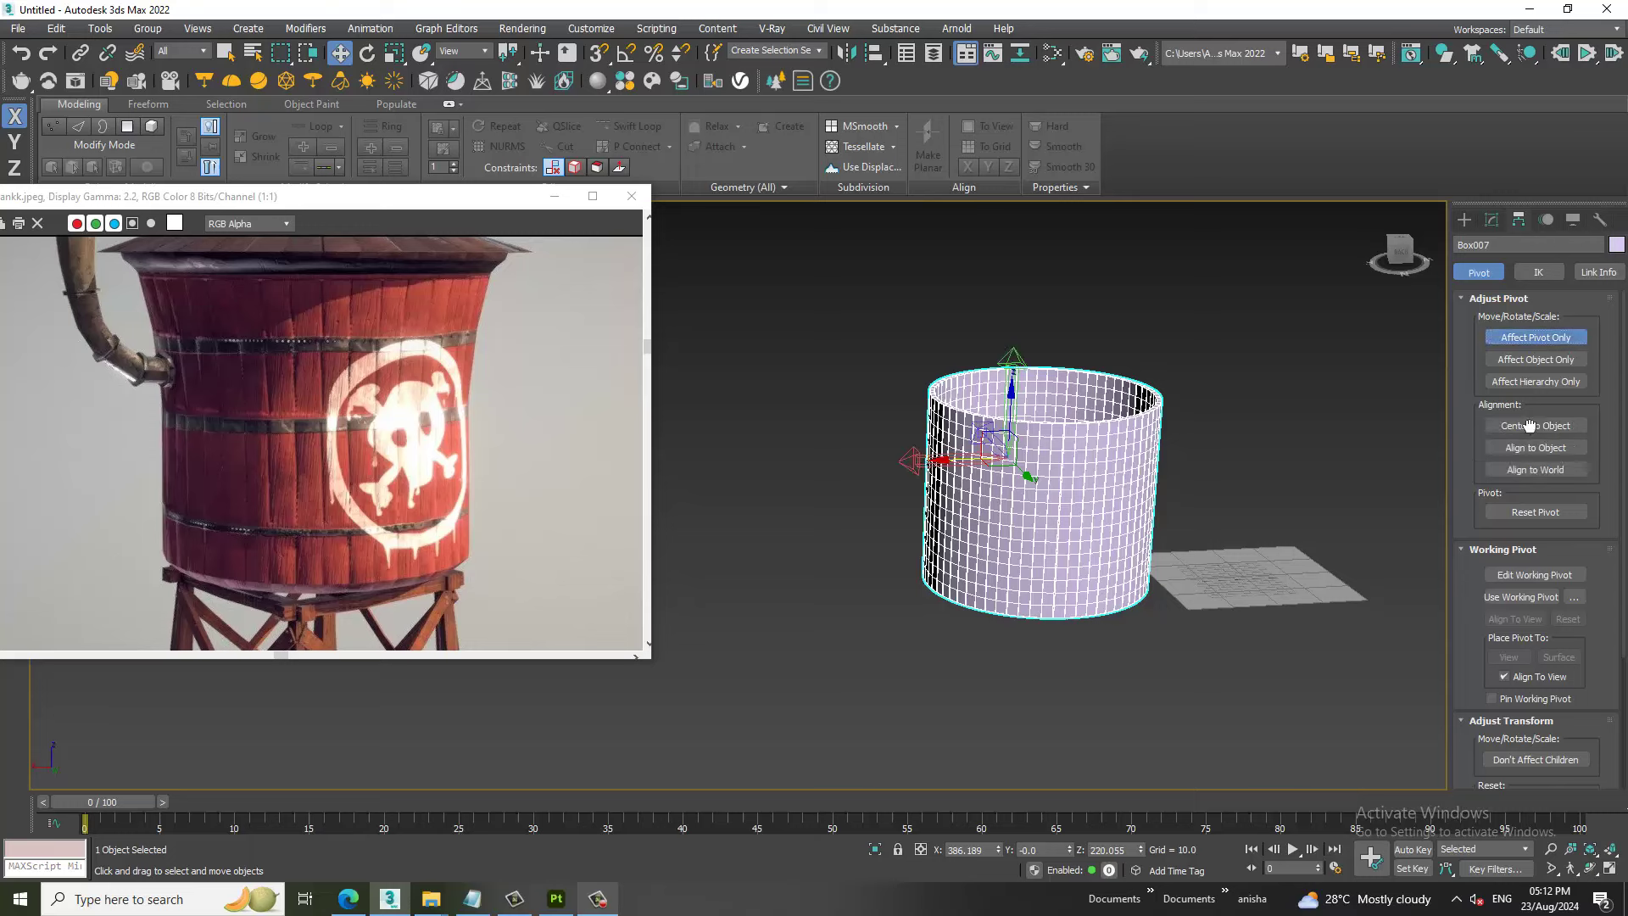
{"action": "left_click", "coordinate": [1531, 424]}
{"action": "left_click", "coordinate": [1575, 337]}
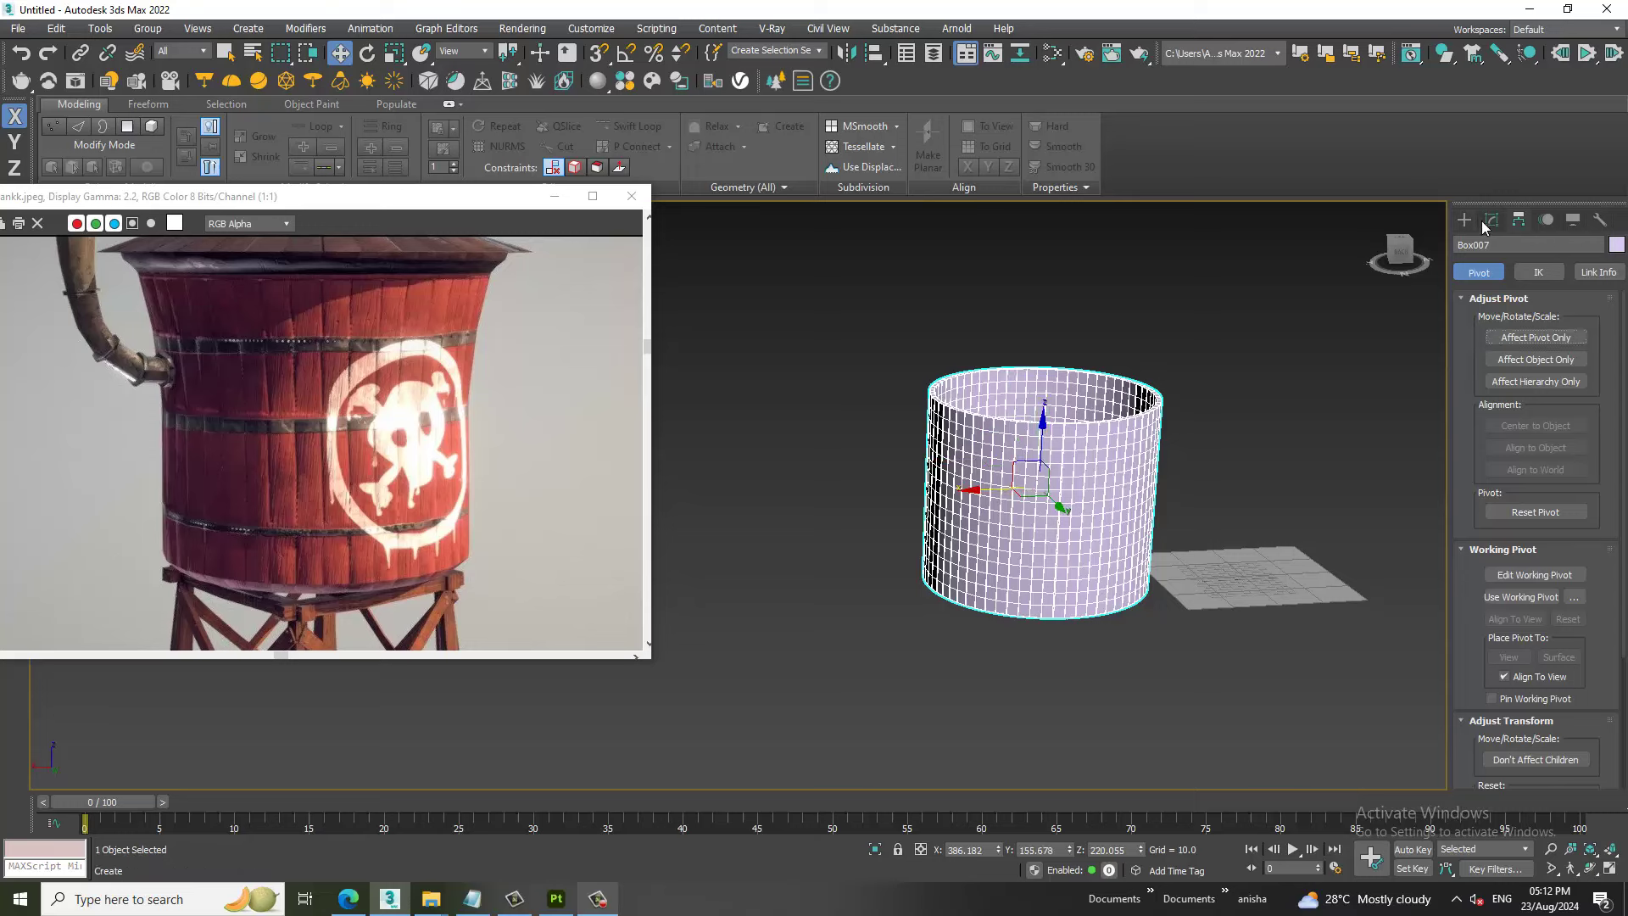
Add a new Taper with amount 0.23 and test the Z and X effect axes.
{"action": "left_click", "coordinate": [1492, 220]}
{"action": "left_click", "coordinate": [1544, 266]}
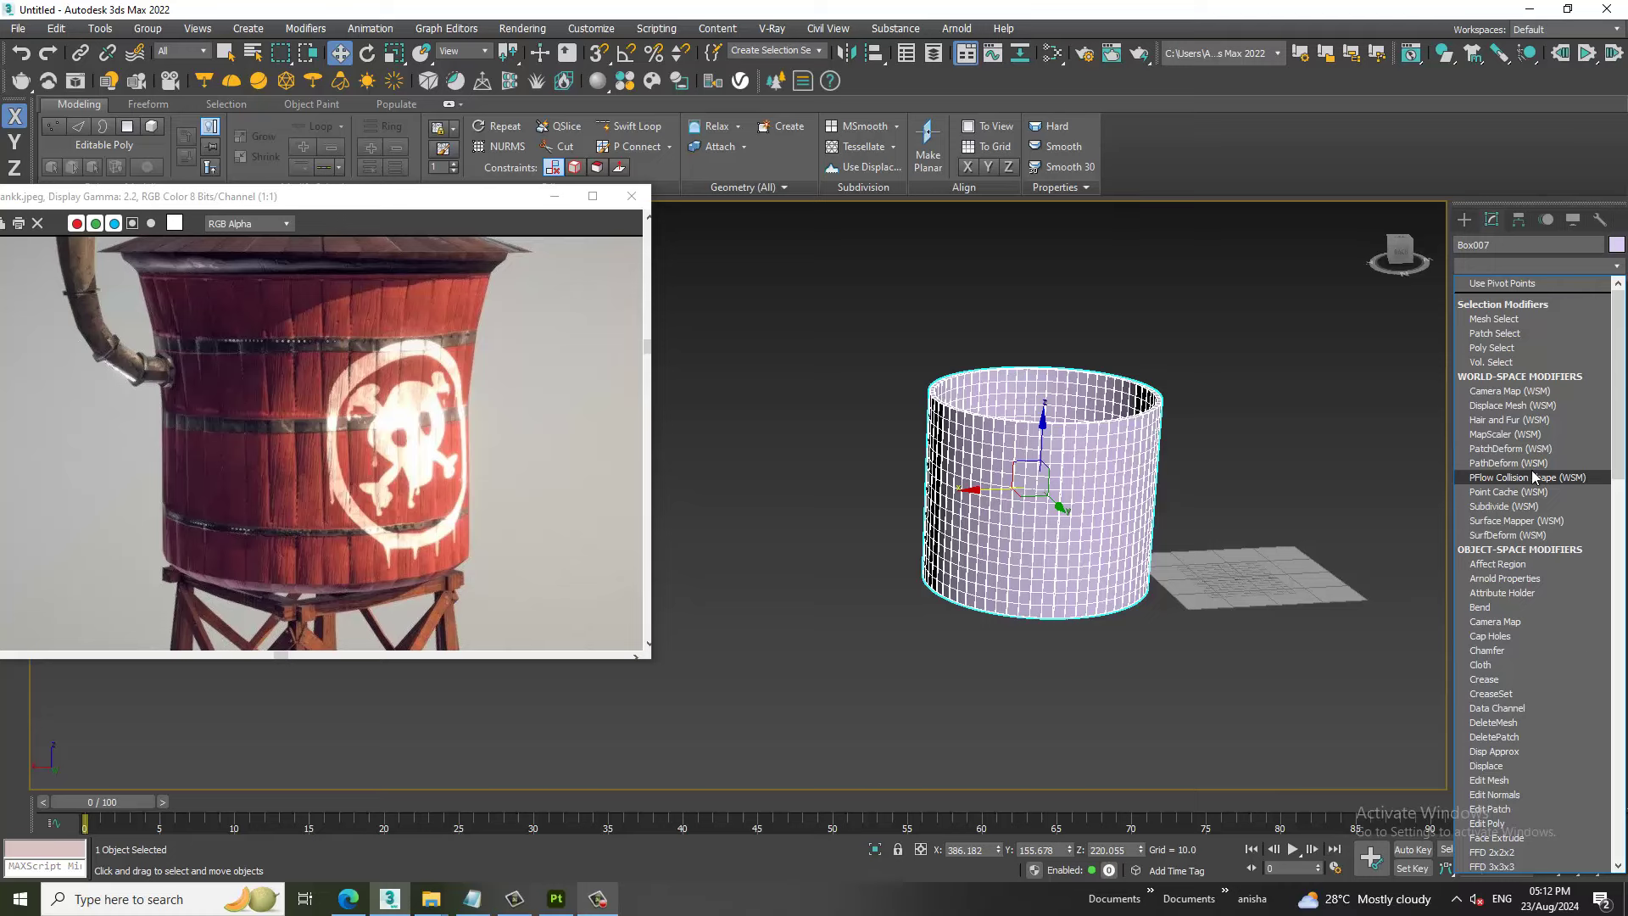
{"action": "scroll", "coordinate": [1531, 471], "scroll_direction": "down", "scroll_amount": 20}
{"action": "left_click", "coordinate": [1531, 470]}
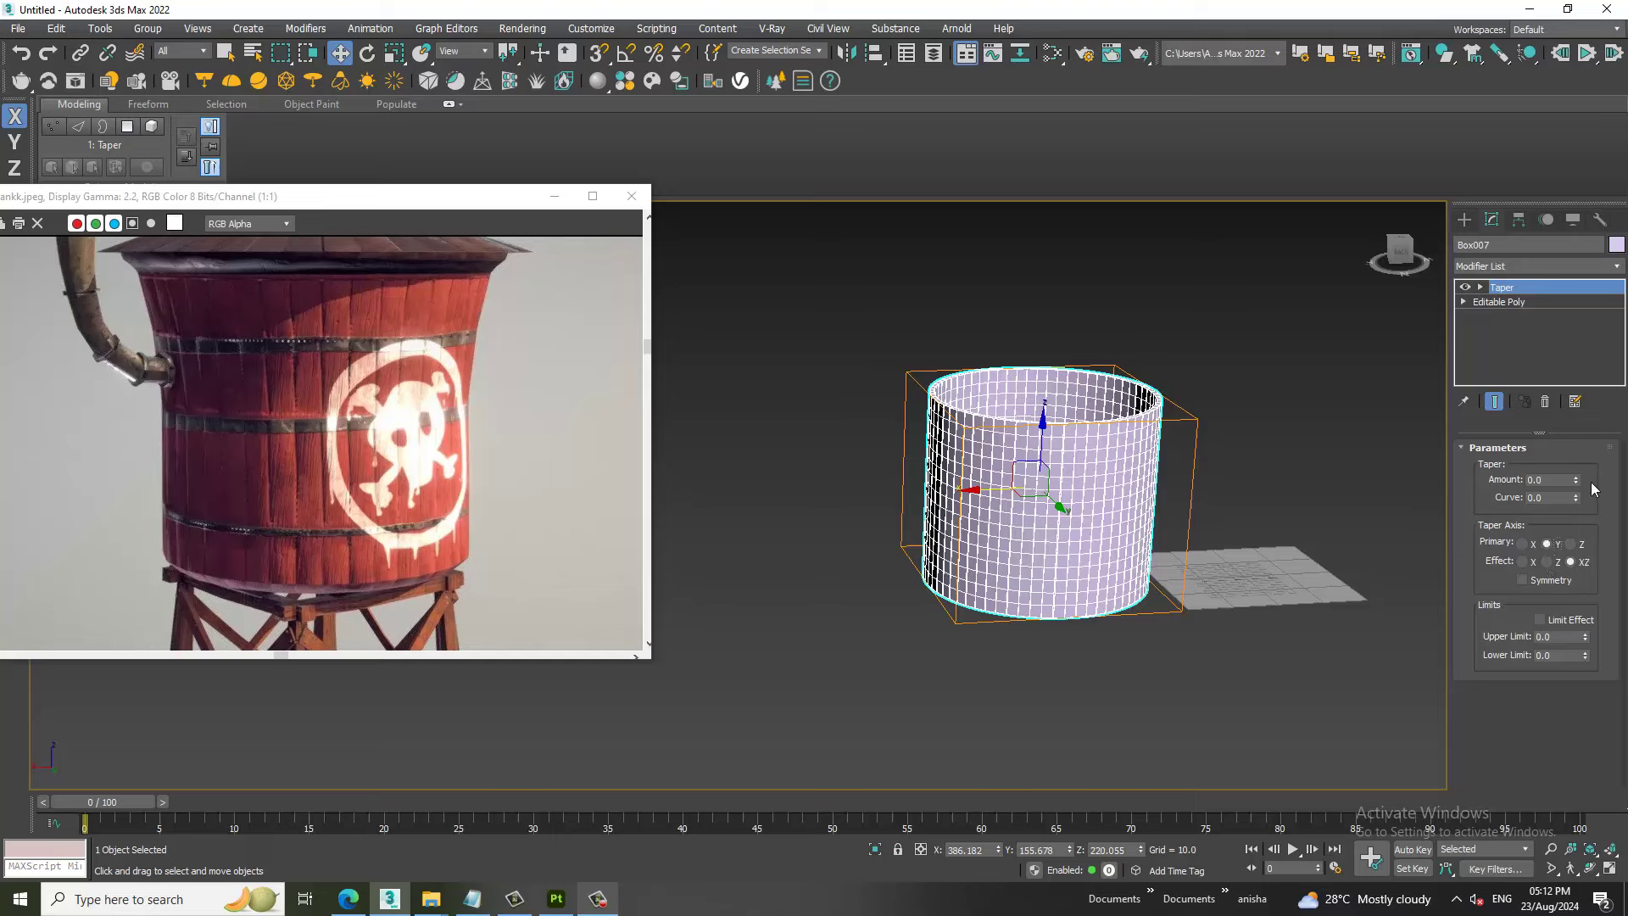
{"action": "mouse_move", "coordinate": [1578, 485]}
{"action": "left_mouse_down"}
{"action": "mouse_move", "coordinate": [1580, 467]}
{"action": "mouse_move", "coordinate": [65, 681]}
{"action": "mouse_move", "coordinate": [1575, 542]}
{"action": "left_mouse_up"}
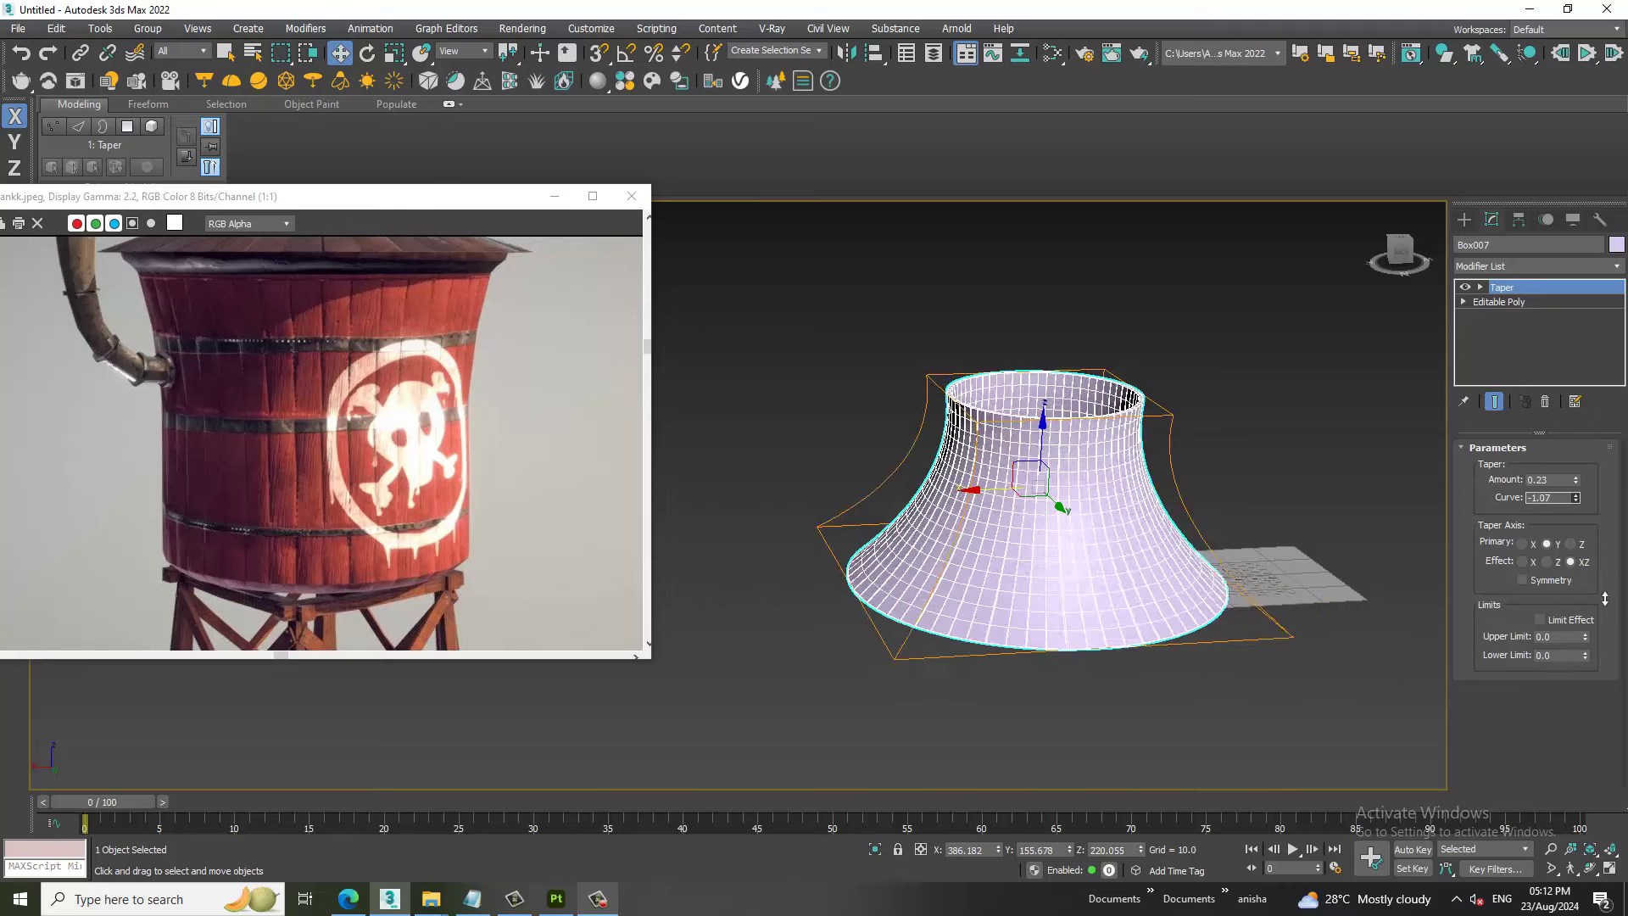
{"action": "middle_click_drag", "start_coordinate": [1088, 477], "coordinate": [1286, 478], "text": "alt"}
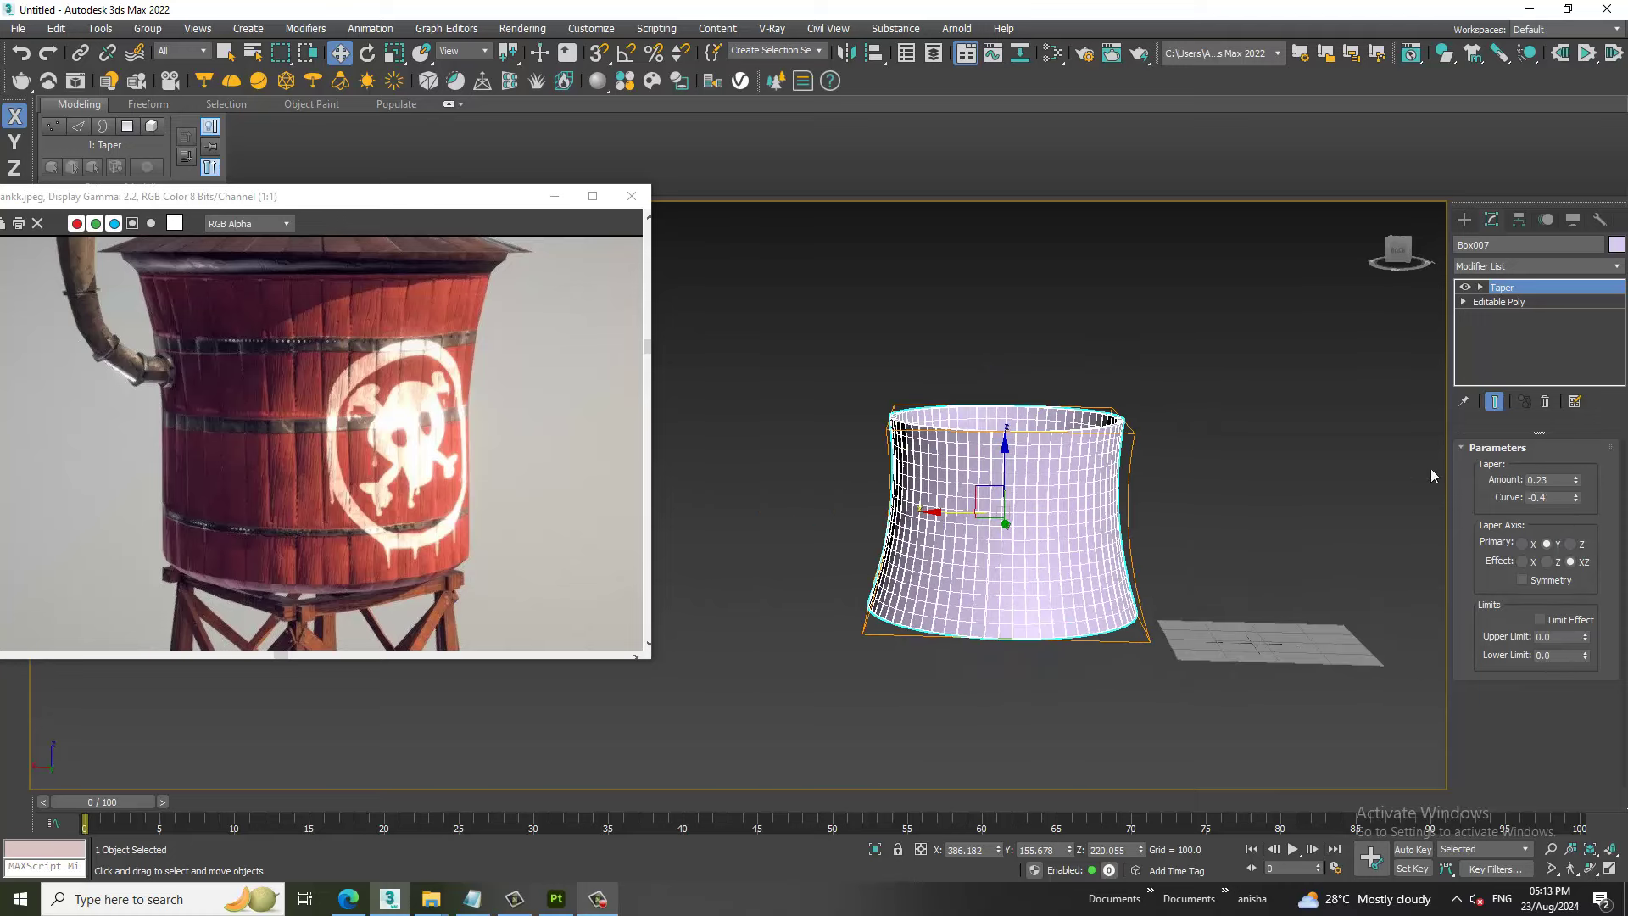
{"action": "left_click", "coordinate": [1548, 563]}
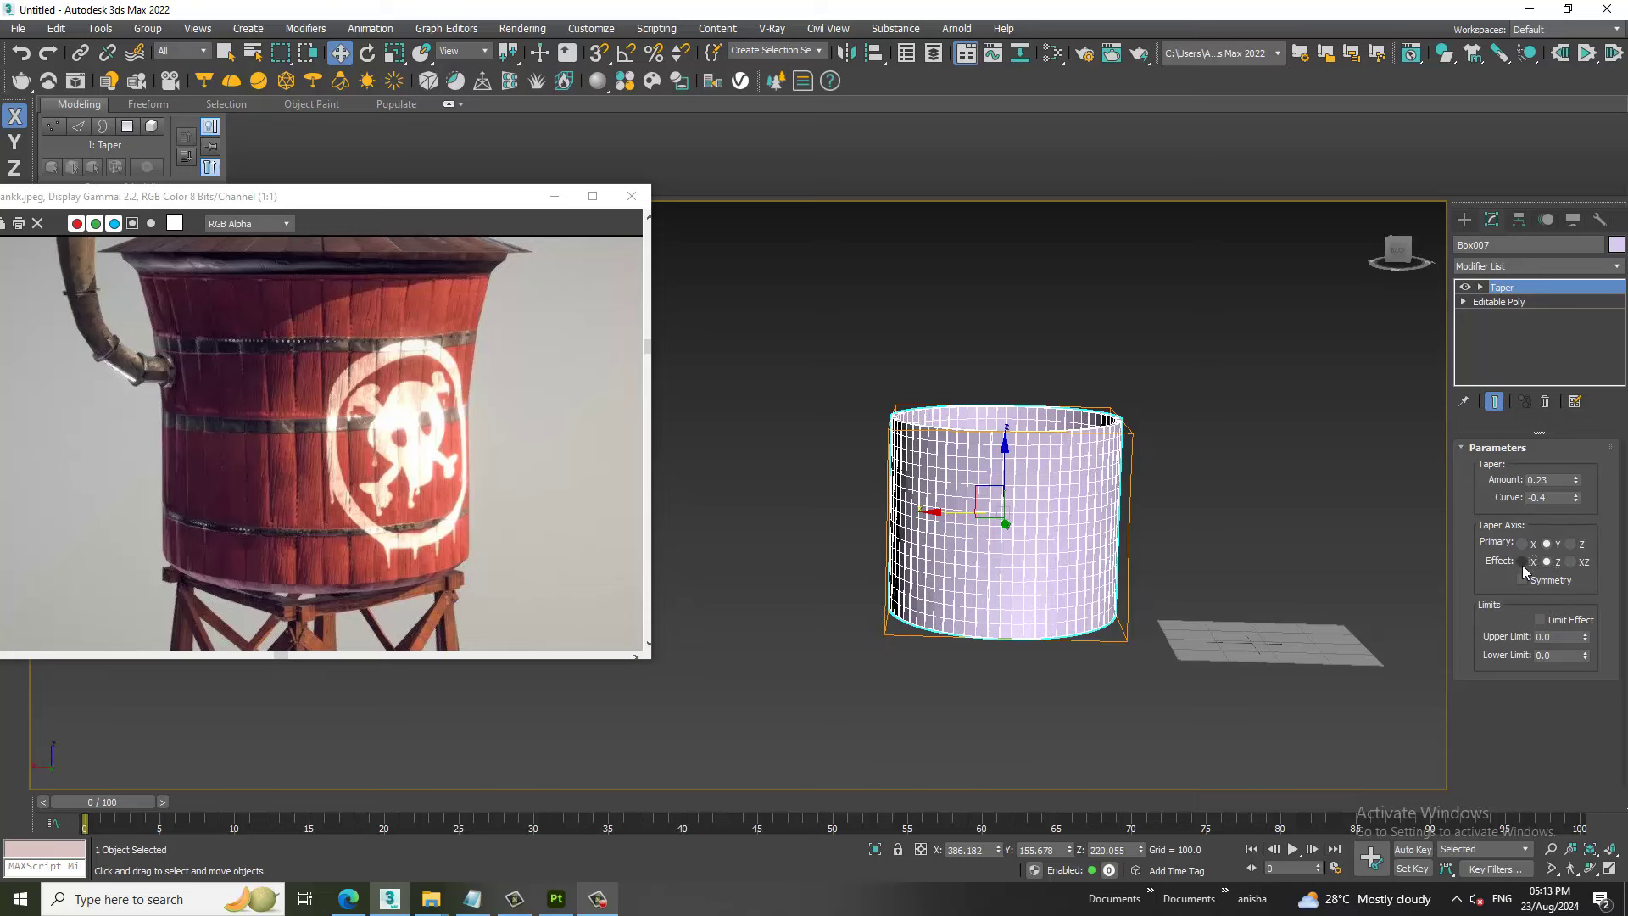
{"action": "left_click", "coordinate": [1523, 562]}
Cycle the Taper primary axis through X and Z back to Y, set Curve -0.19, then remove it.
{"action": "left_click", "coordinate": [1526, 546]}
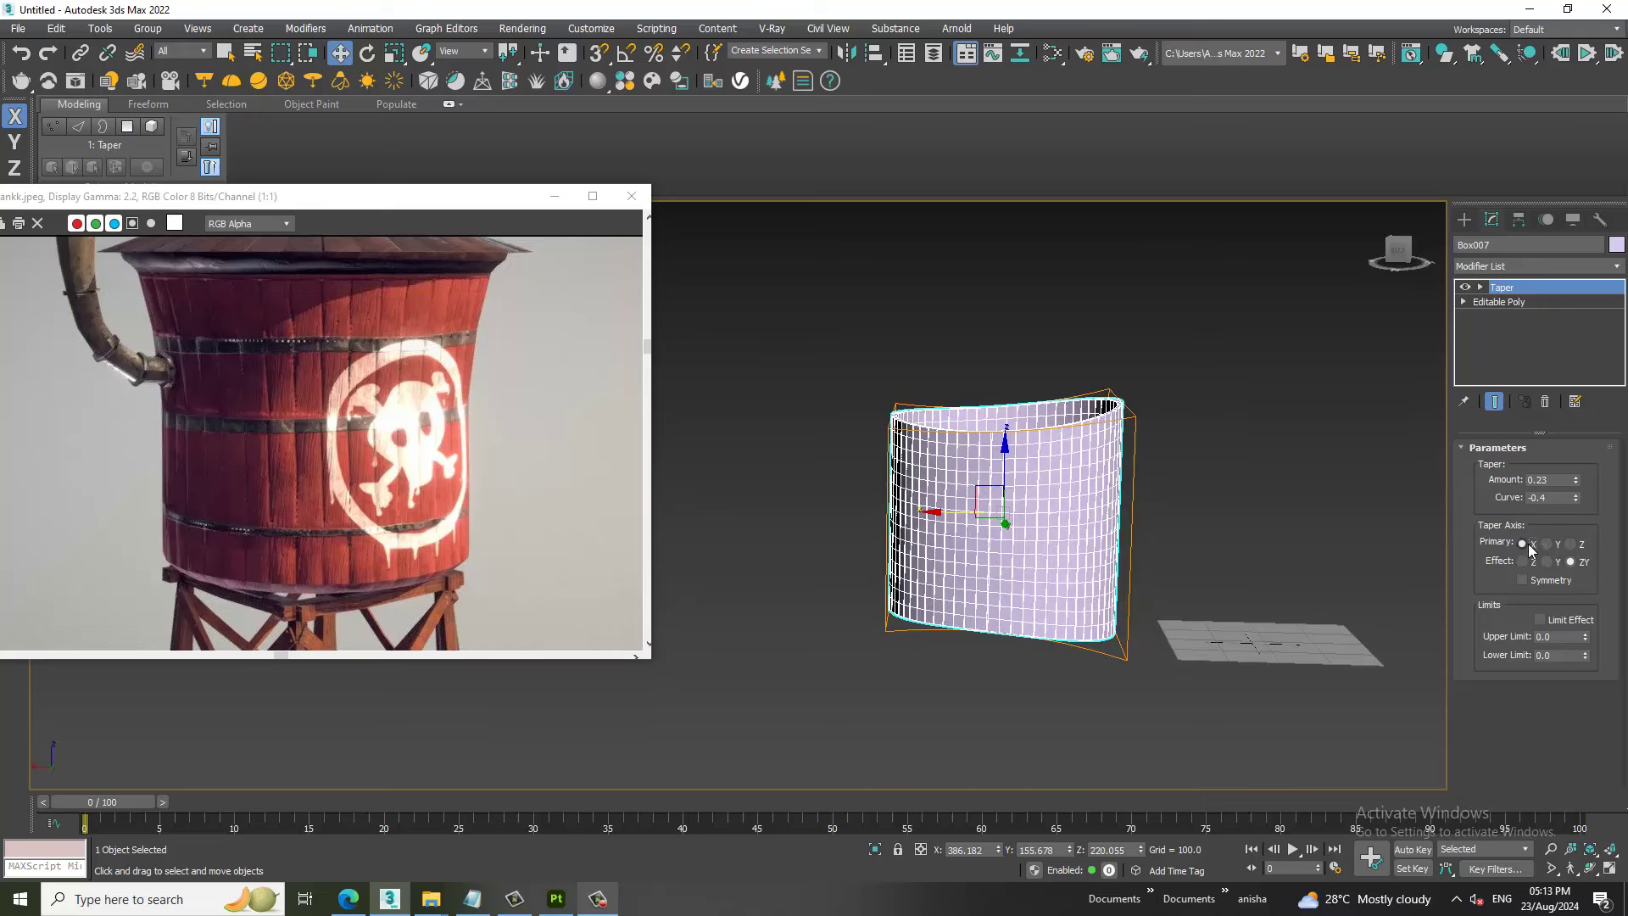
{"action": "left_click", "coordinate": [1560, 545]}
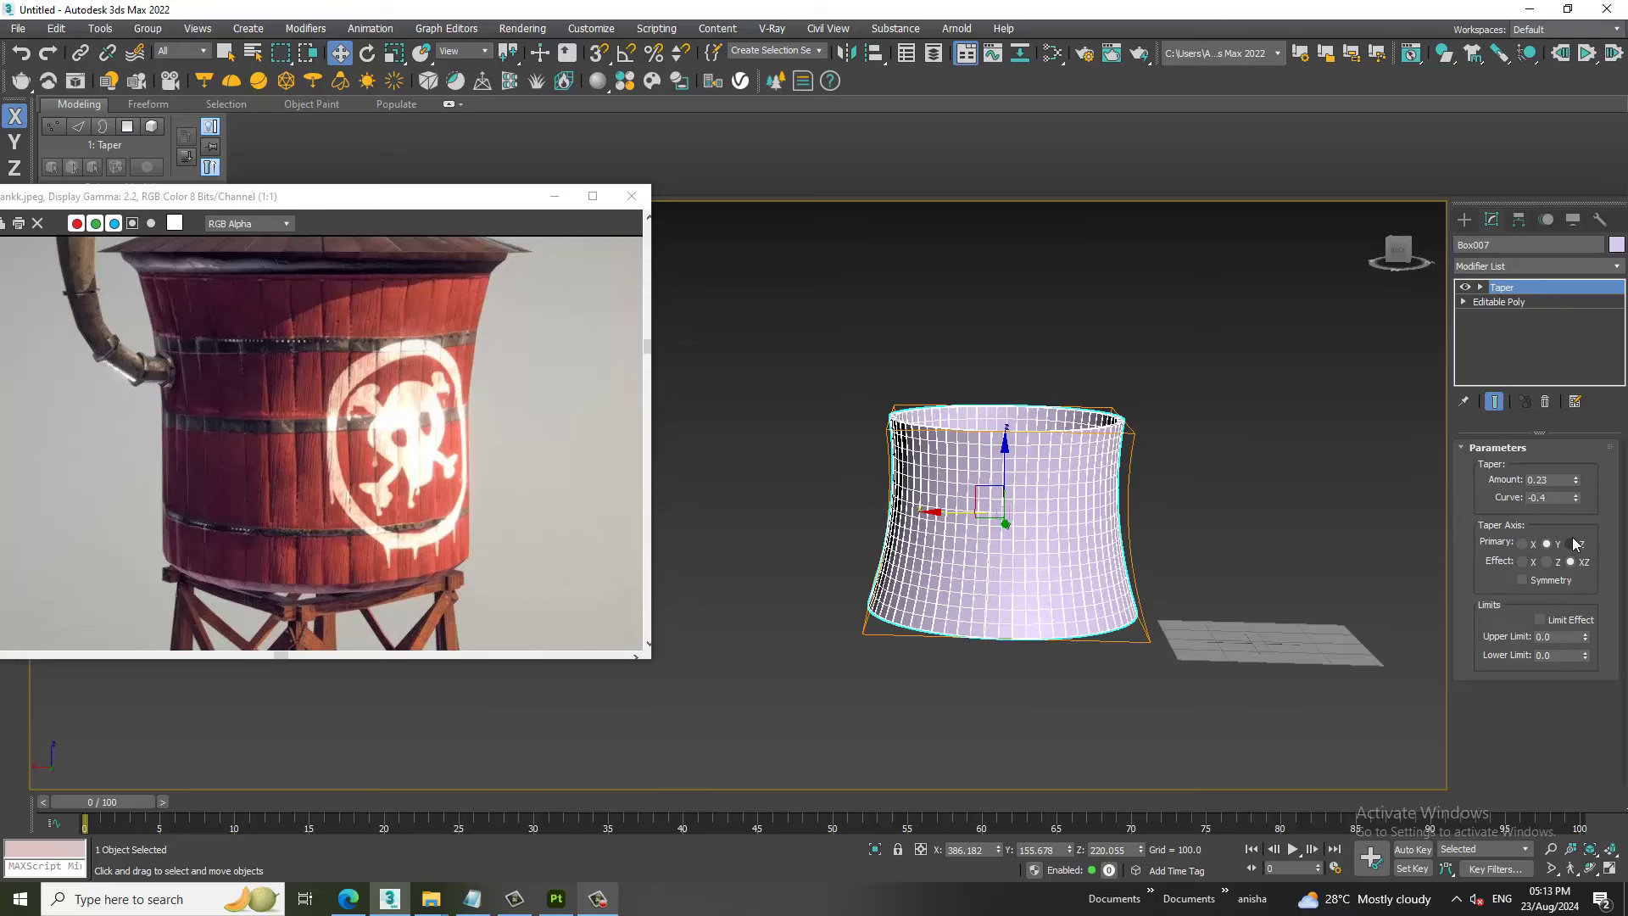
{"action": "left_click", "coordinate": [1572, 544]}
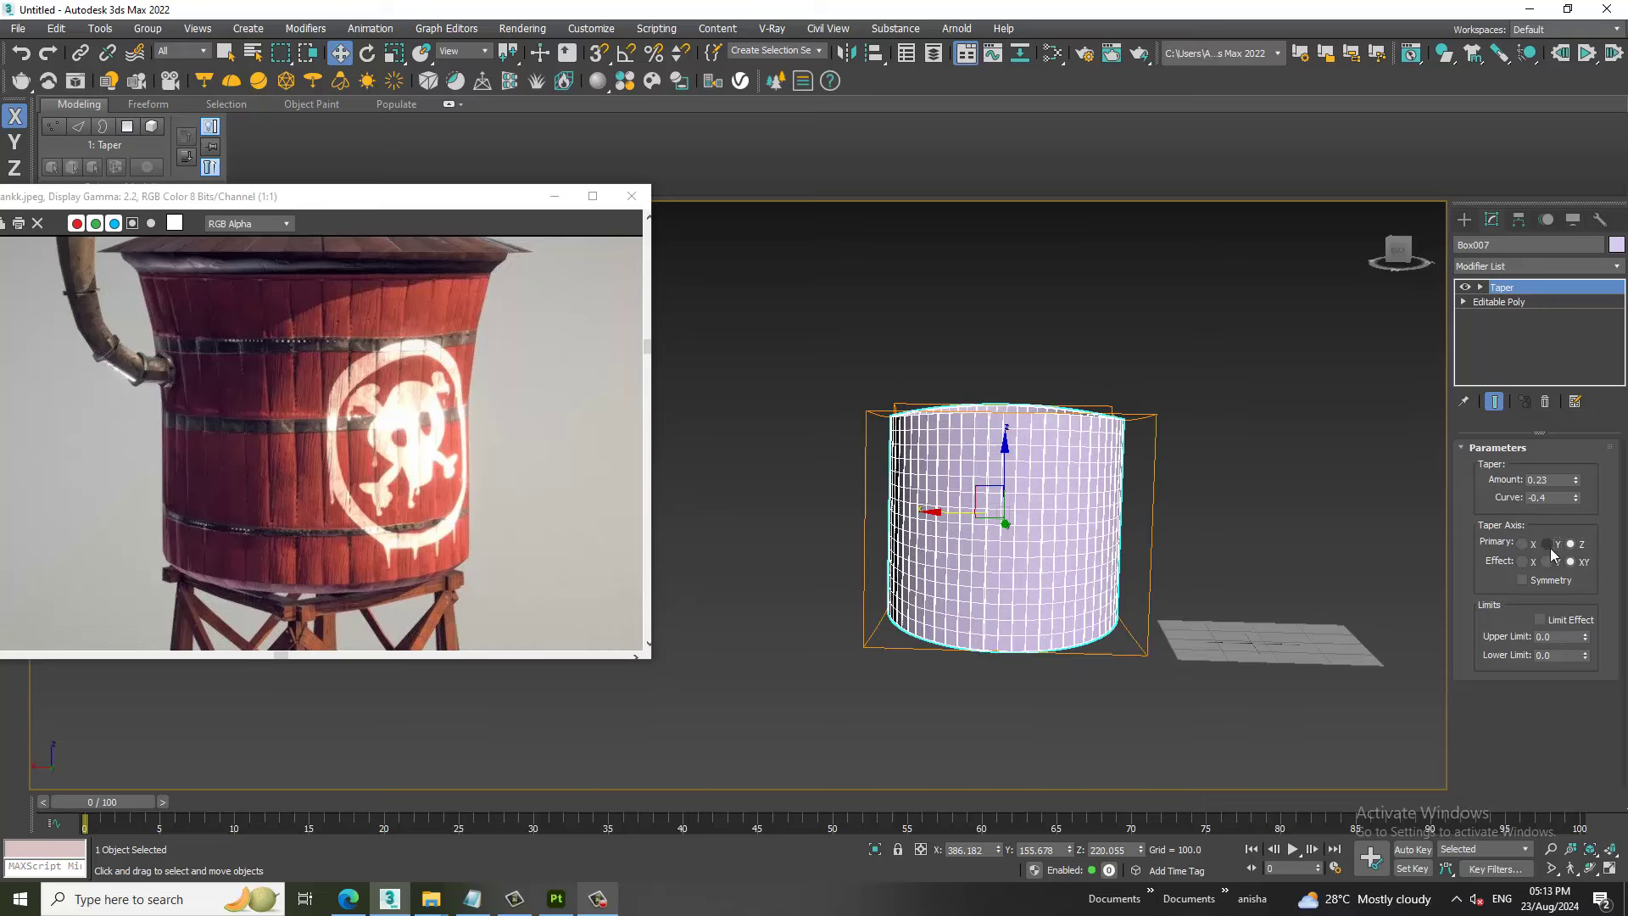
{"action": "left_click", "coordinate": [1548, 545]}
{"action": "mouse_move", "coordinate": [1170, 502]}
{"action": "middle_mouse_down", "text": "alt"}
{"action": "mouse_move", "coordinate": [1178, 465]}
{"action": "mouse_move", "coordinate": [1143, 460]}
{"action": "mouse_move", "coordinate": [1208, 510]}
{"action": "middle_mouse_up", "text": "alt"}
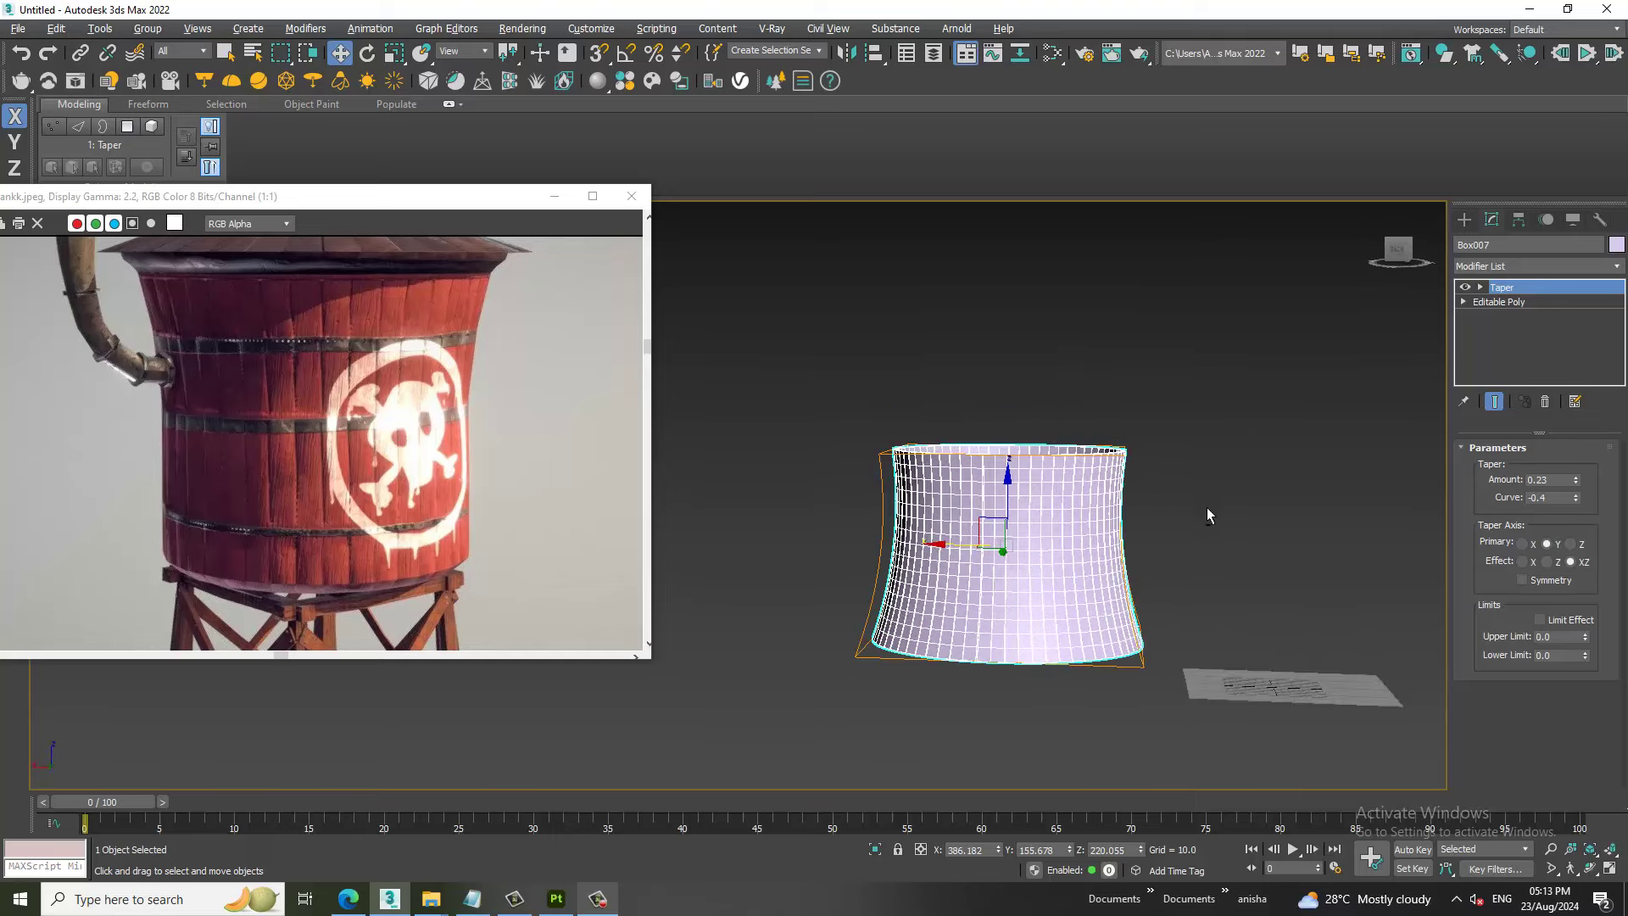
{"action": "left_click_drag", "start_coordinate": [1572, 500], "coordinate": [1562, 489]}
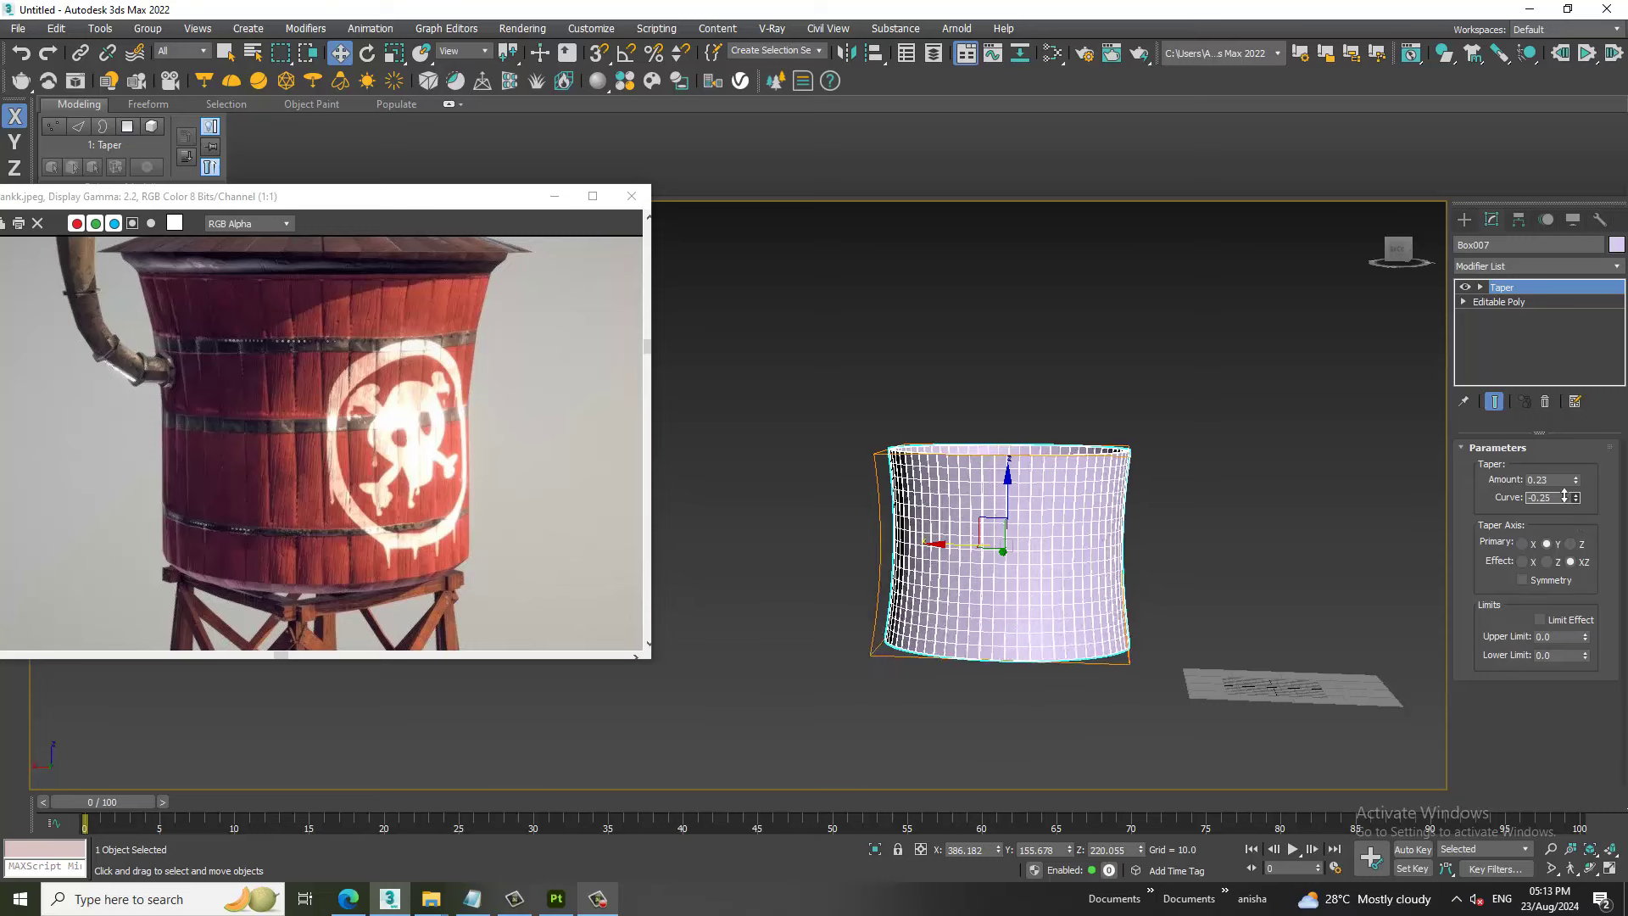
{"action": "left_click", "coordinate": [1545, 401]}
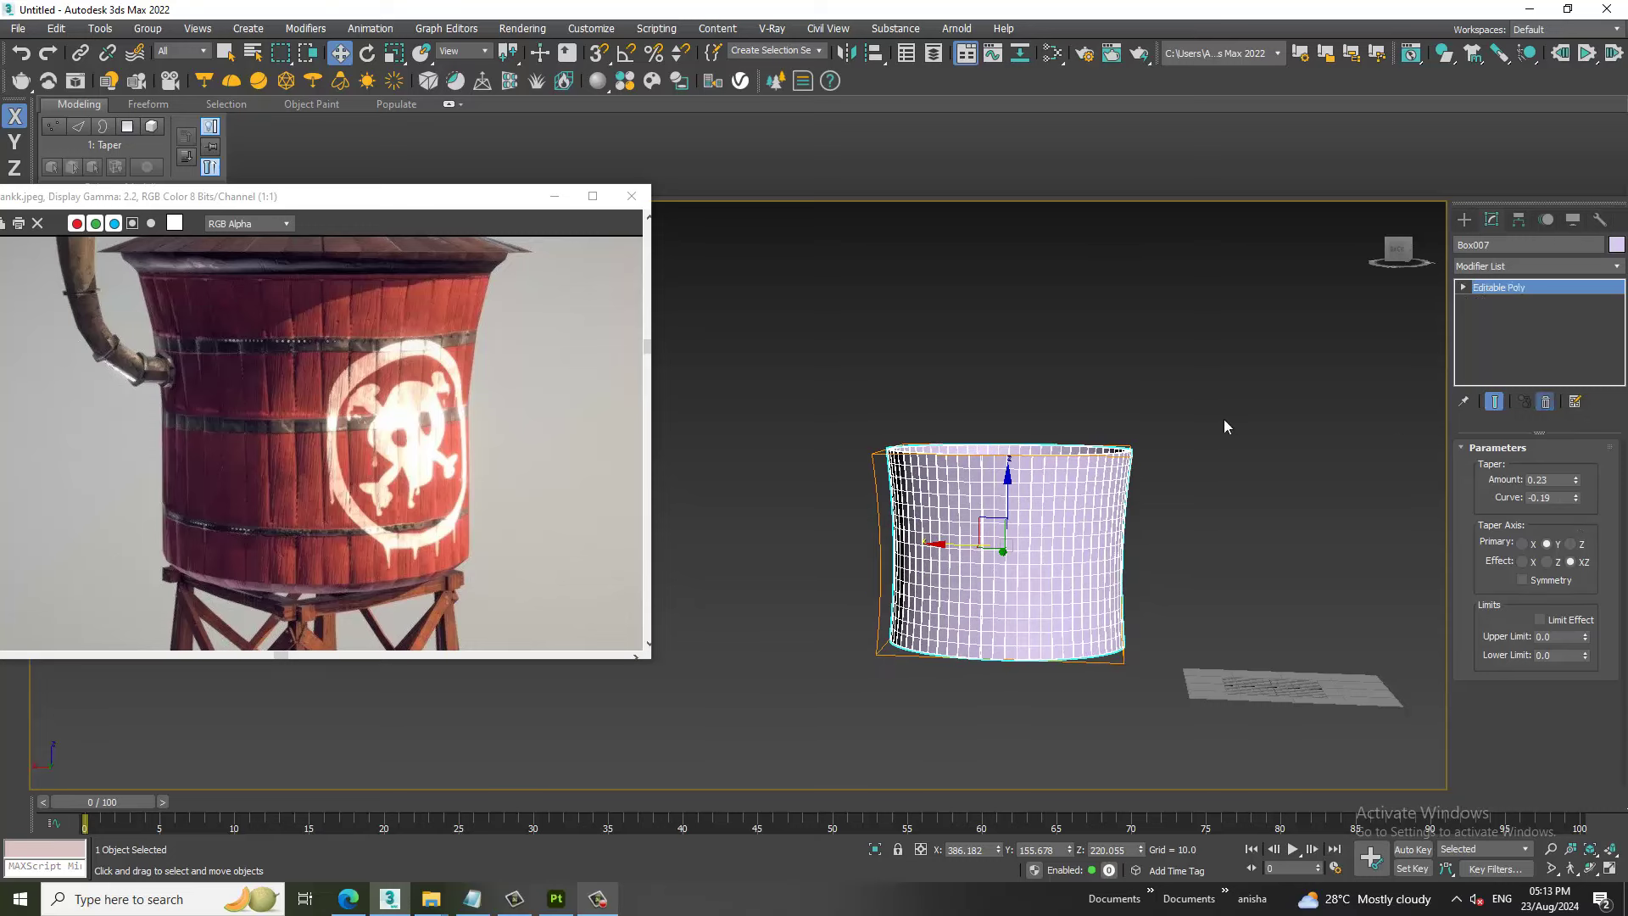
Scale the tank cylinder taller and add an FFD 4x4x4 modifier.
{"action": "key", "text": "r"}
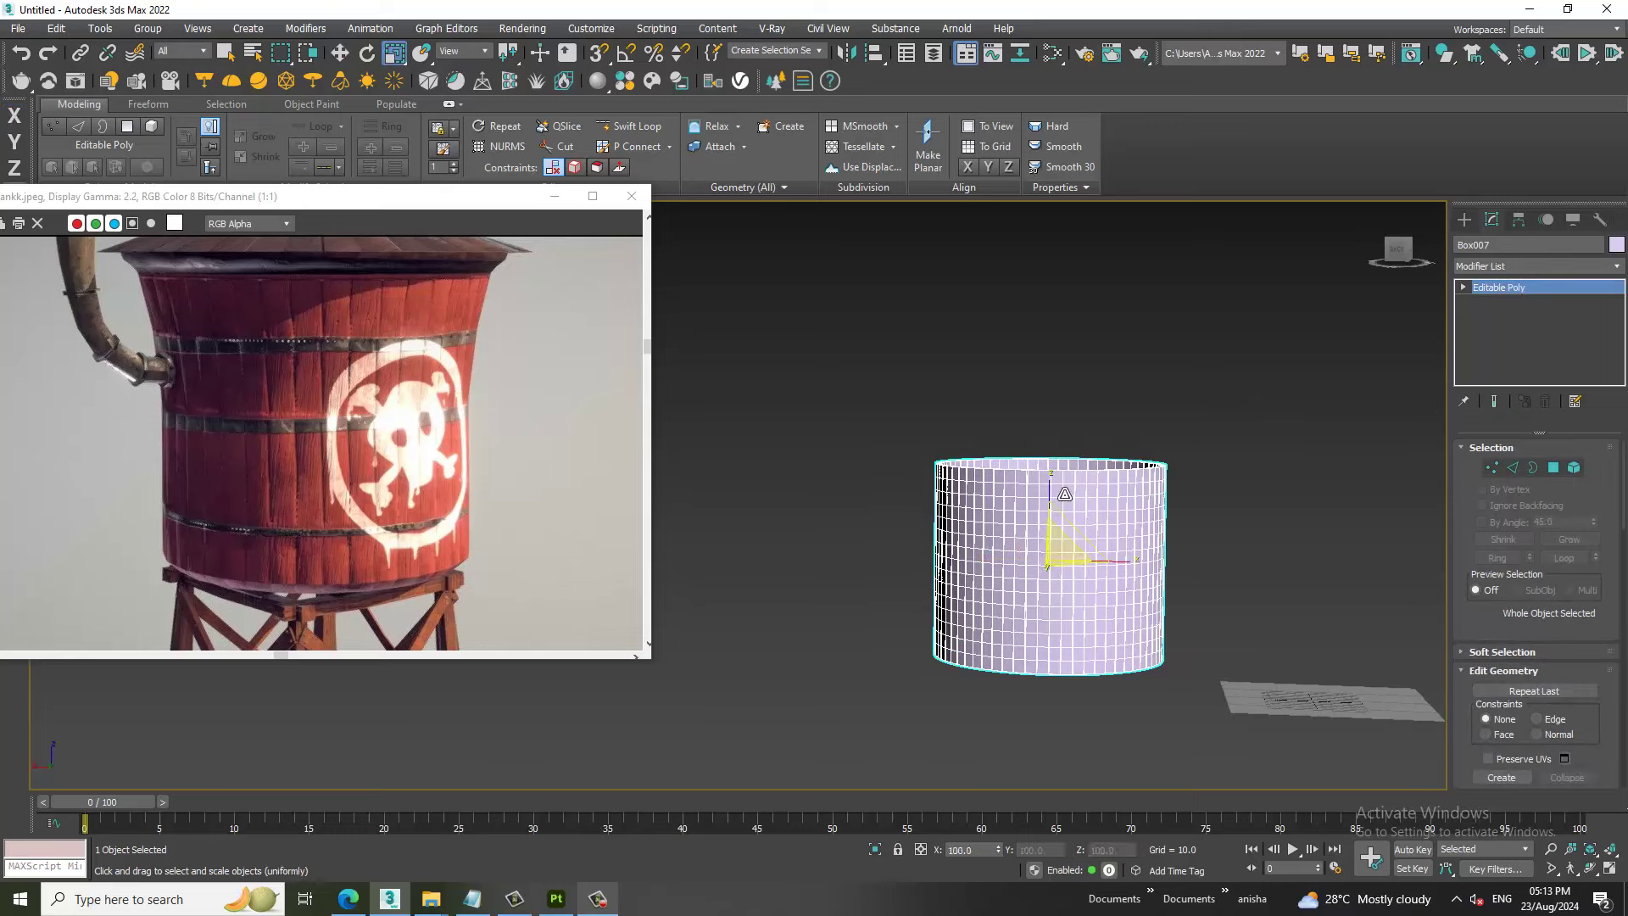
{"action": "left_click_drag", "start_coordinate": [1061, 521], "coordinate": [1061, 475]}
{"action": "key", "text": "w"}
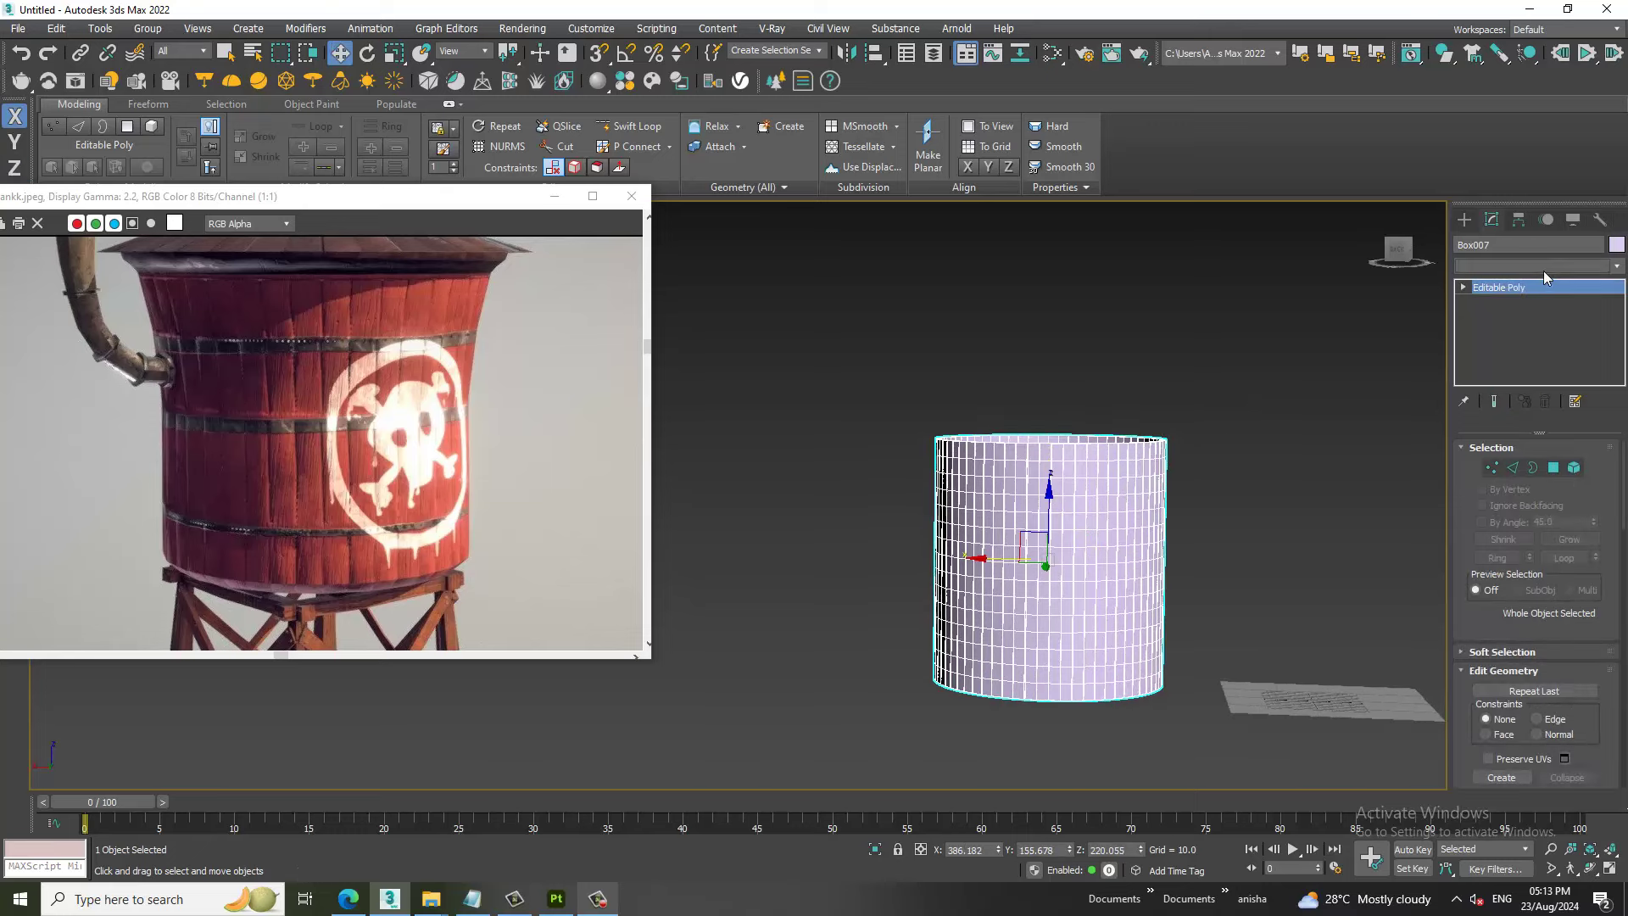
{"action": "left_click", "coordinate": [1544, 267]}
{"action": "key", "text": "f"}
{"action": "key", "text": "f"}
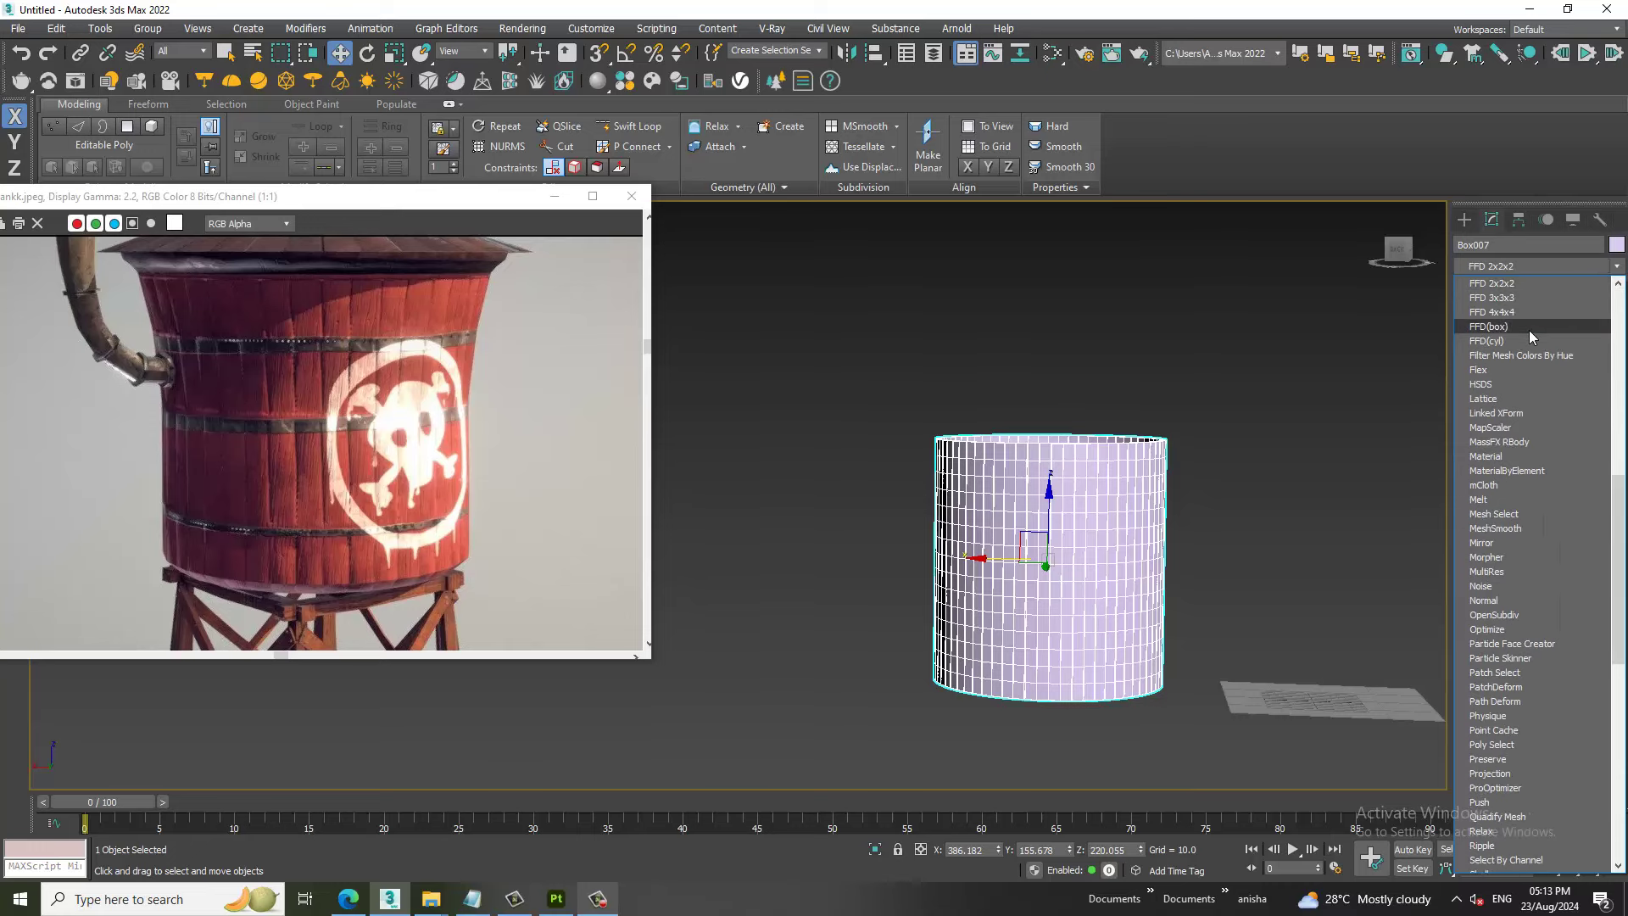
{"action": "left_click", "coordinate": [1528, 330]}
Select the lattice's middle control points and scale them inward to pinch the waist.
{"action": "key", "text": "alt+w"}
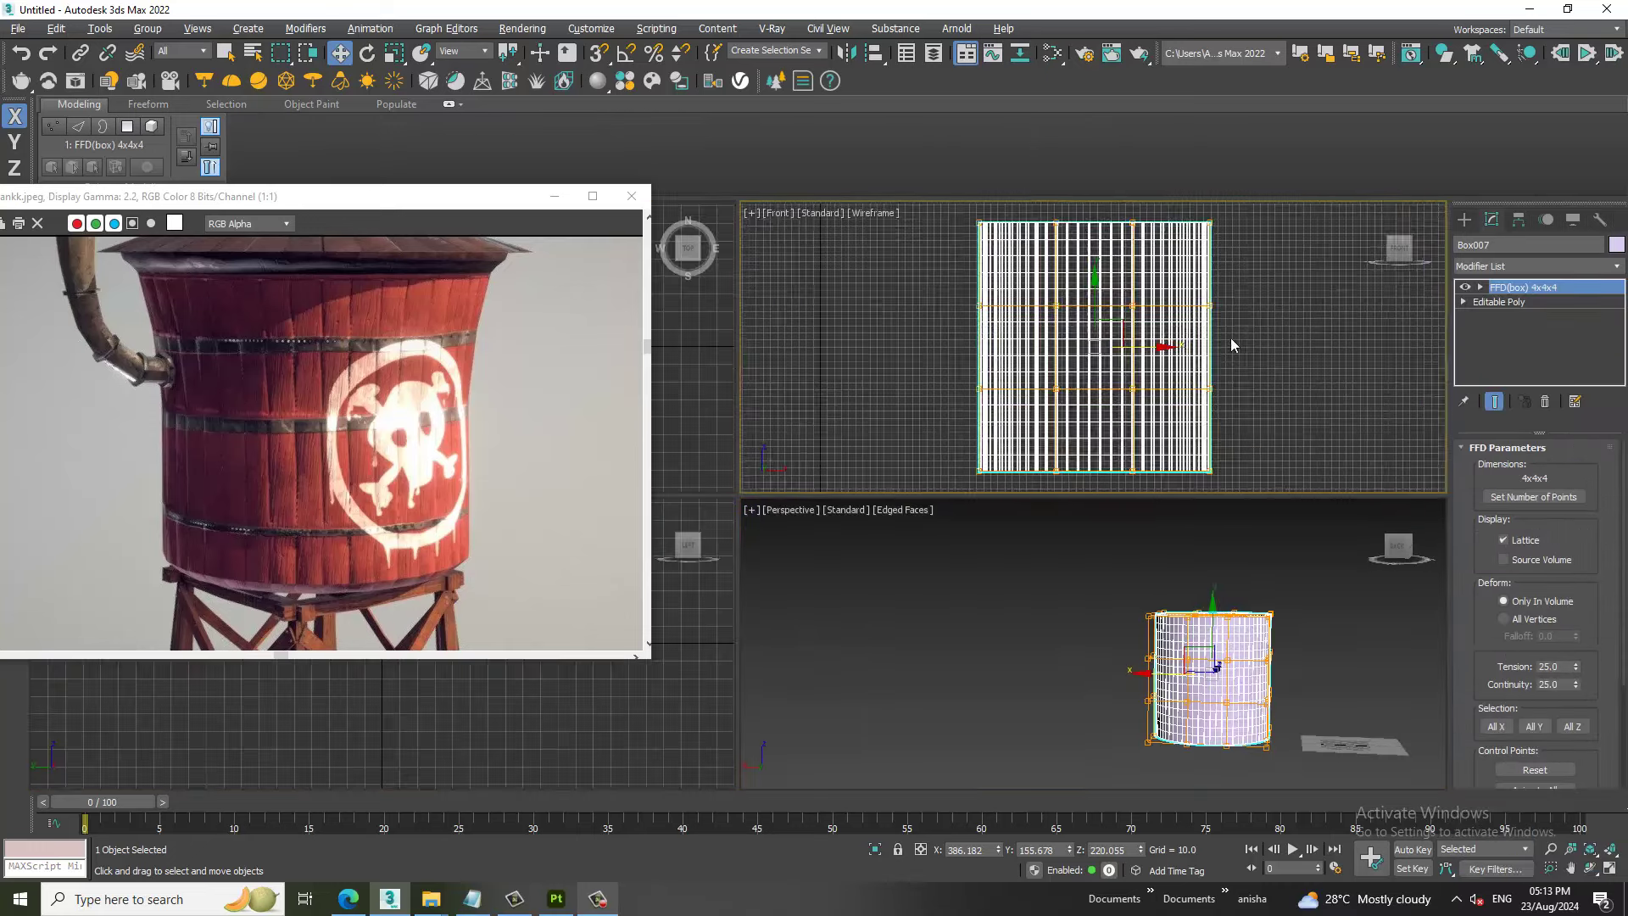
{"action": "scroll", "coordinate": [1230, 338], "scroll_direction": "down", "scroll_amount": 2}
{"action": "scroll", "coordinate": [1094, 359], "scroll_direction": "up", "scroll_amount": 2}
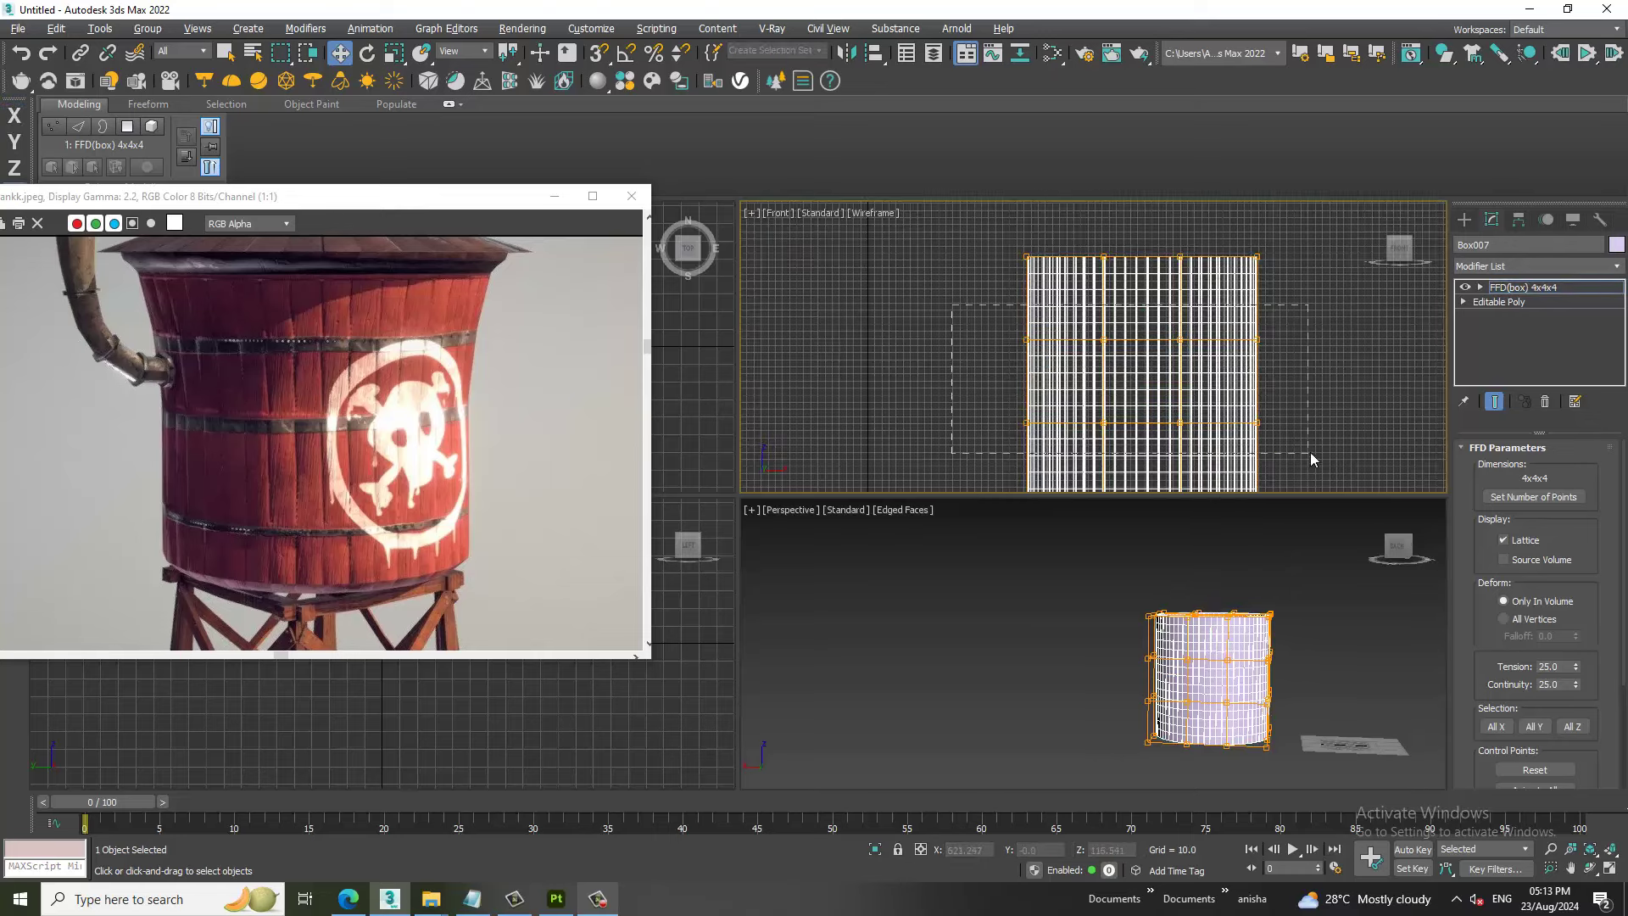
{"action": "left_click_drag", "start_coordinate": [1310, 451], "coordinate": [1310, 451]}
{"action": "key", "text": "r"}
{"action": "left_click_drag", "start_coordinate": [1134, 349], "coordinate": [1136, 363]}
Orbit and zoom the perspective view and pan the reference photo to check the pinched tank.
{"action": "scroll", "coordinate": [1208, 662], "scroll_direction": "up", "scroll_amount": 2}
{"action": "key", "text": "alt+w"}
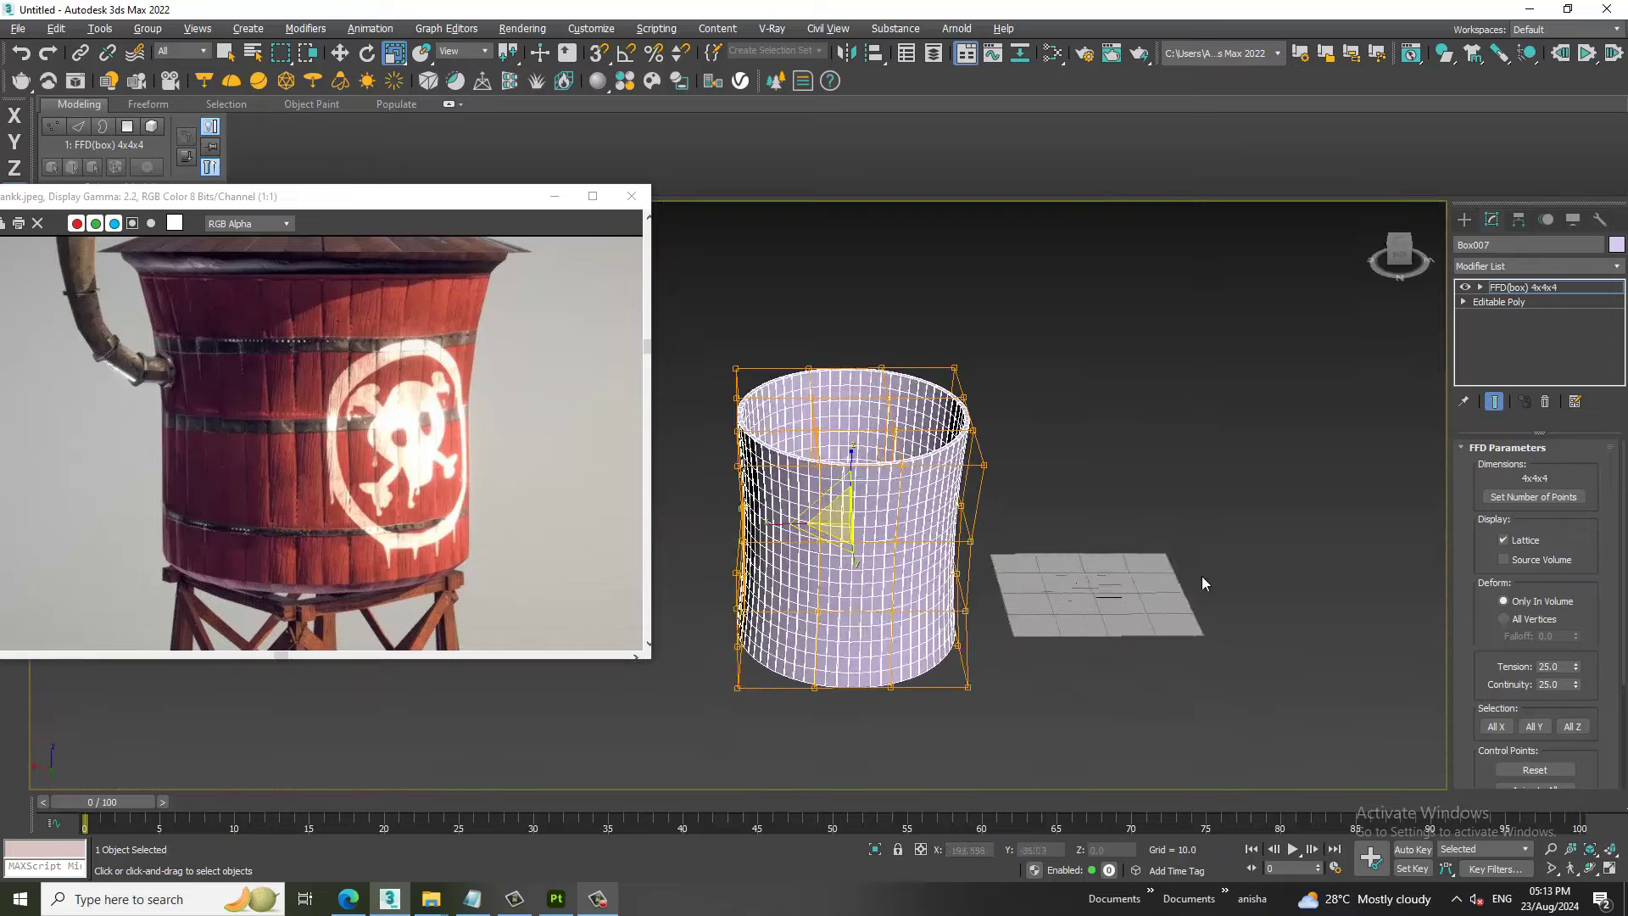
{"action": "middle_click_drag", "start_coordinate": [1202, 576], "coordinate": [1103, 475], "text": "alt"}
{"action": "middle_click_drag", "start_coordinate": [428, 266], "coordinate": [496, 376]}
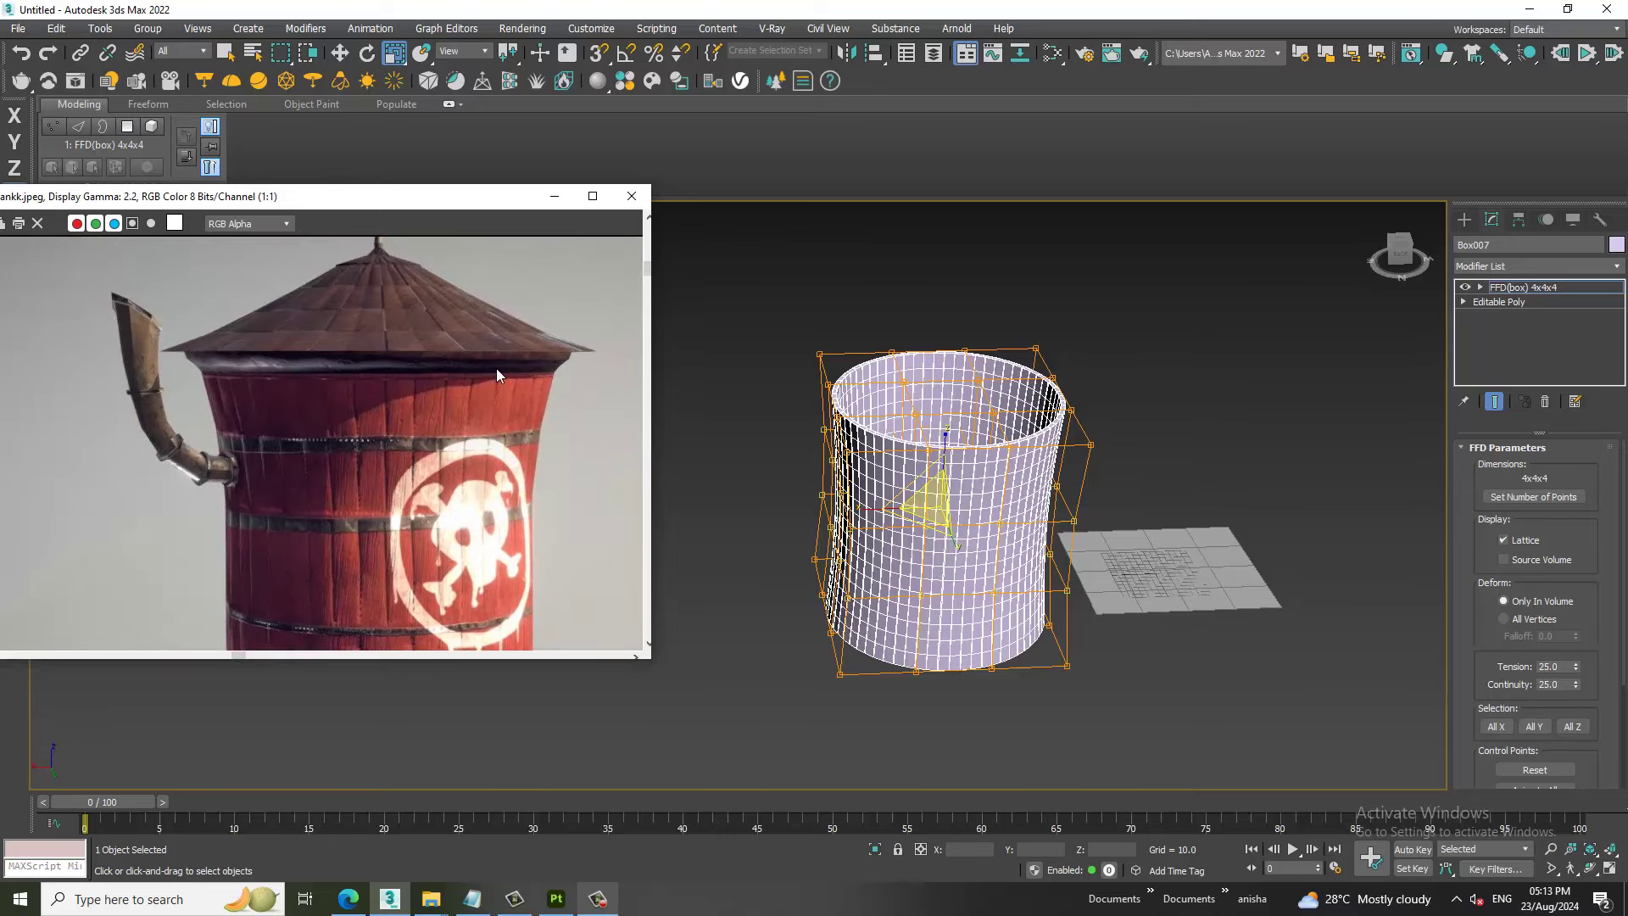
{"action": "scroll", "coordinate": [496, 368], "scroll_direction": "up", "scroll_amount": 2}
{"action": "scroll", "coordinate": [496, 366], "scroll_direction": "up", "scroll_amount": 2}
{"action": "scroll", "coordinate": [497, 365], "scroll_direction": "down", "scroll_amount": 5}
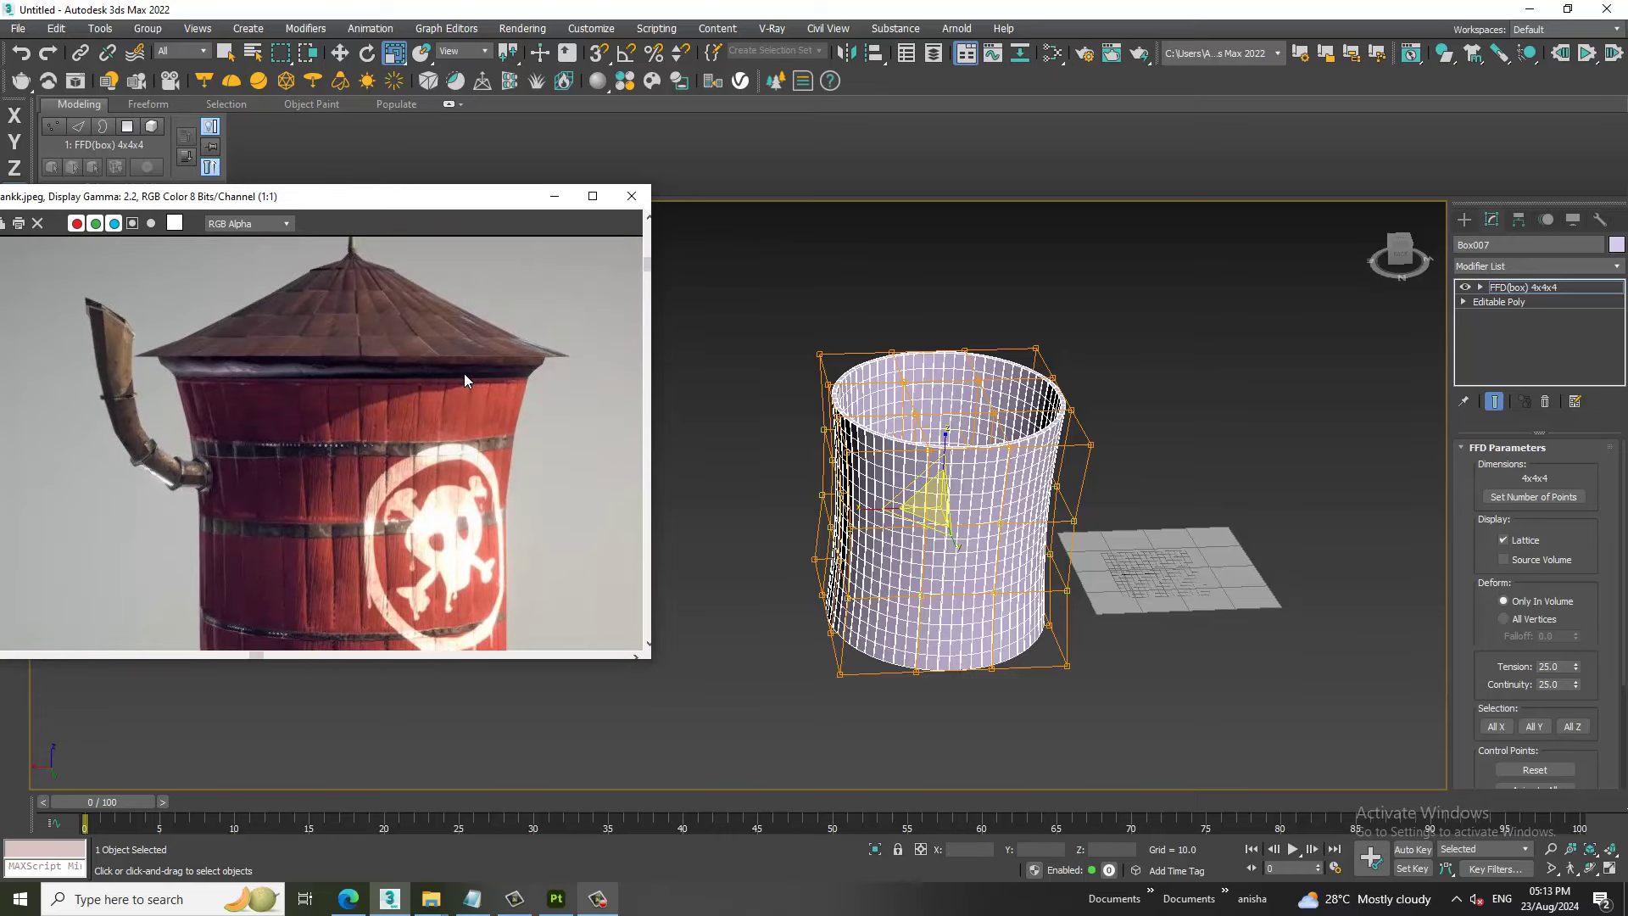
{"action": "middle_click_drag", "start_coordinate": [1252, 515], "coordinate": [1100, 422], "text": "alt"}
{"action": "scroll", "coordinate": [1001, 418], "scroll_direction": "up", "scroll_amount": 3}
{"action": "middle_click_drag", "start_coordinate": [1001, 418], "coordinate": [982, 379], "text": "alt"}
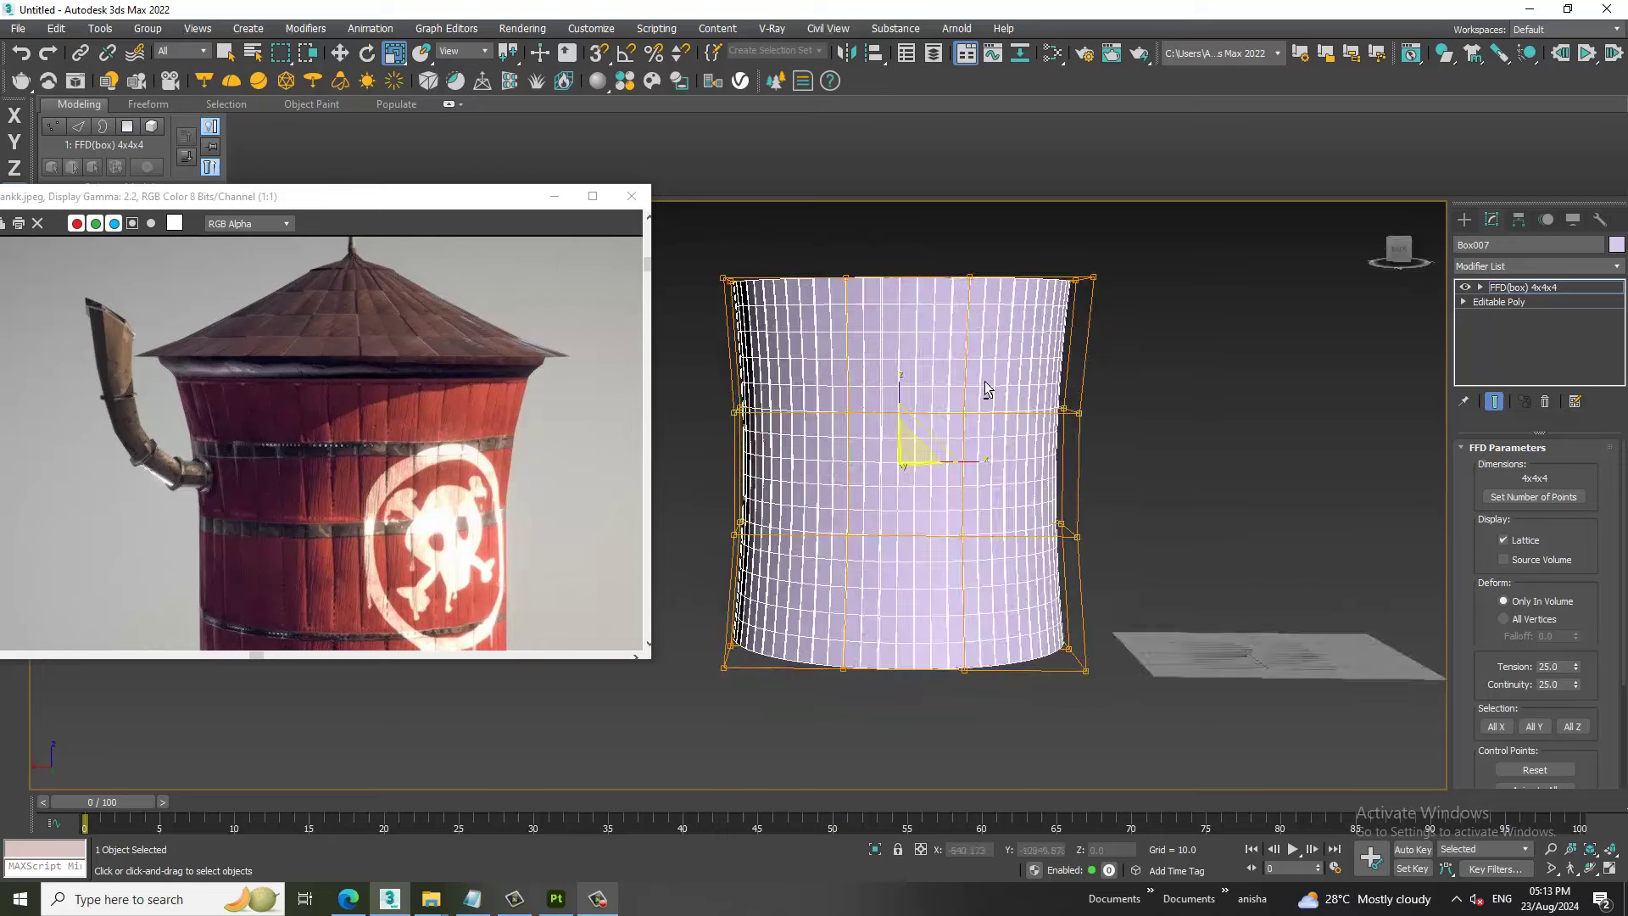
{"action": "scroll", "coordinate": [933, 377], "scroll_direction": "down", "scroll_amount": 2}
{"action": "middle_click_drag", "start_coordinate": [578, 644], "coordinate": [561, 441]}
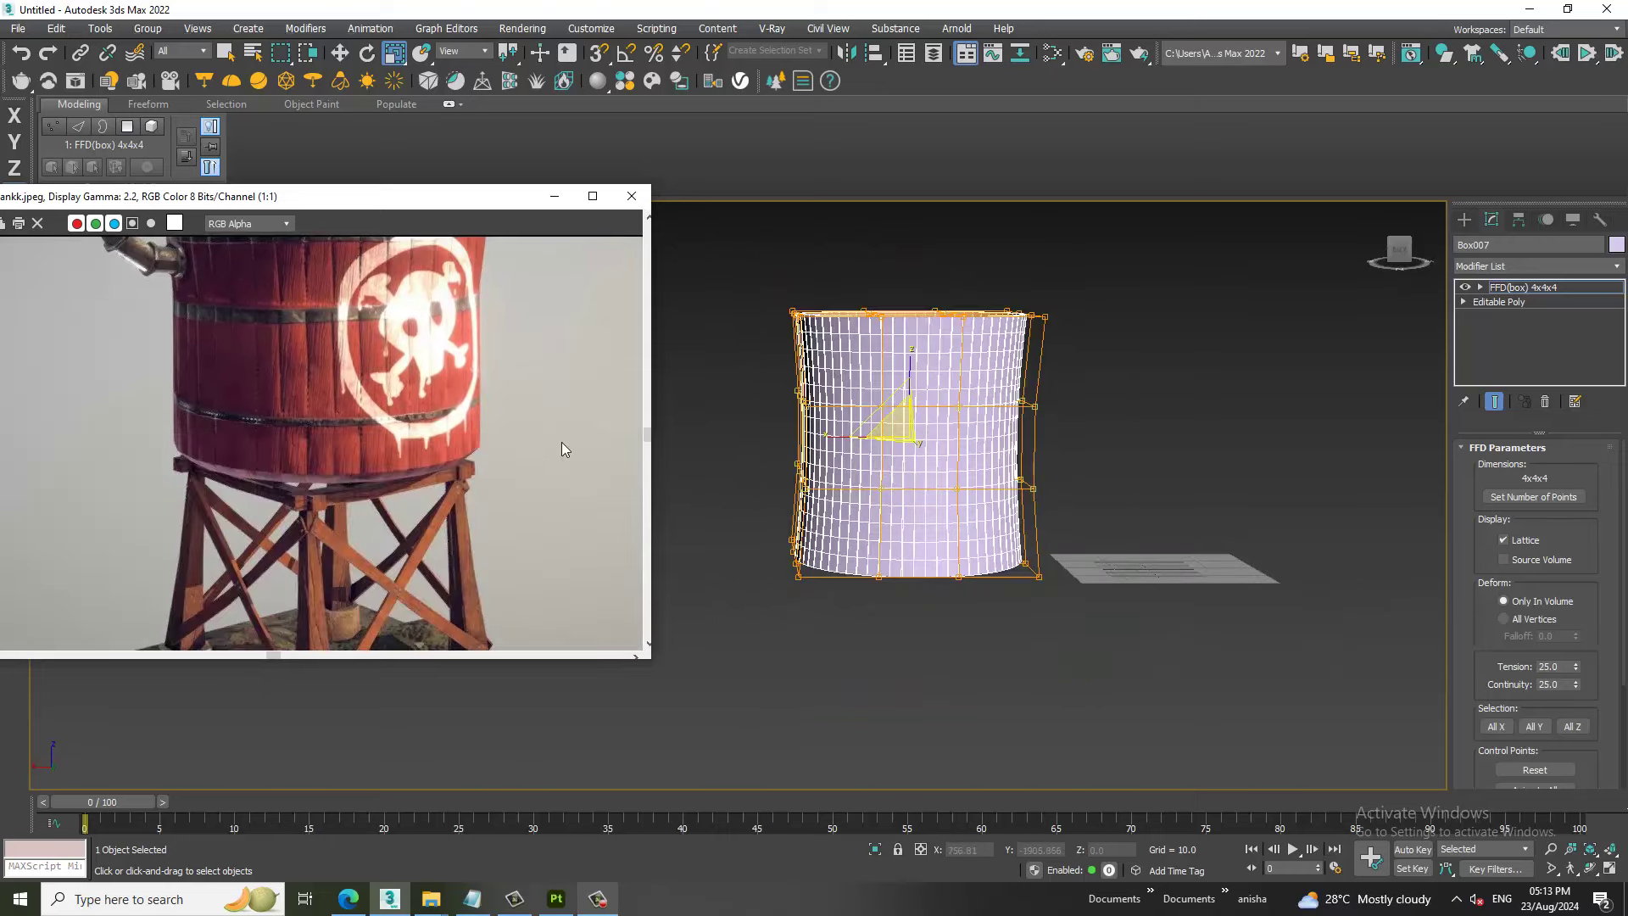
{"action": "mouse_move", "coordinate": [1065, 573]}
{"action": "middle_mouse_down", "text": "alt"}
{"action": "mouse_move", "coordinate": [1031, 475]}
{"action": "mouse_move", "coordinate": [1077, 540]}
{"action": "mouse_move", "coordinate": [964, 444]}
{"action": "middle_mouse_up", "text": "alt"}
{"action": "key", "text": "e"}
{"action": "key", "text": "w"}
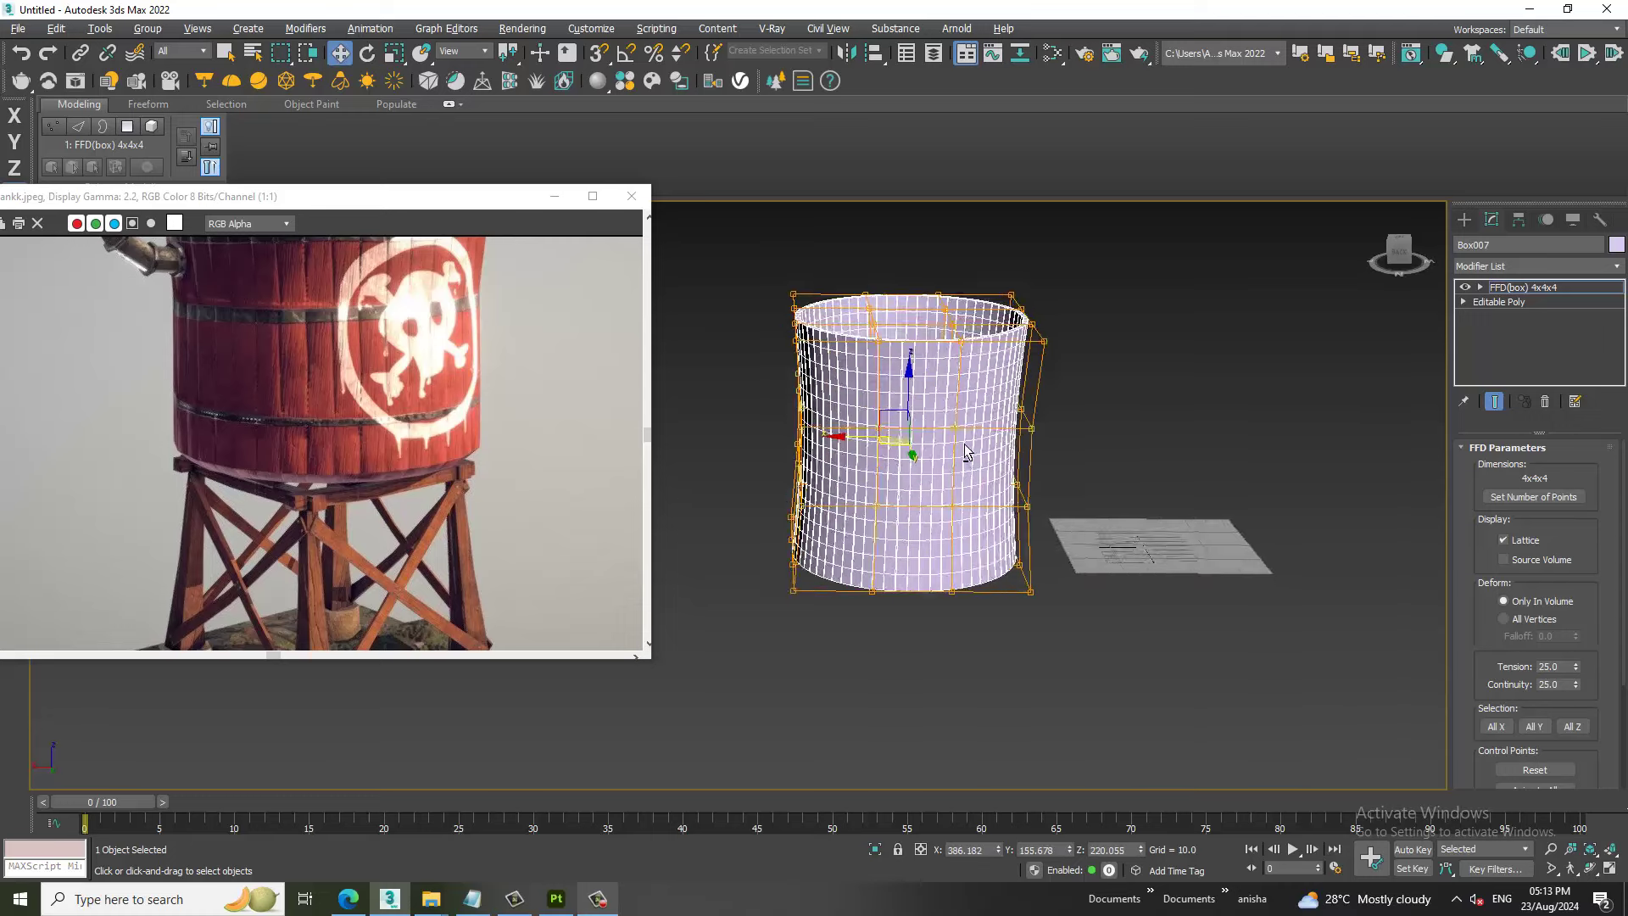
{"action": "scroll", "coordinate": [893, 389], "scroll_direction": "up", "scroll_amount": 3}
{"action": "mouse_move", "coordinate": [893, 389]}
{"action": "middle_mouse_down", "text": "alt"}
{"action": "mouse_move", "coordinate": [1113, 441]}
{"action": "mouse_move", "coordinate": [975, 479]}
{"action": "middle_mouse_up", "text": "alt"}
{"action": "scroll", "coordinate": [975, 479], "scroll_direction": "down", "scroll_amount": 2}
{"action": "right_click", "coordinate": [947, 370]}
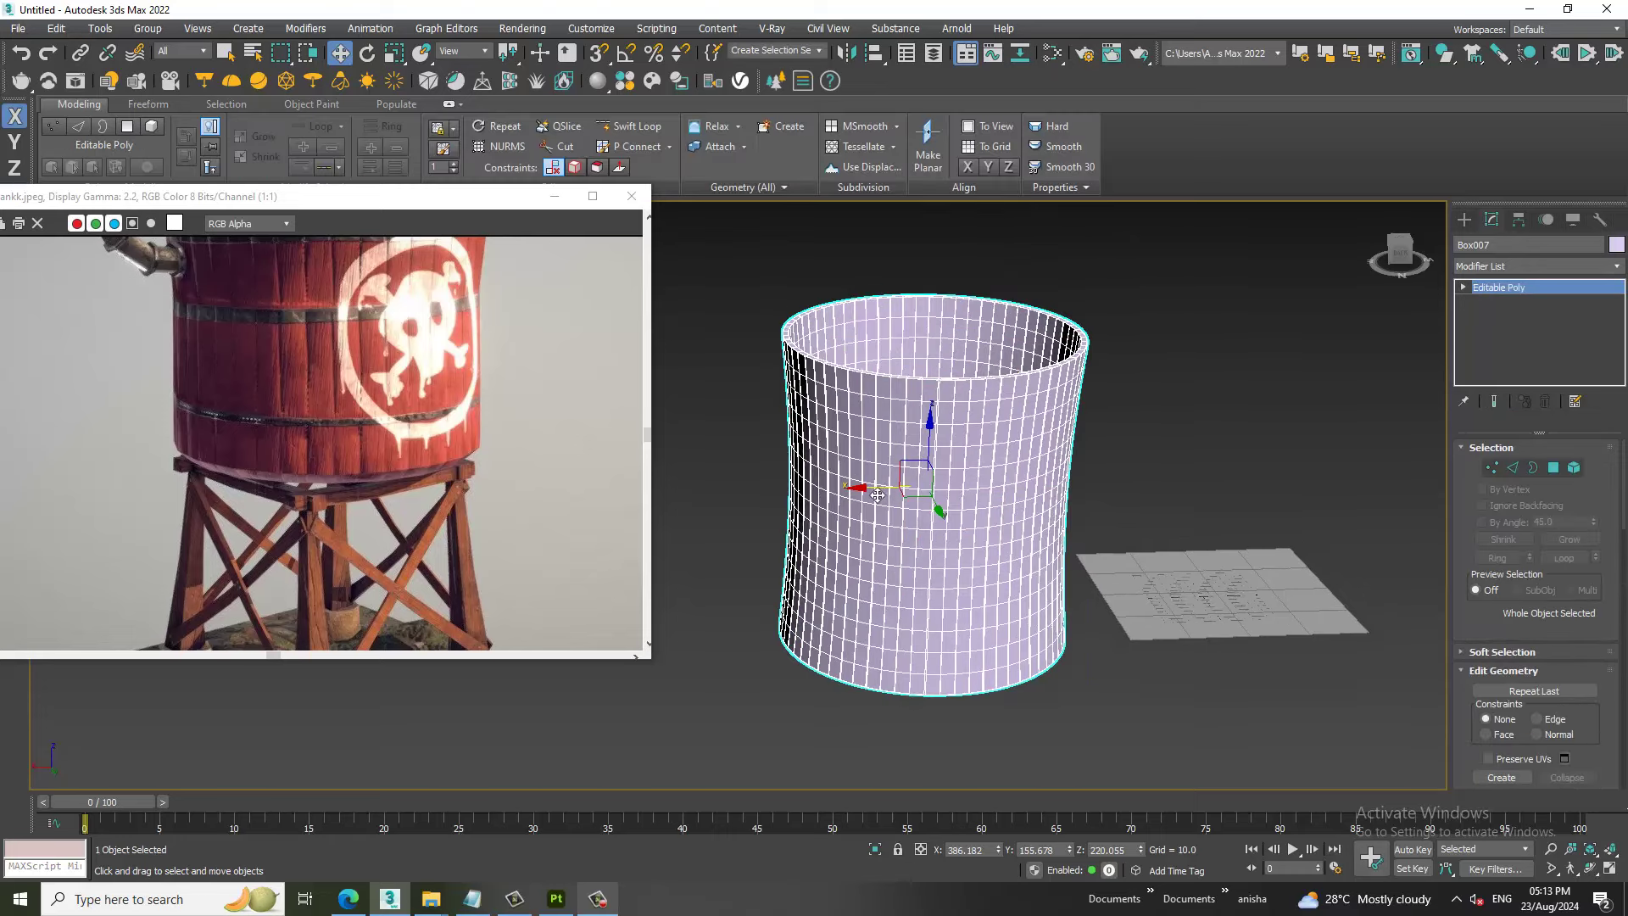
Move the collapsed tank right and up above the ground plane, inspecting it from several angles.
{"action": "left_click_drag", "start_coordinate": [882, 493], "coordinate": [1171, 496]}
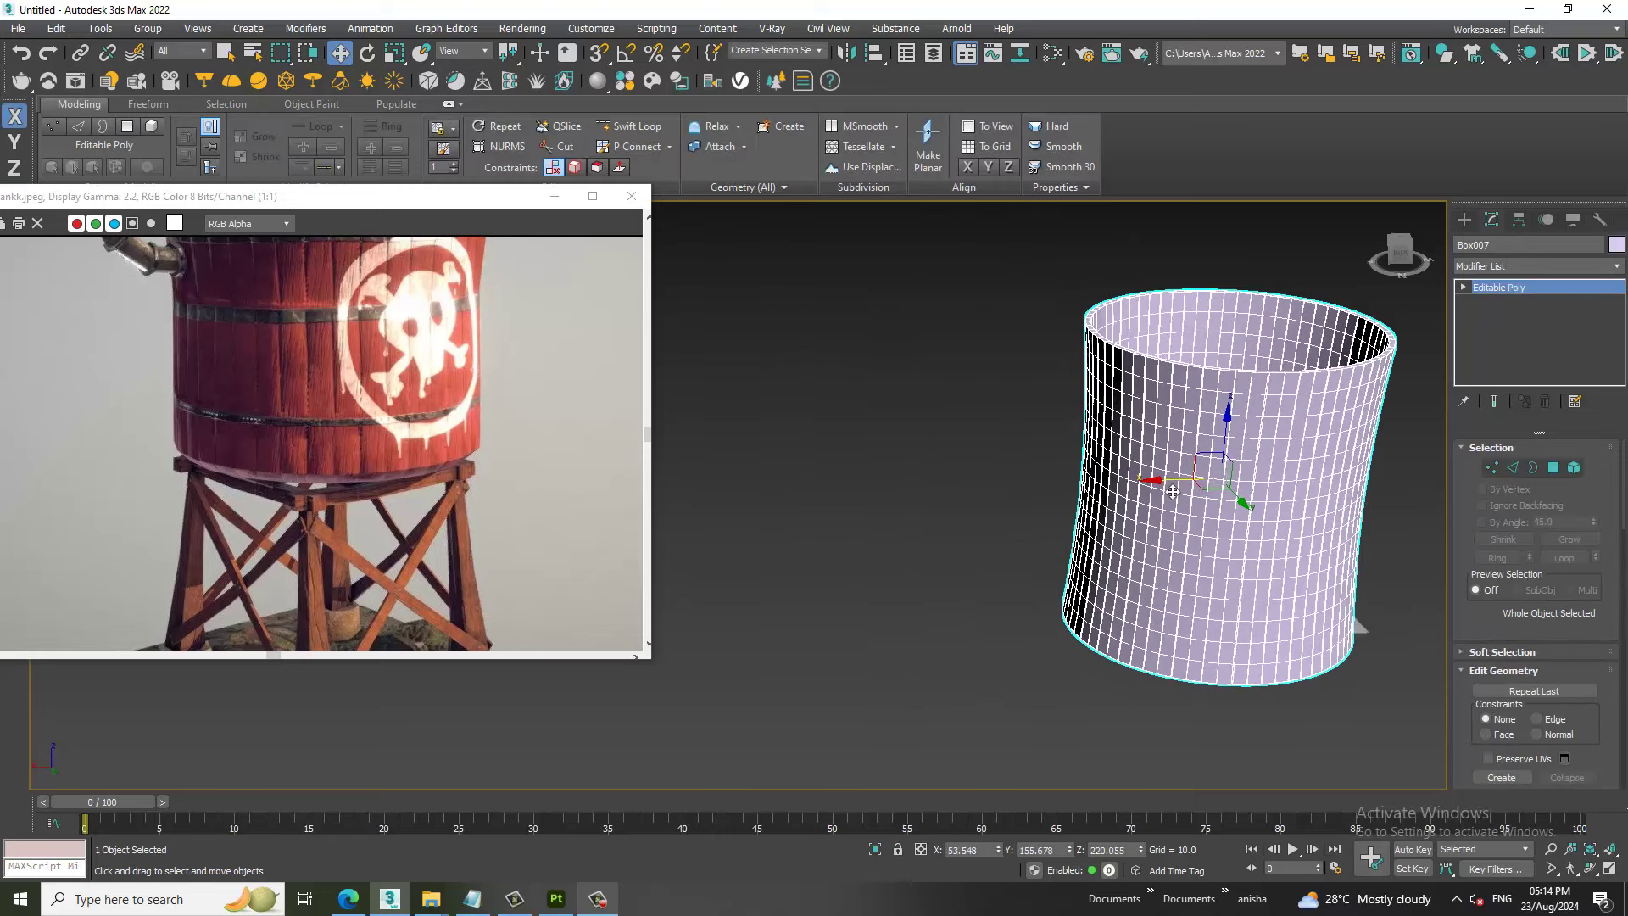
{"action": "mouse_move", "coordinate": [1229, 437]}
{"action": "left_mouse_down"}
{"action": "mouse_move", "coordinate": [1223, 320]}
{"action": "mouse_move", "coordinate": [1246, 243]}
{"action": "left_mouse_up"}
{"action": "scroll", "coordinate": [329, 394], "scroll_direction": "down", "scroll_amount": 1}
{"action": "middle_click_drag", "start_coordinate": [1001, 509], "coordinate": [1004, 362], "text": "alt"}
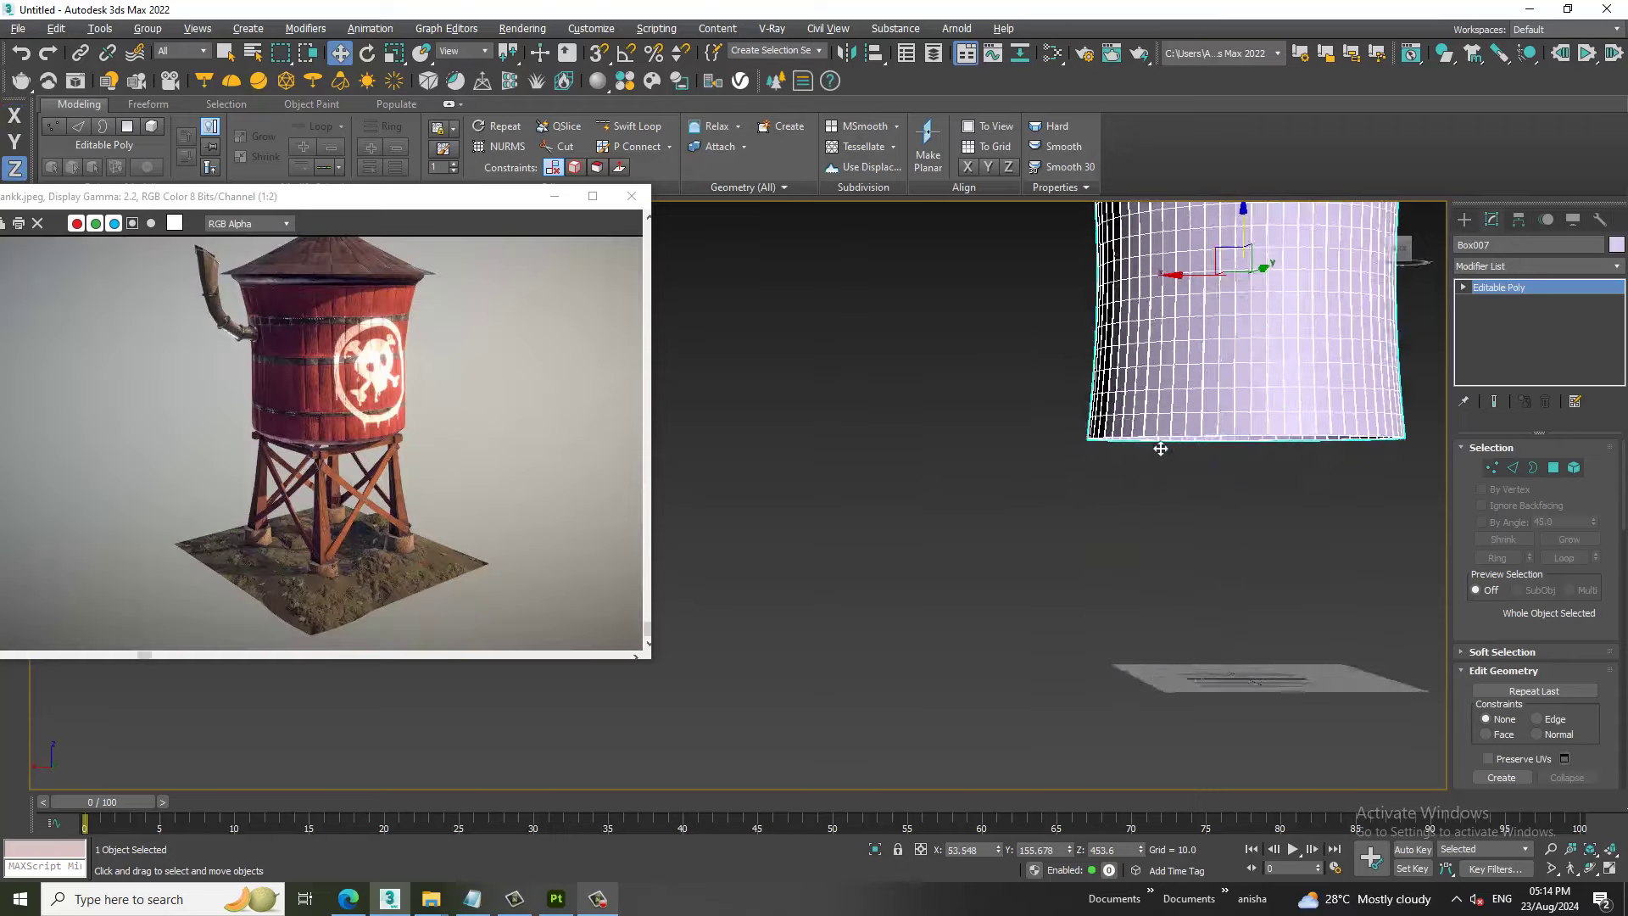
{"action": "scroll", "coordinate": [1009, 360], "scroll_direction": "up", "scroll_amount": 3}
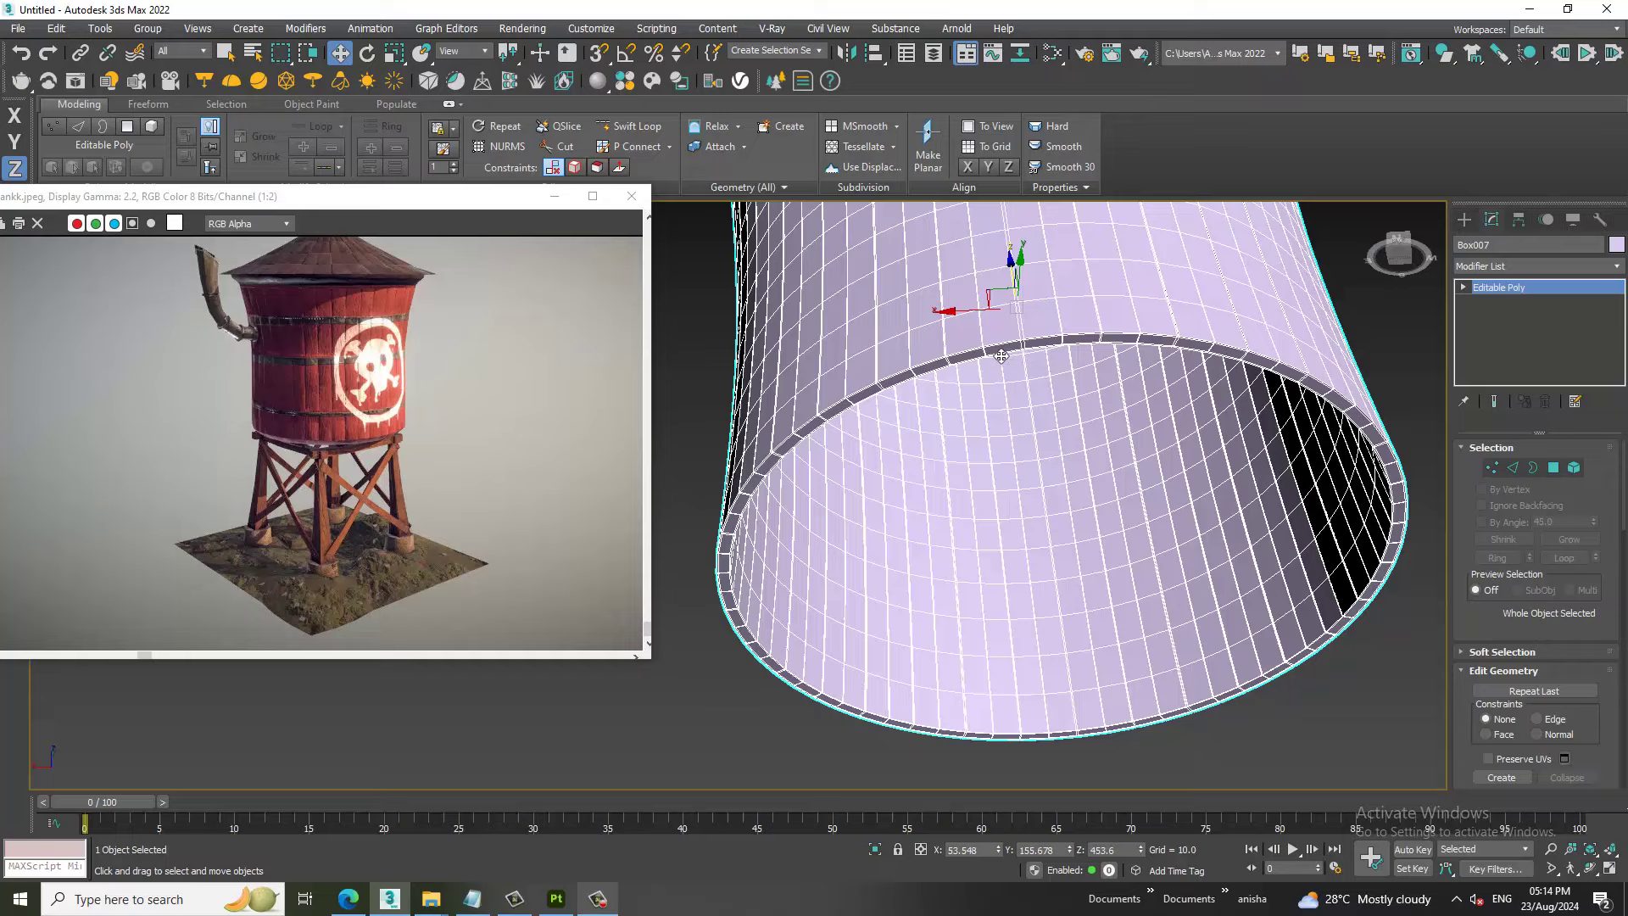
{"action": "middle_click_drag", "start_coordinate": [1002, 357], "coordinate": [1038, 454], "text": "alt"}
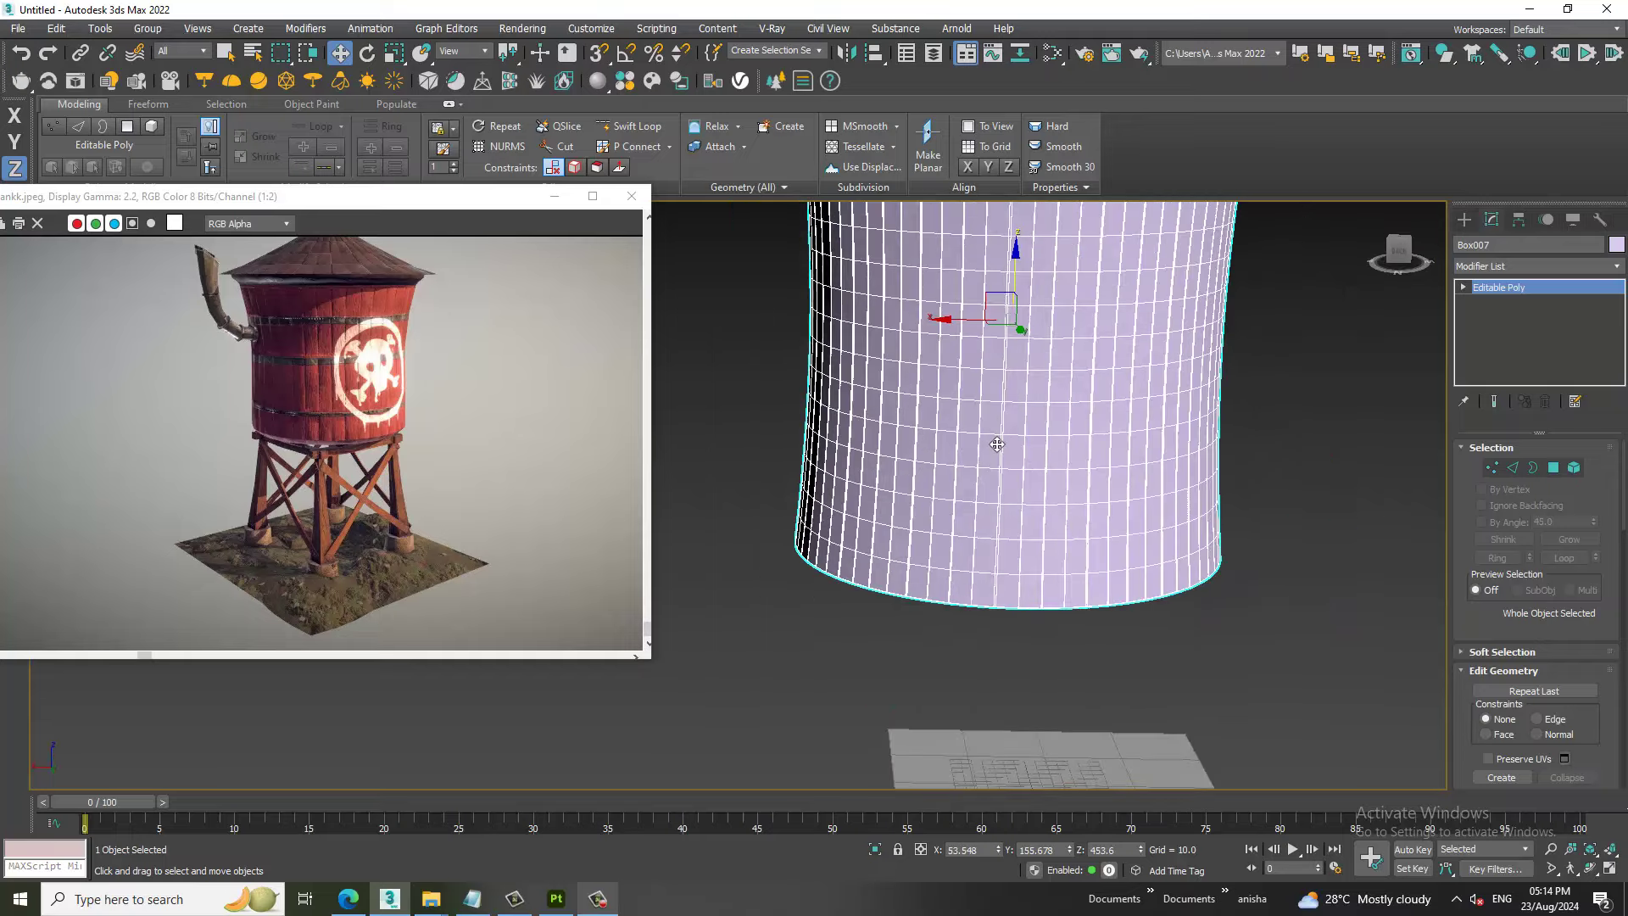
{"action": "mouse_move", "coordinate": [1221, 403]}
{"action": "middle_mouse_down", "text": "alt"}
{"action": "mouse_move", "coordinate": [1108, 466]}
{"action": "mouse_move", "coordinate": [1094, 509]}
{"action": "middle_mouse_up", "text": "alt"}
{"action": "left_click", "coordinate": [1462, 222]}
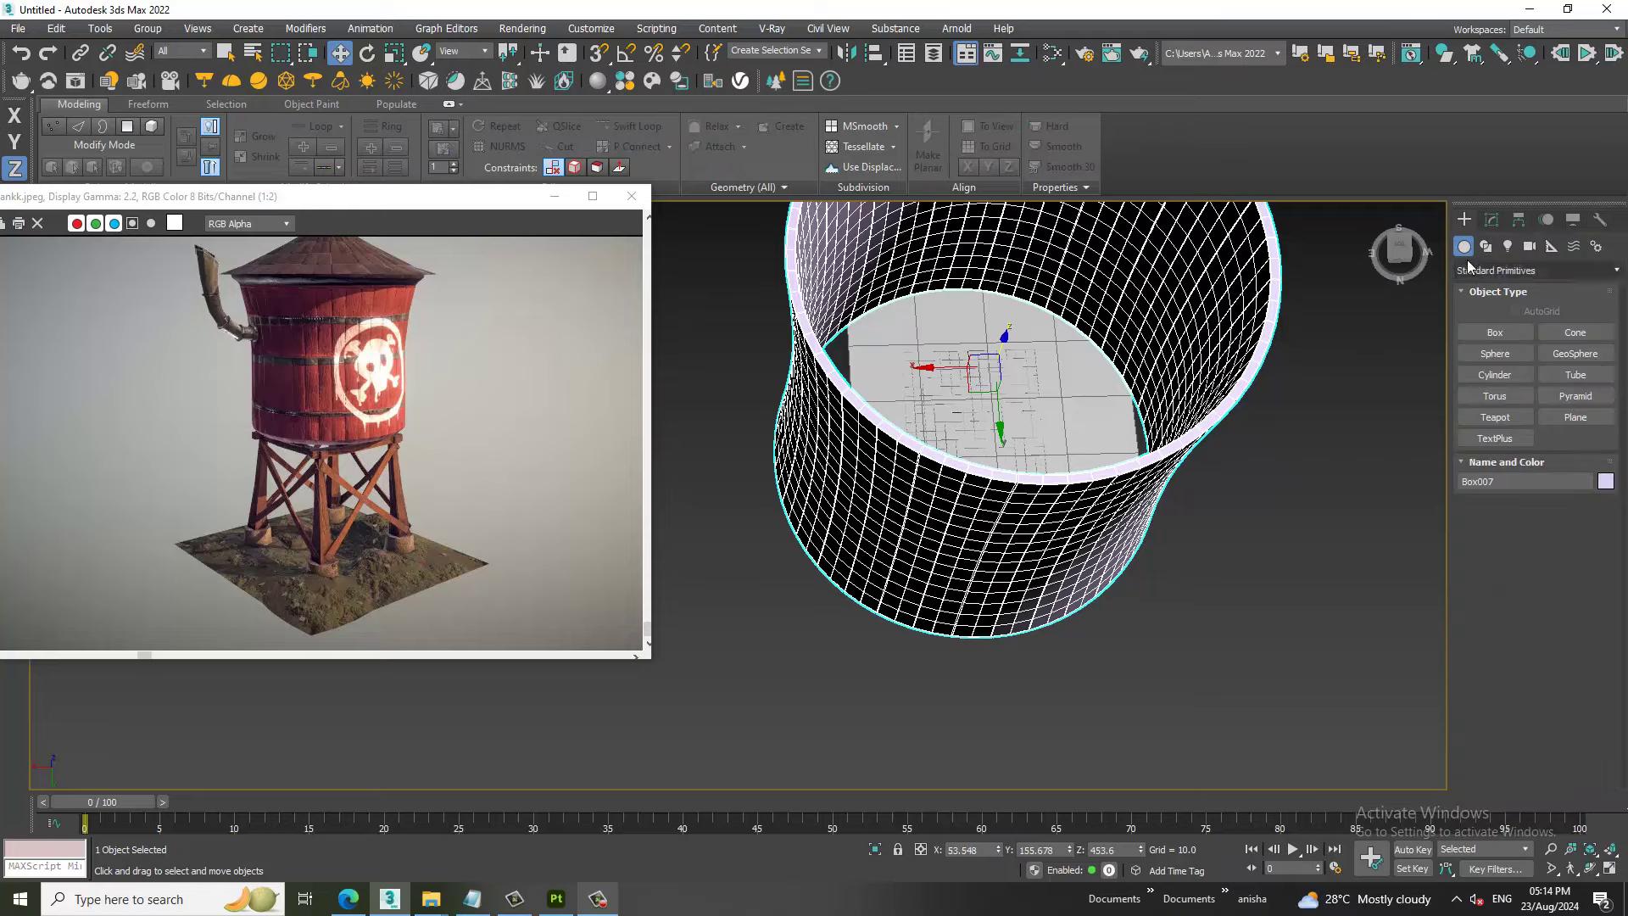
Draw a flat cylinder matching the tank outline in Top view and lift it onto the tank.
{"action": "left_click", "coordinate": [1492, 376]}
{"action": "key", "text": "alt+w"}
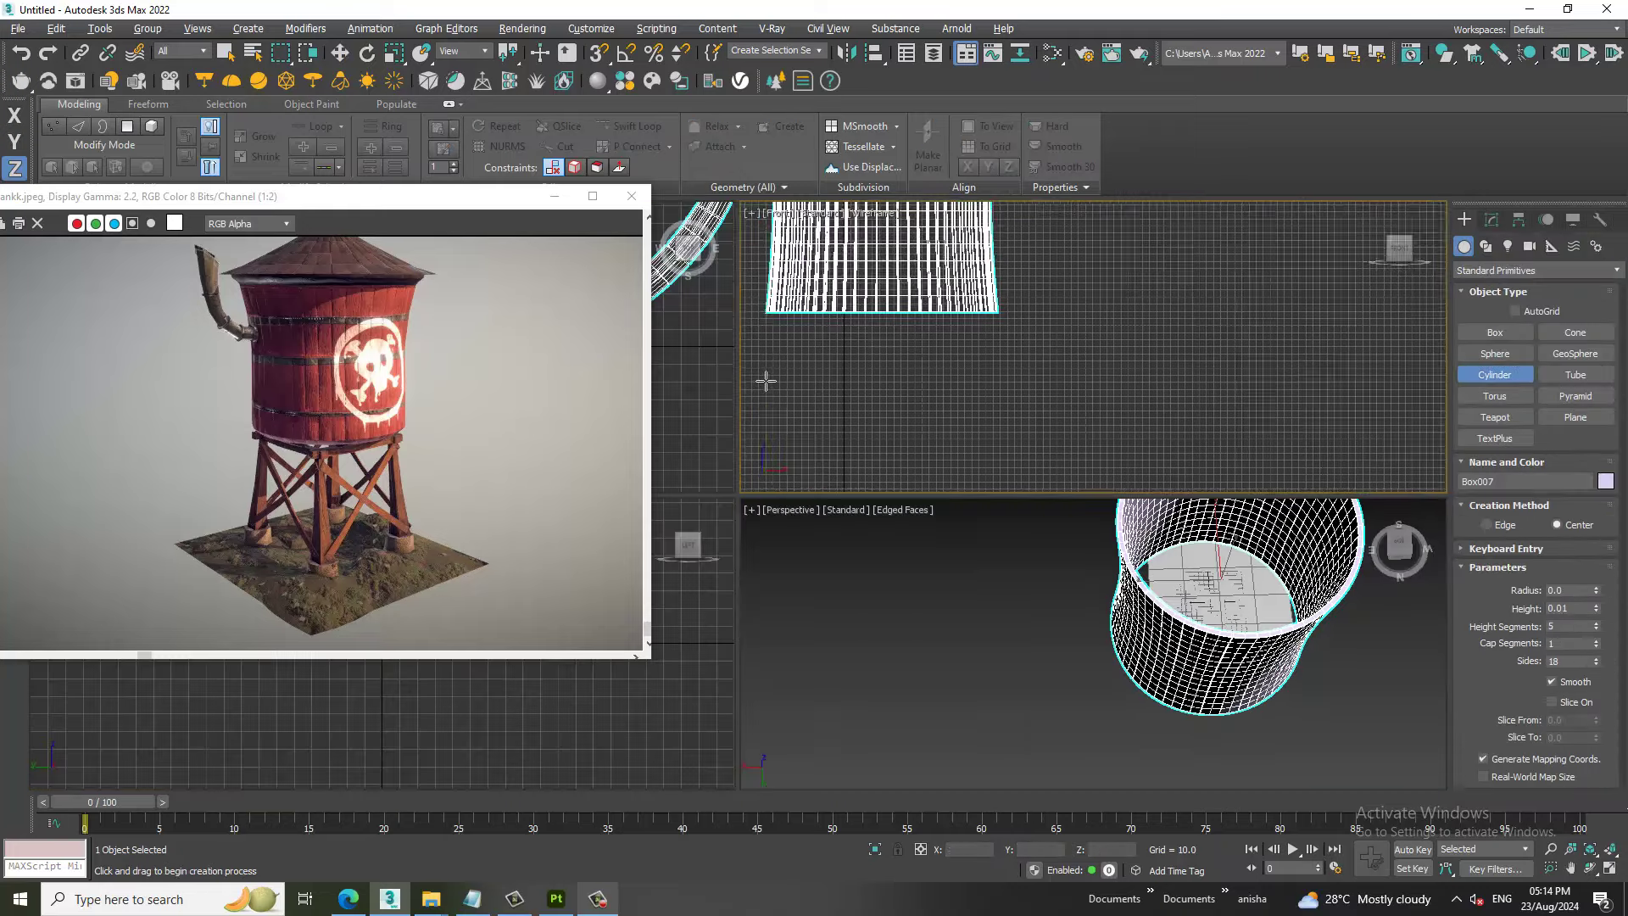
{"action": "key", "text": "alt+w"}
{"action": "scroll", "coordinate": [945, 440], "scroll_direction": "down", "scroll_amount": 2}
{"action": "mouse_move", "coordinate": [879, 411]}
{"action": "middle_mouse_down"}
{"action": "mouse_move", "coordinate": [945, 440]}
{"action": "mouse_move", "coordinate": [956, 469]}
{"action": "middle_mouse_up"}
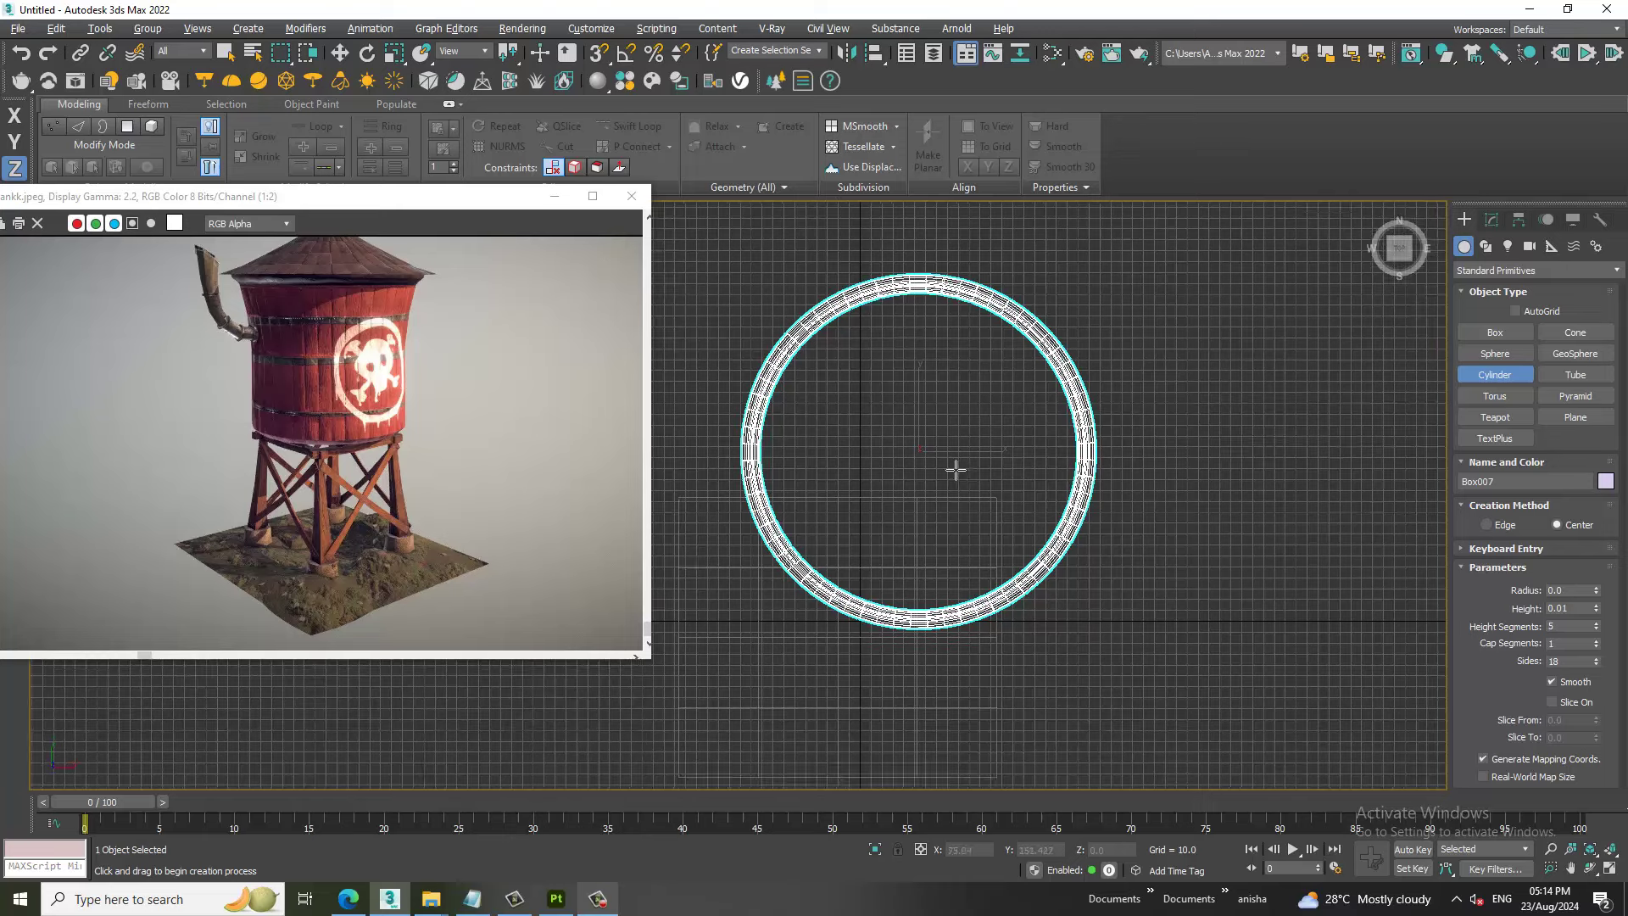
{"action": "left_click_drag", "start_coordinate": [930, 463], "coordinate": [1051, 585]}
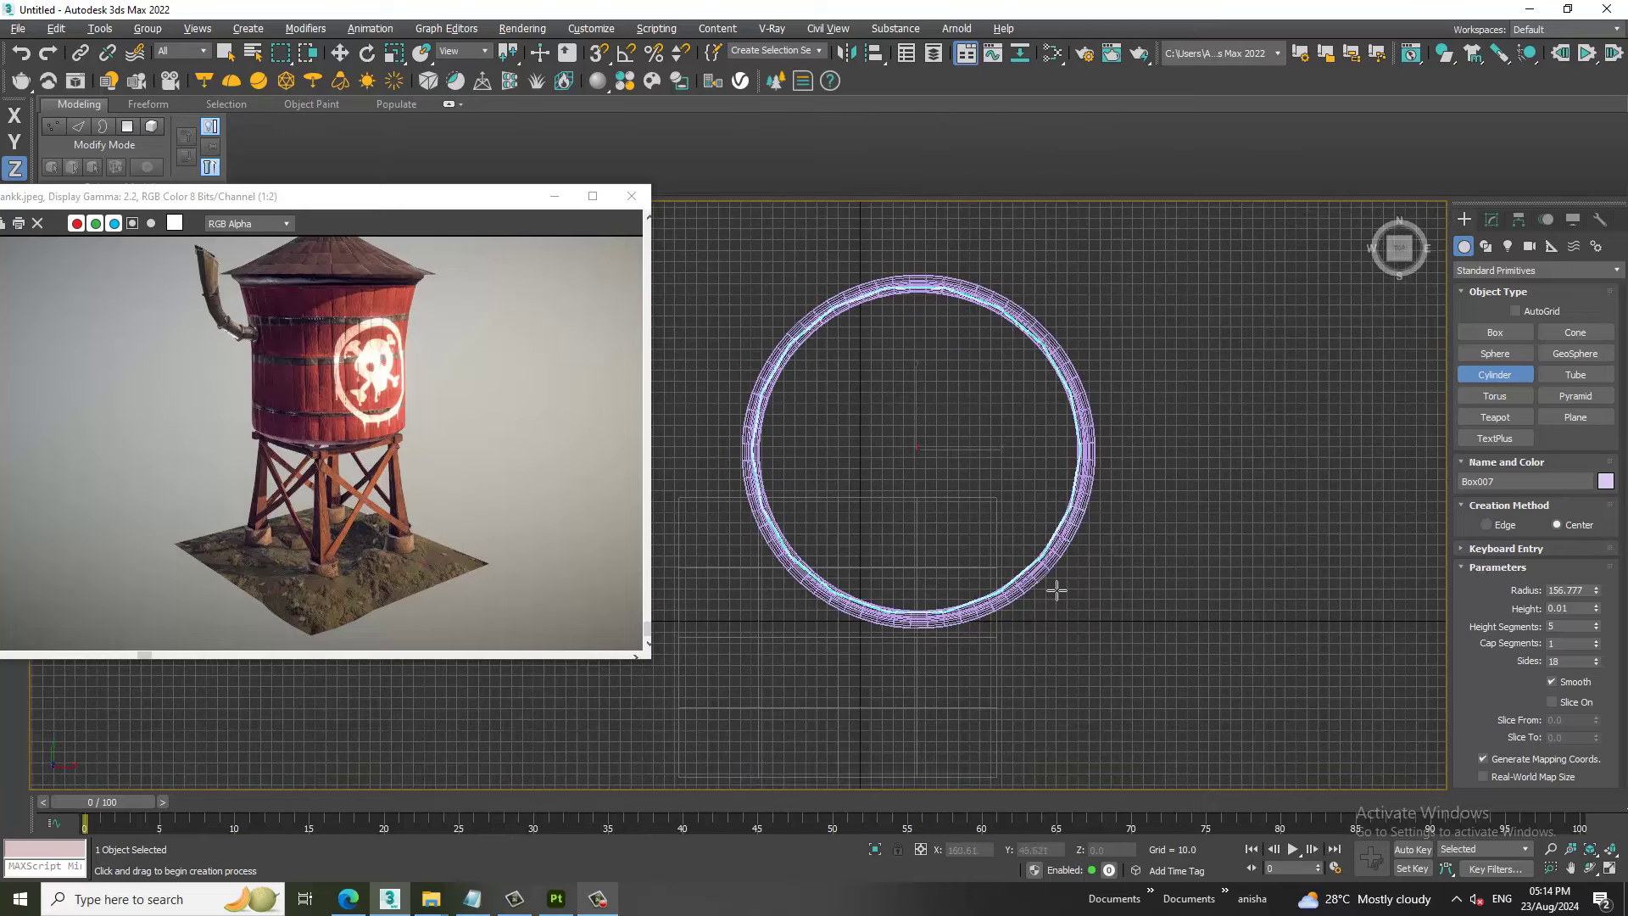
{"action": "key", "text": "w"}
{"action": "mouse_move", "coordinate": [1051, 572]}
{"action": "middle_mouse_down", "text": "alt"}
{"action": "mouse_move", "coordinate": [1143, 597]}
{"action": "mouse_move", "coordinate": [1041, 421]}
{"action": "mouse_move", "coordinate": [1035, 481]}
{"action": "mouse_move", "coordinate": [942, 594]}
{"action": "middle_mouse_up", "text": "alt"}
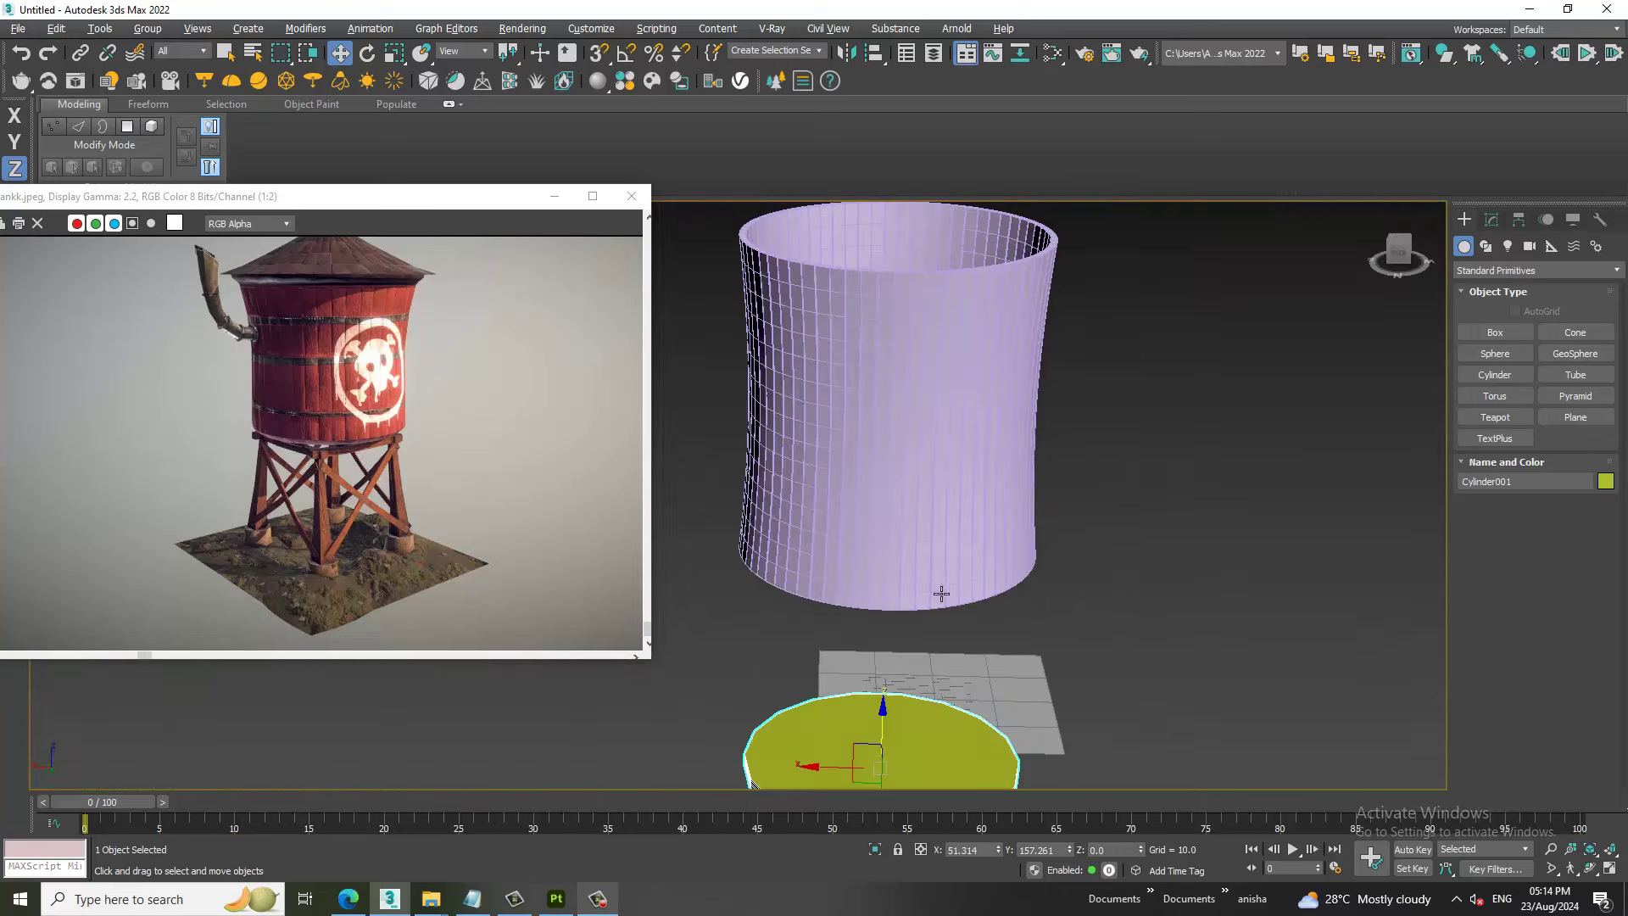
{"action": "left_click_drag", "start_coordinate": [893, 723], "coordinate": [896, 189]}
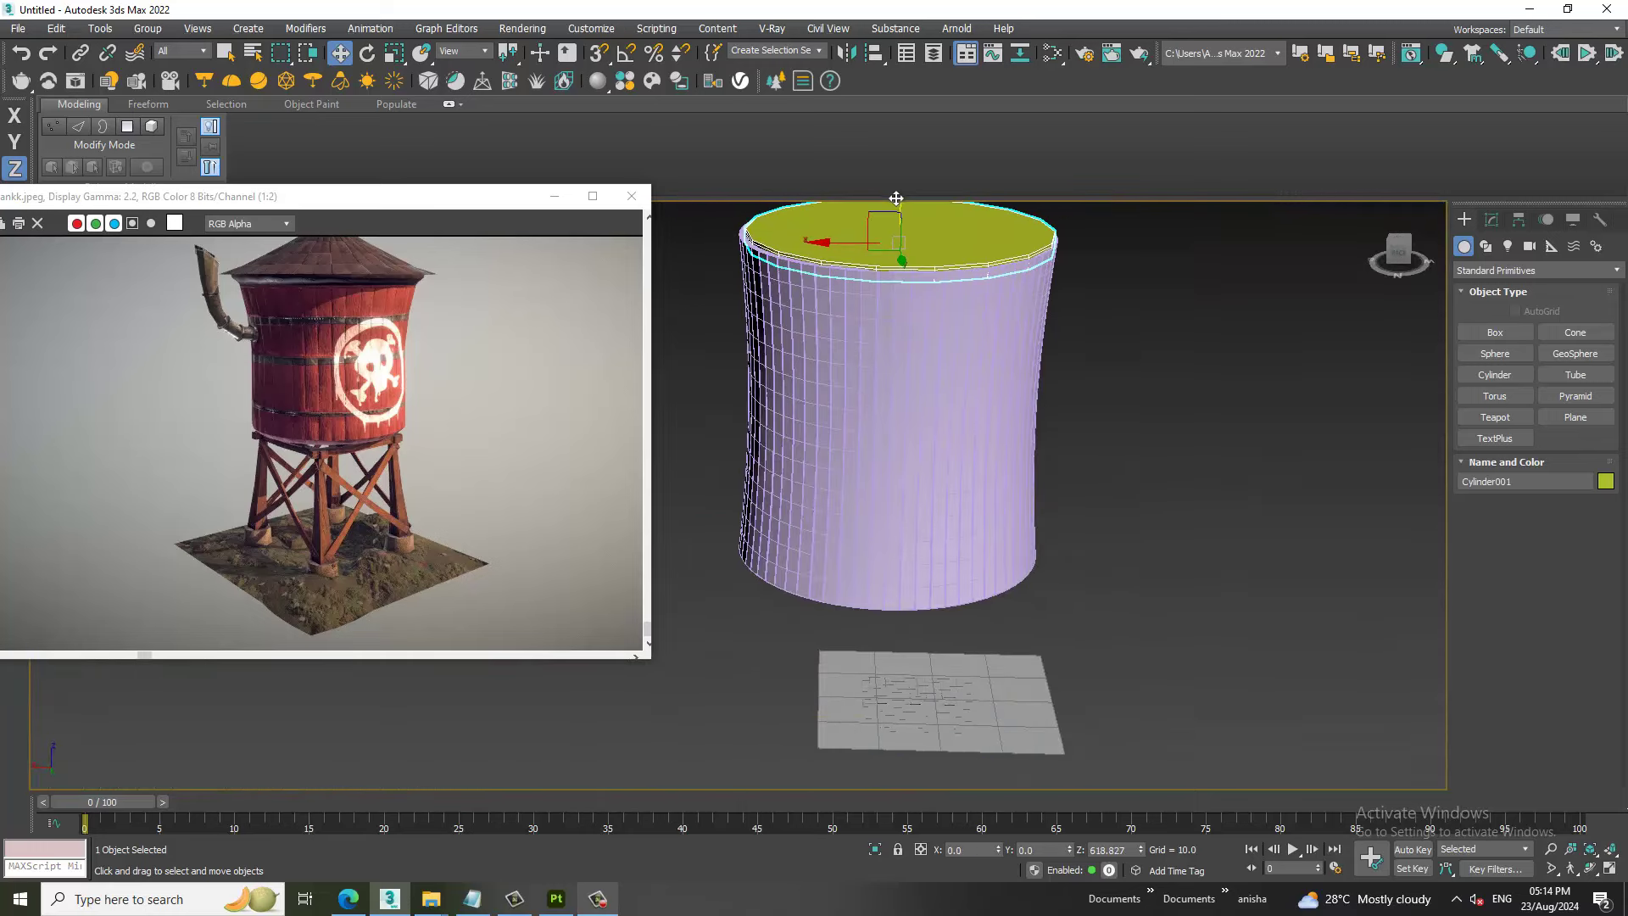
{"action": "middle_click_drag", "start_coordinate": [896, 190], "coordinate": [1003, 291], "text": "alt"}
Increase the disc to 25 sides and reduce its height segments.
{"action": "left_click", "coordinate": [1491, 219]}
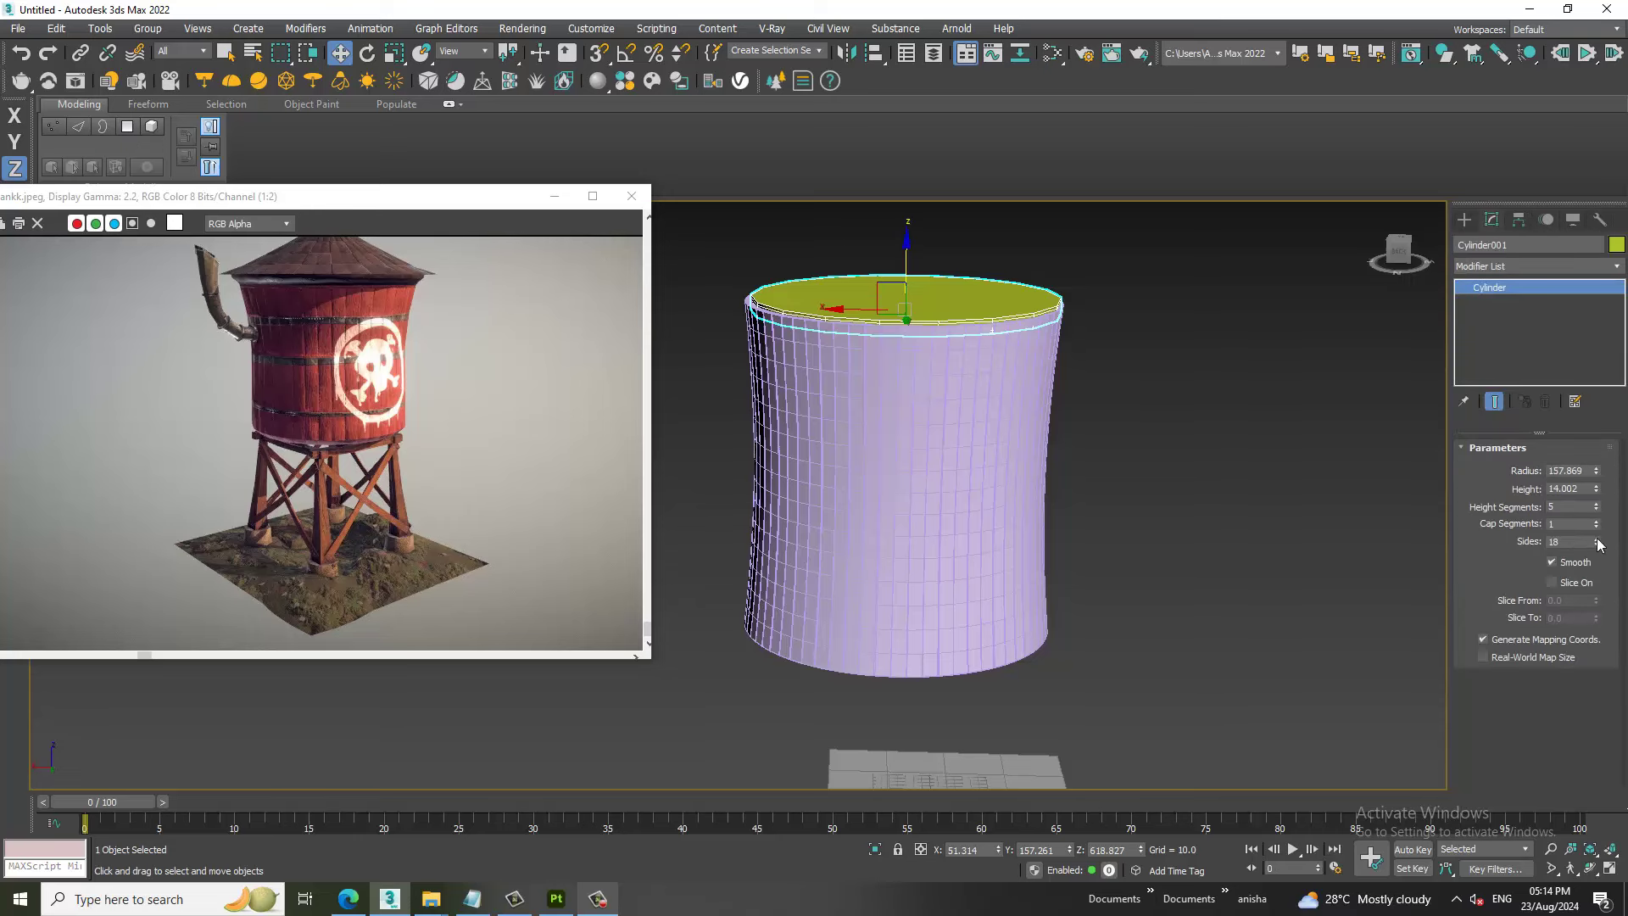
{"action": "left_click_drag", "start_coordinate": [1598, 544], "coordinate": [1599, 472]}
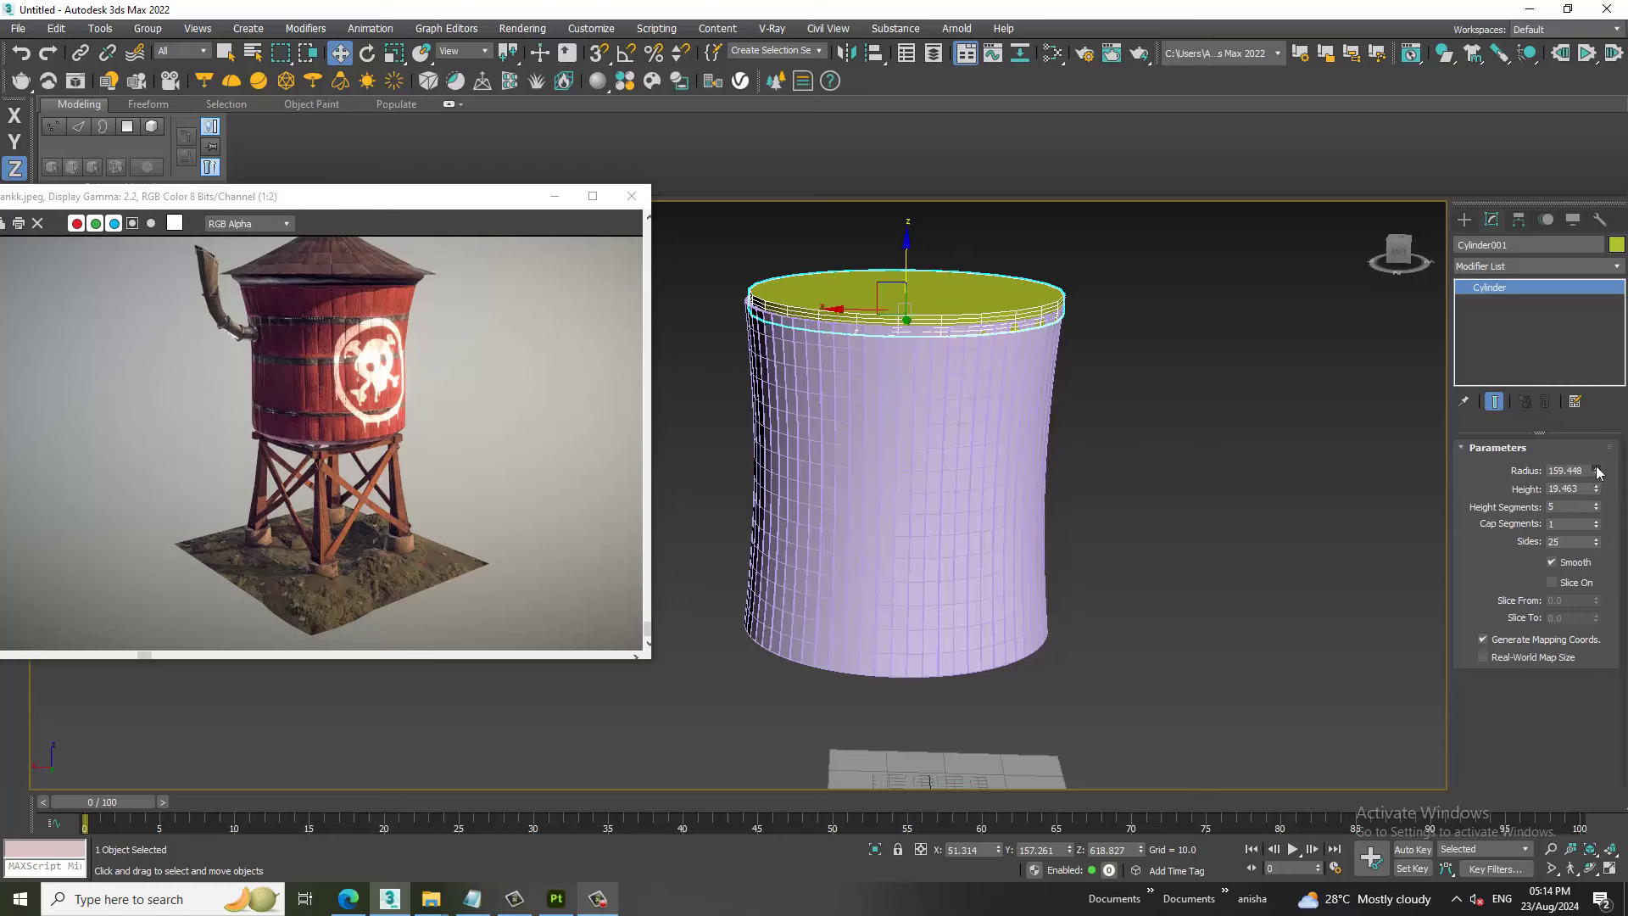
{"action": "middle_click_drag", "start_coordinate": [938, 348], "coordinate": [933, 407]}
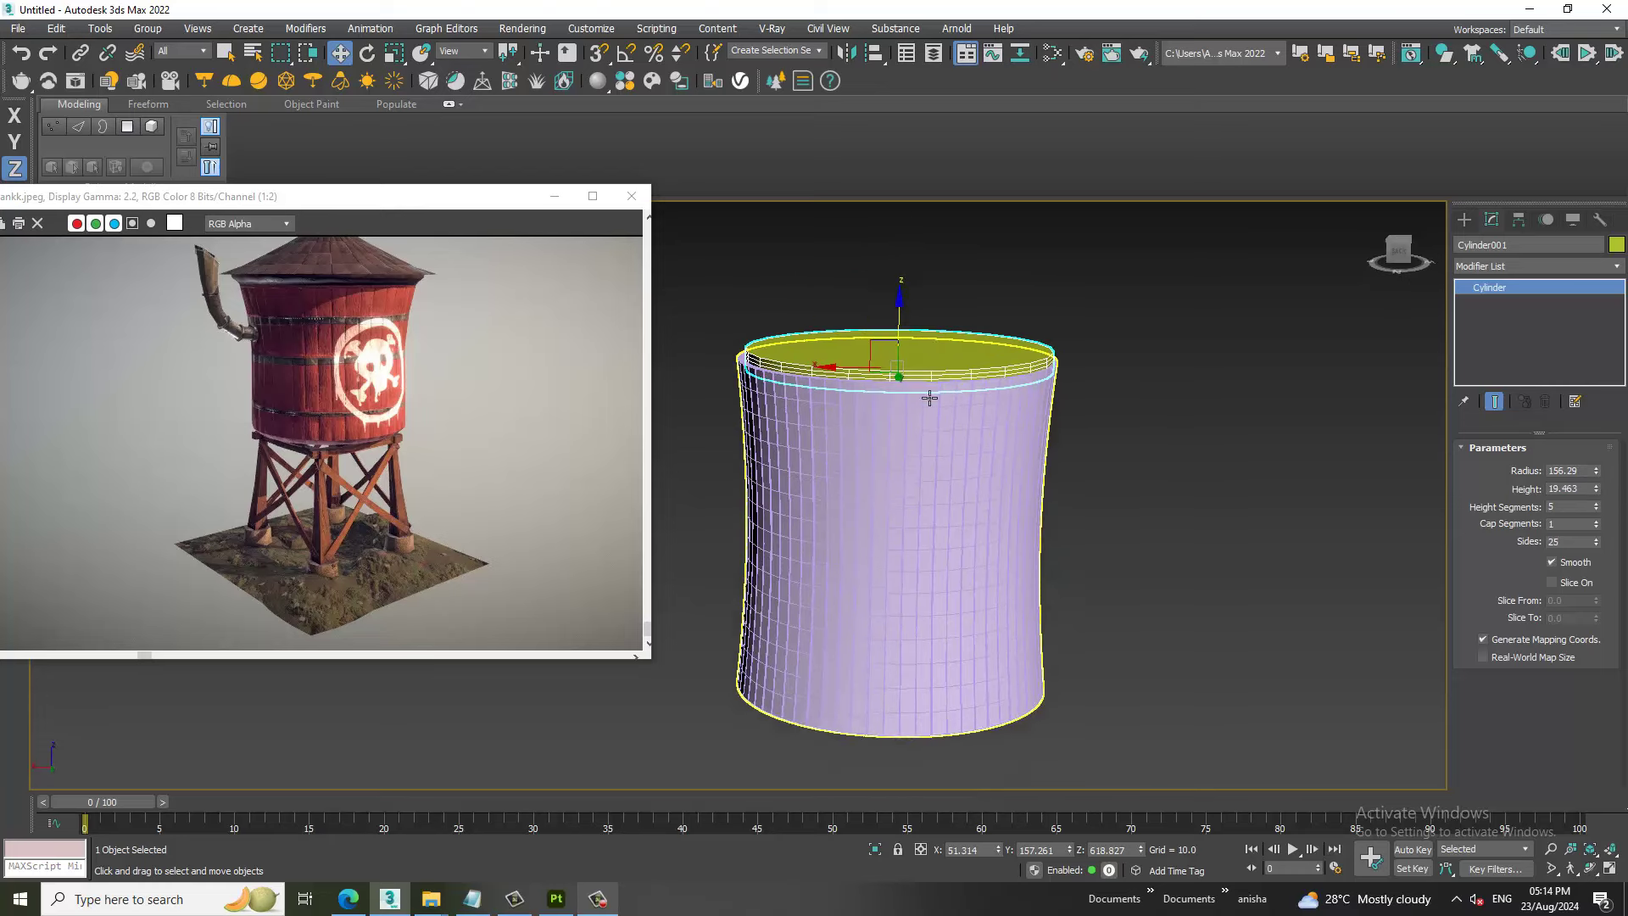
{"action": "left_click_drag", "start_coordinate": [1599, 506], "coordinate": [1602, 541]}
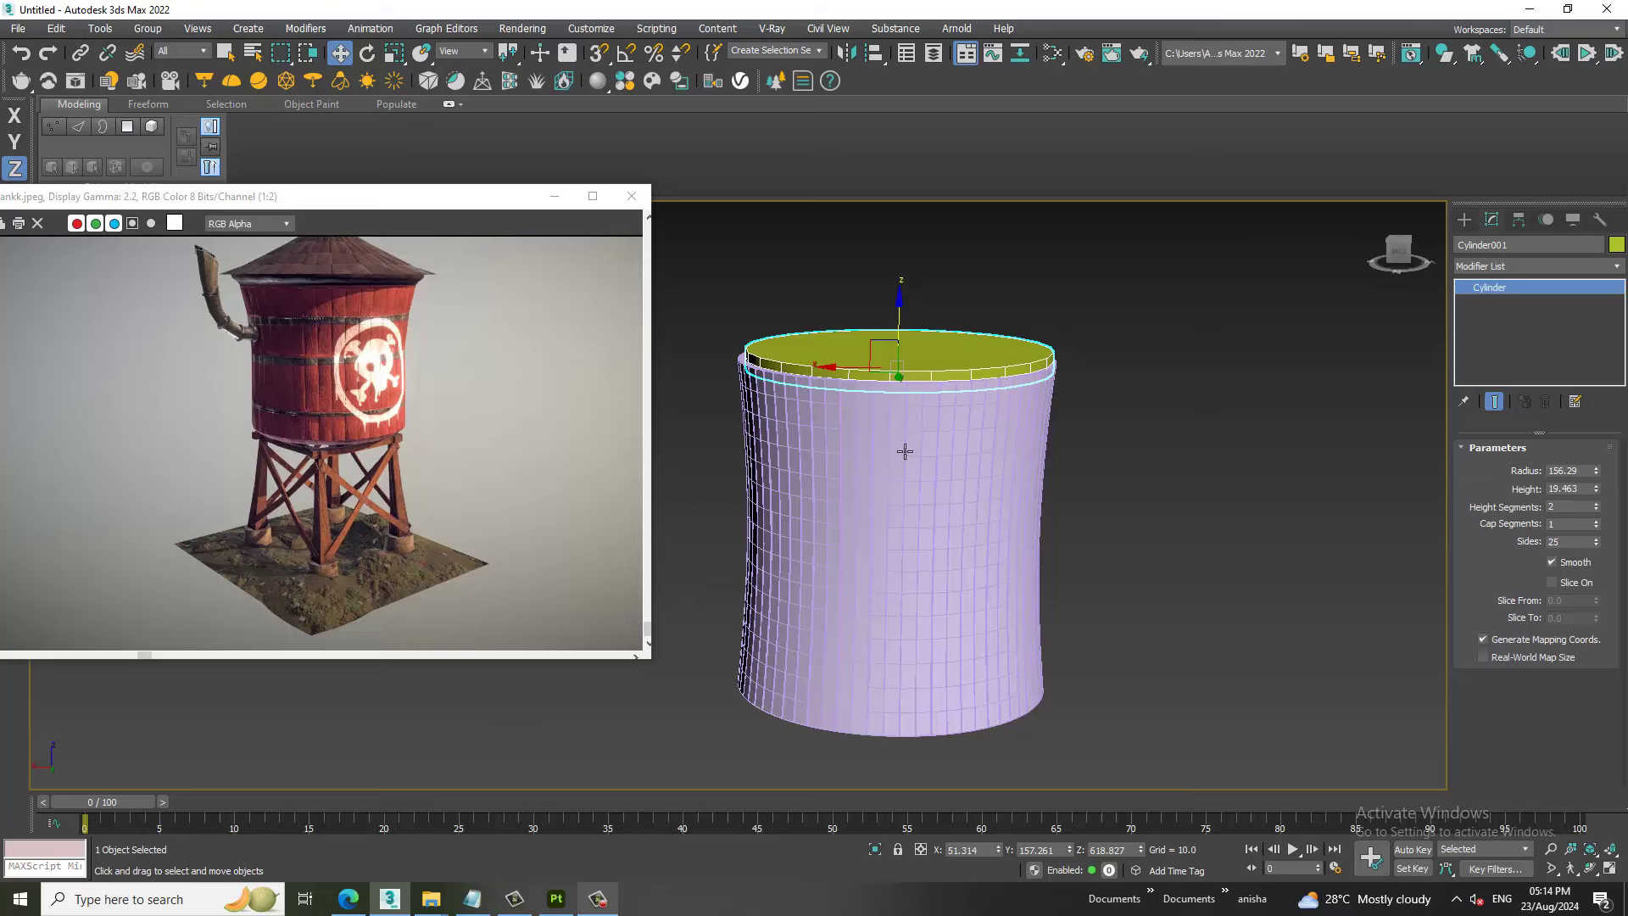
{"action": "right_click", "coordinate": [905, 452]}
Convert the disc to Editable Poly and raise its top polygon to form a taller band.
{"action": "left_click", "coordinate": [1126, 535]}
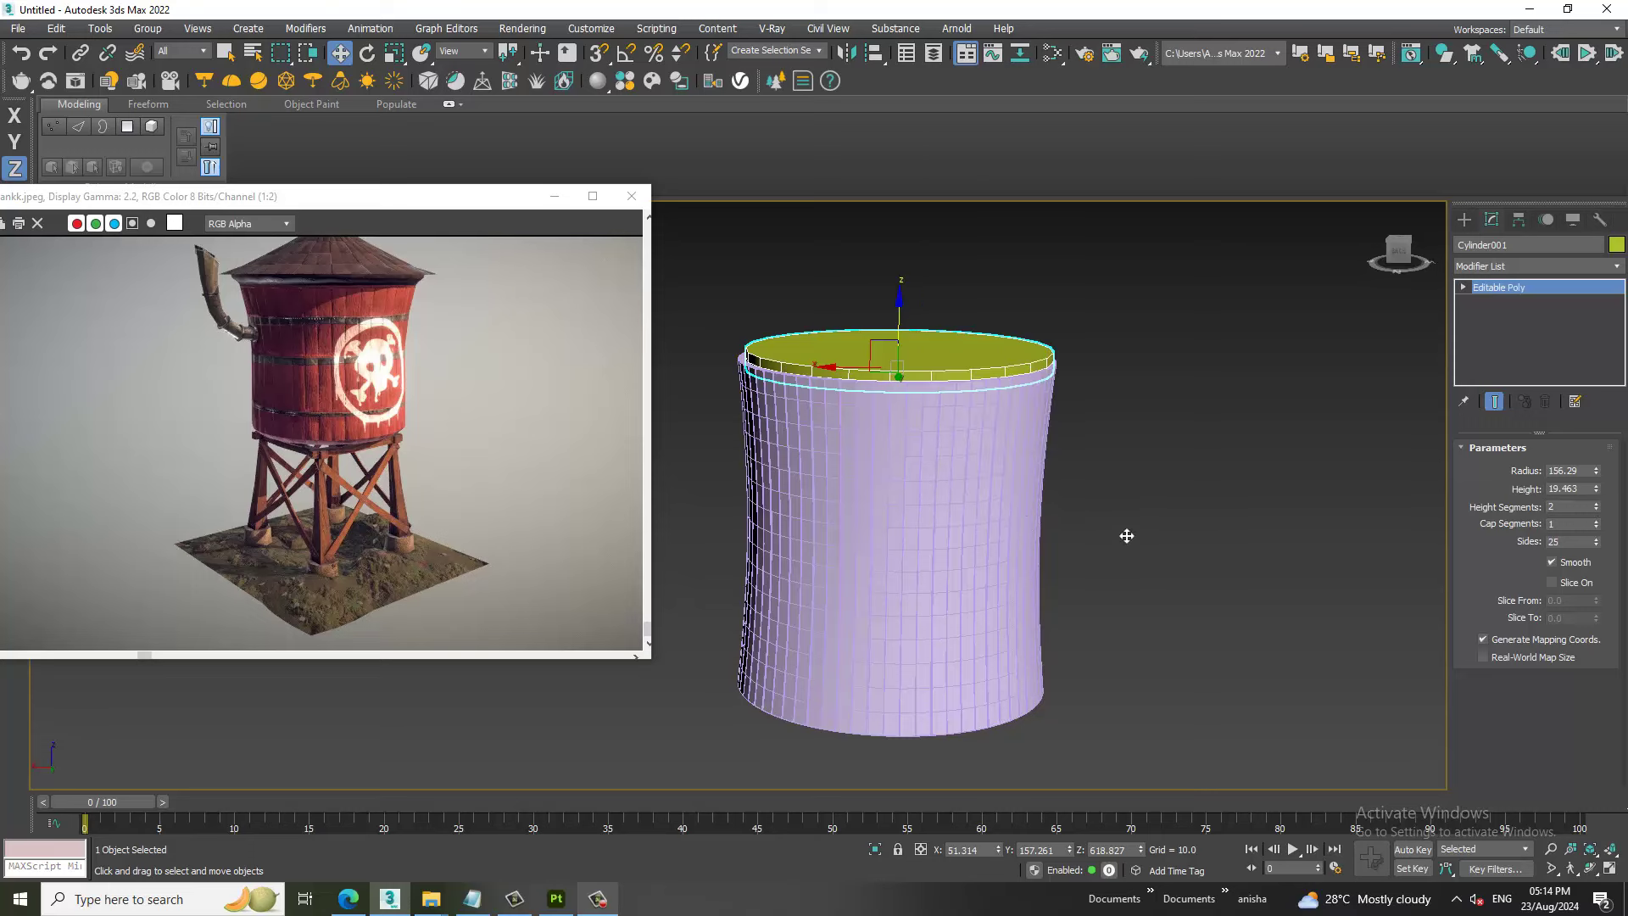
{"action": "key", "text": "4"}
{"action": "key", "text": "r"}
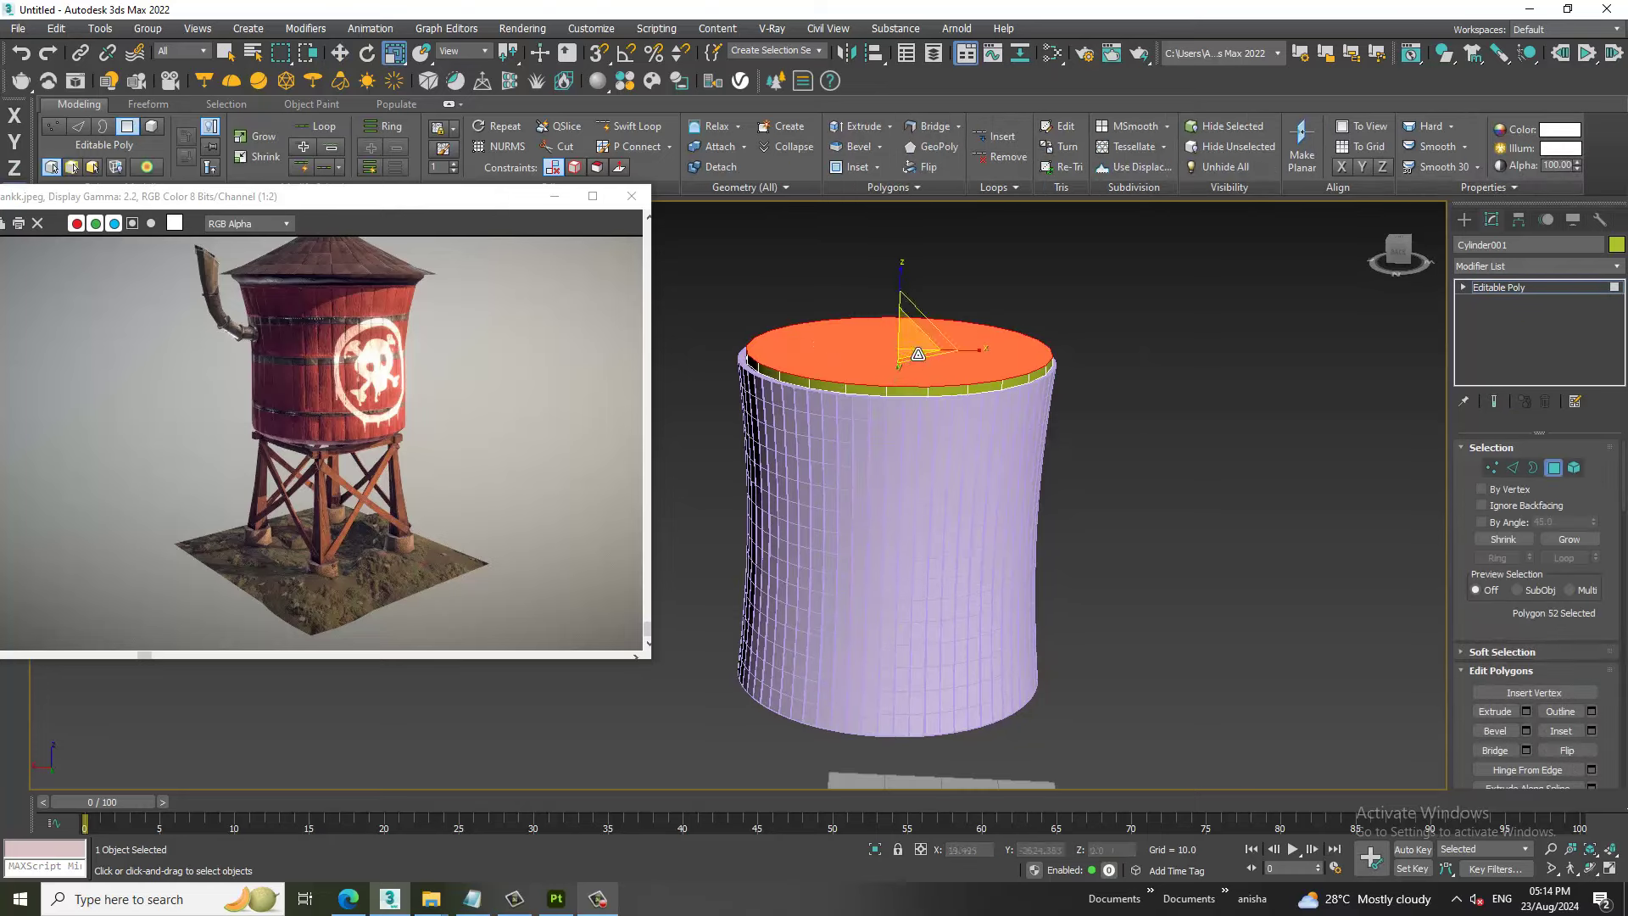
{"action": "key", "text": "w"}
{"action": "left_click_drag", "start_coordinate": [900, 322], "coordinate": [901, 307]}
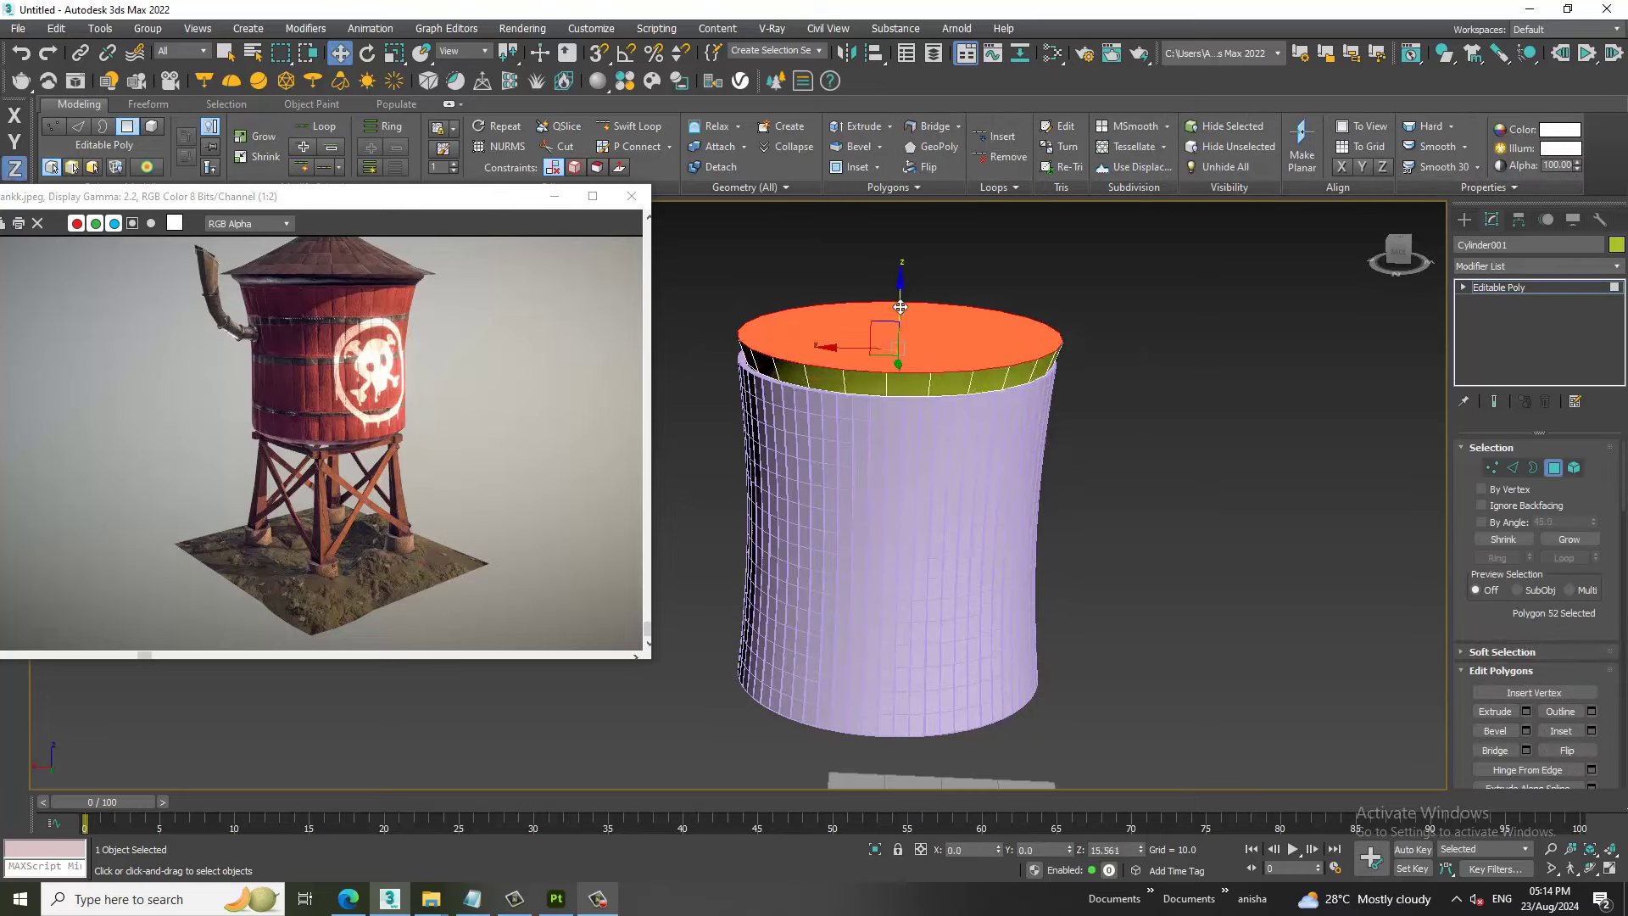
{"action": "scroll", "coordinate": [935, 365], "scroll_direction": "up", "scroll_amount": 3}
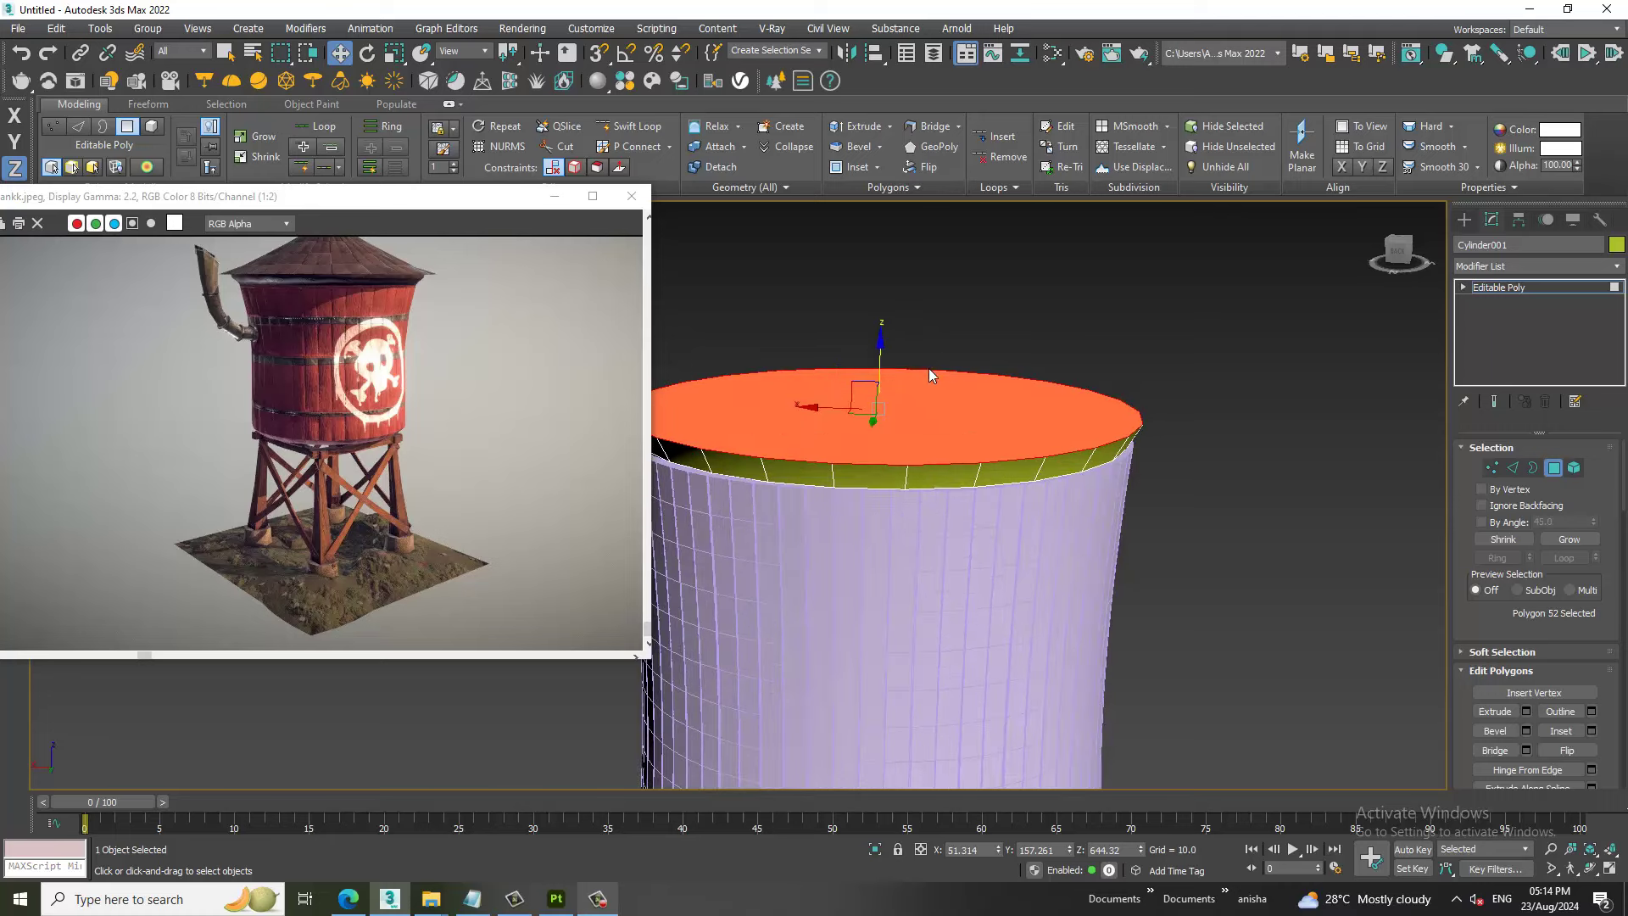
{"action": "scroll", "coordinate": [933, 381], "scroll_direction": "up", "scroll_amount": 2}
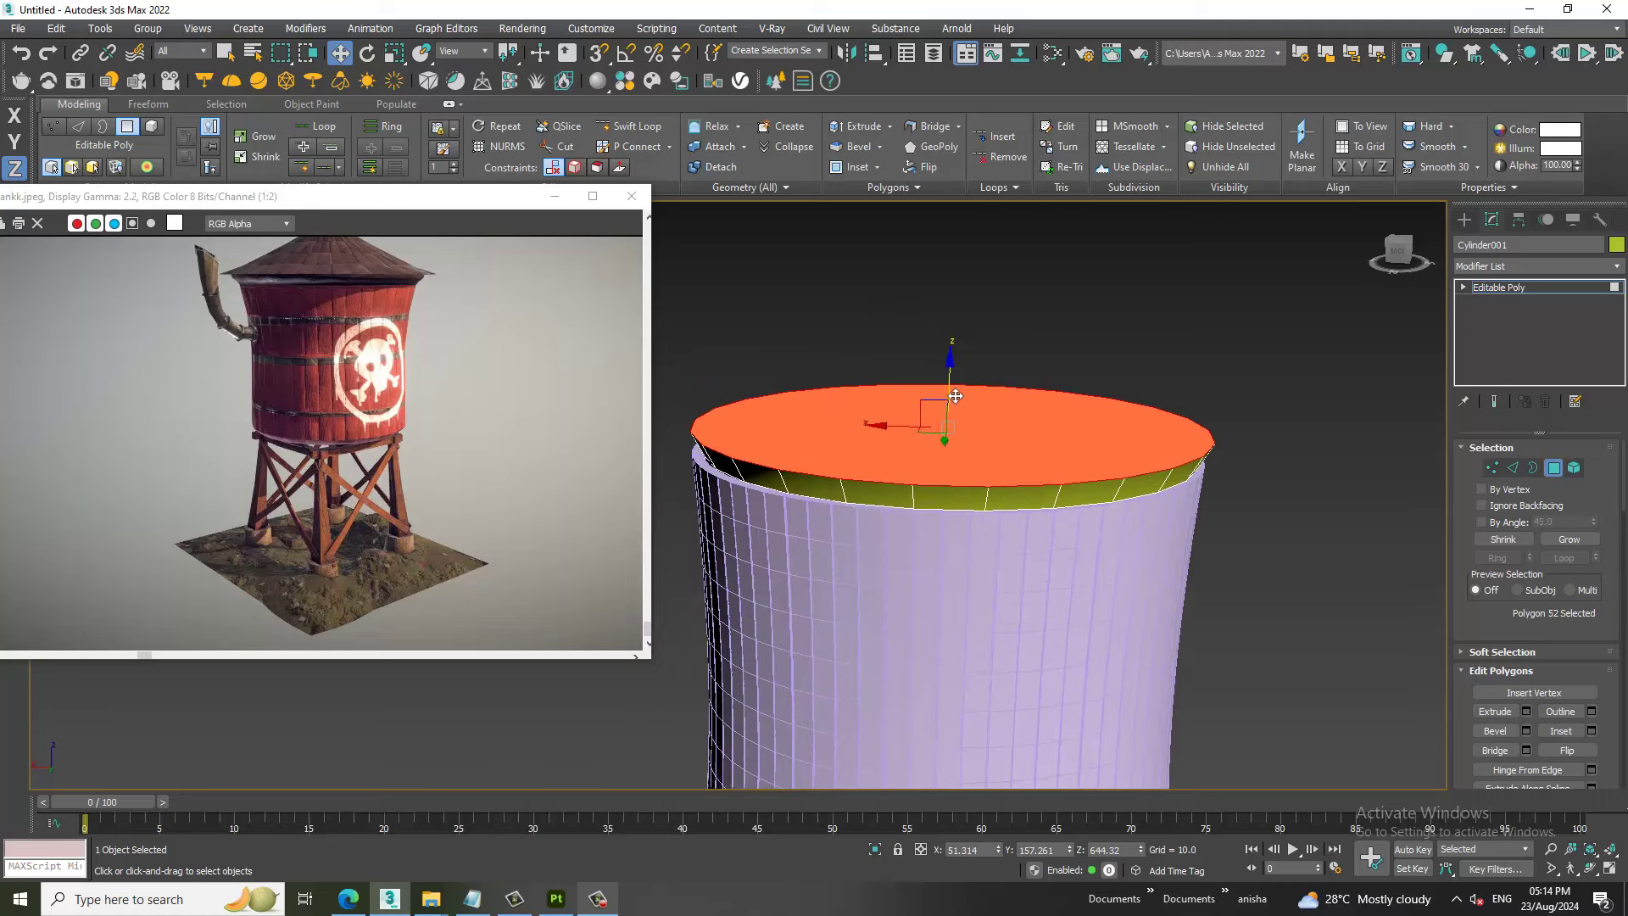
{"action": "mouse_move", "coordinate": [956, 396]}
{"action": "left_mouse_down"}
{"action": "mouse_move", "coordinate": [951, 340]}
{"action": "mouse_move", "coordinate": [964, 388]}
{"action": "left_mouse_up"}
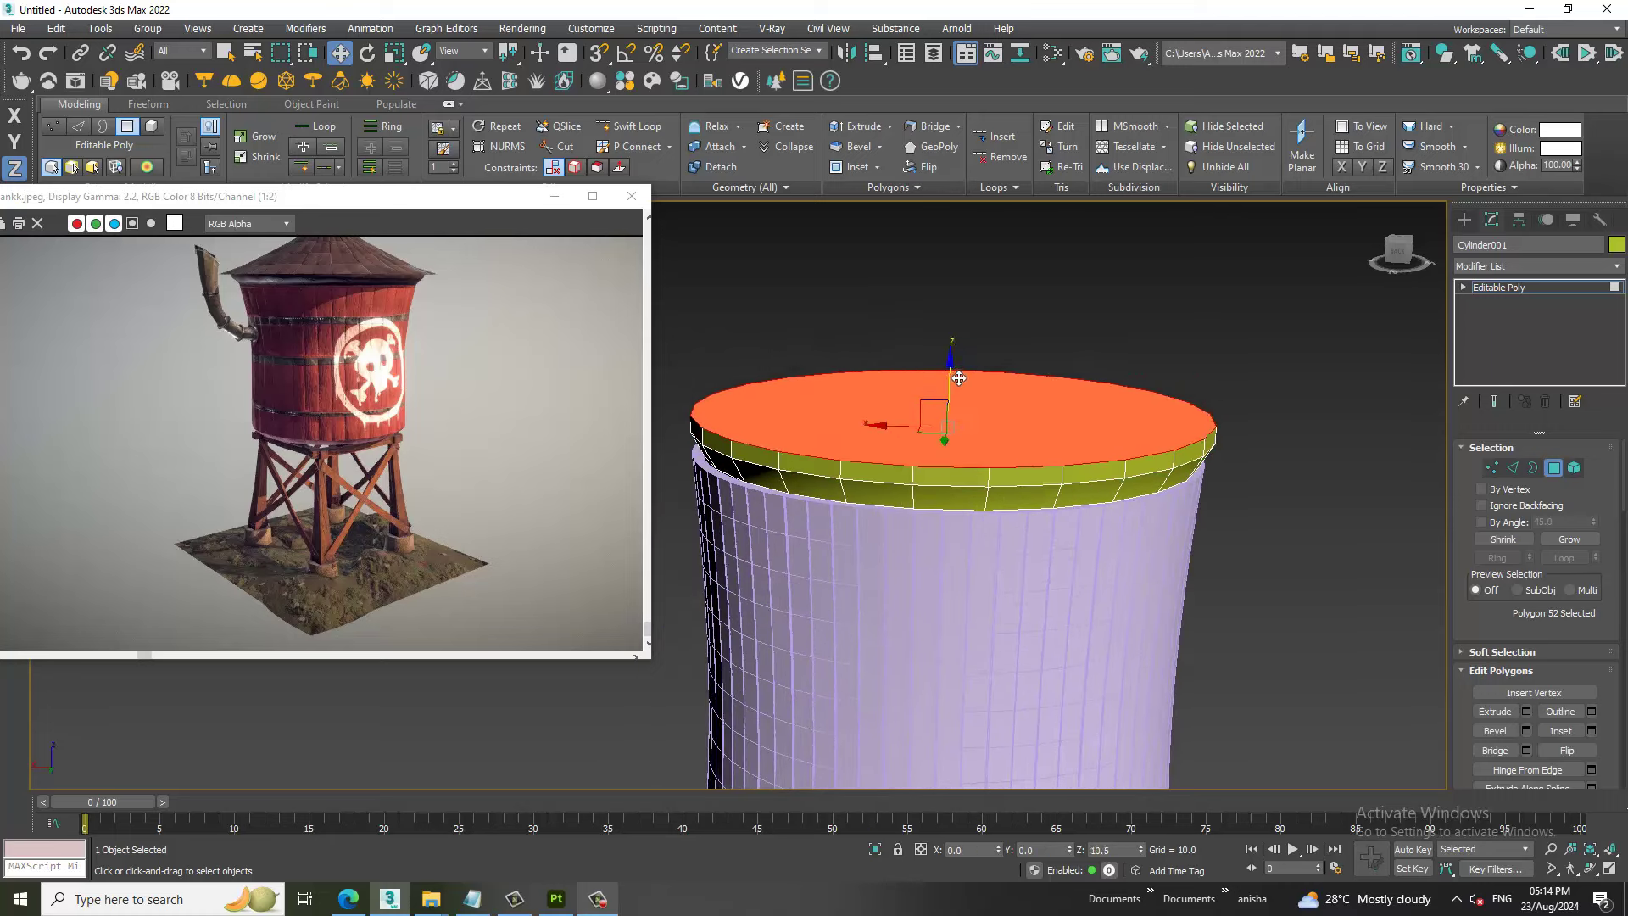
{"action": "middle_click_drag", "start_coordinate": [991, 420], "coordinate": [983, 408]}
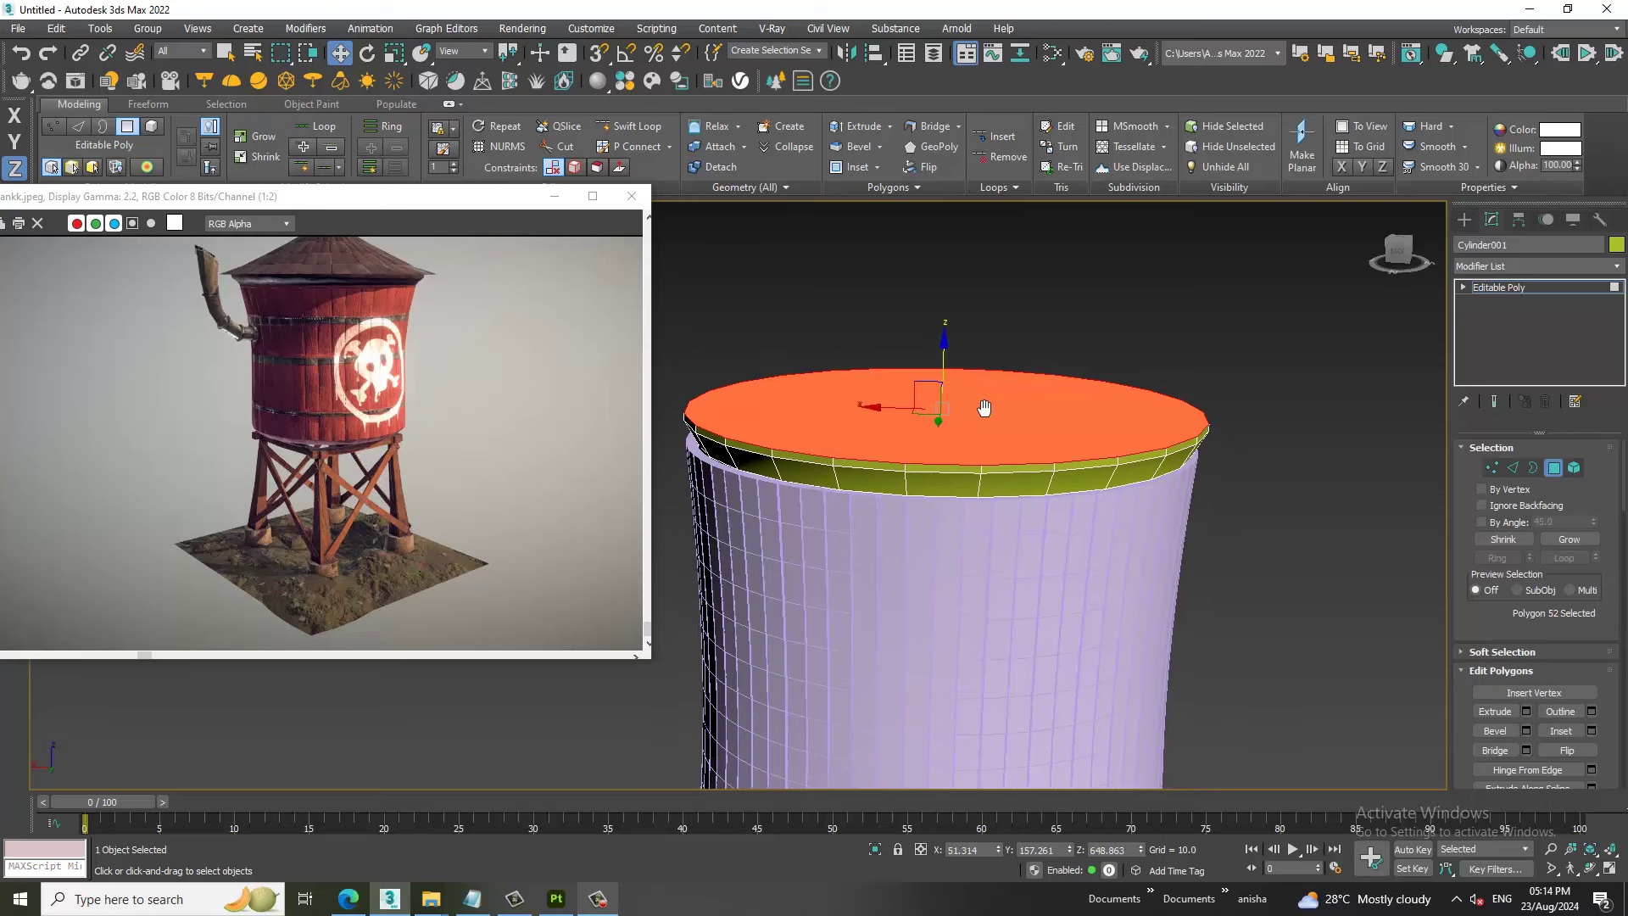
{"action": "mouse_move", "coordinate": [953, 374]}
{"action": "left_mouse_down"}
{"action": "mouse_move", "coordinate": [952, 296]}
{"action": "mouse_move", "coordinate": [1137, 526]}
{"action": "left_mouse_up"}
{"action": "scroll", "coordinate": [952, 297], "scroll_direction": "down", "scroll_amount": 3}
{"action": "scroll", "coordinate": [958, 315], "scroll_direction": "down", "scroll_amount": 2}
Scale the top face down to a tiny point and raise it further into the cone peak.
{"action": "key", "text": "r"}
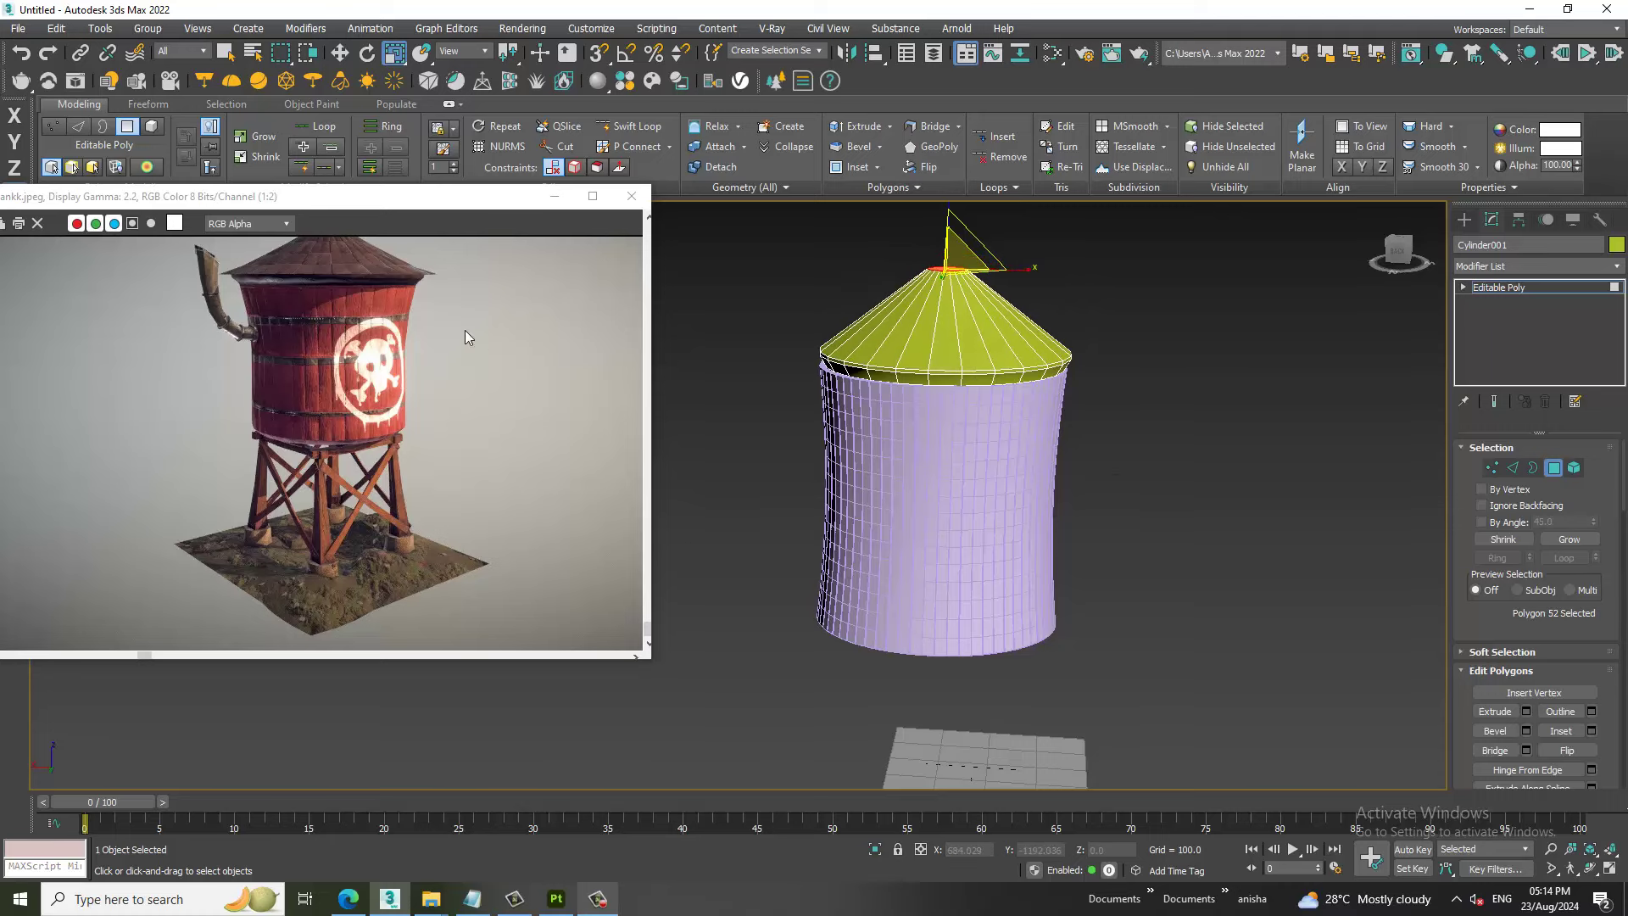
{"action": "scroll", "coordinate": [464, 337], "scroll_direction": "up", "scroll_amount": 2}
{"action": "scroll", "coordinate": [938, 383], "scroll_direction": "up", "scroll_amount": 2}
{"action": "scroll", "coordinate": [977, 408], "scroll_direction": "up", "scroll_amount": 2}
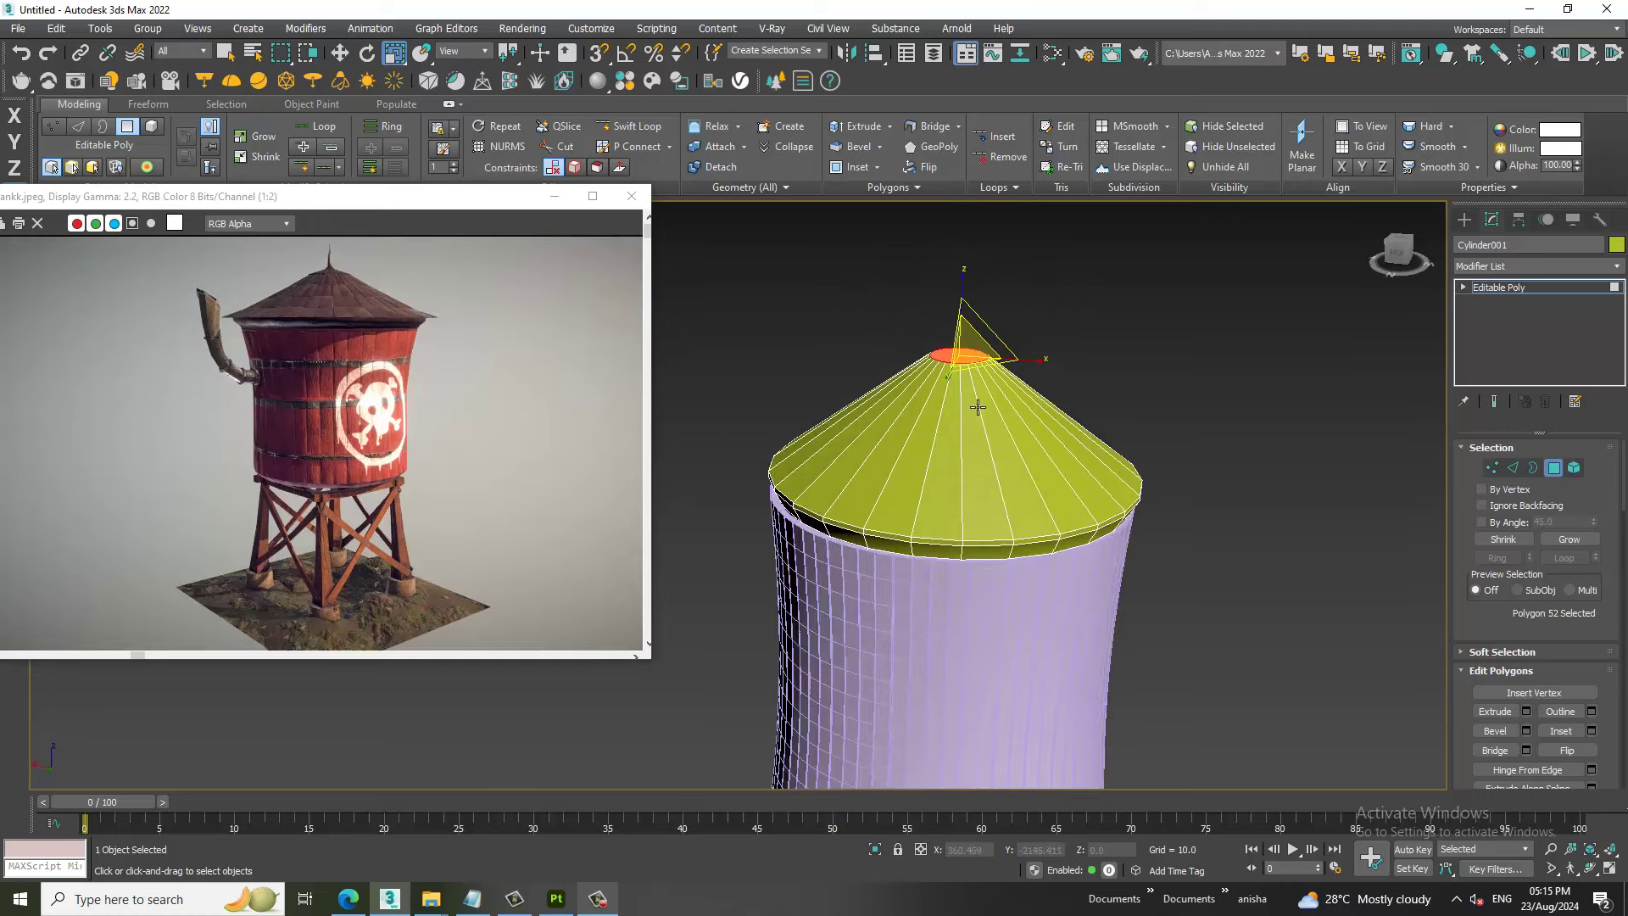
{"action": "scroll", "coordinate": [978, 408], "scroll_direction": "up", "scroll_amount": 1}
{"action": "scroll", "coordinate": [973, 399], "scroll_direction": "up", "scroll_amount": 1}
{"action": "scroll", "coordinate": [970, 382], "scroll_direction": "up", "scroll_amount": 1}
{"action": "scroll", "coordinate": [938, 320], "scroll_direction": "up", "scroll_amount": 1}
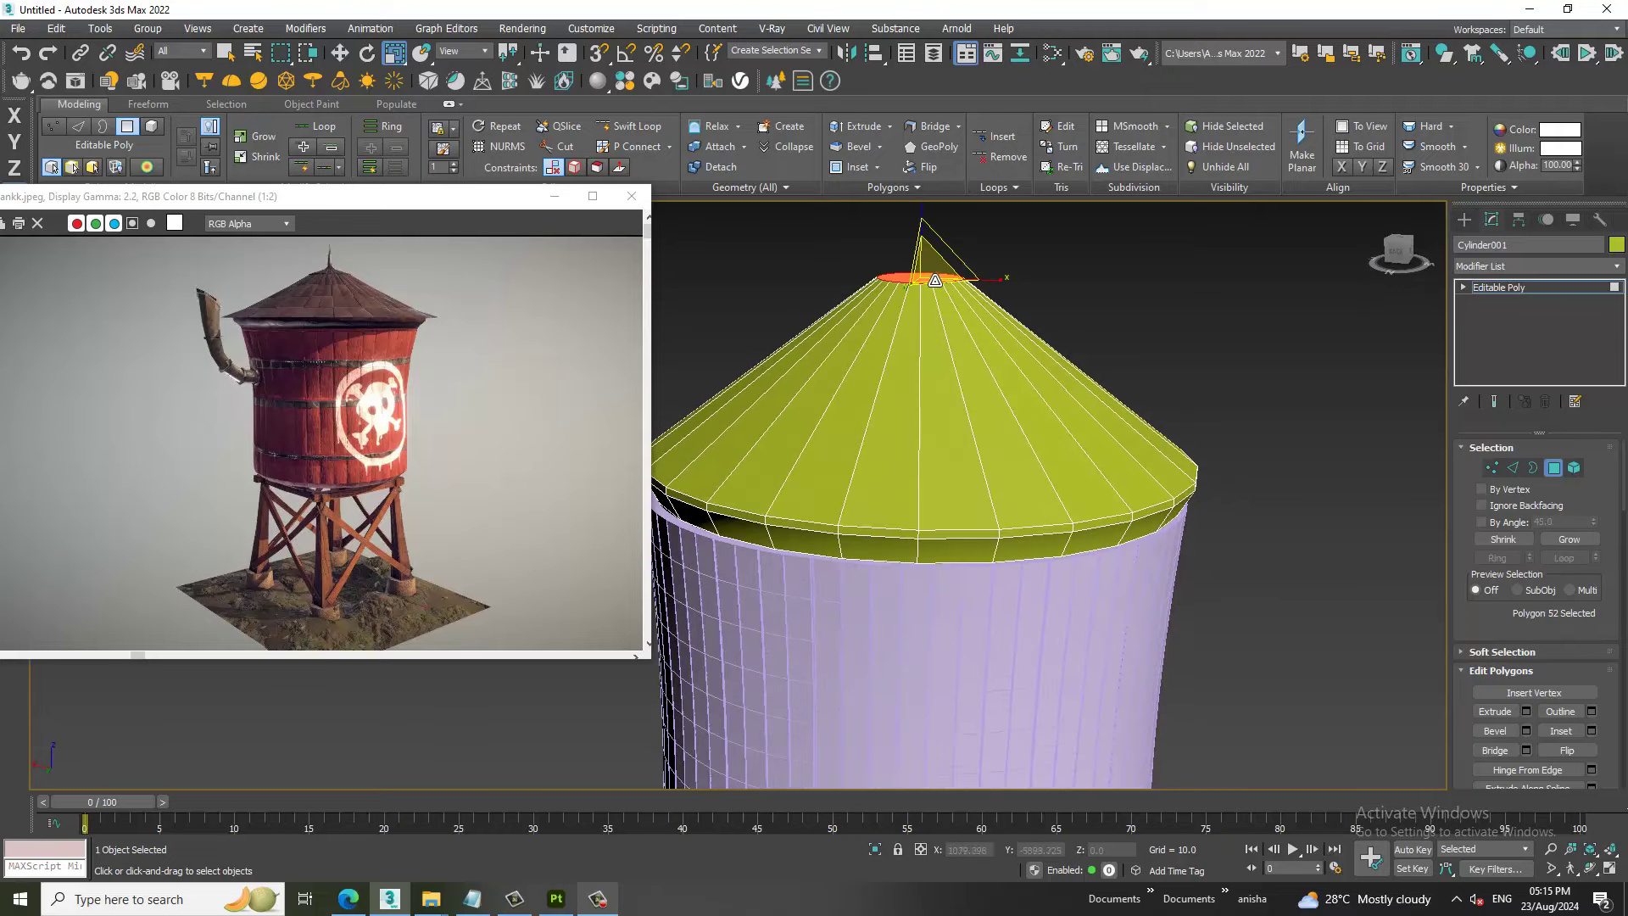
{"action": "left_click_drag", "start_coordinate": [934, 280], "coordinate": [1037, 416]}
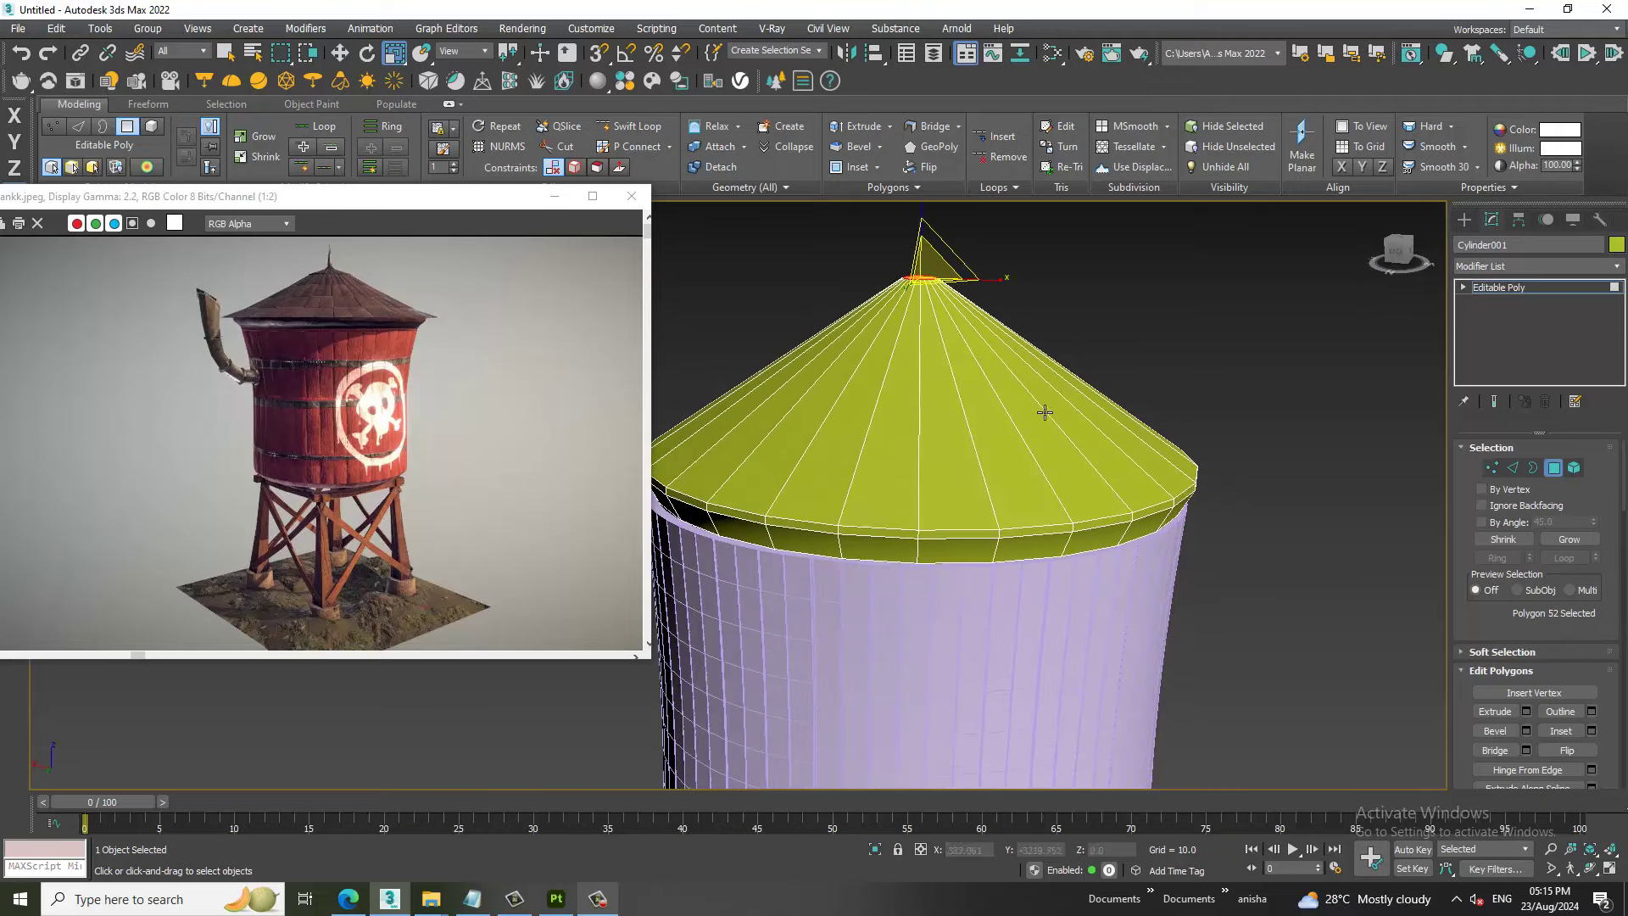
{"action": "key", "text": "w"}
{"action": "scroll", "coordinate": [935, 339], "scroll_direction": "up", "scroll_amount": 3}
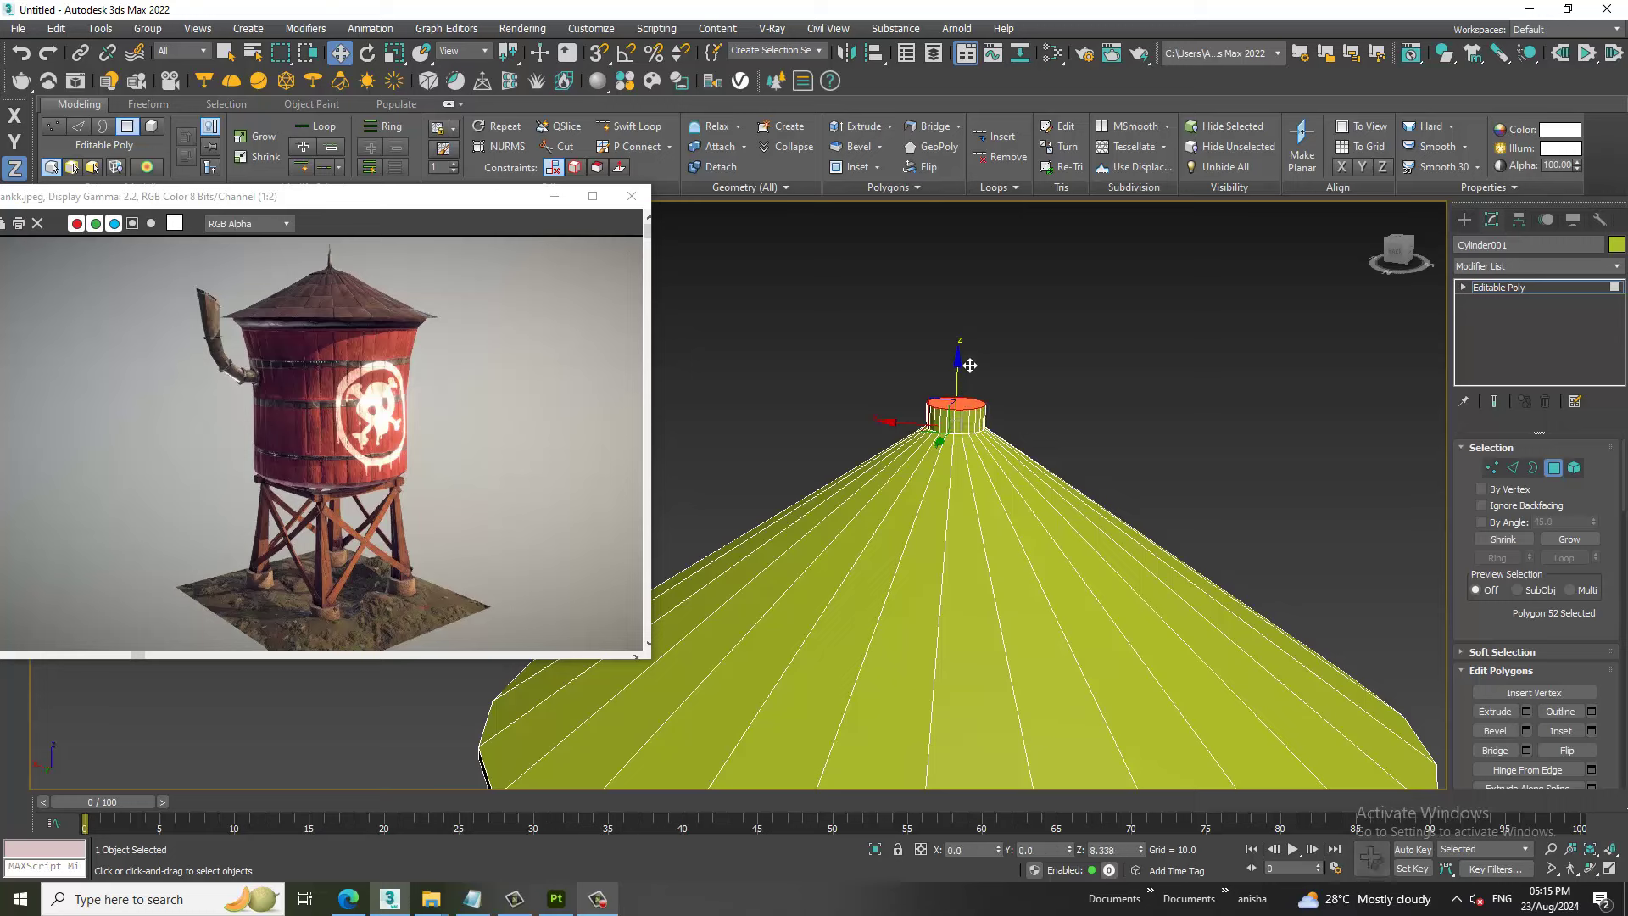
{"action": "mouse_move", "coordinate": [967, 388]}
{"action": "left_mouse_down"}
{"action": "mouse_move", "coordinate": [966, 352]}
{"action": "mouse_move", "coordinate": [1076, 537]}
{"action": "left_mouse_up"}
{"action": "key", "text": "r"}
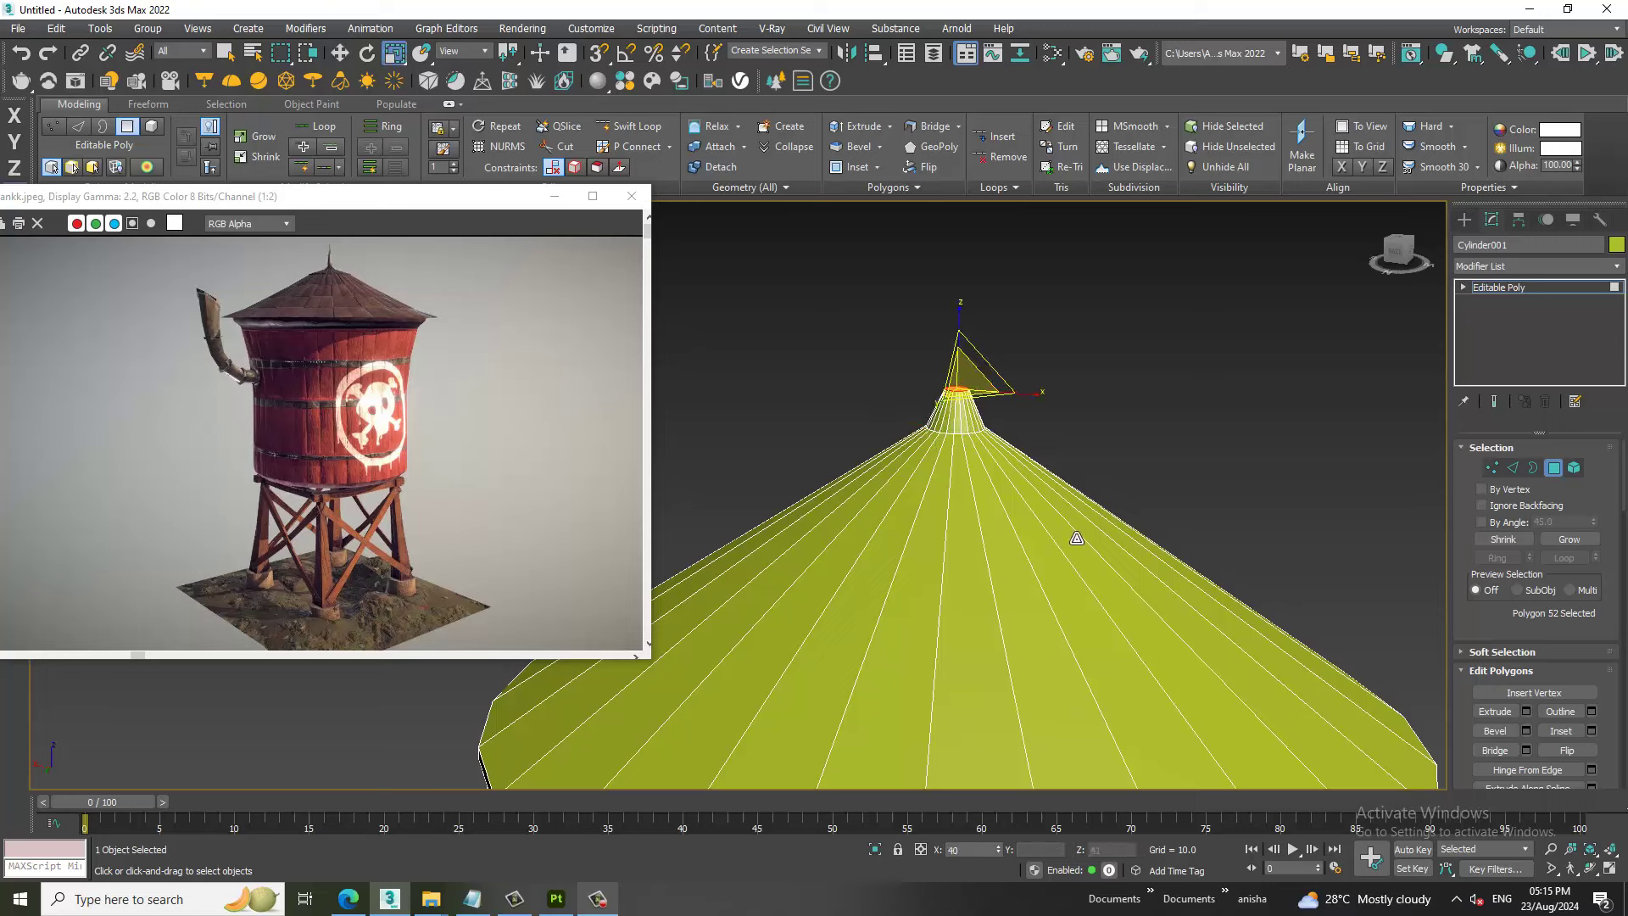
{"action": "scroll", "coordinate": [1120, 467], "scroll_direction": "down", "scroll_amount": 5}
{"action": "scroll", "coordinate": [1108, 432], "scroll_direction": "up", "scroll_amount": 2}
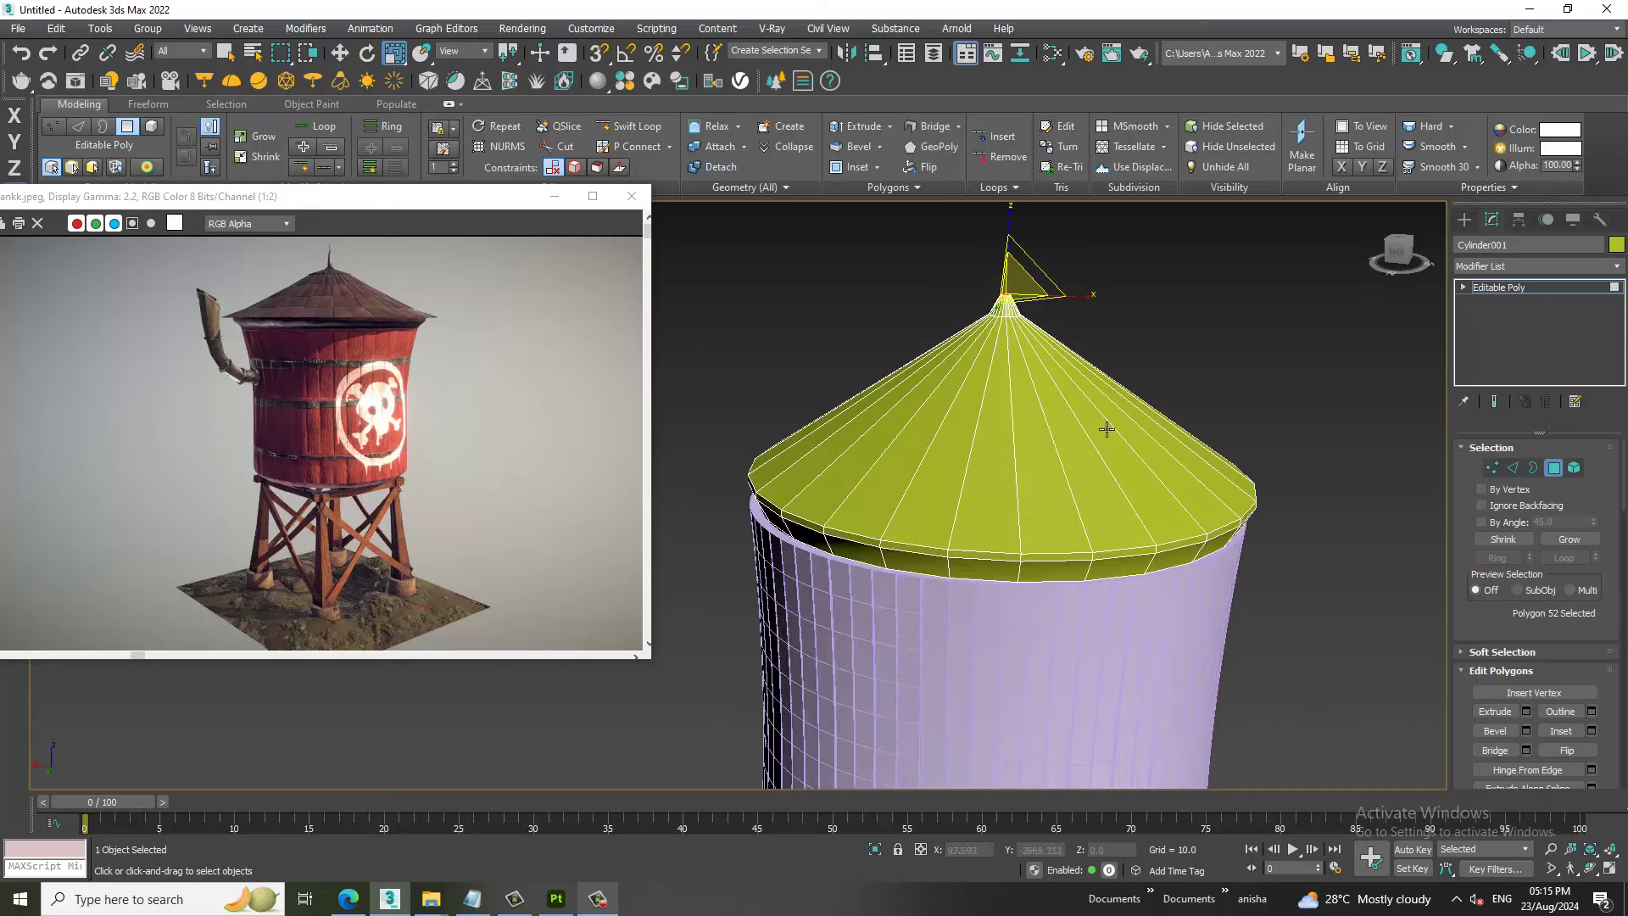
{"action": "scroll", "coordinate": [1093, 414], "scroll_direction": "up", "scroll_amount": 1}
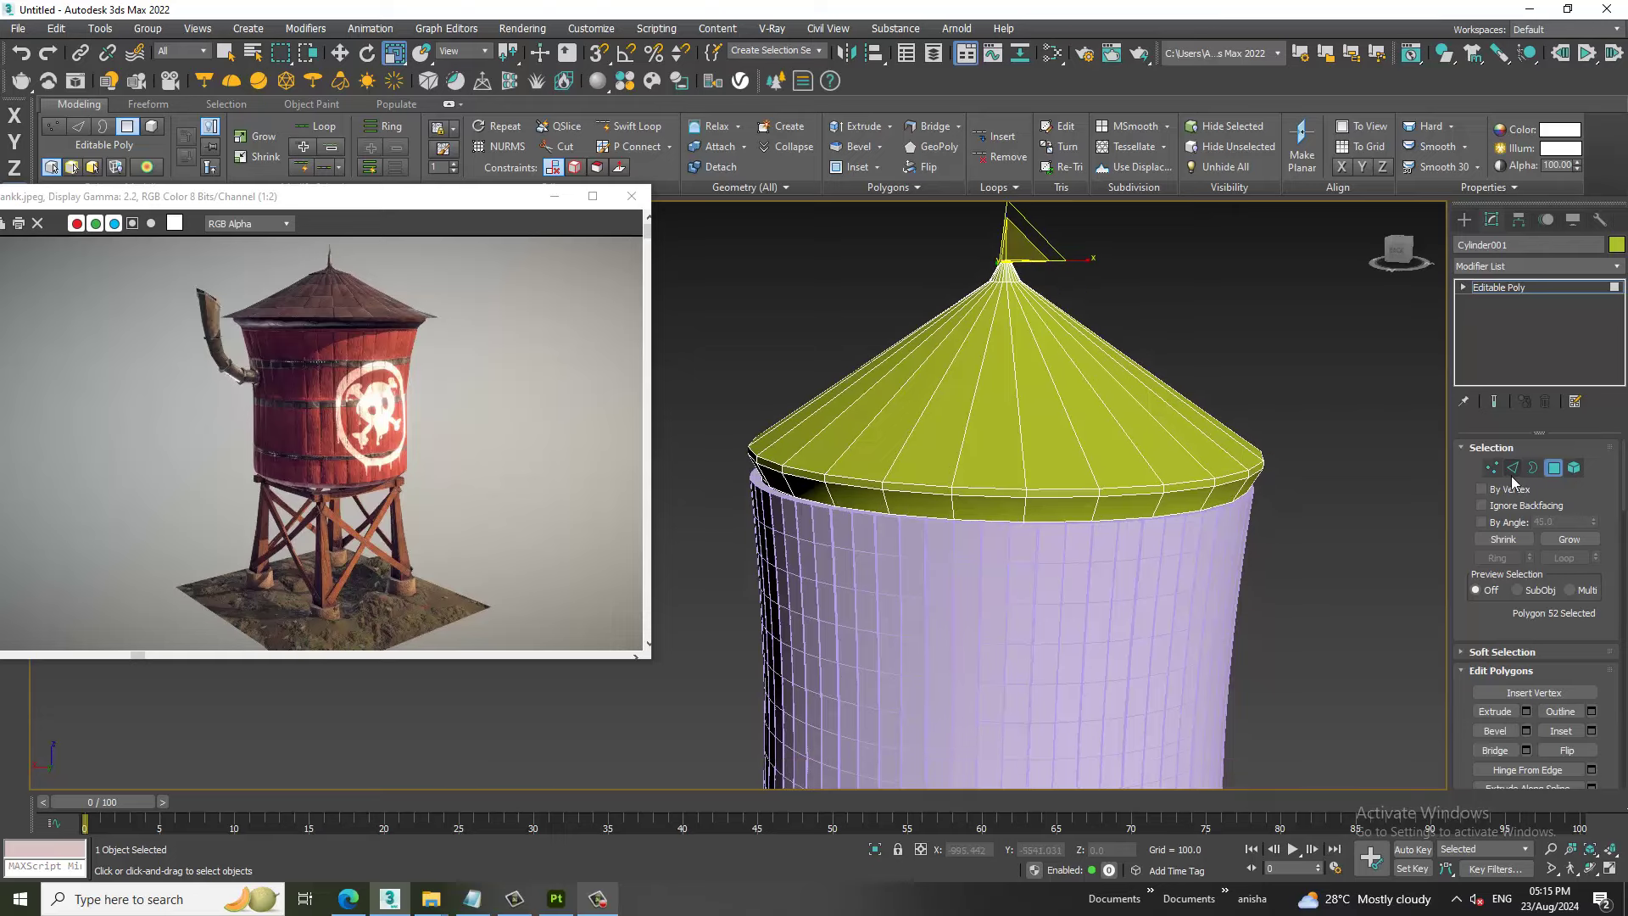
Select the roof rim's edge loop and convert it to its ring of polygons.
{"action": "key", "text": "2"}
{"action": "scroll", "coordinate": [975, 492], "scroll_direction": "up", "scroll_amount": 2}
{"action": "left_click", "coordinate": [967, 498]}
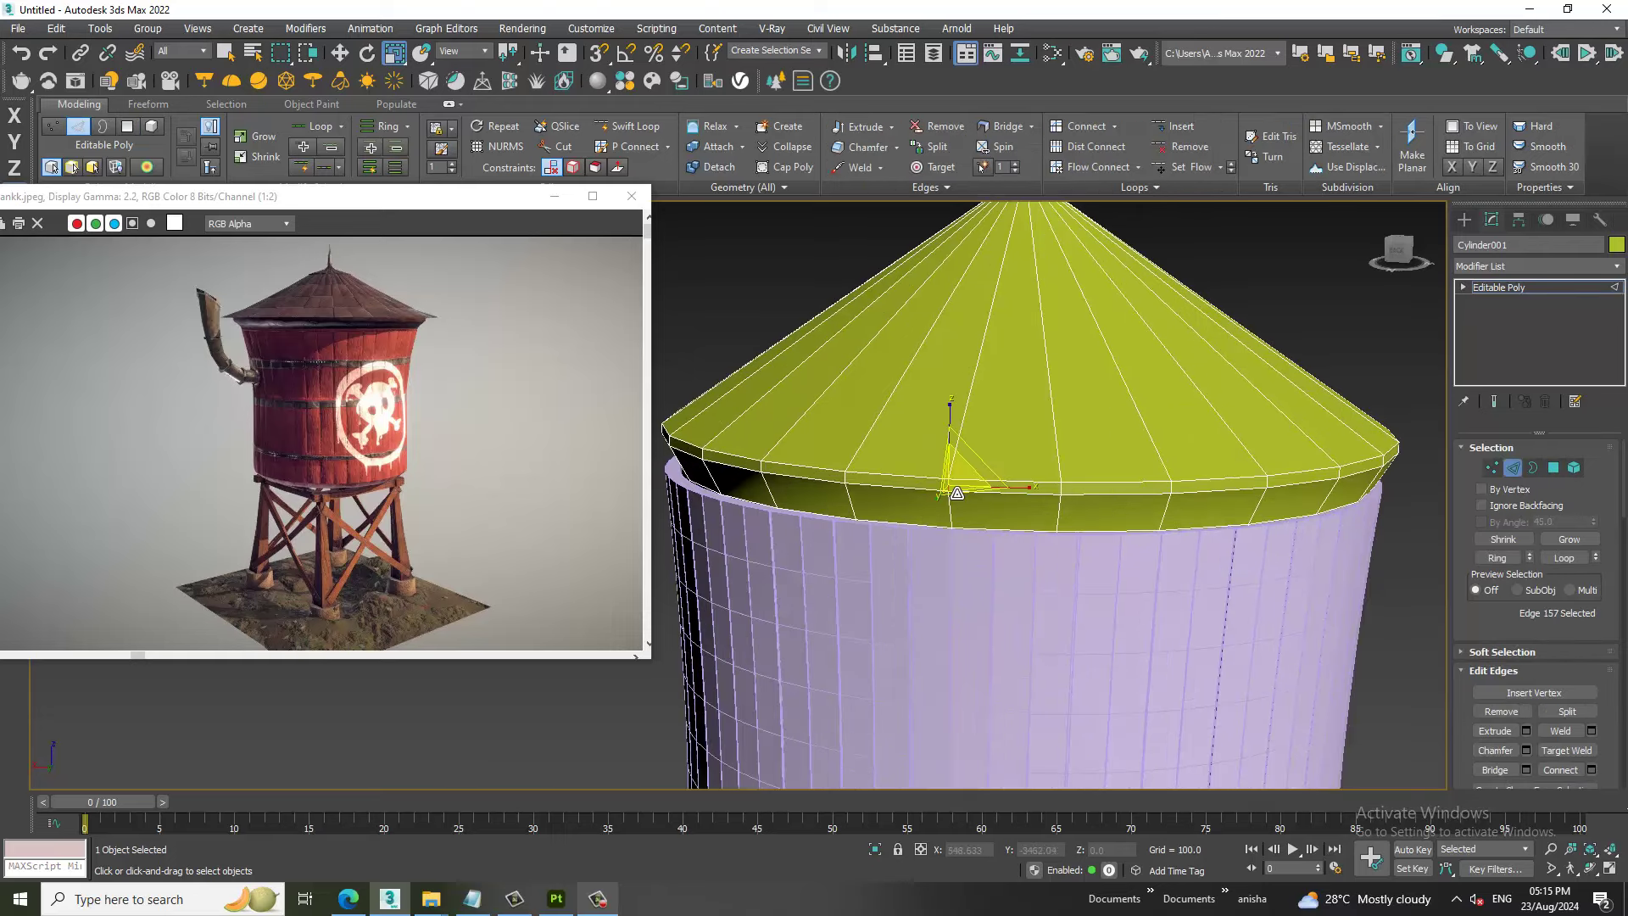
{"action": "double_click", "coordinate": [970, 506]}
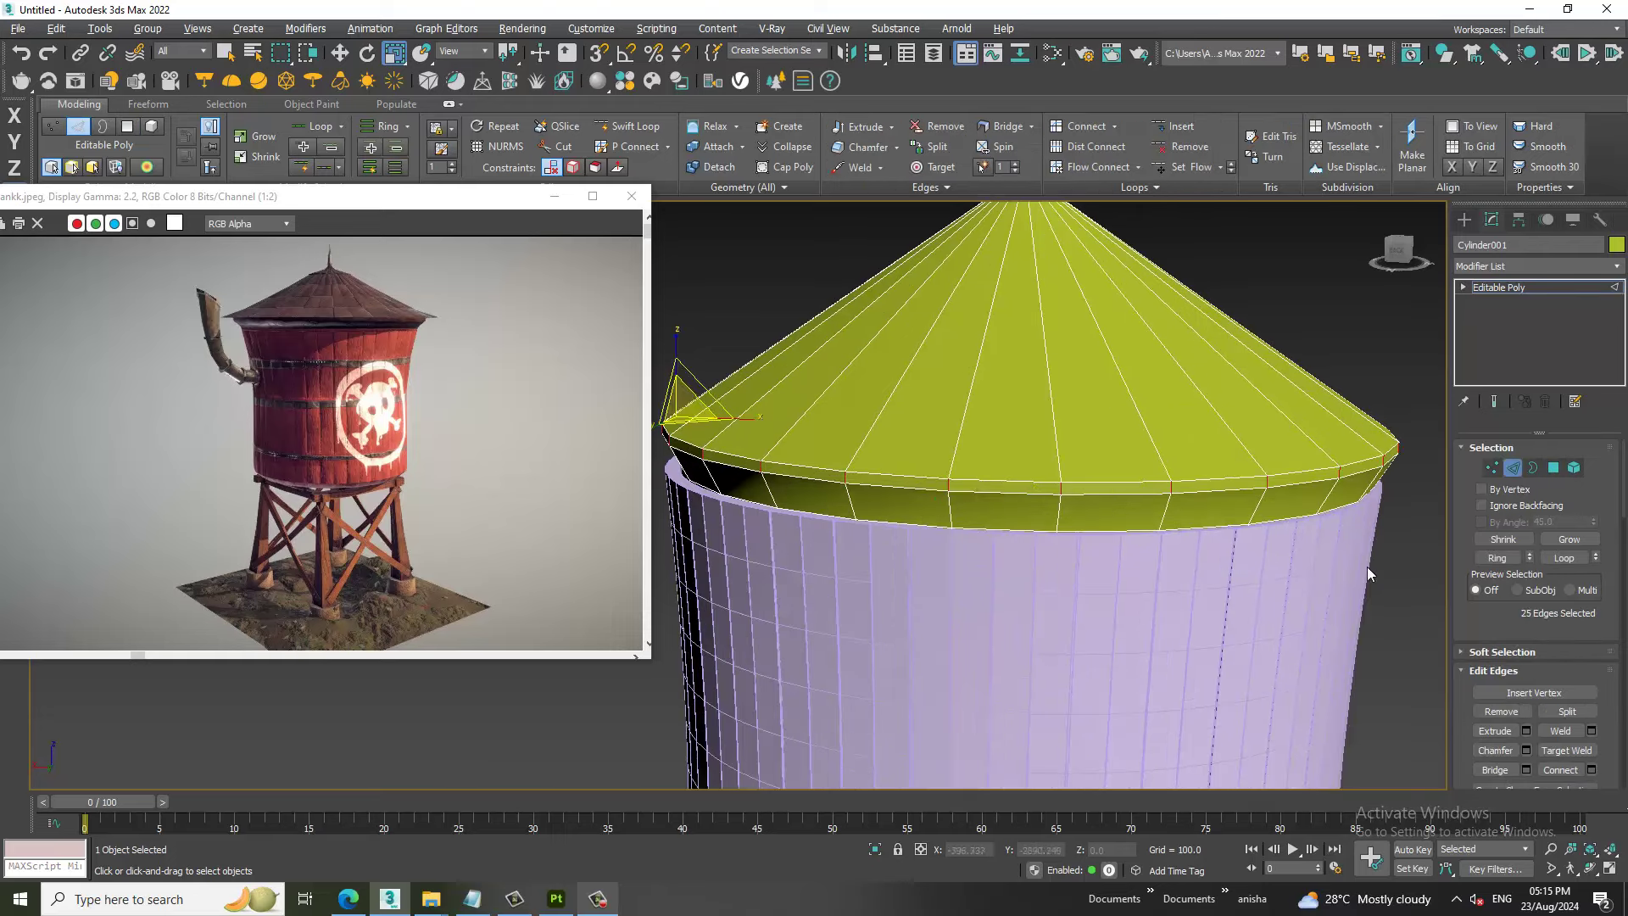
{"action": "left_click", "coordinate": [1554, 468]}
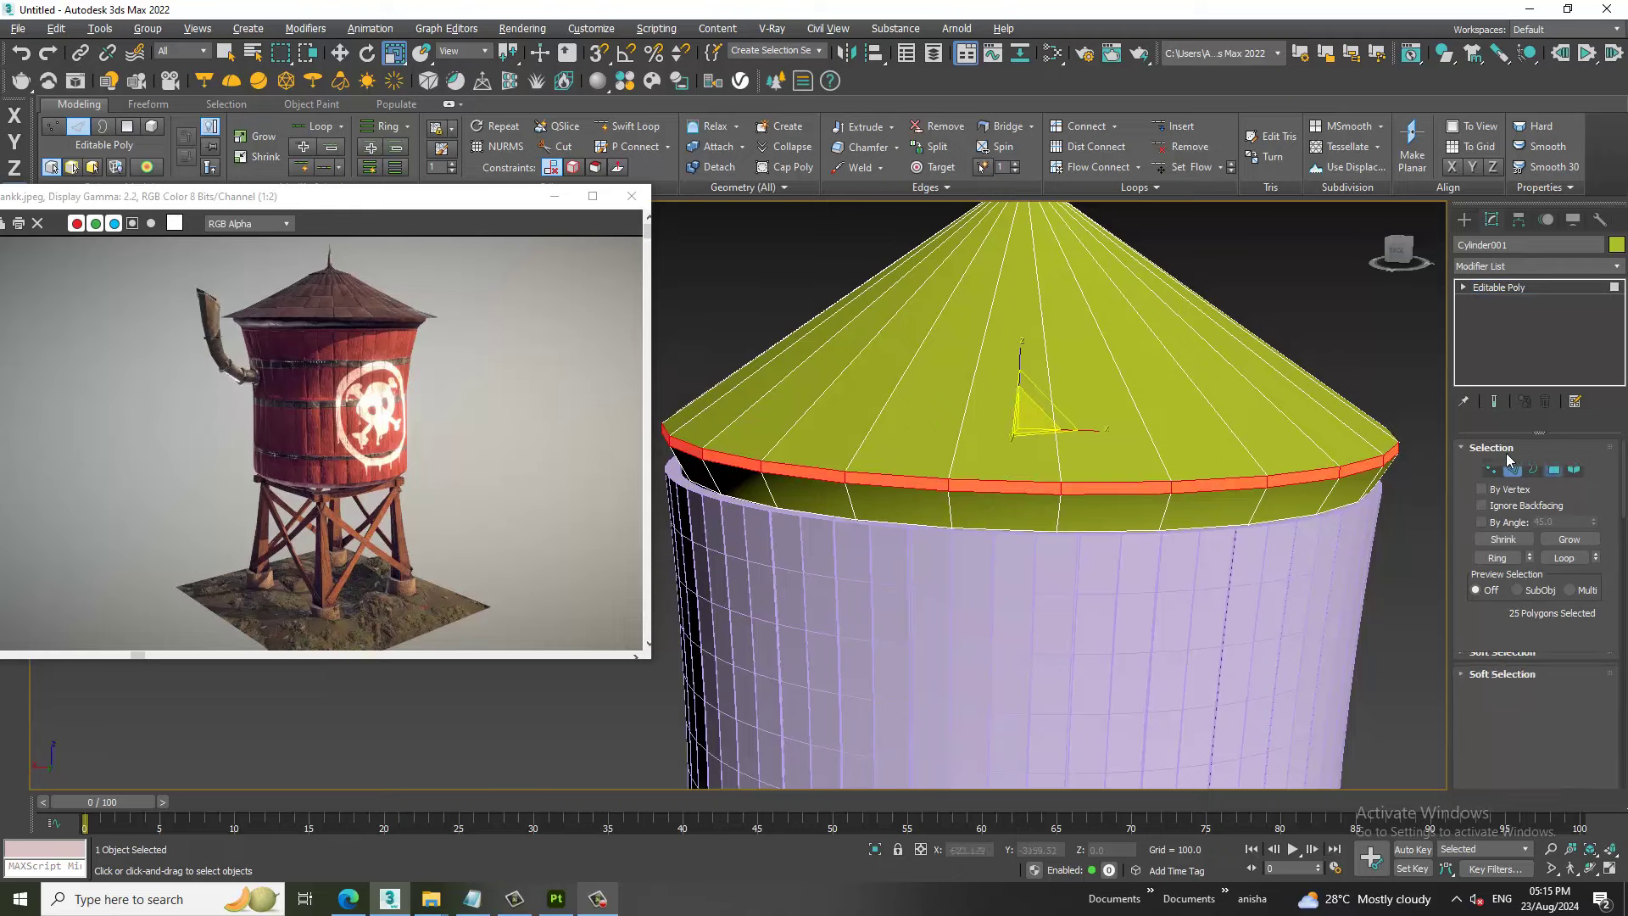
{"action": "scroll", "coordinate": [1534, 635], "scroll_direction": "down", "scroll_amount": 3}
Extrude the rim polygons by Local Normal with height 4.937 to form an overhanging eave.
{"action": "left_click", "coordinate": [1528, 609]}
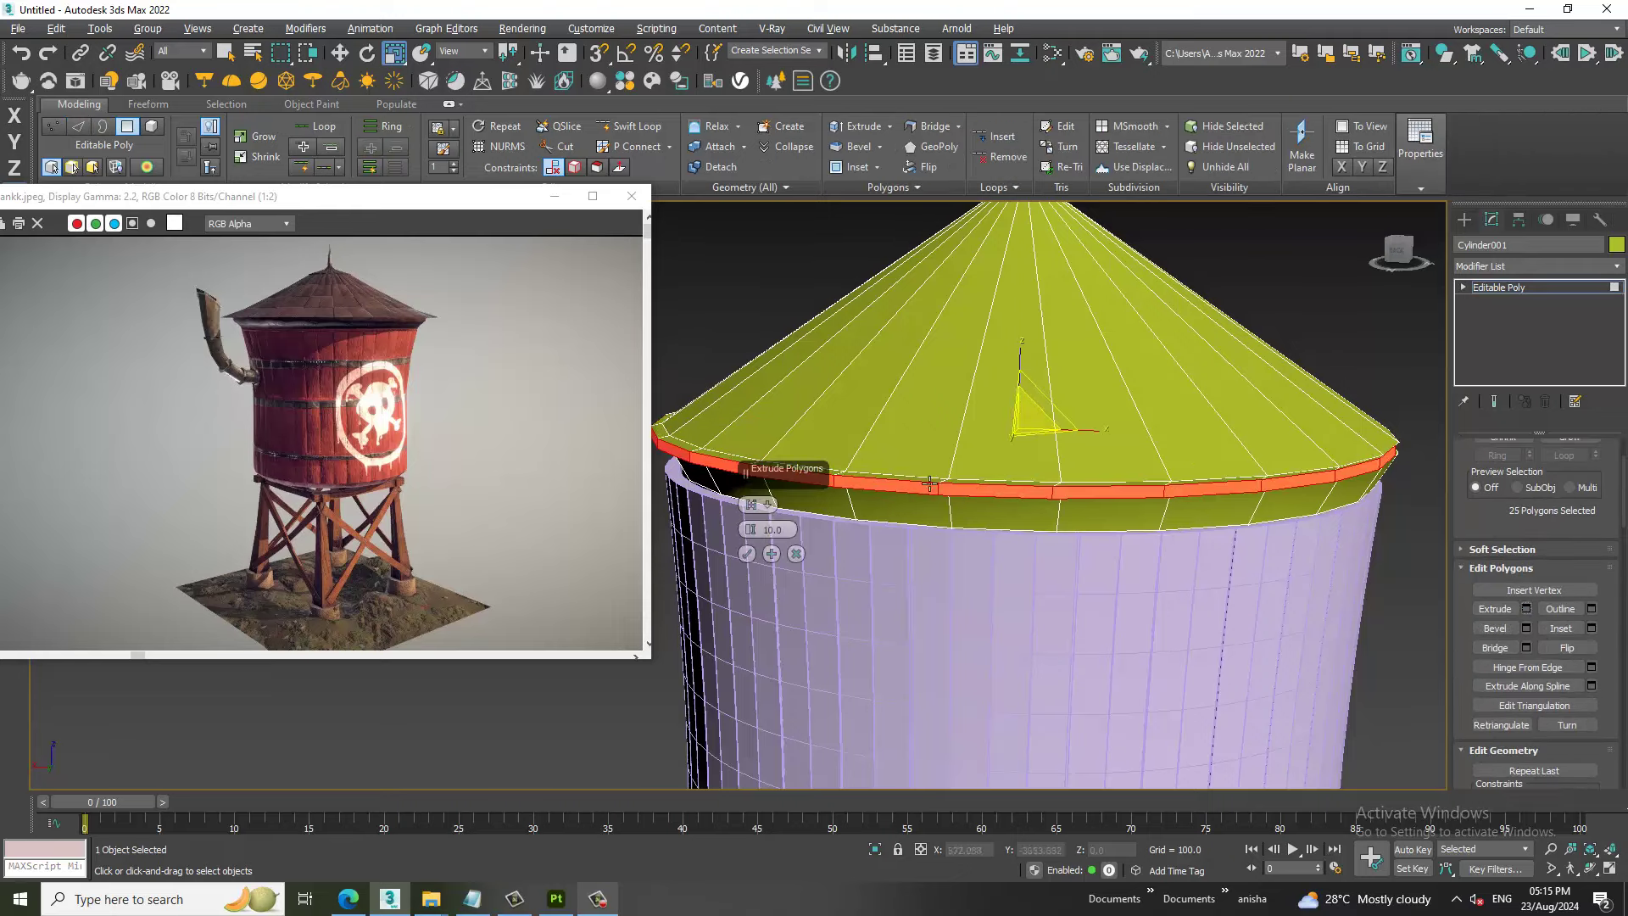
{"action": "left_click", "coordinate": [767, 506]}
{"action": "left_click", "coordinate": [810, 538]}
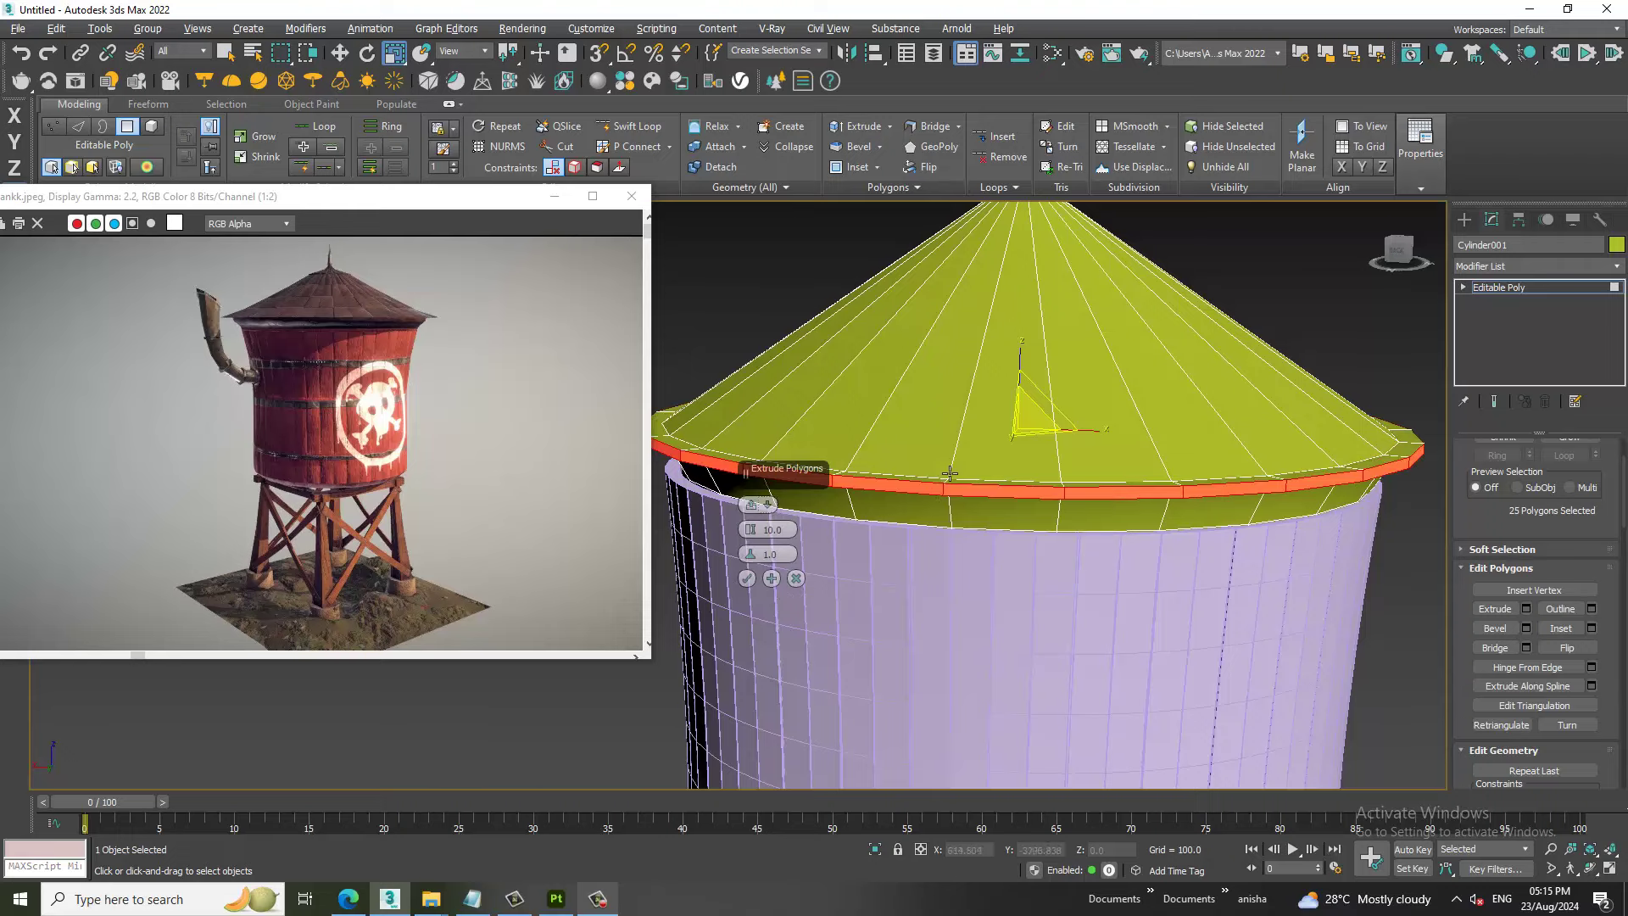
{"action": "left_click_drag", "start_coordinate": [749, 530], "coordinate": [756, 566]}
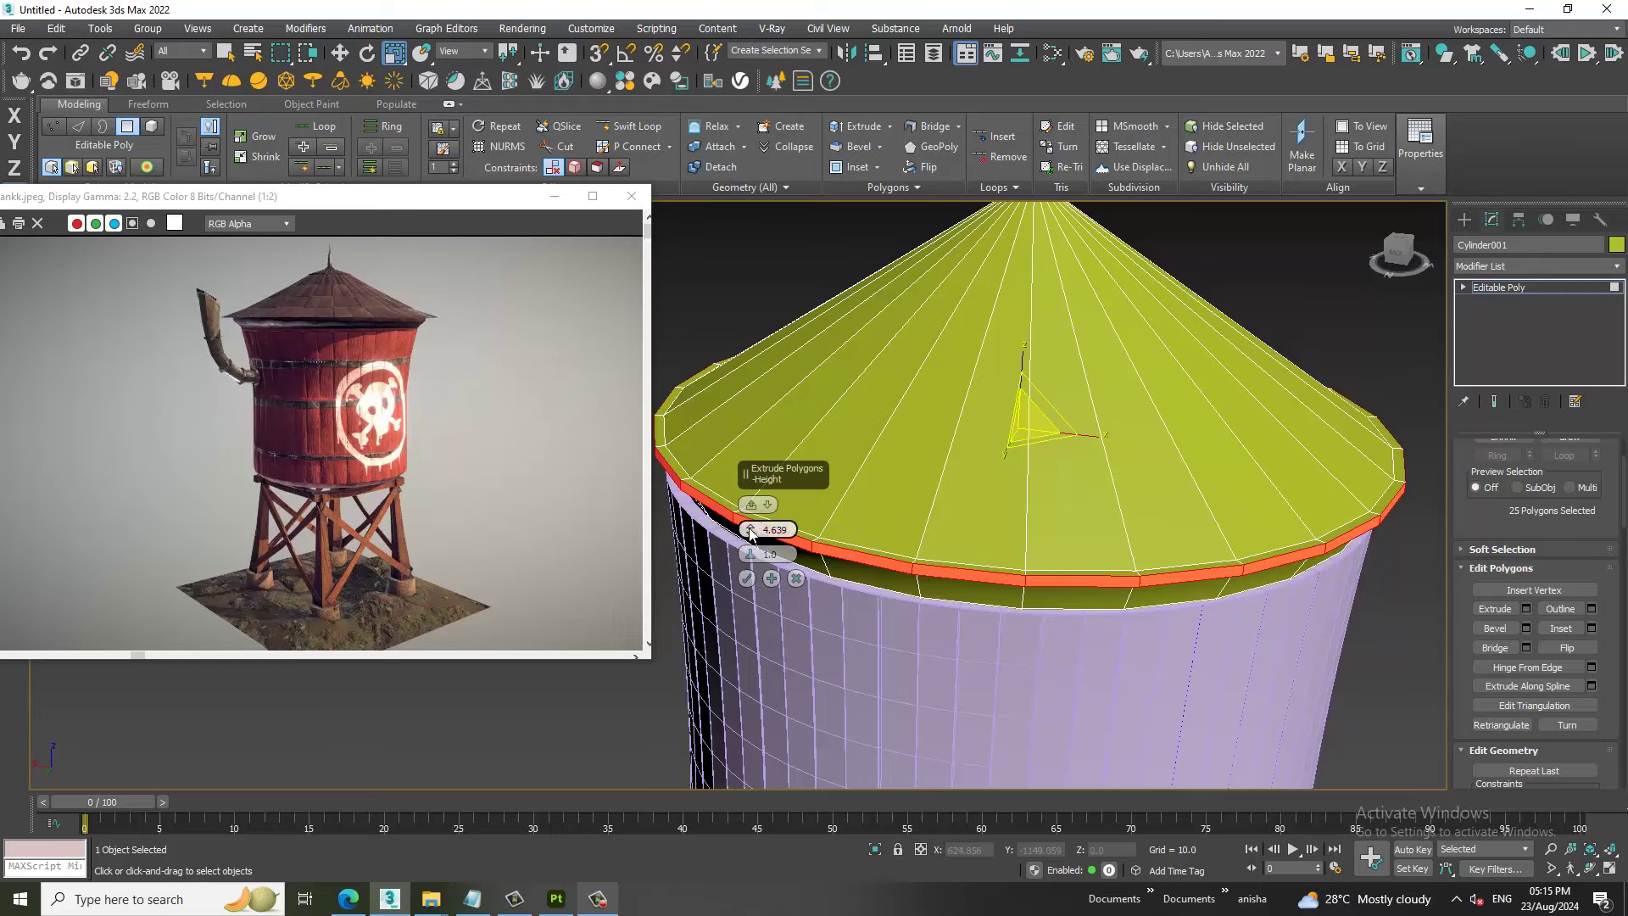
{"action": "left_click_drag", "start_coordinate": [749, 532], "coordinate": [751, 538]}
{"action": "left_click", "coordinate": [746, 578]}
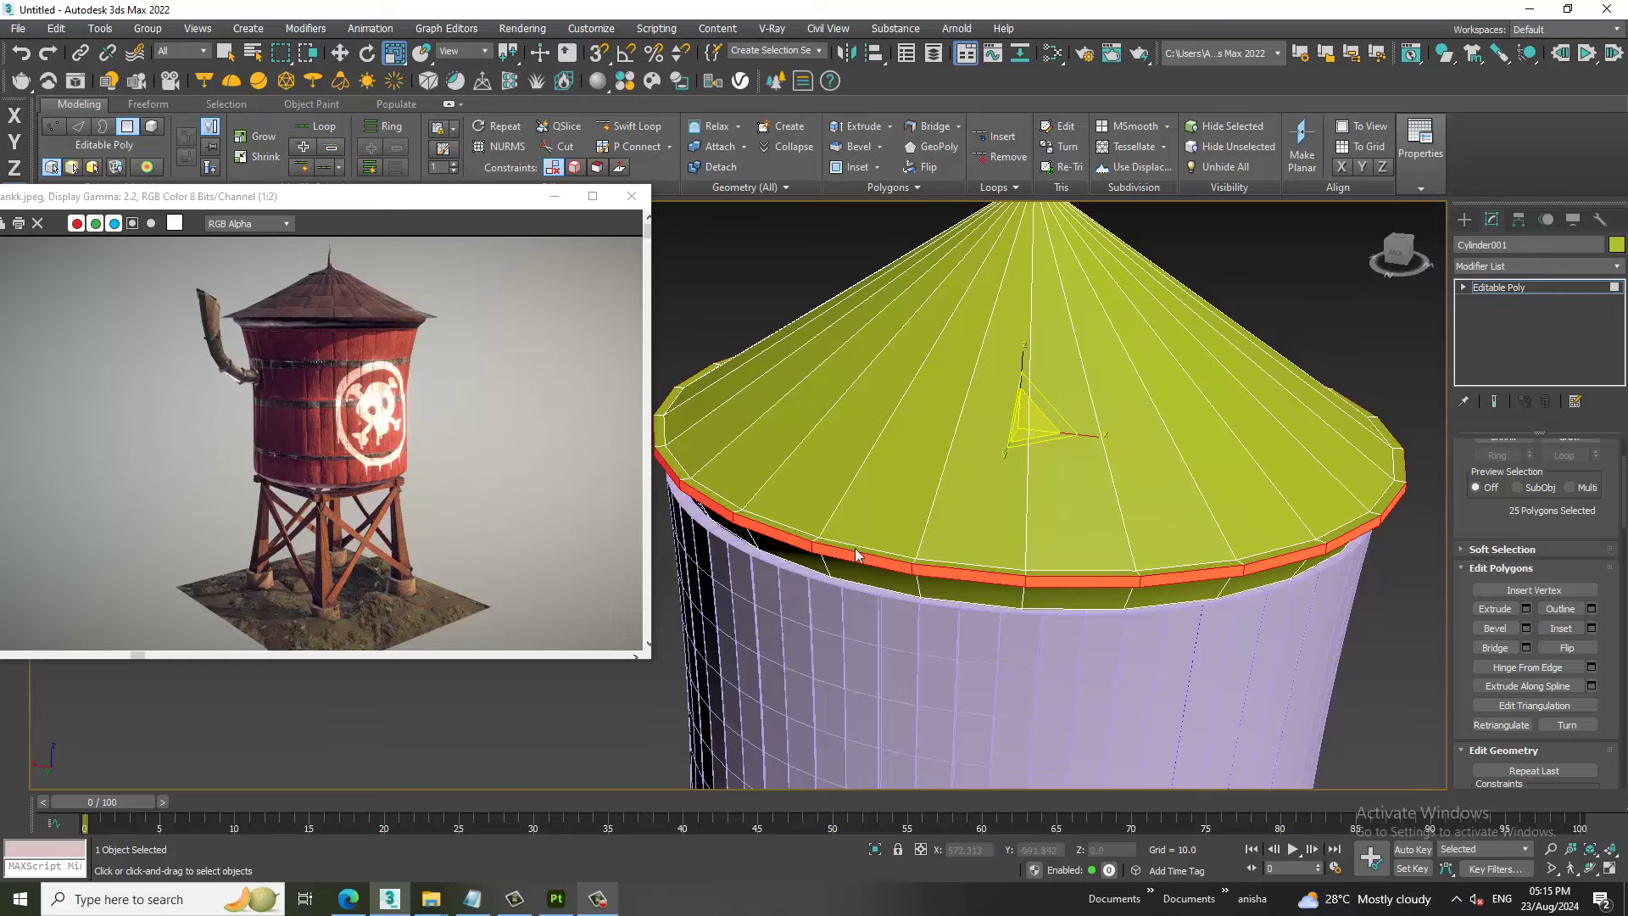
{"action": "scroll", "coordinate": [943, 449], "scroll_direction": "down", "scroll_amount": 2}
{"action": "scroll", "coordinate": [943, 449], "scroll_direction": "down", "scroll_amount": 2}
{"action": "scroll", "coordinate": [943, 449], "scroll_direction": "down", "scroll_amount": 2}
In a maximized Front view, box-select the 50 vertices along the roof rim.
{"action": "key", "text": "alt+w"}
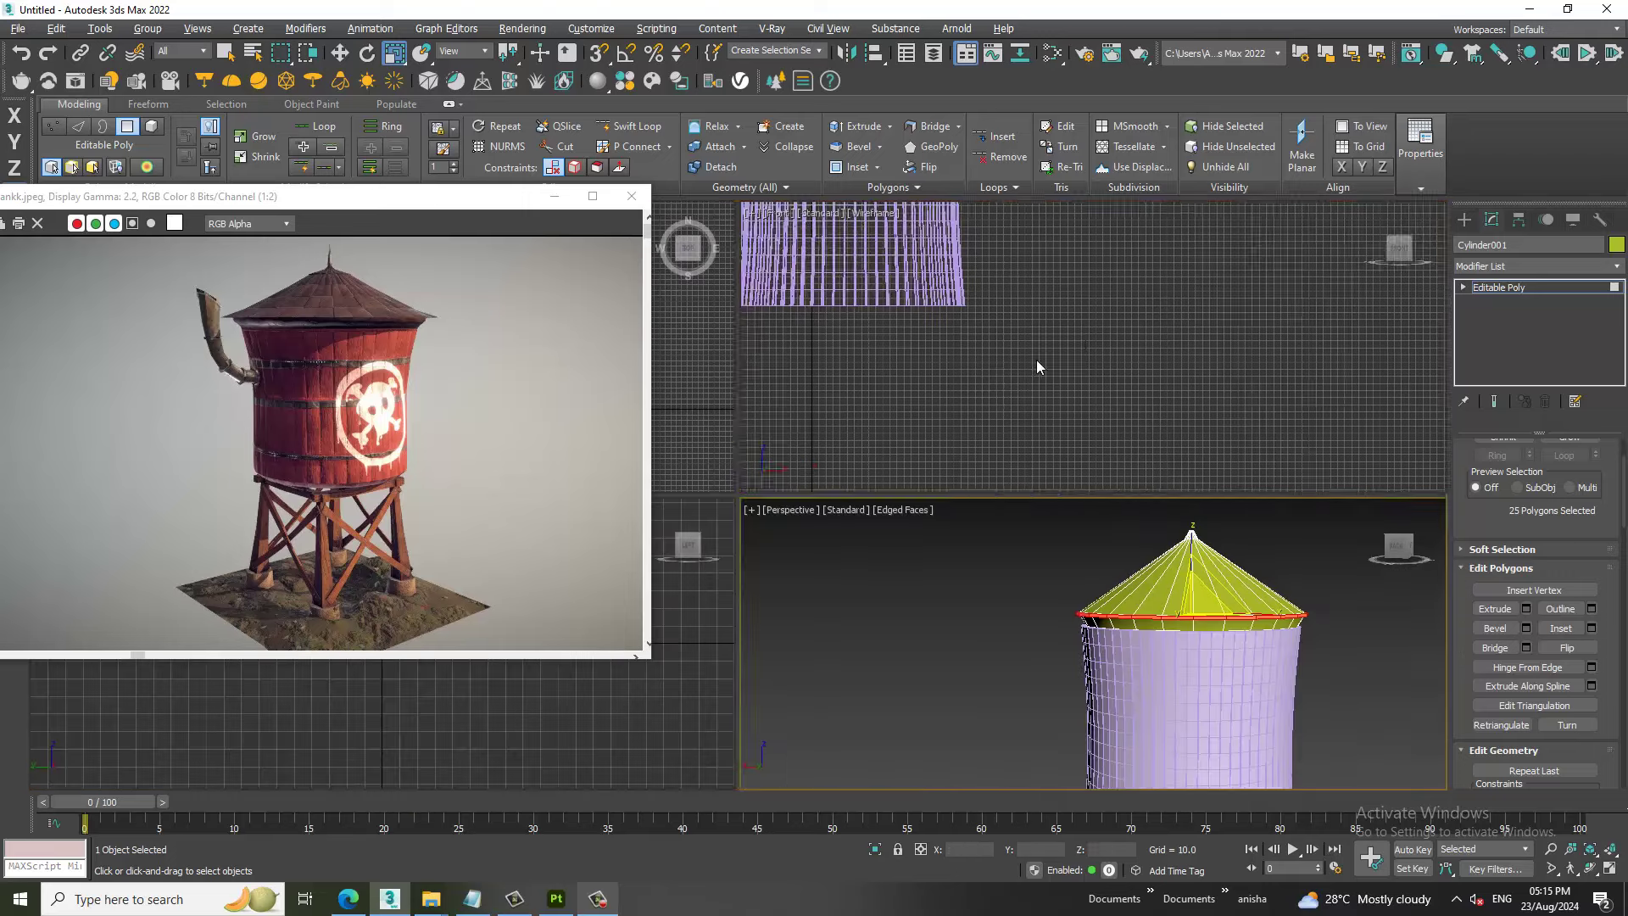
{"action": "key", "text": "alt+w"}
{"action": "key", "text": "z"}
{"action": "middle_click_drag", "start_coordinate": [1051, 356], "coordinate": [1082, 382]}
{"action": "key", "text": "1"}
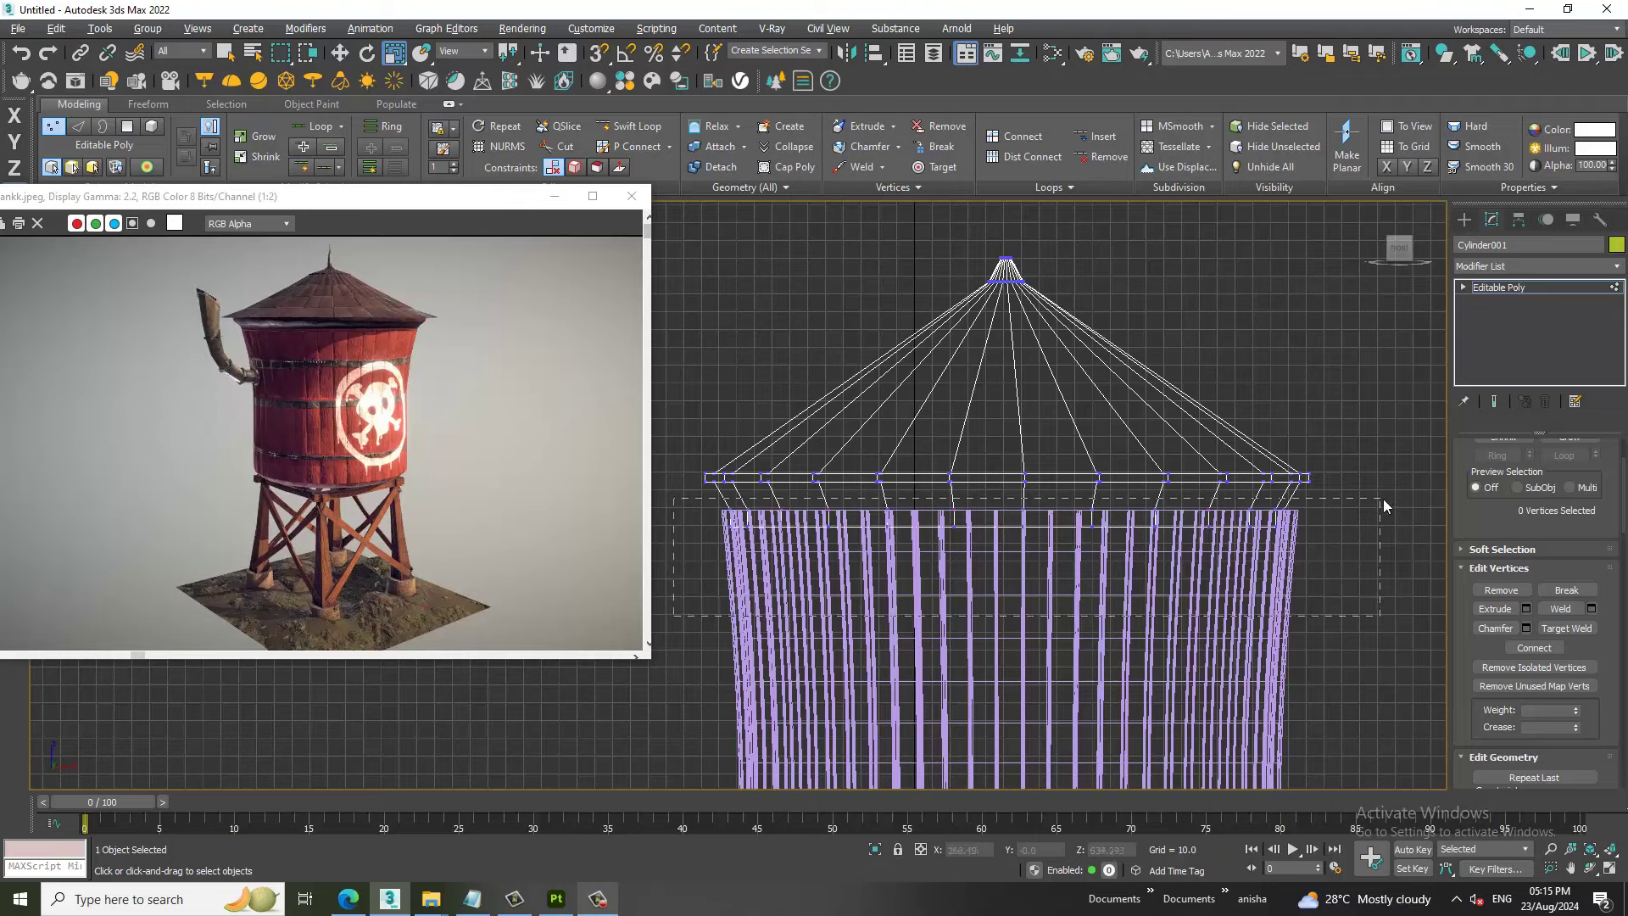
{"action": "left_click_drag", "start_coordinate": [1382, 506], "coordinate": [1382, 500]}
In Perspective, push the rim vertices down so the overhanging band sits deeper over the tank wall.
{"action": "key", "text": "alt+w"}
{"action": "key", "text": "alt+w"}
{"action": "scroll", "coordinate": [1207, 656], "scroll_direction": "up", "scroll_amount": 3}
{"action": "mouse_move", "coordinate": [1041, 527]}
{"action": "middle_mouse_down"}
{"action": "mouse_move", "coordinate": [1193, 437]}
{"action": "mouse_move", "coordinate": [999, 420]}
{"action": "mouse_move", "coordinate": [1096, 436]}
{"action": "middle_mouse_up"}
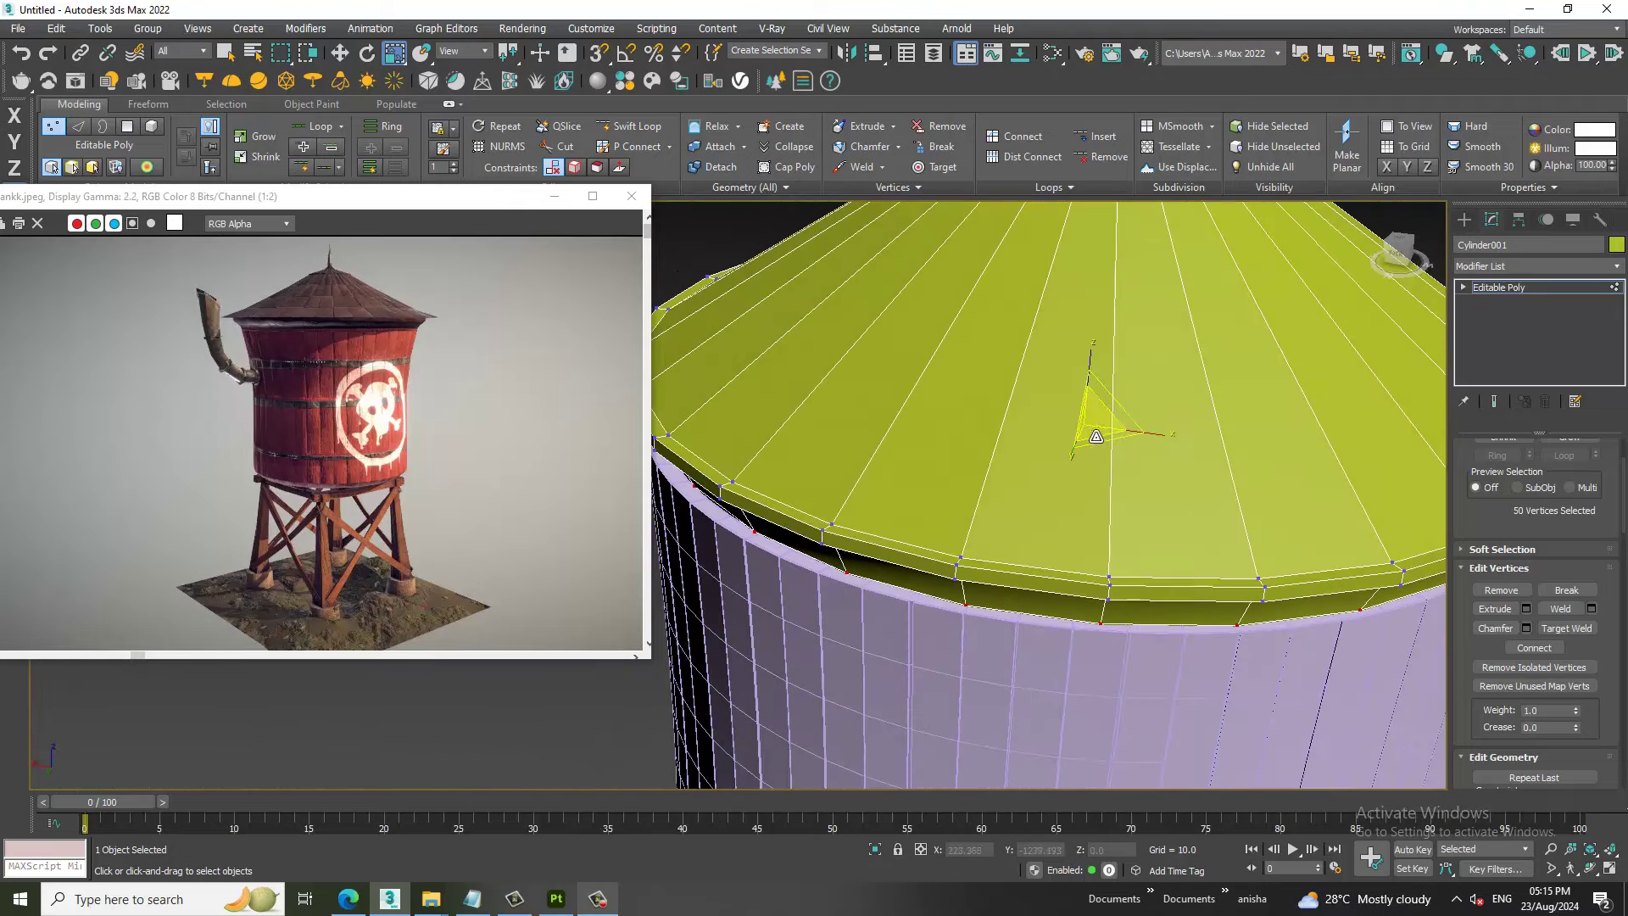
{"action": "left_click_drag", "start_coordinate": [1095, 430], "coordinate": [1092, 399]}
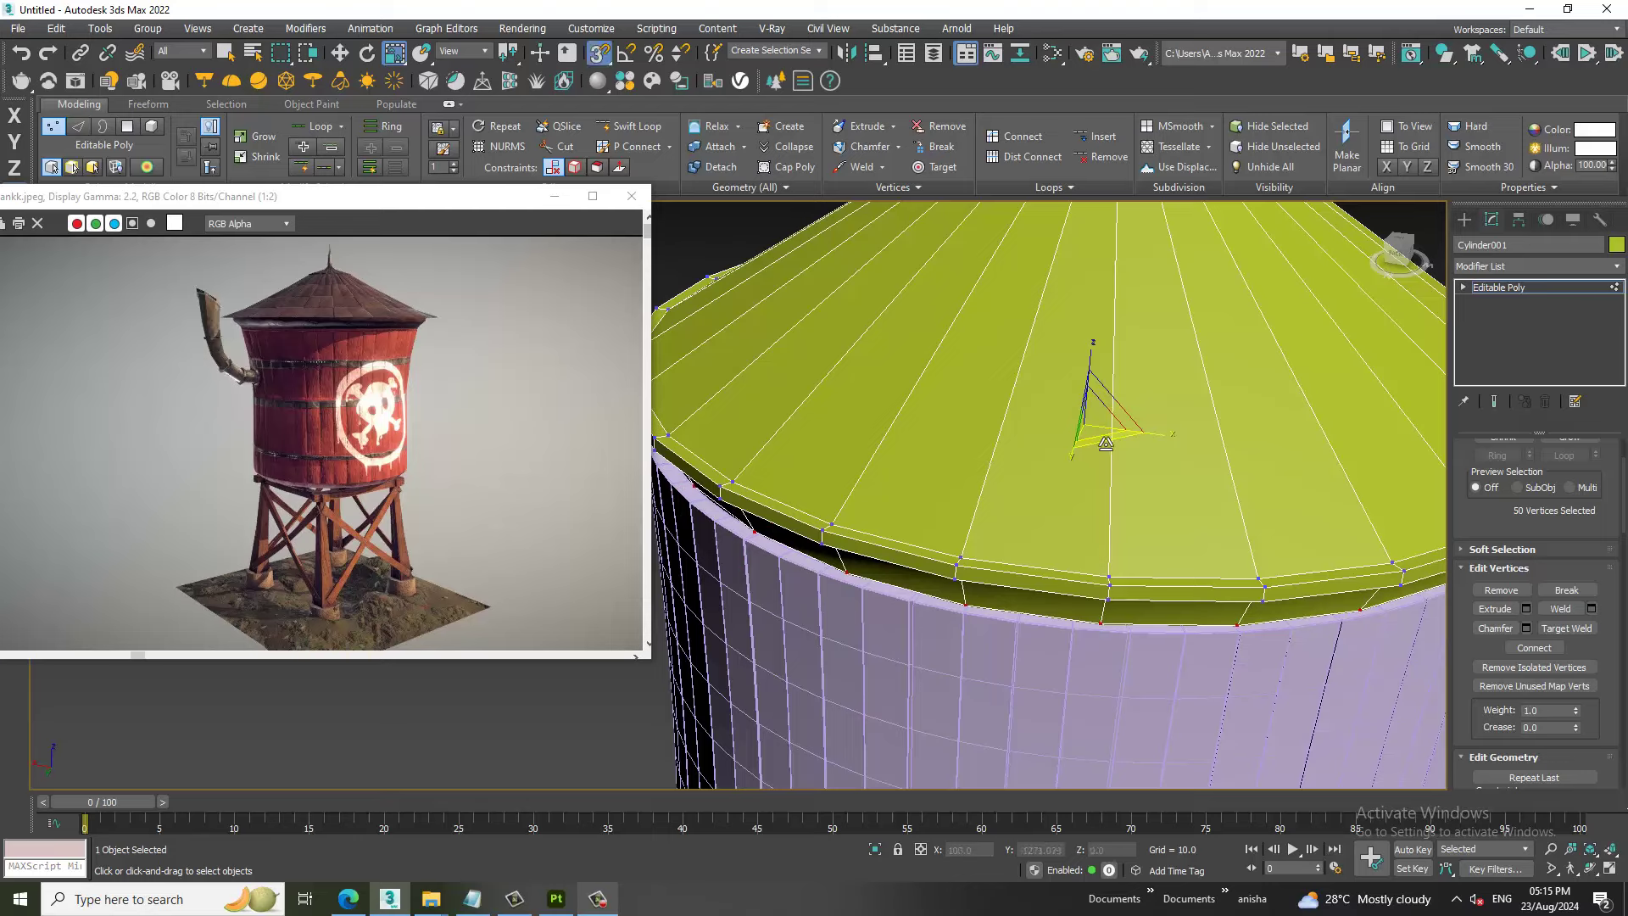
{"action": "left_click_drag", "start_coordinate": [1094, 430], "coordinate": [1111, 435]}
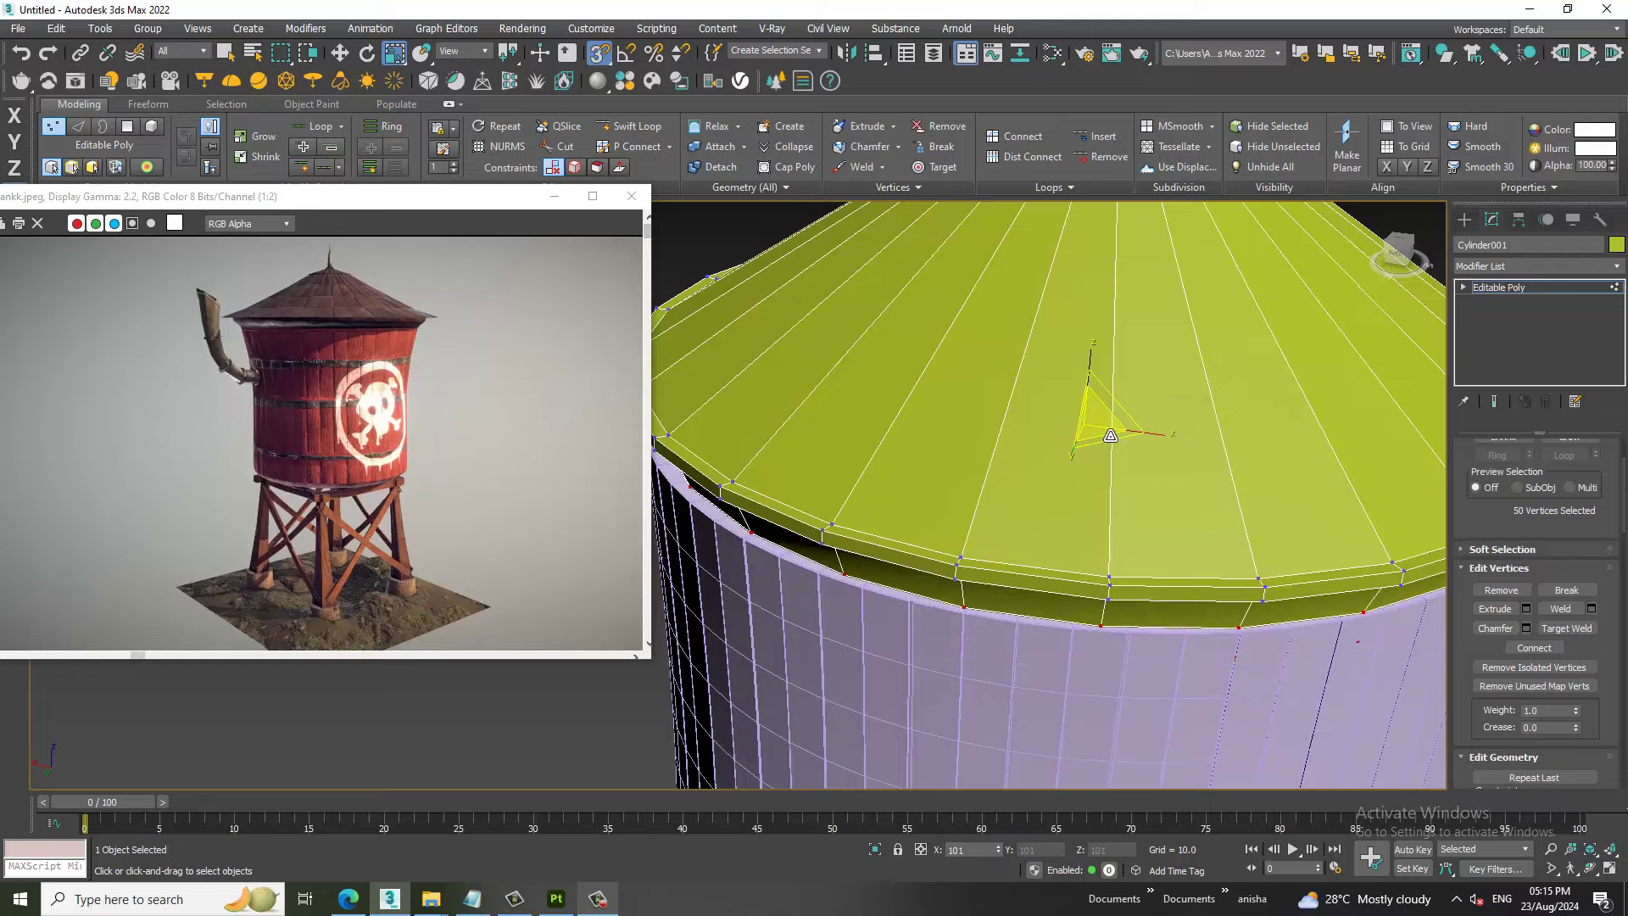
{"action": "scroll", "coordinate": [1111, 436], "scroll_direction": "down", "scroll_amount": 5}
{"action": "middle_click_drag", "start_coordinate": [1111, 436], "coordinate": [1325, 445], "text": "alt"}
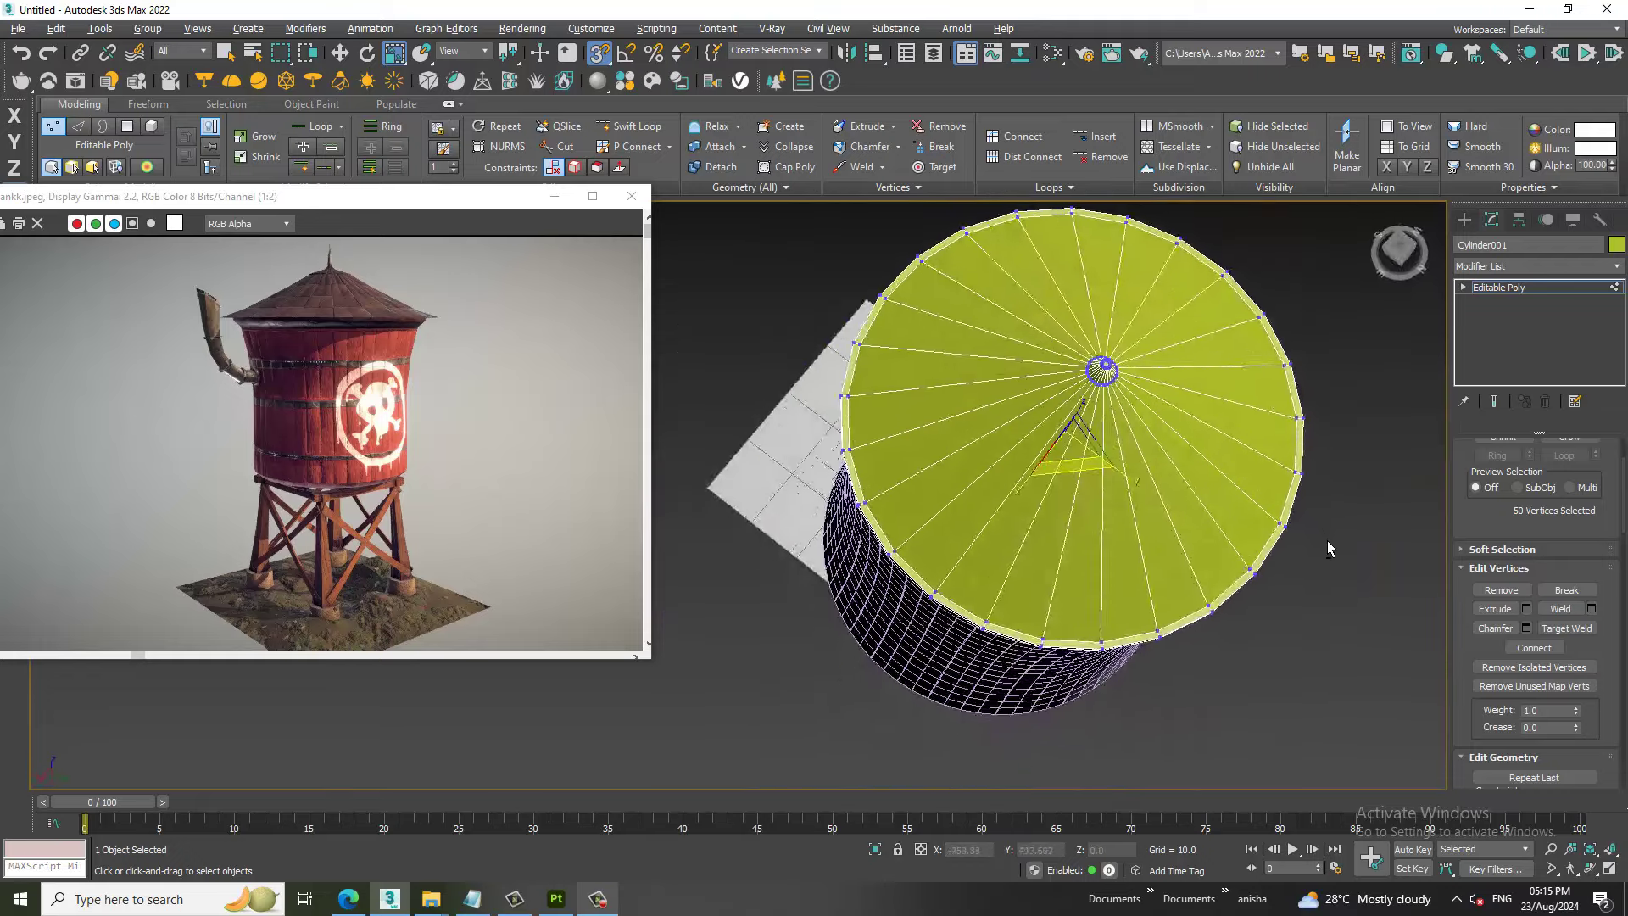
{"action": "left_click", "coordinate": [1570, 286]}
Uniformly scale Cylinder001's roof to about 101% and confirm the overhang in Top view.
{"action": "scroll", "coordinate": [1133, 434], "scroll_direction": "down", "scroll_amount": 3}
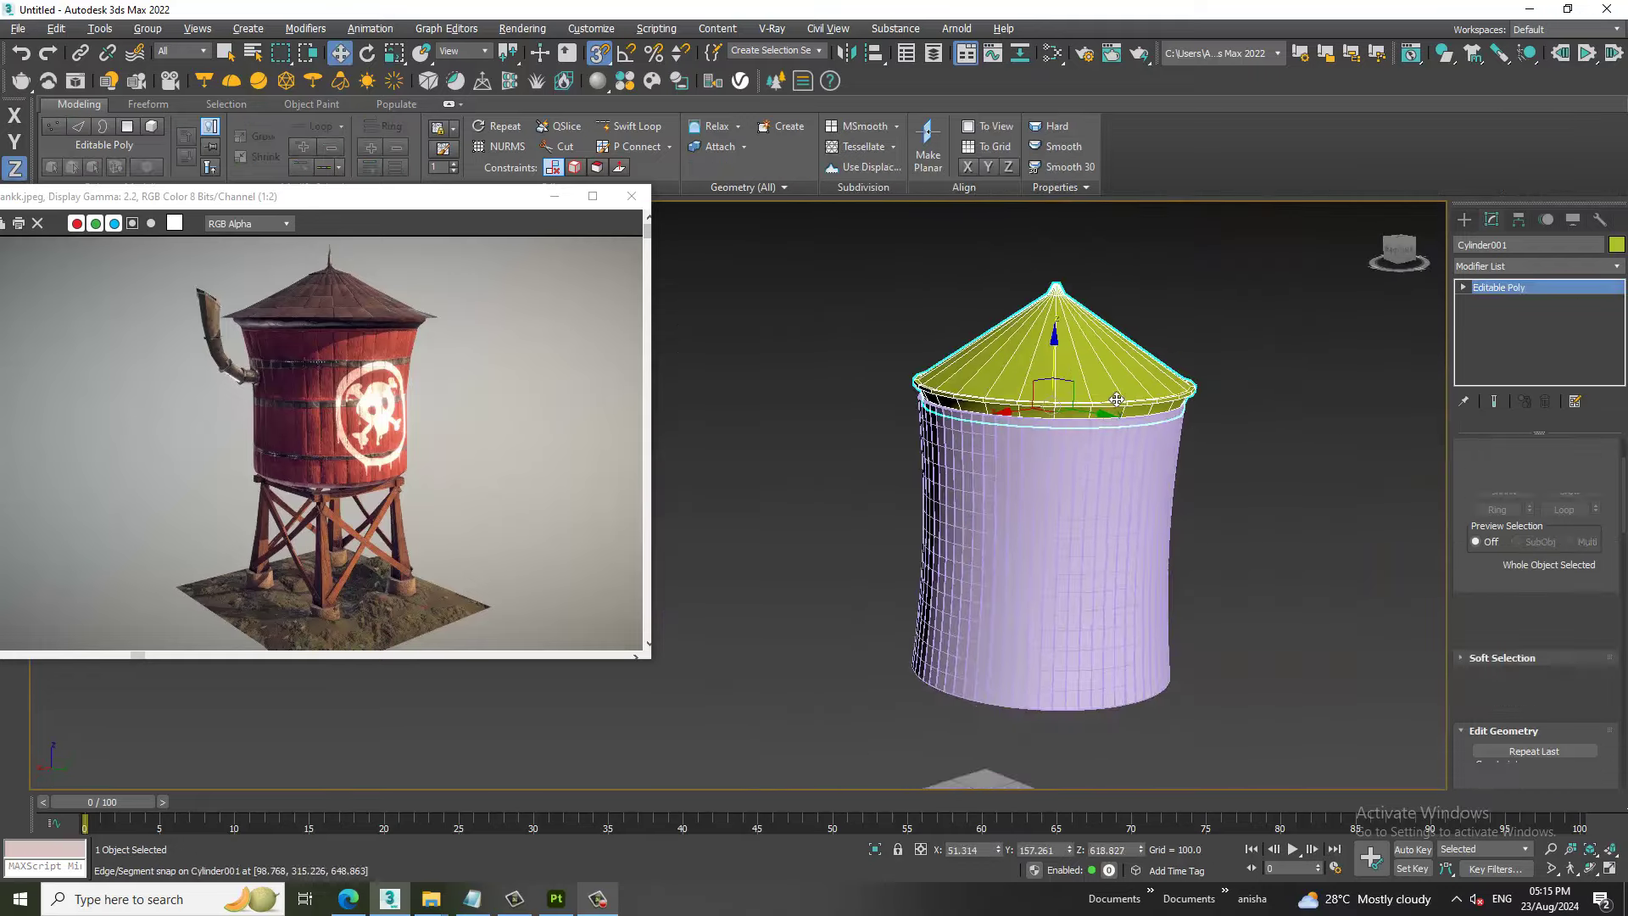
{"action": "key", "text": "w"}
{"action": "middle_click_drag", "start_coordinate": [1134, 433], "coordinate": [979, 410], "text": "alt"}
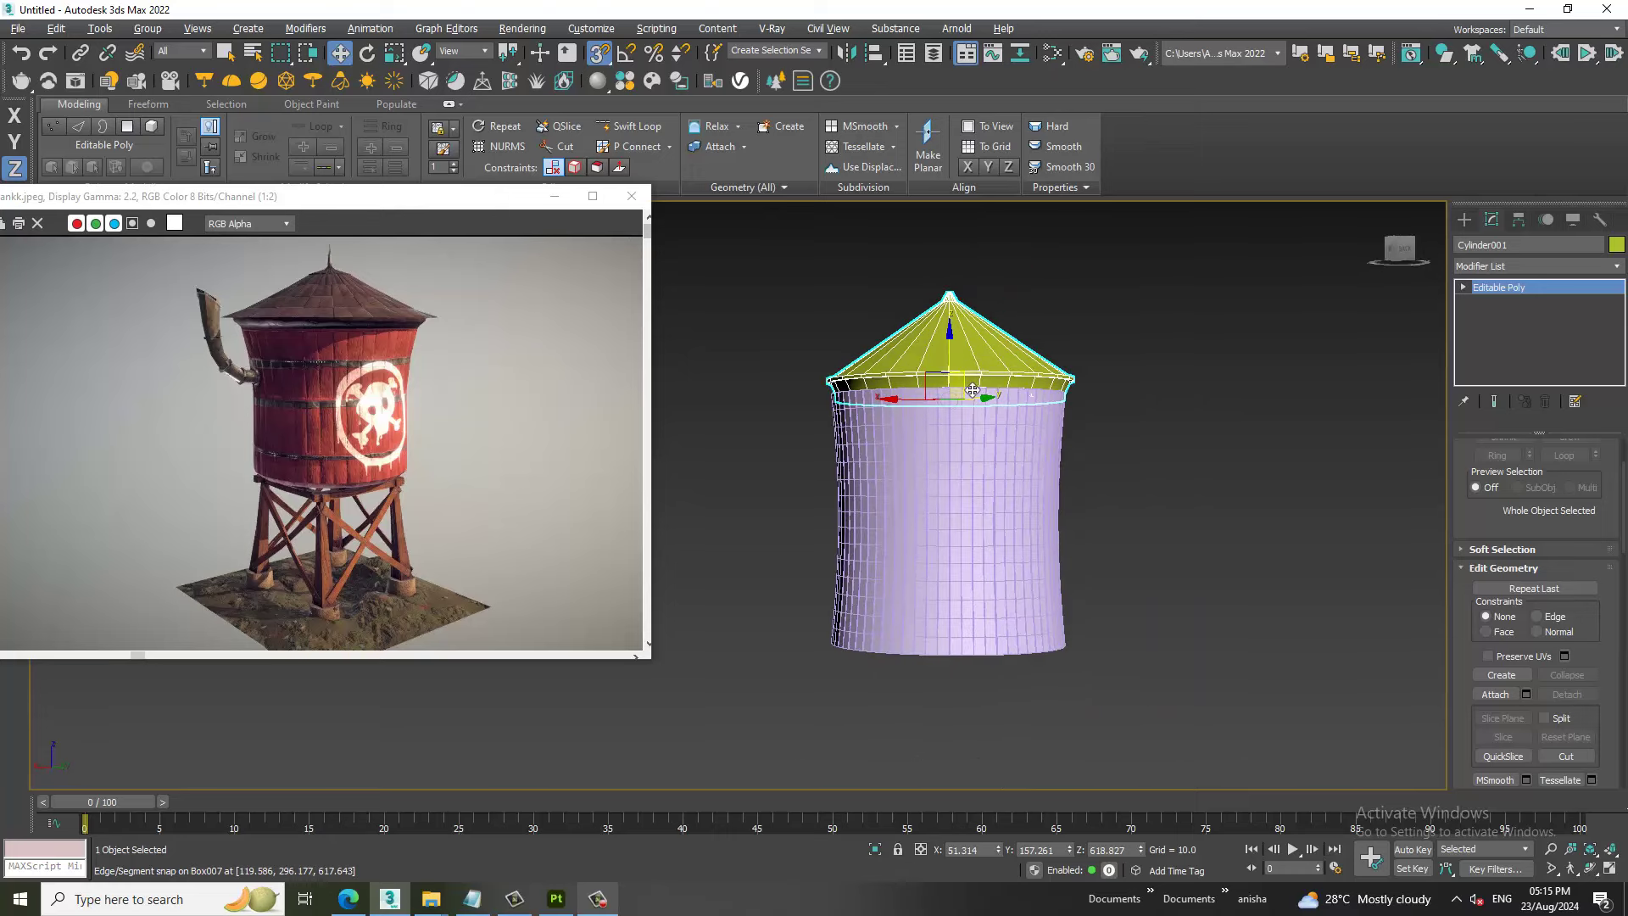
{"action": "middle_click_drag", "start_coordinate": [978, 411], "coordinate": [1006, 467], "text": "alt"}
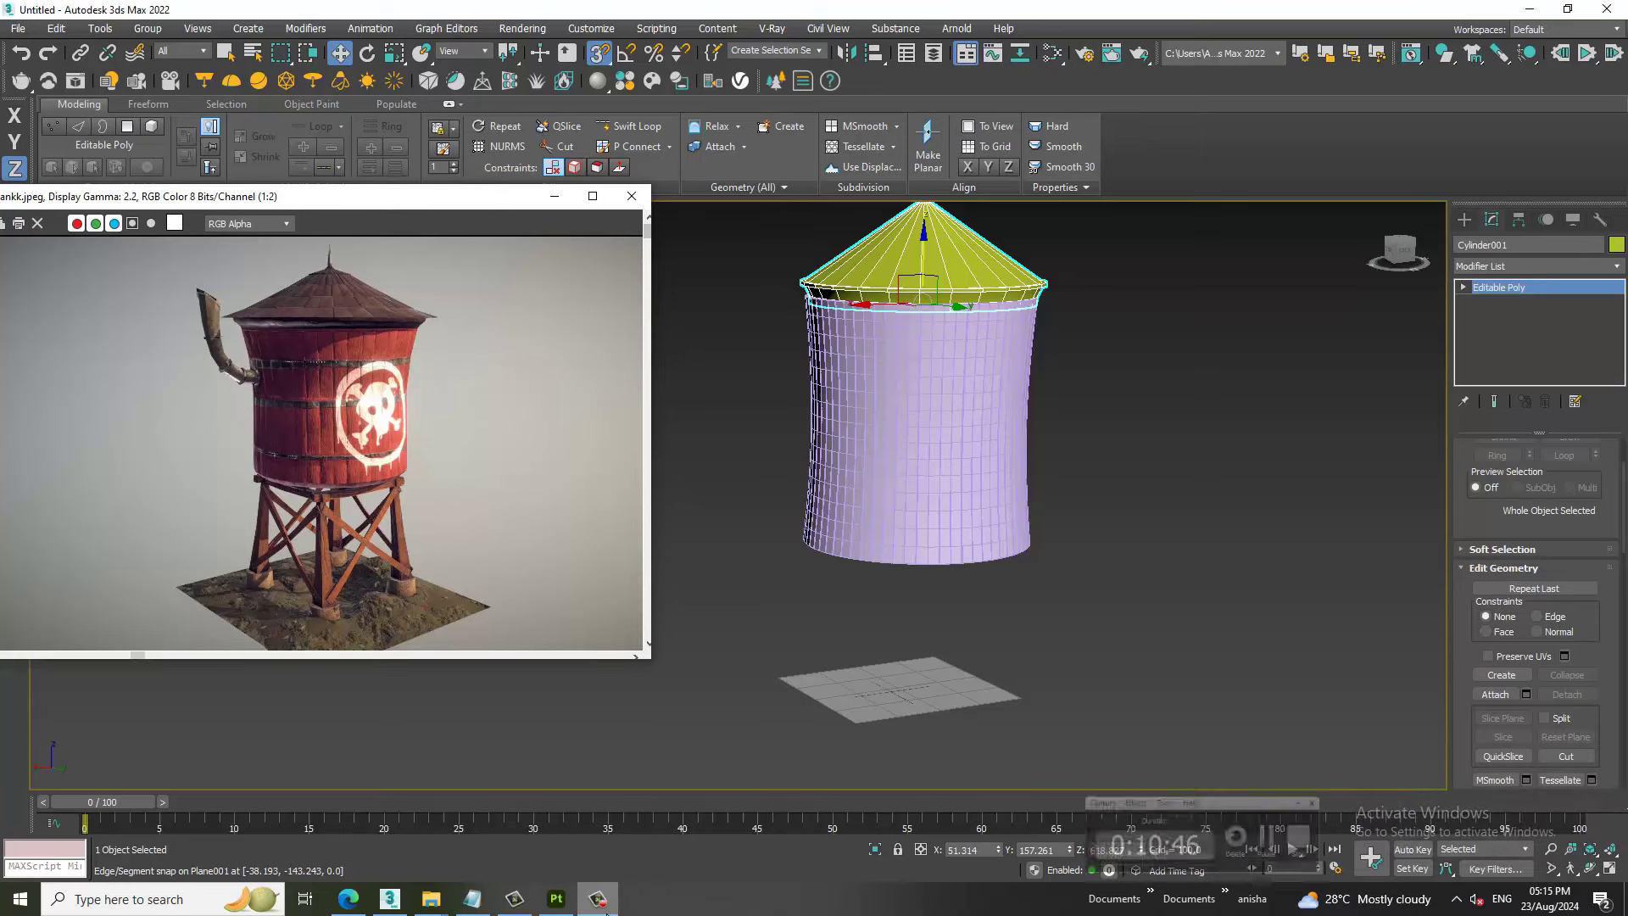
{"action": "mouse_move", "coordinate": [1077, 365]}
{"action": "middle_mouse_down", "text": "alt"}
{"action": "mouse_move", "coordinate": [1094, 373]}
{"action": "mouse_move", "coordinate": [1097, 445]}
{"action": "middle_mouse_up", "text": "alt"}
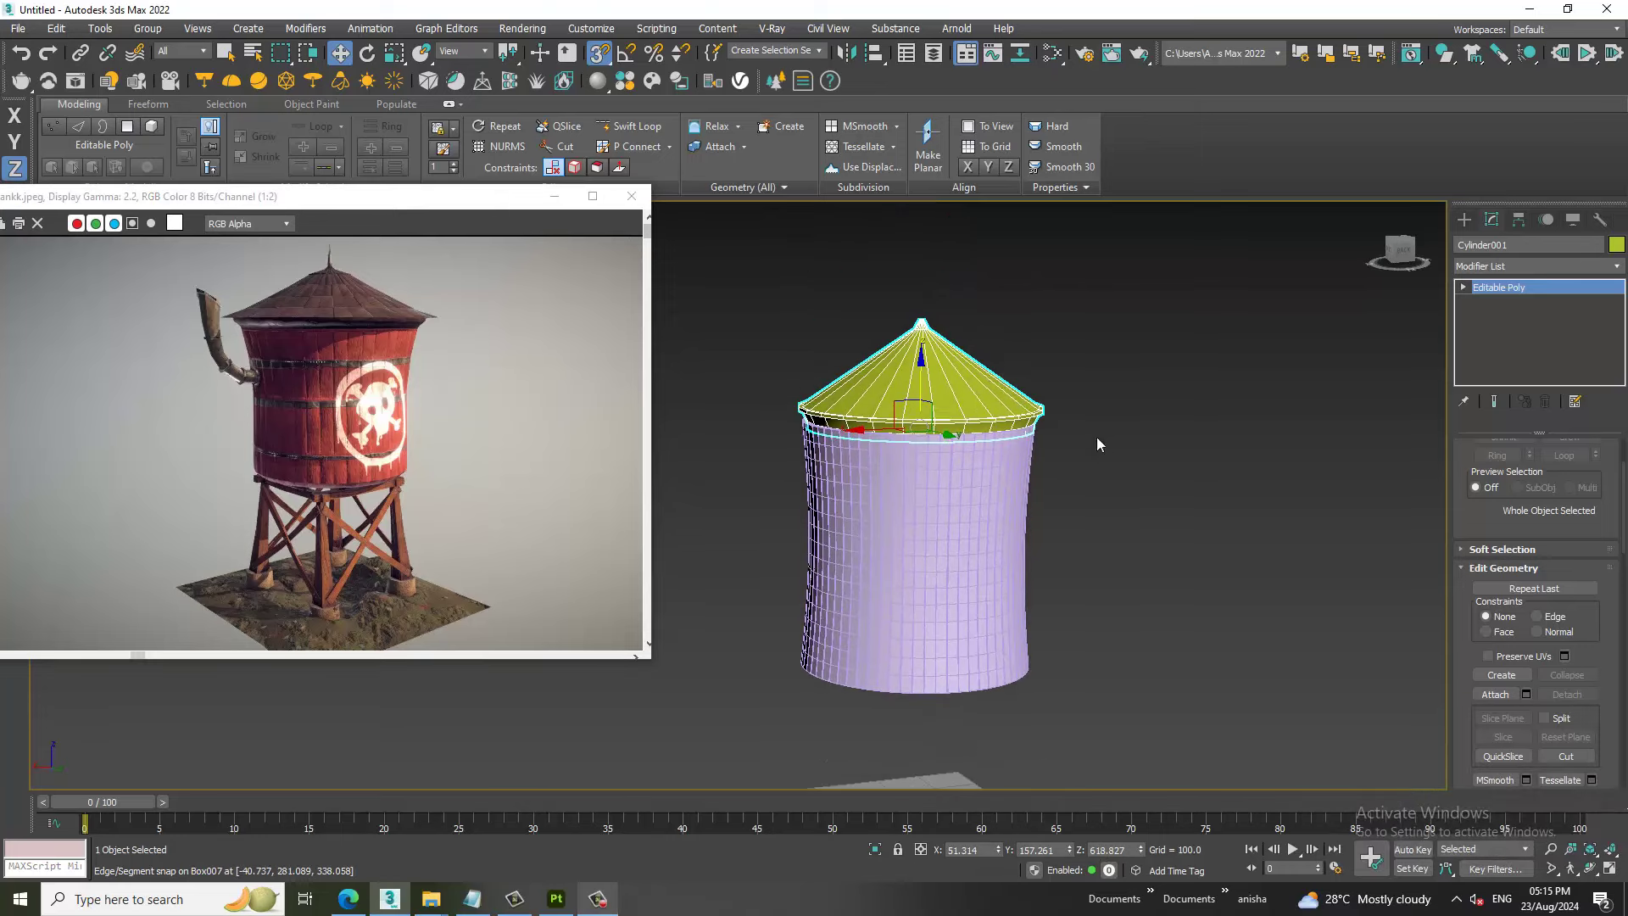
{"action": "key", "text": "r"}
{"action": "left_click_drag", "start_coordinate": [925, 449], "coordinate": [926, 430]}
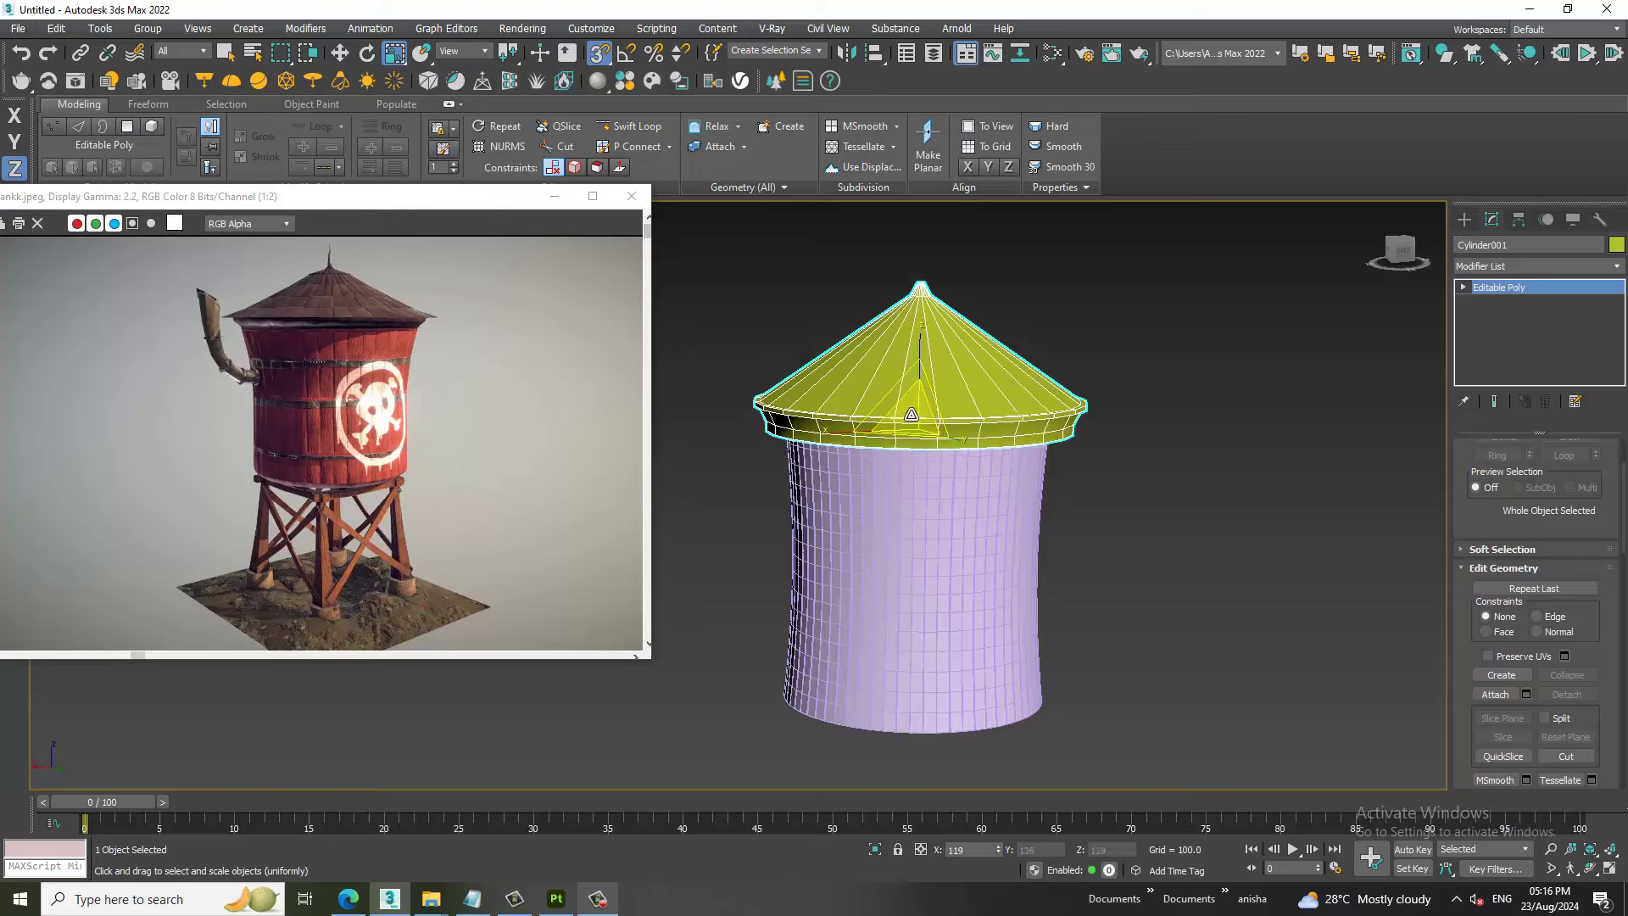
{"action": "left_click_drag", "start_coordinate": [934, 437], "coordinate": [930, 437]}
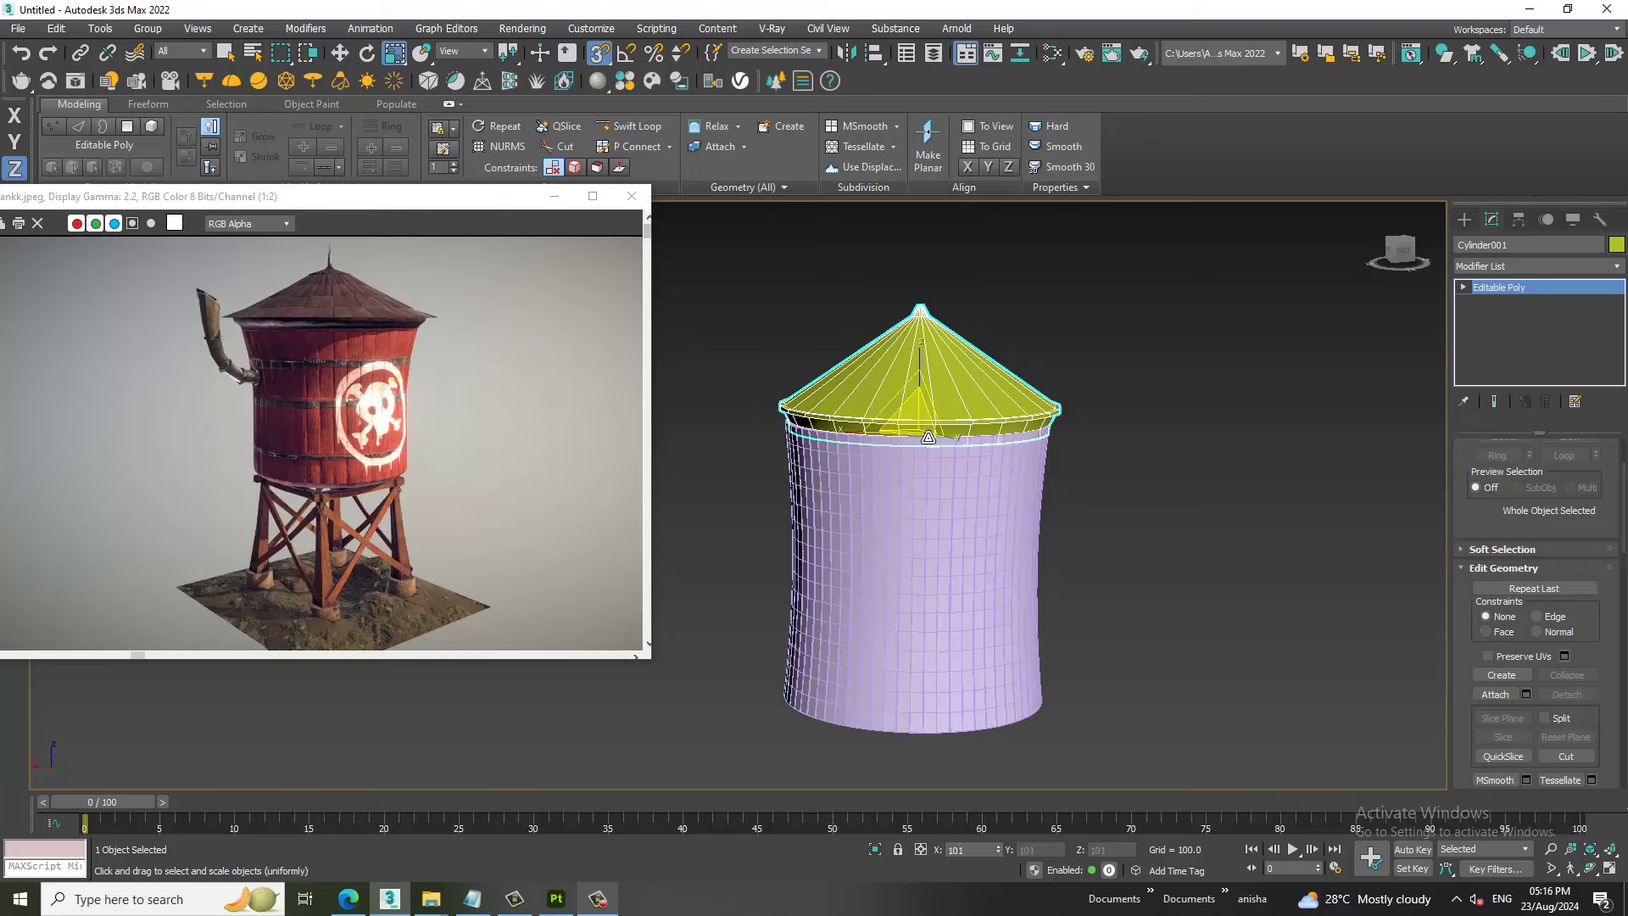
{"action": "middle_click_drag", "start_coordinate": [997, 430], "coordinate": [1073, 500], "text": "alt"}
{"action": "key", "text": "alt+w"}
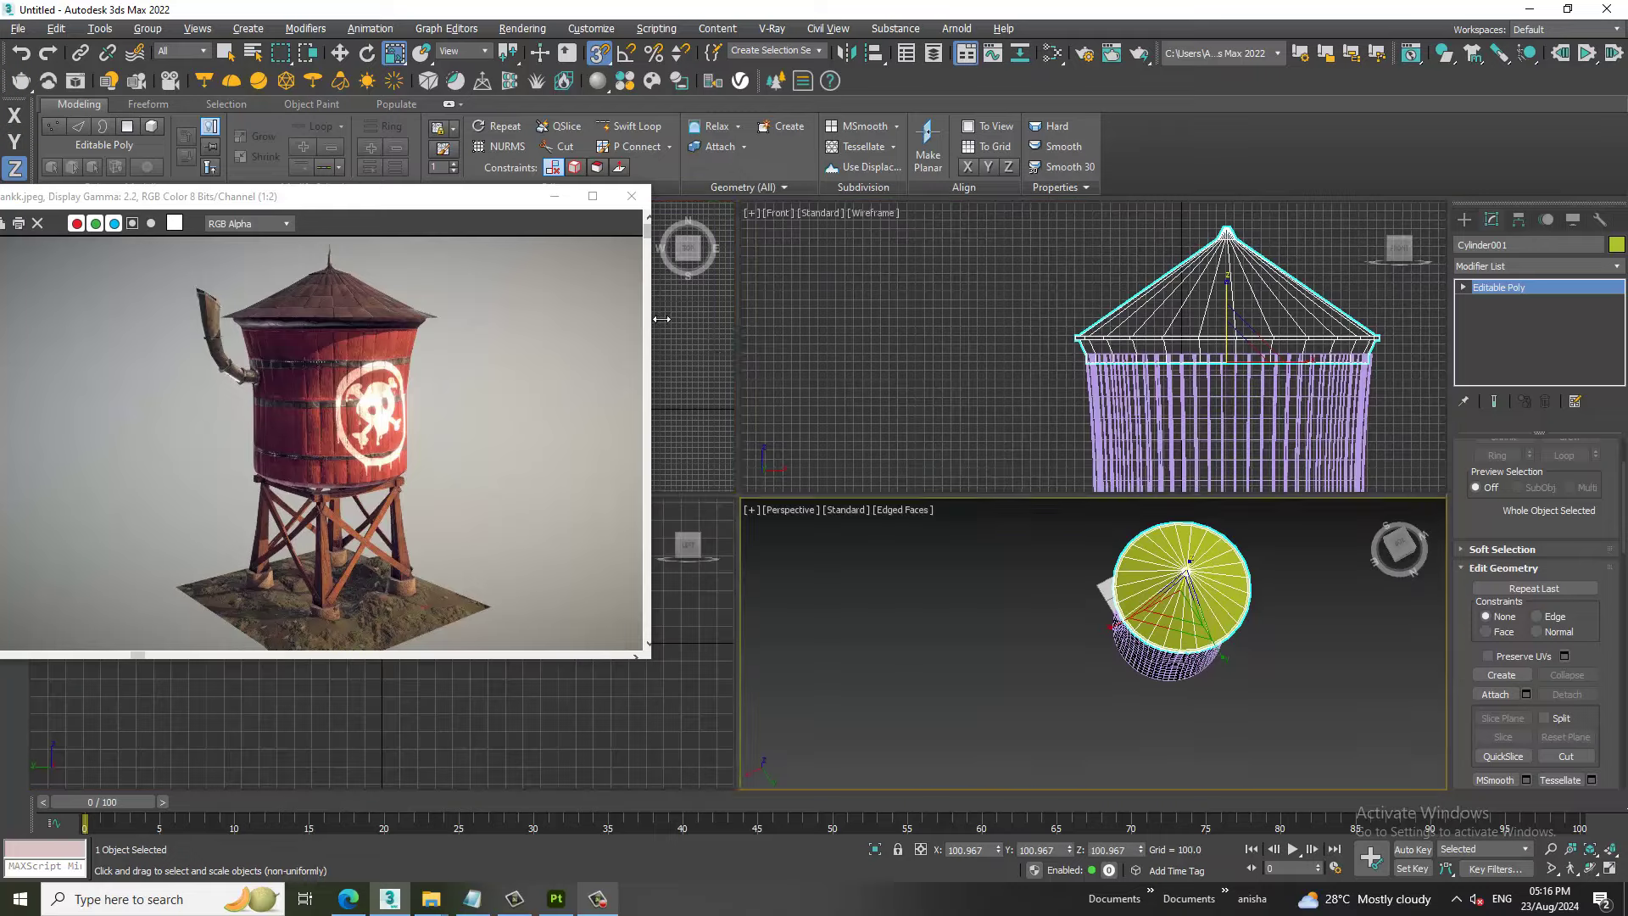
{"action": "key", "text": "alt+w"}
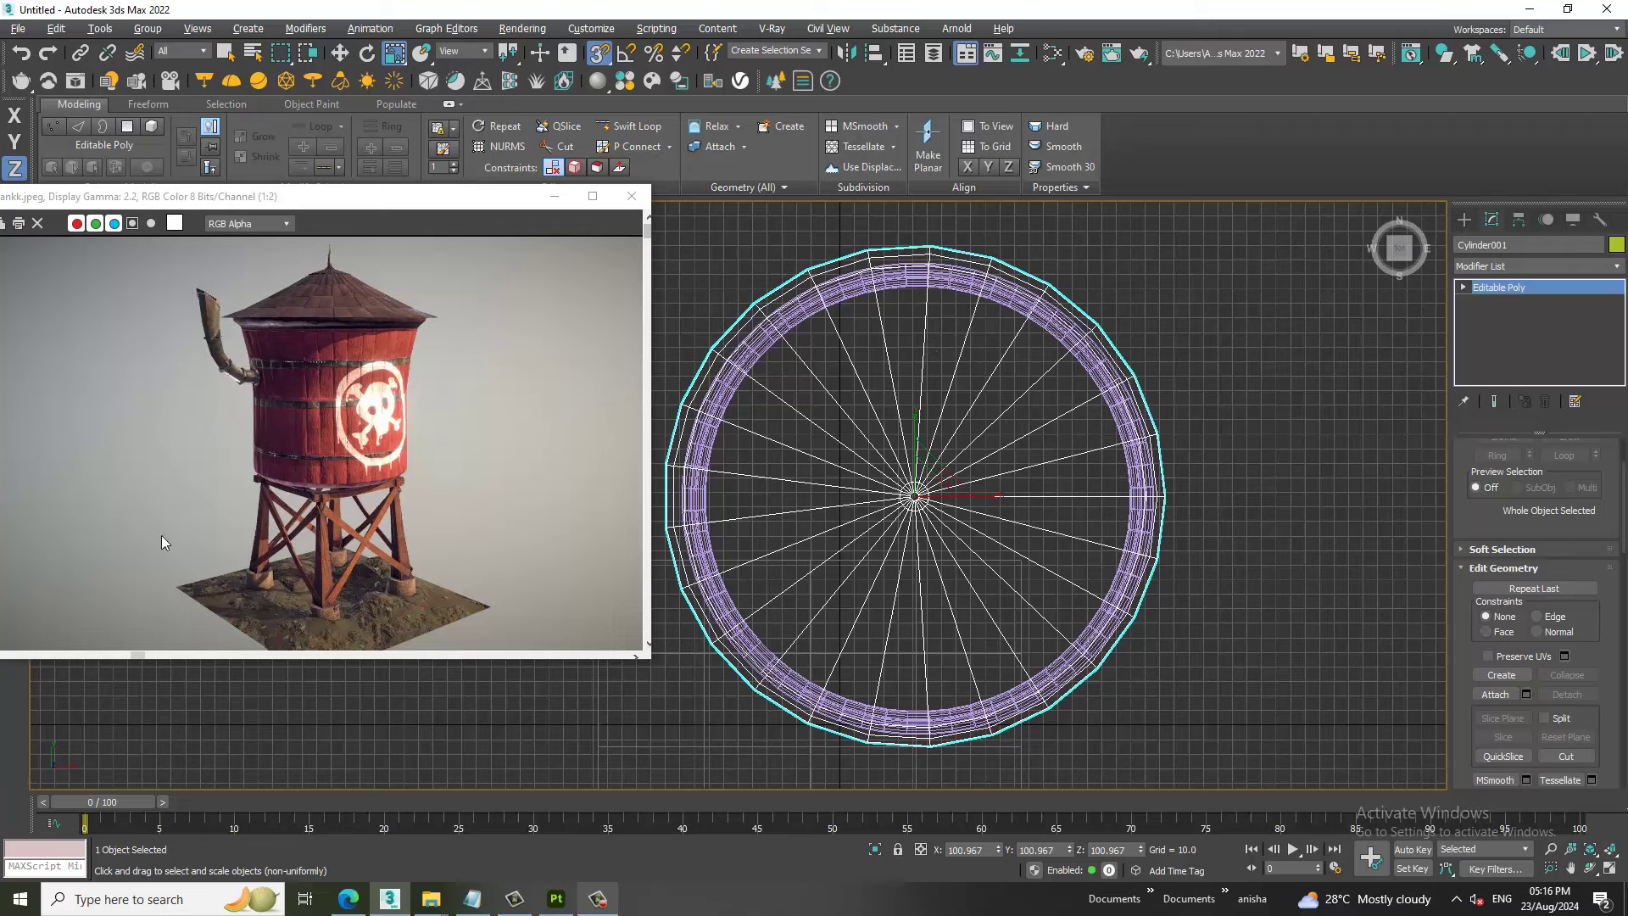
Select the tank cylinder and cone roof together and uniformly scale them down slightly.
{"action": "scroll", "coordinate": [383, 566], "scroll_direction": "up", "scroll_amount": 1}
{"action": "scroll", "coordinate": [347, 566], "scroll_direction": "up", "scroll_amount": 1}
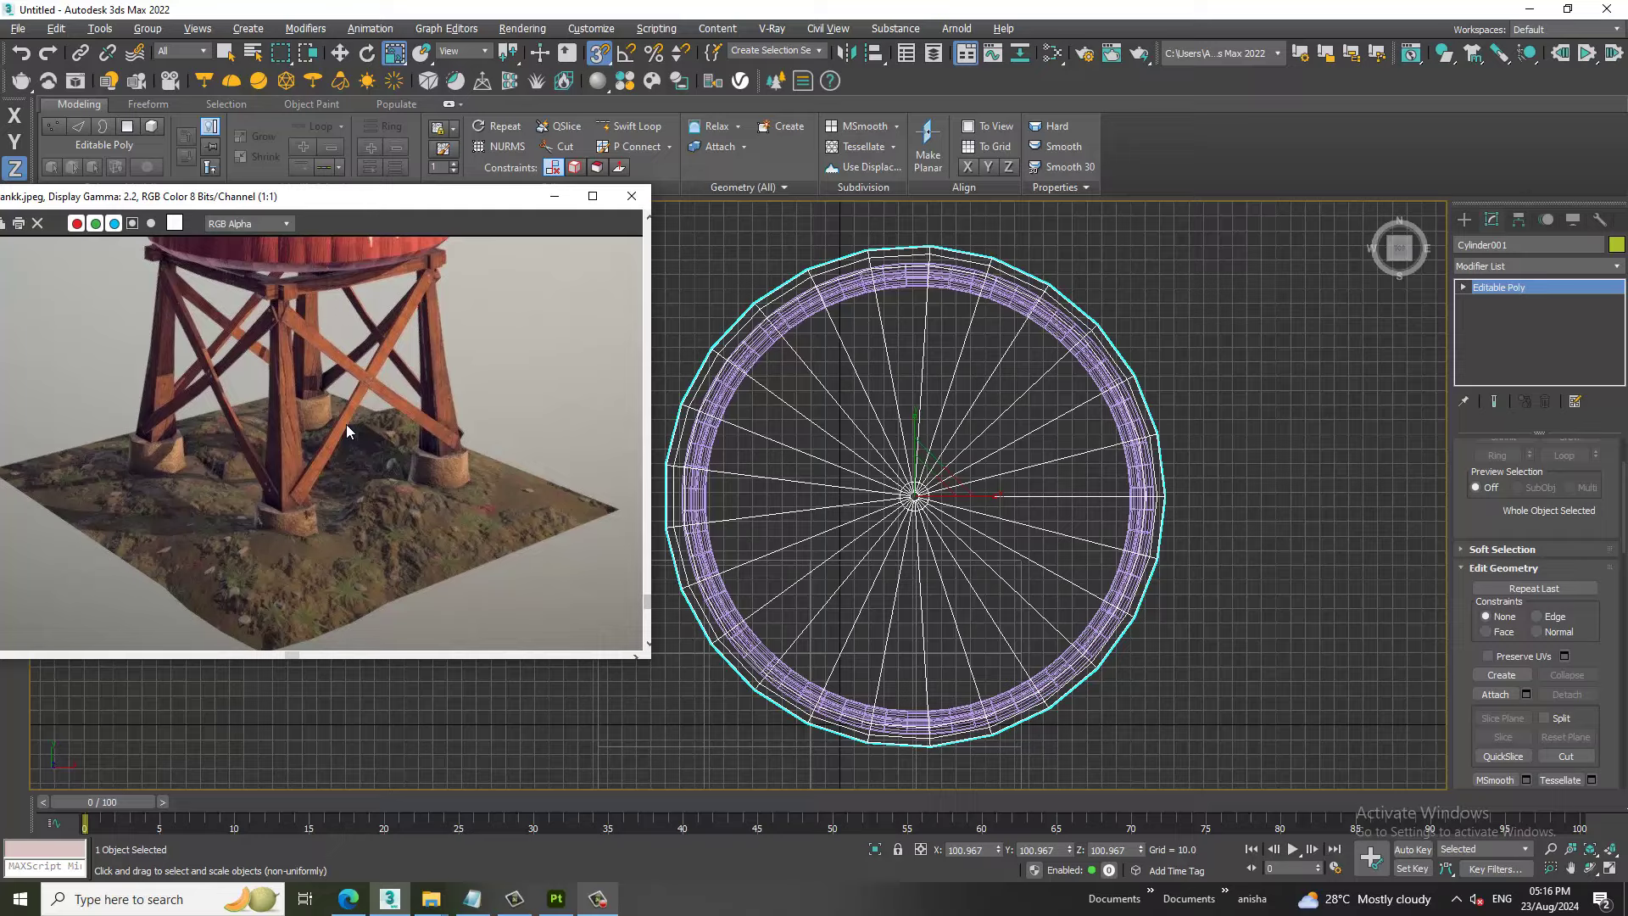
{"action": "middle_click_drag", "start_coordinate": [1125, 617], "coordinate": [1121, 483], "text": "alt"}
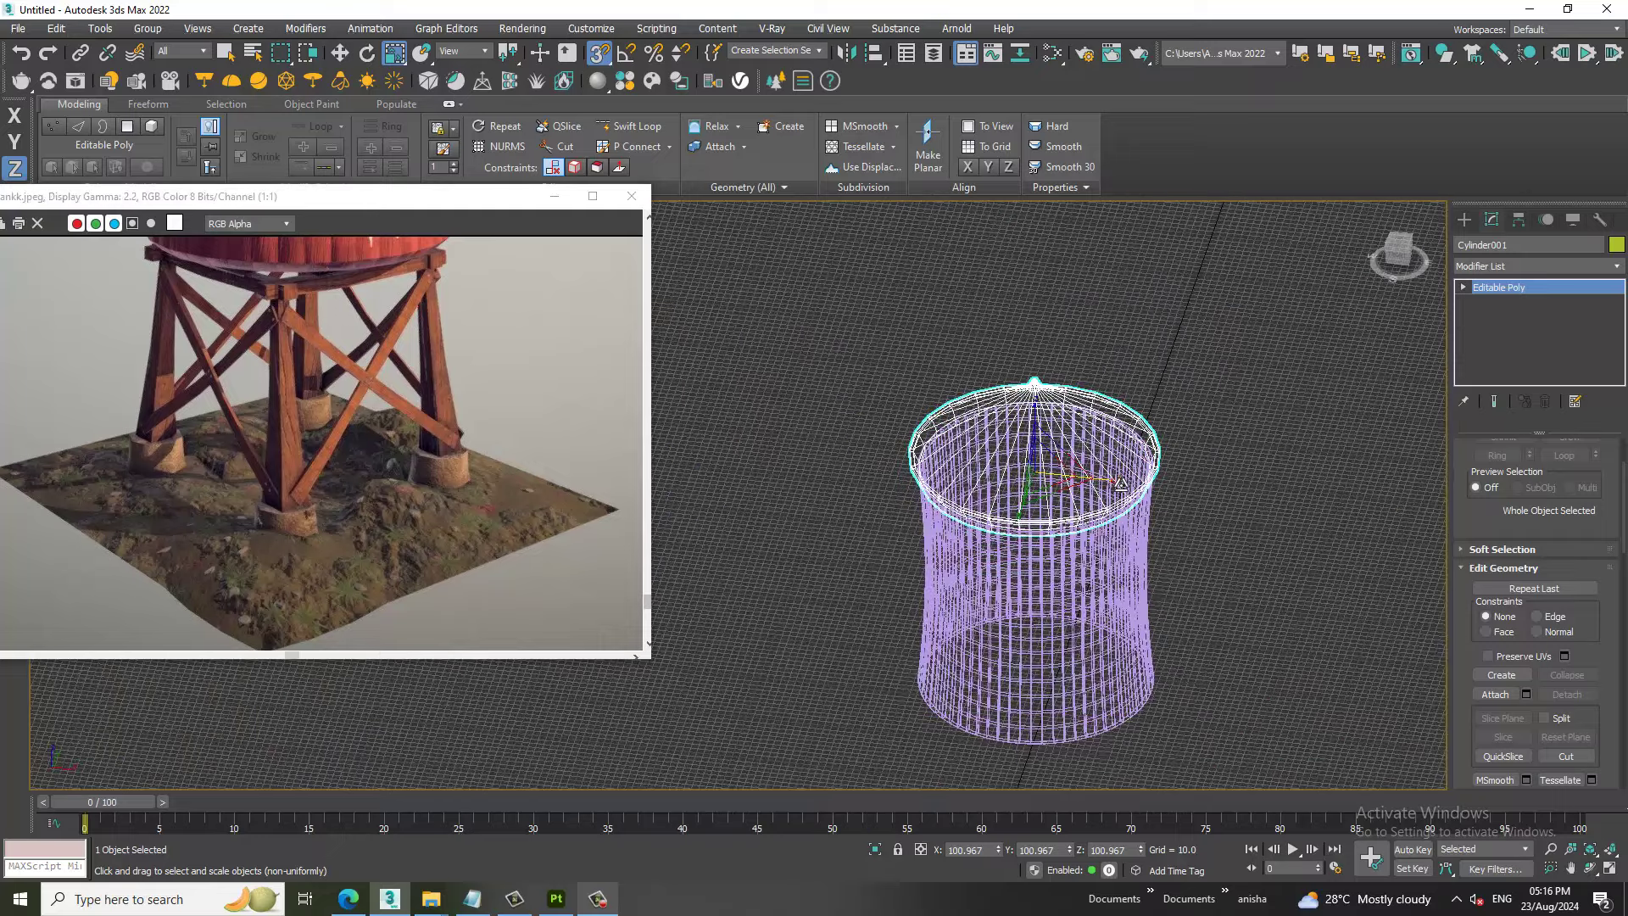
{"action": "key", "text": "f"}
{"action": "key", "text": "alt+w"}
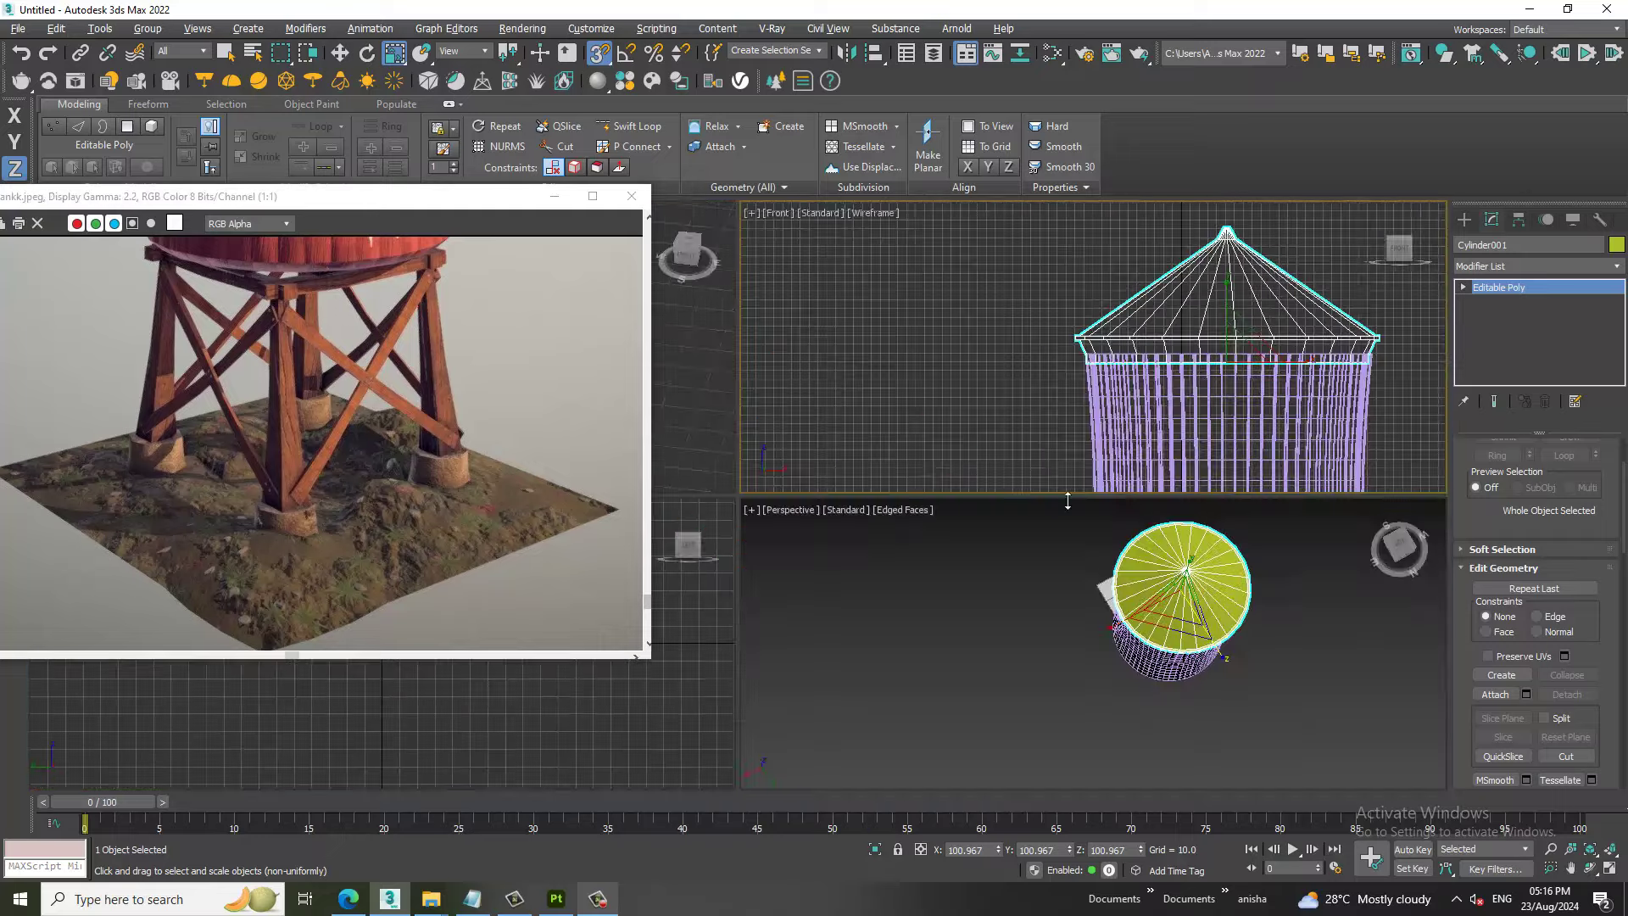
{"action": "key", "text": "alt+w"}
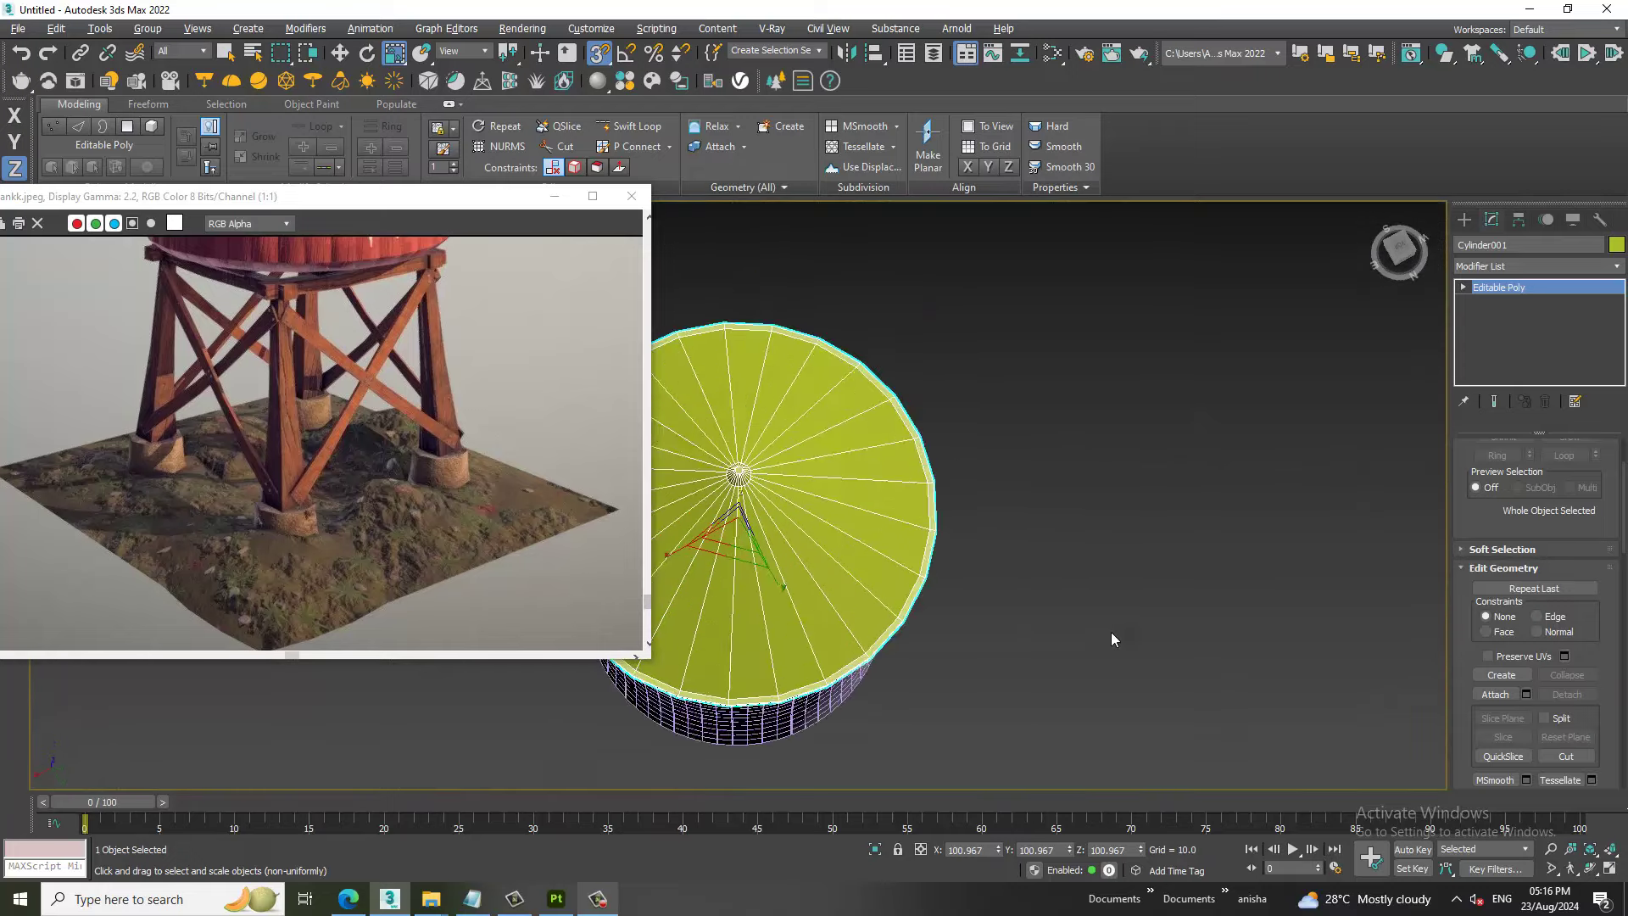
{"action": "mouse_move", "coordinate": [1111, 633]}
{"action": "middle_mouse_down", "text": "alt"}
{"action": "mouse_move", "coordinate": [1033, 483]}
{"action": "mouse_move", "coordinate": [1049, 408]}
{"action": "mouse_move", "coordinate": [987, 395]}
{"action": "middle_mouse_up", "text": "alt"}
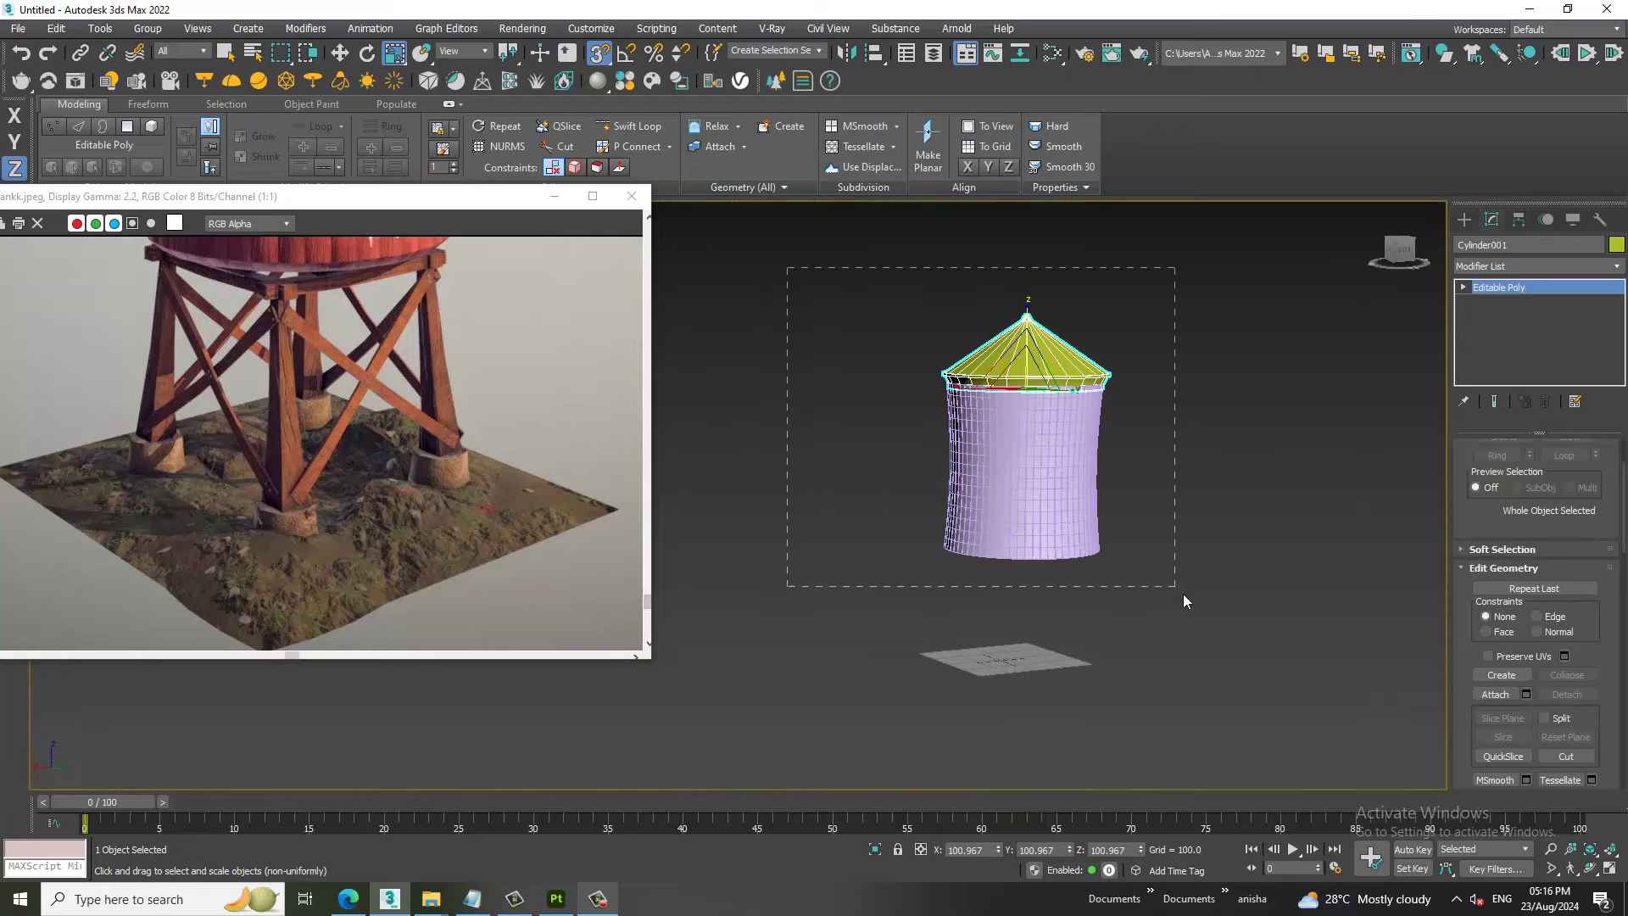
{"action": "left_click_drag", "start_coordinate": [1184, 595], "coordinate": [1139, 608]}
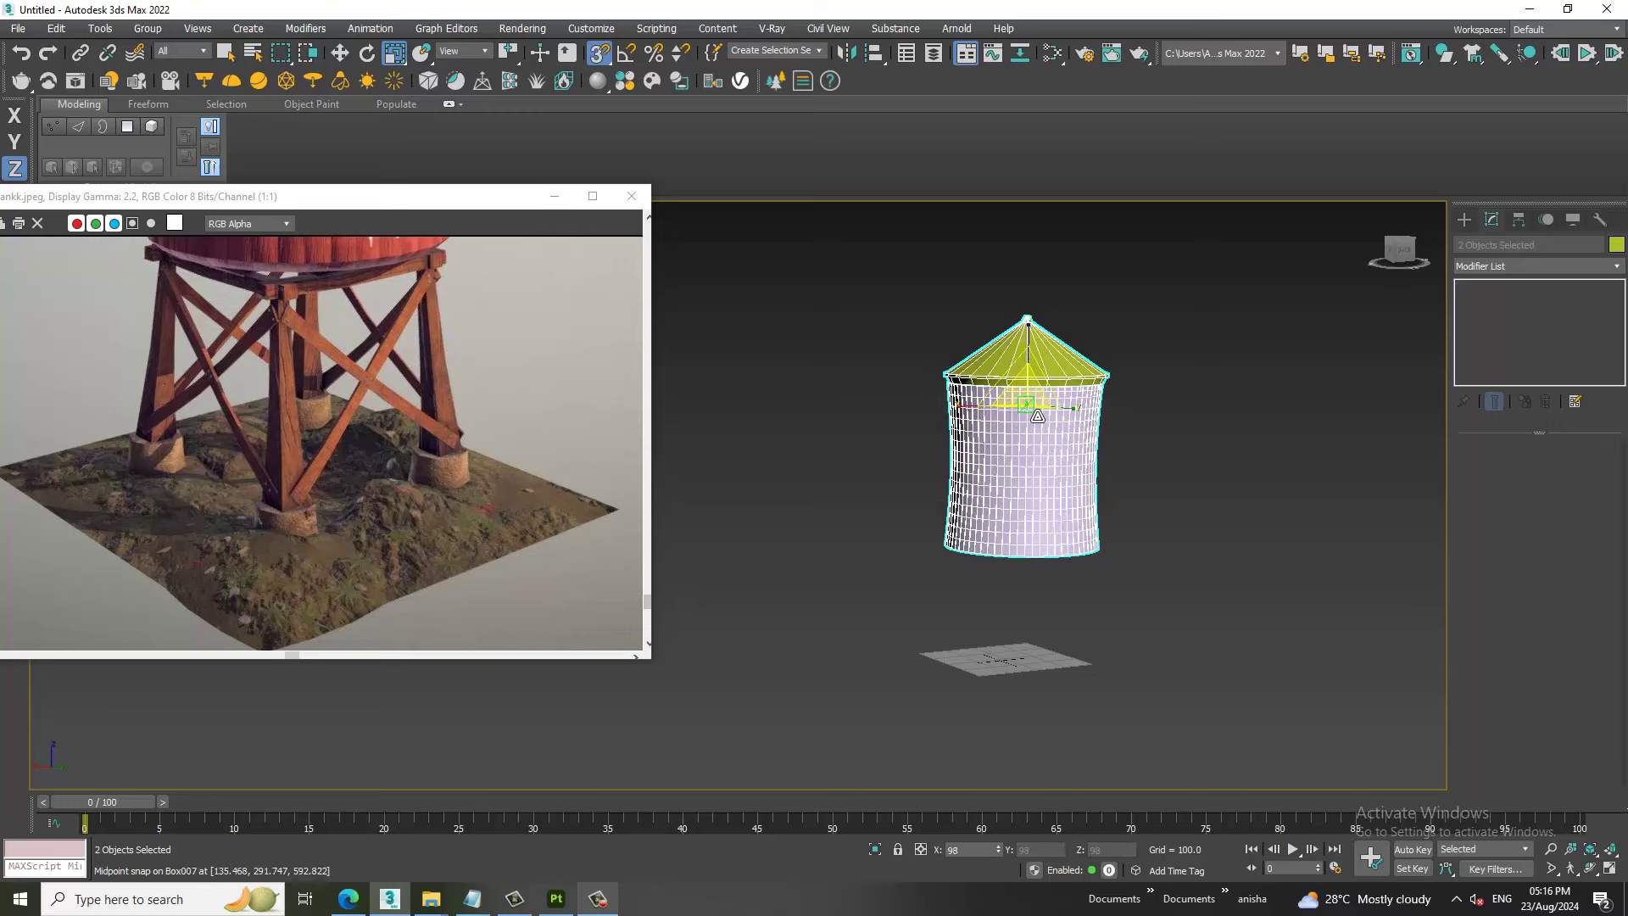
{"action": "left_click_drag", "start_coordinate": [1027, 397], "coordinate": [1028, 441]}
{"action": "middle_click_drag", "start_coordinate": [449, 355], "coordinate": [452, 485]}
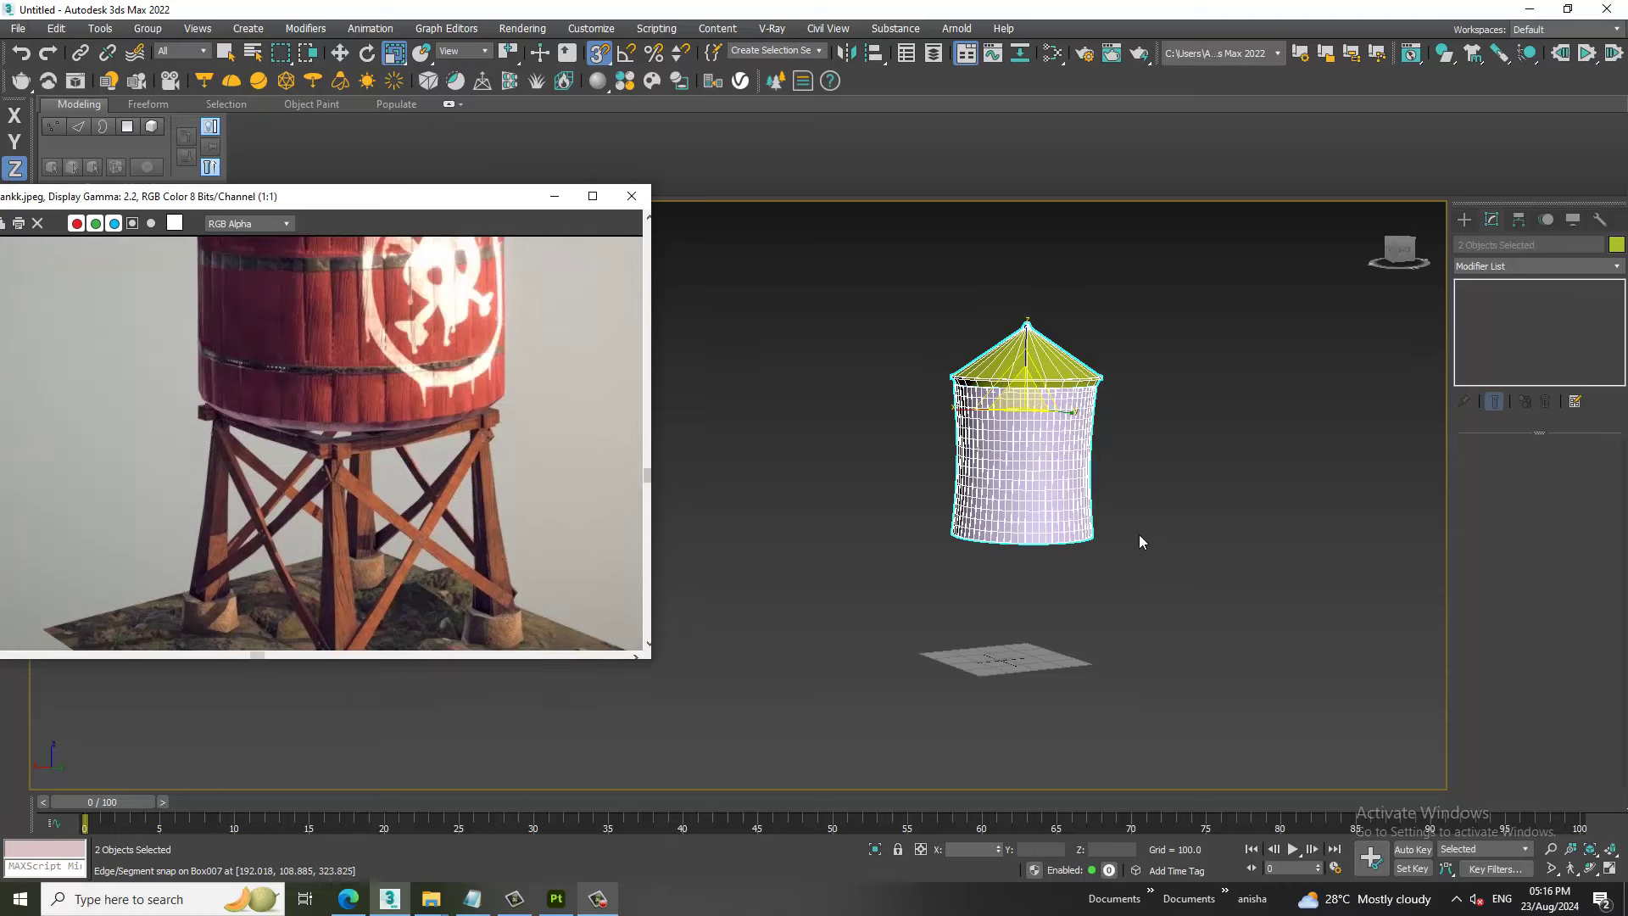
Raise the tank and roof above the ground plane, with snapping turned off.
{"action": "key", "text": "w"}
{"action": "middle_click_drag", "start_coordinate": [1139, 541], "coordinate": [1123, 603]}
{"action": "scroll", "coordinate": [1018, 427], "scroll_direction": "down", "scroll_amount": 3}
{"action": "scroll", "coordinate": [1018, 426], "scroll_direction": "up", "scroll_amount": 3}
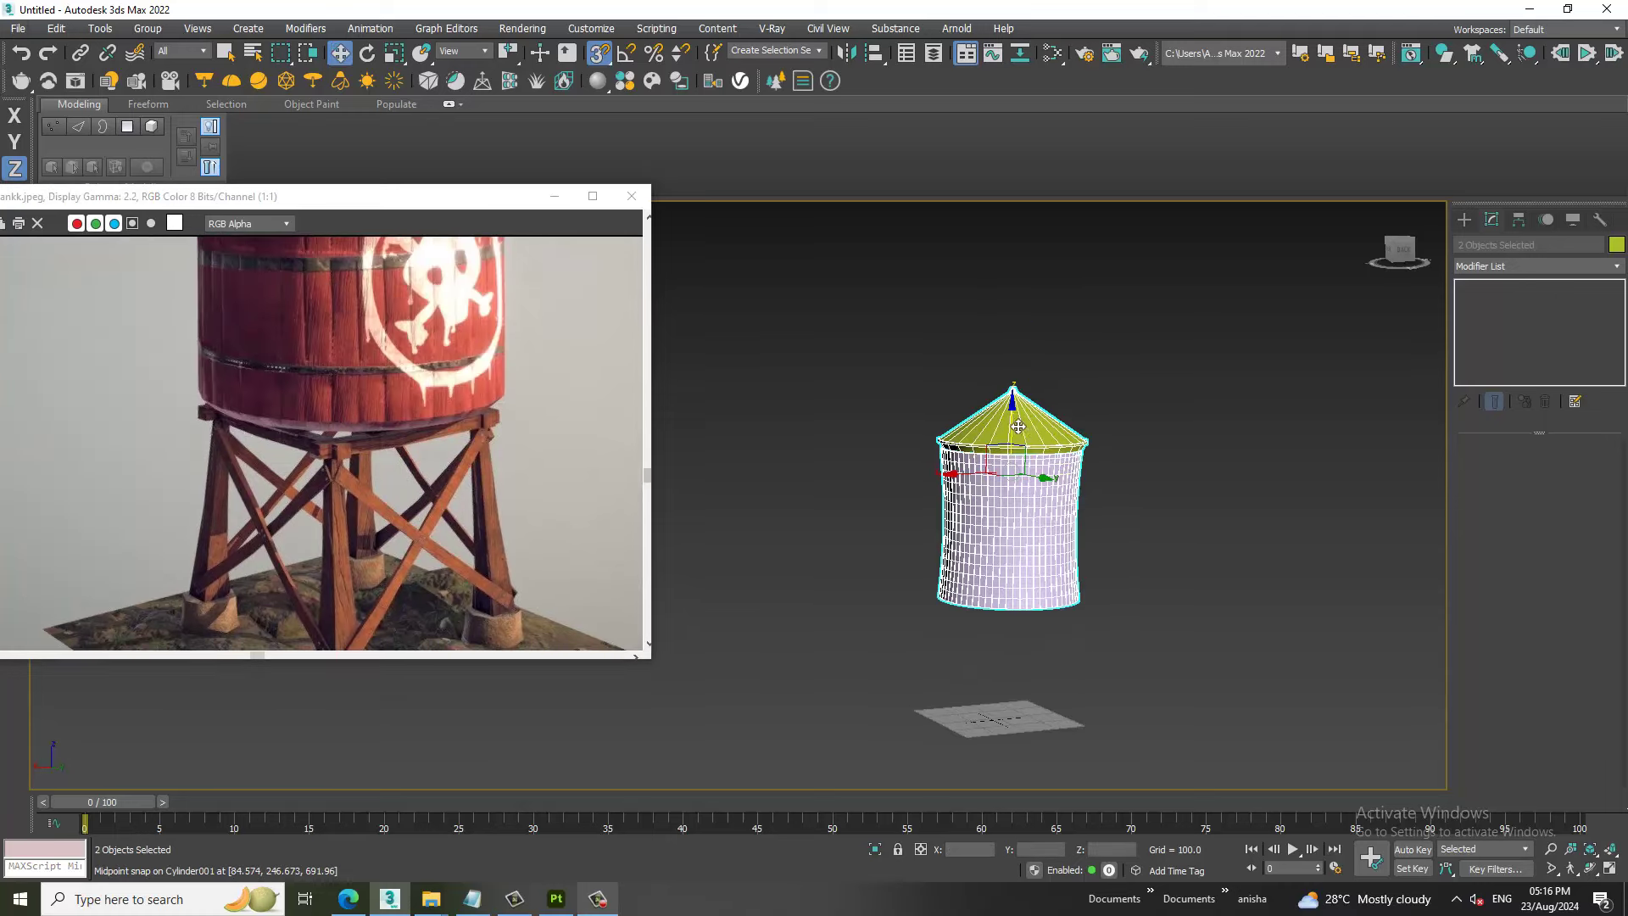
{"action": "left_click_drag", "start_coordinate": [1018, 427], "coordinate": [1016, 491]}
{"action": "key", "text": "s"}
{"action": "middle_click_drag", "start_coordinate": [1016, 490], "coordinate": [959, 365]}
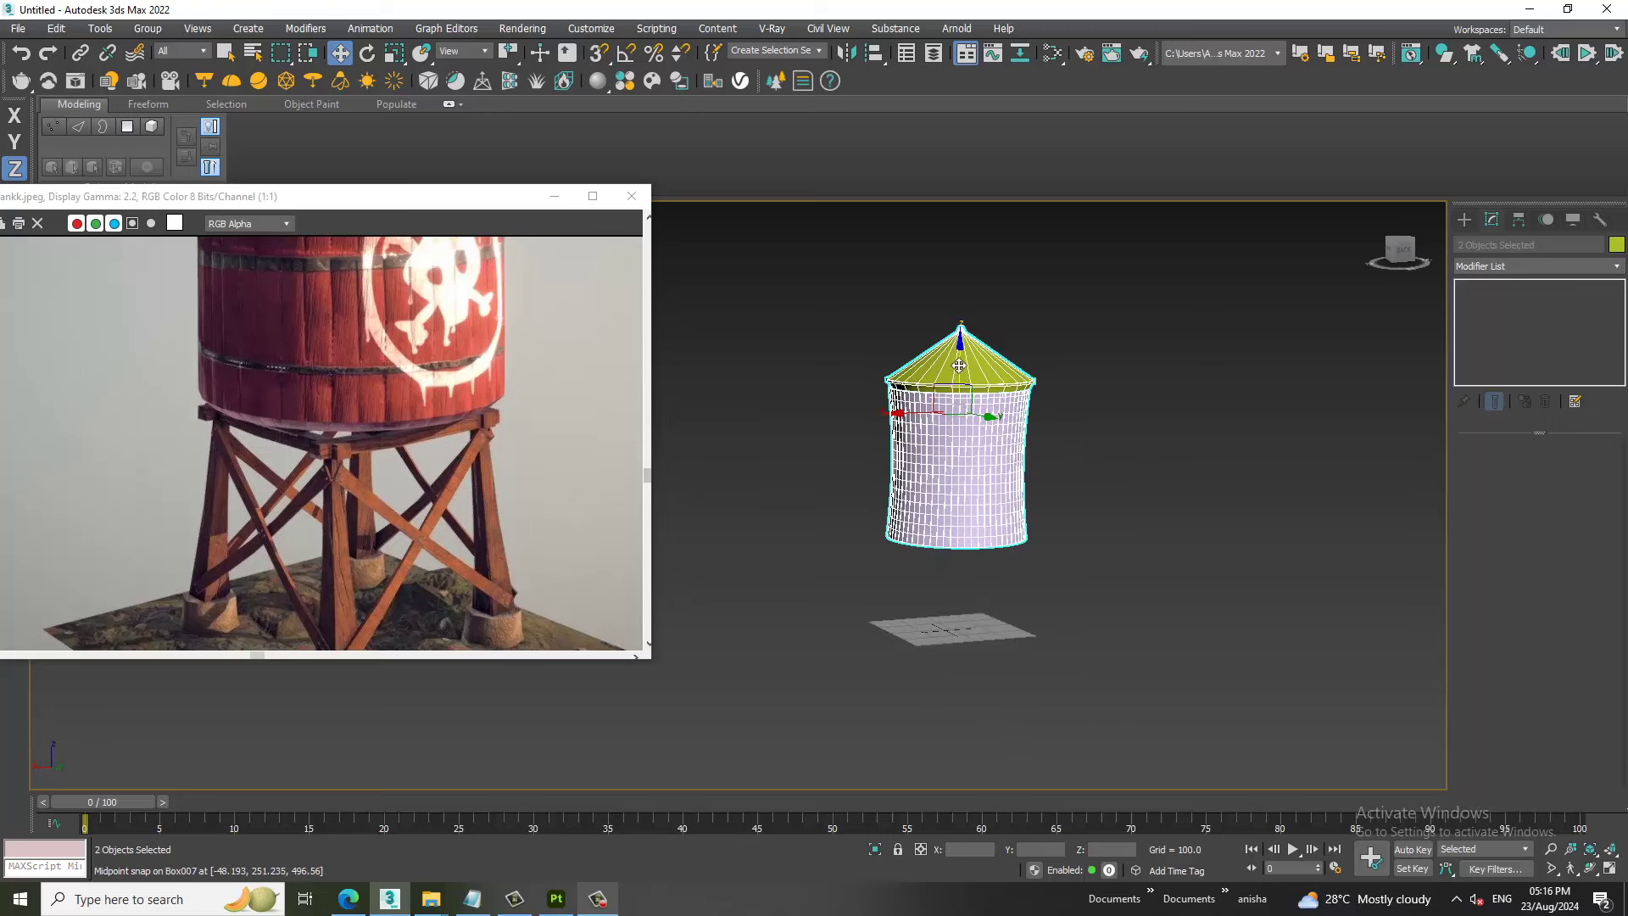
{"action": "key", "text": "ctrl+z"}
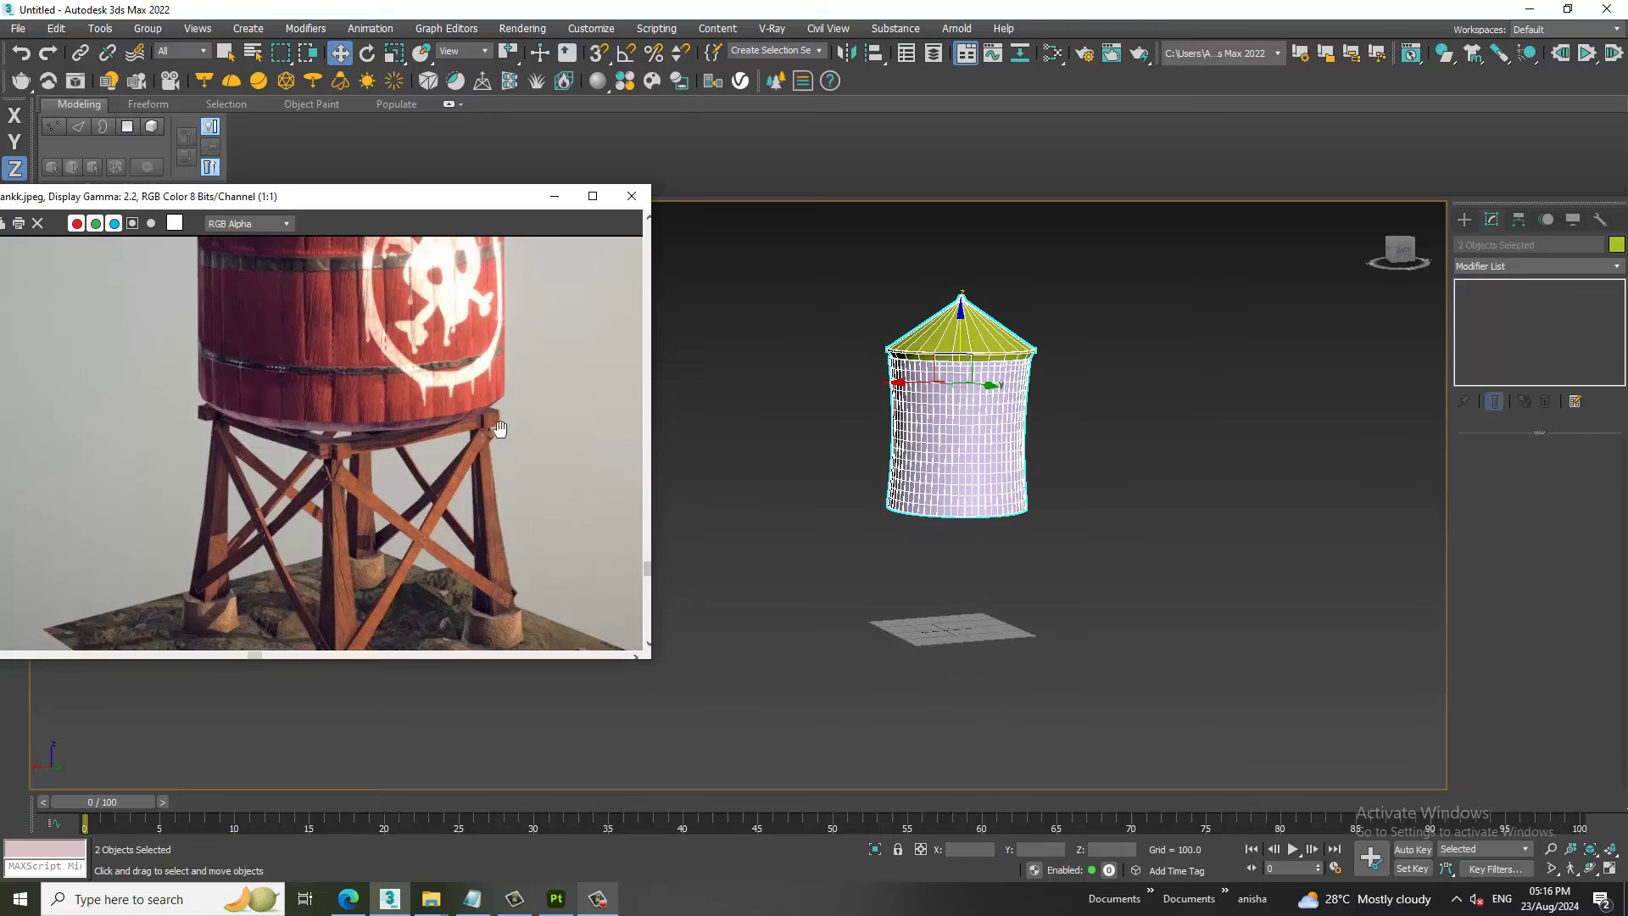
{"action": "scroll", "coordinate": [495, 428], "scroll_direction": "down", "scroll_amount": 3}
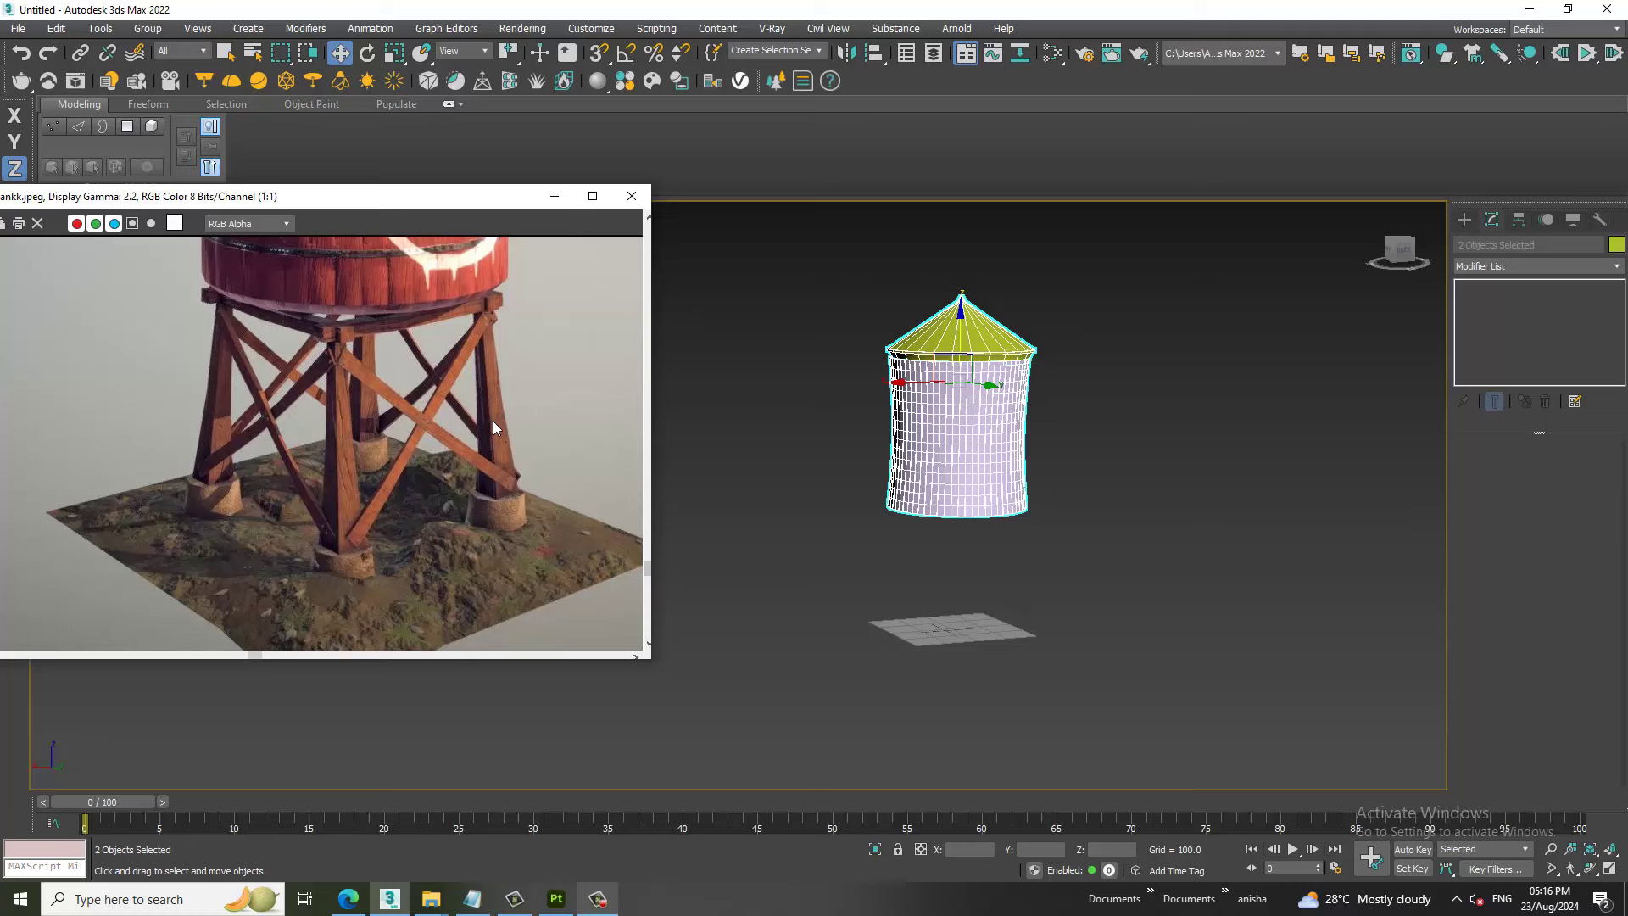
Create a long thin box beam, Box008, across the ground plane.
{"action": "left_click", "coordinate": [1466, 220]}
{"action": "left_click", "coordinate": [1495, 333]}
{"action": "scroll", "coordinate": [948, 563], "scroll_direction": "up", "scroll_amount": 2}
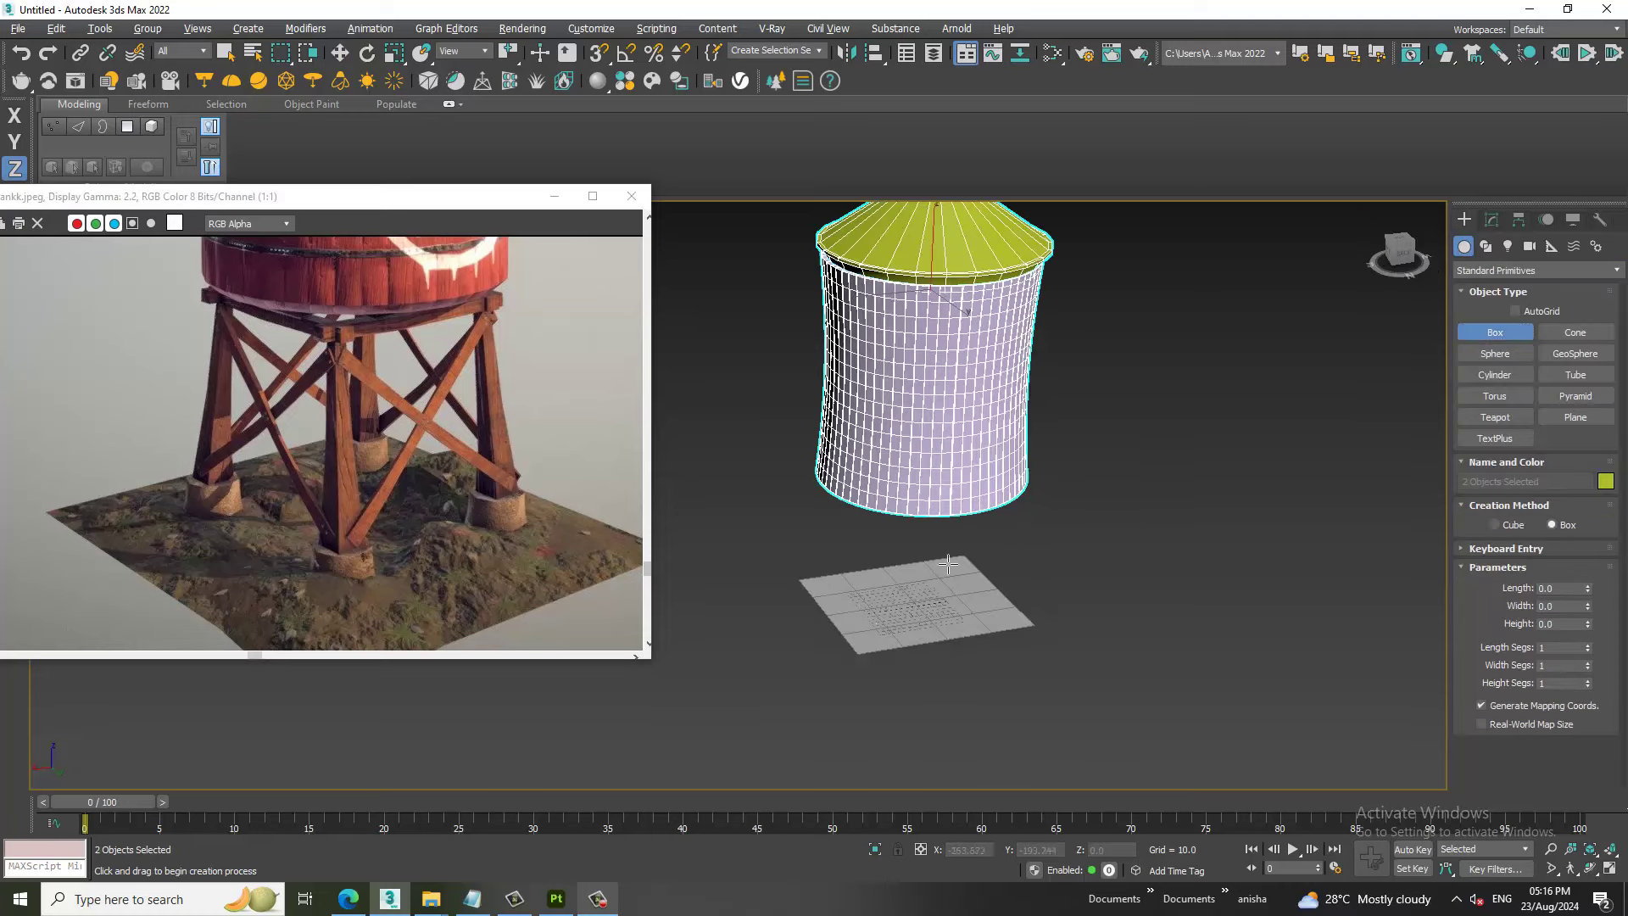
{"action": "left_click_drag", "start_coordinate": [865, 638], "coordinate": [1133, 603]}
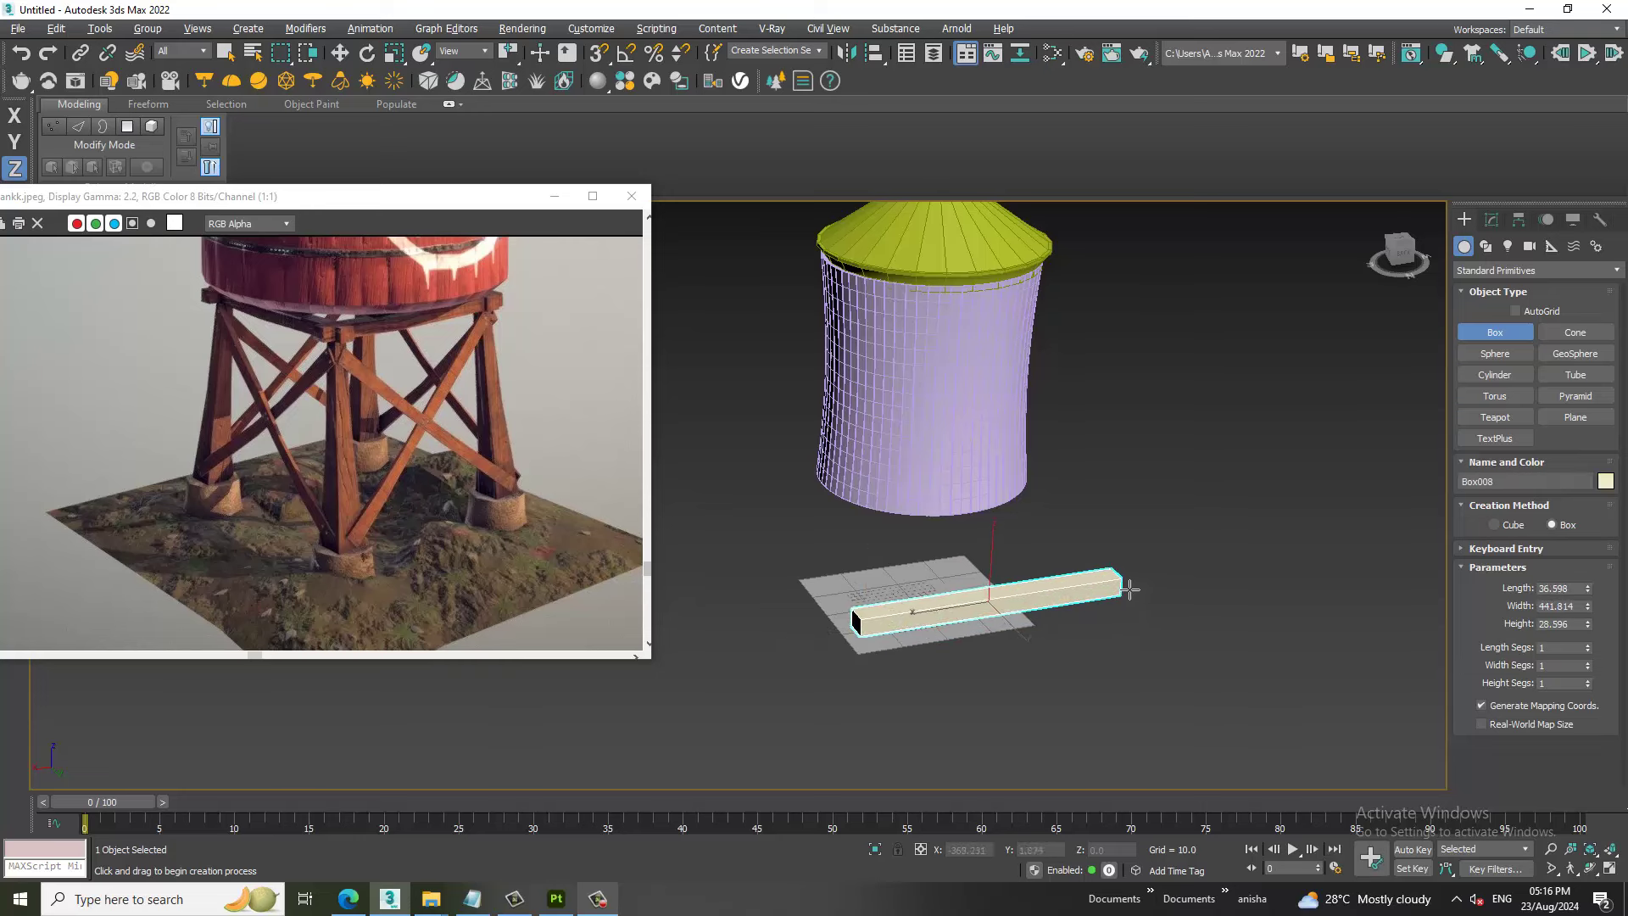
{"action": "left_click", "coordinate": [1130, 589]}
Lift the box to the tank's base and slide it along X under the ring.
{"action": "middle_click_drag", "start_coordinate": [1130, 589], "coordinate": [1085, 589], "text": "alt"}
{"action": "key", "text": "w"}
{"action": "left_click_drag", "start_coordinate": [983, 547], "coordinate": [983, 416]}
{"action": "key", "text": "alt+w"}
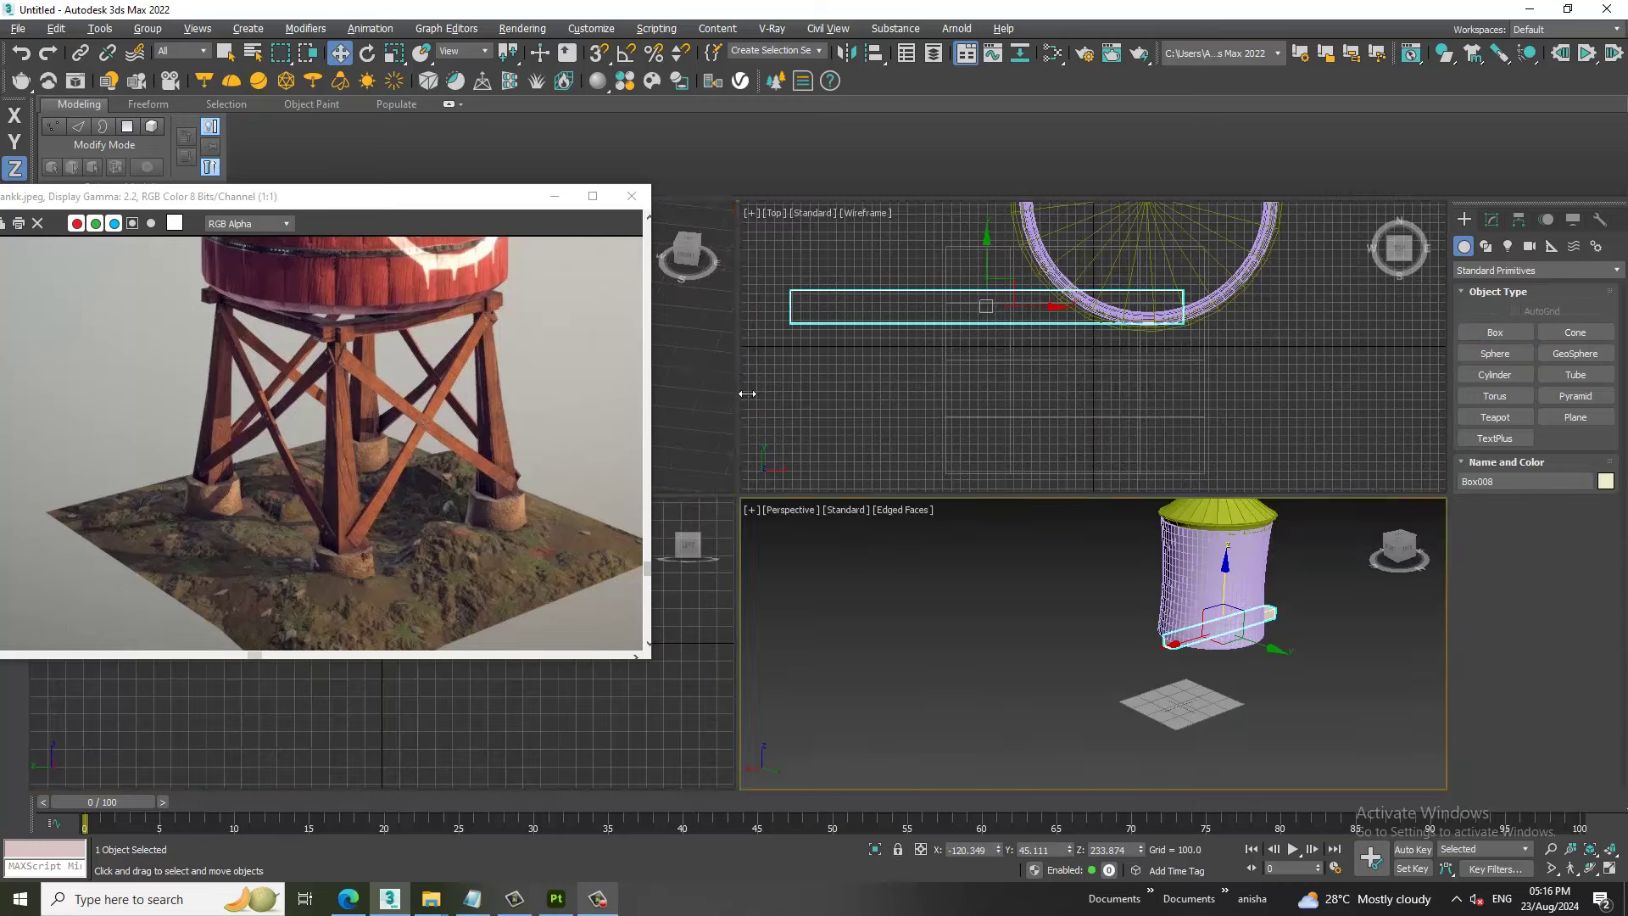
{"action": "key", "text": "alt+w"}
{"action": "middle_click_drag", "start_coordinate": [705, 396], "coordinate": [797, 220]}
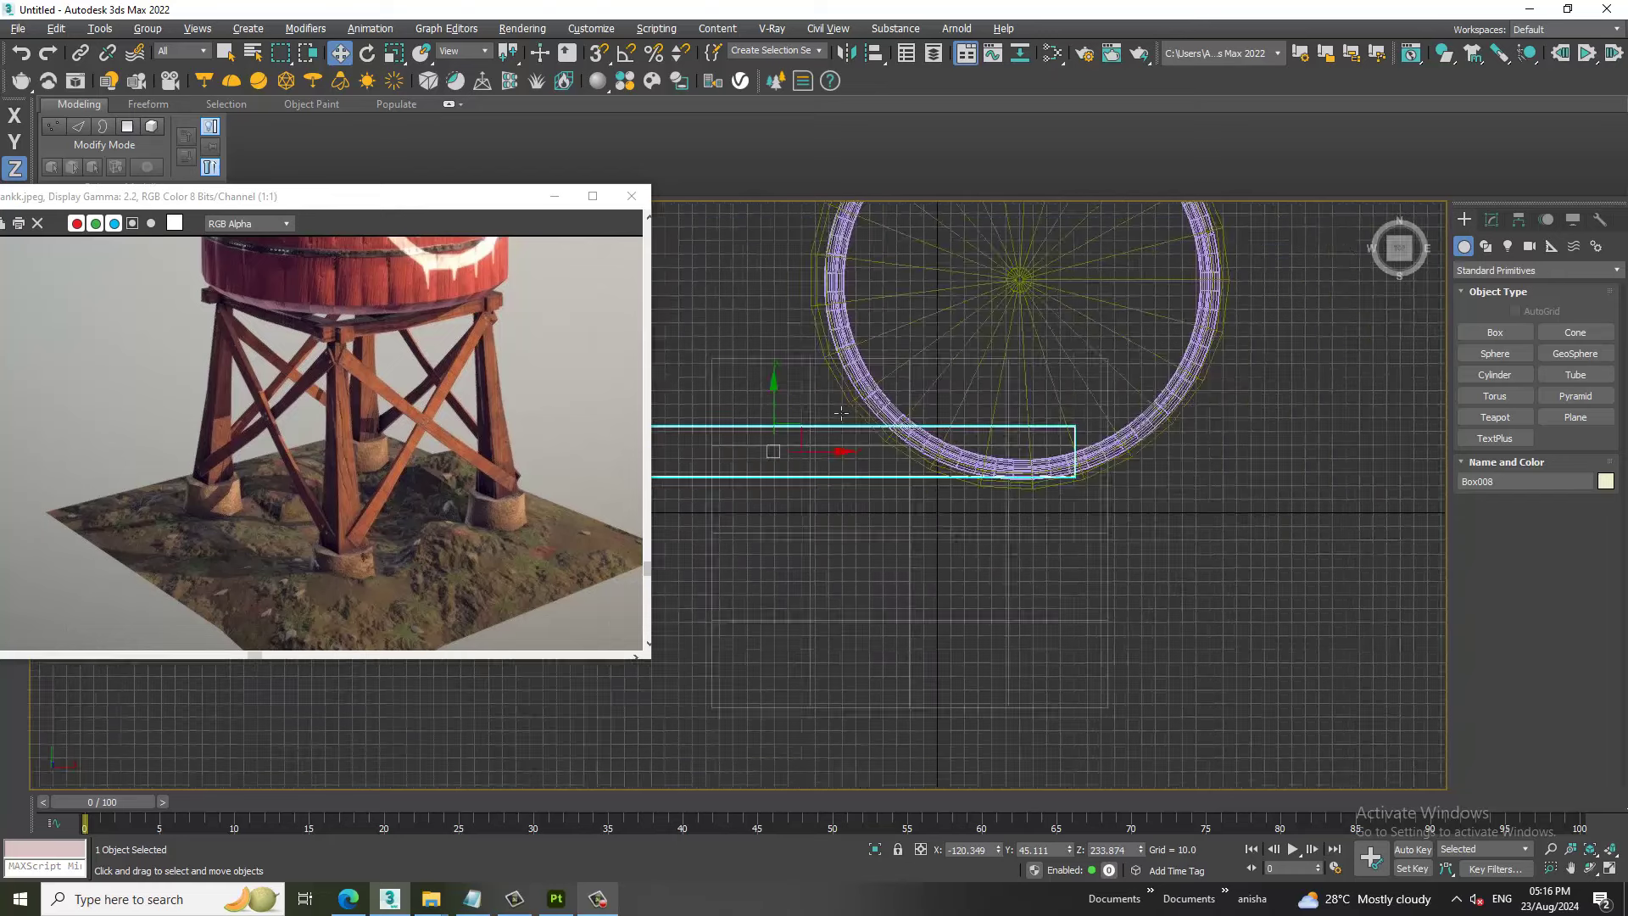
{"action": "scroll", "coordinate": [857, 442], "scroll_direction": "down", "scroll_amount": 5}
{"action": "scroll", "coordinate": [864, 445], "scroll_direction": "up", "scroll_amount": 3}
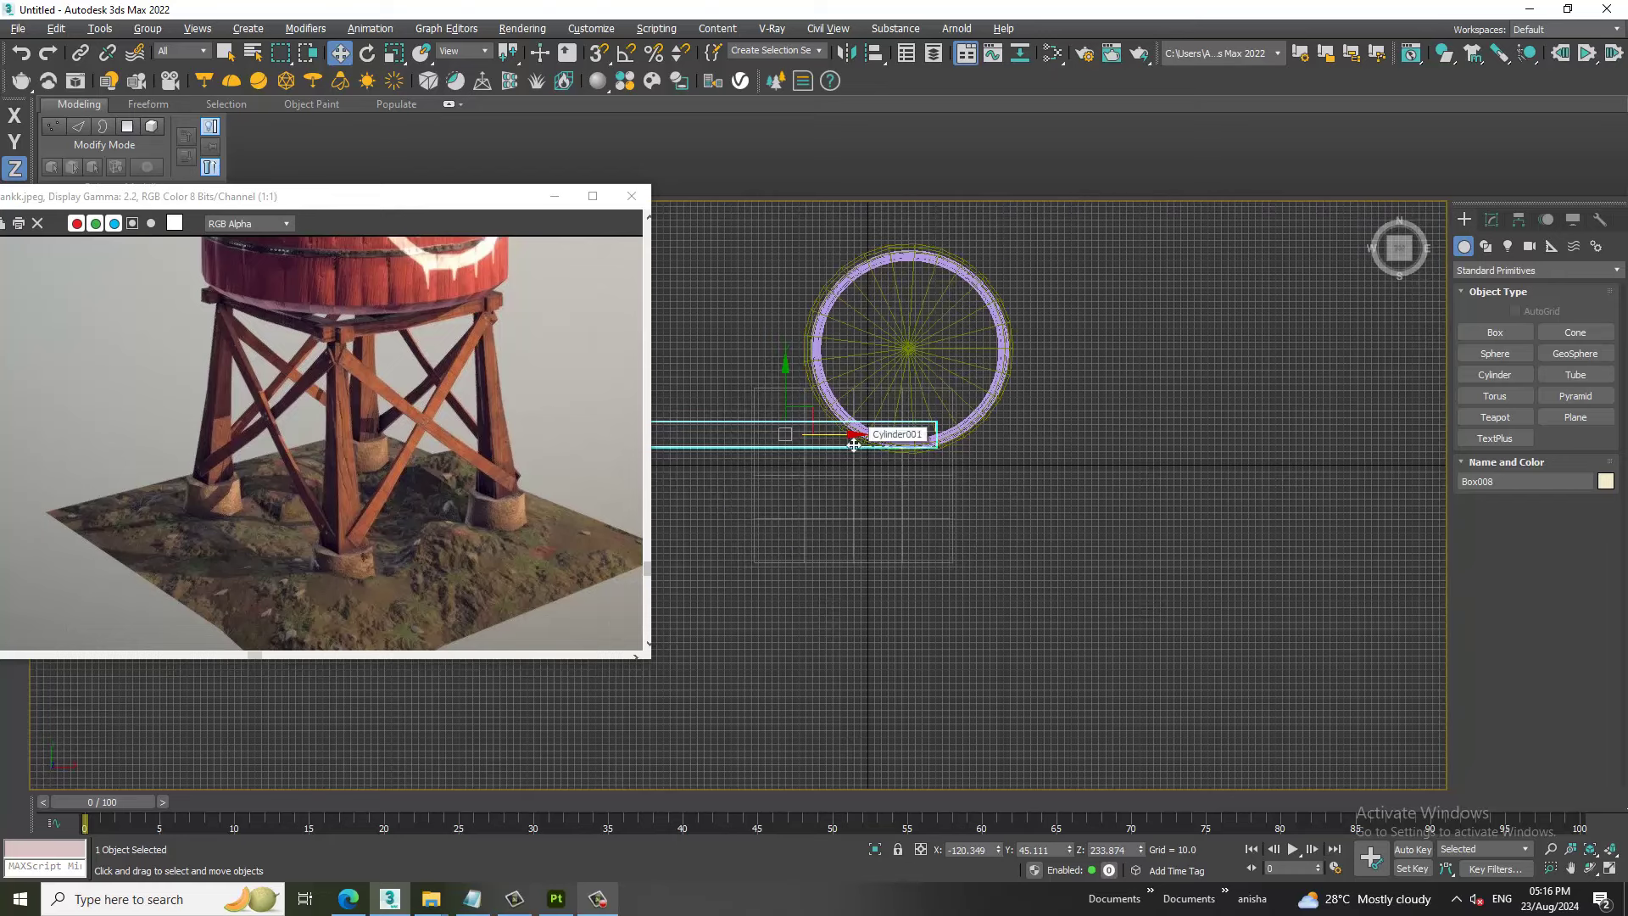
{"action": "left_click_drag", "start_coordinate": [866, 445], "coordinate": [970, 441]}
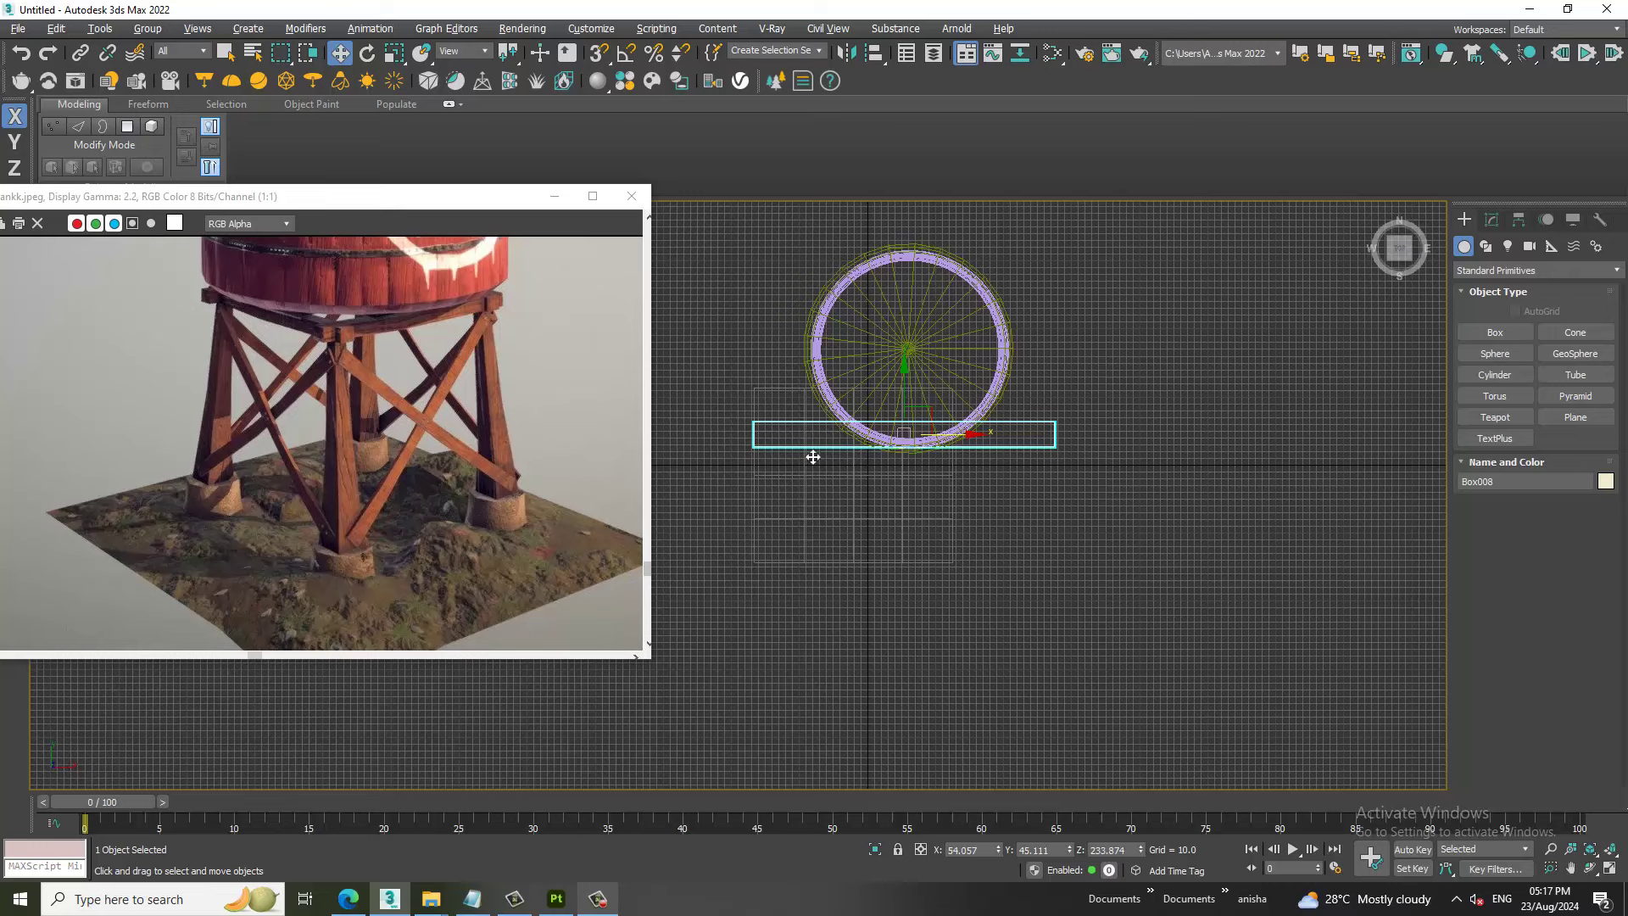
Convert the box to an editable poly and shorten it by moving its end vertices.
{"action": "right_click", "coordinate": [770, 428]}
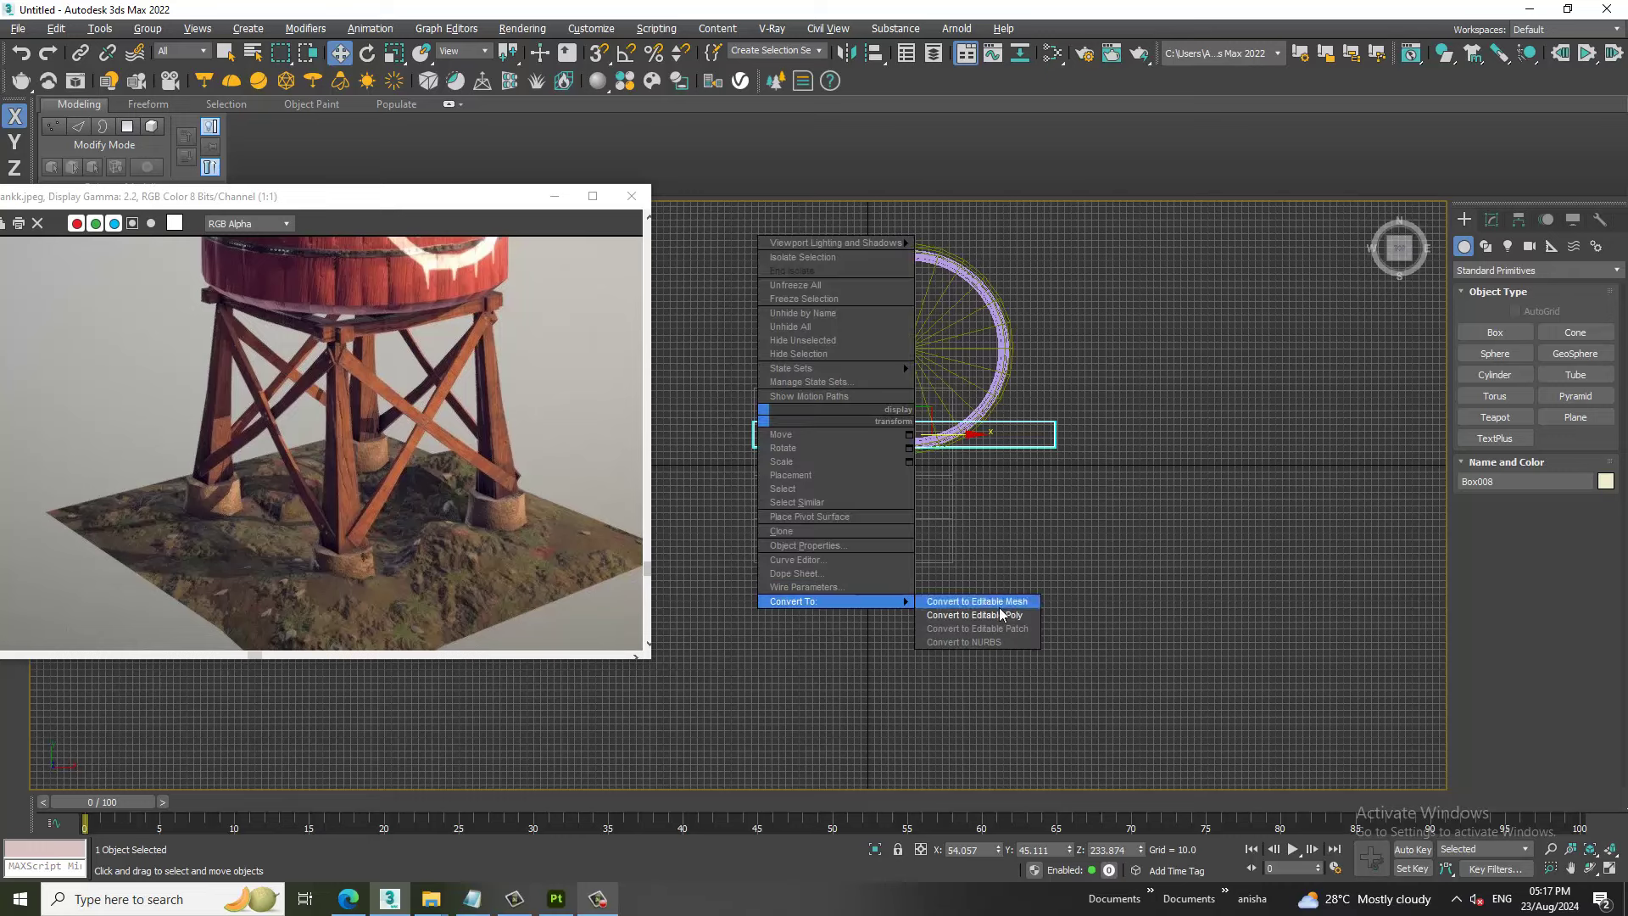
{"action": "left_click", "coordinate": [1001, 616]}
{"action": "key", "text": "1"}
{"action": "middle_click_drag", "start_coordinate": [771, 466], "coordinate": [817, 522]}
{"action": "left_click_drag", "start_coordinate": [780, 466], "coordinate": [822, 517]}
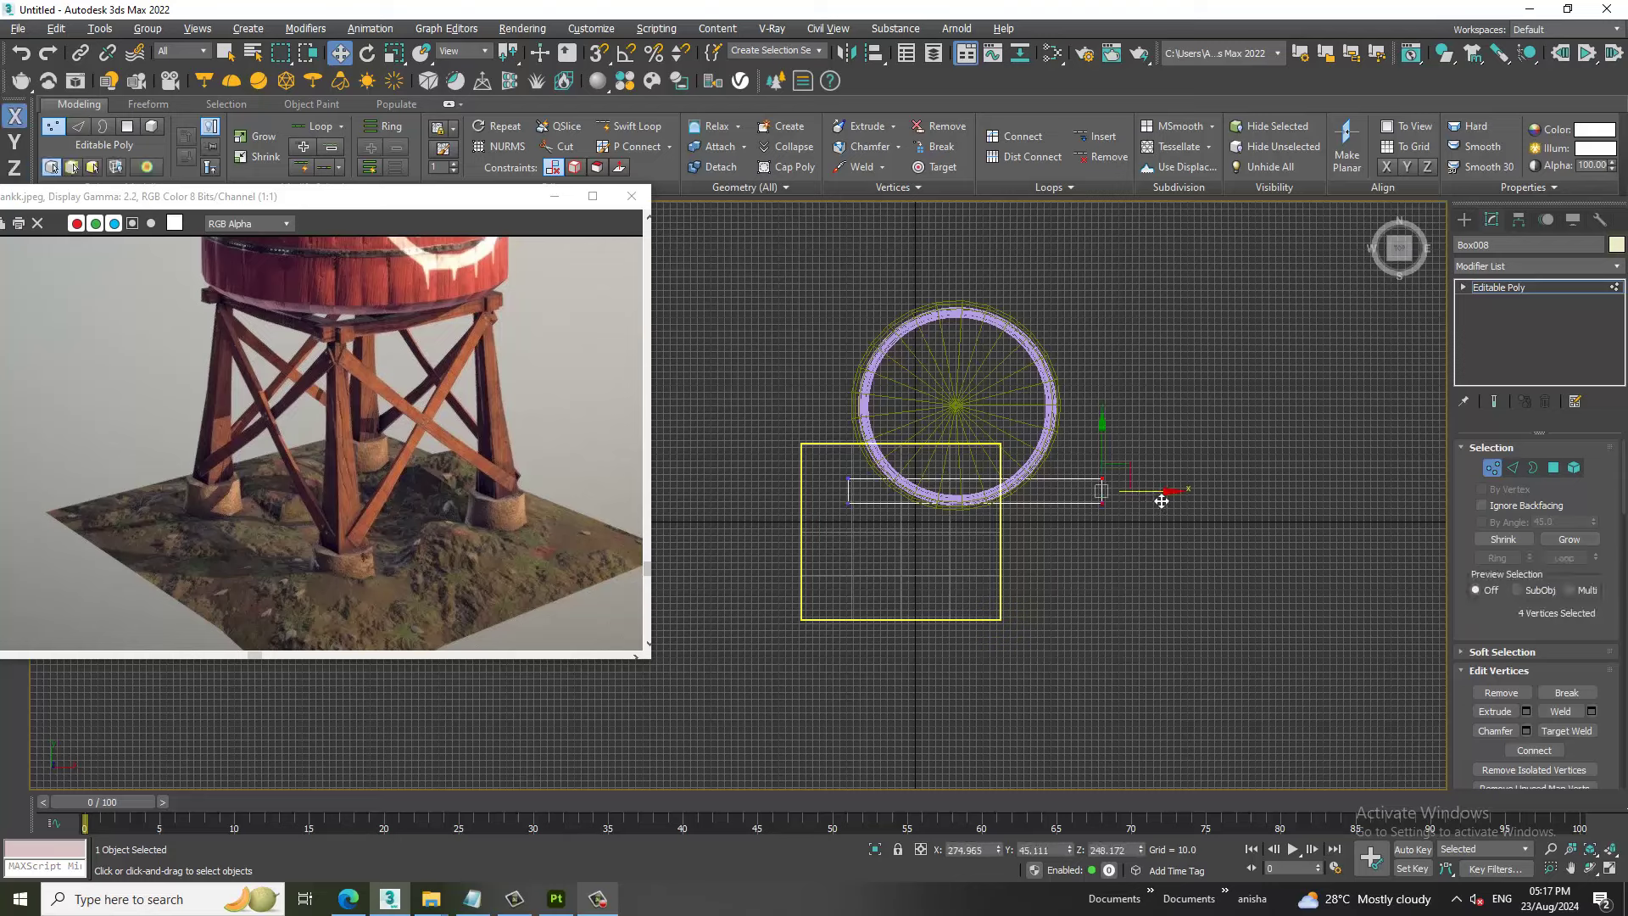
{"action": "left_click_drag", "start_coordinate": [1132, 505], "coordinate": [1074, 491]}
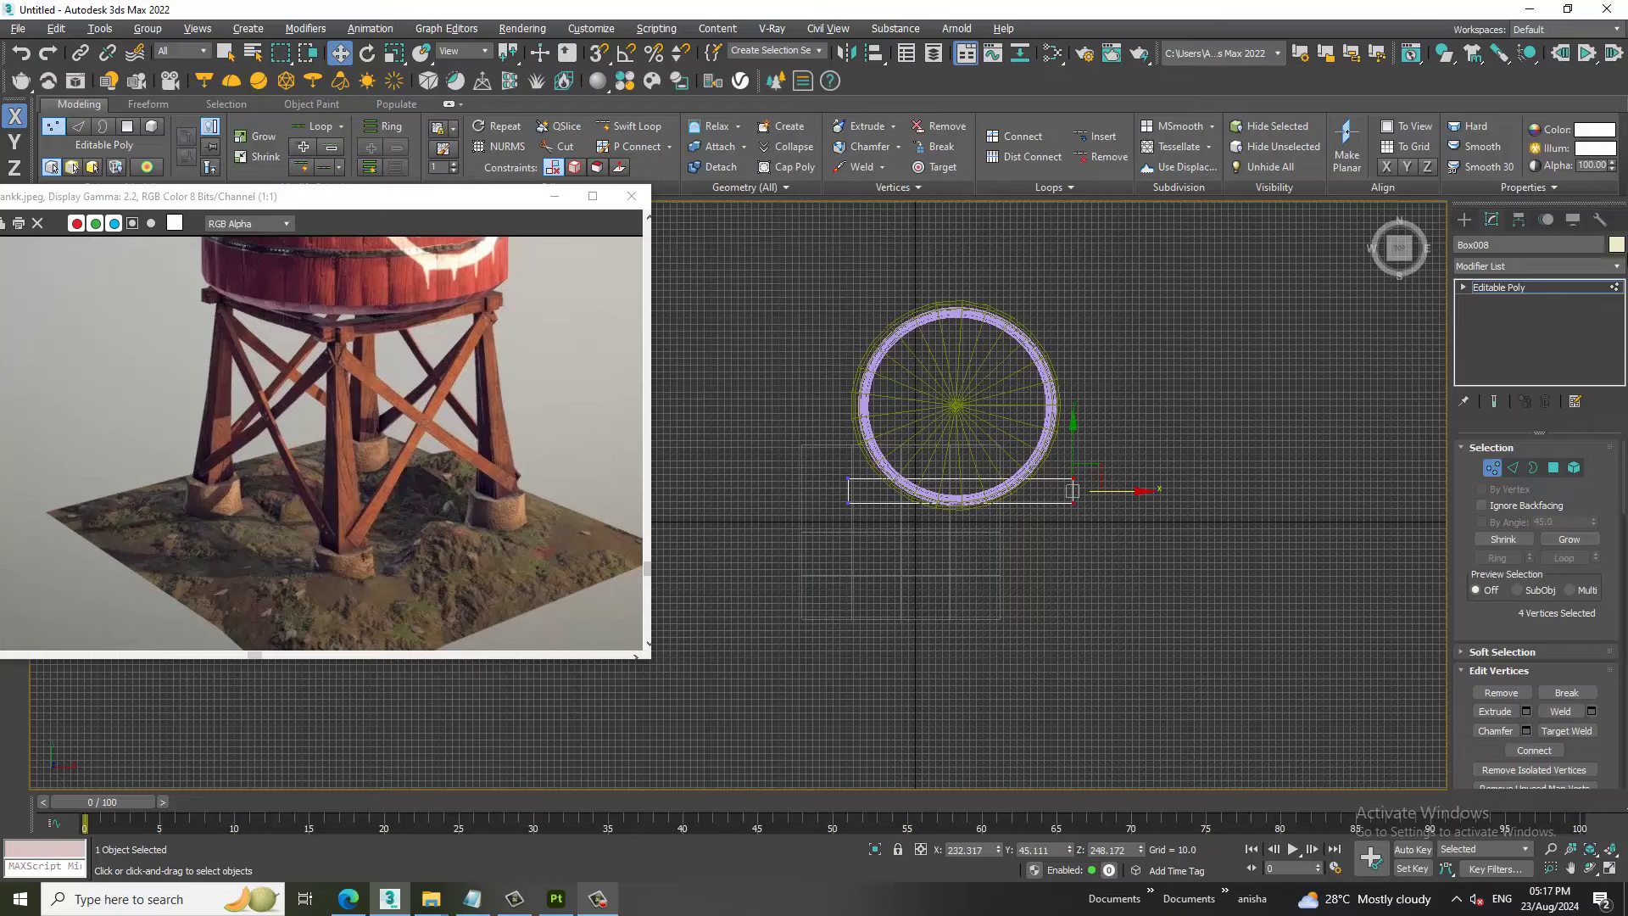
Move the whole beam up in Z and along Y against the tank's bottom edge.
{"action": "left_click", "coordinate": [1552, 289]}
{"action": "scroll", "coordinate": [1209, 635], "scroll_direction": "down", "scroll_amount": 1}
{"action": "key", "text": "p"}
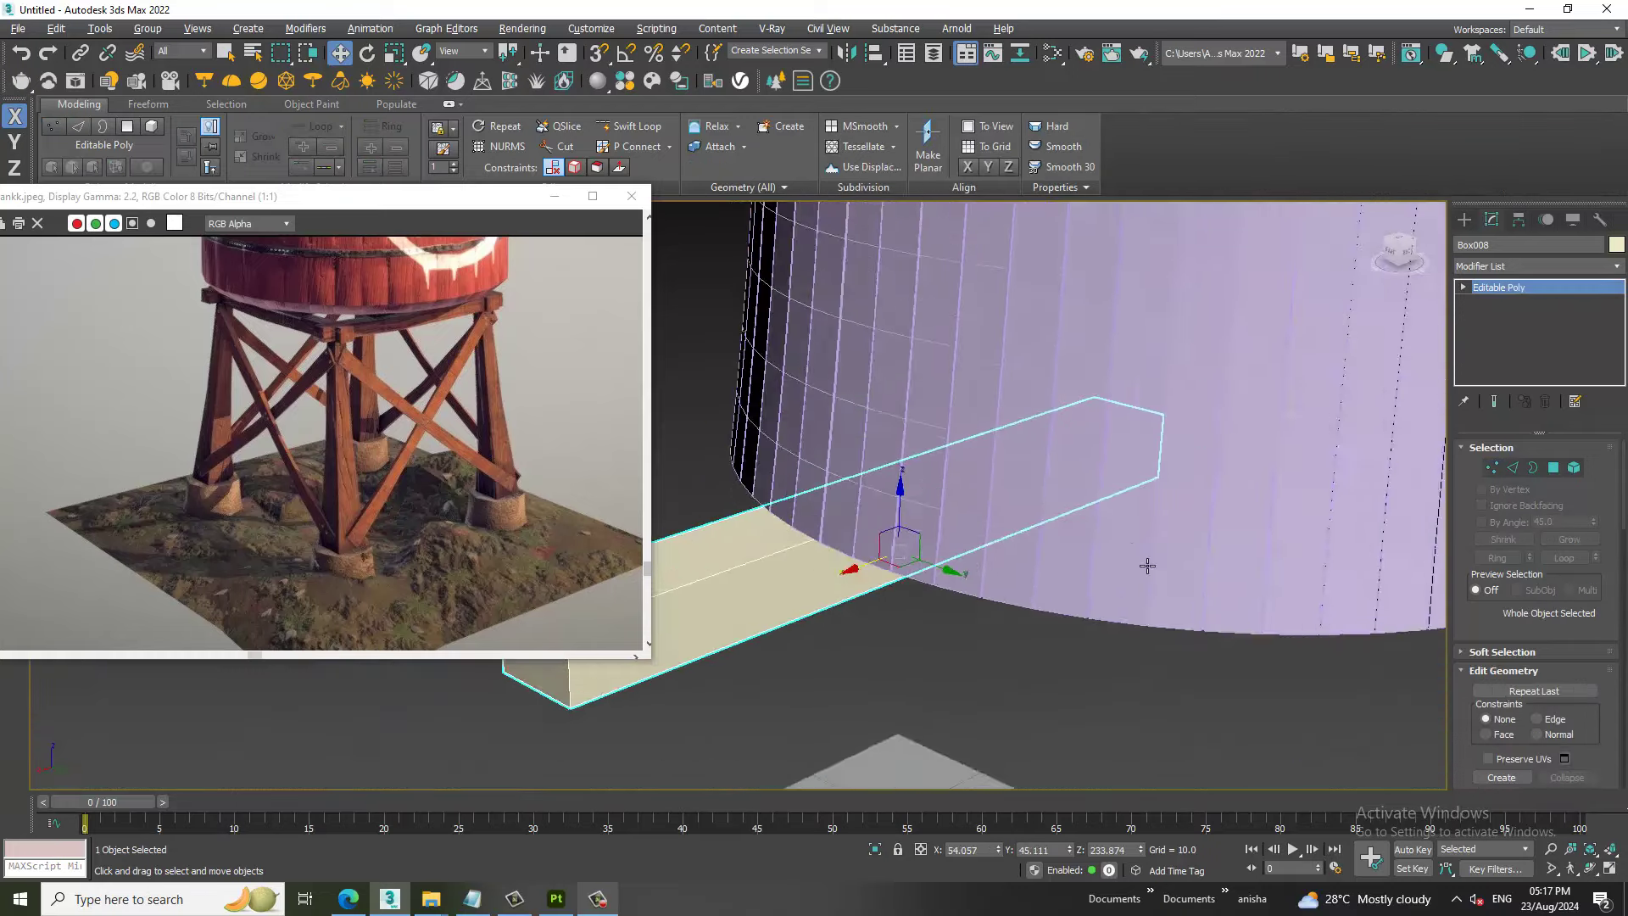
{"action": "scroll", "coordinate": [1147, 566], "scroll_direction": "down", "scroll_amount": 5}
{"action": "left_click_drag", "start_coordinate": [1049, 499], "coordinate": [1050, 459]}
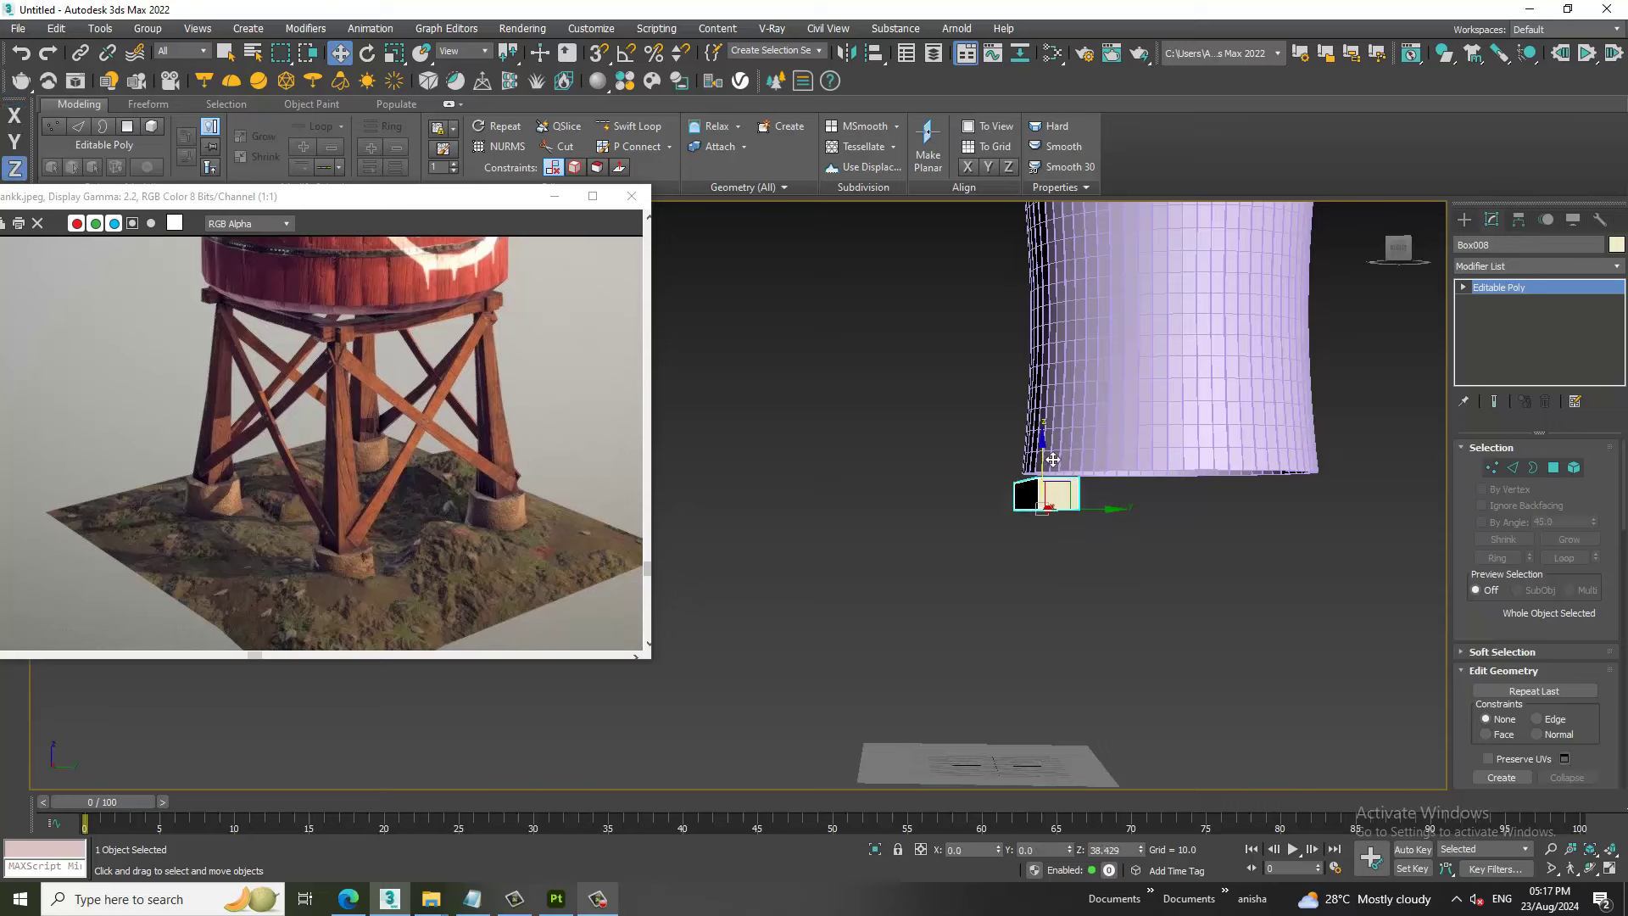
{"action": "middle_click_drag", "start_coordinate": [1050, 459], "coordinate": [1070, 516], "text": "alt"}
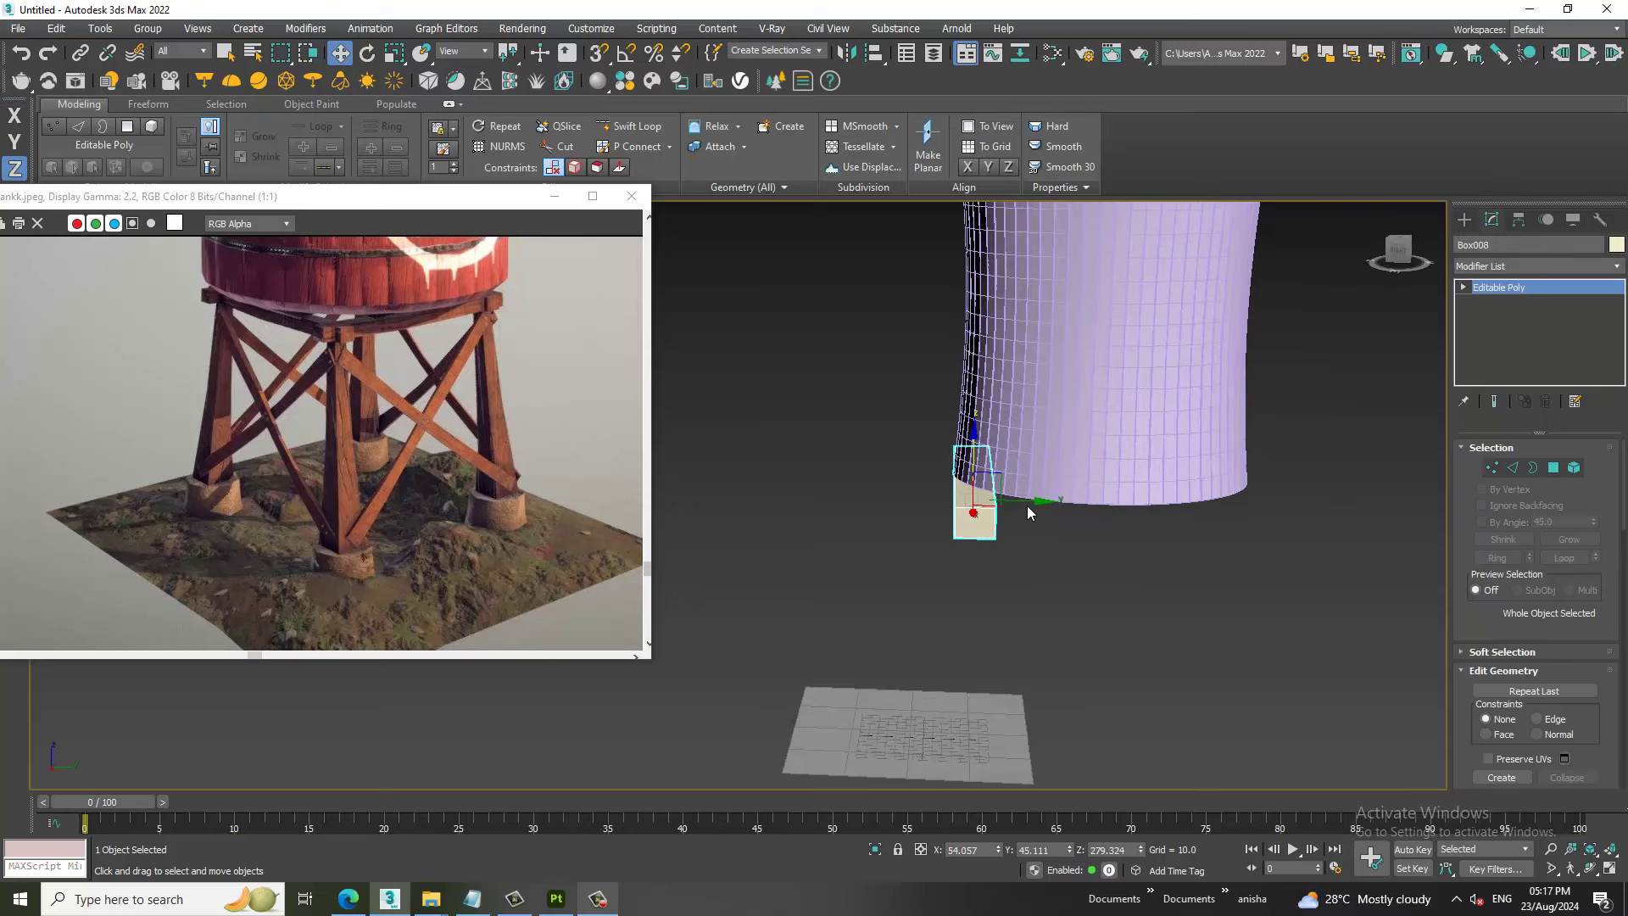
{"action": "left_click_drag", "start_coordinate": [1027, 505], "coordinate": [1014, 507]}
{"action": "mouse_move", "coordinate": [1014, 507]}
{"action": "middle_mouse_down", "text": "alt"}
{"action": "mouse_move", "coordinate": [1065, 531]}
{"action": "mouse_move", "coordinate": [987, 536]}
{"action": "mouse_move", "coordinate": [1000, 594]}
{"action": "middle_mouse_up", "text": "alt"}
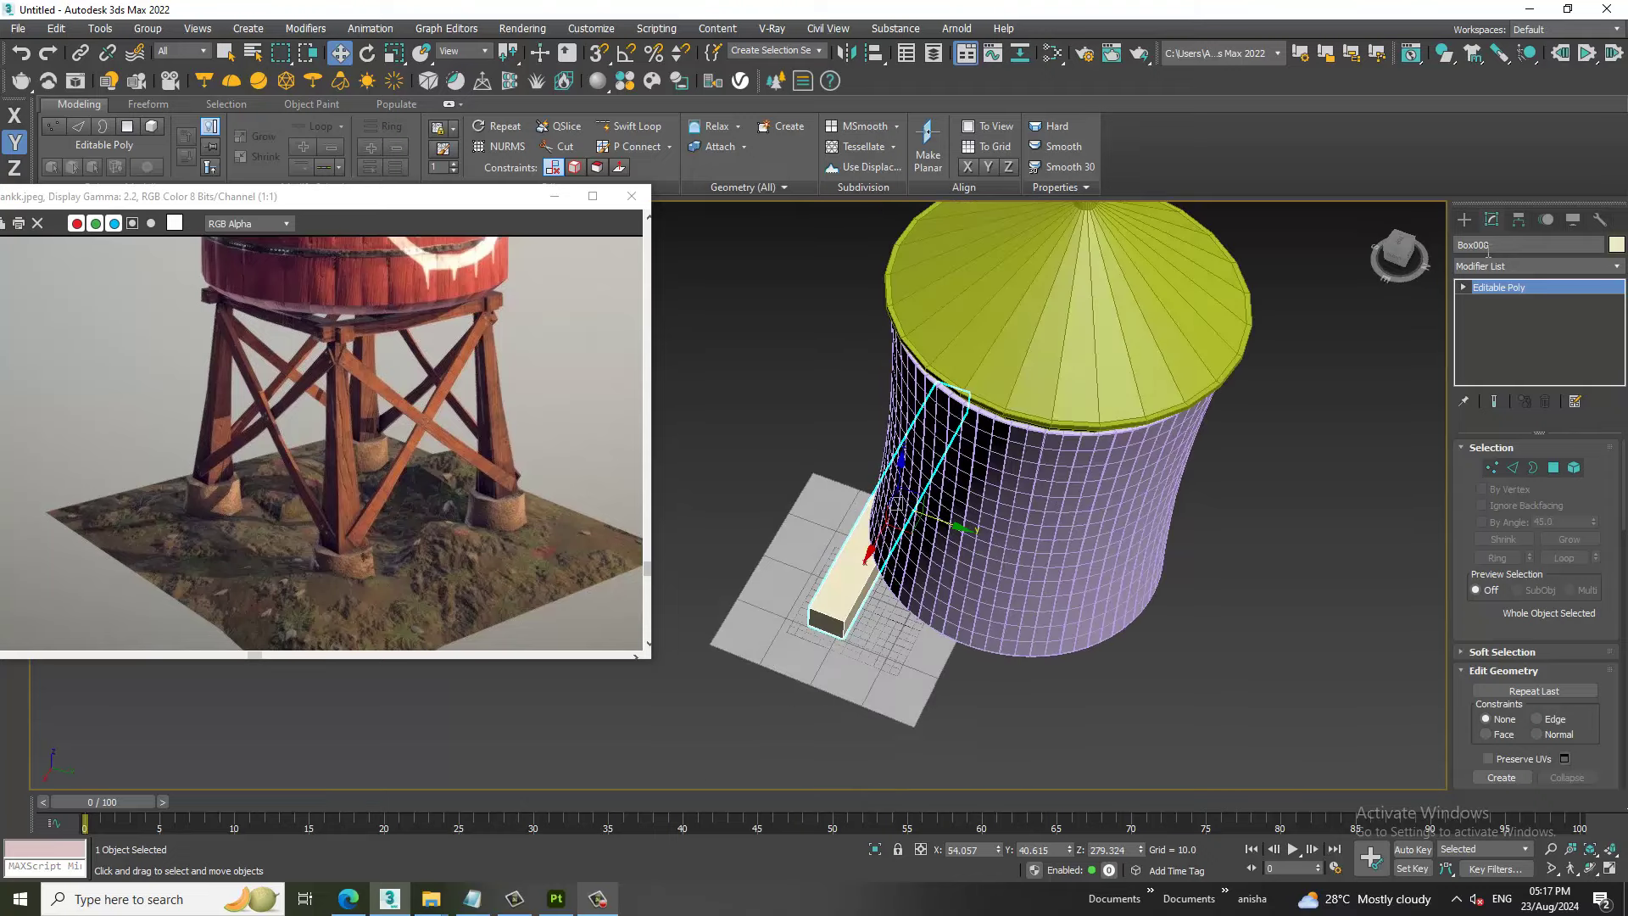
{"action": "left_click", "coordinate": [1464, 220]}
Isolate the ring object Box007, hiding everything else, in the Top view.
{"action": "left_click", "coordinate": [1495, 374]}
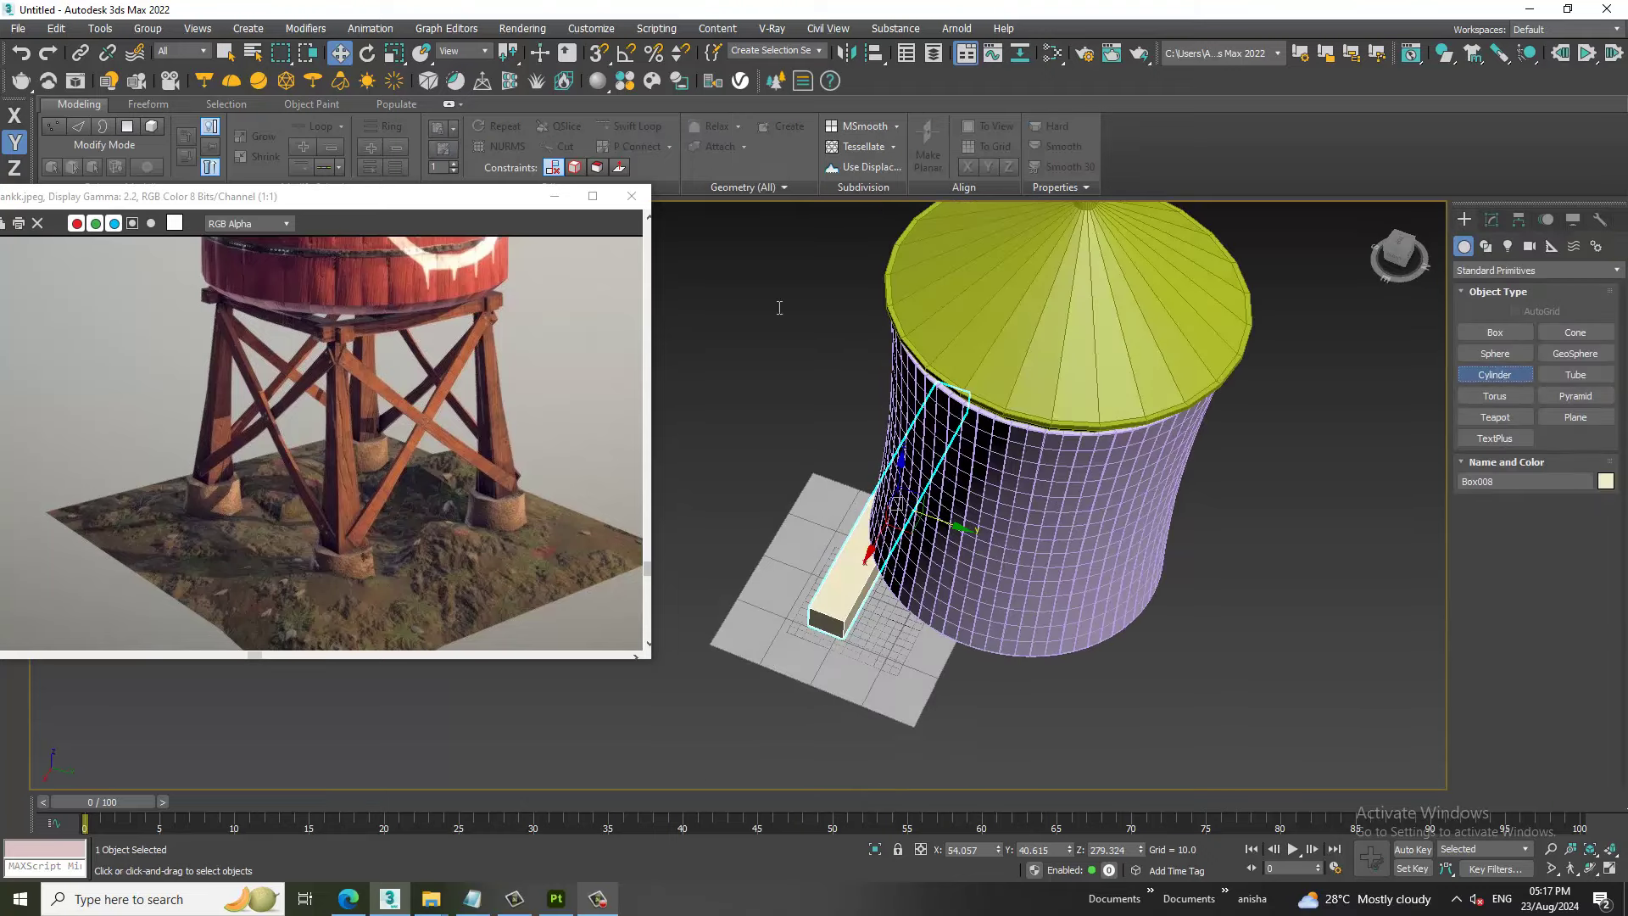
{"action": "key", "text": "alt+w"}
{"action": "key", "text": "alt+w"}
{"action": "scroll", "coordinate": [935, 385], "scroll_direction": "up", "scroll_amount": 5}
{"action": "scroll", "coordinate": [934, 385], "scroll_direction": "down", "scroll_amount": 5}
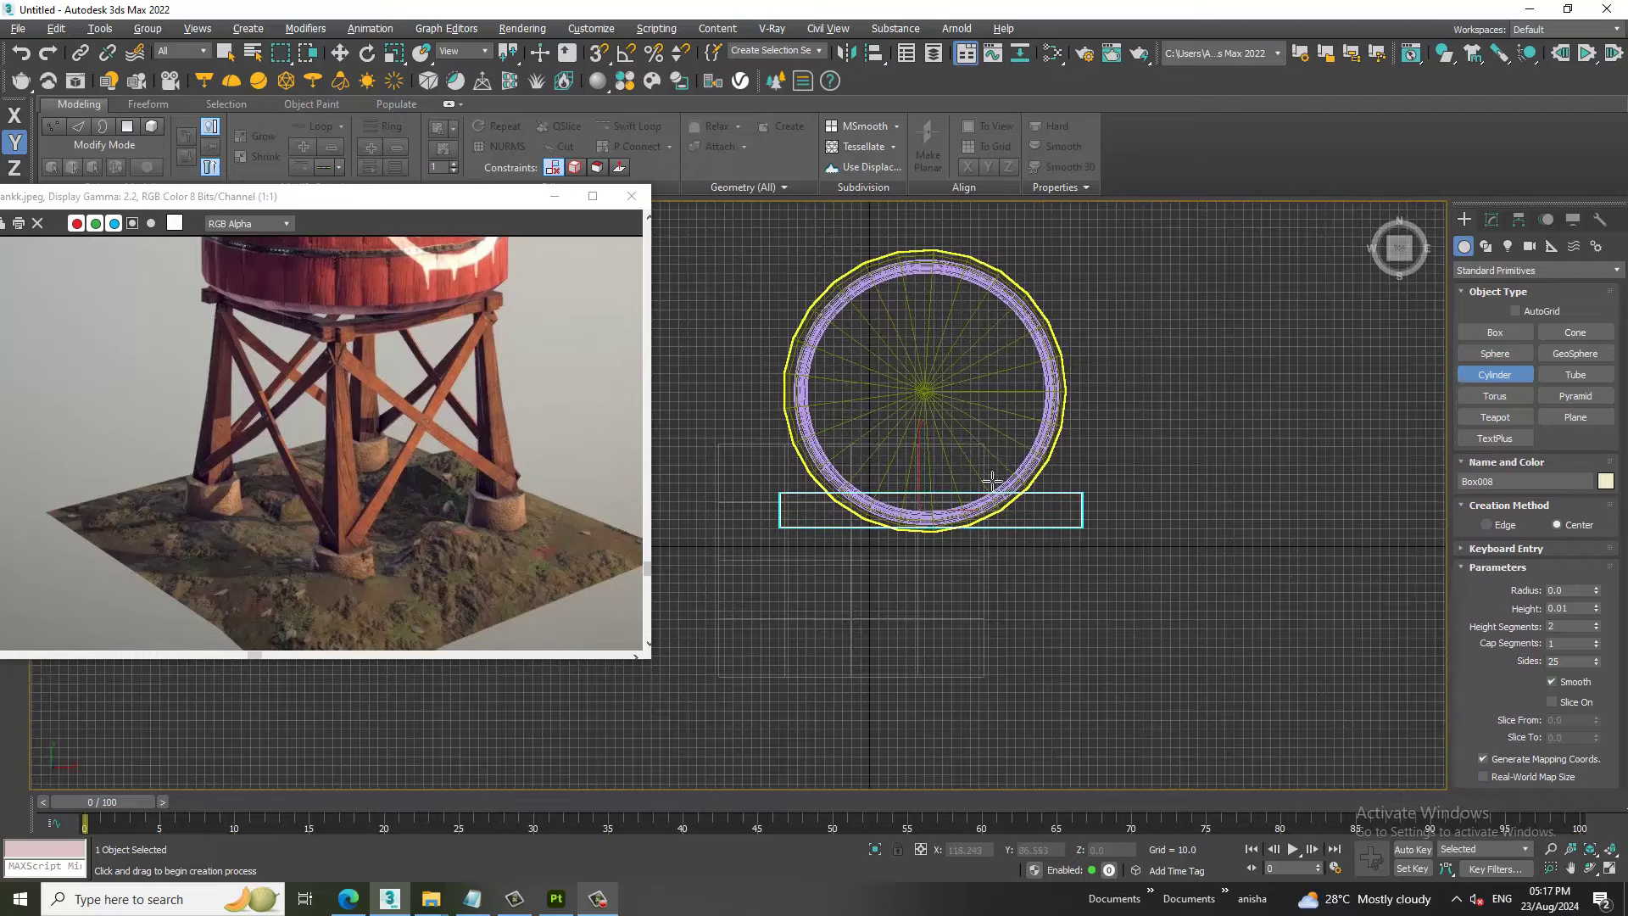
{"action": "key", "text": "w"}
{"action": "left_click", "coordinate": [1042, 325]}
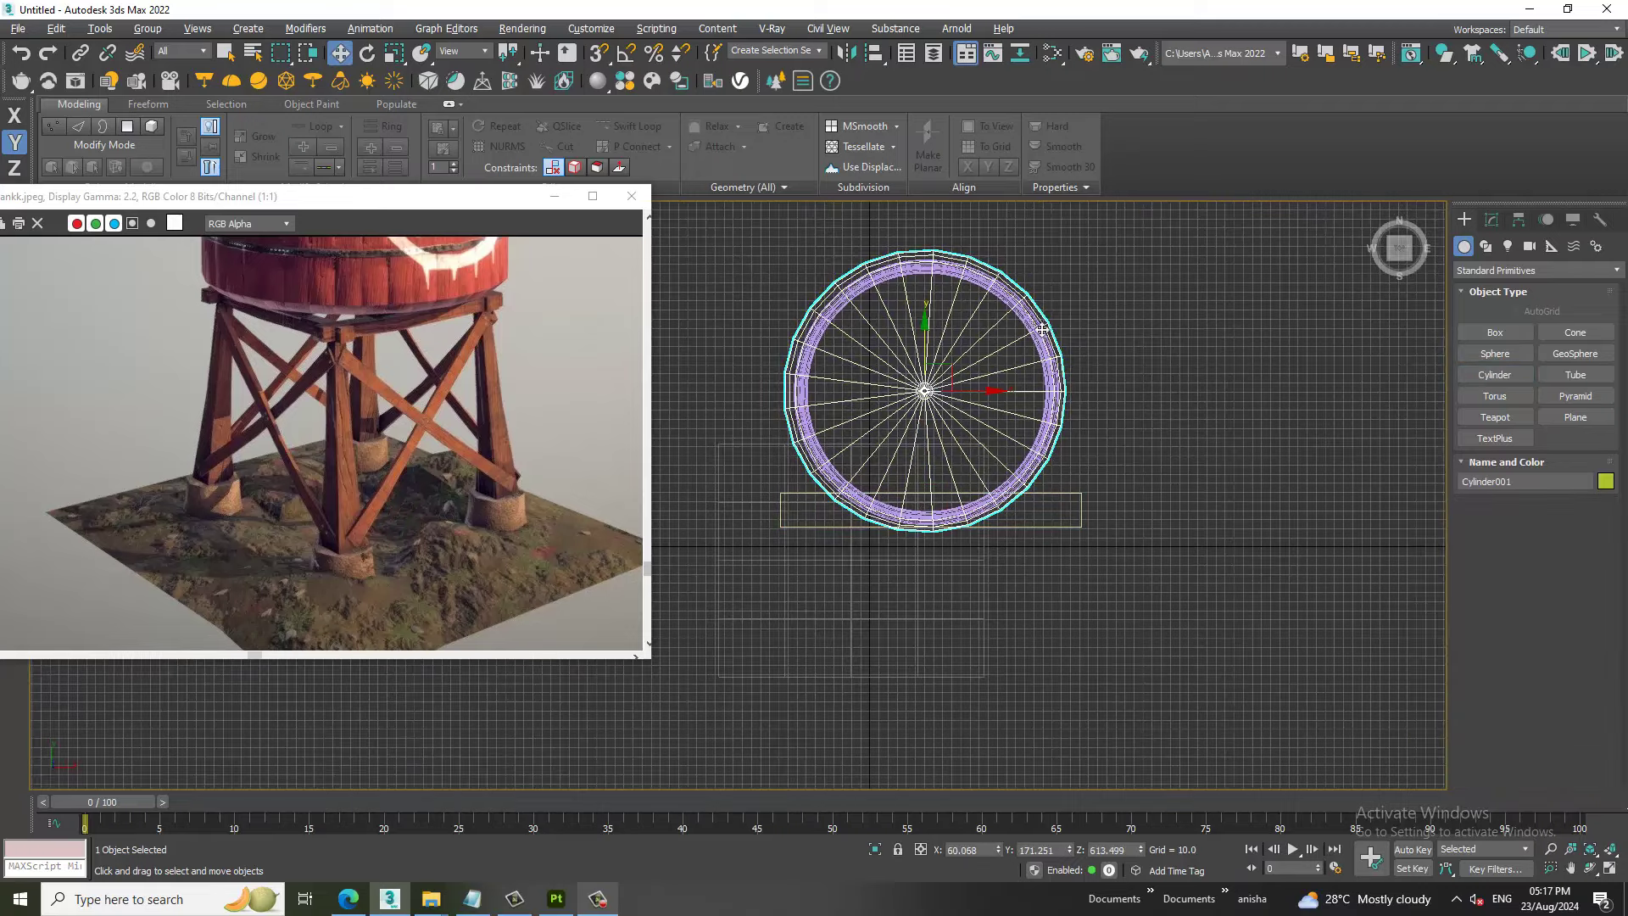
{"action": "left_click", "coordinate": [1025, 341]}
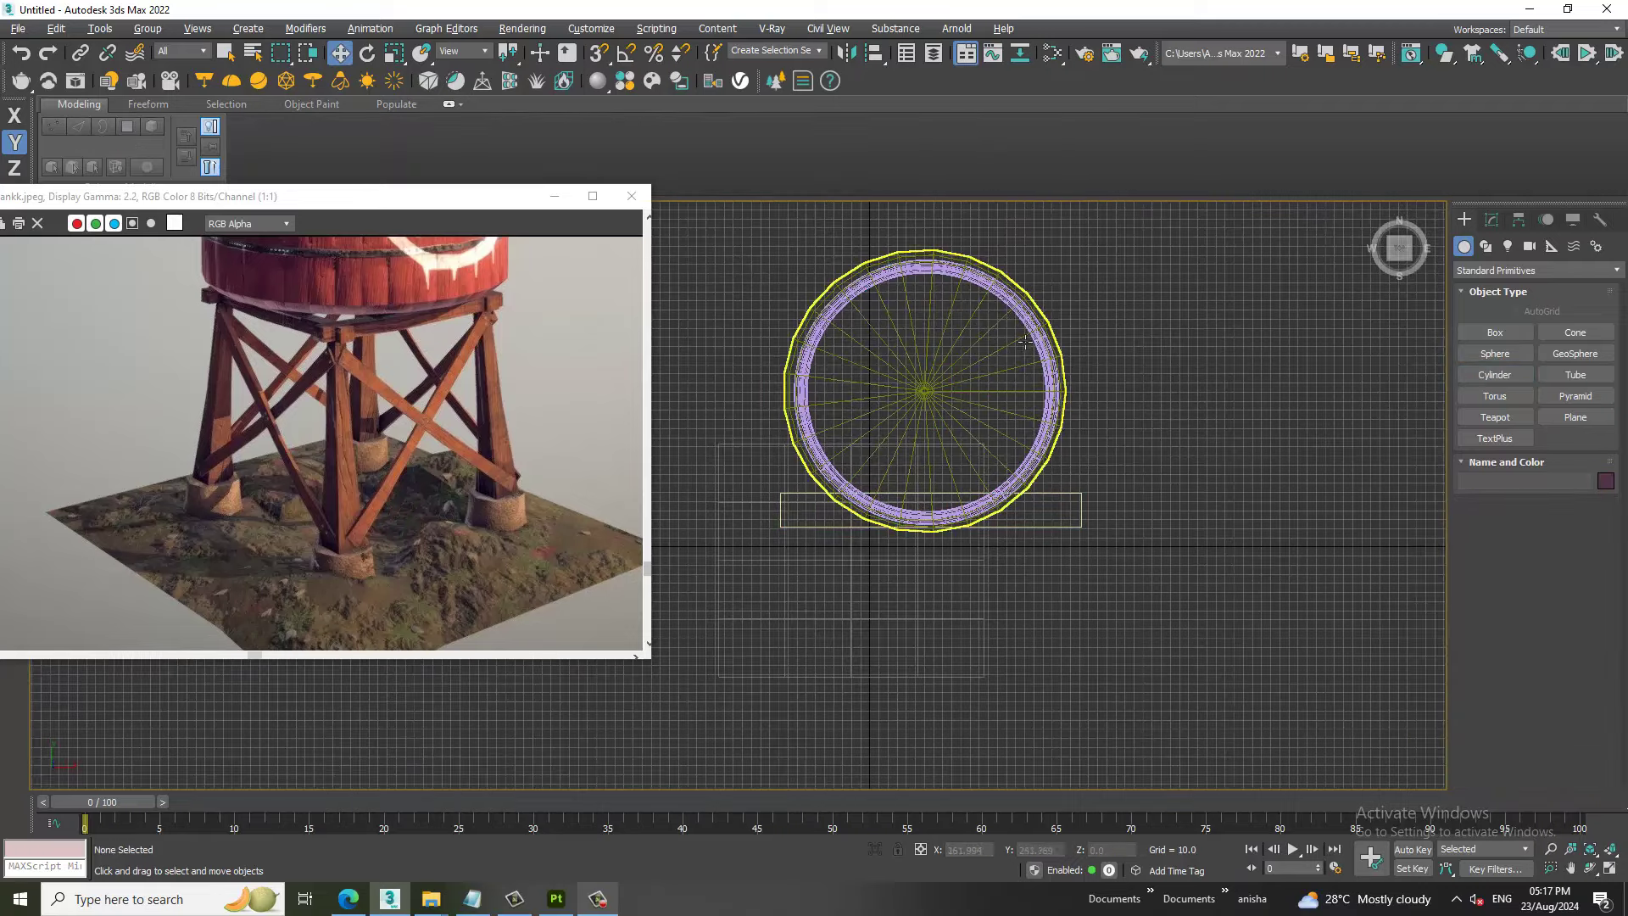
{"action": "left_click", "coordinate": [1030, 329]}
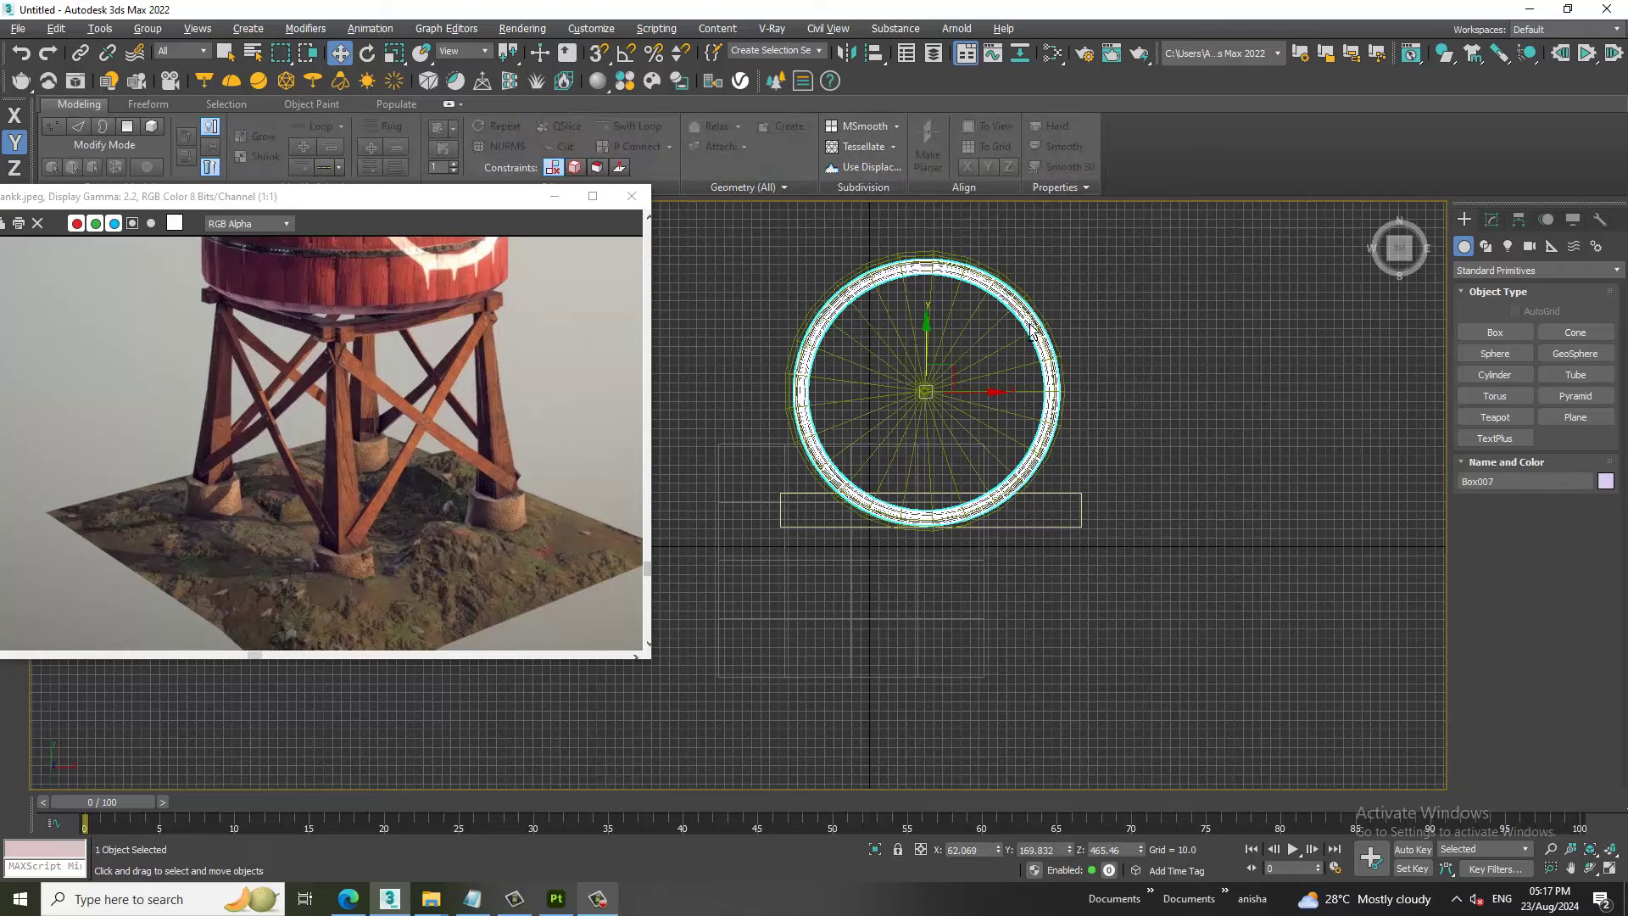
{"action": "key", "text": "alt+q"}
Draw a flat cylinder disc from the ring centre, lift it to the tank bottom, and widen its radius.
{"action": "left_click", "coordinate": [1494, 379]}
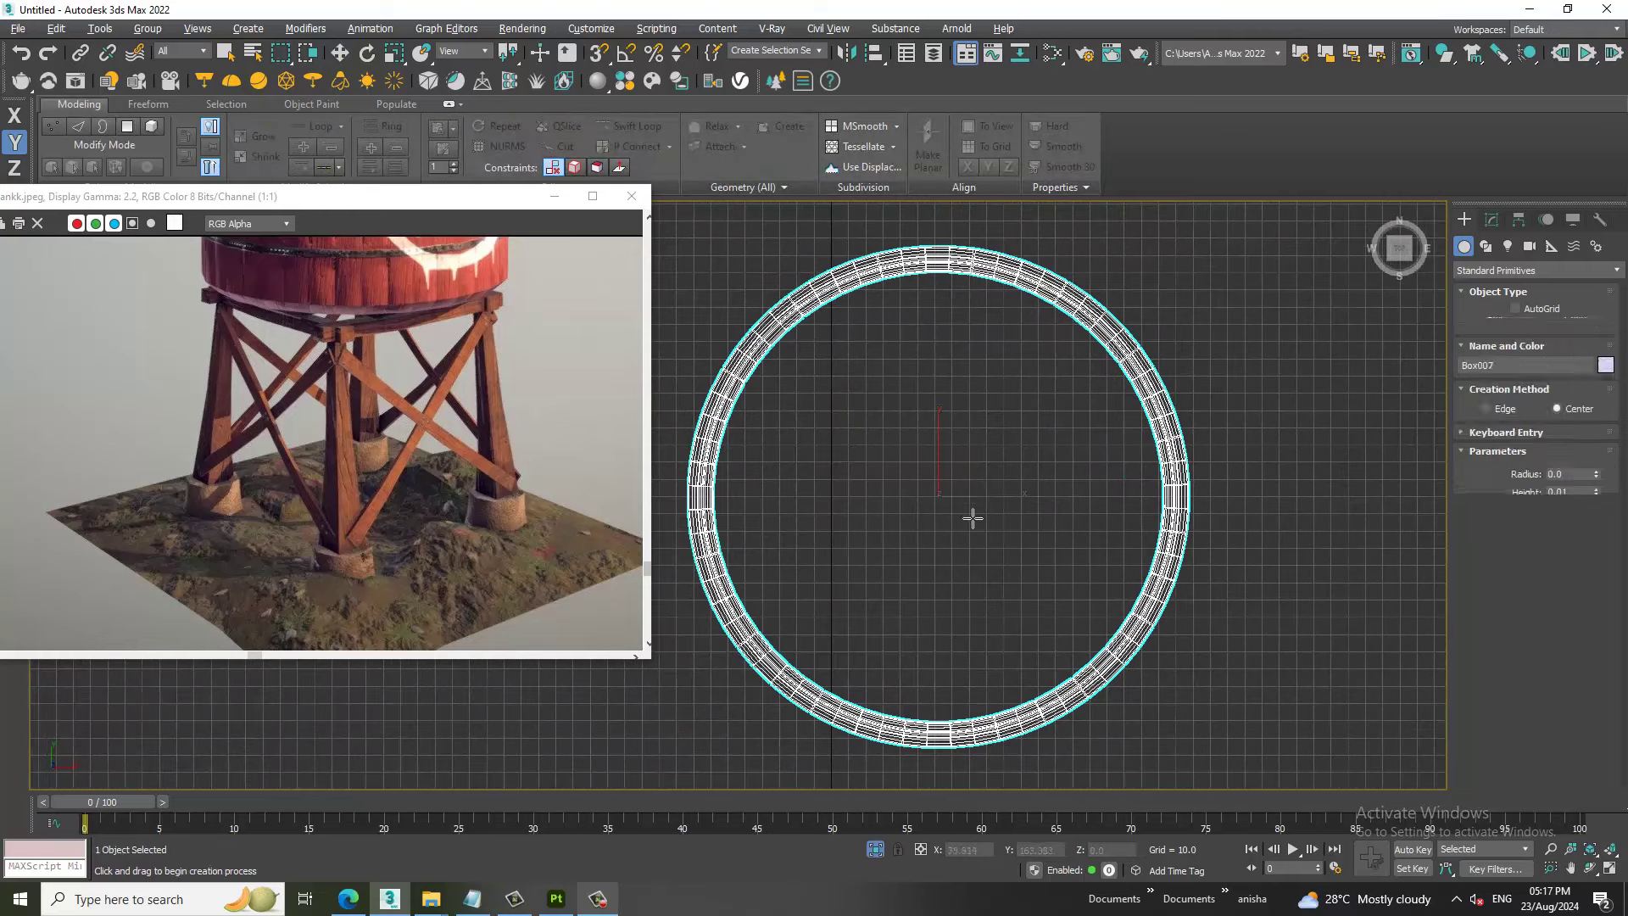
{"action": "left_click_drag", "start_coordinate": [939, 496], "coordinate": [1125, 661]}
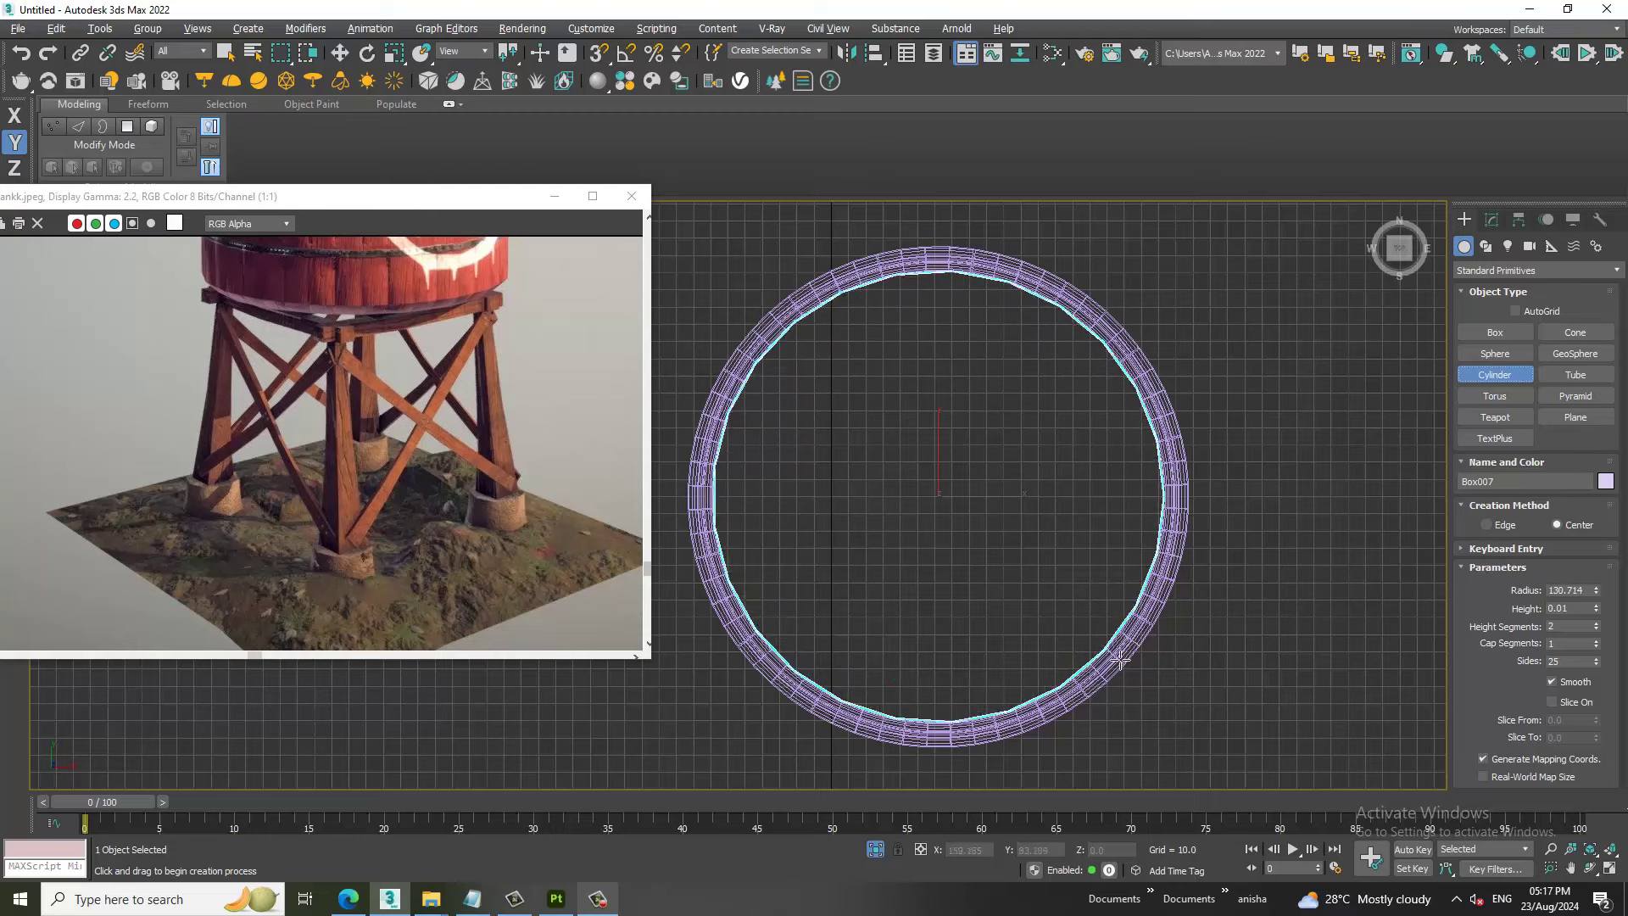
{"action": "left_click", "coordinate": [1125, 657]}
{"action": "key", "text": "w"}
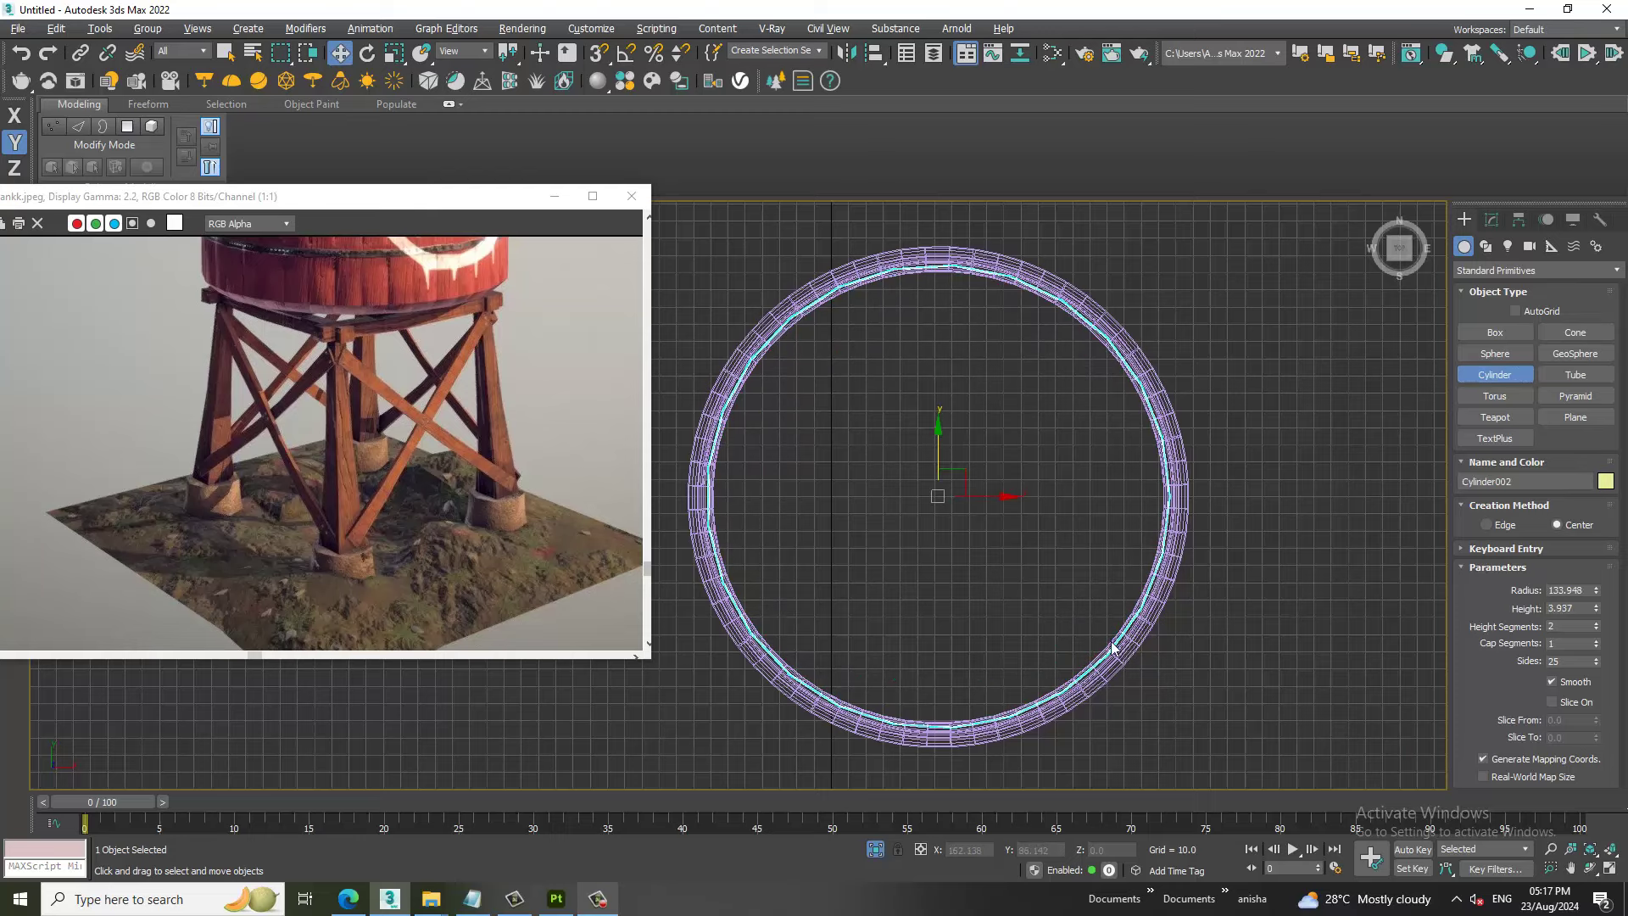
{"action": "key", "text": "alt+w"}
{"action": "scroll", "coordinate": [1099, 524], "scroll_direction": "down", "scroll_amount": 3}
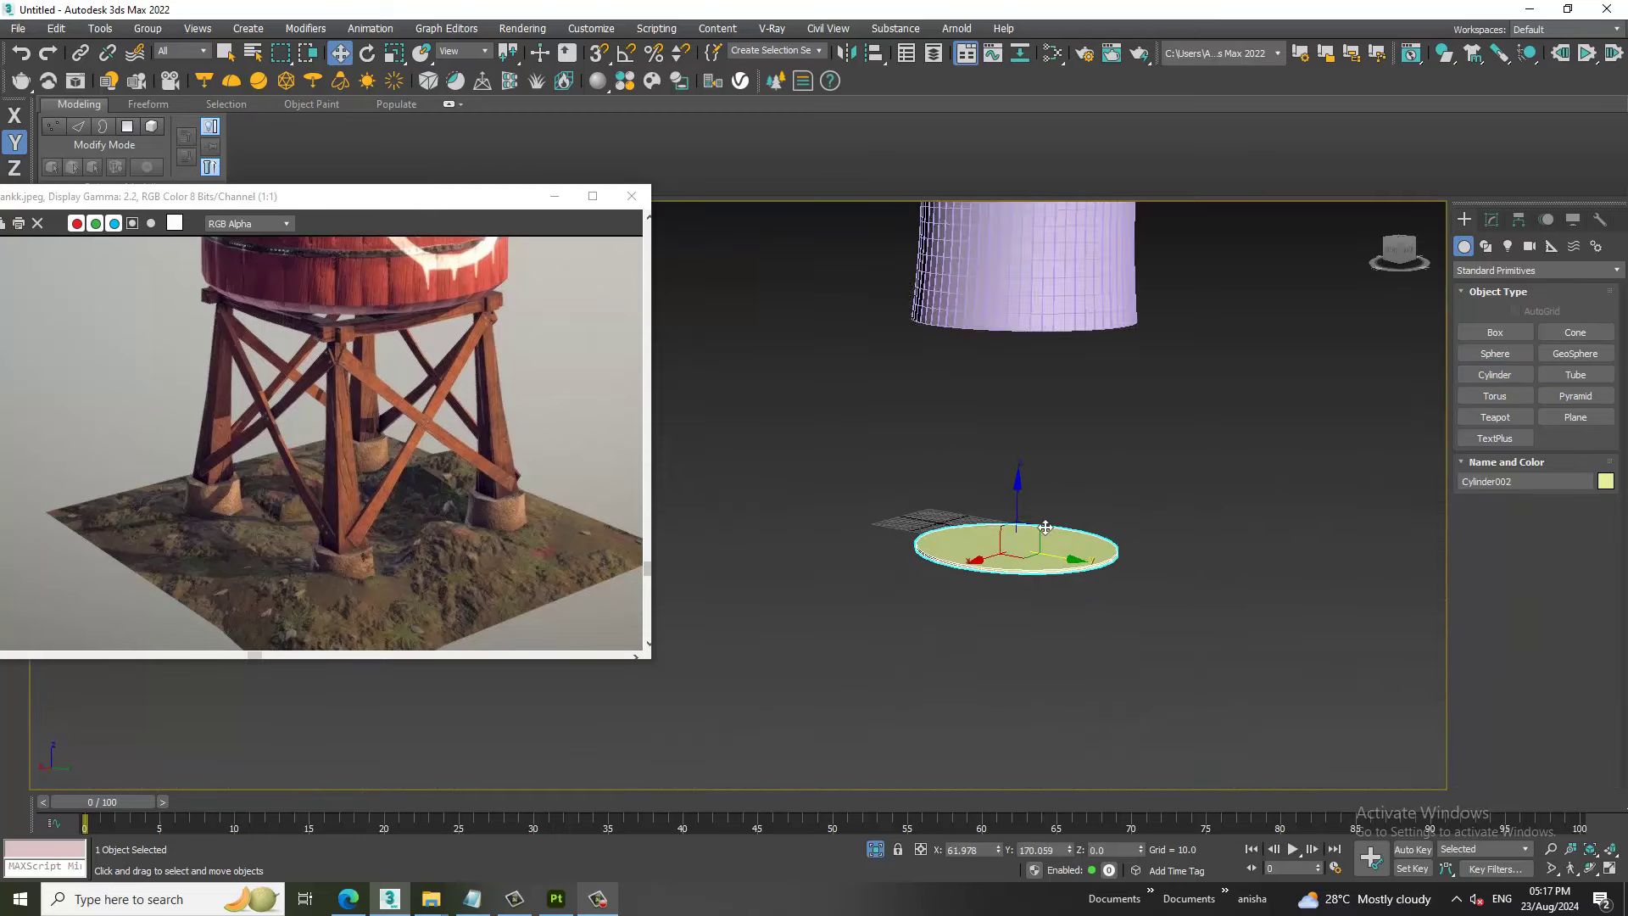
{"action": "middle_click_drag", "start_coordinate": [1025, 479], "coordinate": [1017, 530]}
{"action": "left_click_drag", "start_coordinate": [1018, 530], "coordinate": [1009, 320]}
{"action": "scroll", "coordinate": [1018, 339], "scroll_direction": "up", "scroll_amount": 4}
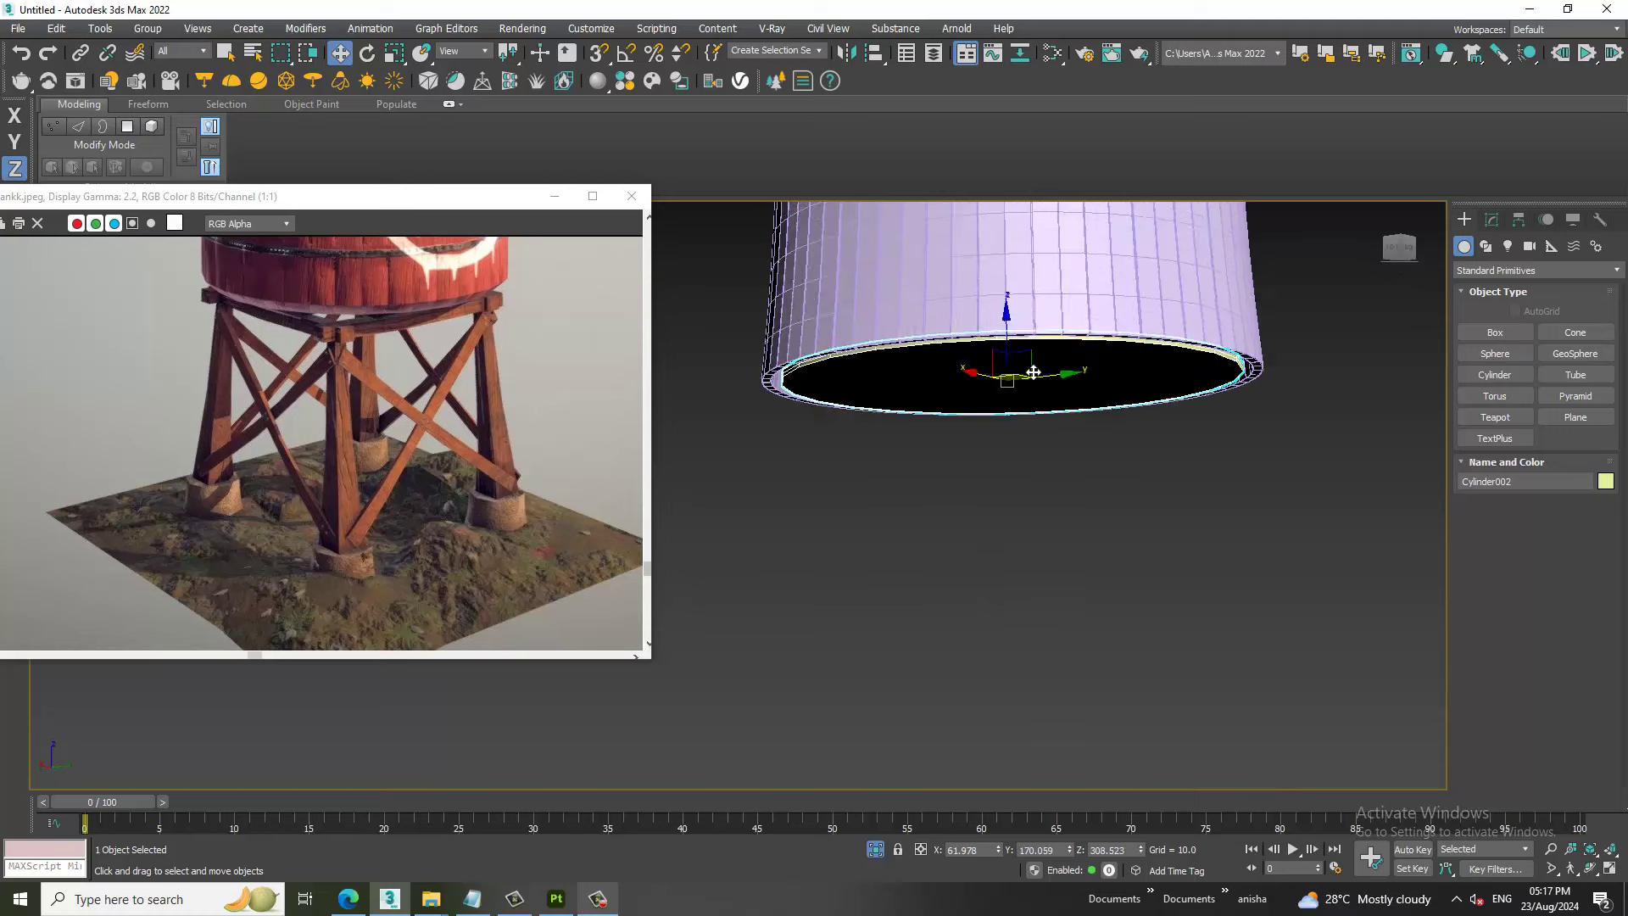
{"action": "left_click", "coordinate": [1491, 220]}
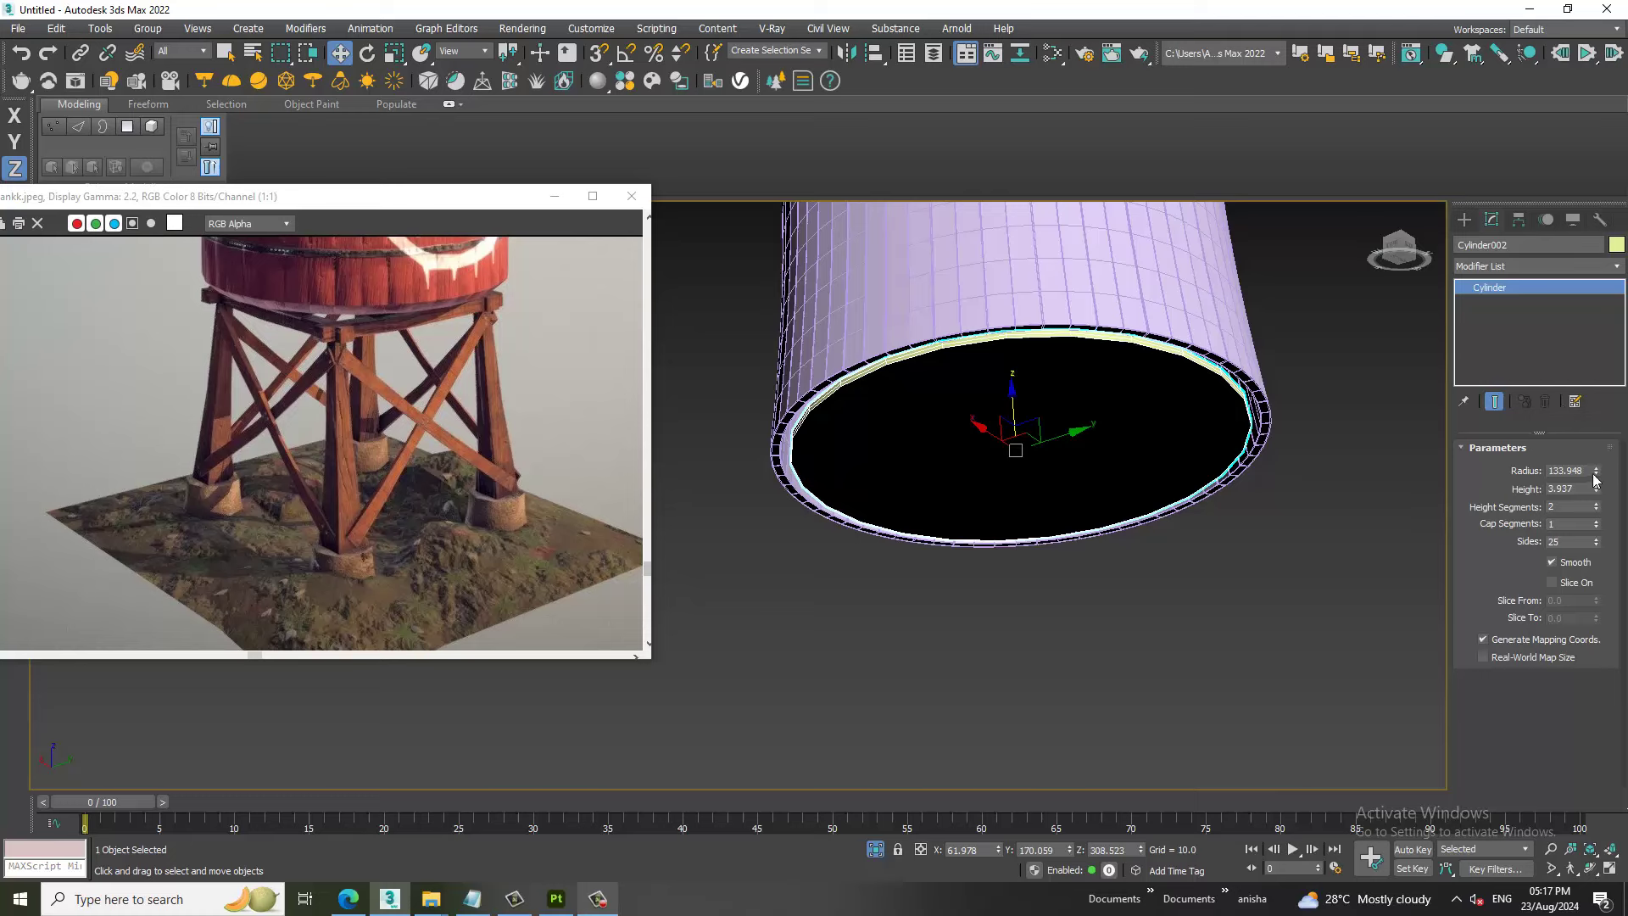
{"action": "left_click_drag", "start_coordinate": [1595, 472], "coordinate": [1598, 476]}
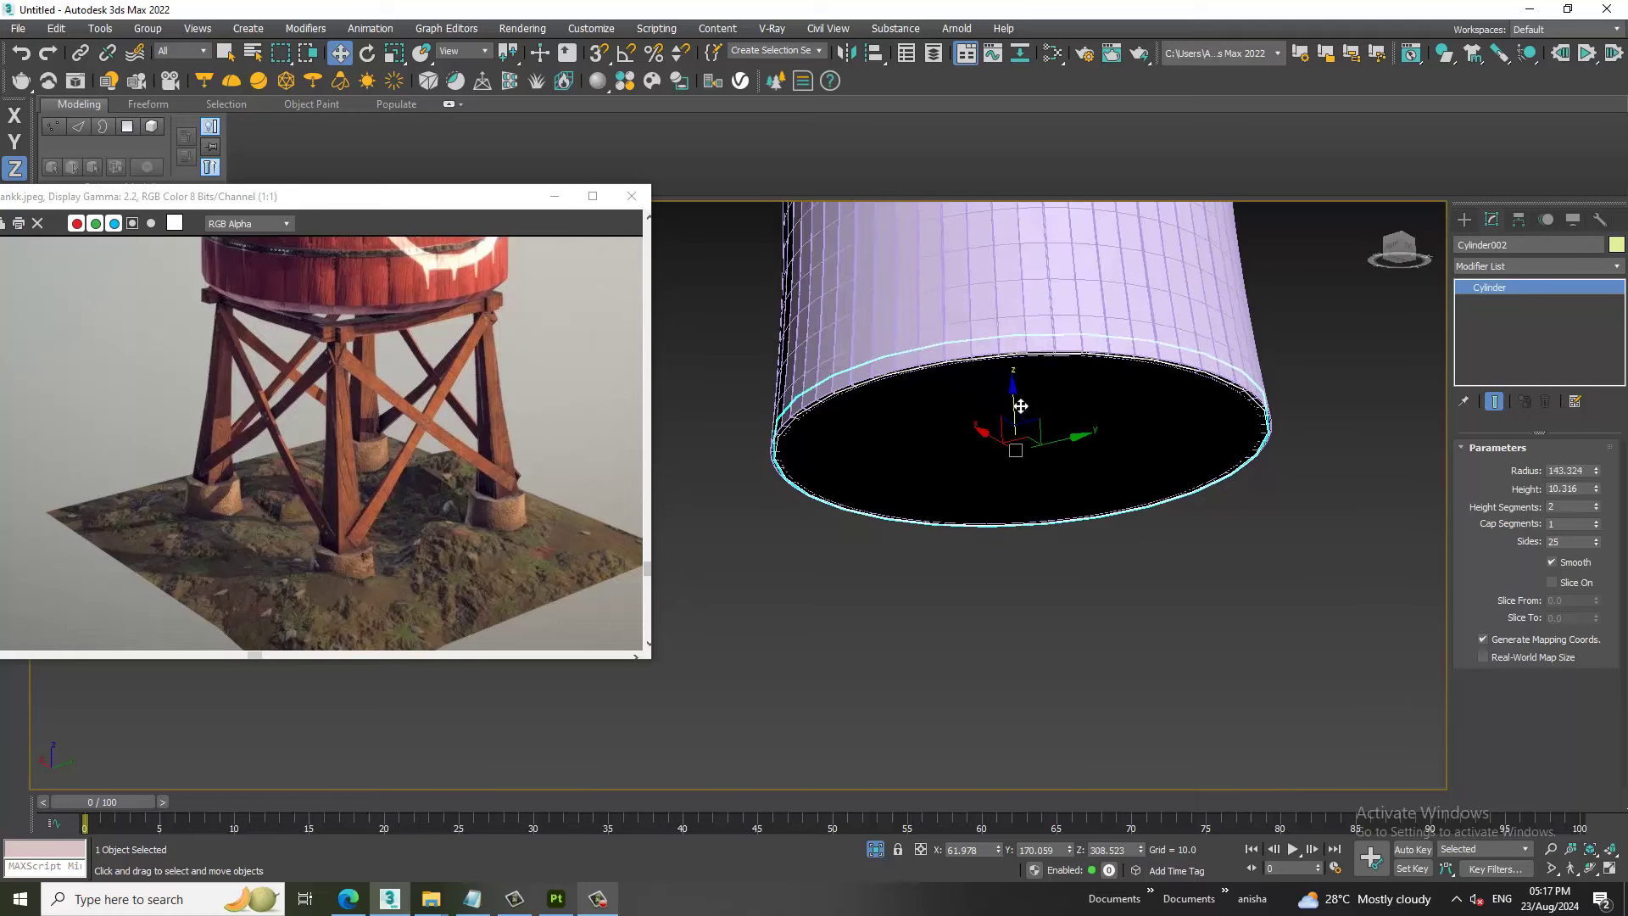
Convert the disc to an editable poly and scale its bottom face to 90% for a bevelled rim.
{"action": "right_click", "coordinate": [979, 415]}
{"action": "mouse_move", "coordinate": [1050, 598]}
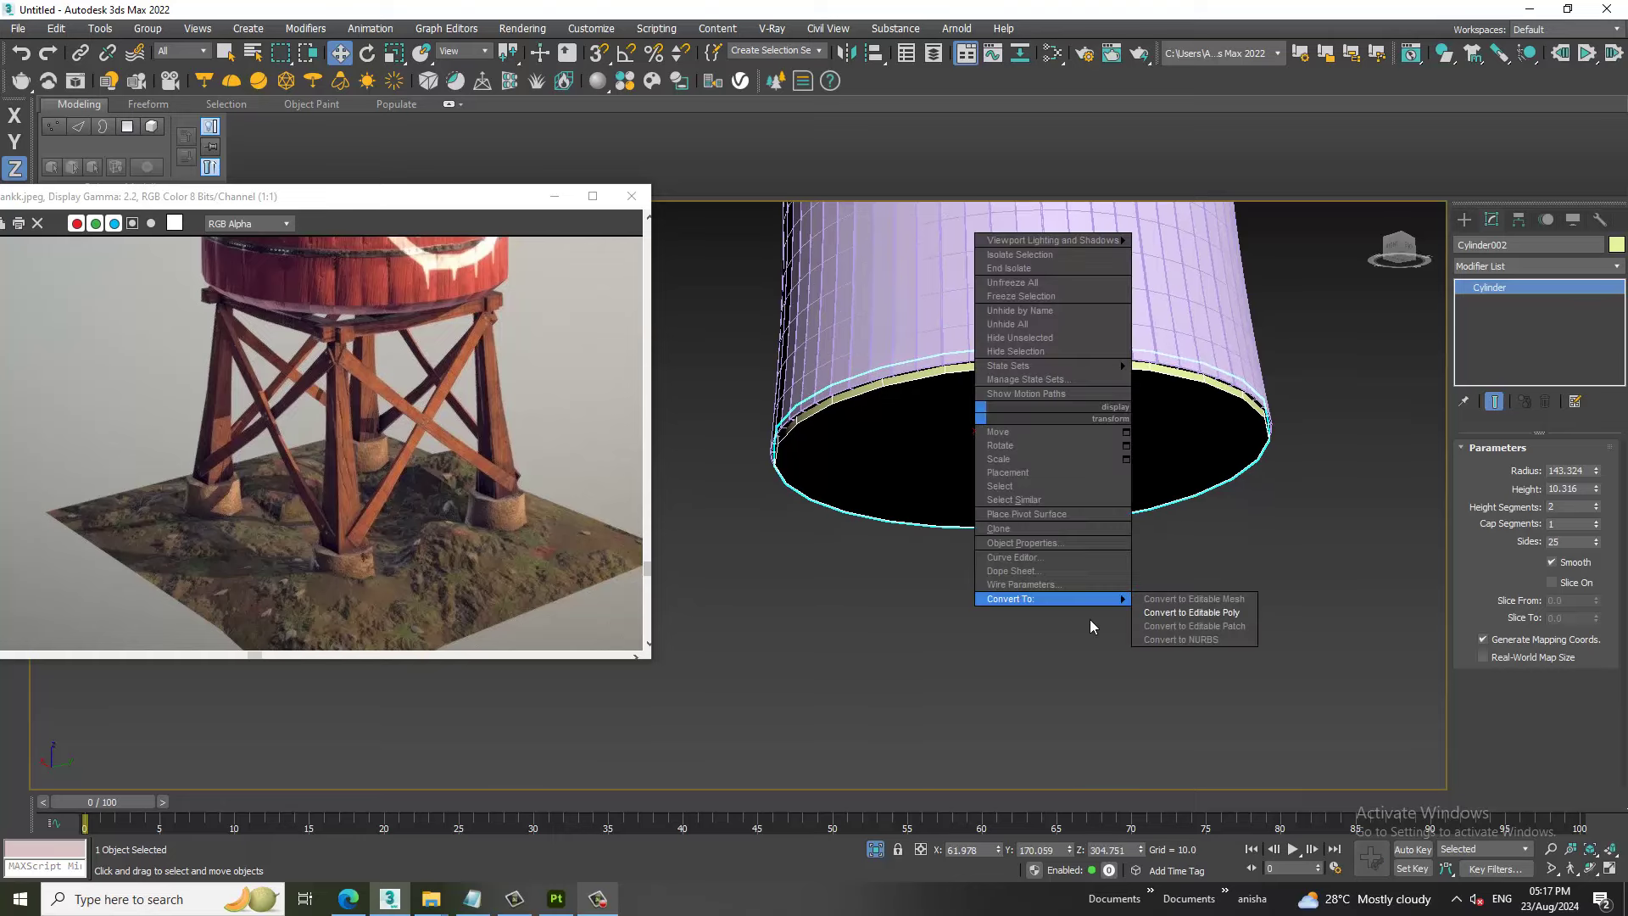
{"action": "left_click", "coordinate": [1237, 614]}
{"action": "key", "text": "4"}
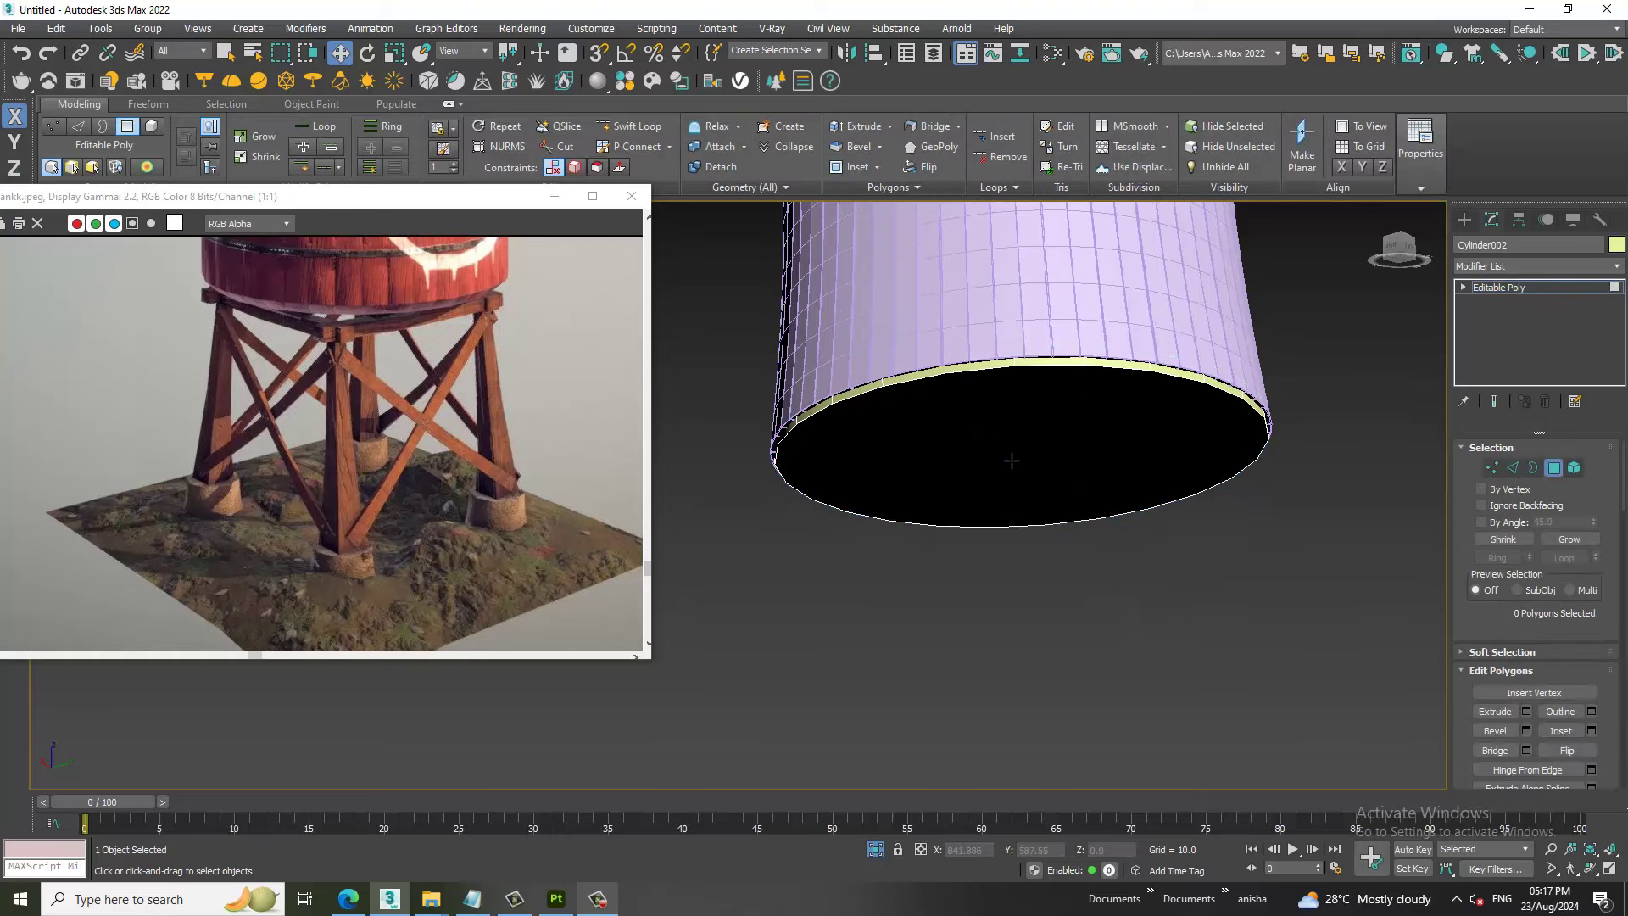
{"action": "left_click", "coordinate": [1012, 461]}
{"action": "key", "text": "r"}
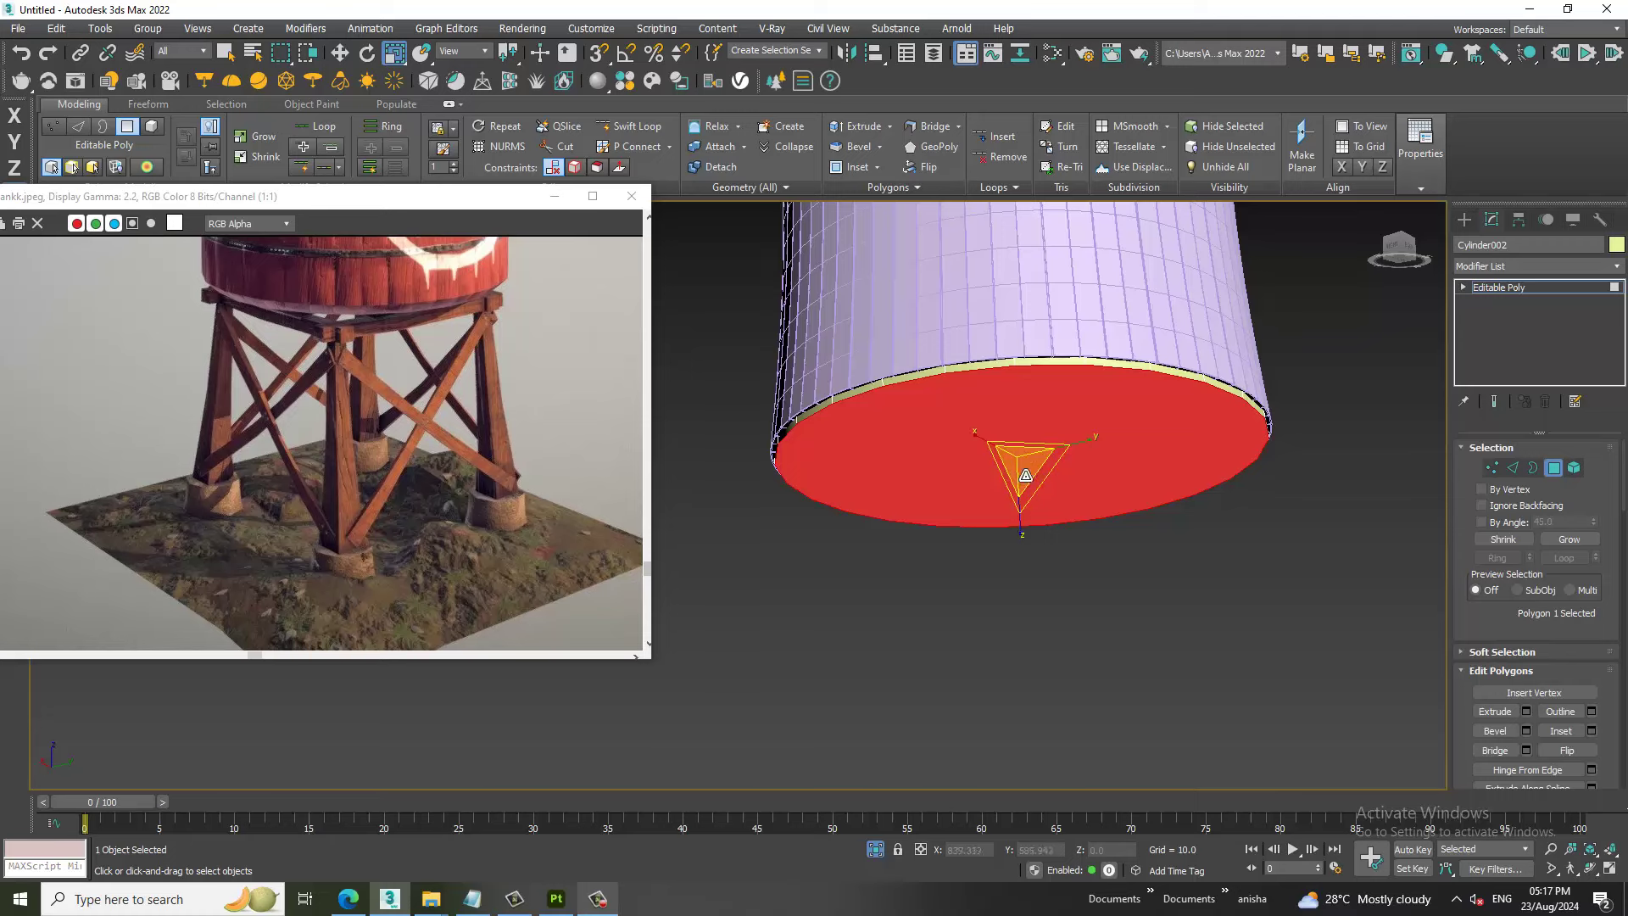
{"action": "left_click_drag", "start_coordinate": [1043, 471], "coordinate": [1039, 485]}
{"action": "key", "text": "w"}
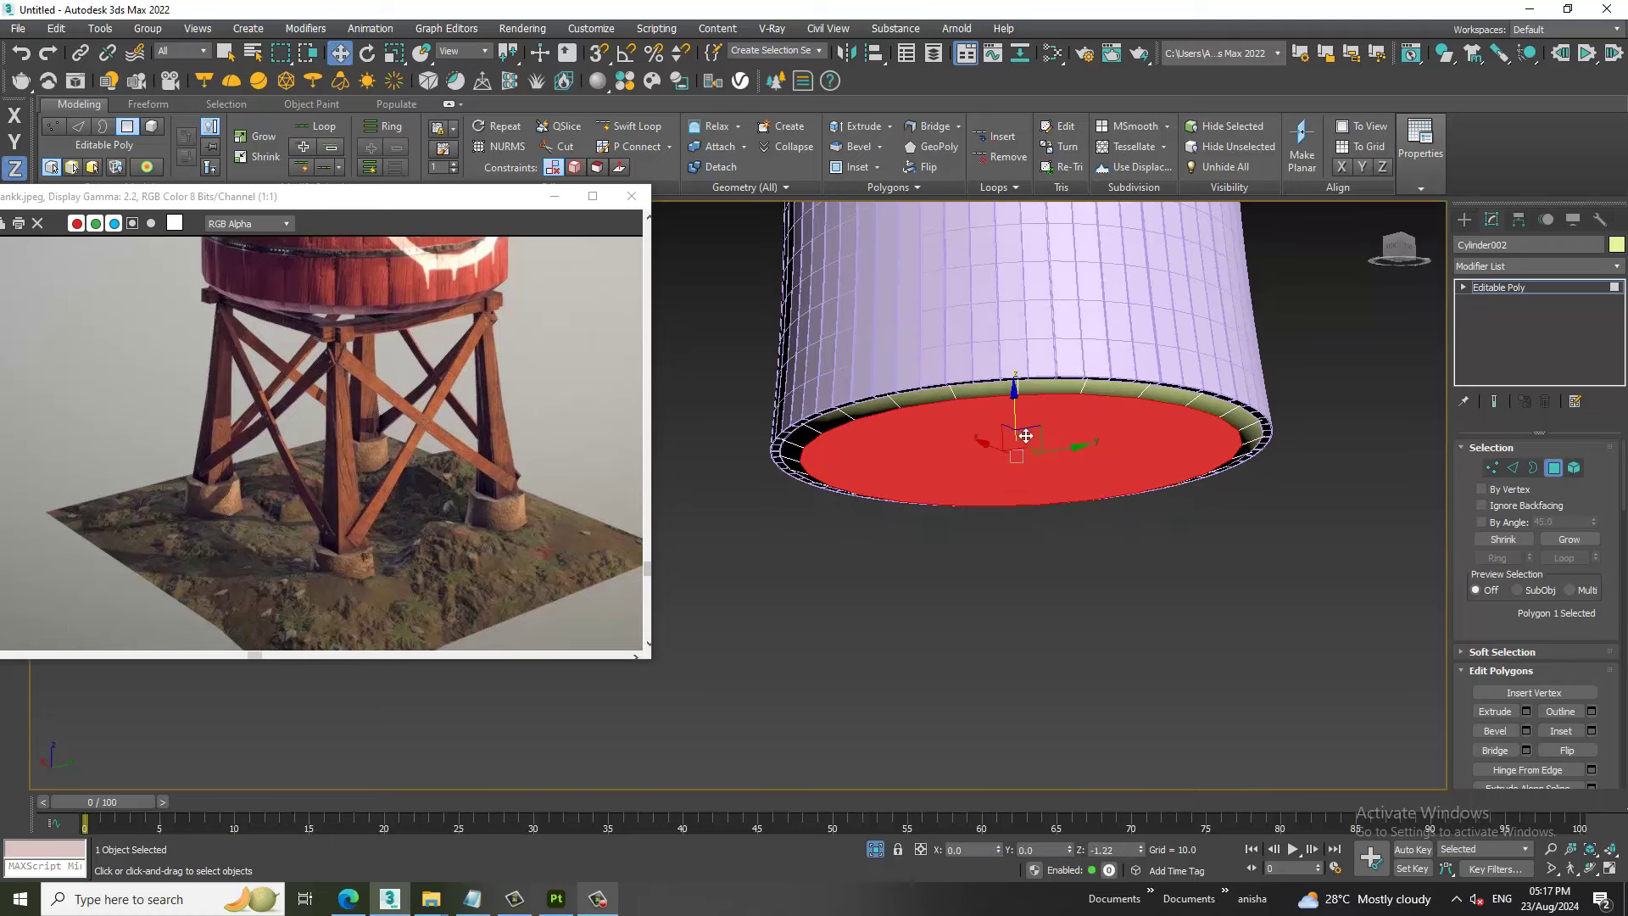
{"action": "middle_click_drag", "start_coordinate": [1029, 439], "coordinate": [1043, 500], "text": "alt"}
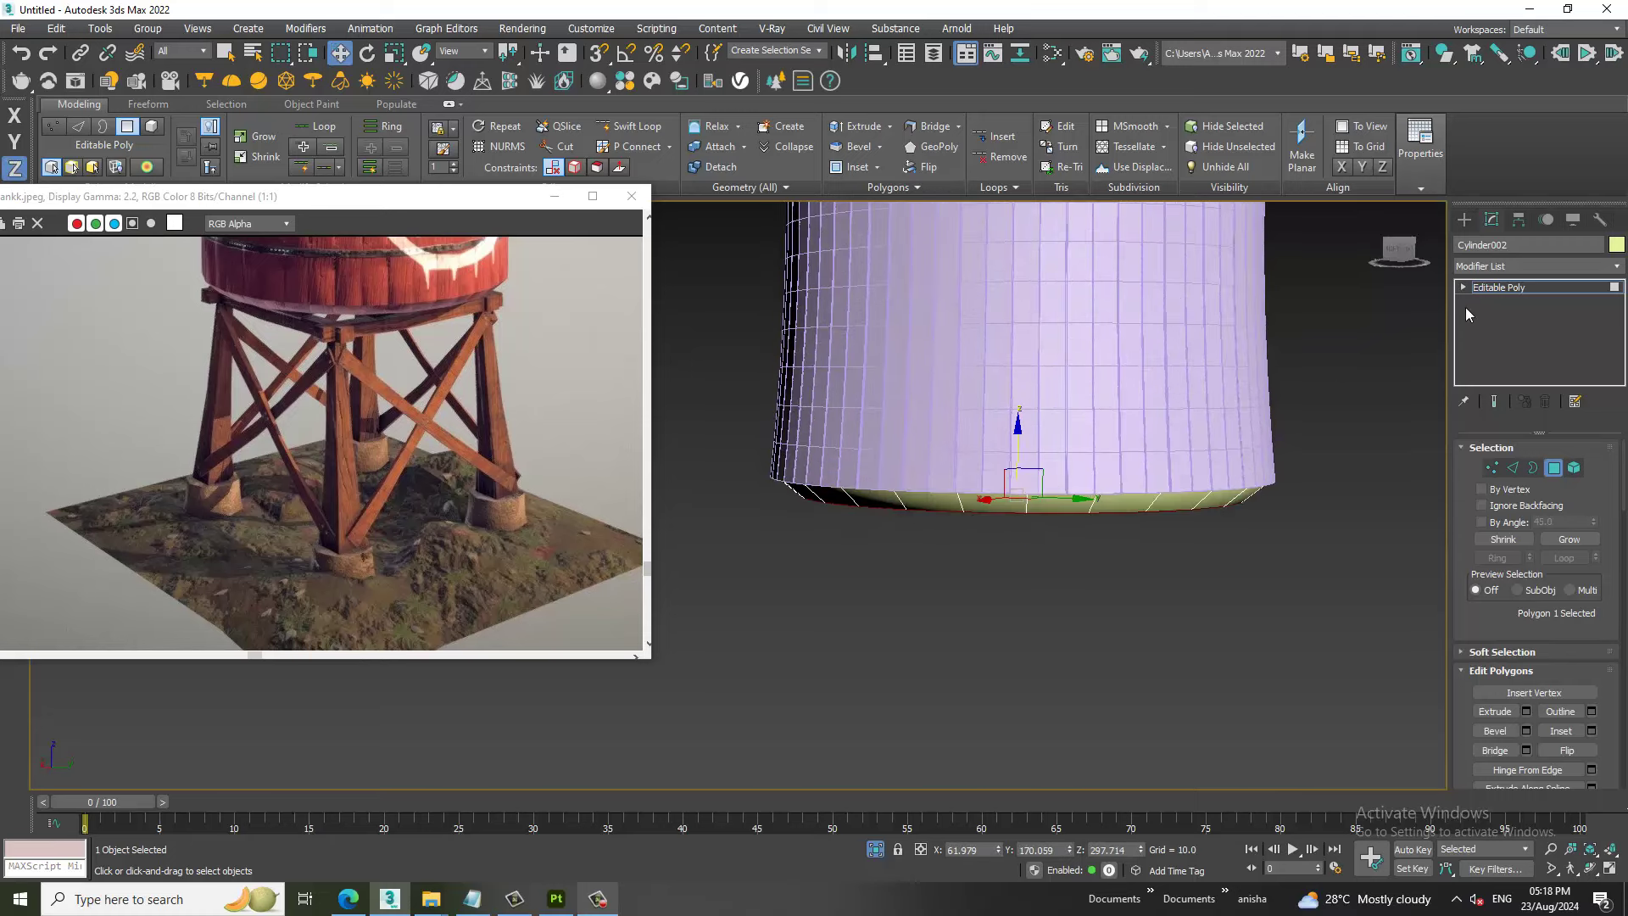
{"action": "left_click", "coordinate": [1528, 288]}
End isolation so all the hidden objects are visible again.
{"action": "right_click", "coordinate": [1330, 375]}
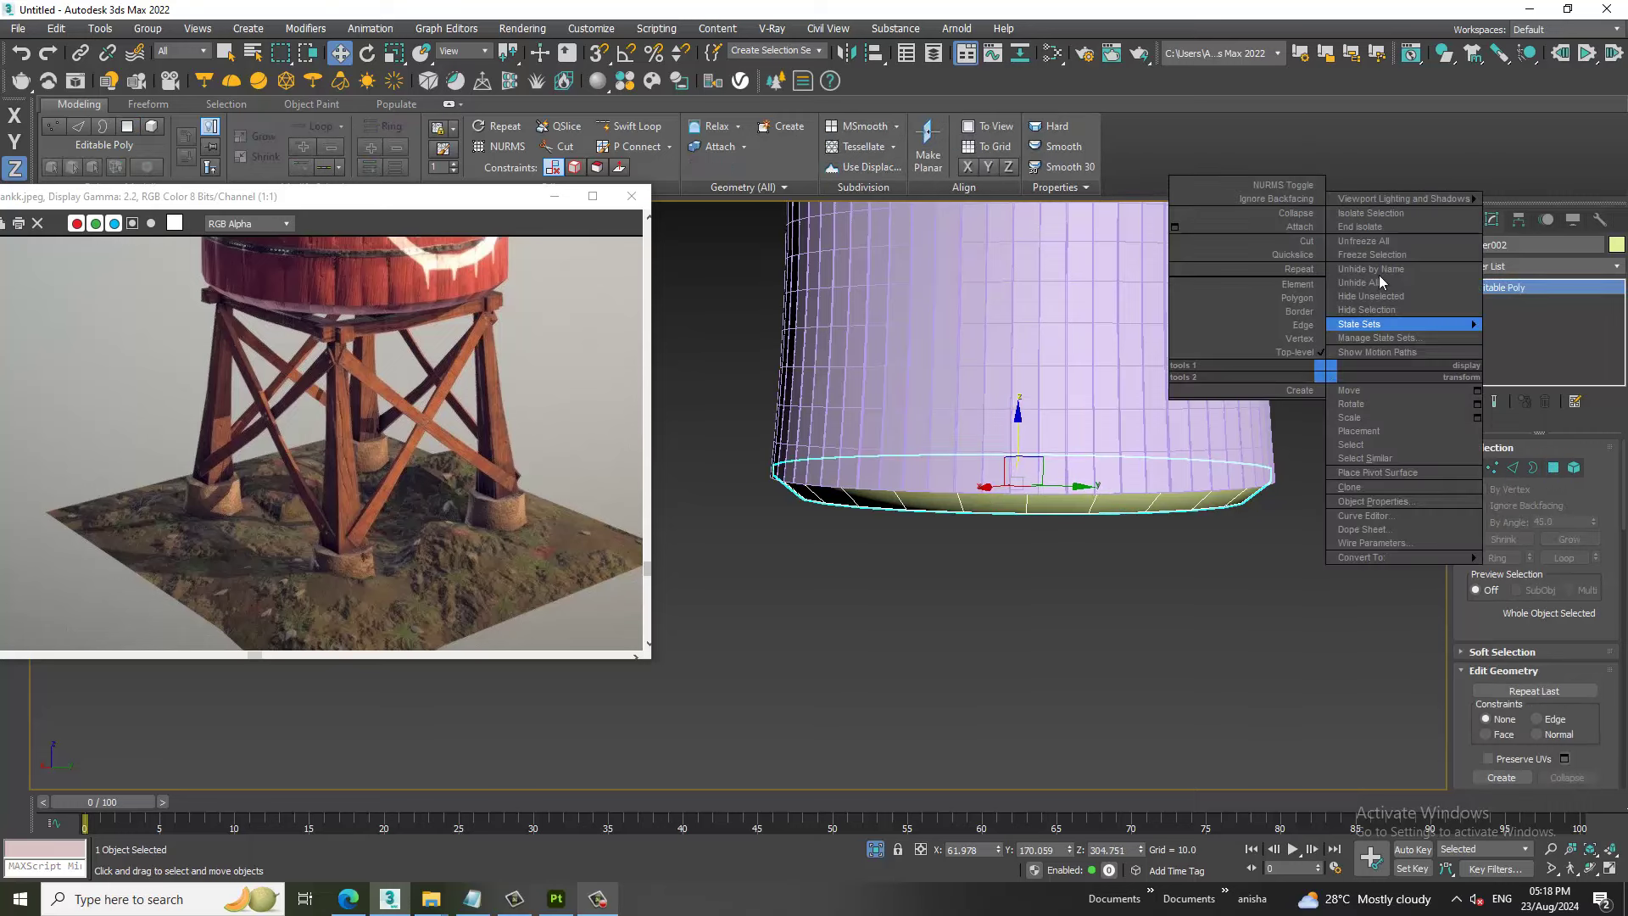
{"action": "left_click", "coordinate": [1367, 226]}
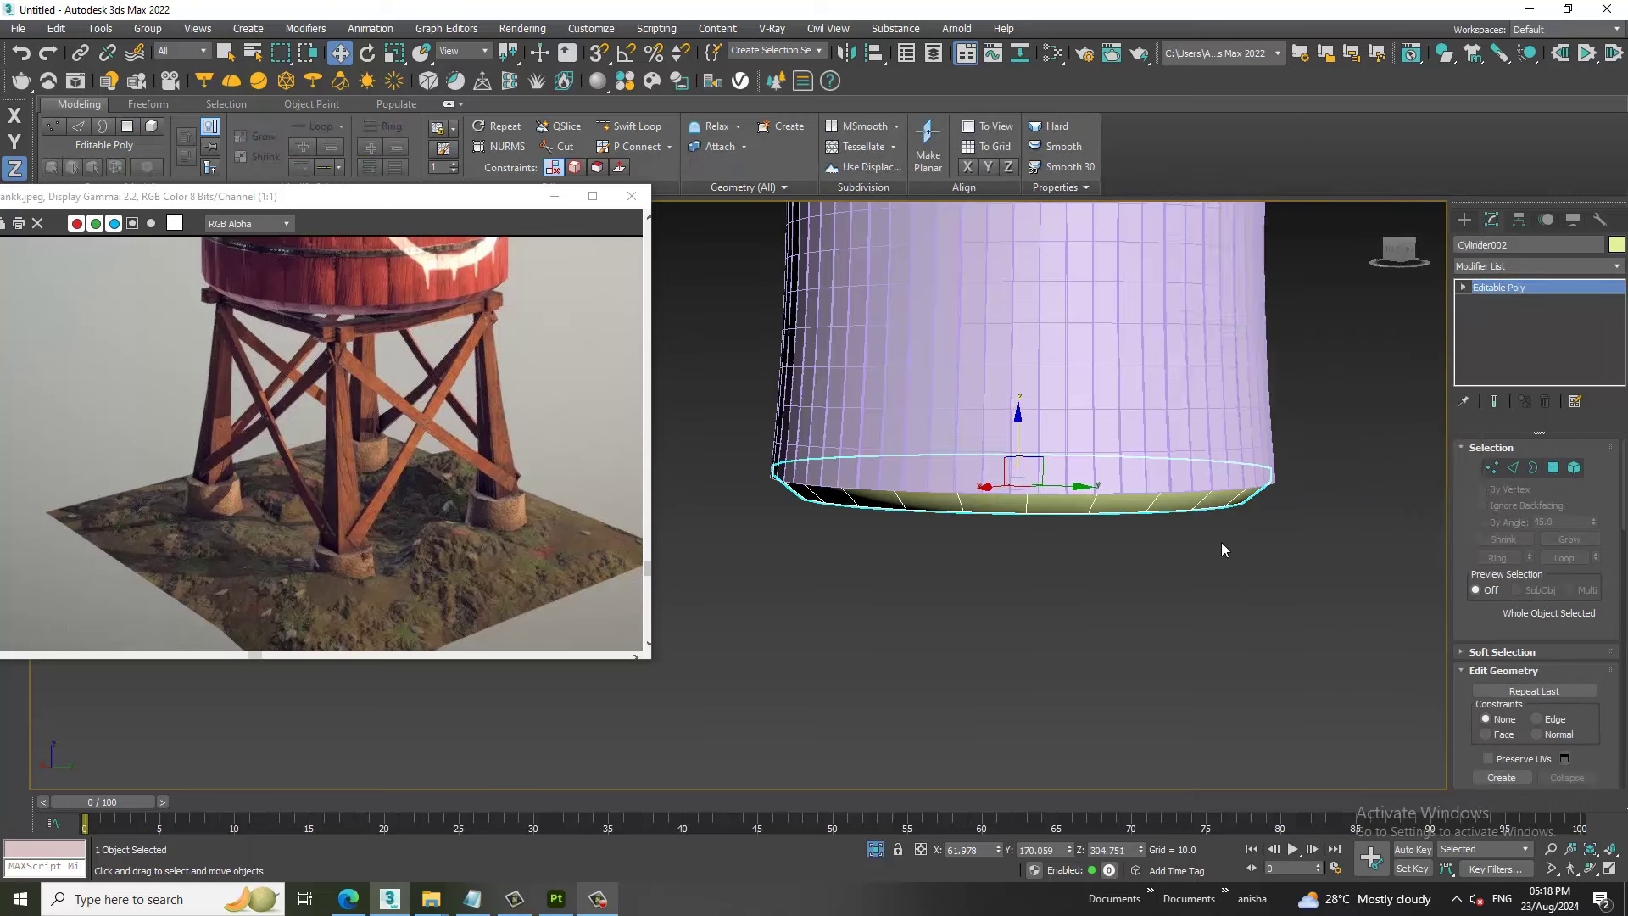
{"action": "right_click", "coordinate": [1300, 379]}
{"action": "left_click", "coordinate": [1354, 244]}
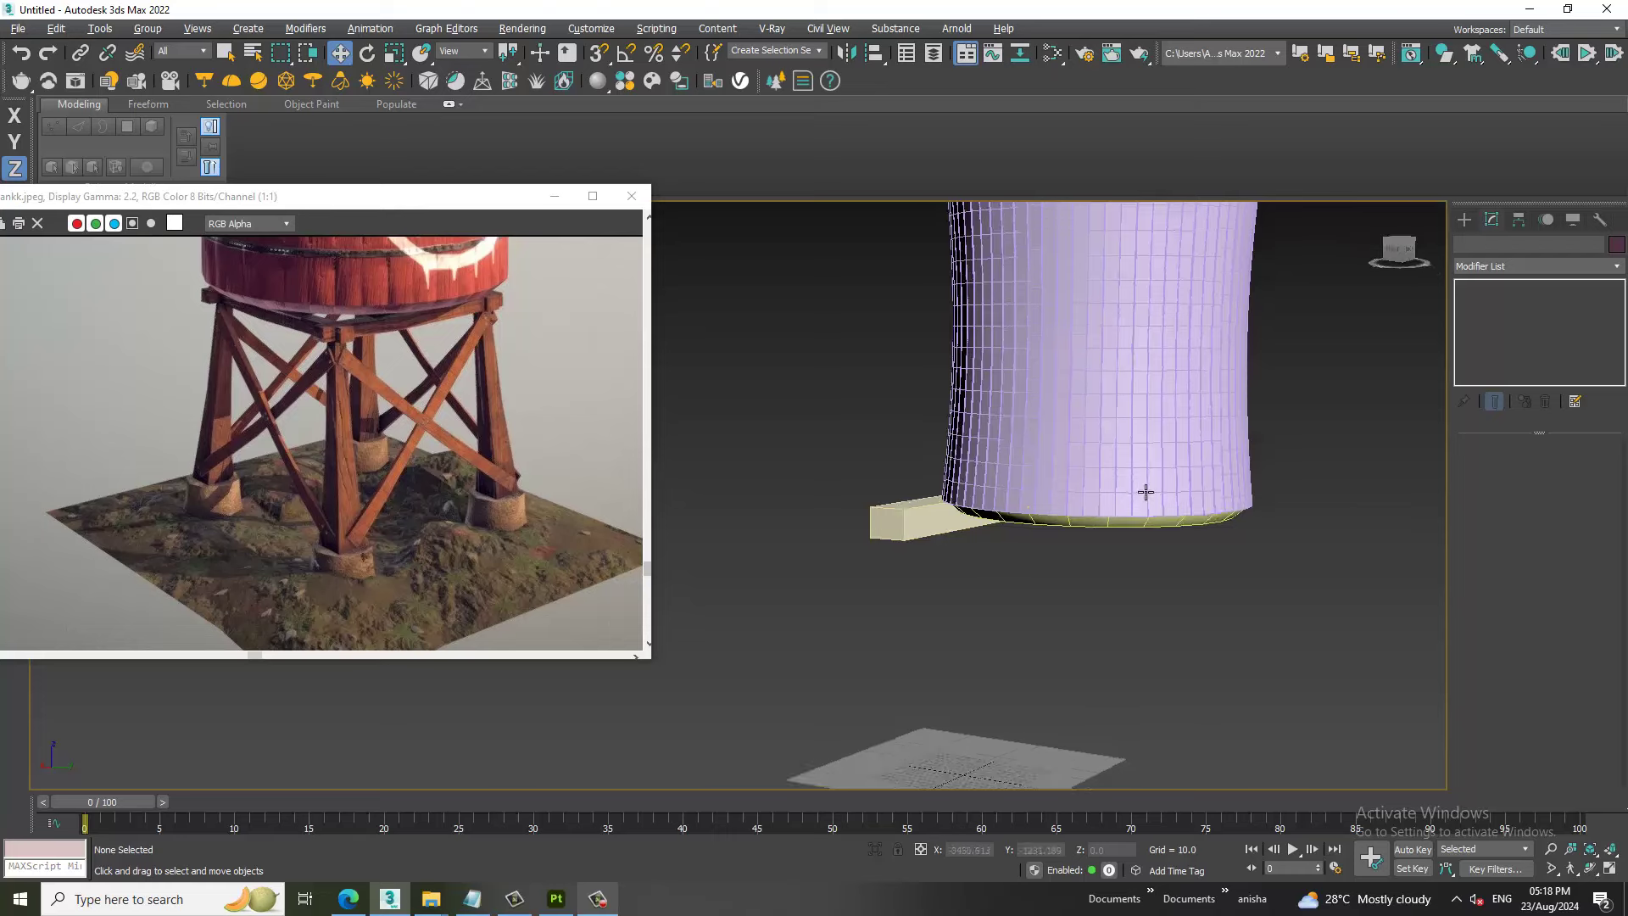
Position beam Box008 just under the tank base, checking it in the side view.
{"action": "mouse_move", "coordinate": [1144, 491]}
{"action": "middle_mouse_down", "text": "alt"}
{"action": "mouse_move", "coordinate": [1170, 506]}
{"action": "mouse_move", "coordinate": [957, 528]}
{"action": "middle_mouse_up", "text": "alt"}
{"action": "left_click", "coordinate": [878, 507]}
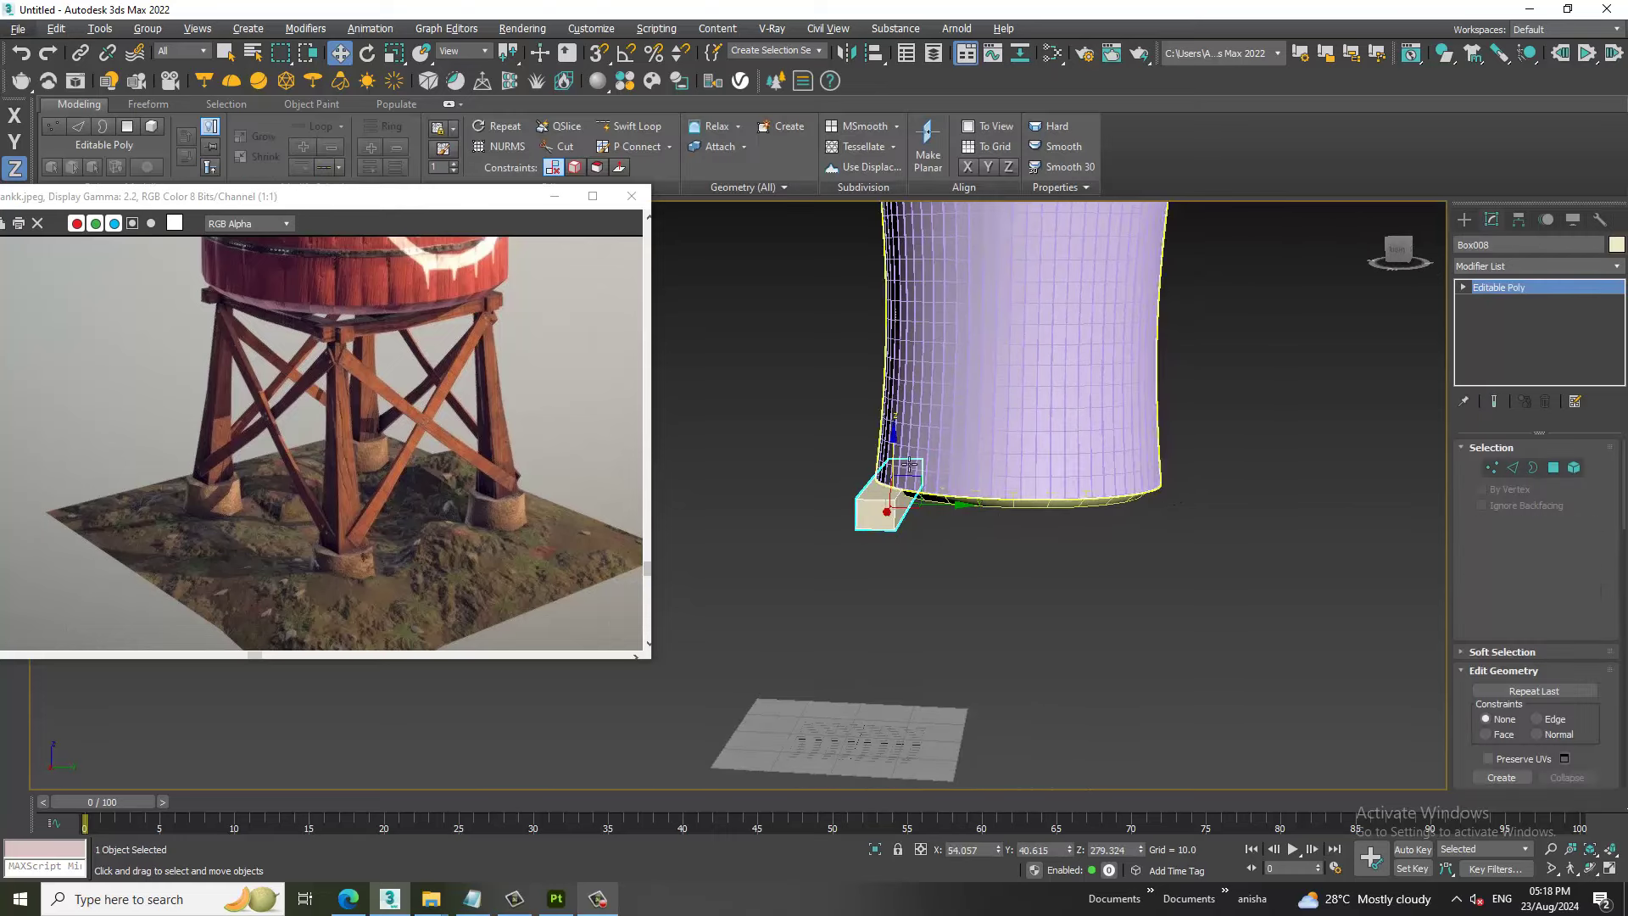
{"action": "left_click_drag", "start_coordinate": [911, 459], "coordinate": [912, 481]}
{"action": "key", "text": "alt+w"}
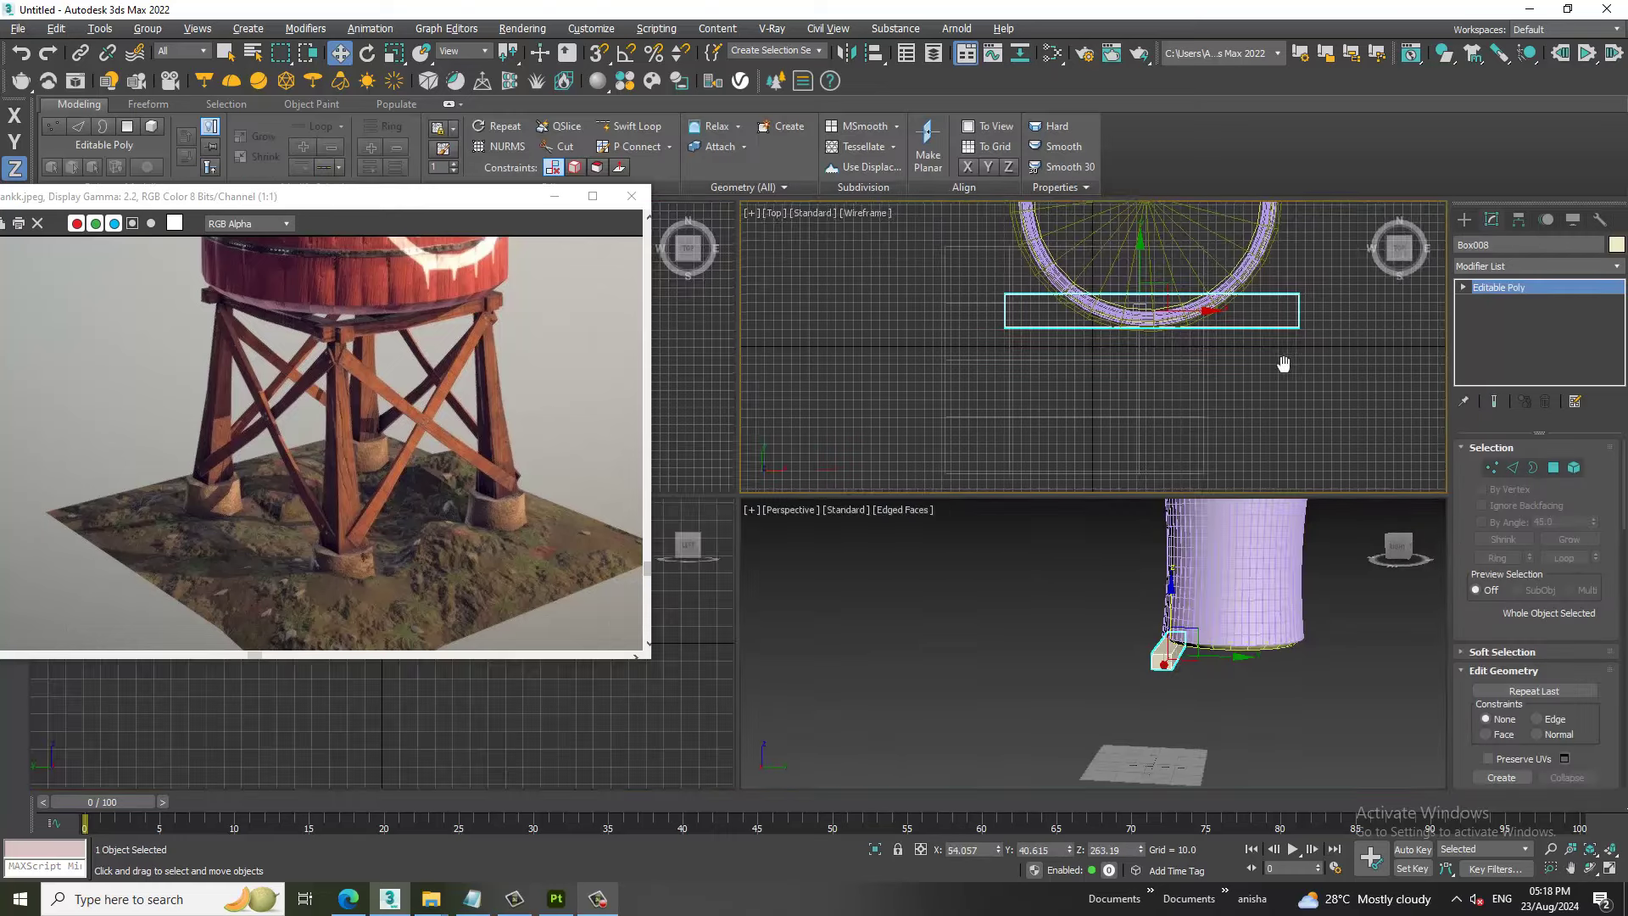
{"action": "key", "text": "alt+w"}
{"action": "scroll", "coordinate": [932, 534], "scroll_direction": "down", "scroll_amount": 5}
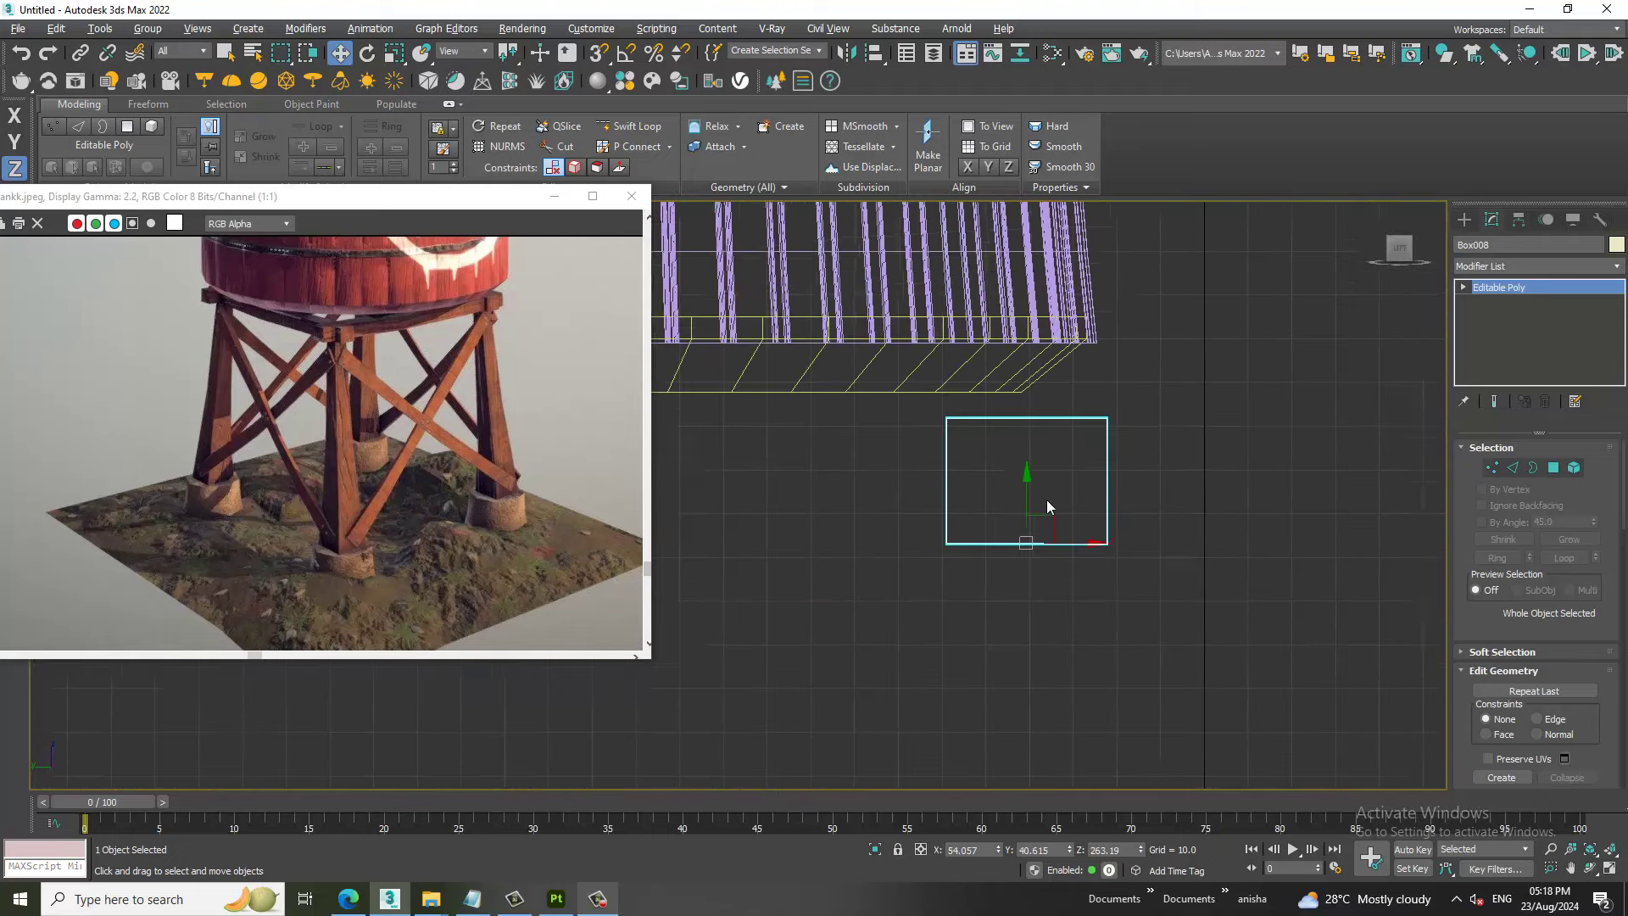
{"action": "left_click_drag", "start_coordinate": [1041, 552], "coordinate": [1045, 527]}
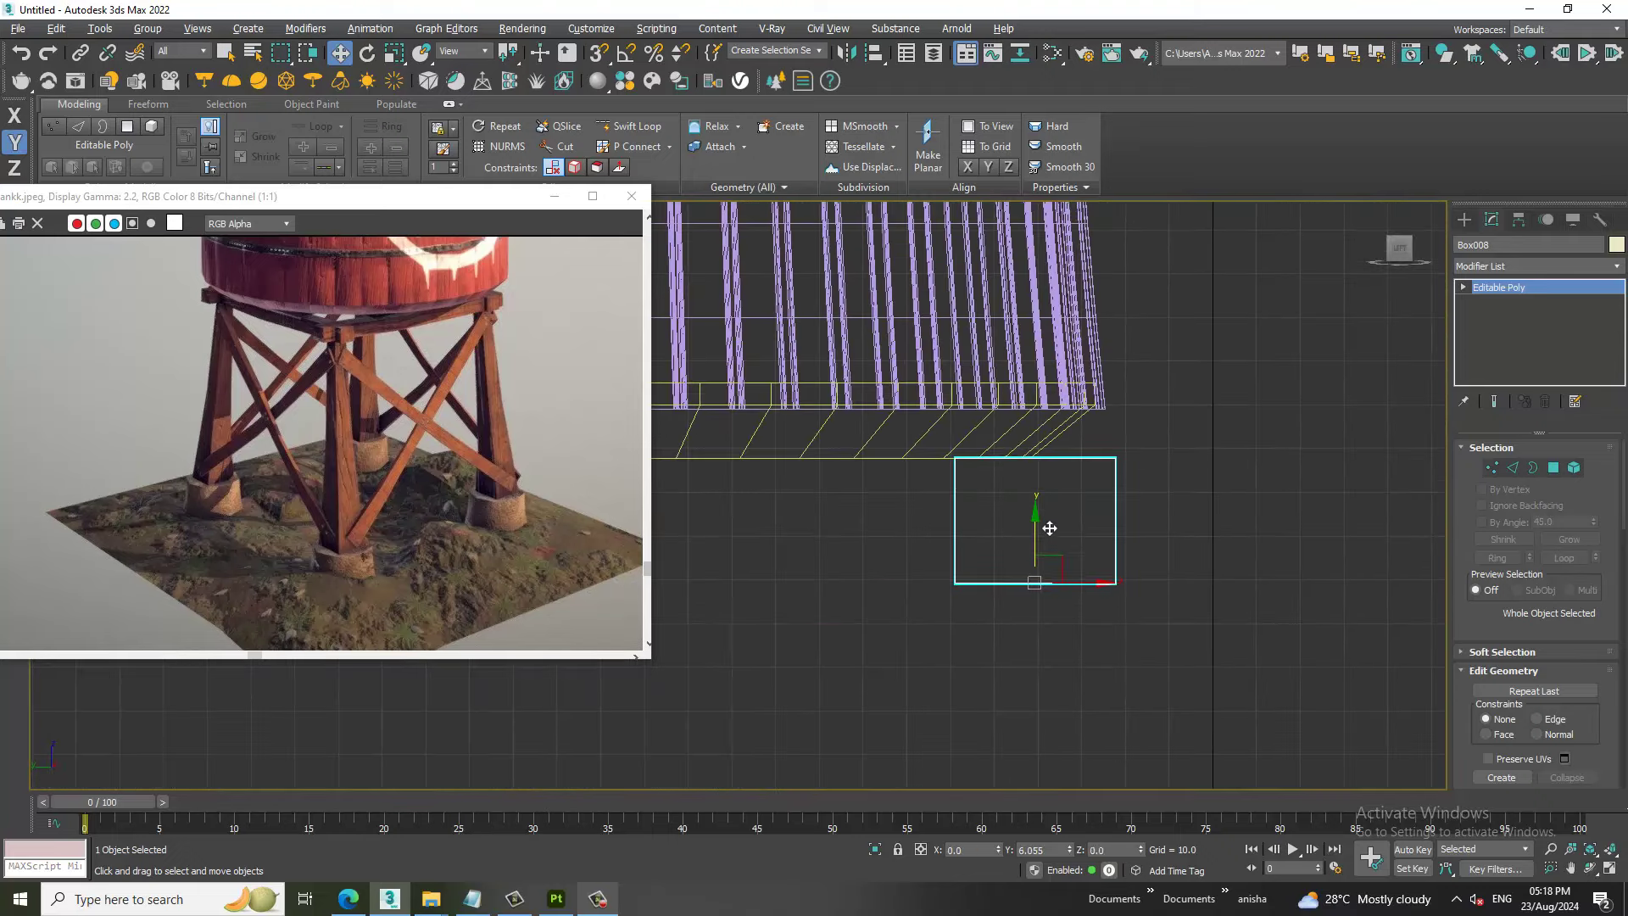
Check the beam in perspective and start Save File As.
{"action": "key", "text": "p"}
{"action": "middle_click_drag", "start_coordinate": [1142, 598], "coordinate": [1226, 600], "text": "alt"}
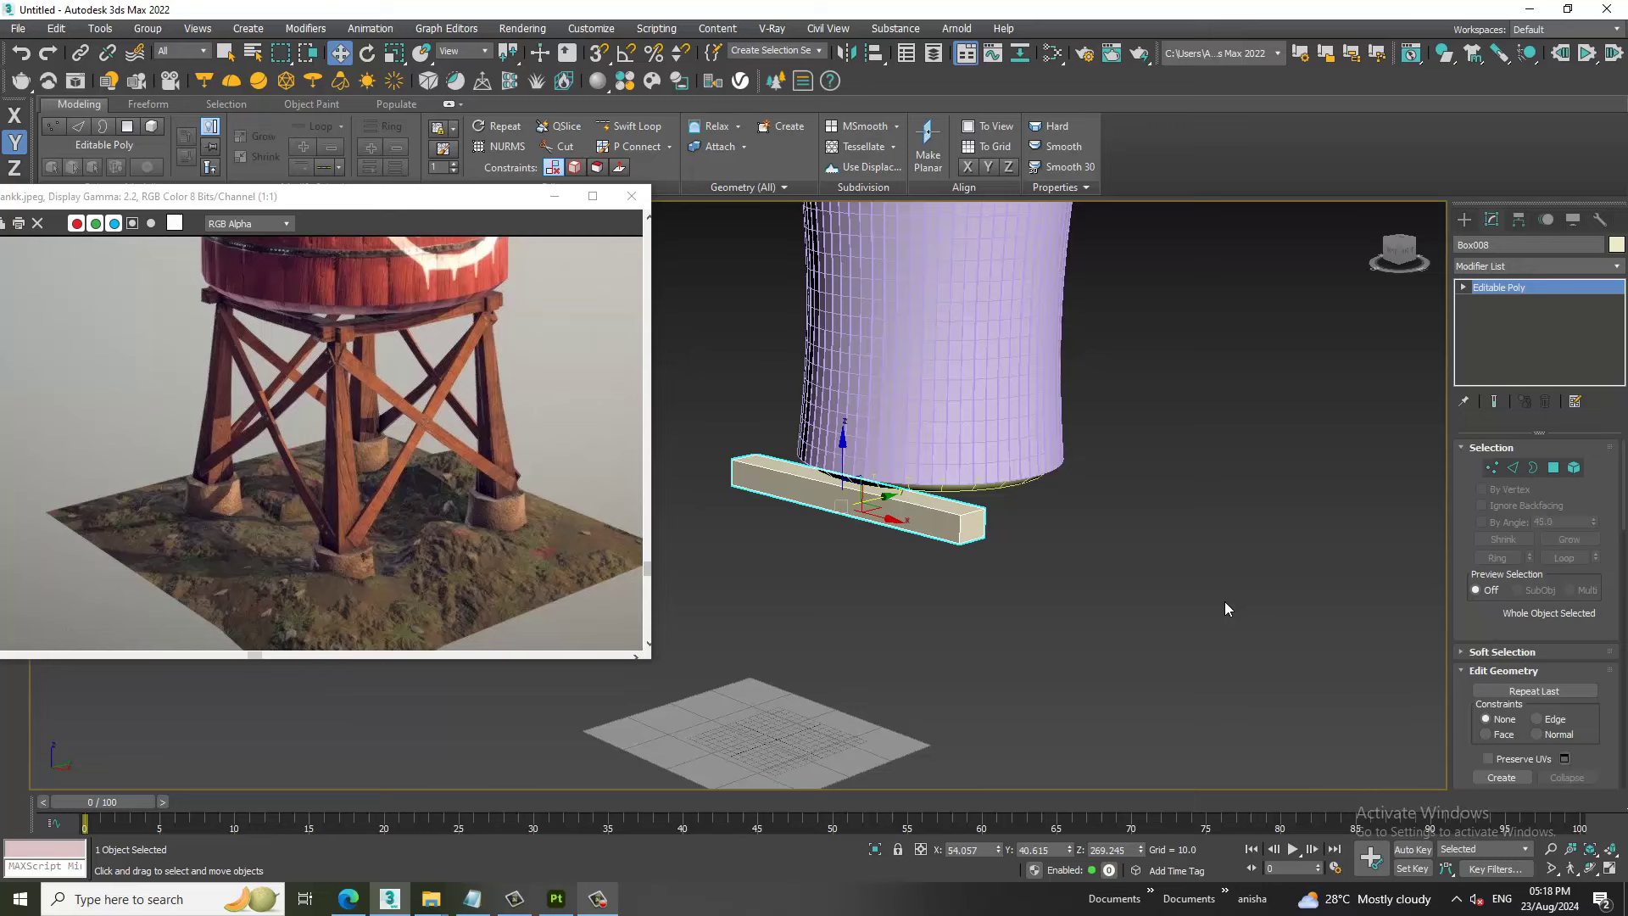
{"action": "key", "text": "ctrl+s"}
Save the scene as game assets.max in the August folder under DATA (D:) > STAFF.
{"action": "left_click", "coordinate": [68, 286]}
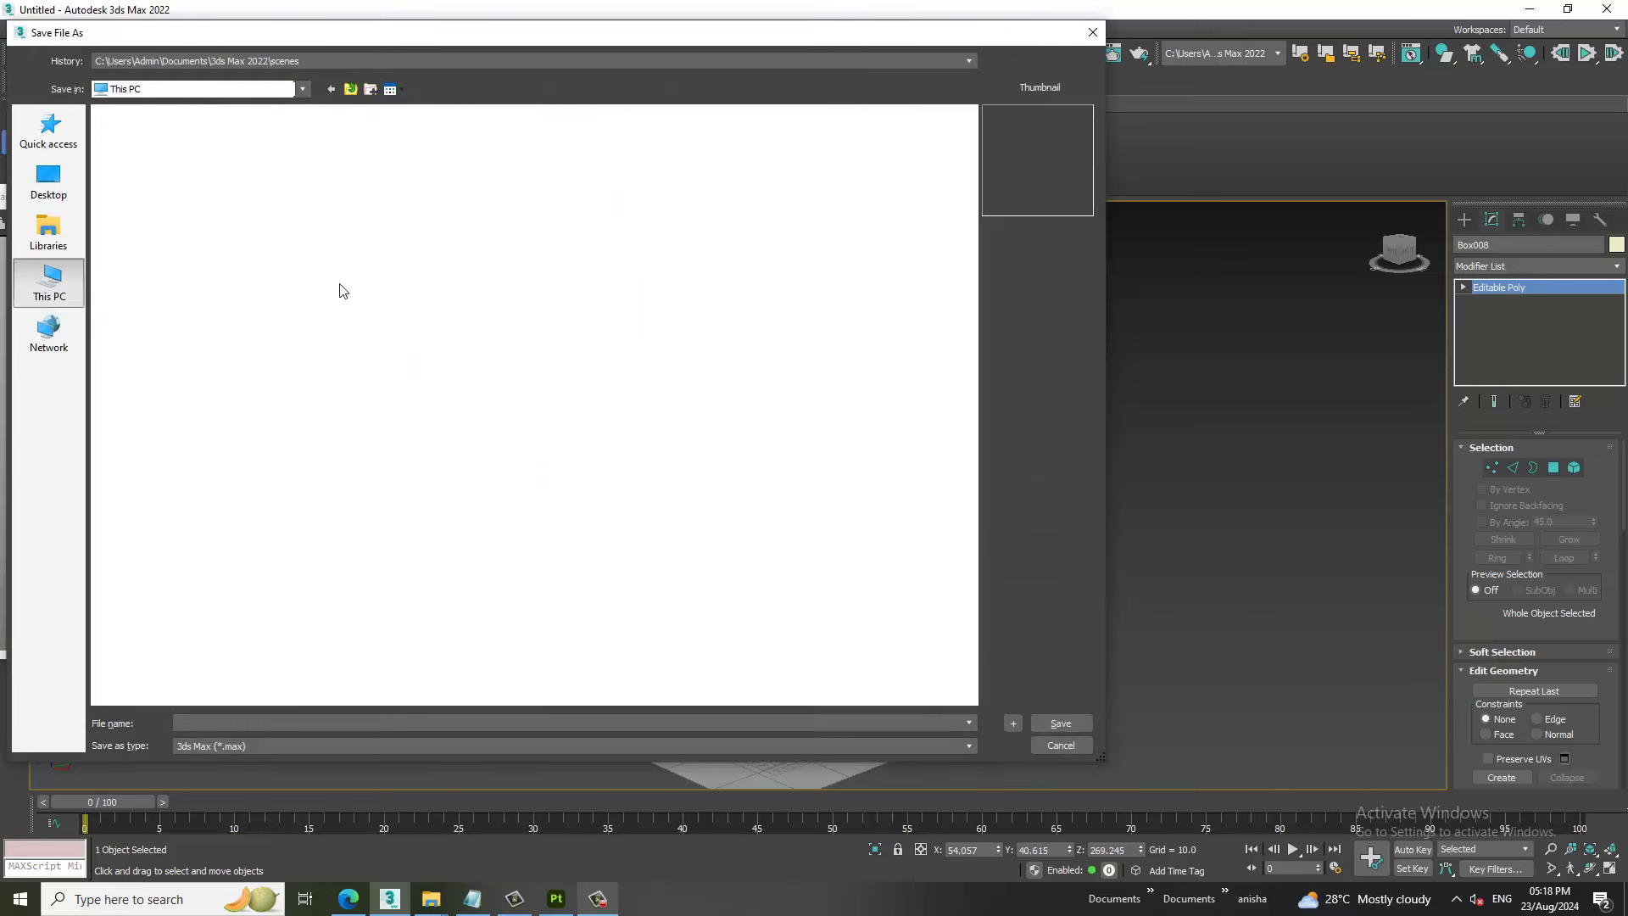
{"action": "double_click", "coordinate": [364, 254]}
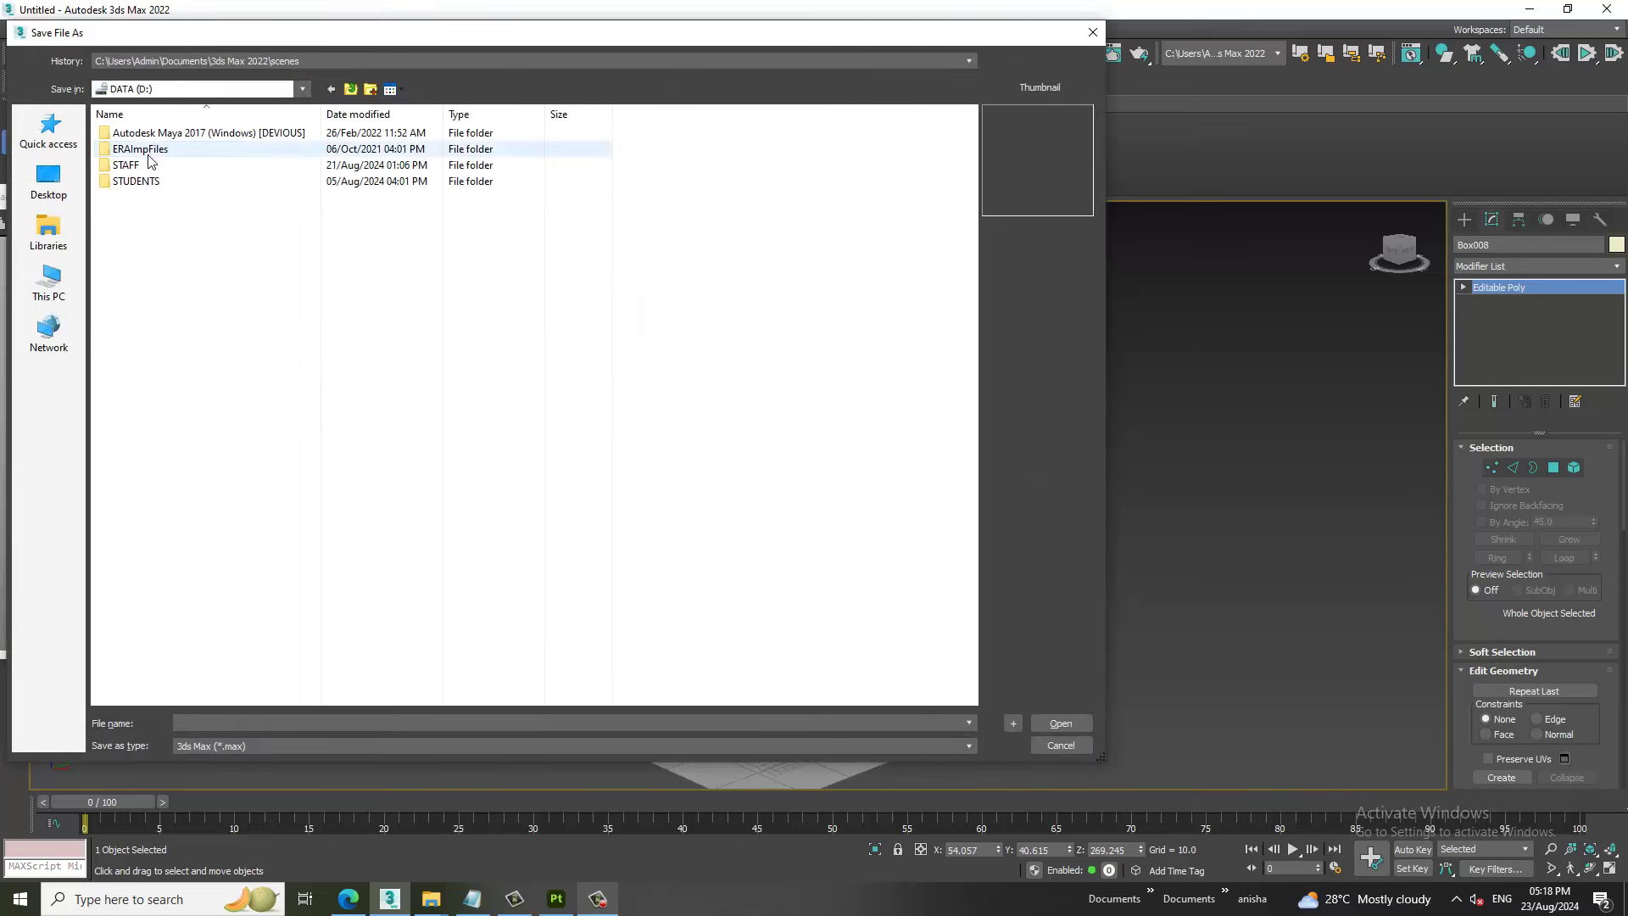
{"action": "double_click", "coordinate": [144, 165]}
{"action": "left_click", "coordinate": [165, 156]}
{"action": "double_click", "coordinate": [166, 159]}
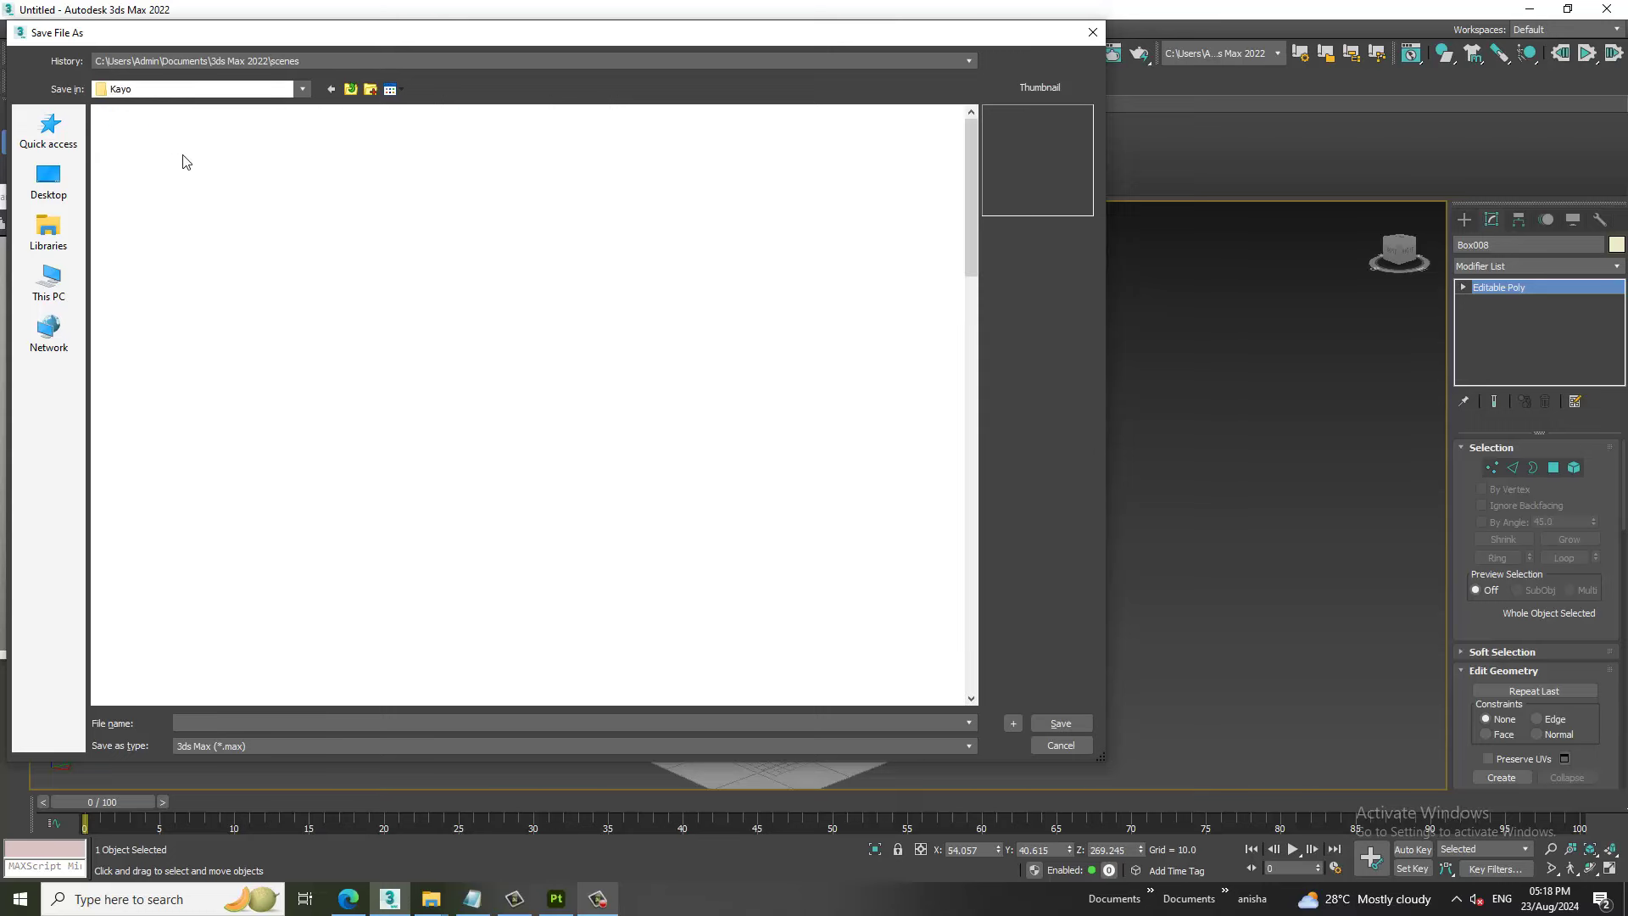
{"action": "left_click", "coordinate": [578, 341]}
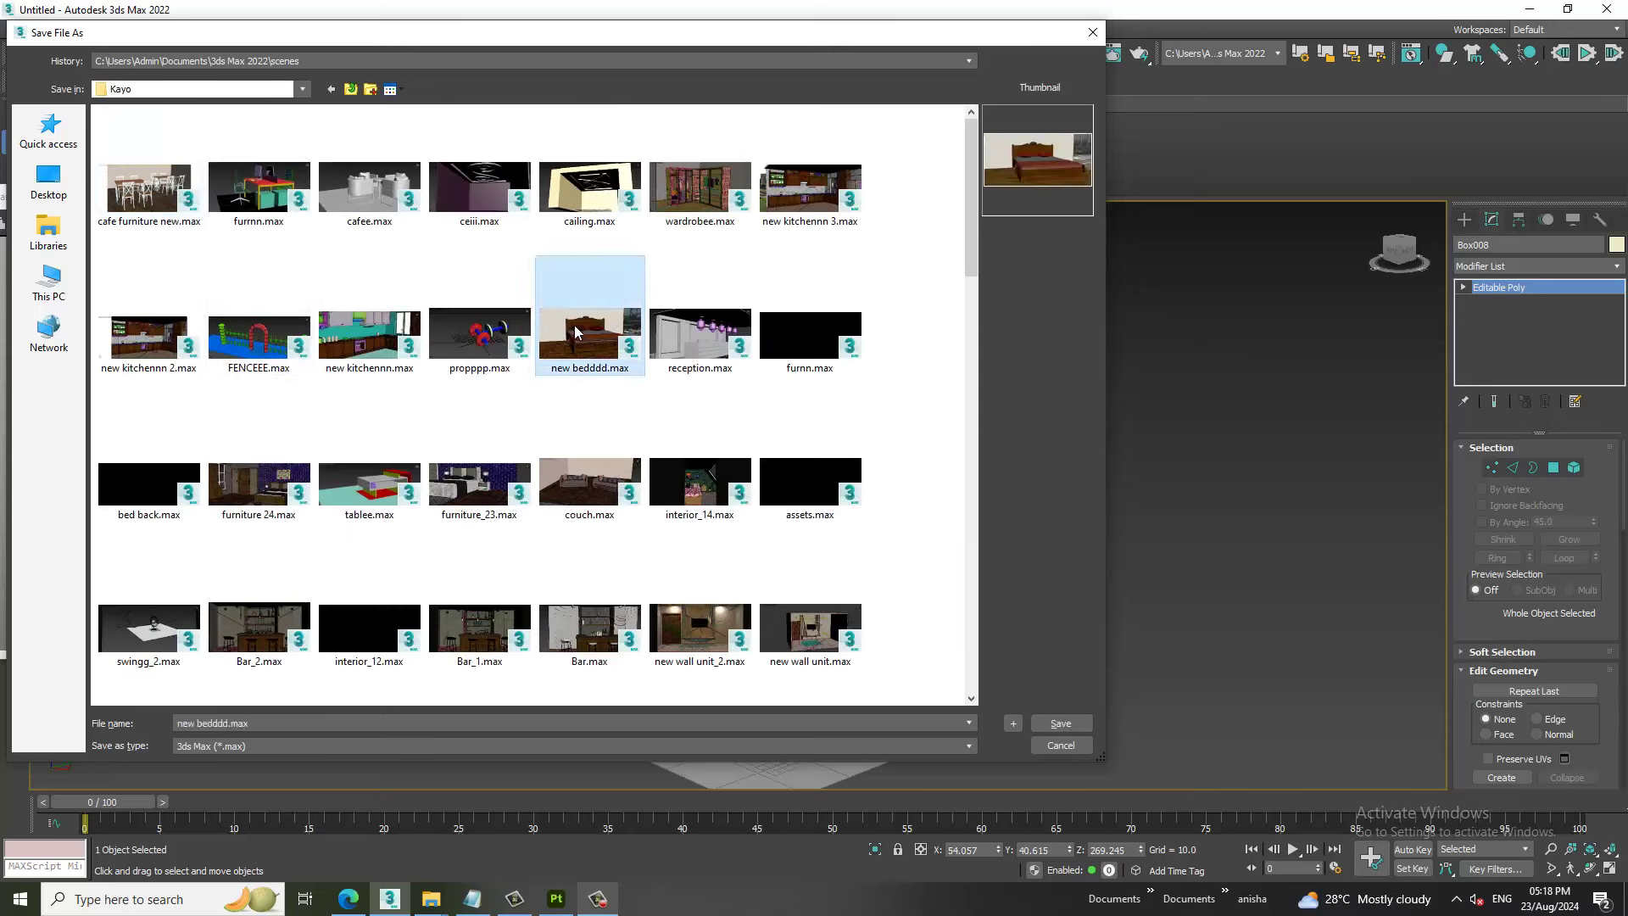
{"action": "left_click", "coordinate": [810, 479]}
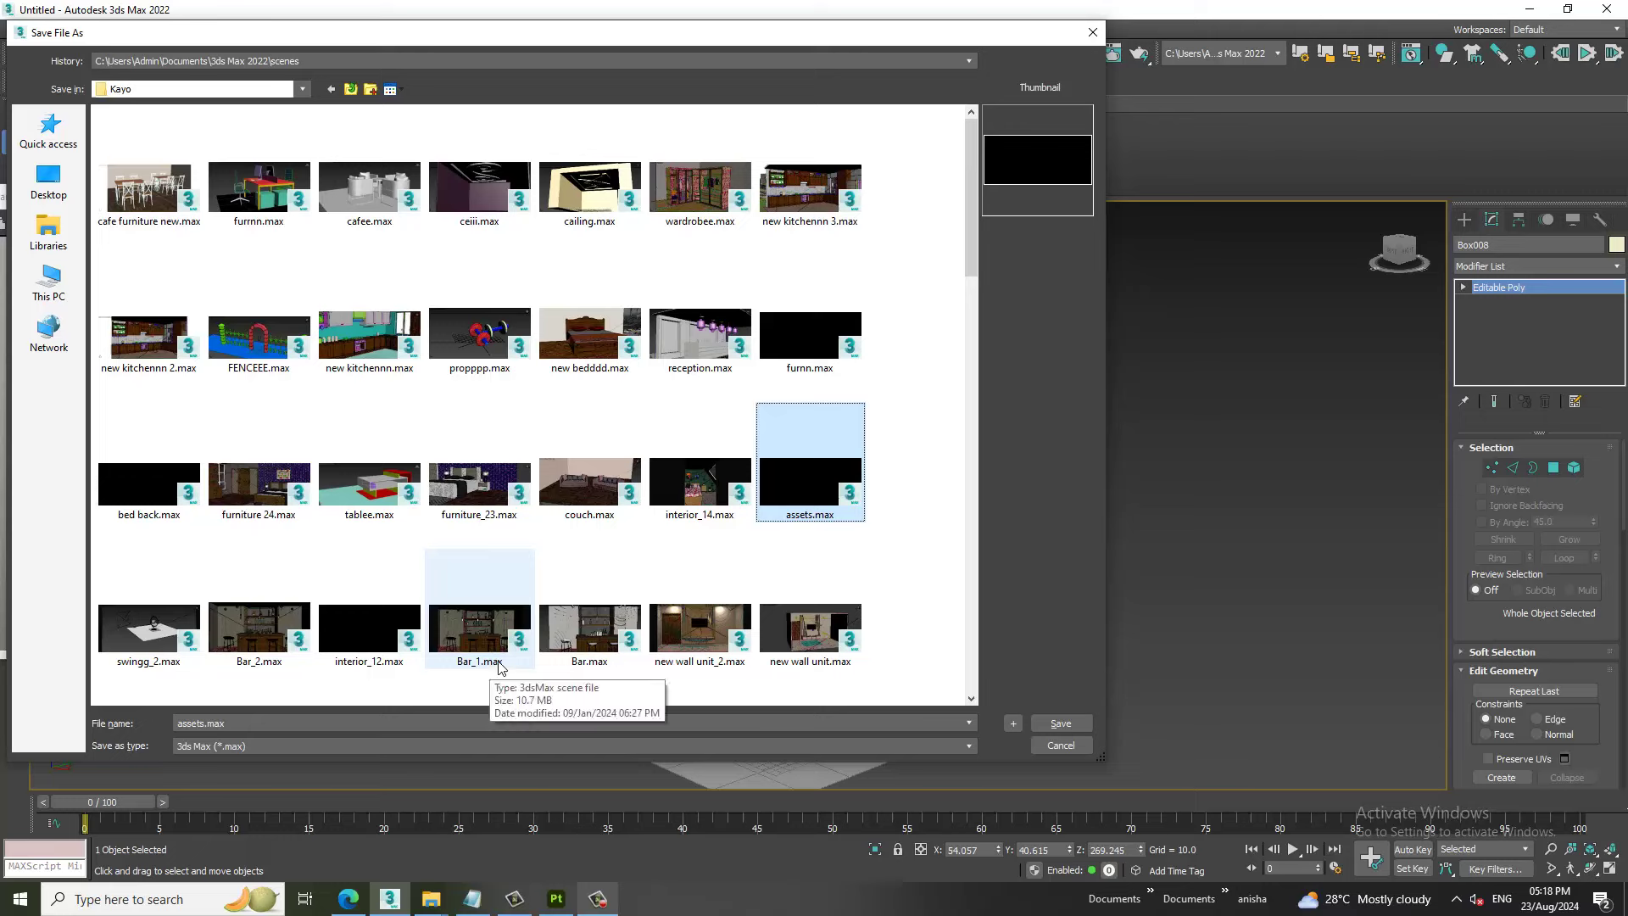
{"action": "left_click", "coordinate": [319, 723]}
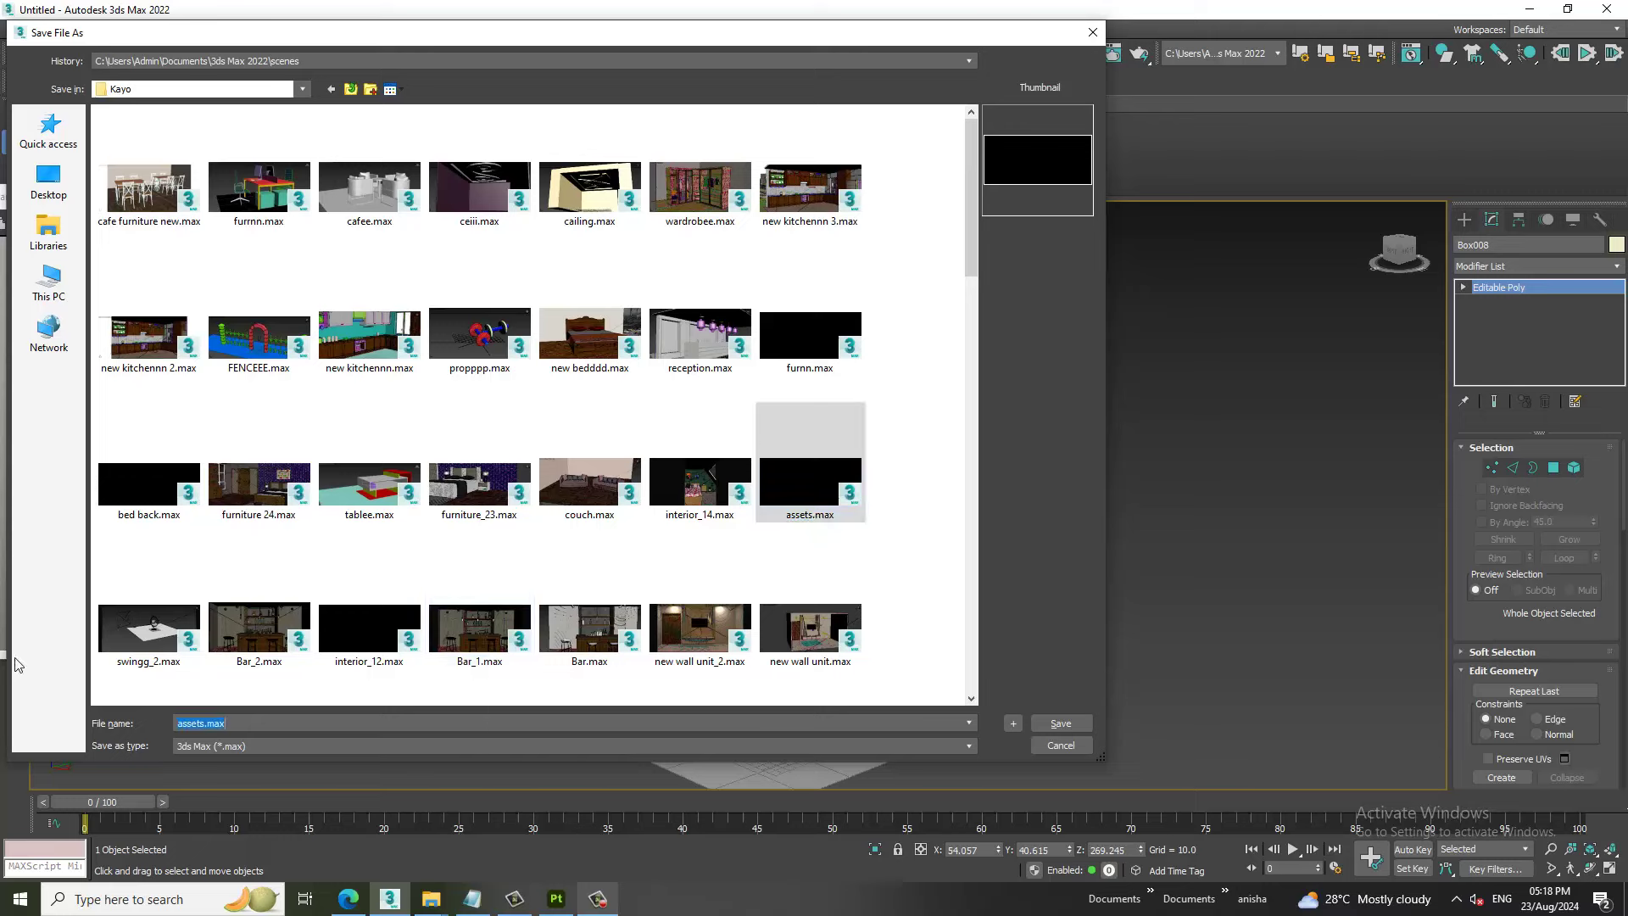
{"action": "left_click", "coordinate": [149, 627]}
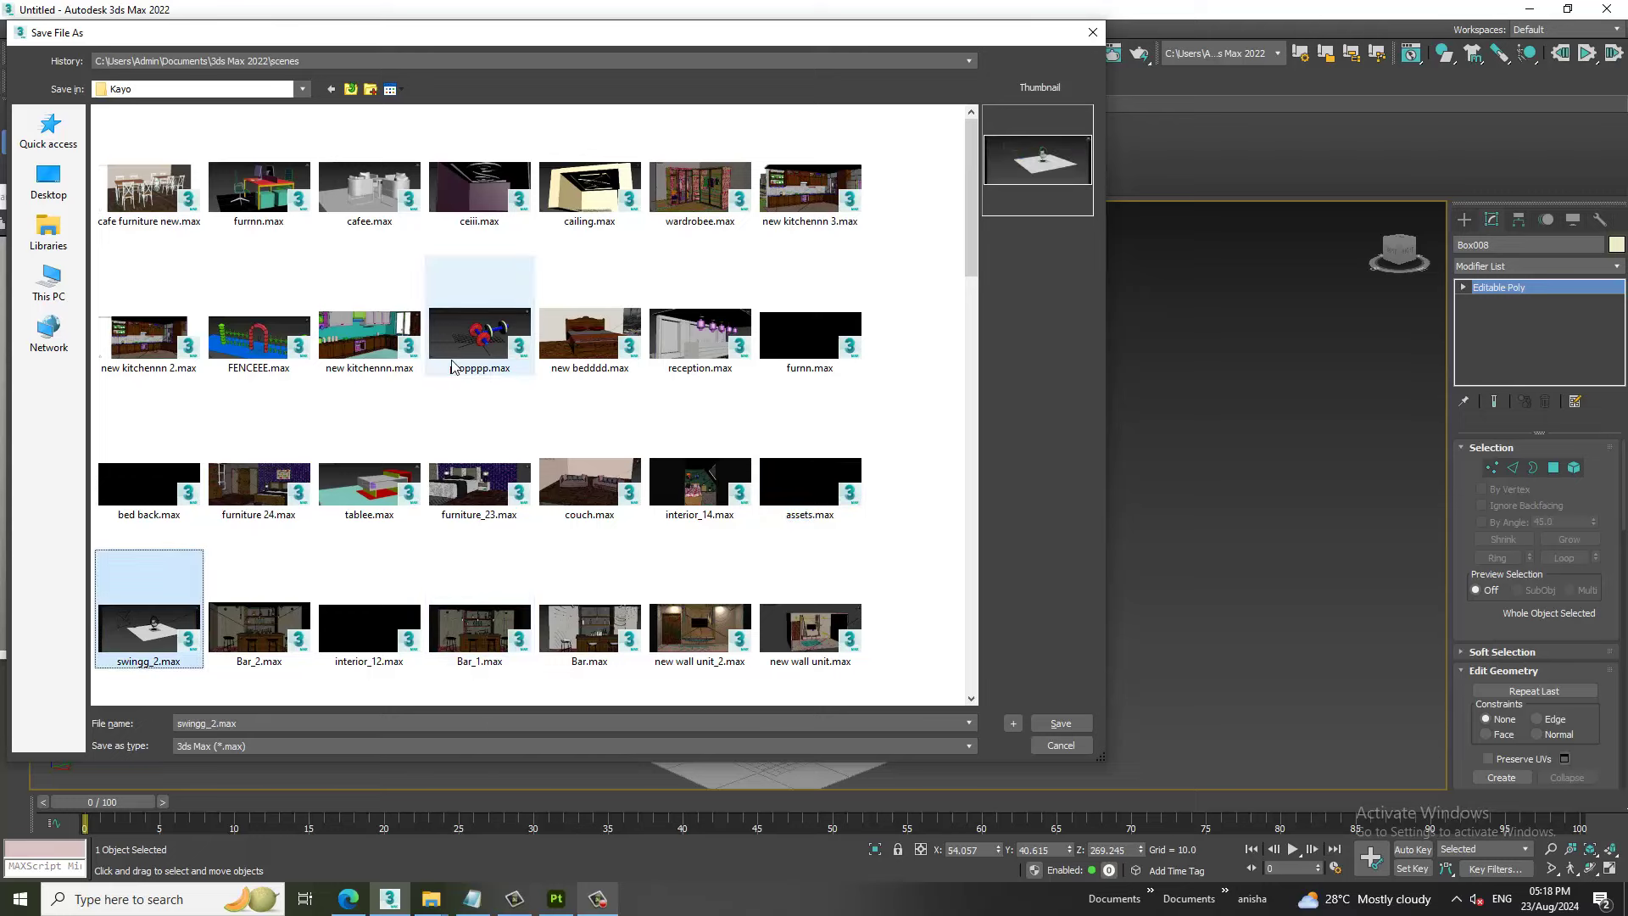
{"action": "key", "text": "s"}
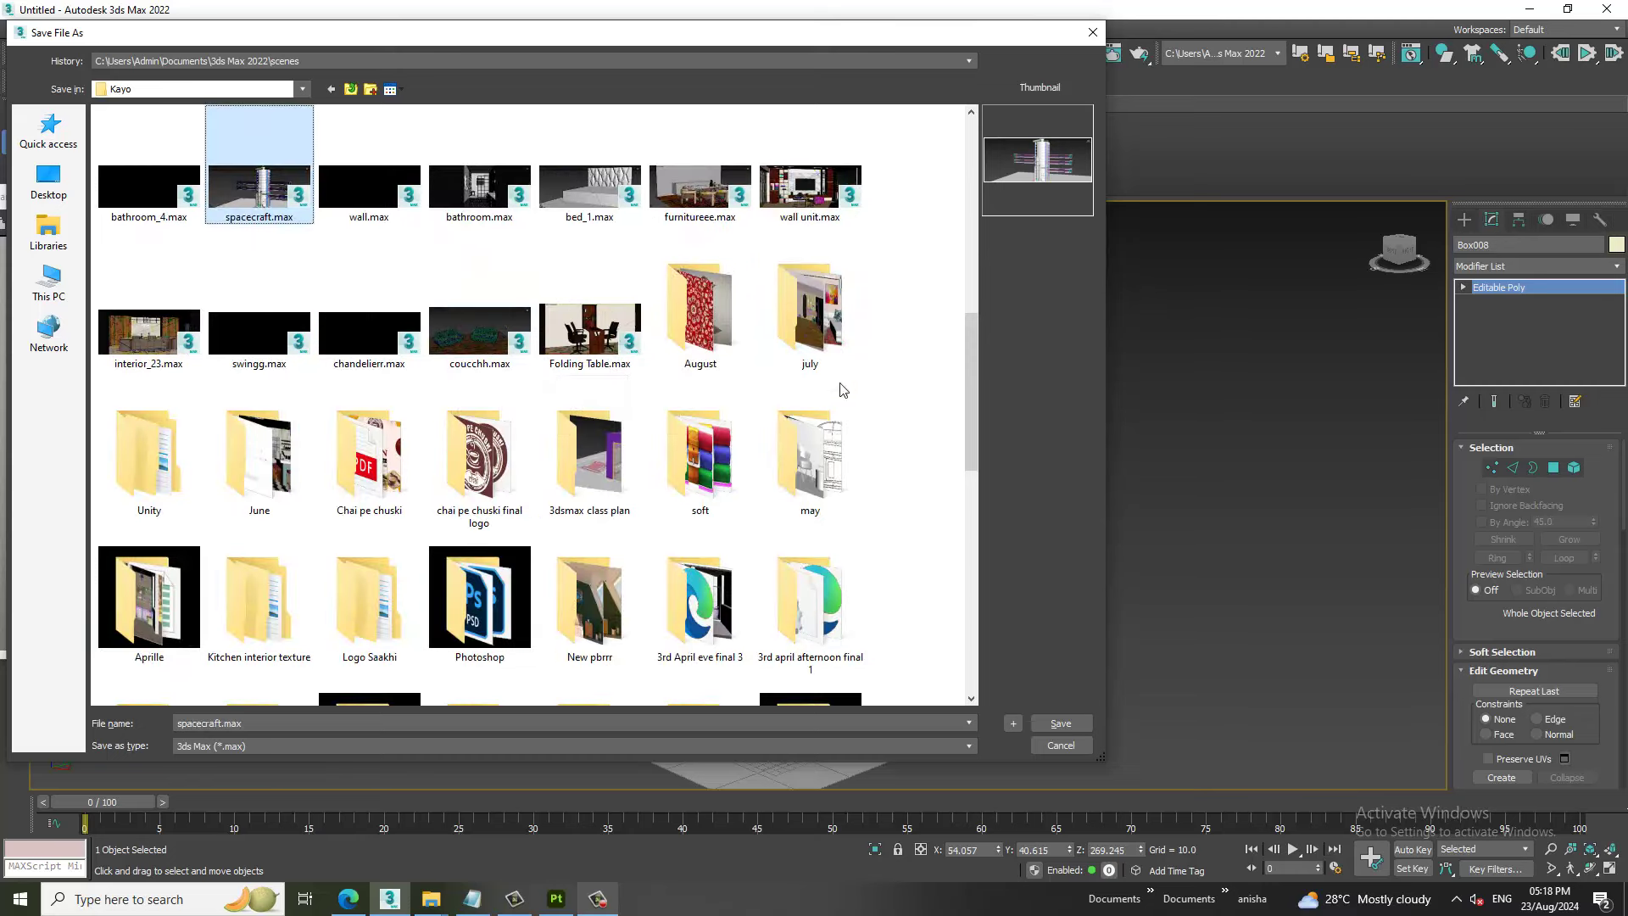
{"action": "double_click", "coordinate": [711, 319]}
{"action": "type", "text": "game assets"}
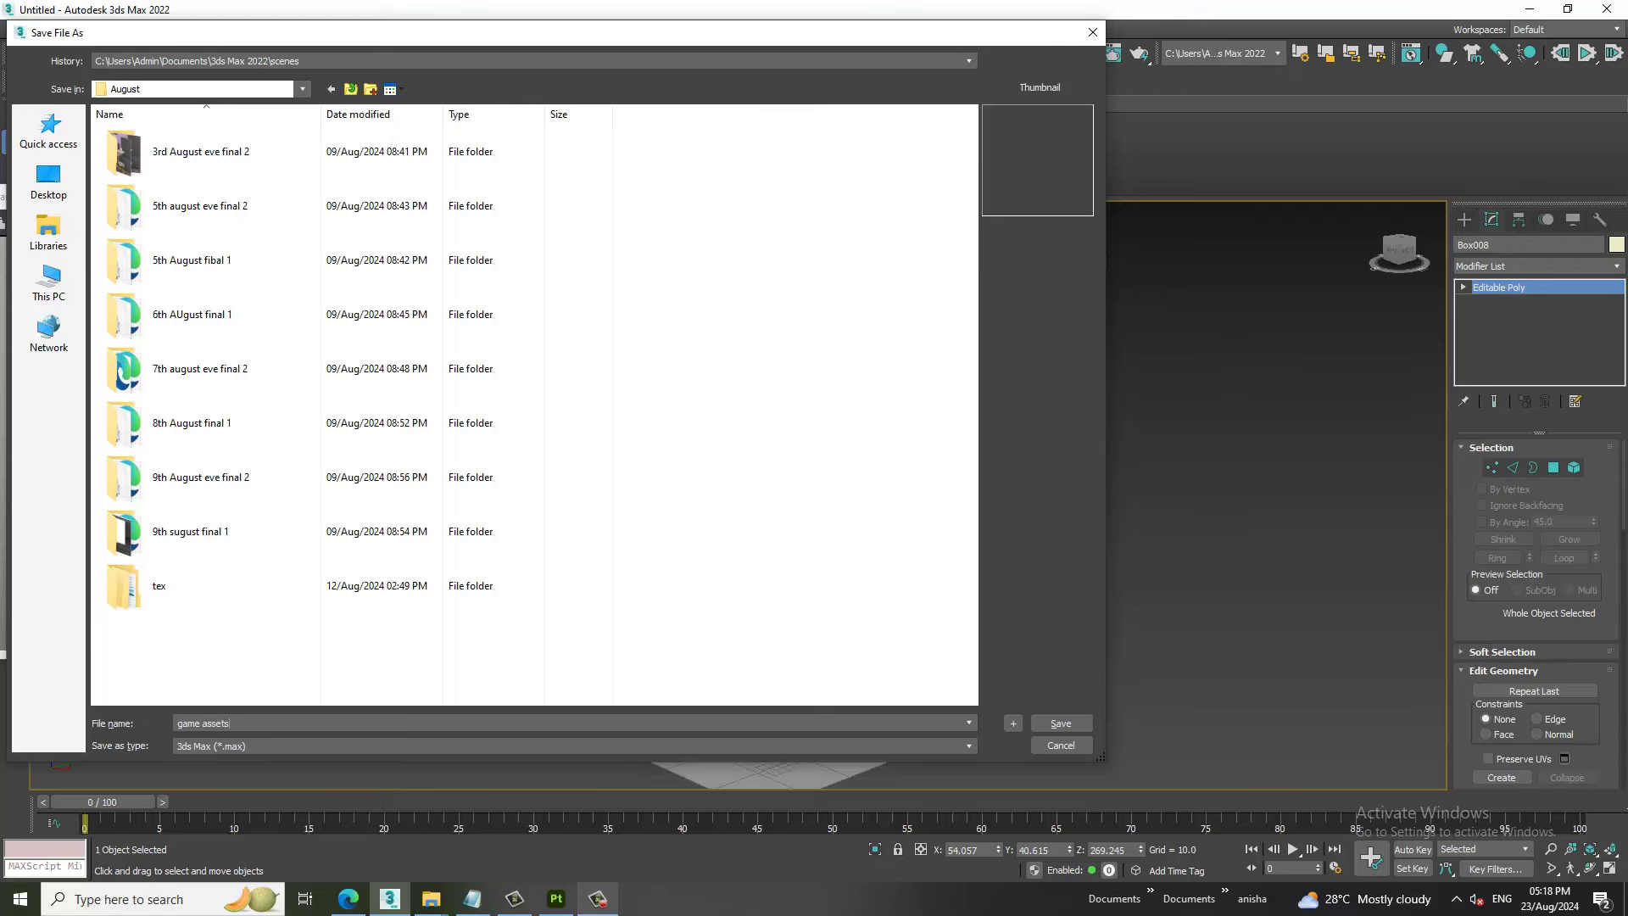
{"action": "key", "text": "Return"}
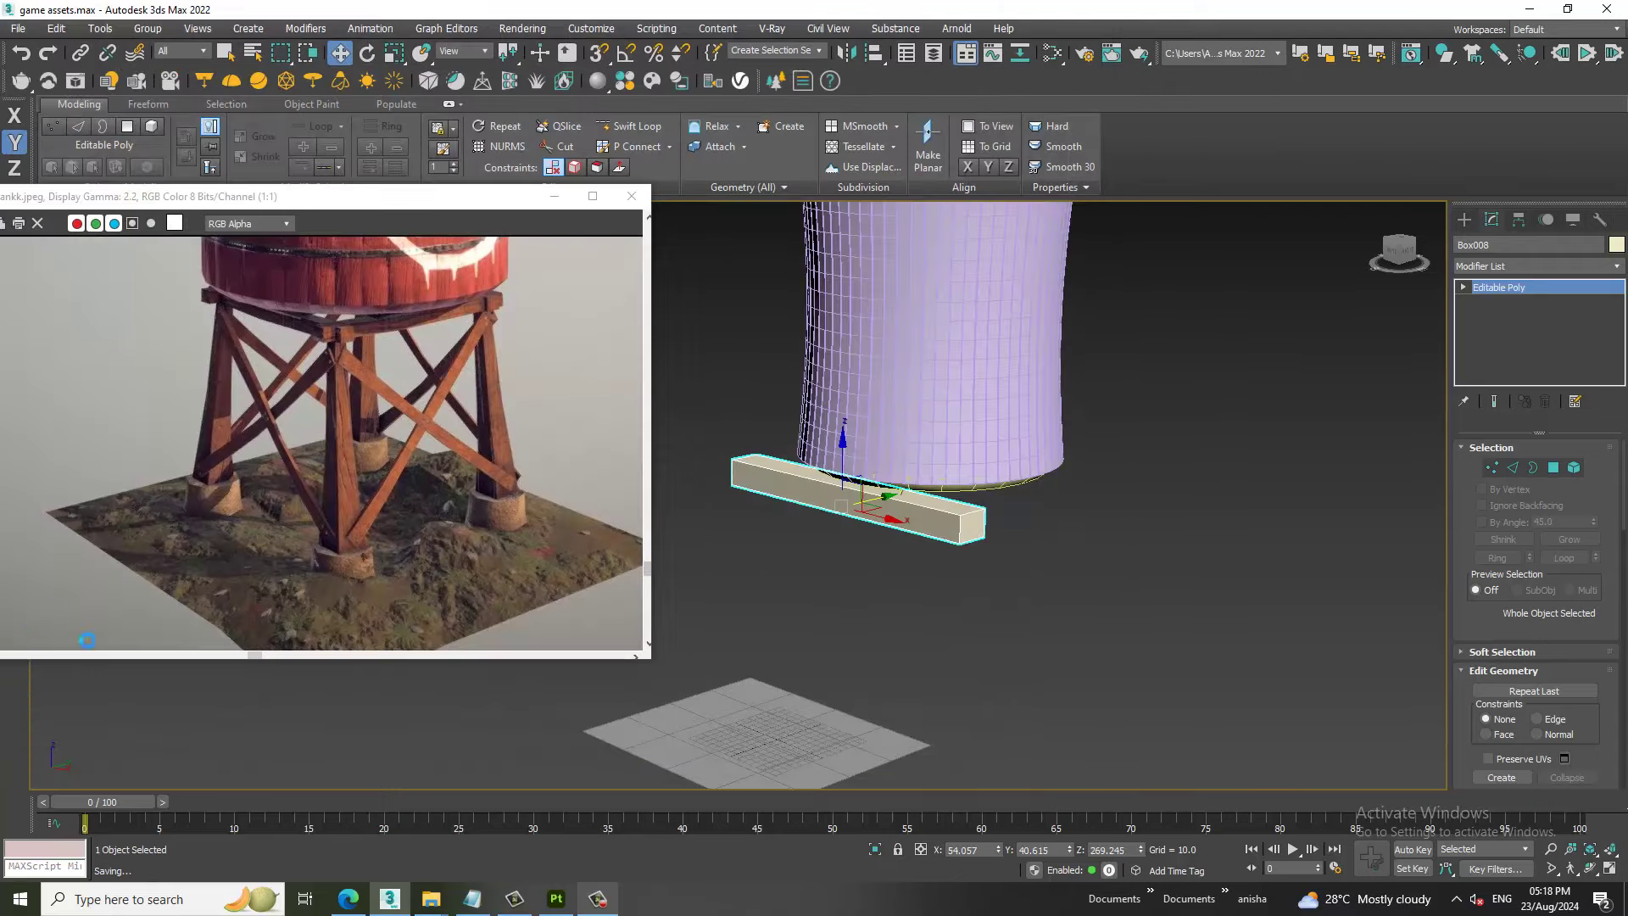
Narrow Box008 into a small block by moving its right and left end vertices inward.
{"action": "mouse_move", "coordinate": [824, 695]}
{"action": "middle_mouse_down", "text": "alt"}
{"action": "mouse_move", "coordinate": [921, 547]}
{"action": "mouse_move", "coordinate": [903, 528]}
{"action": "middle_mouse_up", "text": "alt"}
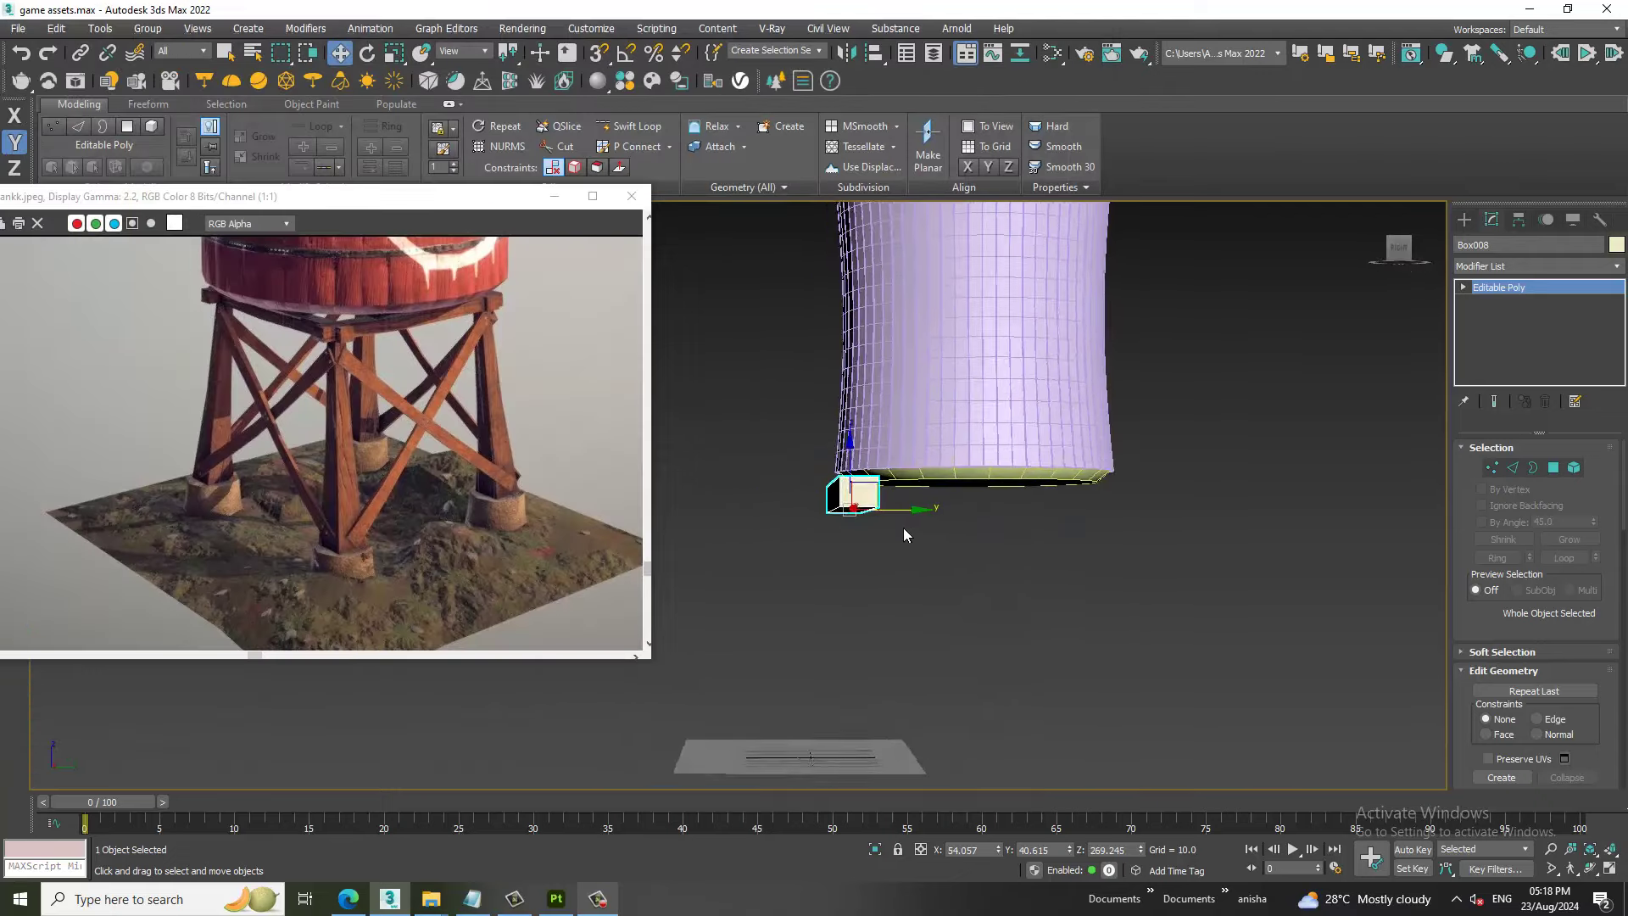
{"action": "key", "text": "alt+w"}
{"action": "key", "text": "alt+w"}
{"action": "scroll", "coordinate": [878, 546], "scroll_direction": "up", "scroll_amount": 5}
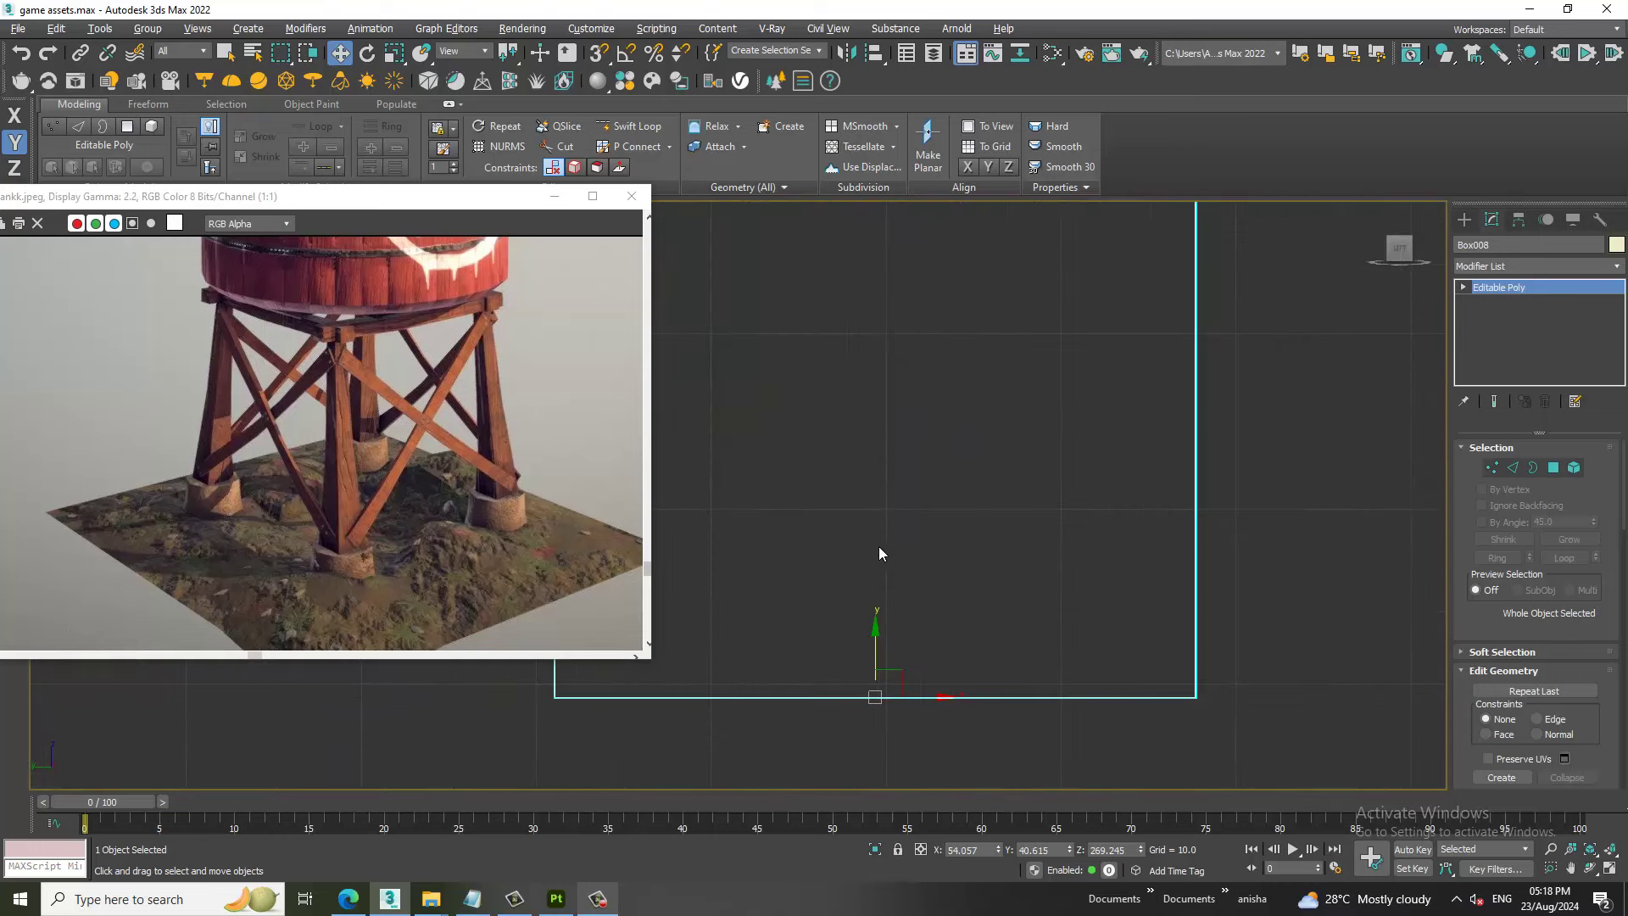
{"action": "scroll", "coordinate": [891, 534], "scroll_direction": "down", "scroll_amount": 3}
{"action": "key", "text": "1"}
{"action": "left_click_drag", "start_coordinate": [1020, 345], "coordinate": [1148, 750]}
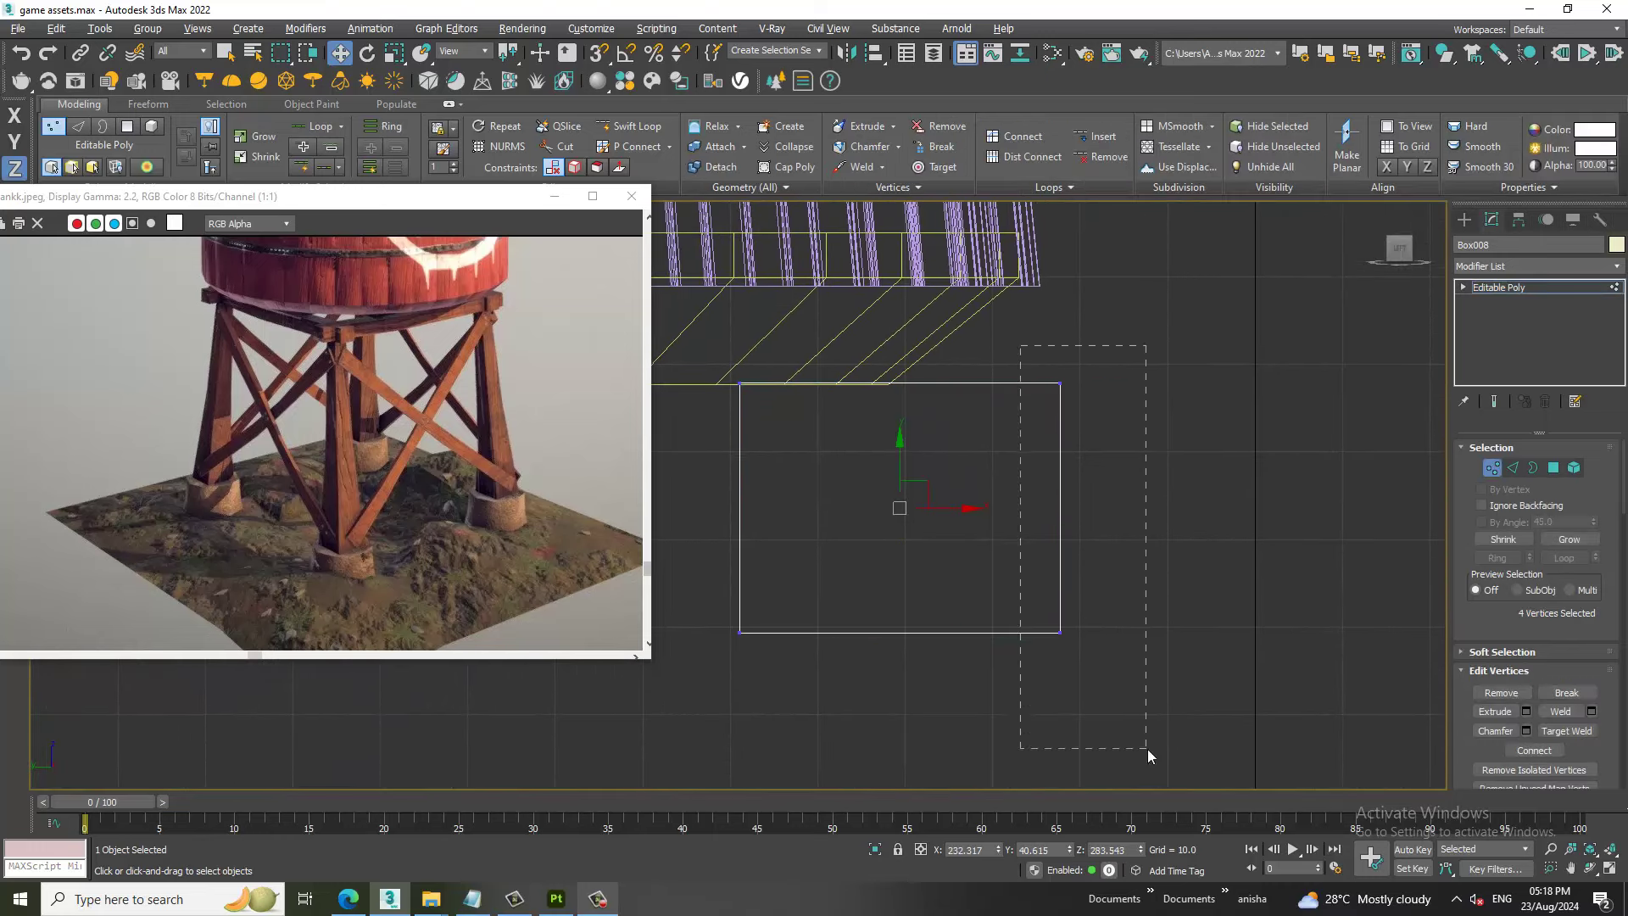
{"action": "left_click_drag", "start_coordinate": [1127, 509], "coordinate": [1090, 510]}
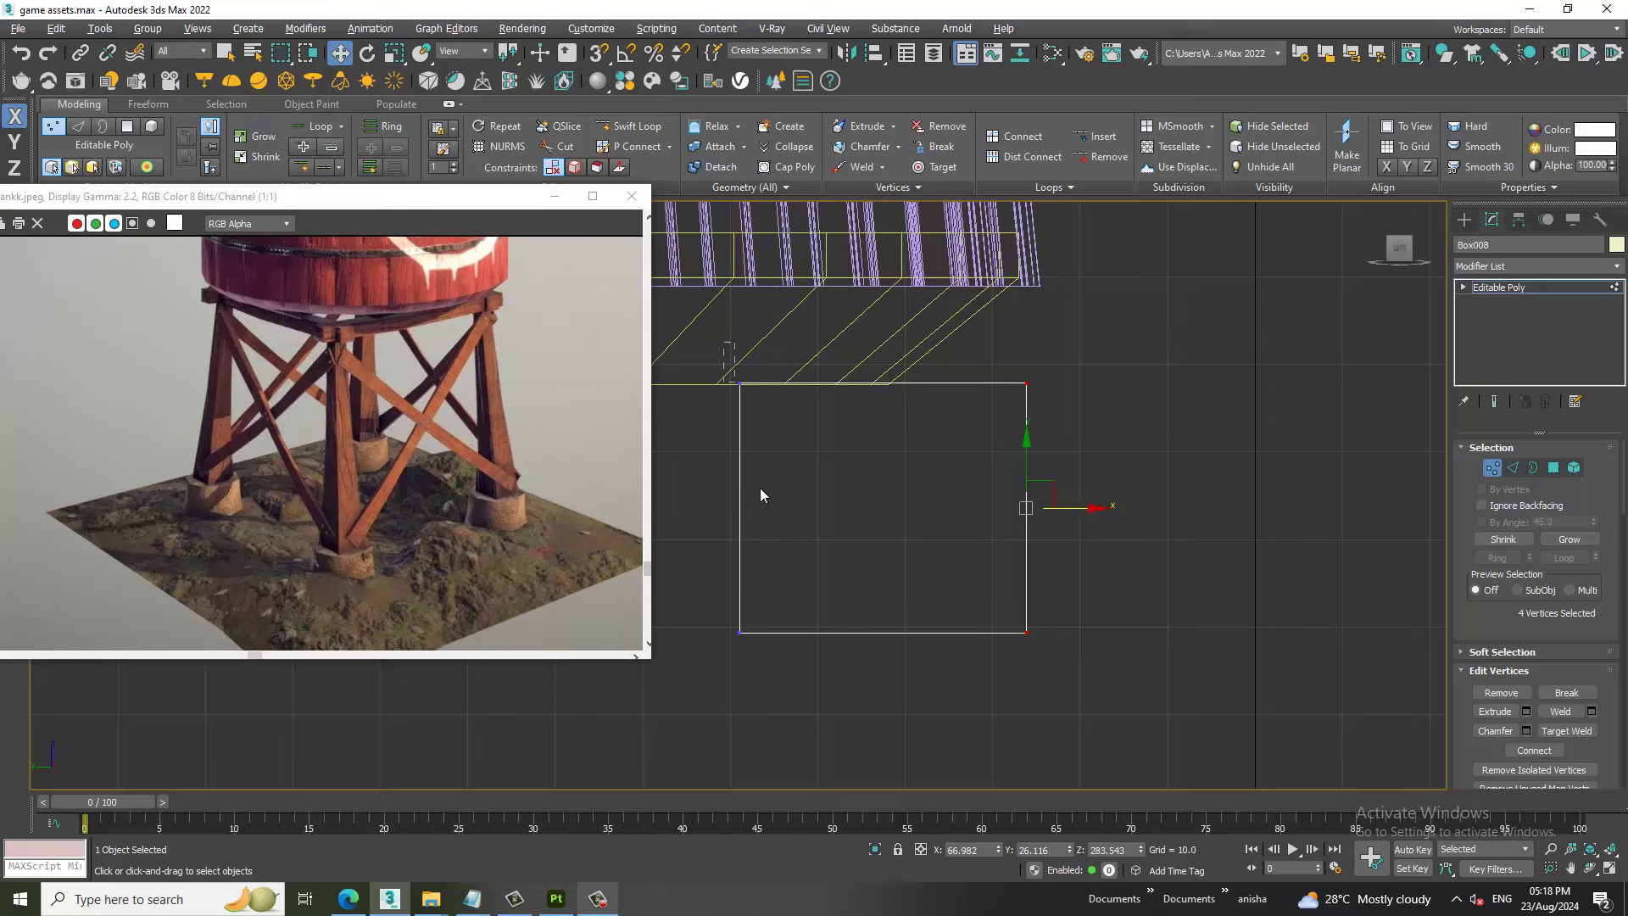
{"action": "left_click_drag", "start_coordinate": [803, 514], "coordinate": [838, 509]}
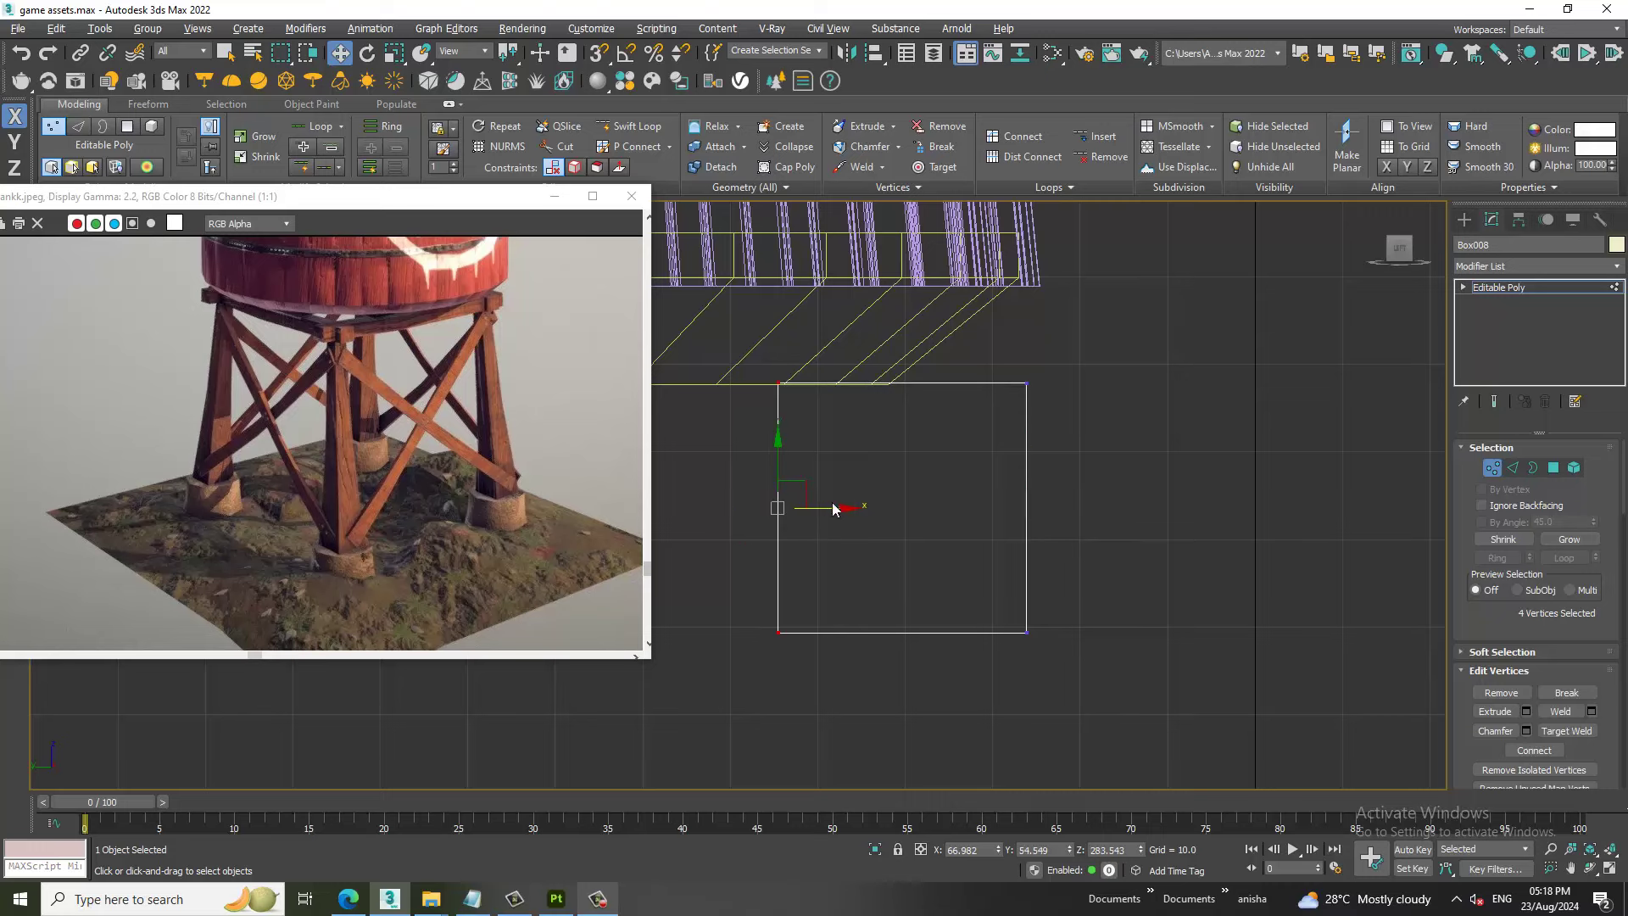
{"action": "scroll", "coordinate": [836, 509], "scroll_direction": "down", "scroll_amount": 3}
{"action": "left_click", "coordinate": [1500, 286]}
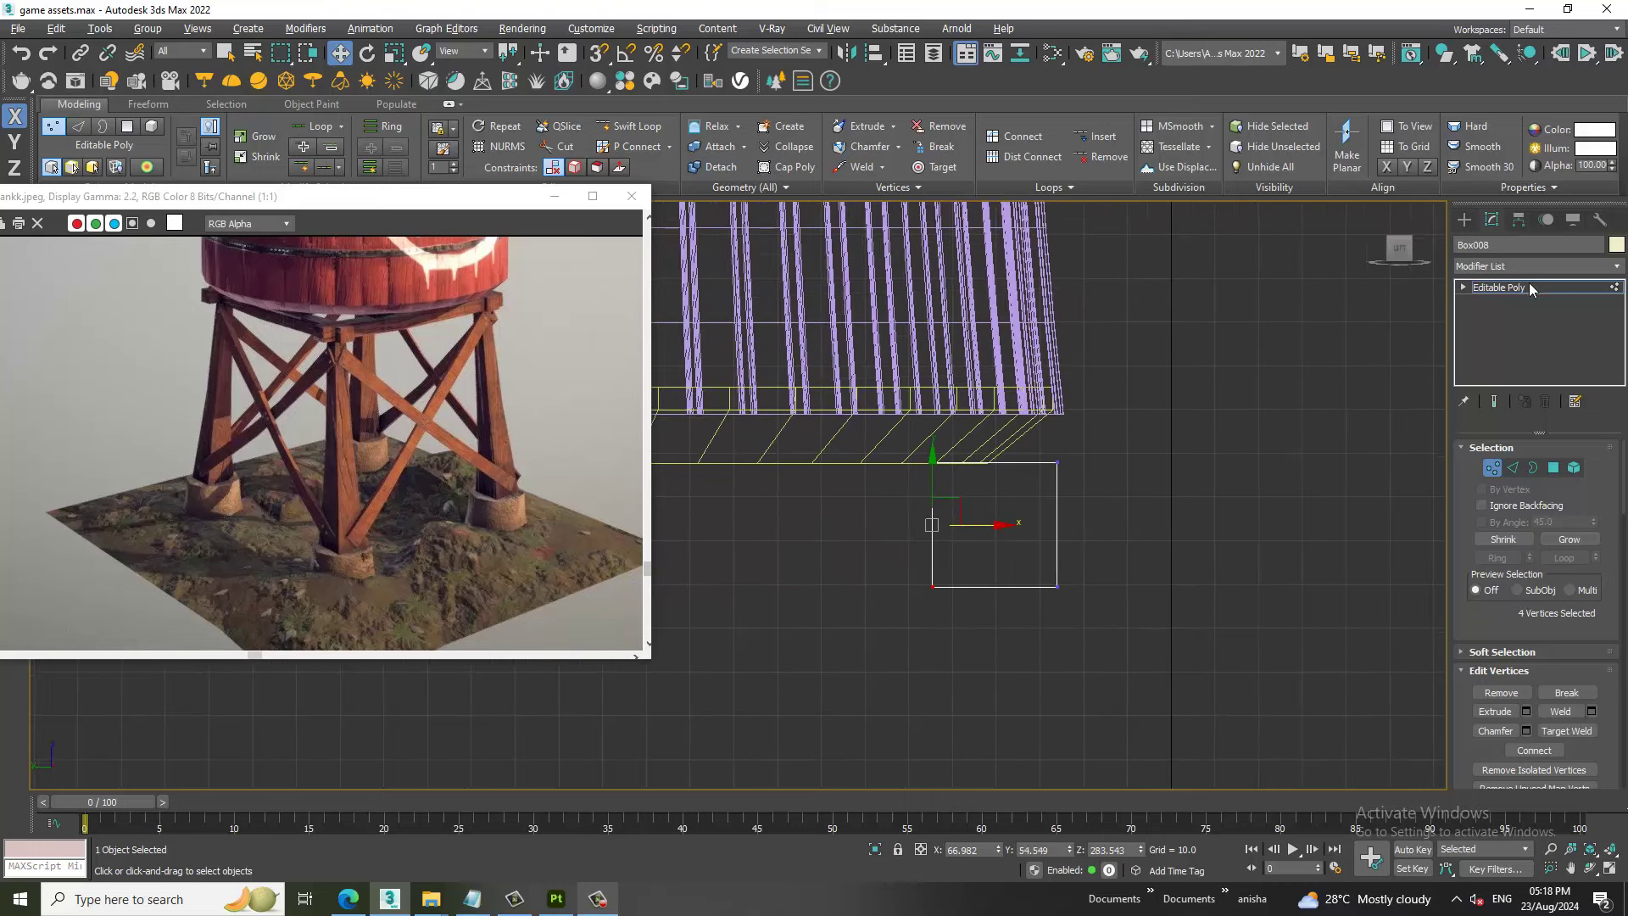
{"action": "middle_click_drag", "start_coordinate": [1105, 436], "coordinate": [1217, 461]}
{"action": "scroll", "coordinate": [1408, 560], "scroll_direction": "down", "scroll_amount": 2}
{"action": "scroll", "coordinate": [1415, 573], "scroll_direction": "down", "scroll_amount": 2}
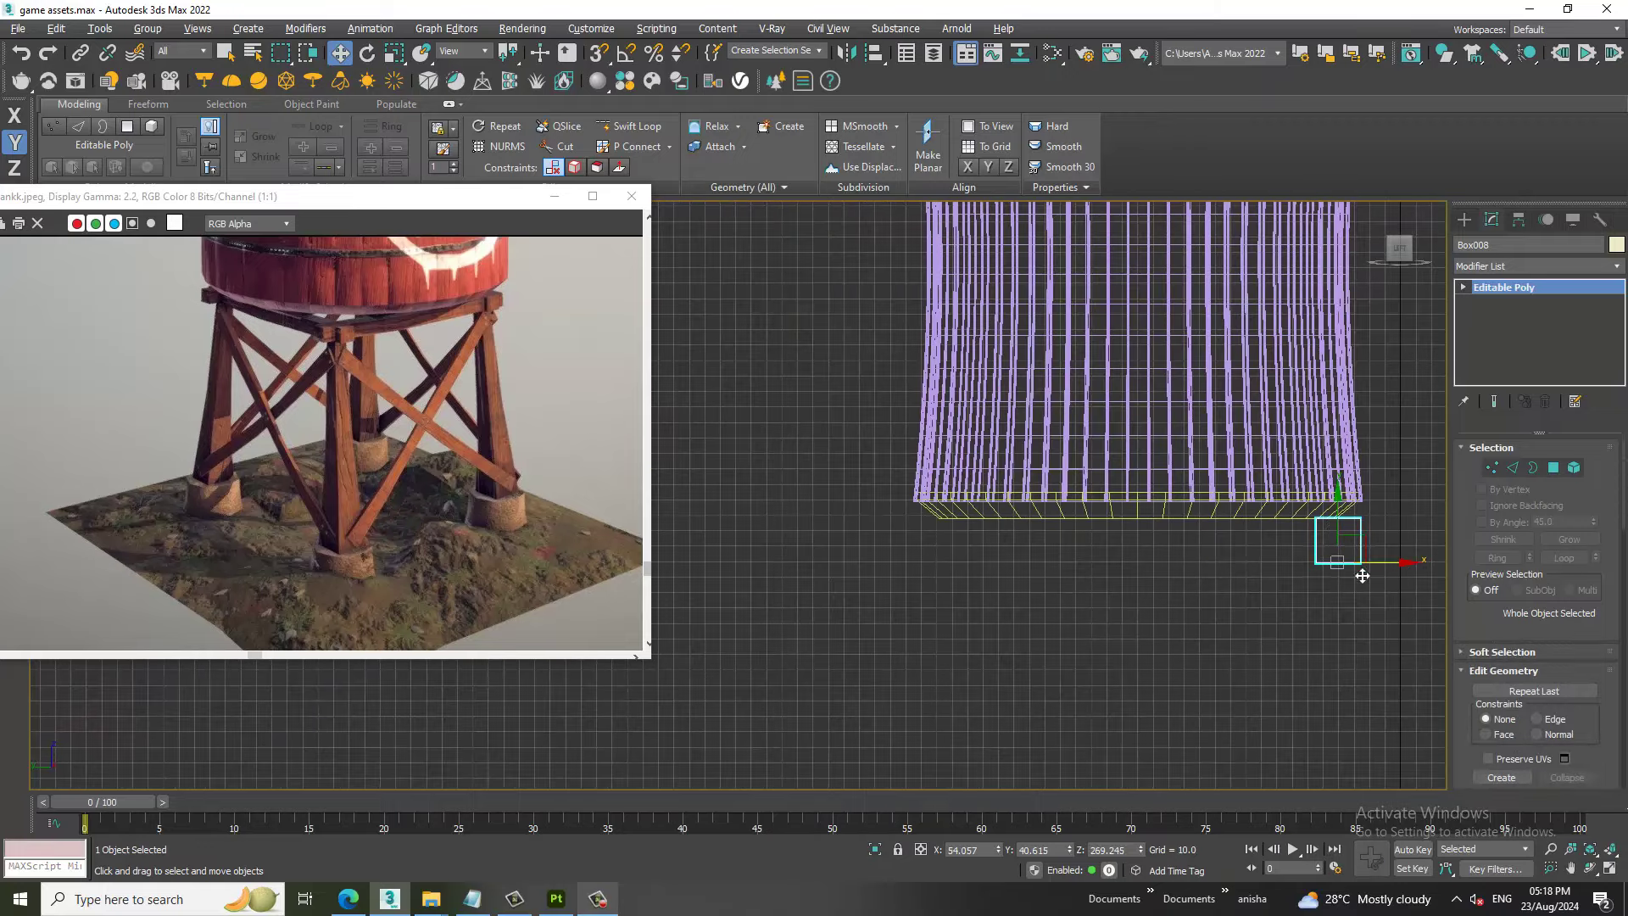
Shift-drag the block left along X to clone Box009, then view from Top.
{"action": "mouse_move", "coordinate": [1407, 562]}
{"action": "left_mouse_down", "text": "shift"}
{"action": "mouse_move", "coordinate": [938, 603]}
{"action": "mouse_move", "coordinate": [1015, 590]}
{"action": "left_mouse_up", "text": "shift"}
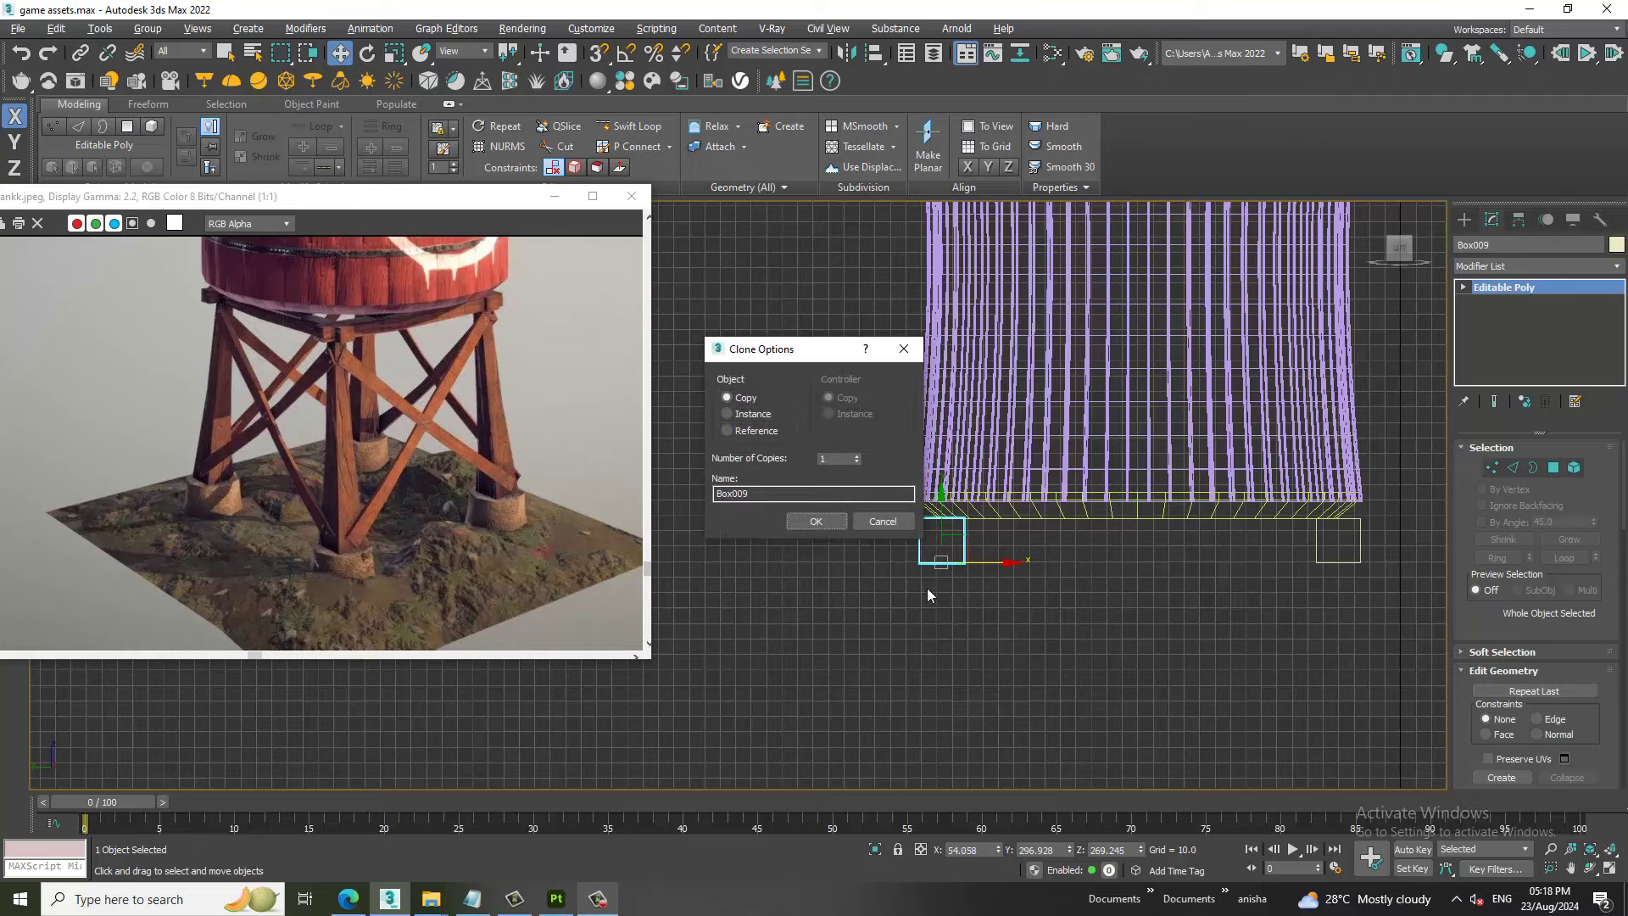
{"action": "left_click", "coordinate": [816, 522]}
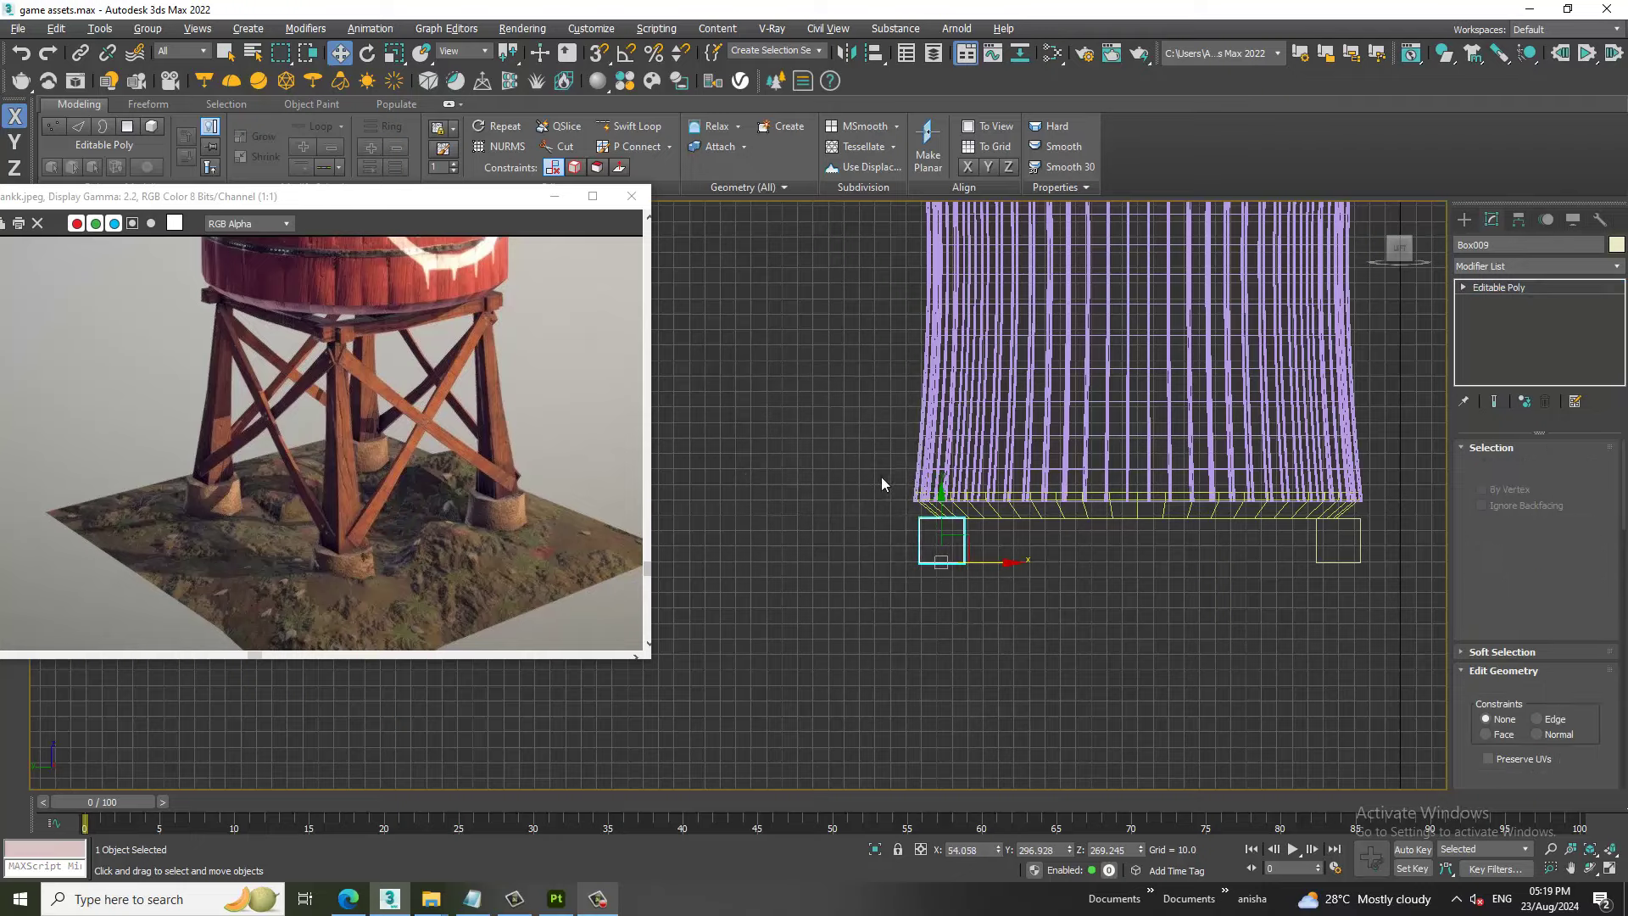
{"action": "key", "text": "t"}
{"action": "key", "text": "alt+w"}
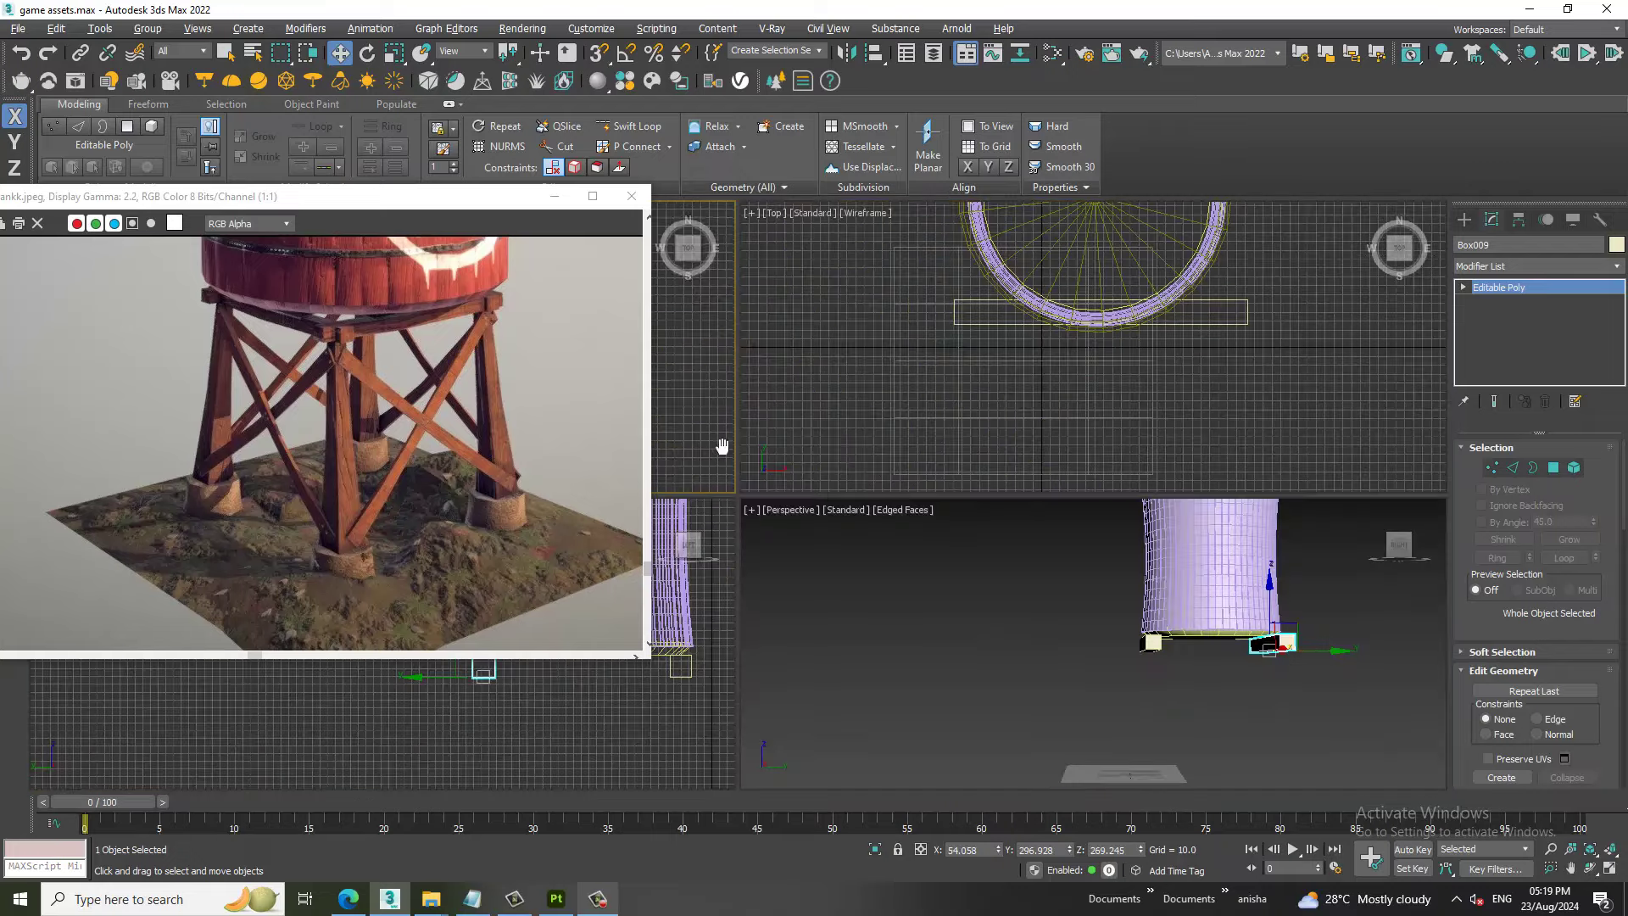
{"action": "key", "text": "alt+w"}
Turn on Angle Snap, cancel a trial -50° rotated copy, and open grid and snap settings.
{"action": "scroll", "coordinate": [989, 407], "scroll_direction": "up", "scroll_amount": 3}
{"action": "scroll", "coordinate": [988, 407], "scroll_direction": "down", "scroll_amount": 6}
{"action": "scroll", "coordinate": [989, 407], "scroll_direction": "up", "scroll_amount": 1}
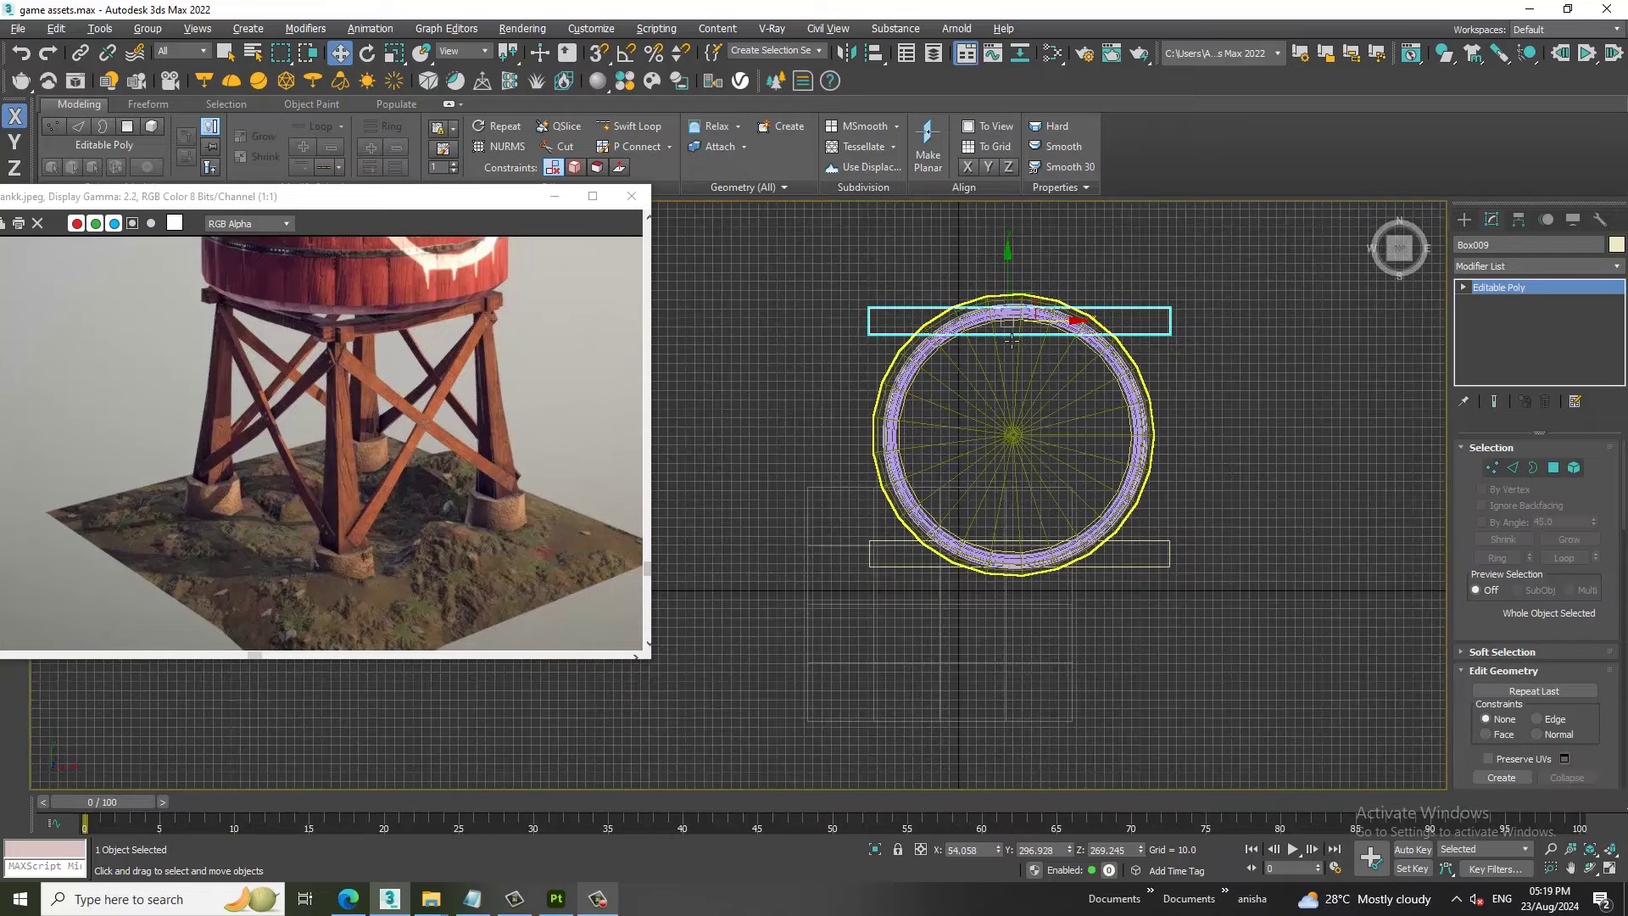
{"action": "left_click", "coordinate": [626, 52]}
{"action": "key", "text": "e"}
{"action": "left_click_drag", "start_coordinate": [1066, 311], "coordinate": [1090, 437], "text": "shift"}
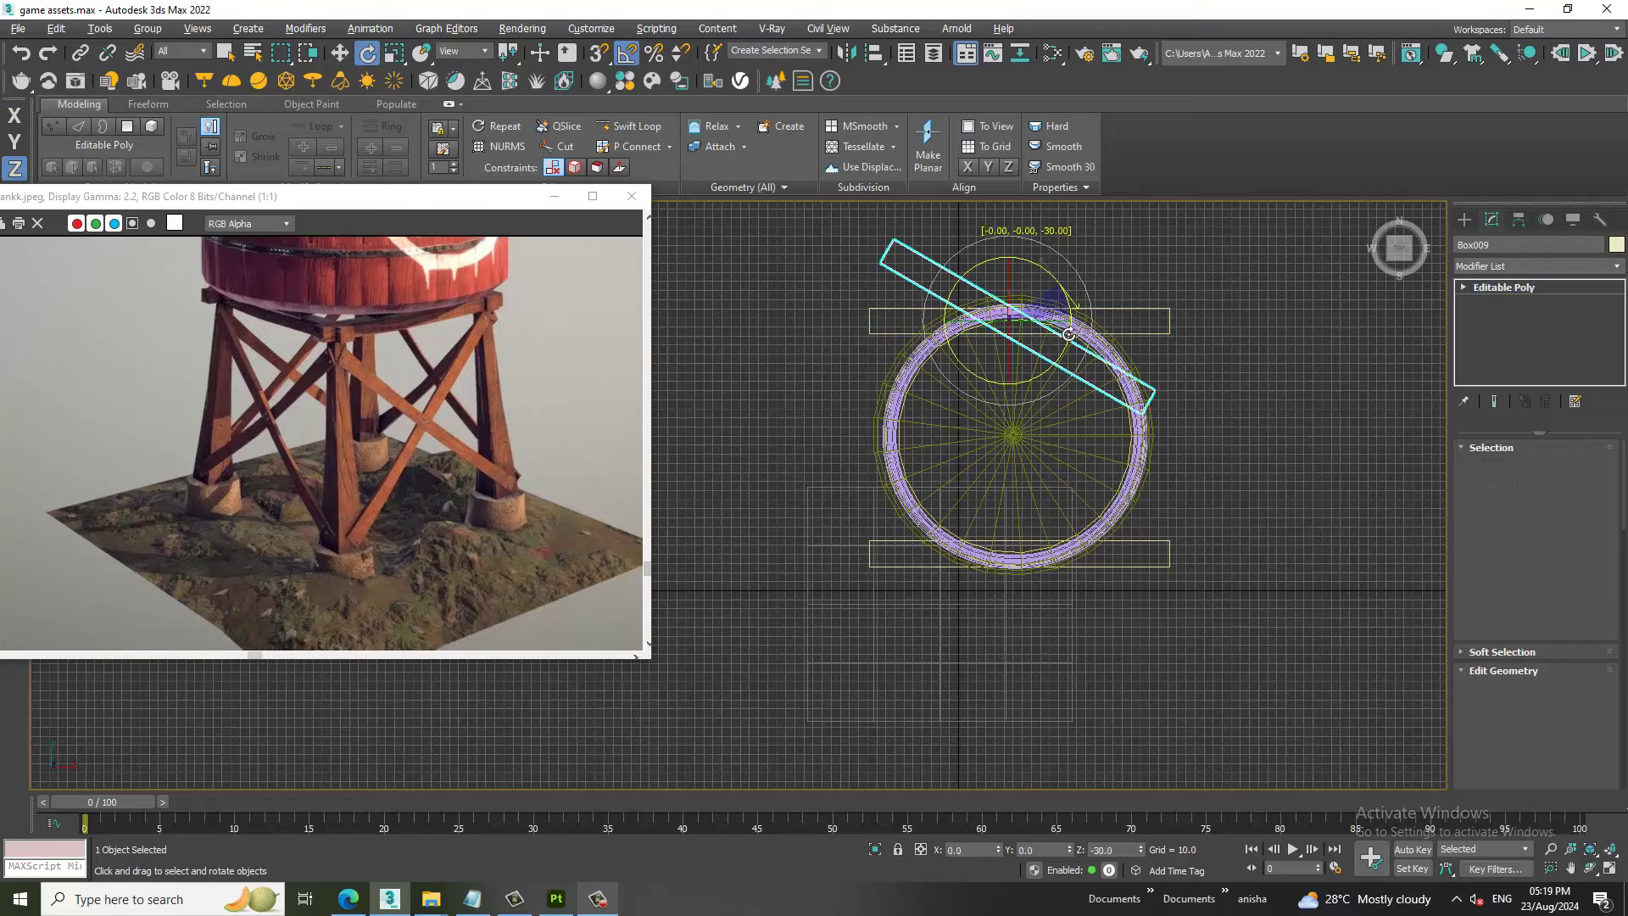
{"action": "left_click", "coordinate": [880, 523]}
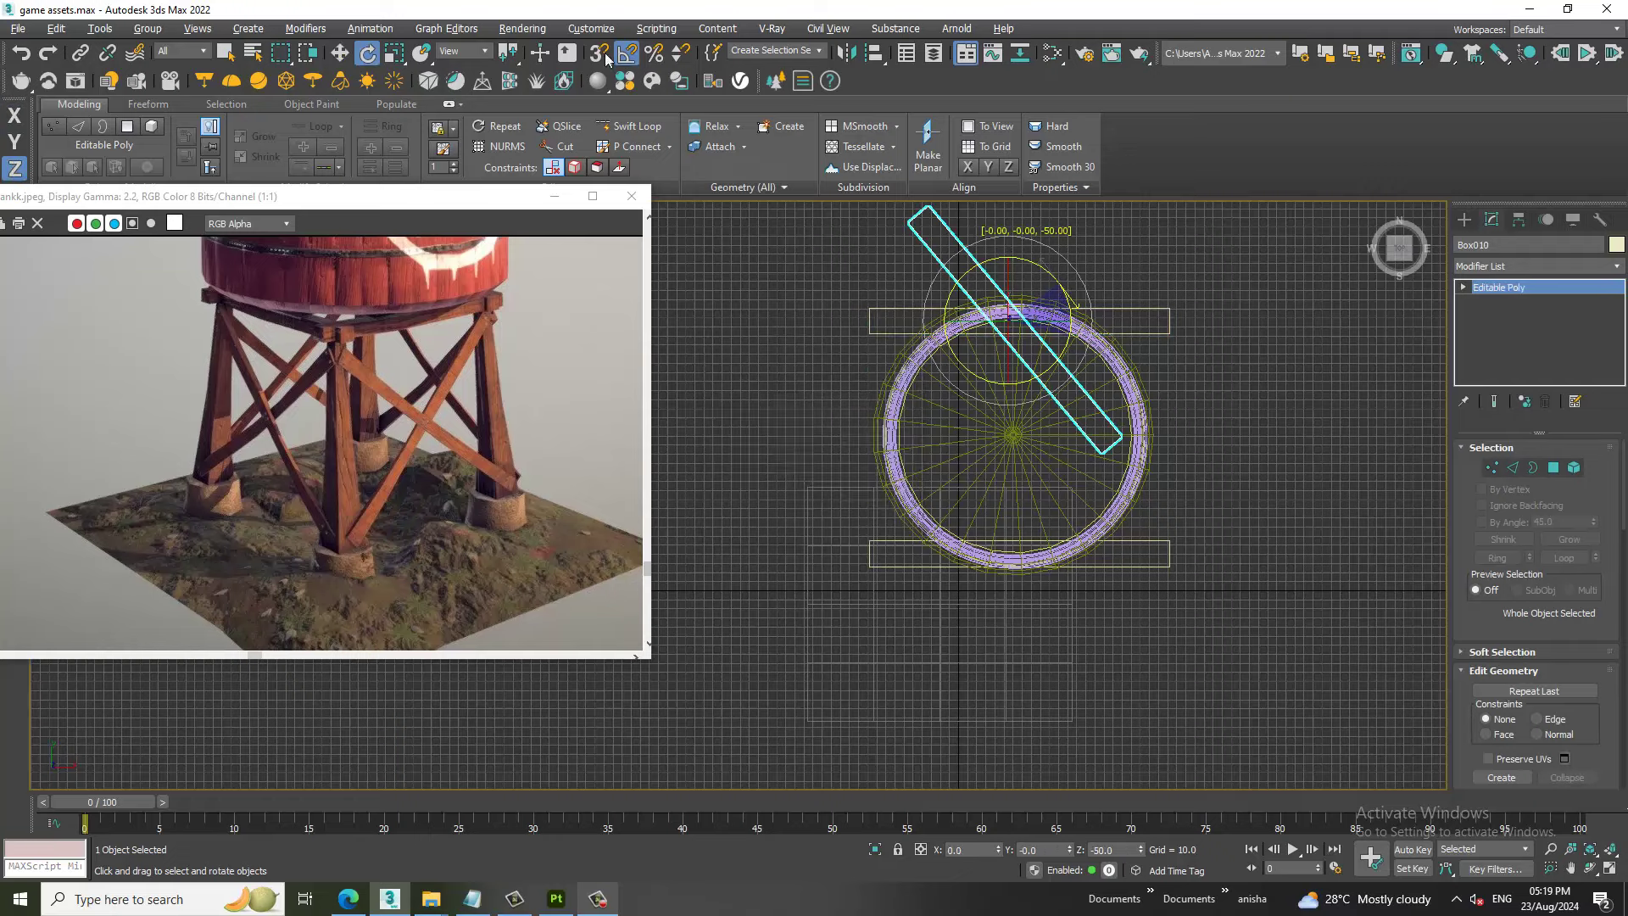
{"action": "right_click", "coordinate": [626, 52]}
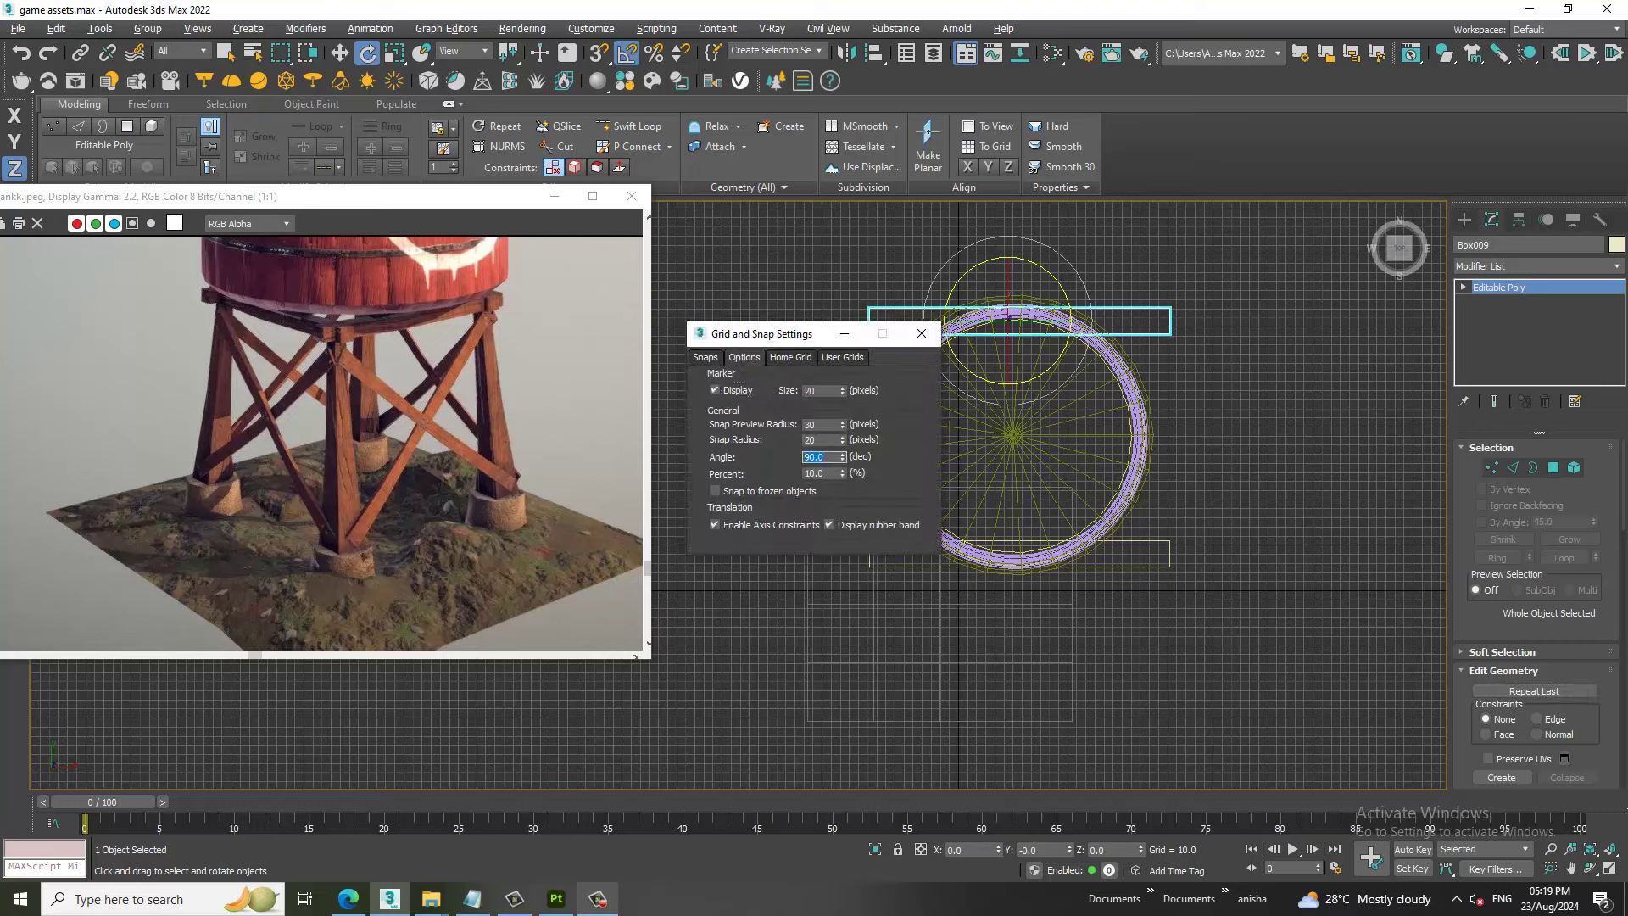
Set the snap angle and clone the beam rotated 90° upright as Box010.
{"action": "left_click", "coordinate": [920, 334]}
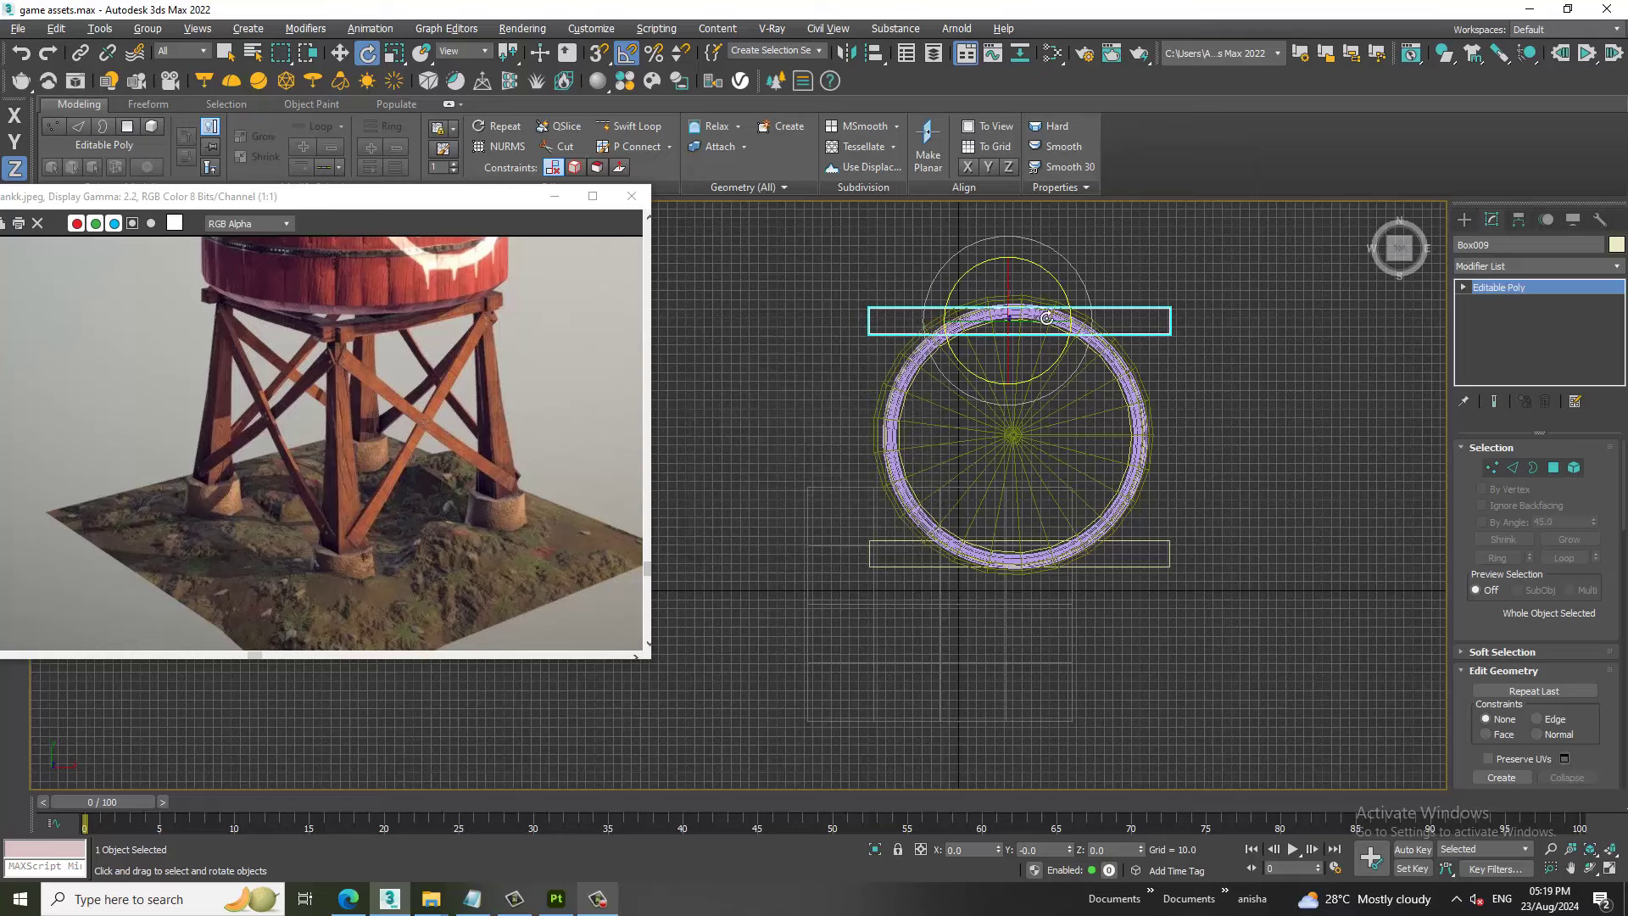
{"action": "left_click_drag", "start_coordinate": [1062, 286], "coordinate": [841, 490], "text": "shift"}
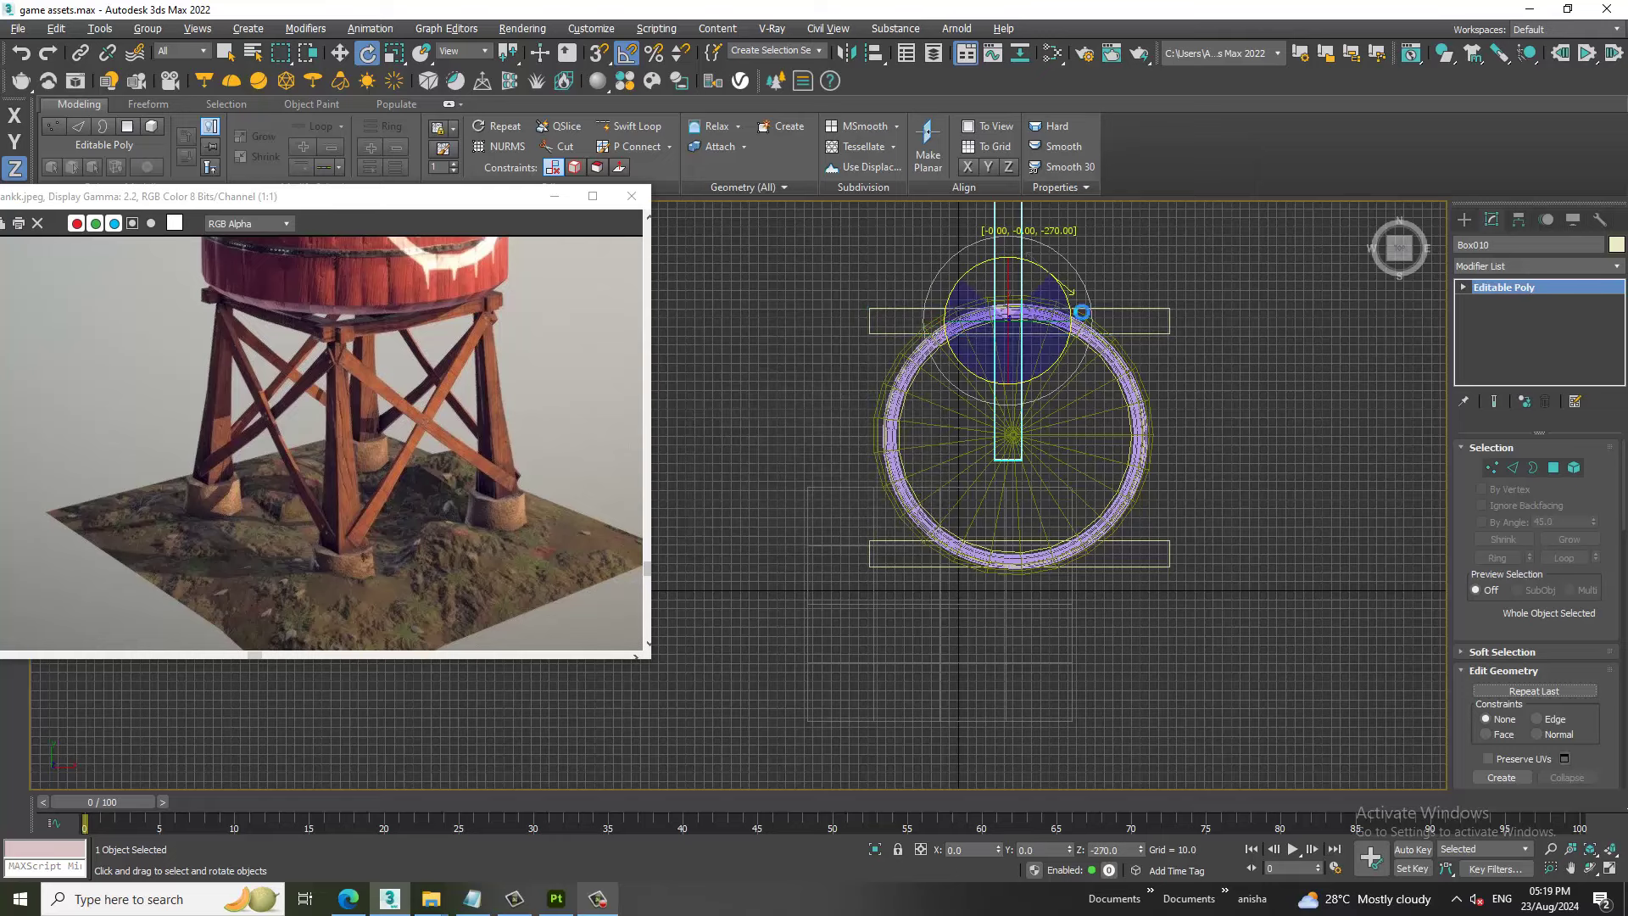
{"action": "left_click", "coordinate": [817, 522]}
Move Box010 onto the ring's left edge and Shift-copy Box011 to the right edge.
{"action": "key", "text": "w"}
{"action": "scroll", "coordinate": [1199, 353], "scroll_direction": "up", "scroll_amount": 2}
{"action": "left_click_drag", "start_coordinate": [1035, 320], "coordinate": [1067, 453]}
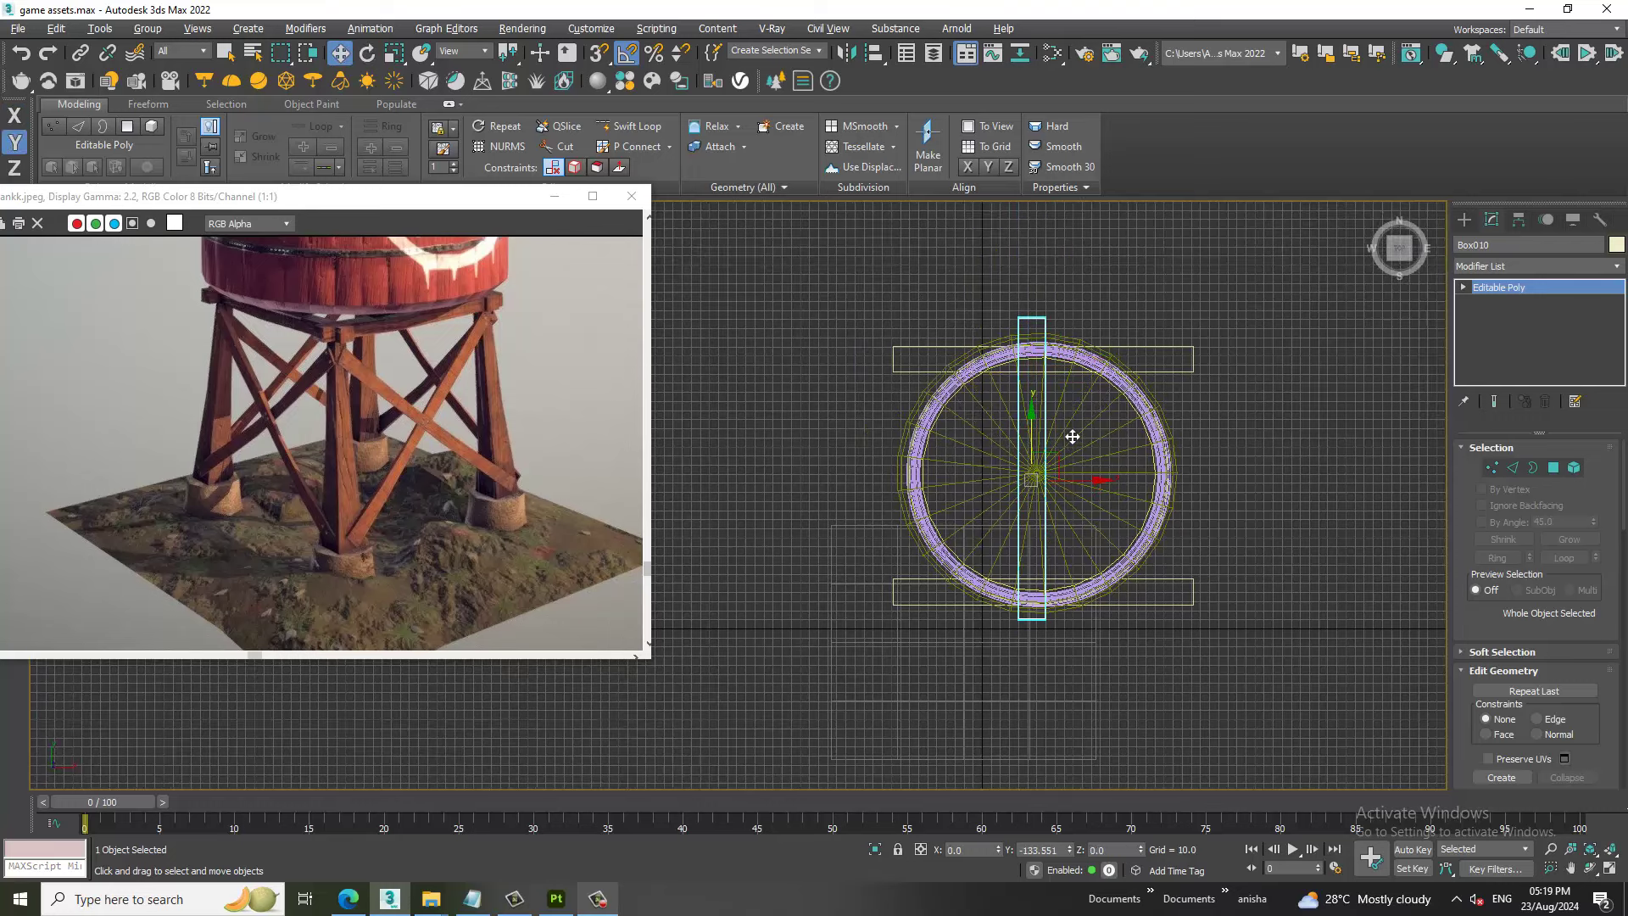
{"action": "left_click_drag", "start_coordinate": [1098, 483], "coordinate": [974, 501]}
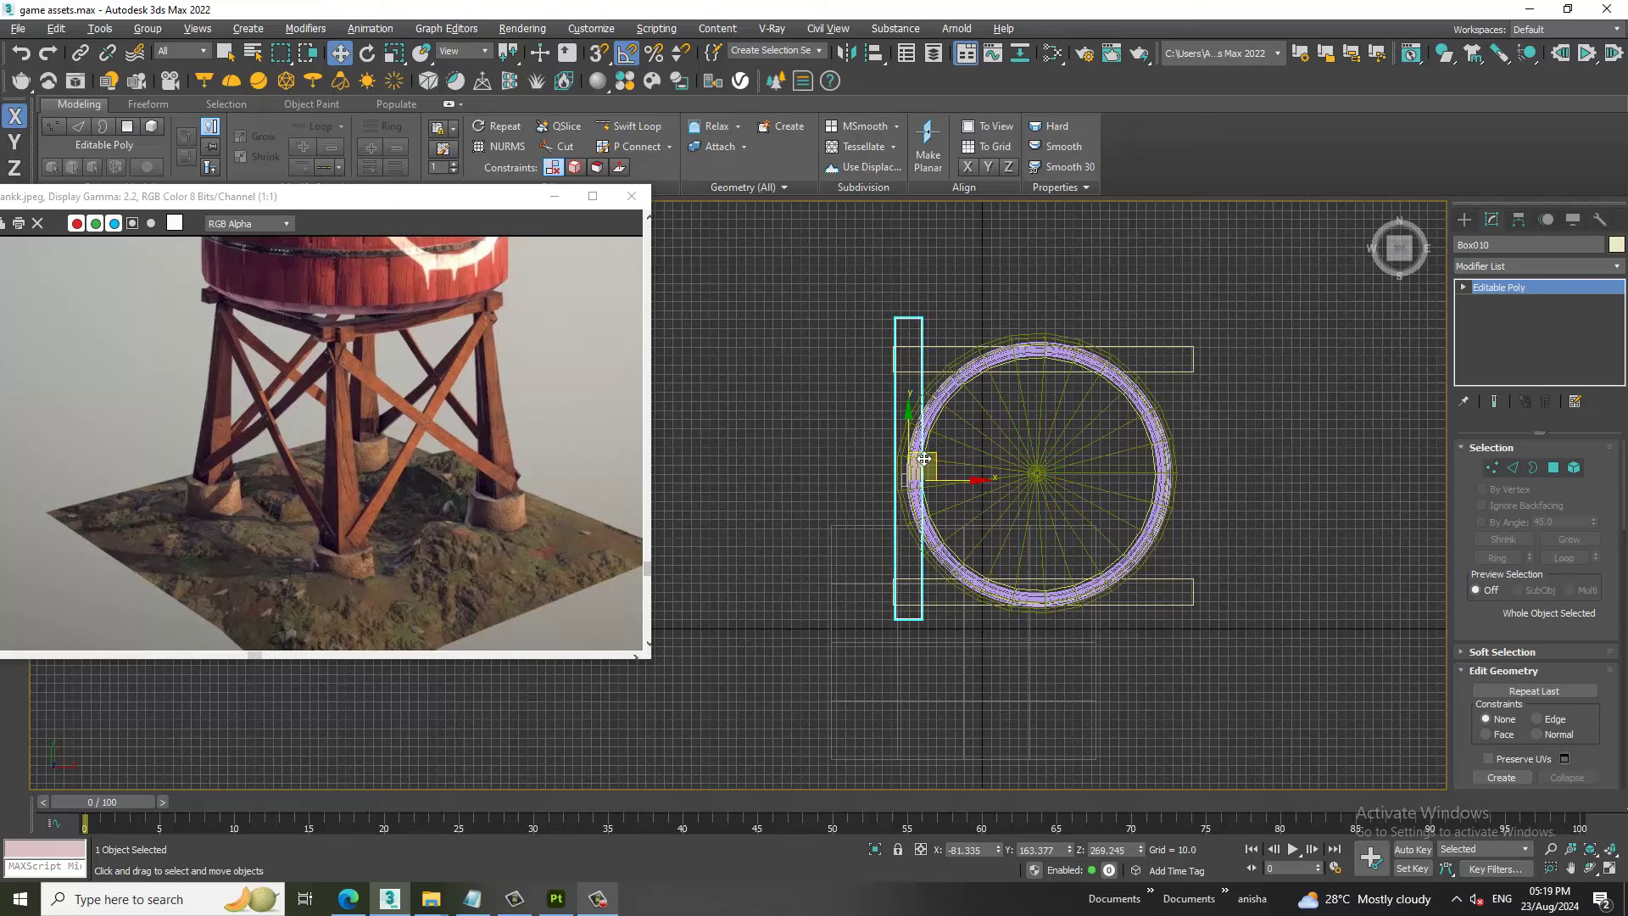
{"action": "left_click_drag", "start_coordinate": [923, 452], "coordinate": [924, 457]}
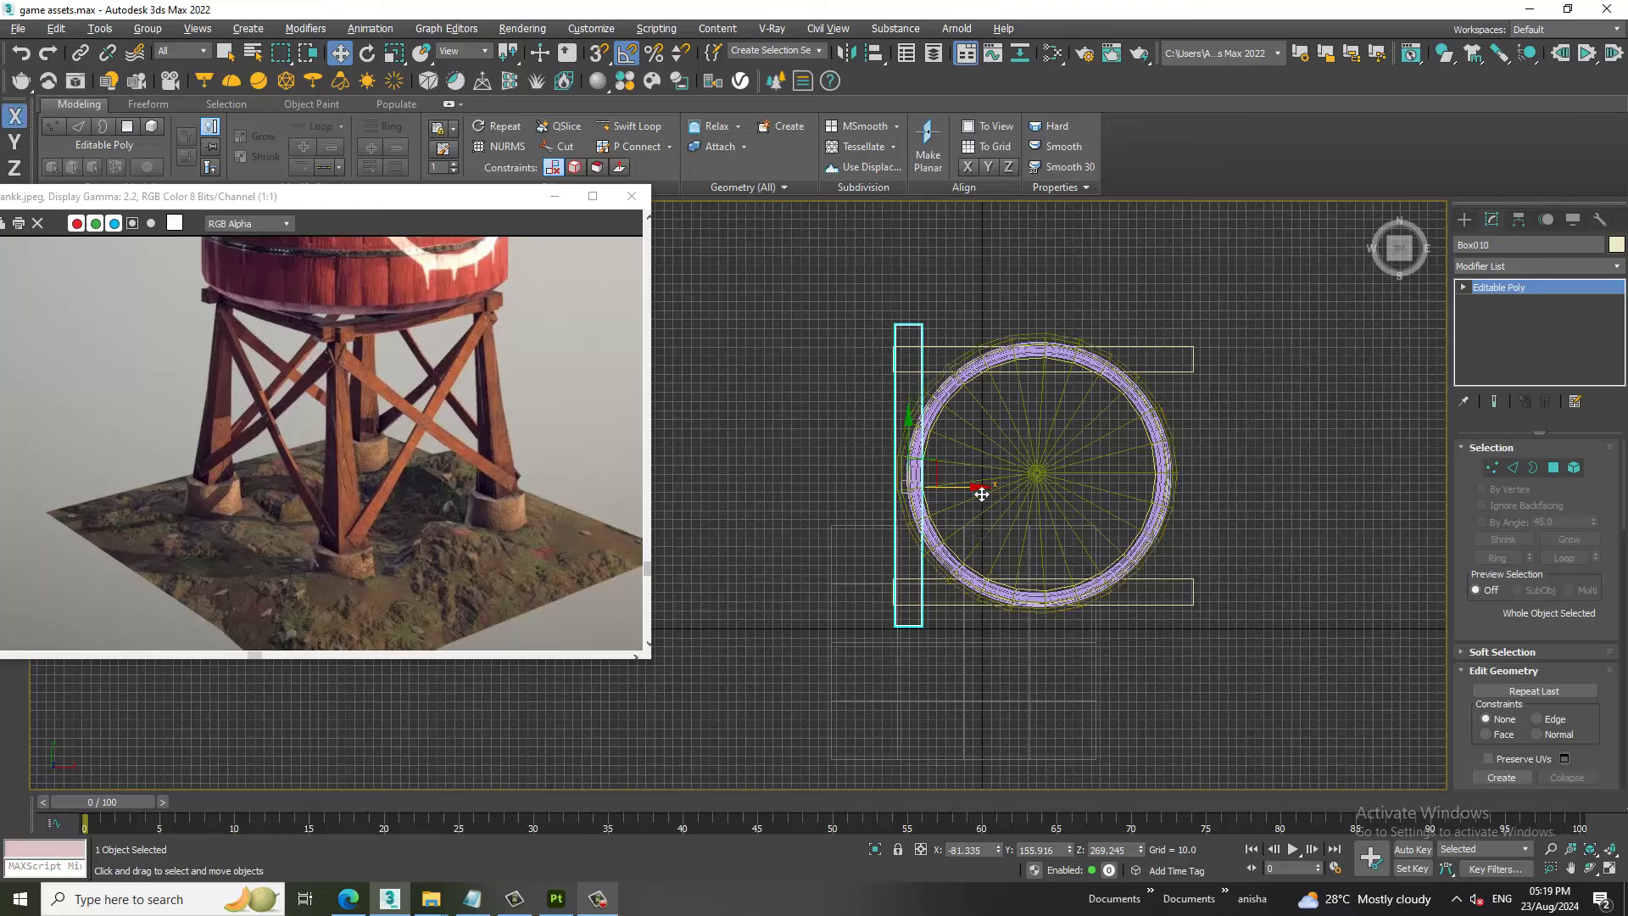
{"action": "left_click_drag", "start_coordinate": [980, 495], "coordinate": [977, 495]}
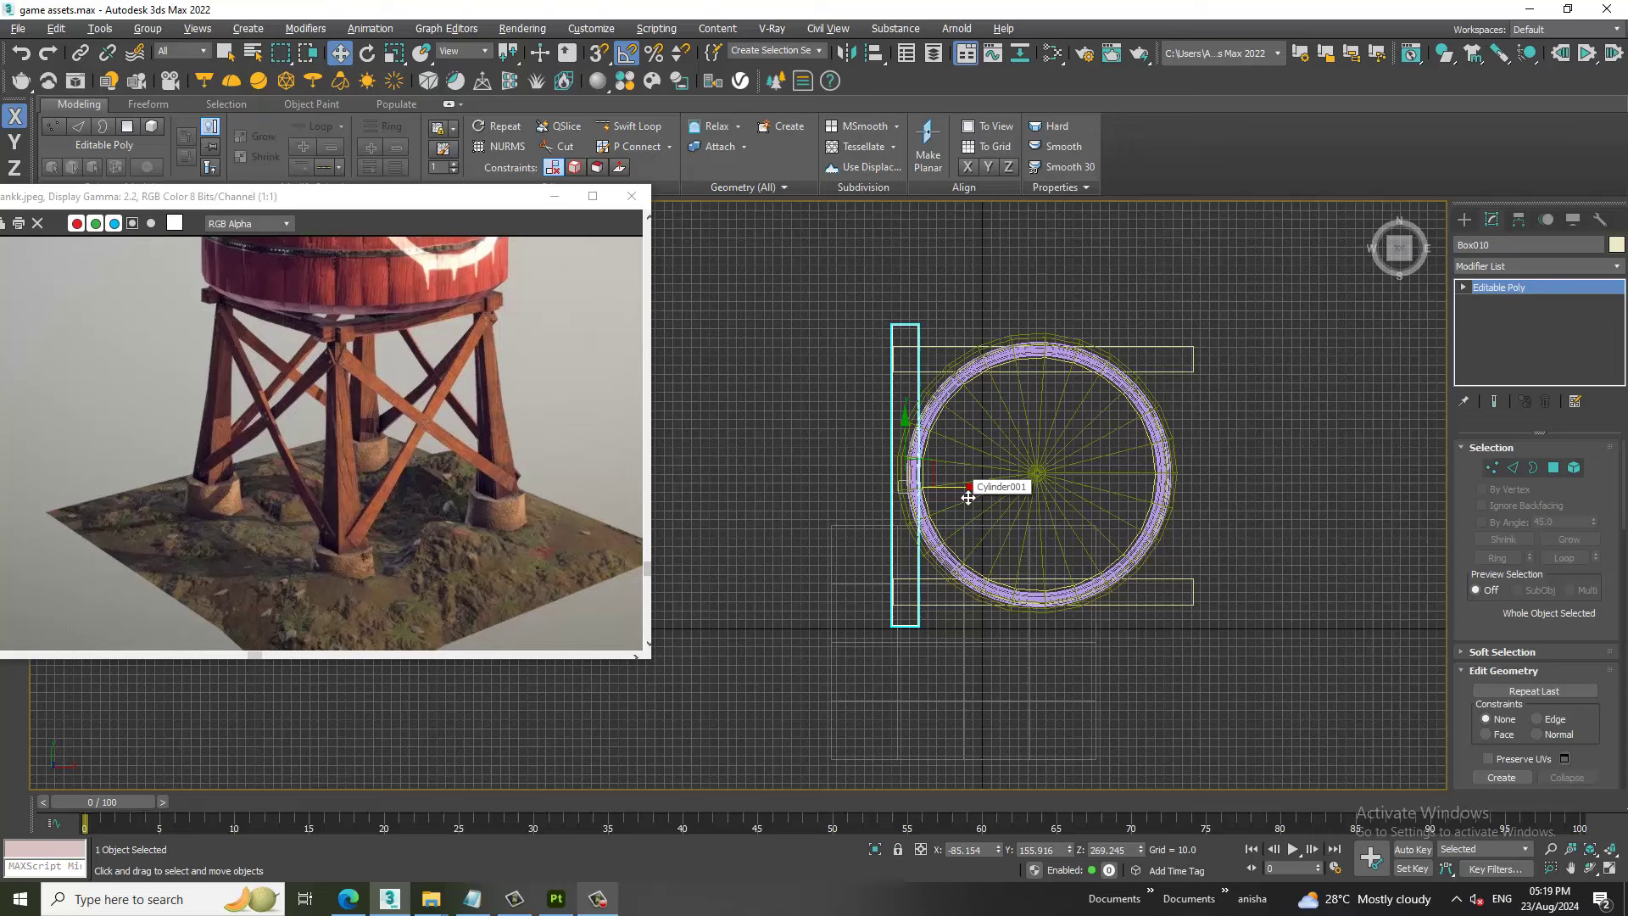
{"action": "left_click_drag", "start_coordinate": [967, 498], "coordinate": [973, 496]}
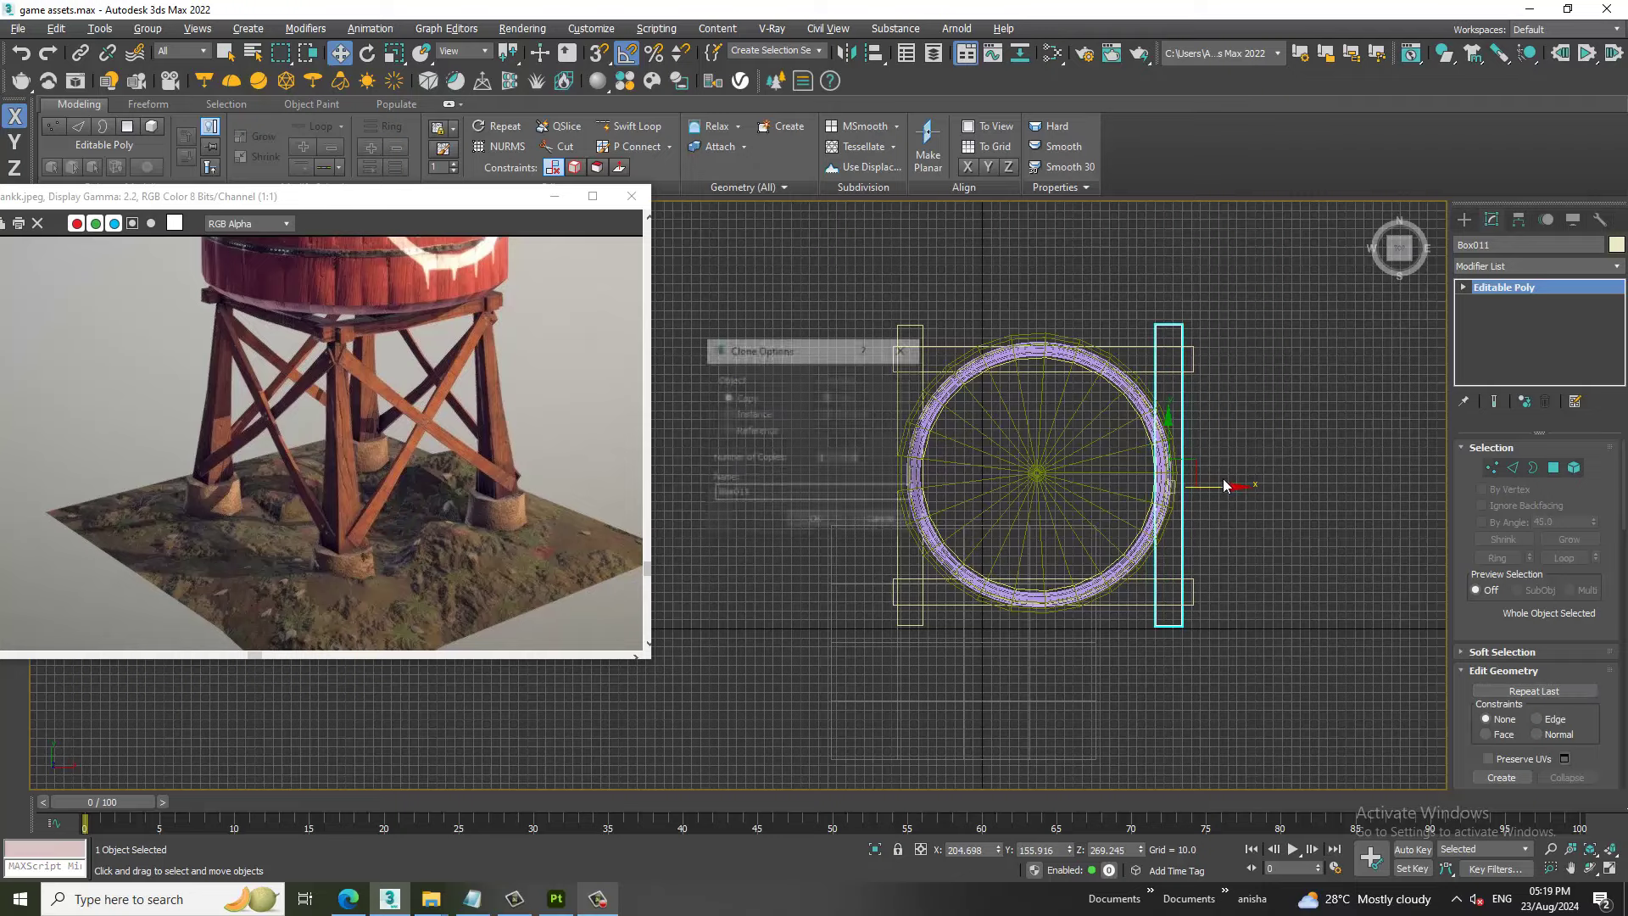
Keep copy Box011 to finish the four-beam frame, view it in perspective, and select tank body Box007.
{"action": "left_click", "coordinate": [832, 526]}
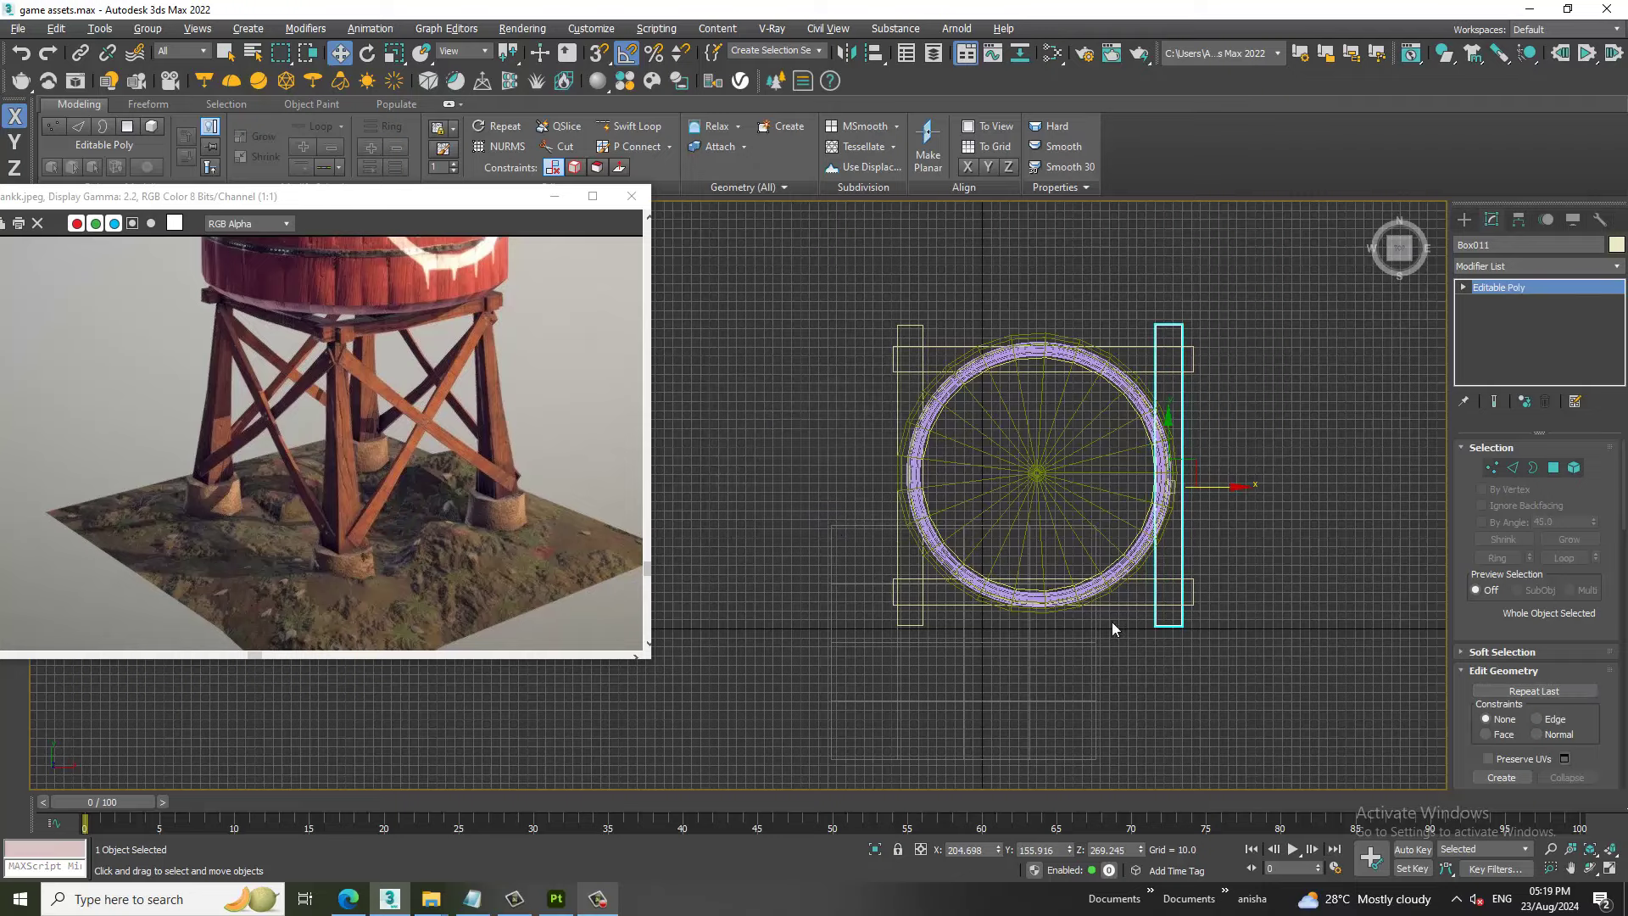
{"action": "key", "text": "alt+w"}
{"action": "key", "text": "alt+w"}
{"action": "mouse_move", "coordinate": [1068, 589]}
{"action": "middle_mouse_down", "text": "alt"}
{"action": "mouse_move", "coordinate": [963, 597]}
{"action": "mouse_move", "coordinate": [1140, 553]}
{"action": "mouse_move", "coordinate": [1031, 530]}
{"action": "middle_mouse_up", "text": "alt"}
{"action": "scroll", "coordinate": [1102, 559], "scroll_direction": "down", "scroll_amount": 4}
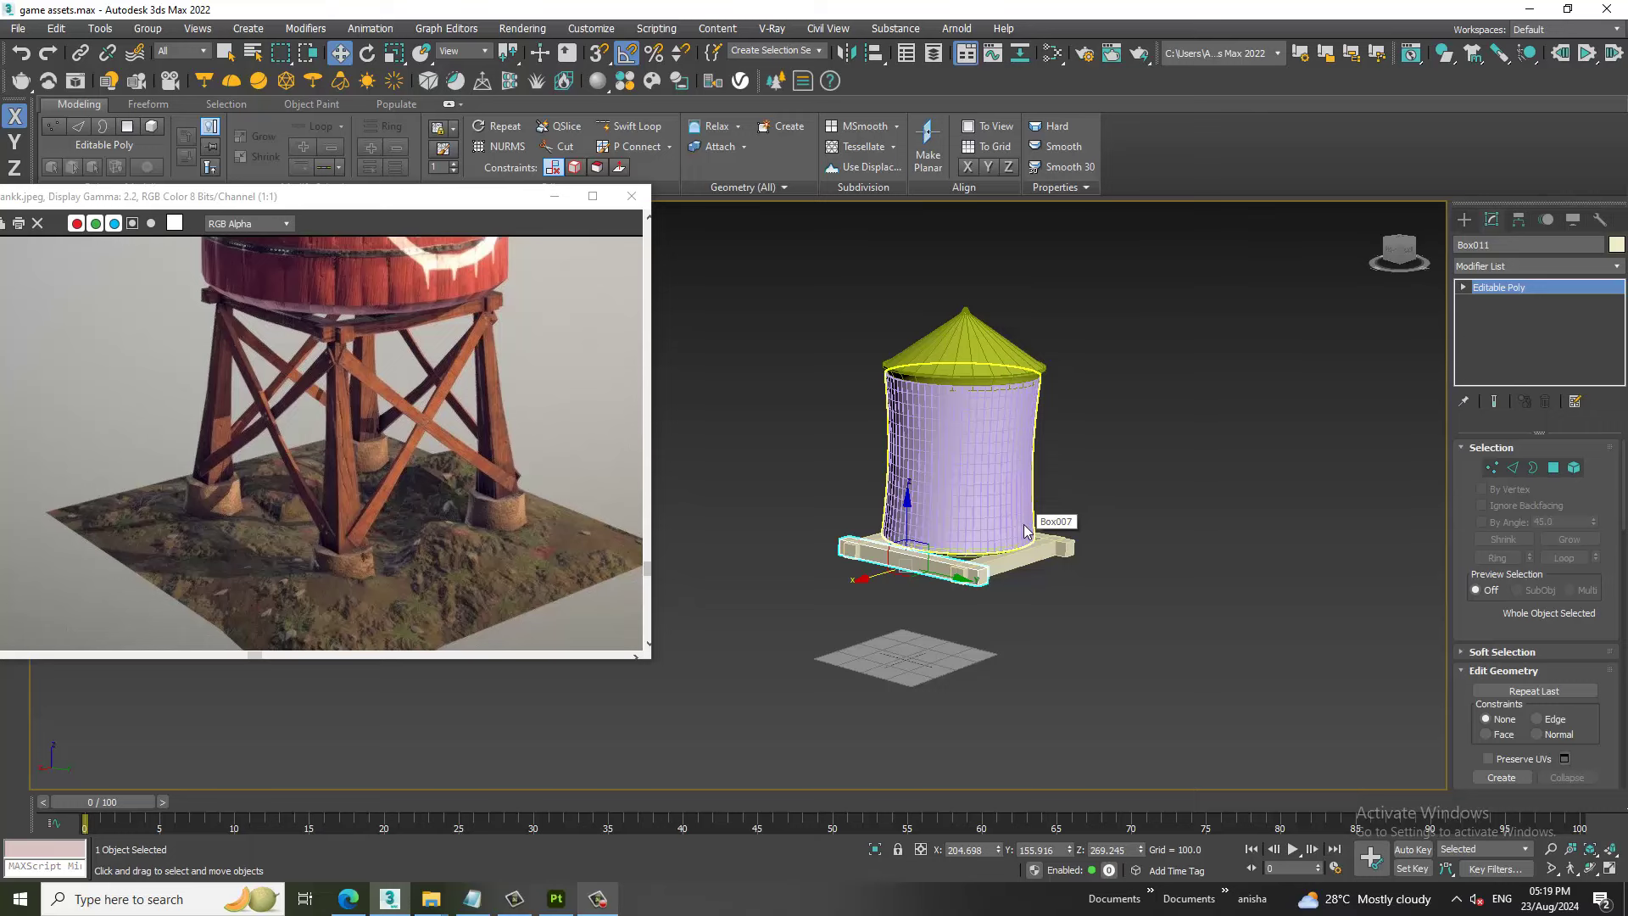
{"action": "scroll", "coordinate": [395, 430], "scroll_direction": "up", "scroll_amount": 3}
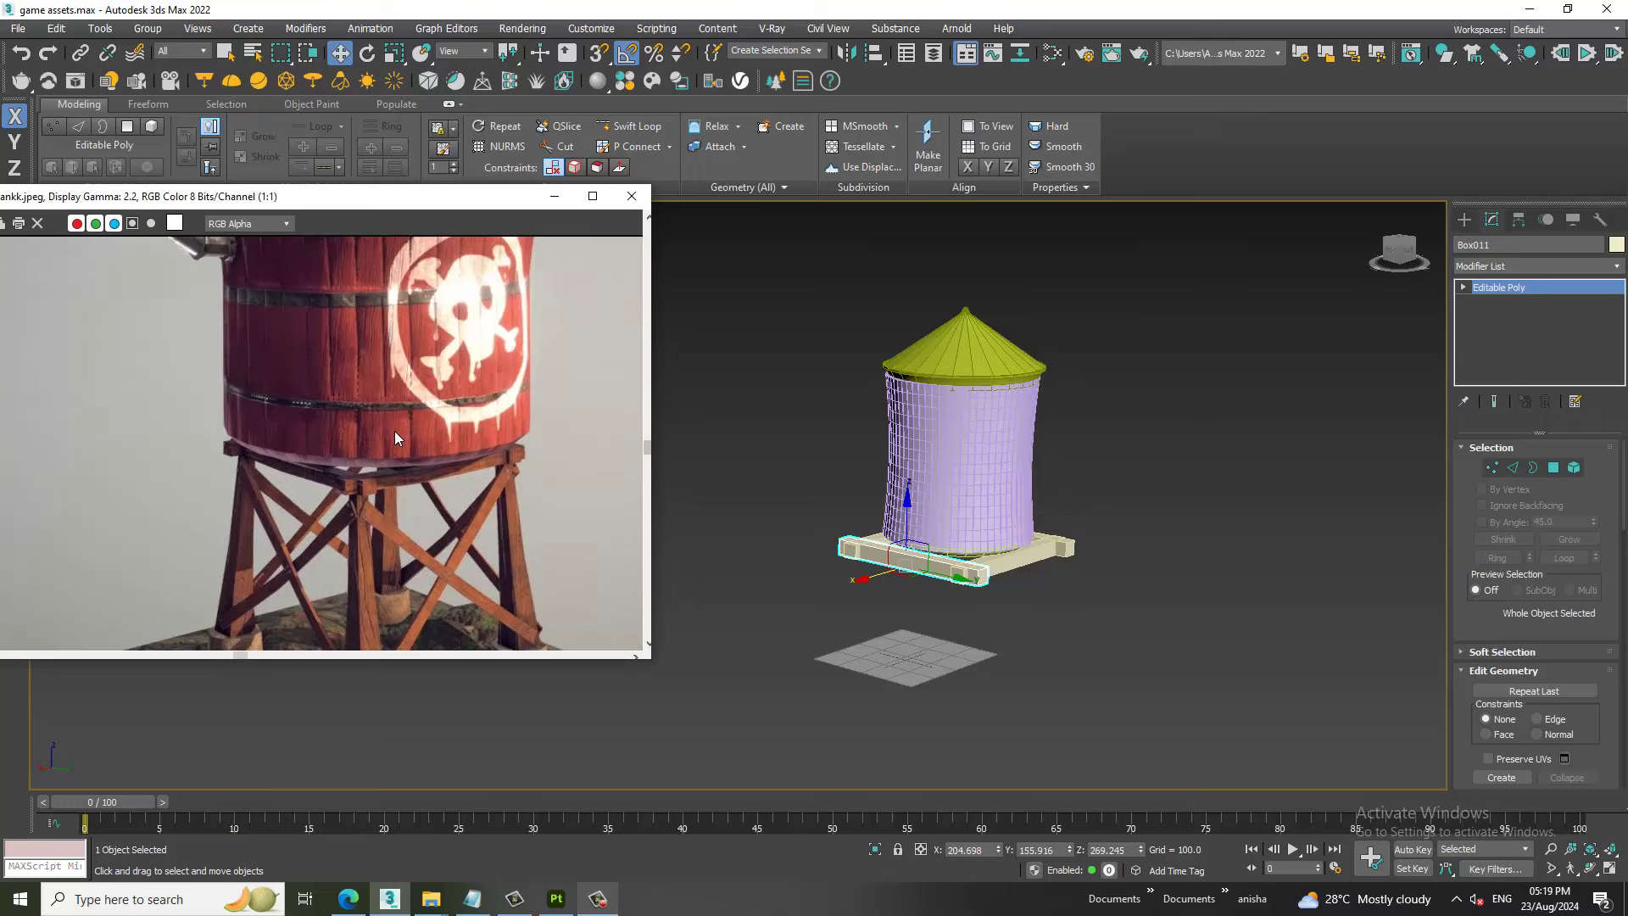
{"action": "scroll", "coordinate": [394, 431], "scroll_direction": "down", "scroll_amount": 1}
{"action": "mouse_move", "coordinate": [1204, 378]}
{"action": "middle_mouse_down", "text": "alt"}
{"action": "mouse_move", "coordinate": [1159, 472]}
{"action": "mouse_move", "coordinate": [1018, 539]}
{"action": "middle_mouse_up", "text": "alt"}
{"action": "left_click", "coordinate": [1051, 545]}
Add an FFD(cyl) 4x6x4 lattice modifier to tank body Box007.
{"action": "scroll", "coordinate": [1050, 544], "scroll_direction": "up", "scroll_amount": 2}
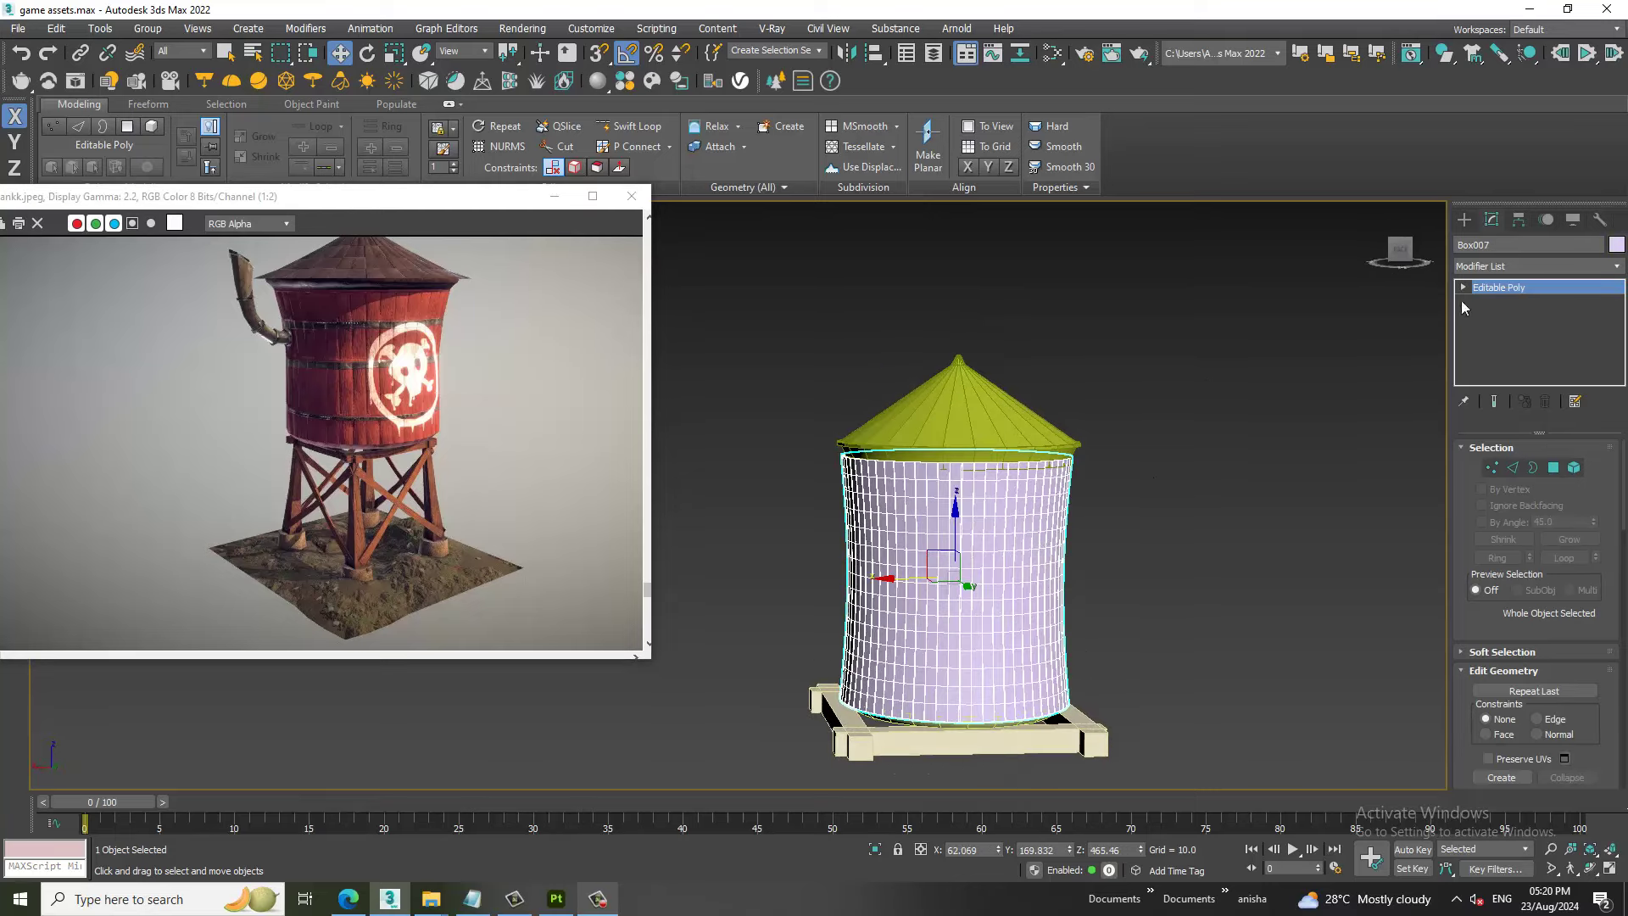
{"action": "left_click", "coordinate": [1563, 268]}
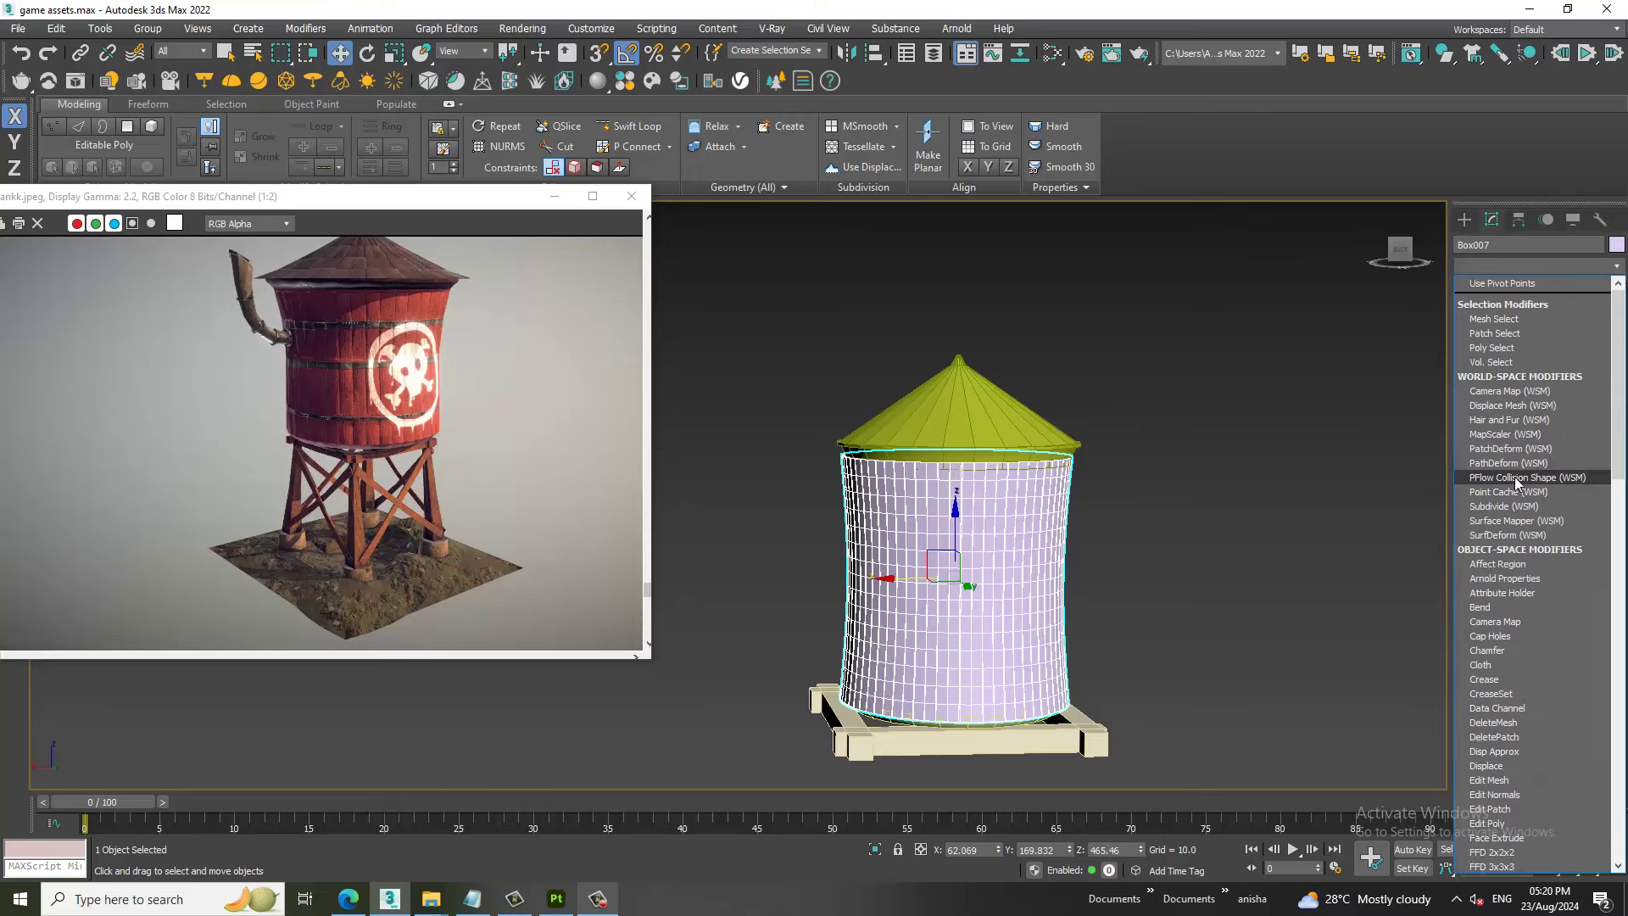
{"action": "key", "text": "t"}
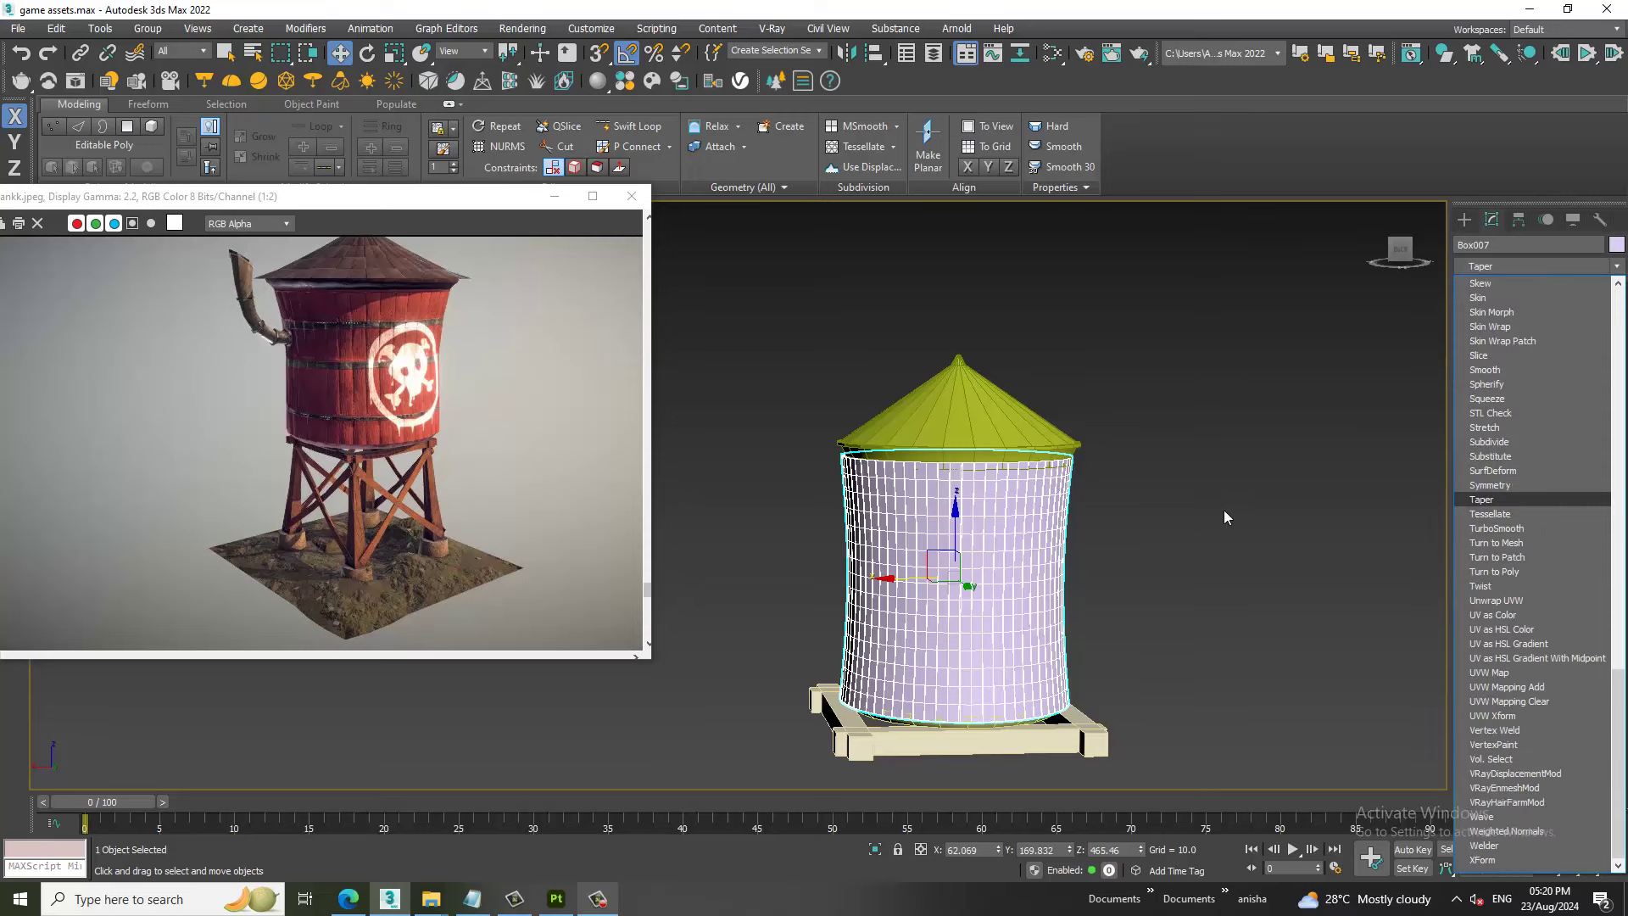
{"action": "left_click", "coordinate": [1224, 516]}
{"action": "left_click", "coordinate": [1560, 268]}
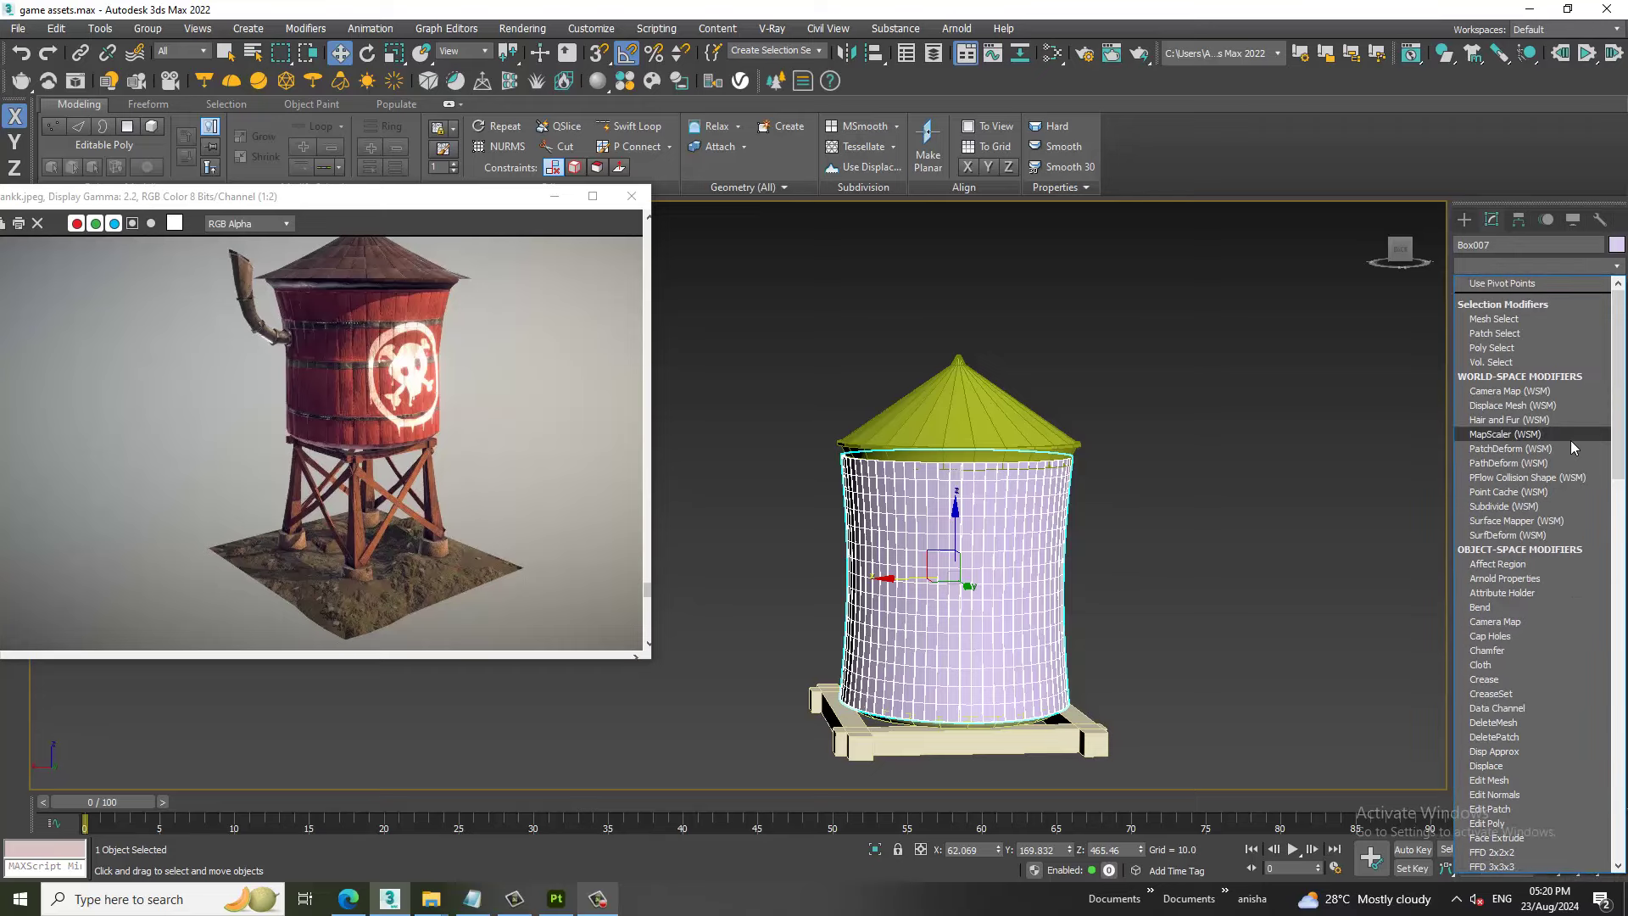
{"action": "key", "text": "f"}
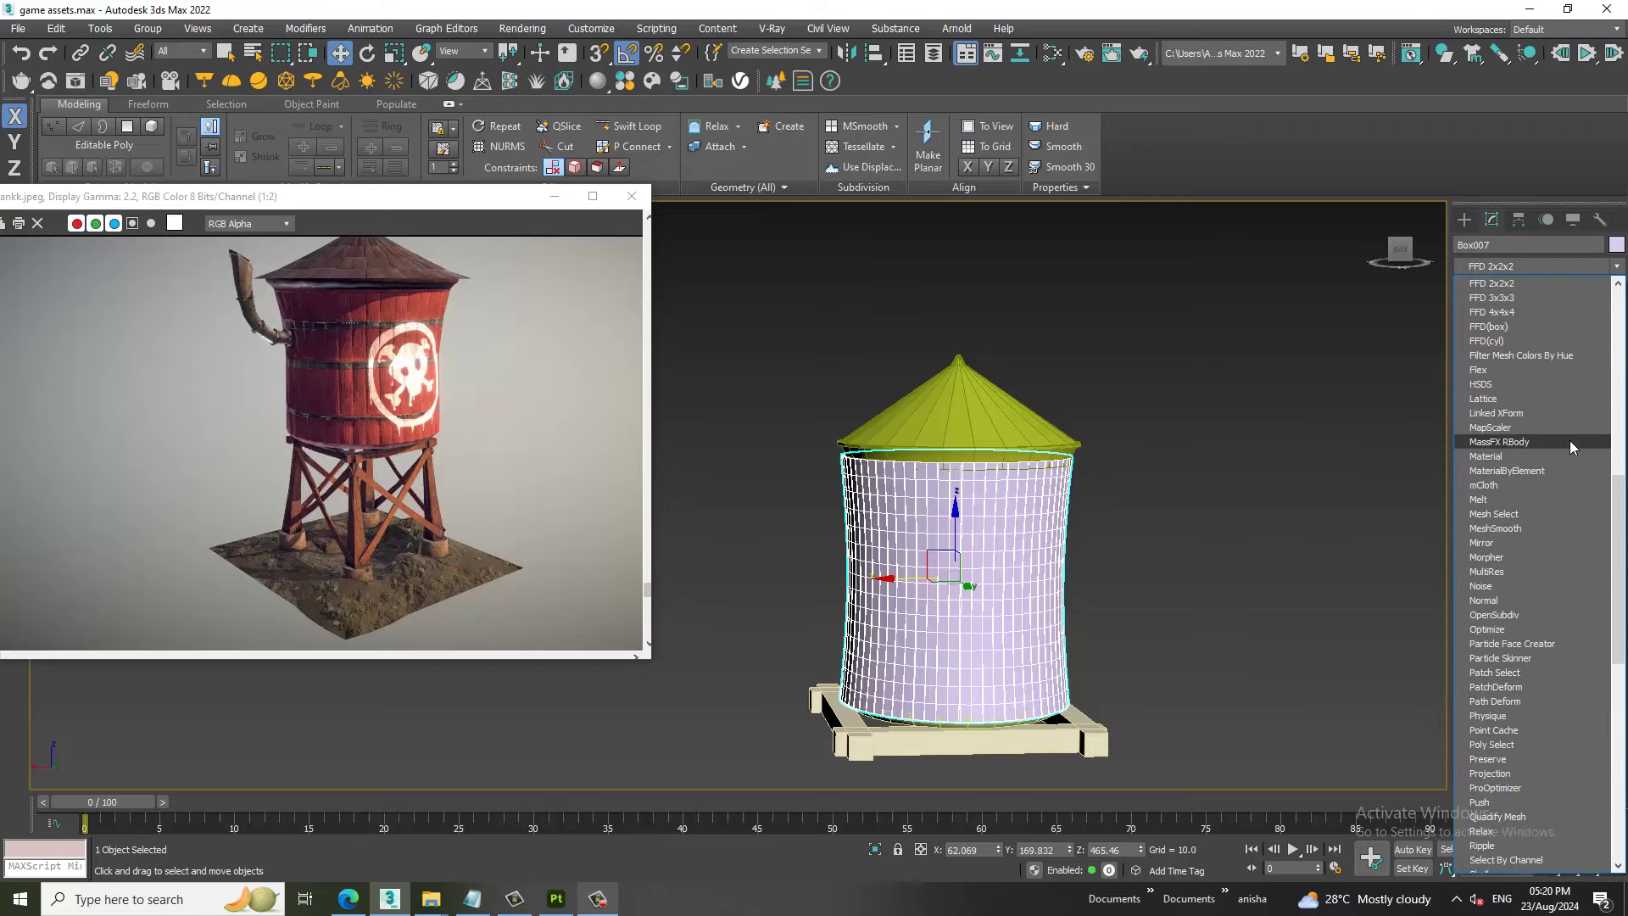
{"action": "left_click", "coordinate": [1488, 340]}
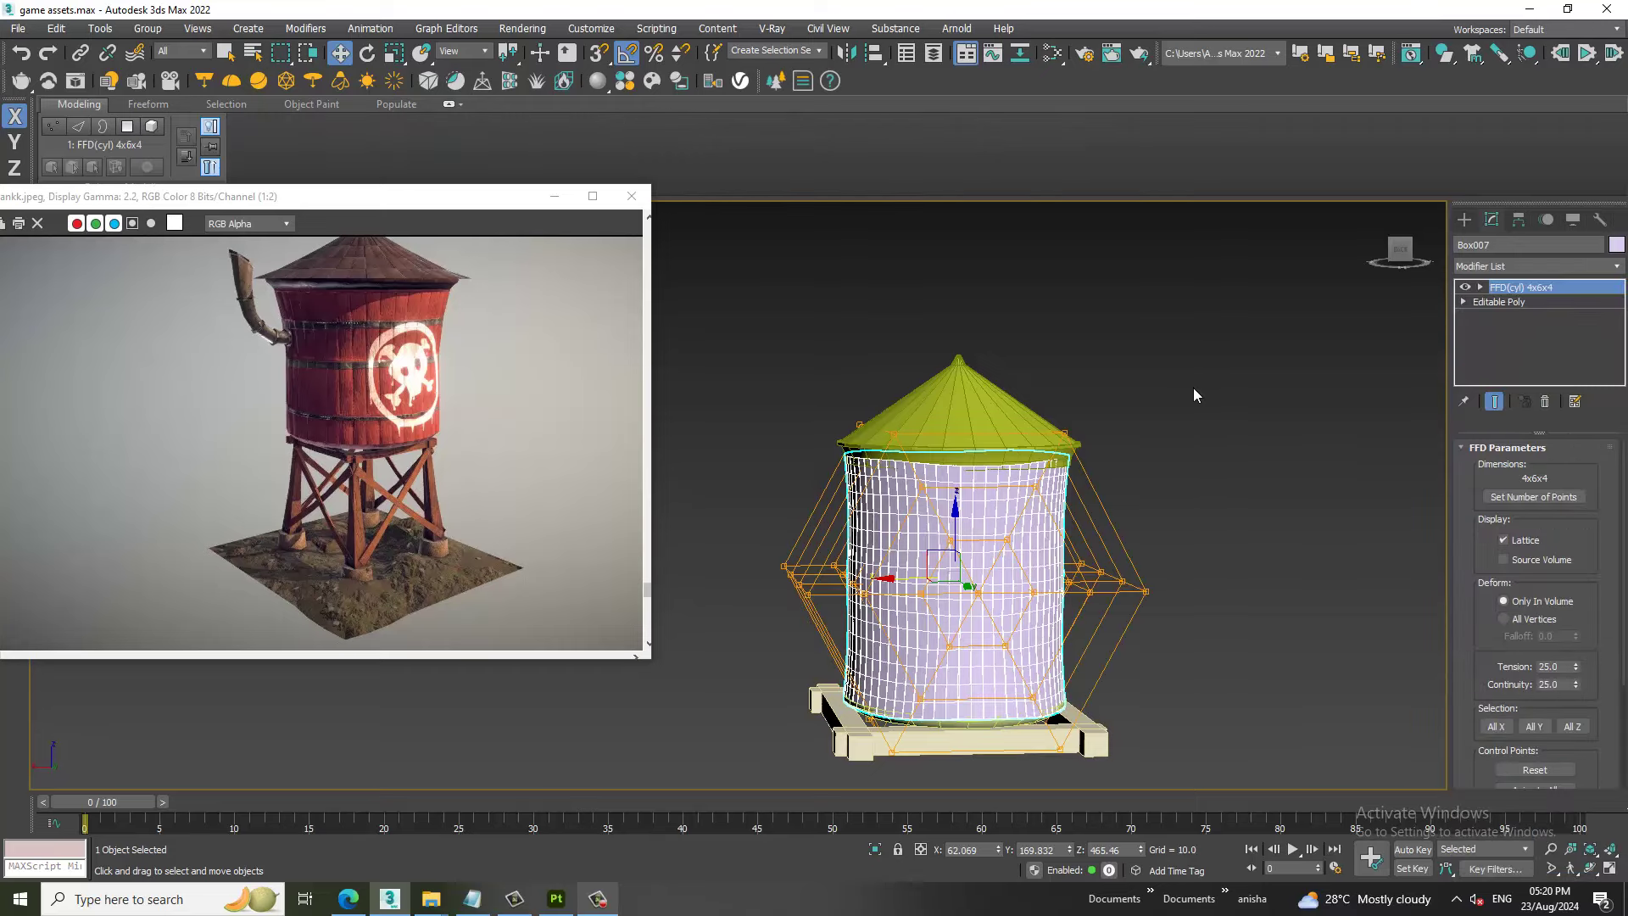
Remove the FFD(cyl) modifier again and scroll the modifier list to the FFD entries.
{"action": "mouse_move", "coordinate": [1194, 389]}
{"action": "middle_mouse_down", "text": "alt"}
{"action": "mouse_move", "coordinate": [1238, 506]}
{"action": "mouse_move", "coordinate": [1317, 520]}
{"action": "middle_mouse_up", "text": "alt"}
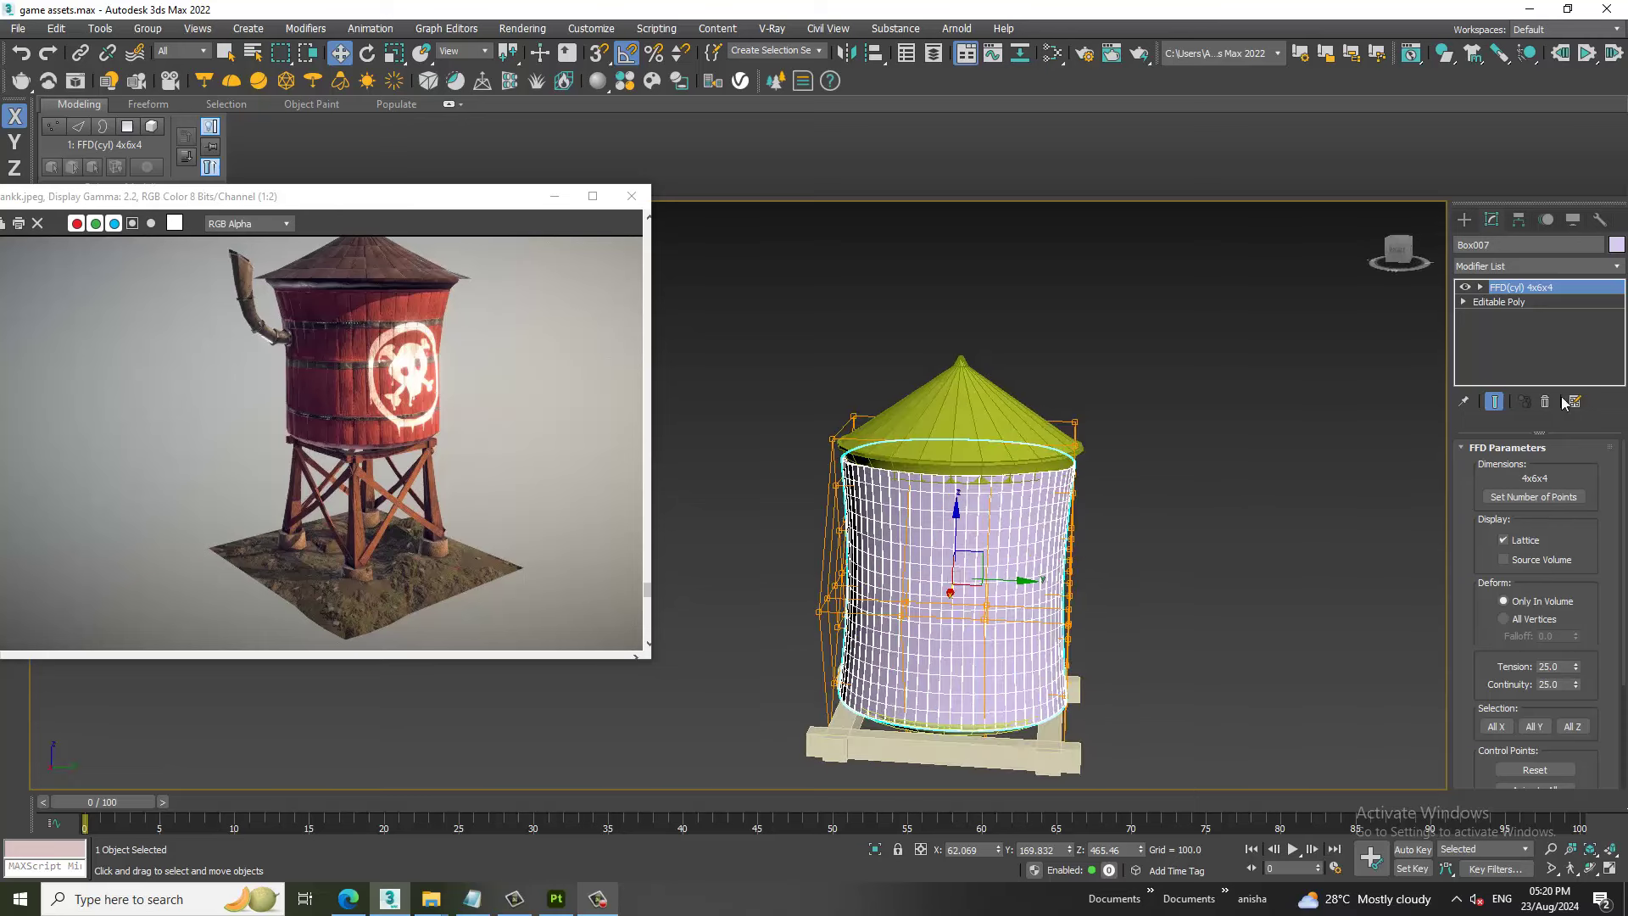
{"action": "left_click", "coordinate": [1531, 266]}
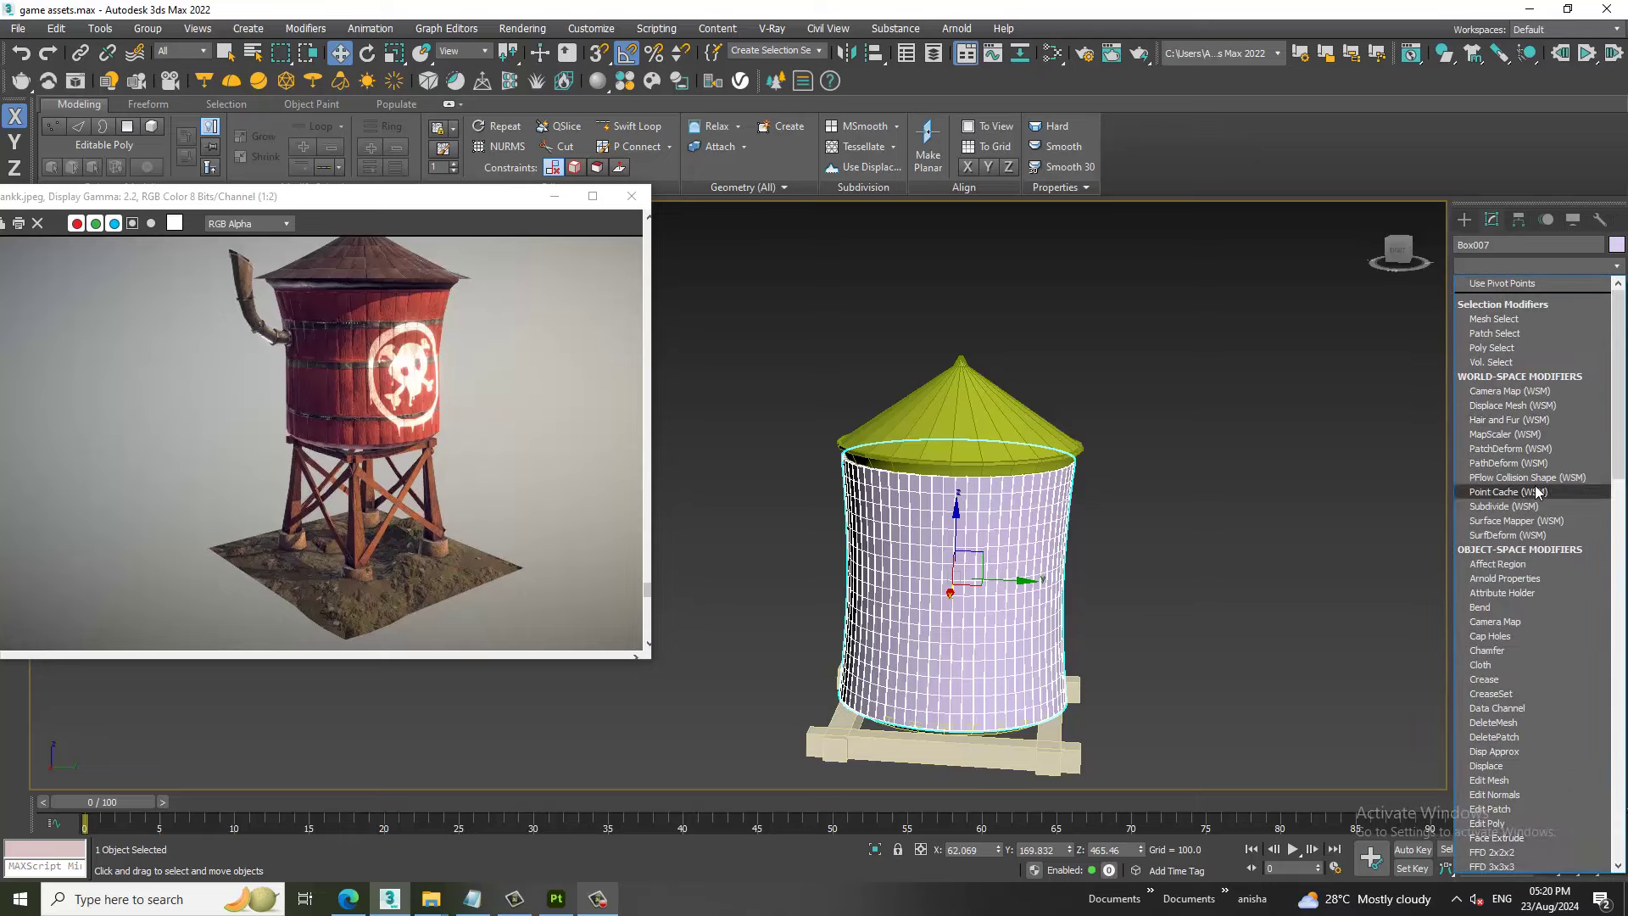
{"action": "scroll", "coordinate": [1537, 490], "scroll_direction": "down", "scroll_amount": 13}
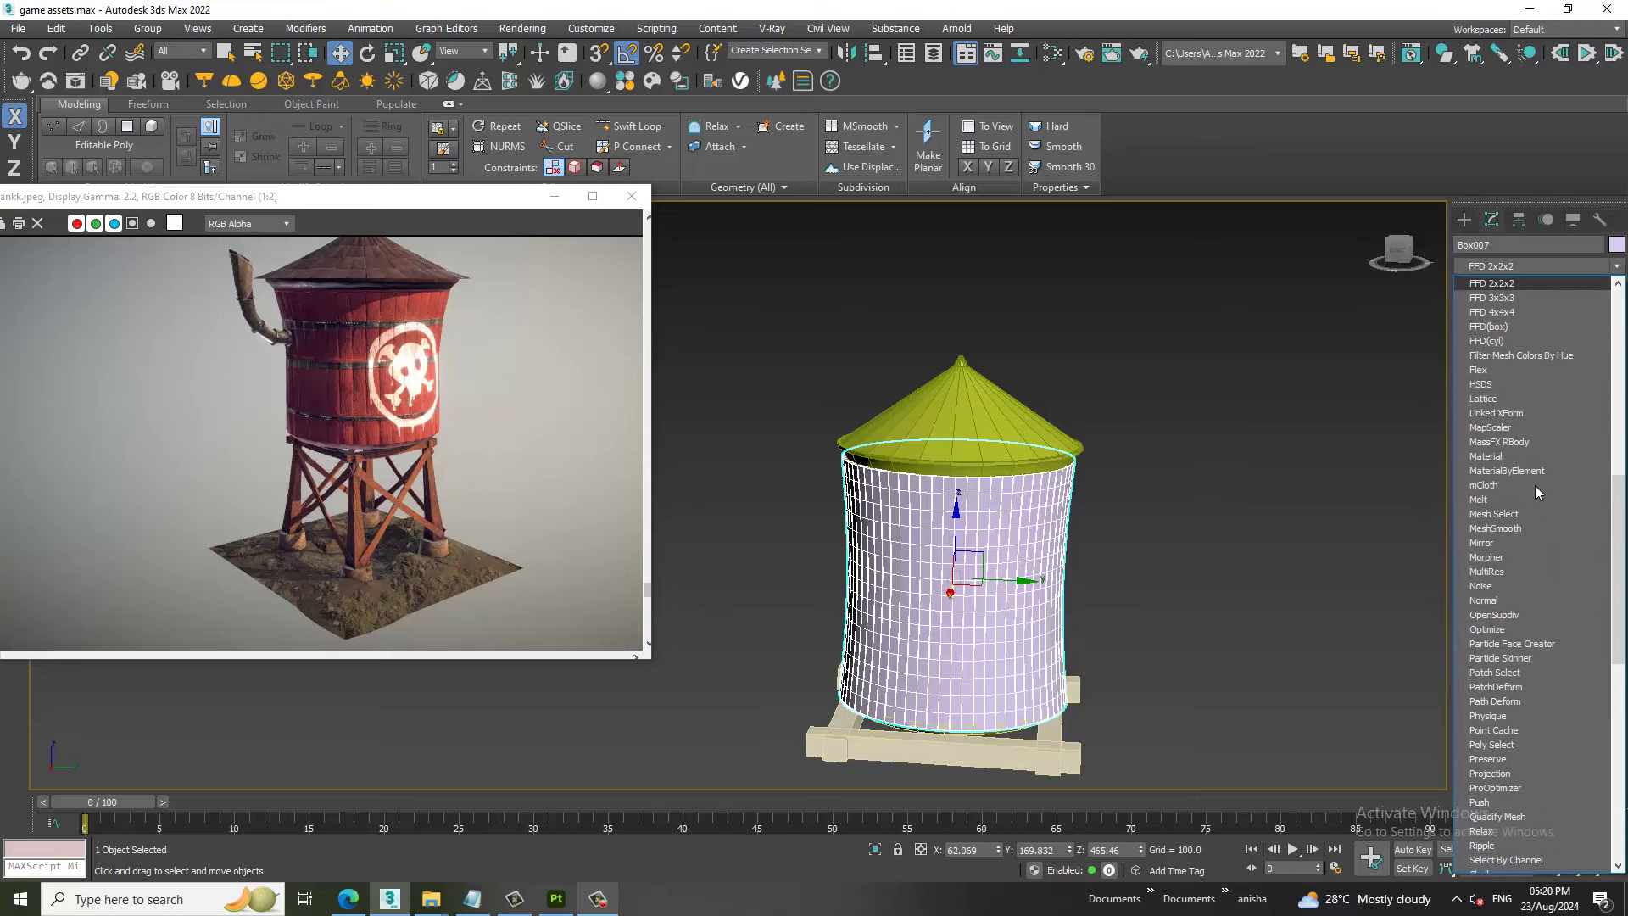
Add FFD(box) 4x4x4 to the tank and scale its top control points outward in Front view.
{"action": "left_click", "coordinate": [1499, 329]}
{"action": "key", "text": "alt+w"}
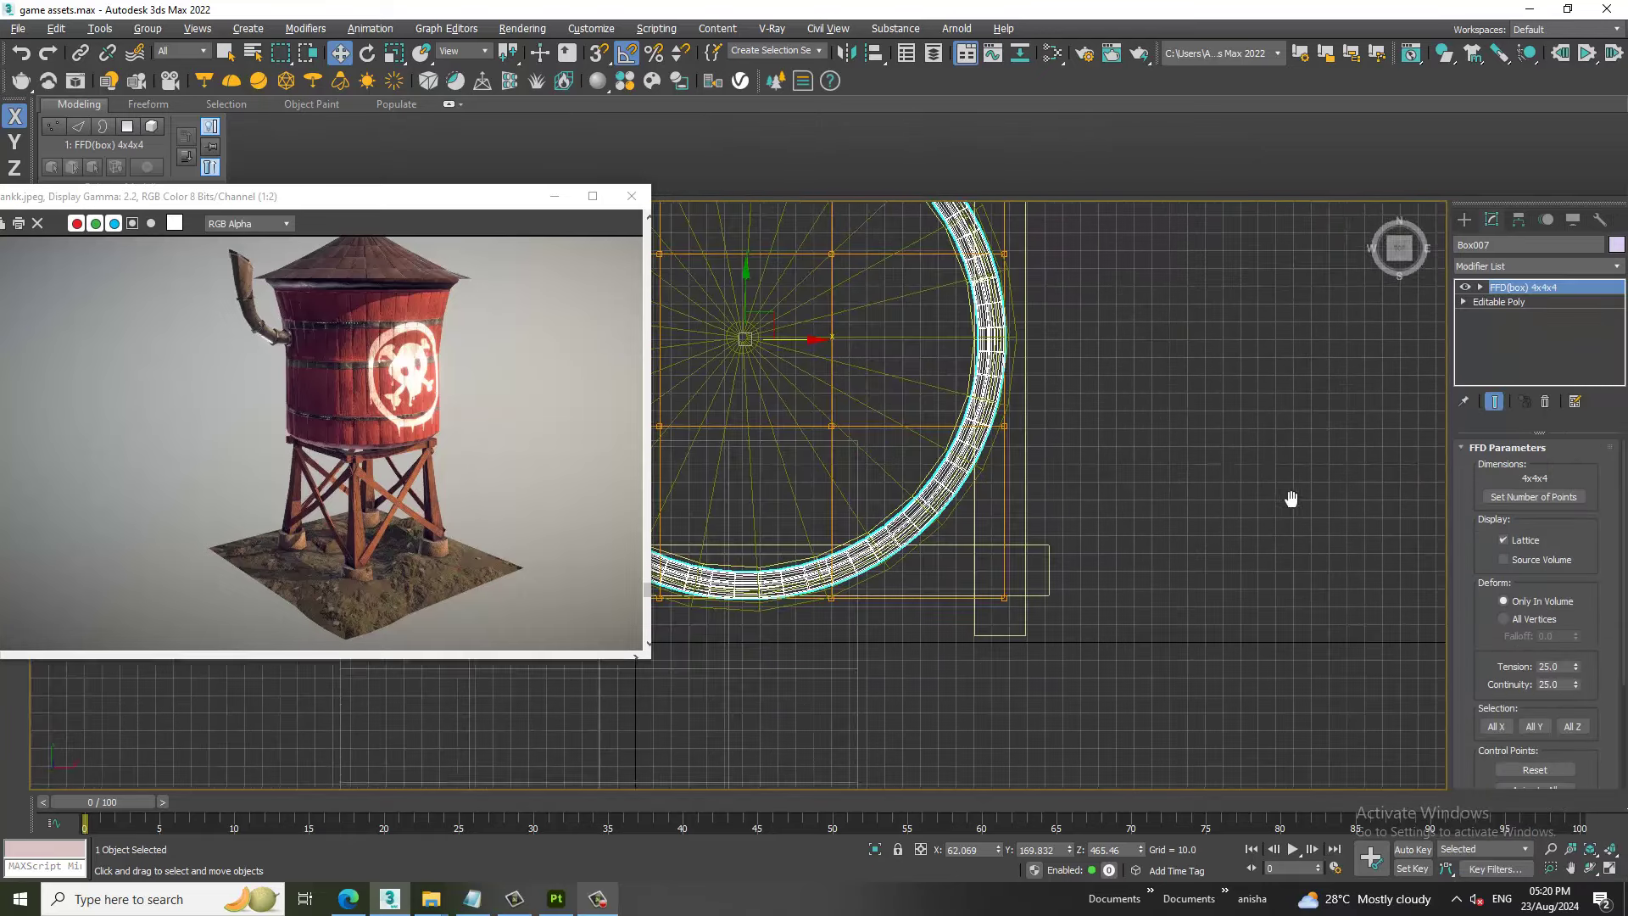
{"action": "scroll", "coordinate": [1201, 341], "scroll_direction": "down", "scroll_amount": 2}
{"action": "key", "text": "f"}
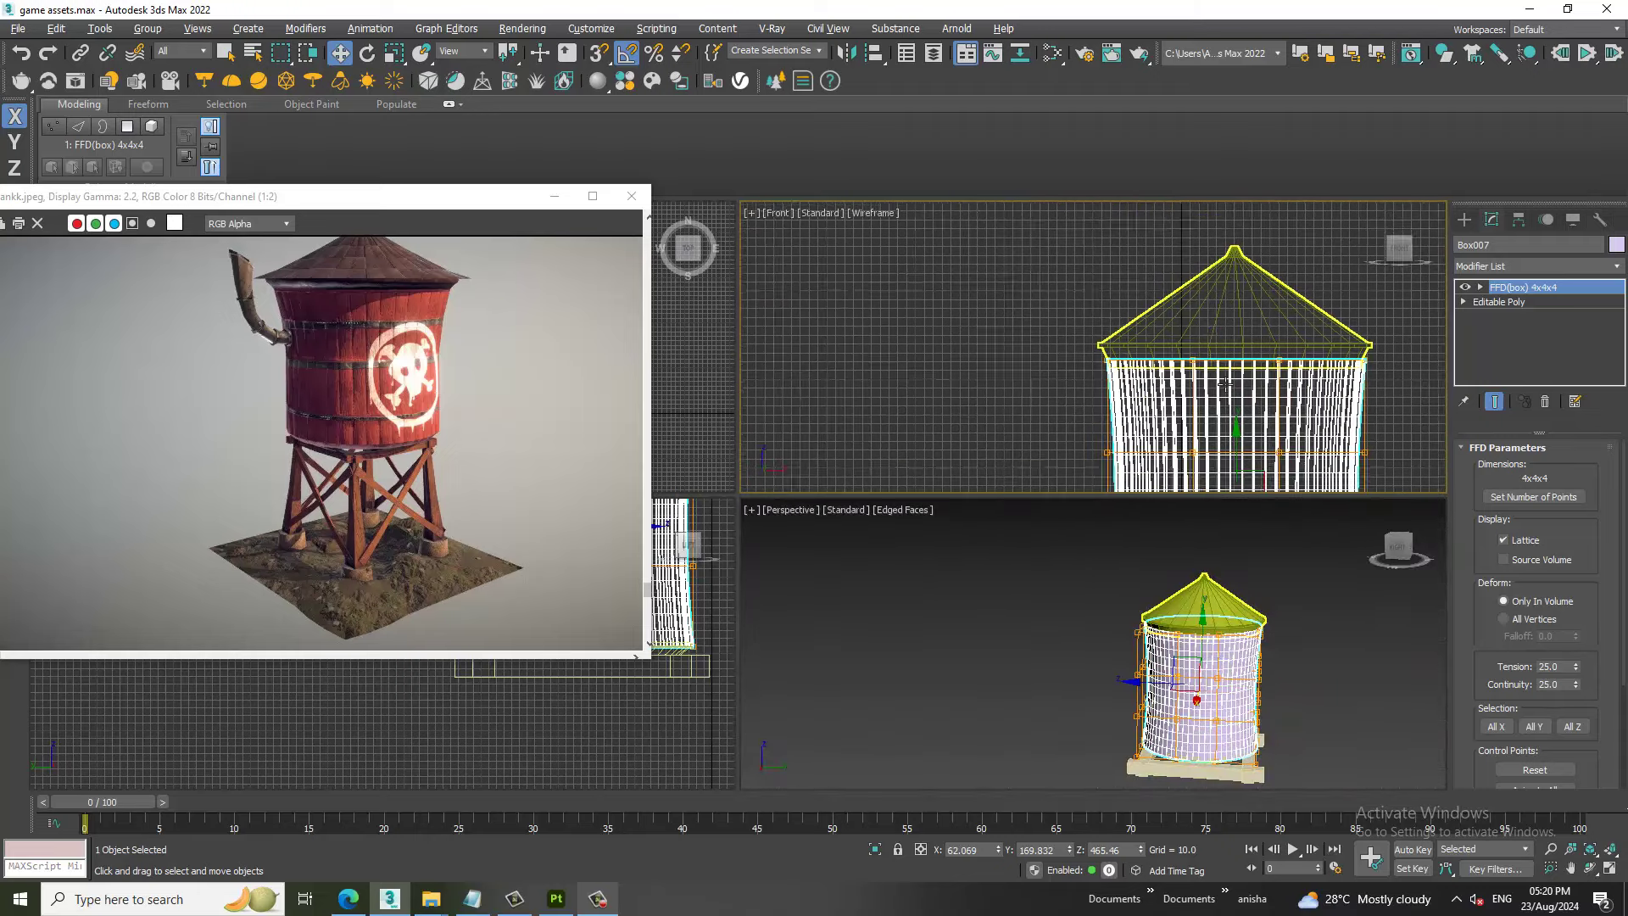
{"action": "scroll", "coordinate": [1199, 377], "scroll_direction": "up", "scroll_amount": 3}
{"action": "key", "text": "alt+w"}
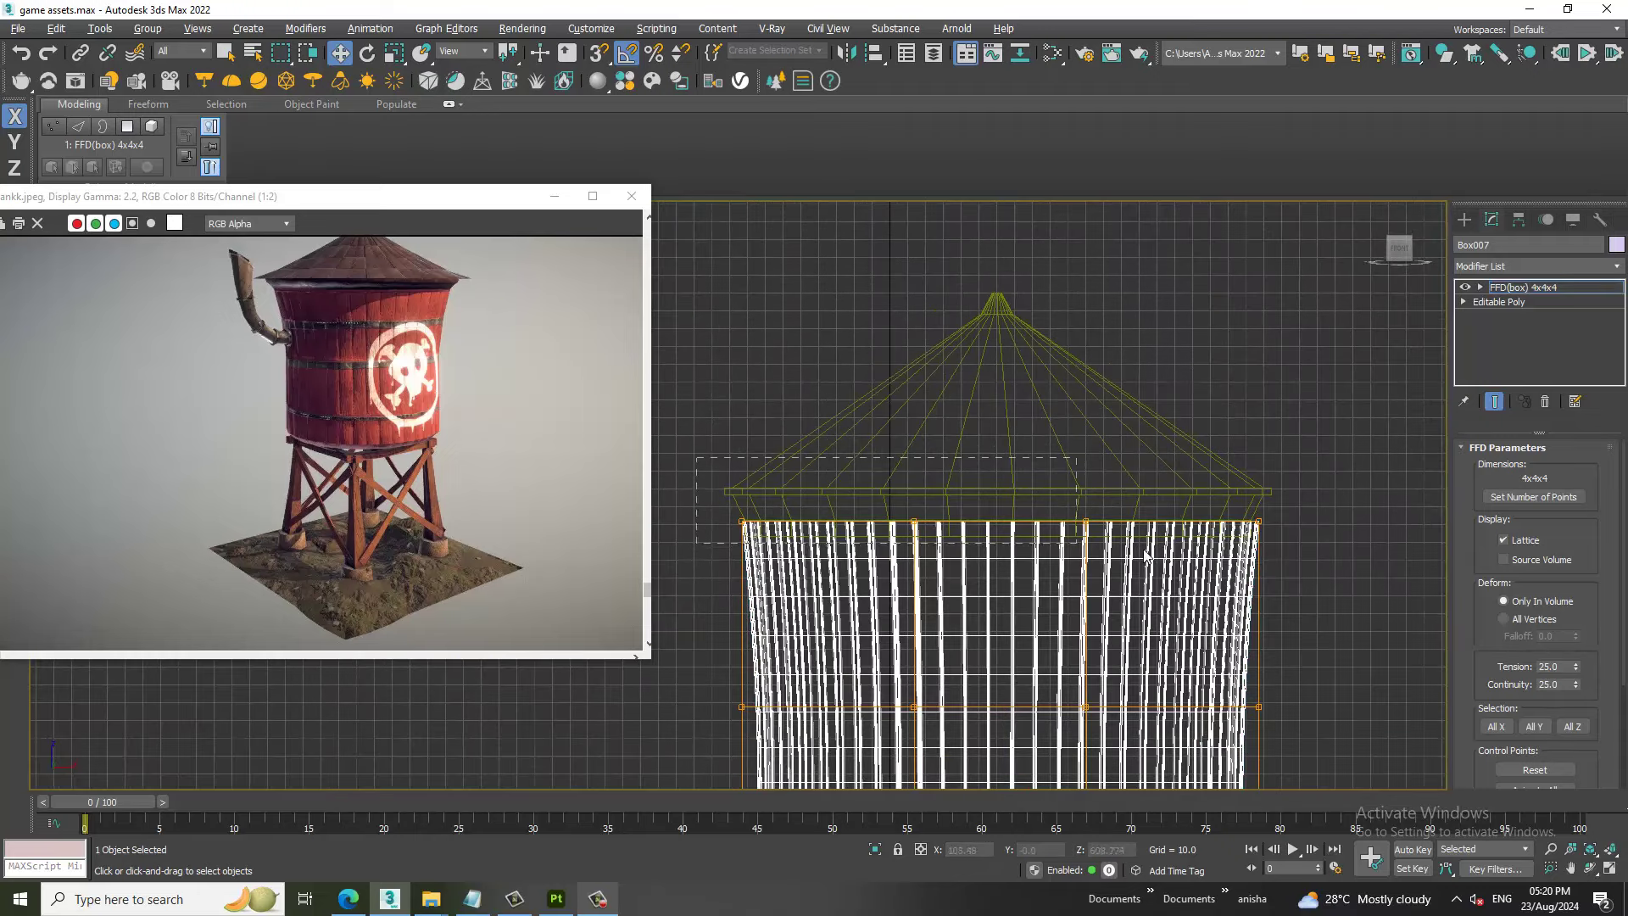
{"action": "key", "text": "r"}
{"action": "left_click_drag", "start_coordinate": [1008, 523], "coordinate": [994, 518]}
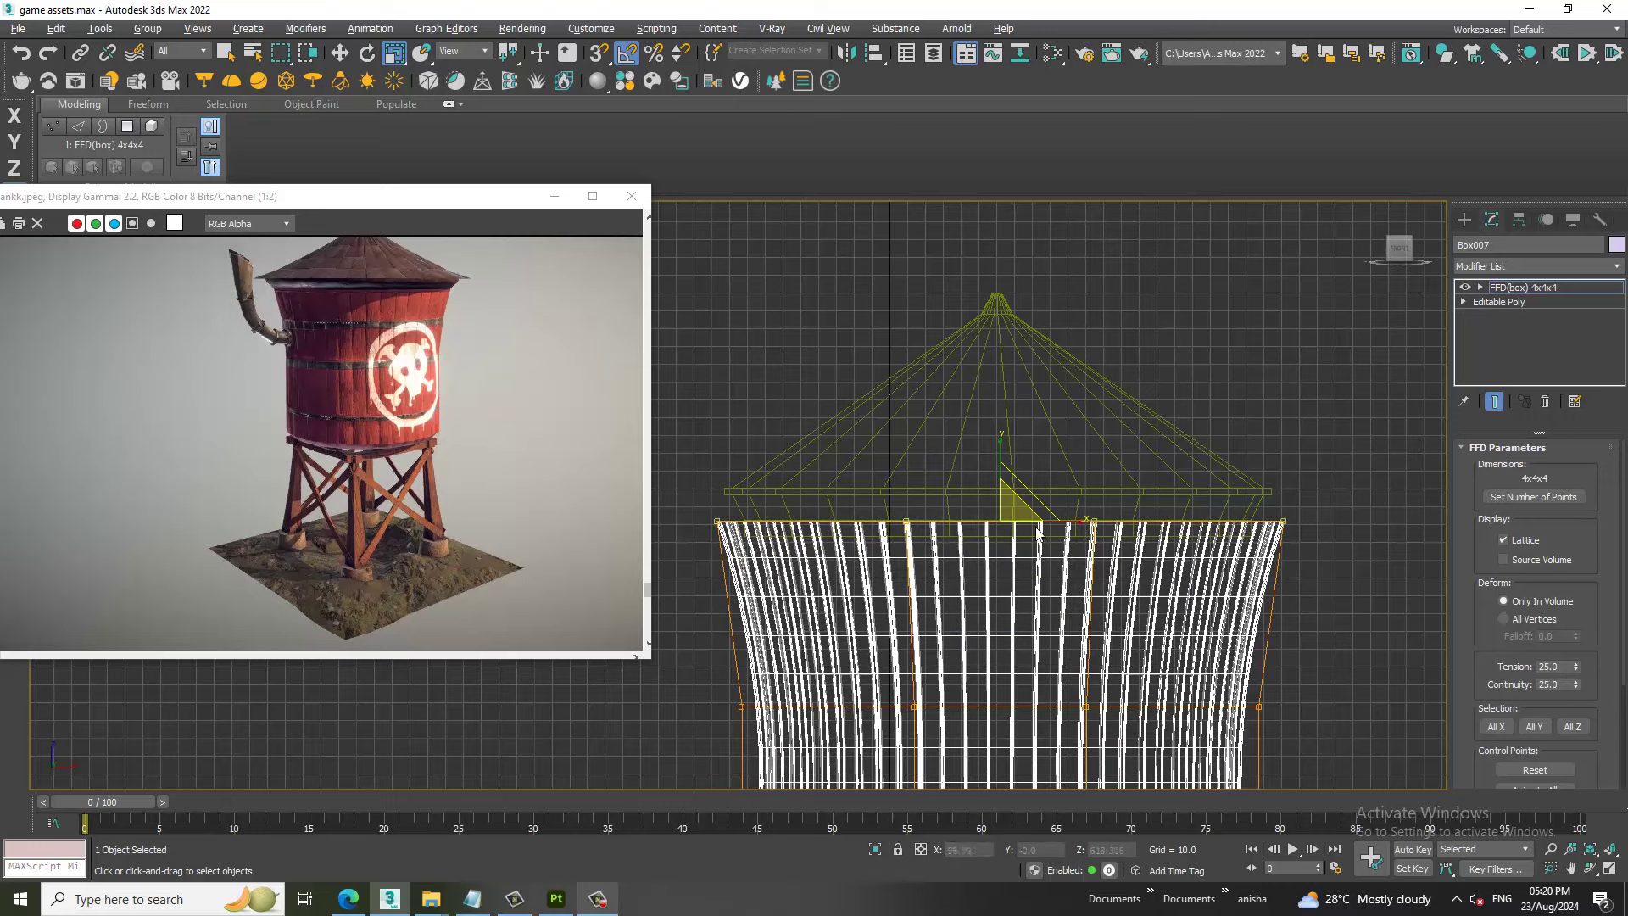
{"action": "scroll", "coordinate": [993, 518], "scroll_direction": "down", "scroll_amount": 5}
{"action": "scroll", "coordinate": [1053, 495], "scroll_direction": "up", "scroll_amount": 2}
{"action": "middle_click_drag", "start_coordinate": [1053, 495], "coordinate": [1030, 445]}
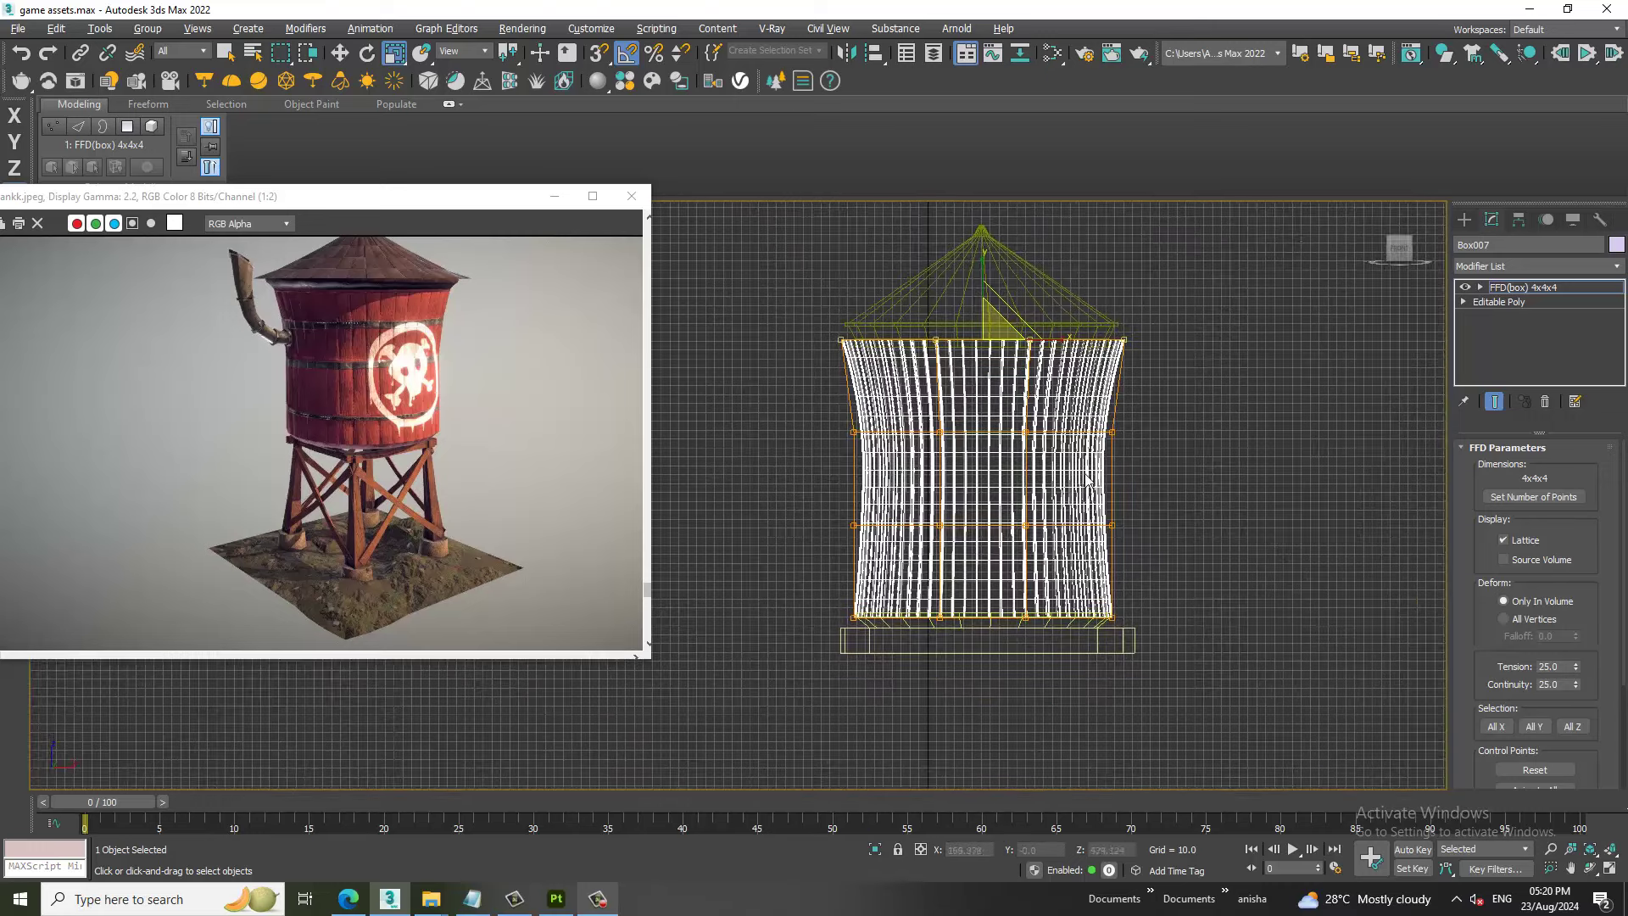
{"action": "key", "text": "w"}
{"action": "left_click", "coordinate": [1564, 285]}
Uniformly scale up the cone roof to cover the flared tank top.
{"action": "middle_click_drag", "start_coordinate": [1121, 334], "coordinate": [1041, 428]}
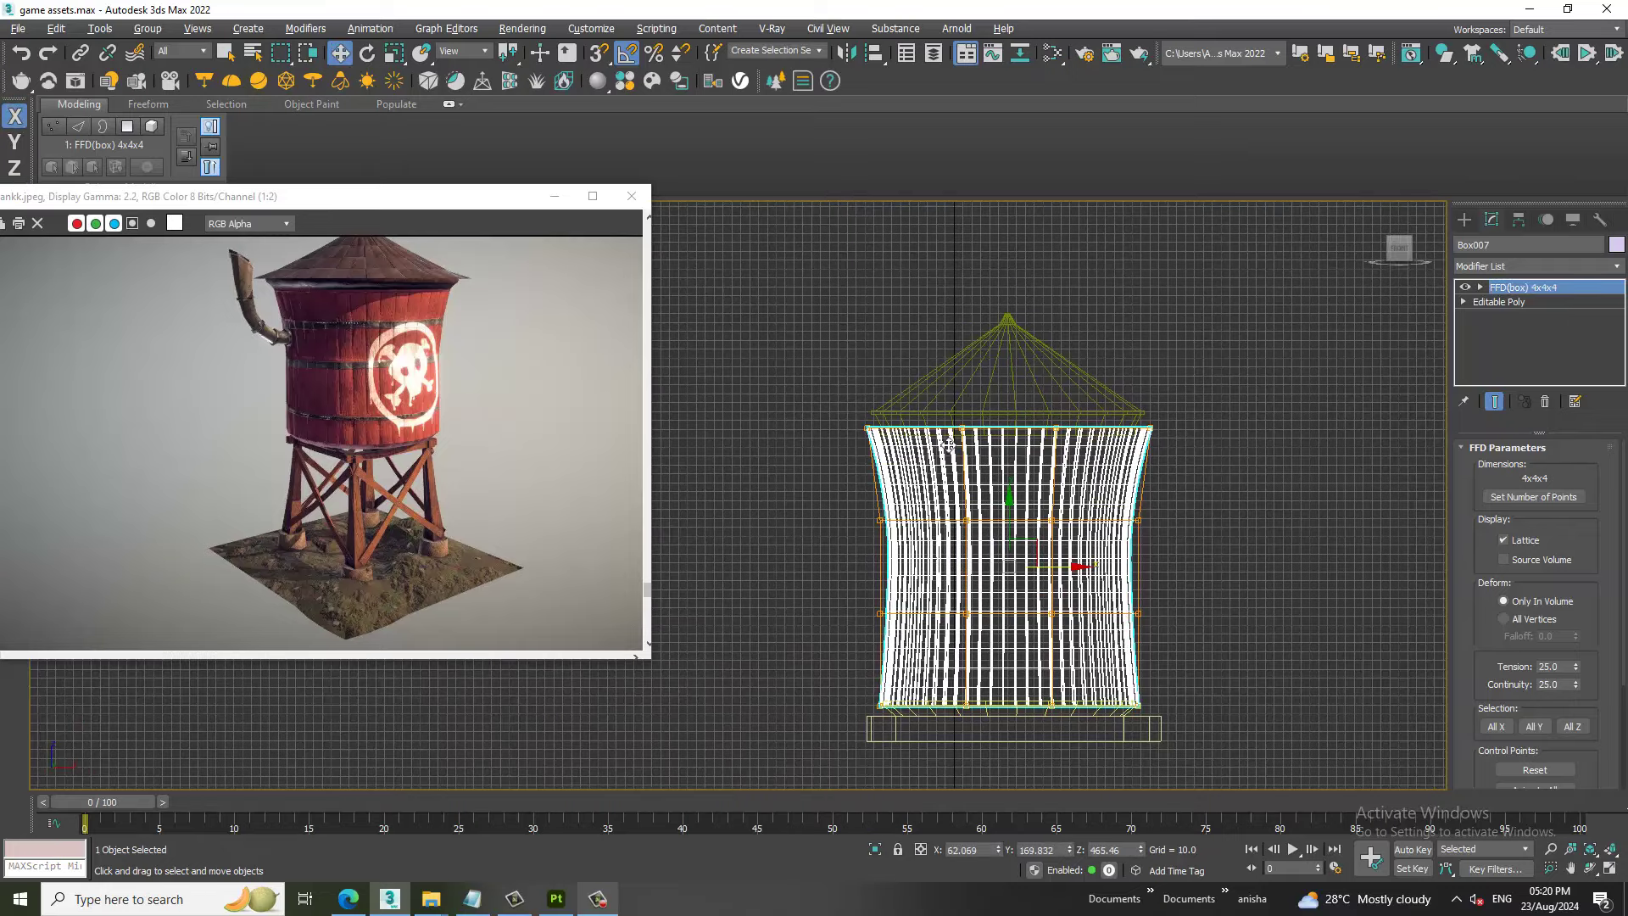
{"action": "left_click", "coordinate": [1042, 428]}
{"action": "scroll", "coordinate": [1042, 437], "scroll_direction": "up", "scroll_amount": 3}
{"action": "key", "text": "r"}
{"action": "left_click_drag", "start_coordinate": [1042, 438], "coordinate": [1036, 415]}
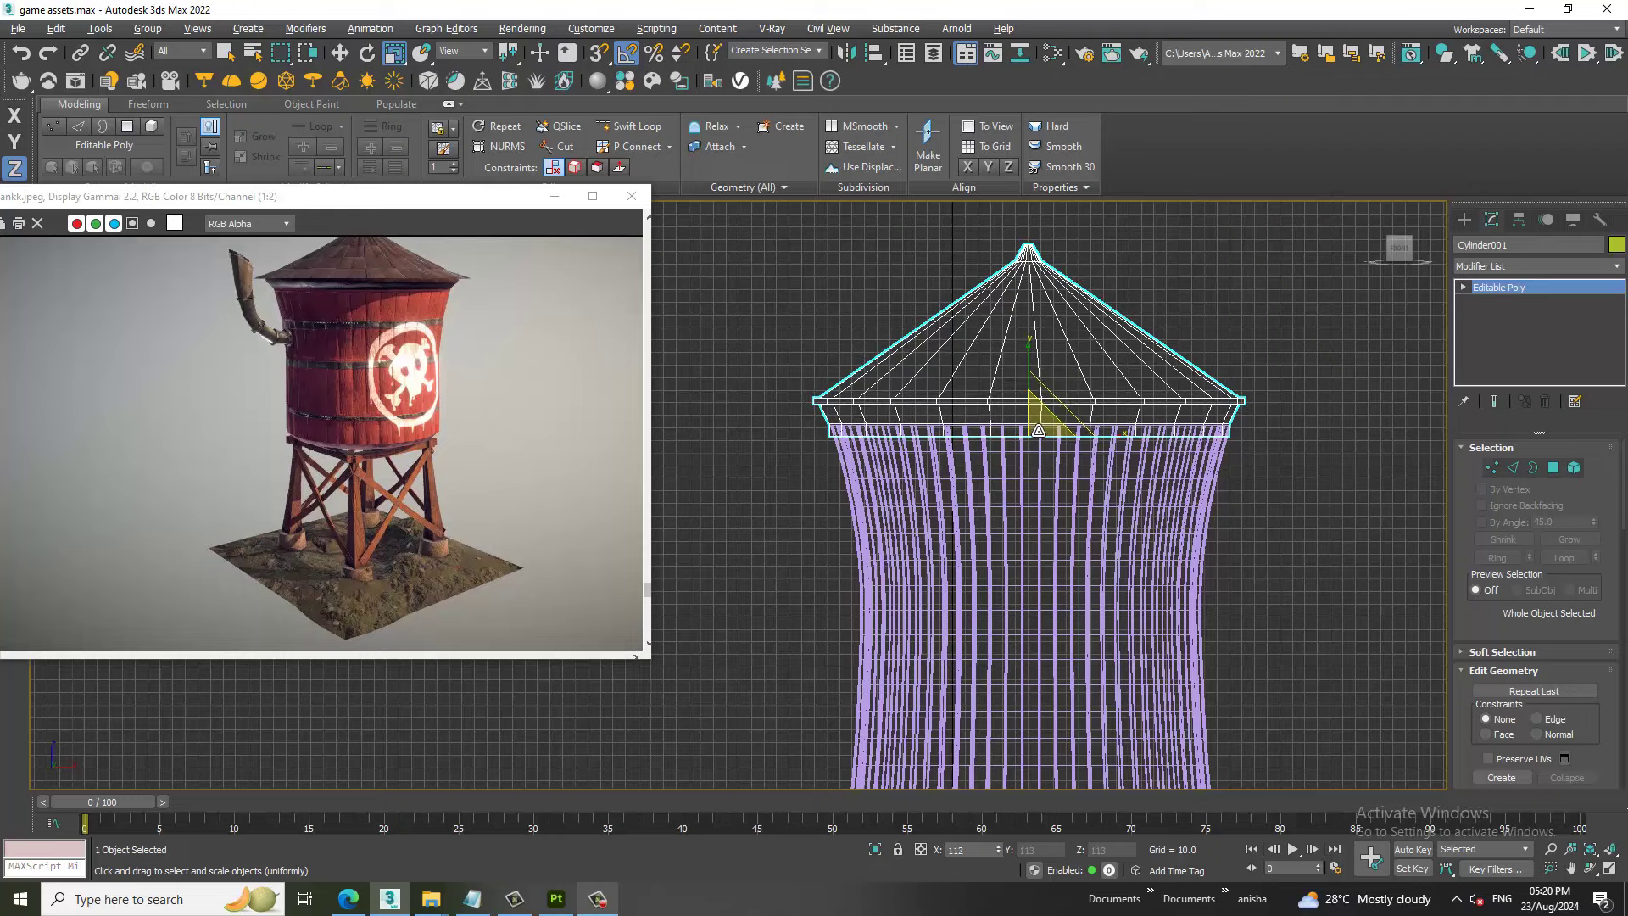
Deselect the roof and orbit and pan around the tower in perspective to inspect it.
{"action": "key", "text": "alt+w"}
{"action": "key", "text": "alt+w"}
{"action": "left_click", "coordinate": [1249, 531]}
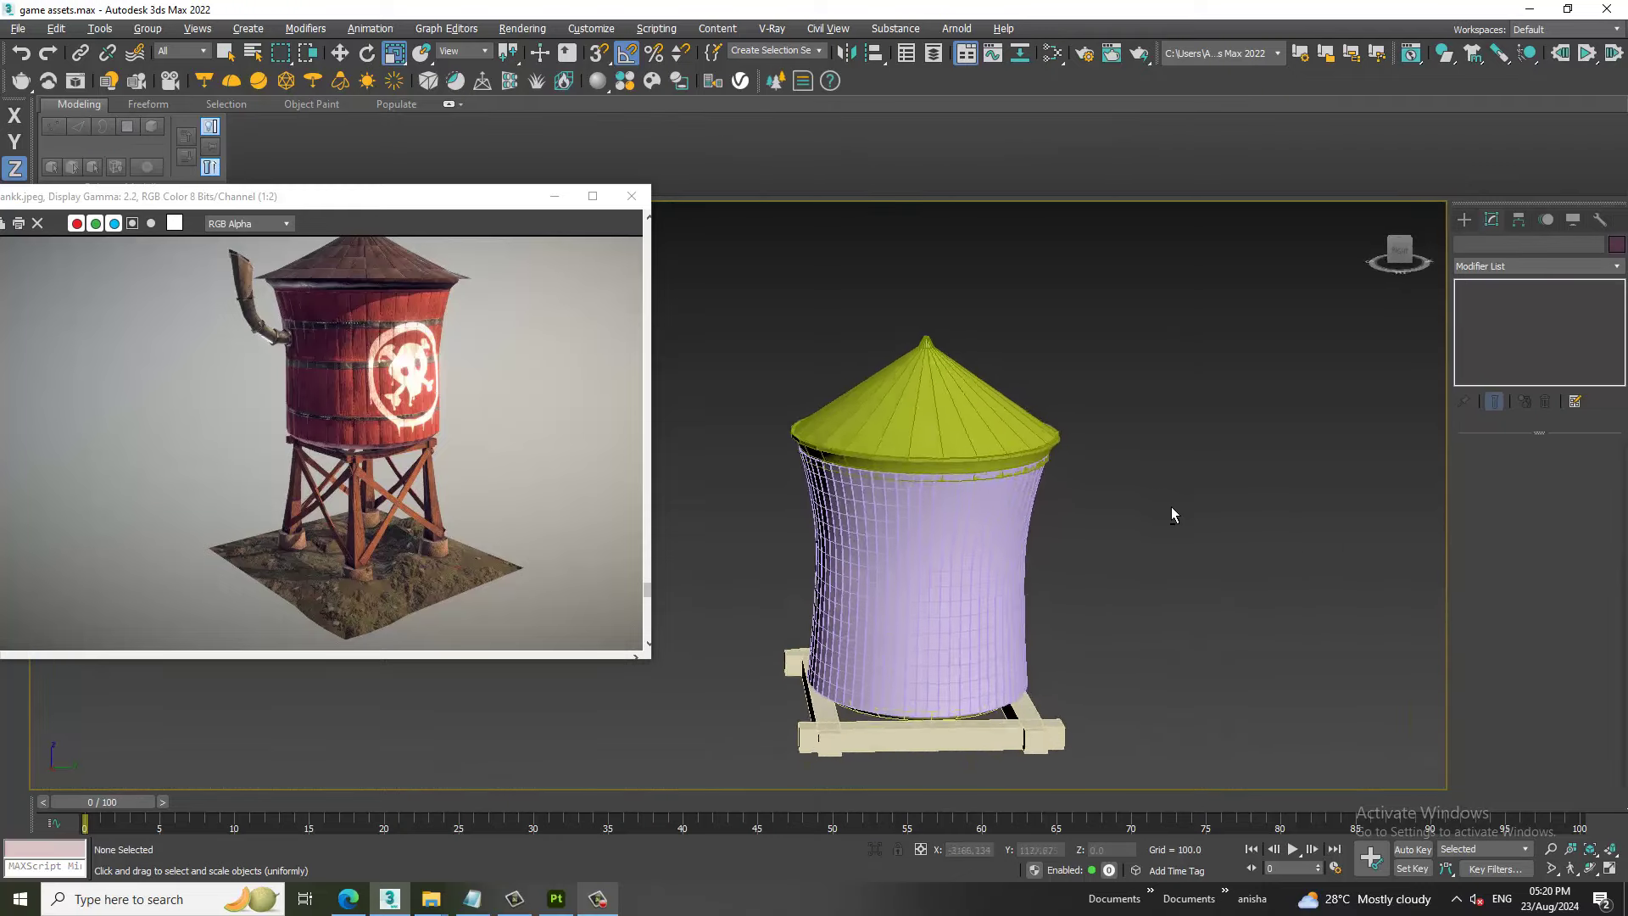
{"action": "middle_click_drag", "start_coordinate": [1171, 506], "coordinate": [1040, 441], "text": "alt"}
{"action": "scroll", "coordinate": [1033, 512], "scroll_direction": "down", "scroll_amount": 3}
{"action": "scroll", "coordinate": [1047, 456], "scroll_direction": "up", "scroll_amount": 2}
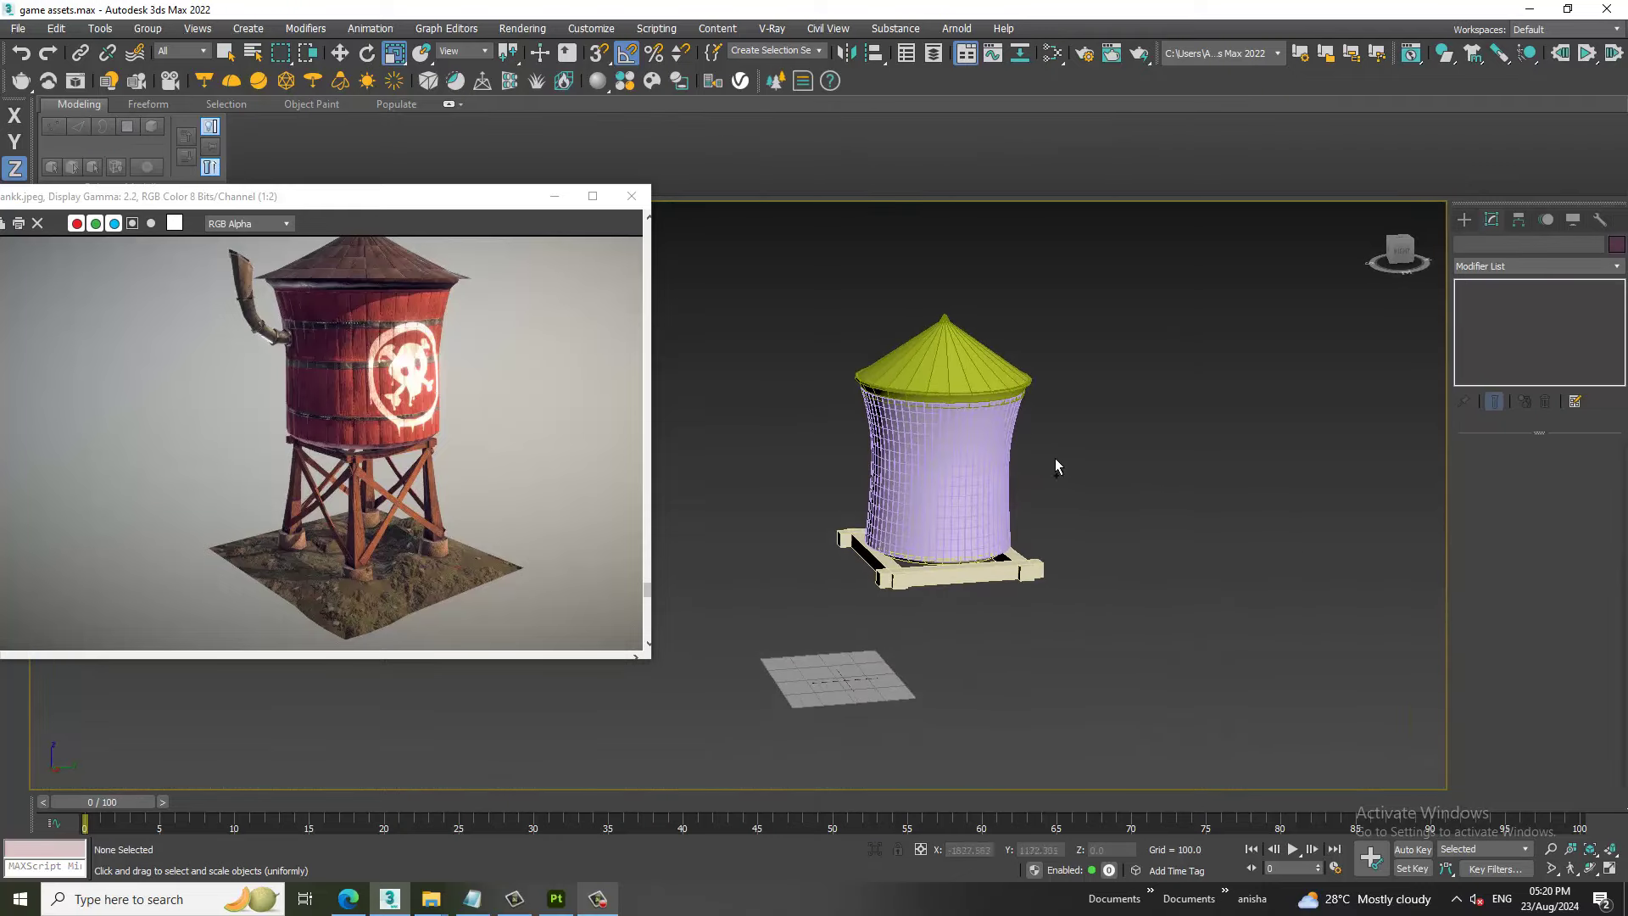
{"action": "middle_click_drag", "start_coordinate": [1055, 482], "coordinate": [1097, 440]}
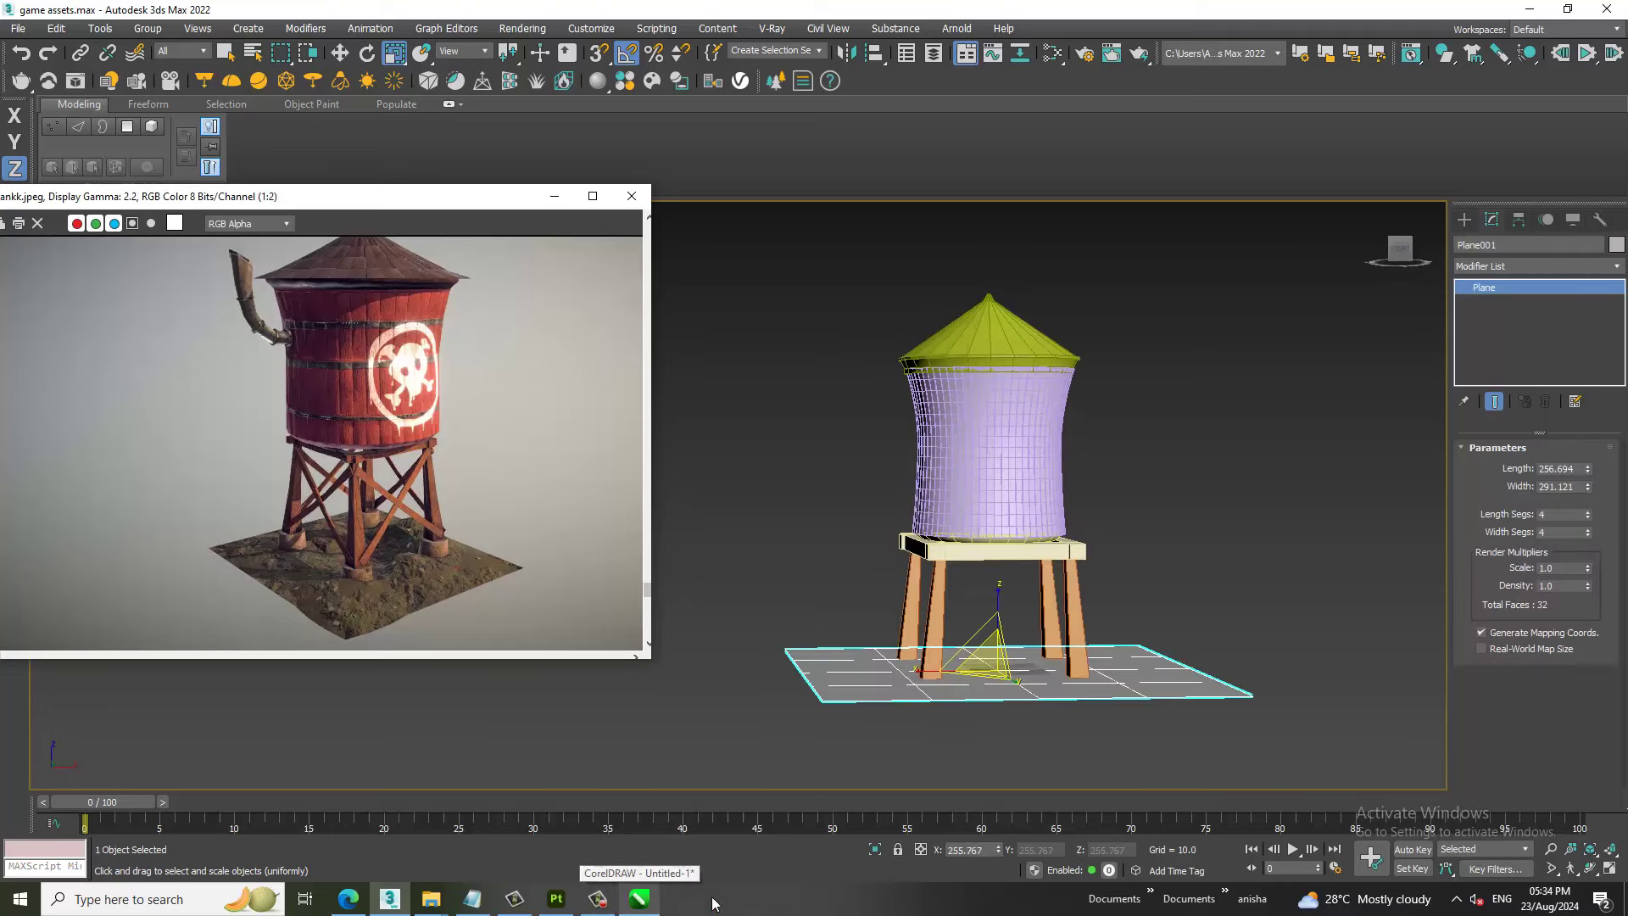
{"action": "left_click", "coordinate": [598, 901]}
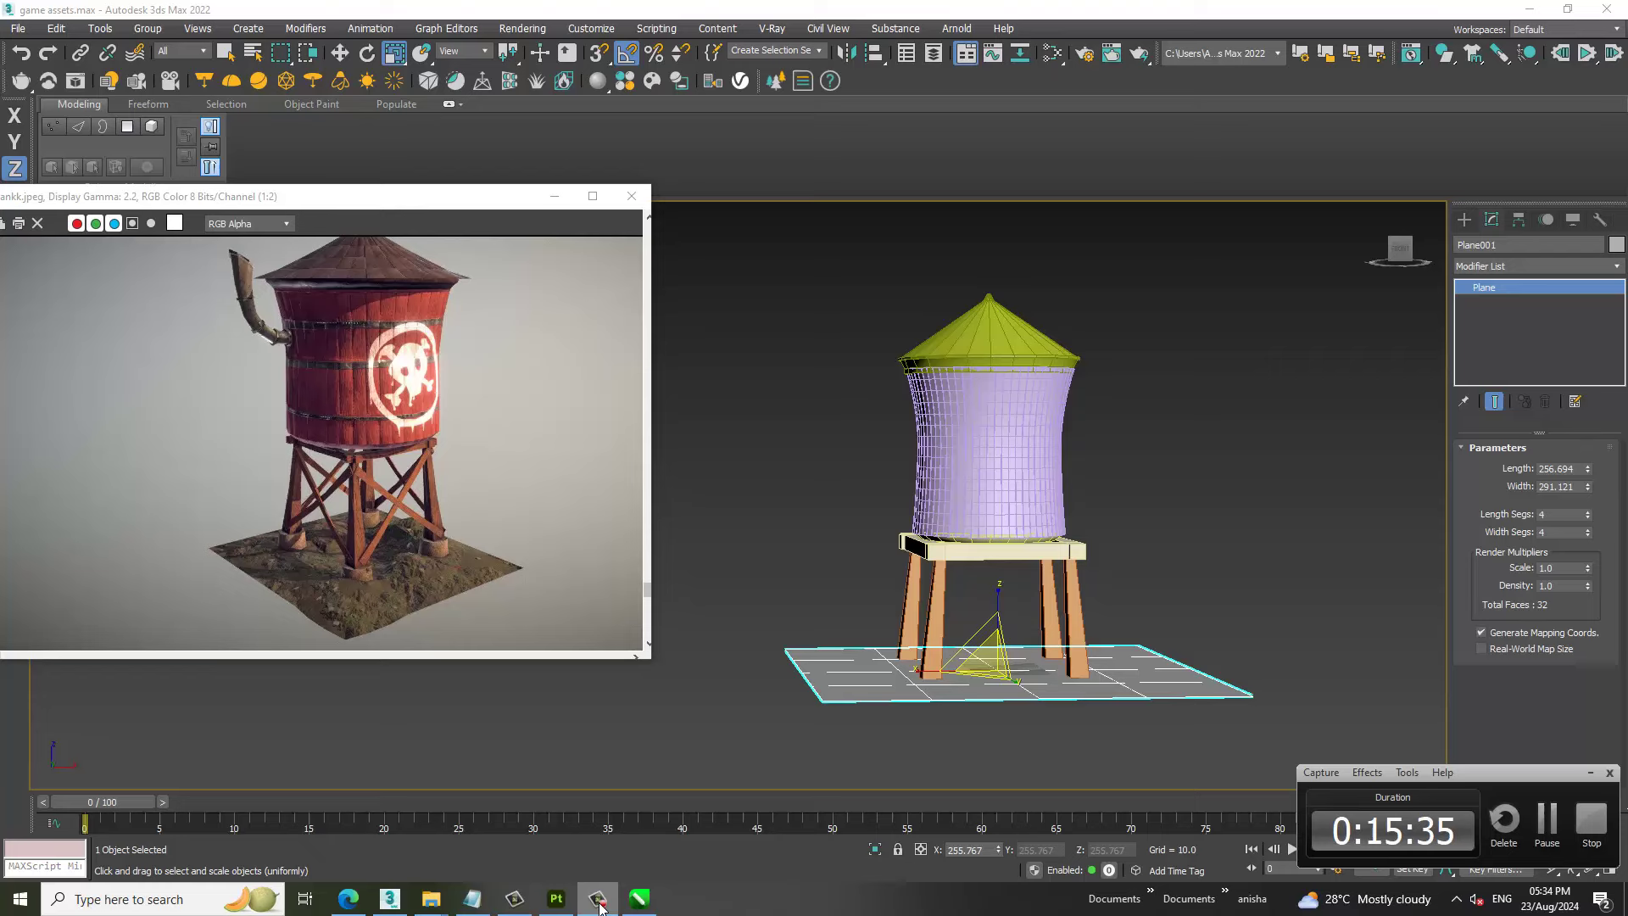
{"action": "left_click", "coordinate": [598, 901]}
{"action": "mouse_move", "coordinate": [1199, 568]}
{"action": "middle_mouse_down", "text": "alt"}
{"action": "mouse_move", "coordinate": [1072, 684]}
{"action": "mouse_move", "coordinate": [1060, 670]}
{"action": "middle_mouse_up", "text": "alt"}
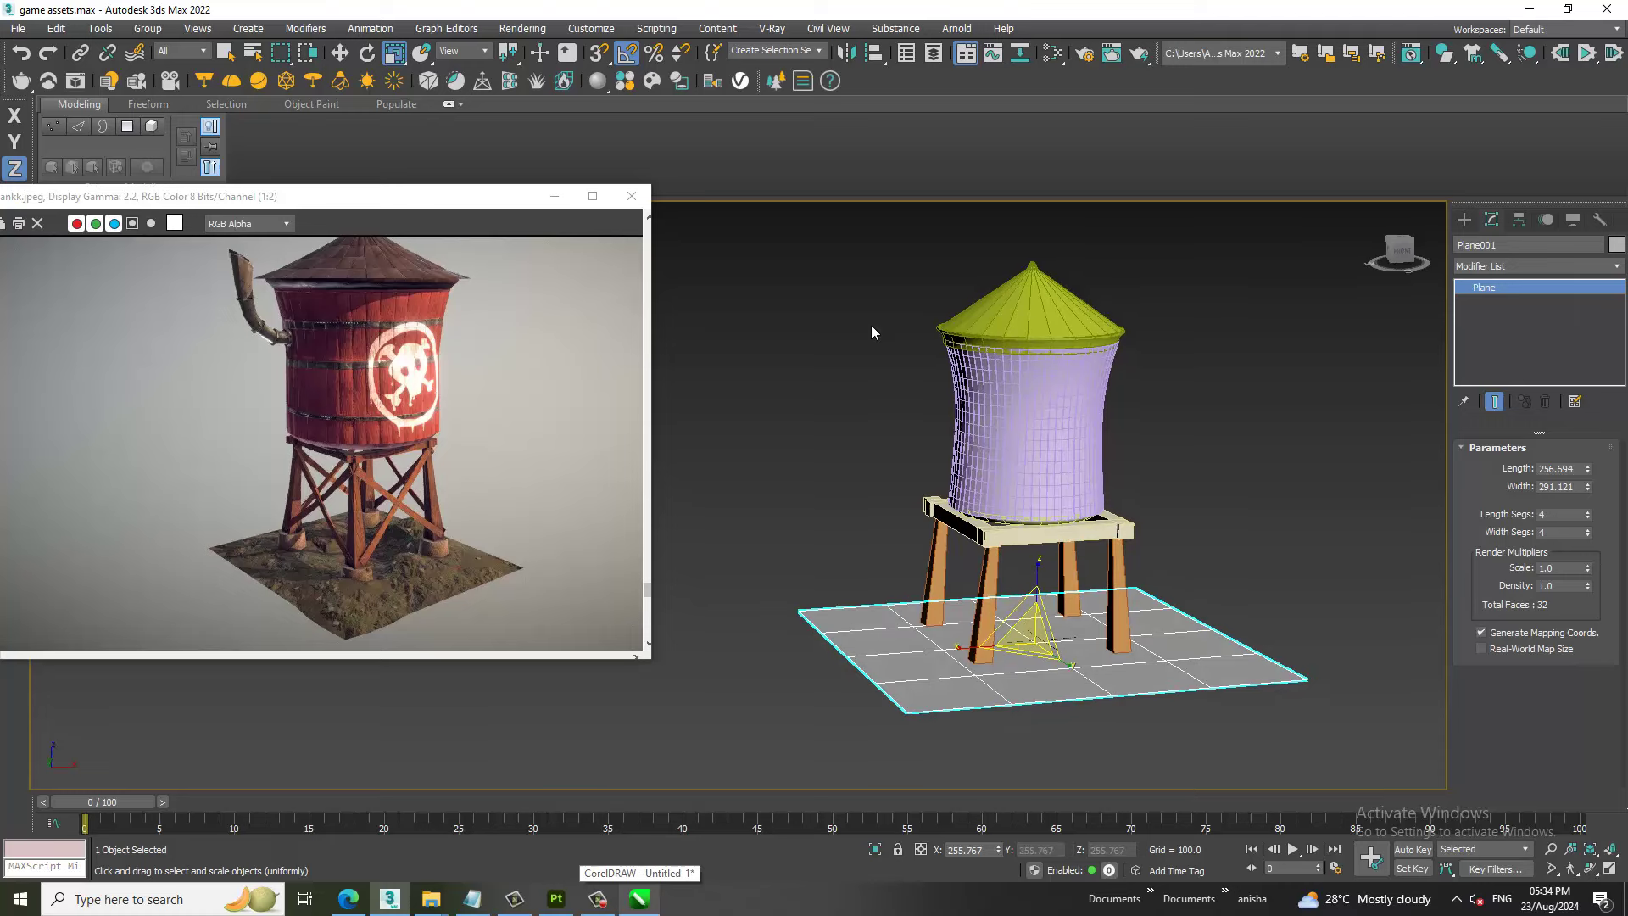
Select all tower parts except the ground plane, then pick a single leg.
{"action": "key", "text": "ctrl+a"}
{"action": "left_click", "coordinate": [1261, 593], "text": "alt"}
{"action": "key", "text": "w"}
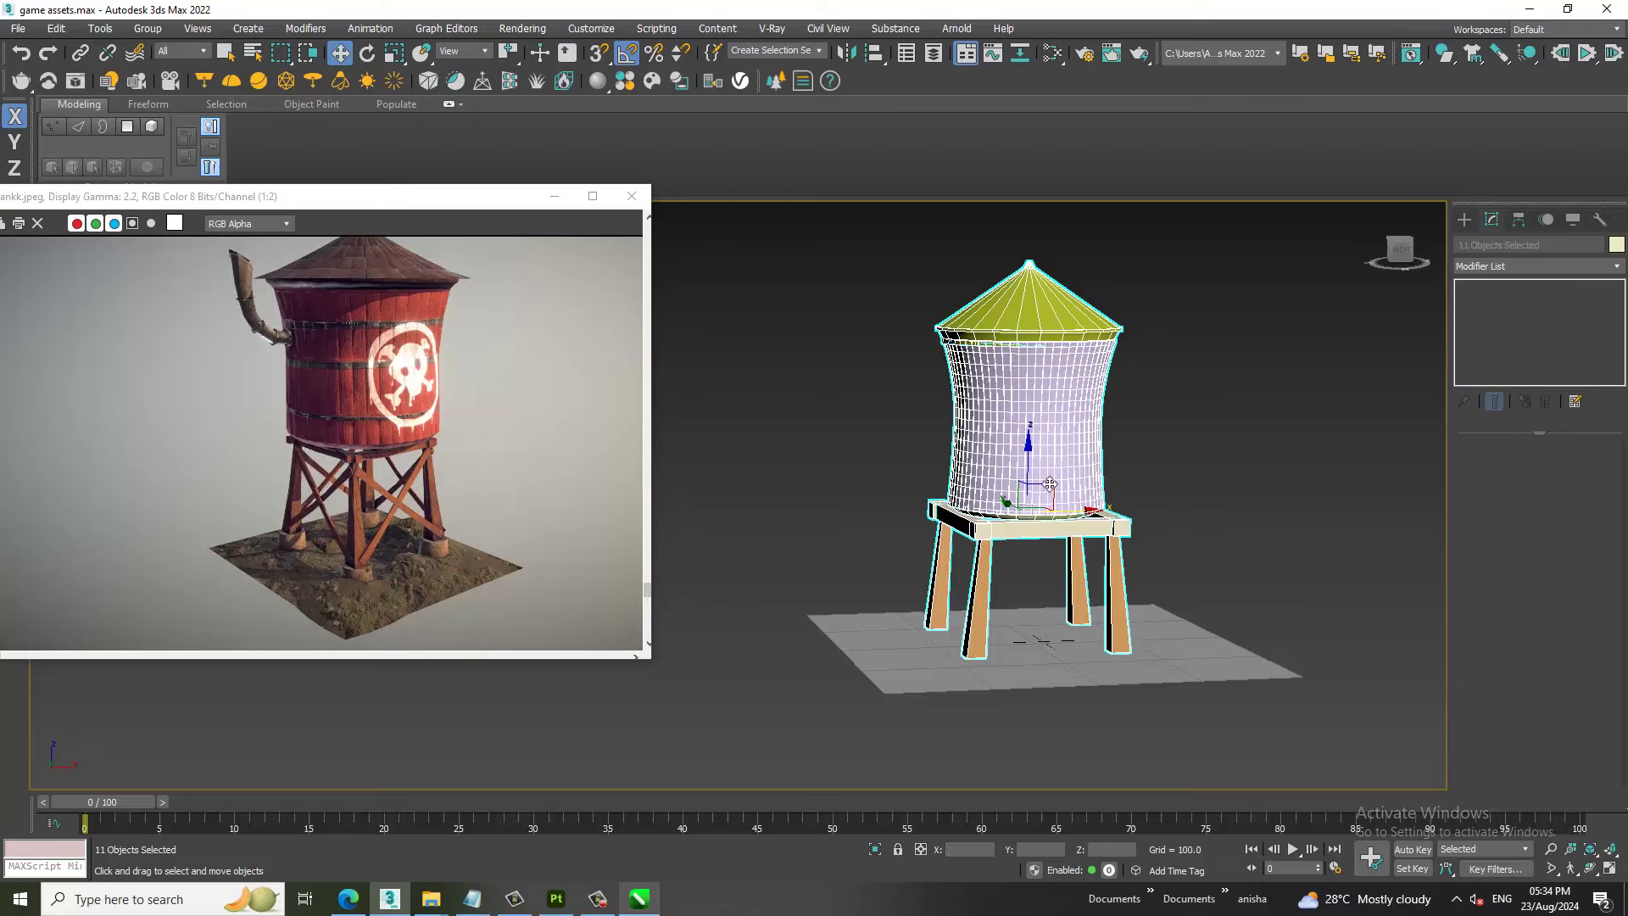
{"action": "left_click", "coordinate": [1012, 584]}
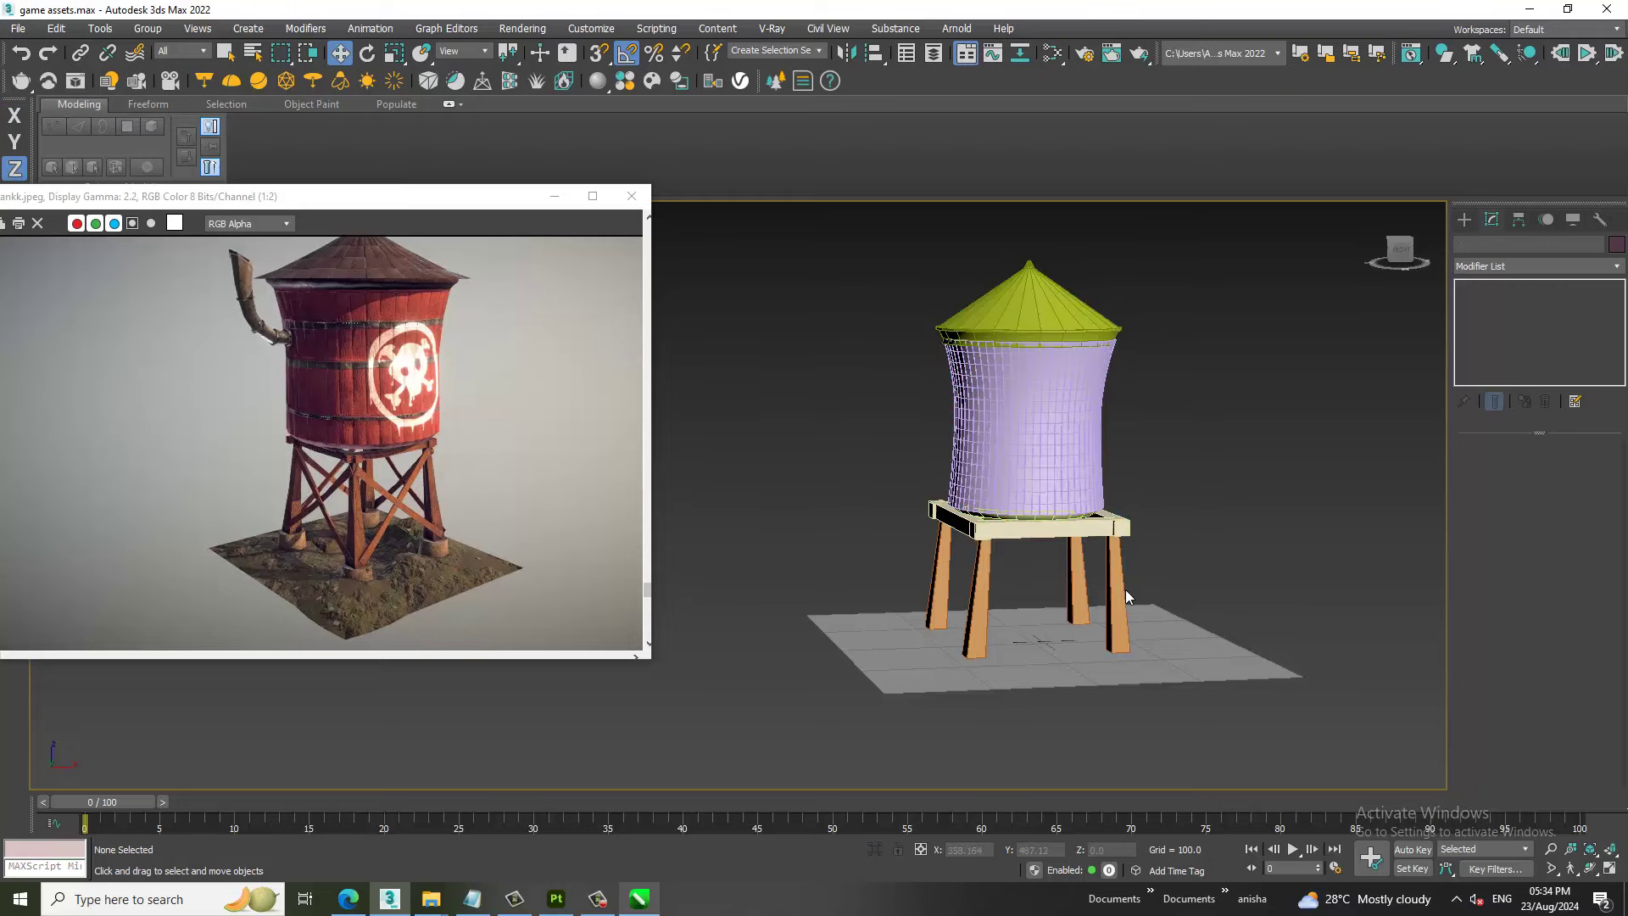
Select one stand leg and orbit to a higher view of the stand.
{"action": "left_click", "coordinate": [1126, 588]}
{"action": "middle_click_drag", "start_coordinate": [1178, 628], "coordinate": [1123, 617]}
{"action": "scroll", "coordinate": [1124, 617], "scroll_direction": "up", "scroll_amount": 3}
{"action": "scroll", "coordinate": [1124, 617], "scroll_direction": "up", "scroll_amount": 2}
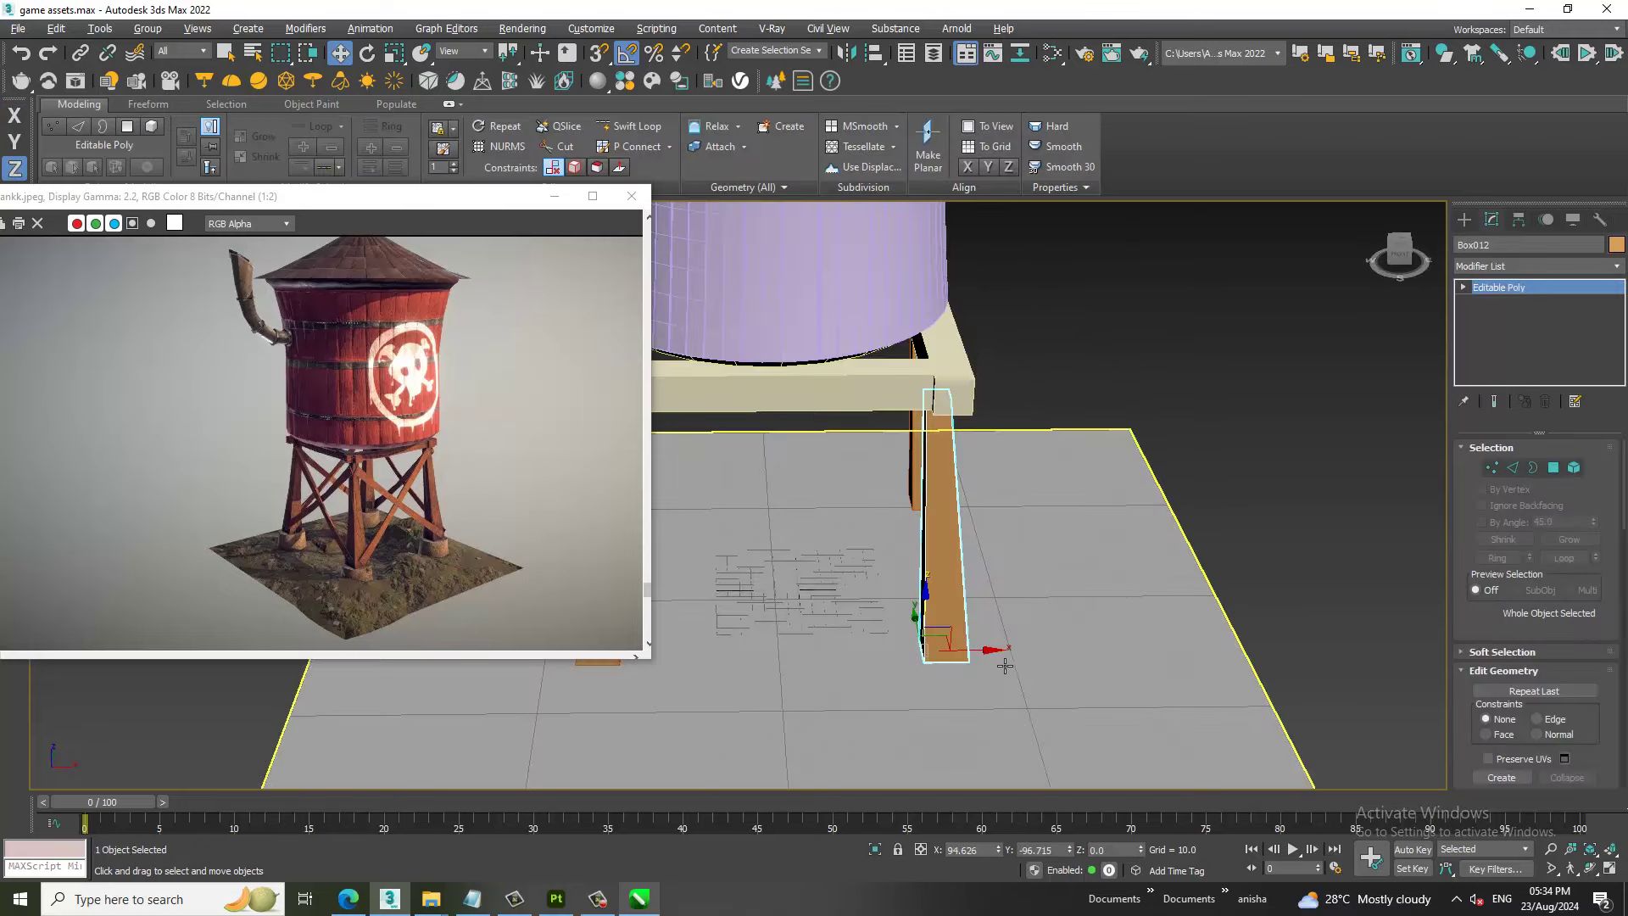
{"action": "scroll", "coordinate": [982, 484], "scroll_direction": "up", "scroll_amount": 2}
{"action": "middle_click_drag", "start_coordinate": [982, 483], "coordinate": [938, 491], "text": "alt"}
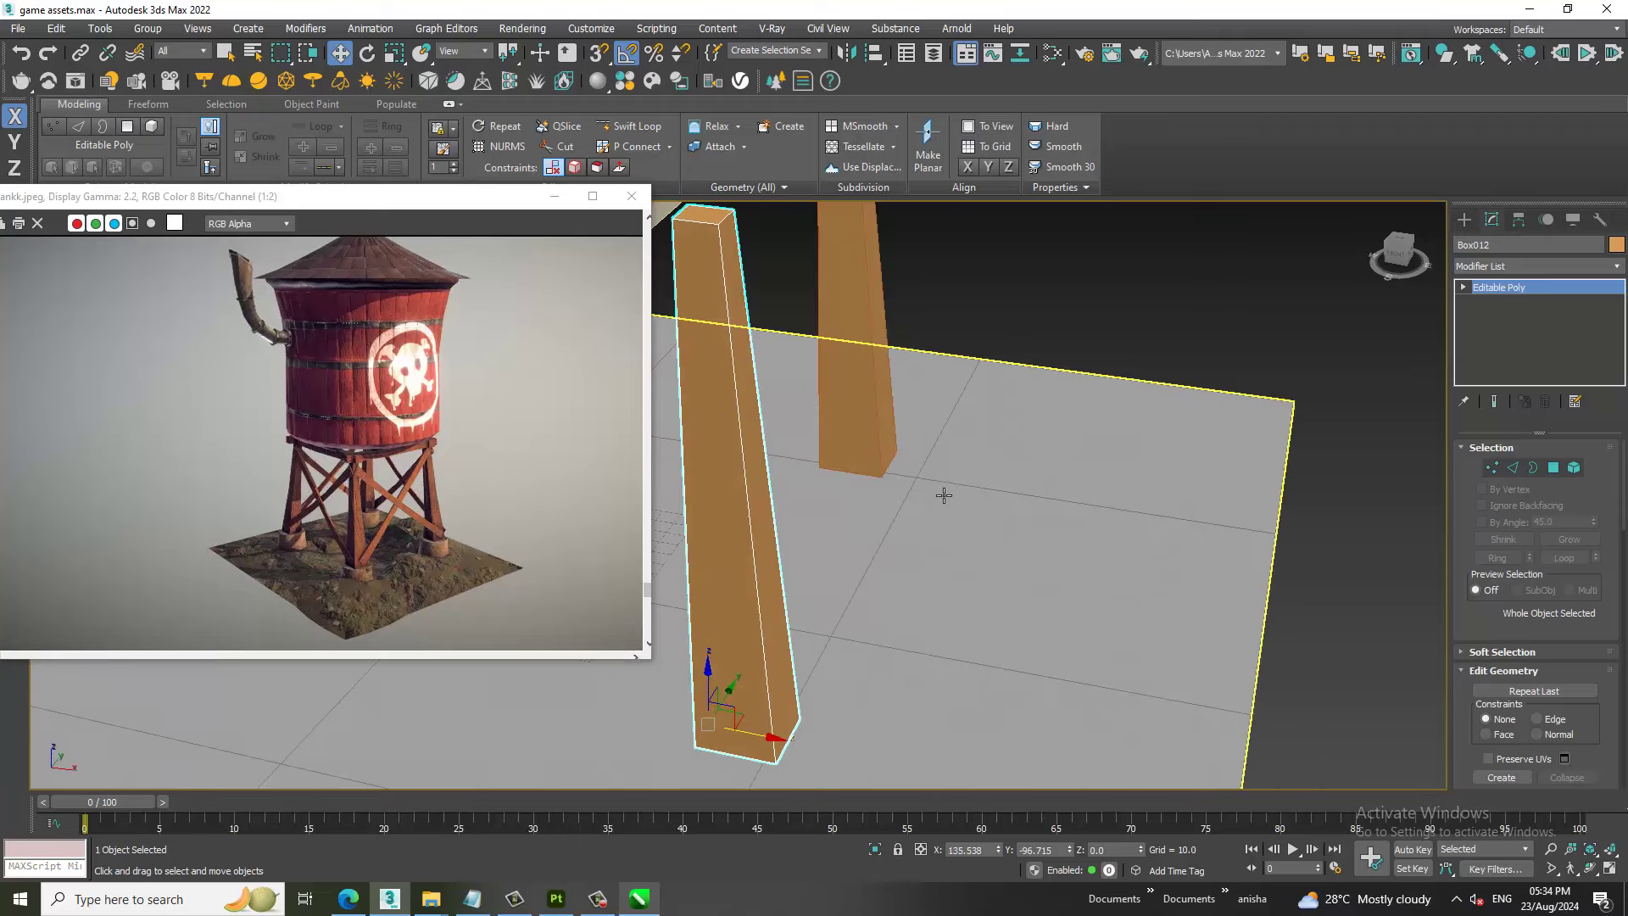
{"action": "scroll", "coordinate": [917, 502], "scroll_direction": "down", "scroll_amount": 4}
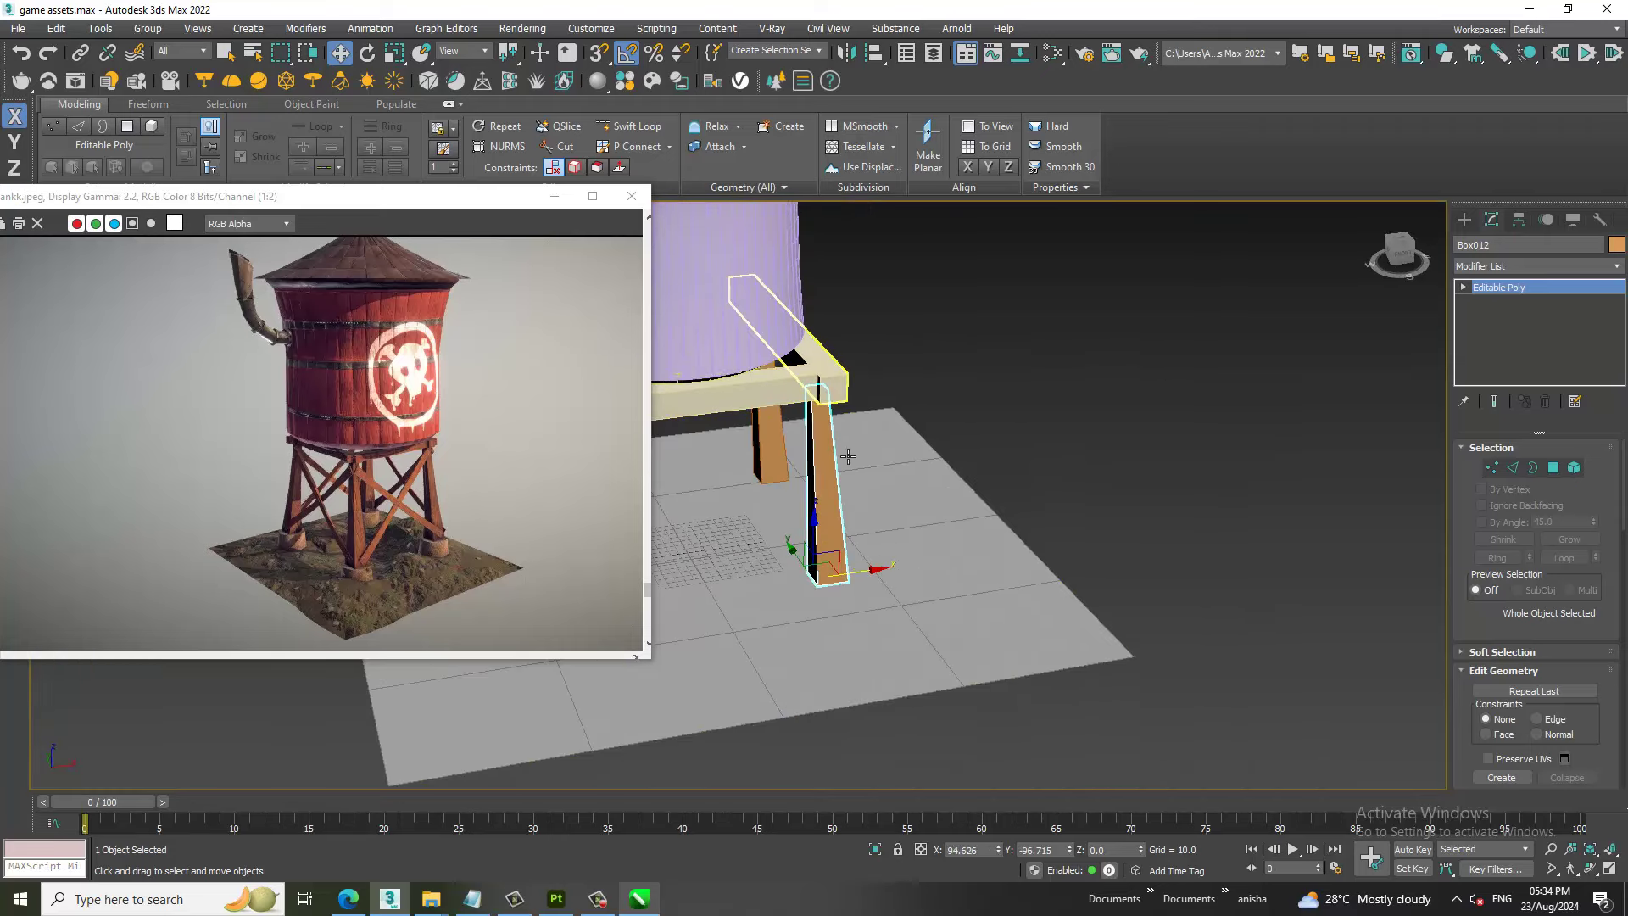
Select the frame's top beam, nudge it and put it back, then show the Create panel.
{"action": "left_click", "coordinate": [829, 386]}
{"action": "middle_click_drag", "start_coordinate": [964, 472], "coordinate": [886, 482], "text": "alt"}
{"action": "left_click_drag", "start_coordinate": [868, 465], "coordinate": [882, 472]}
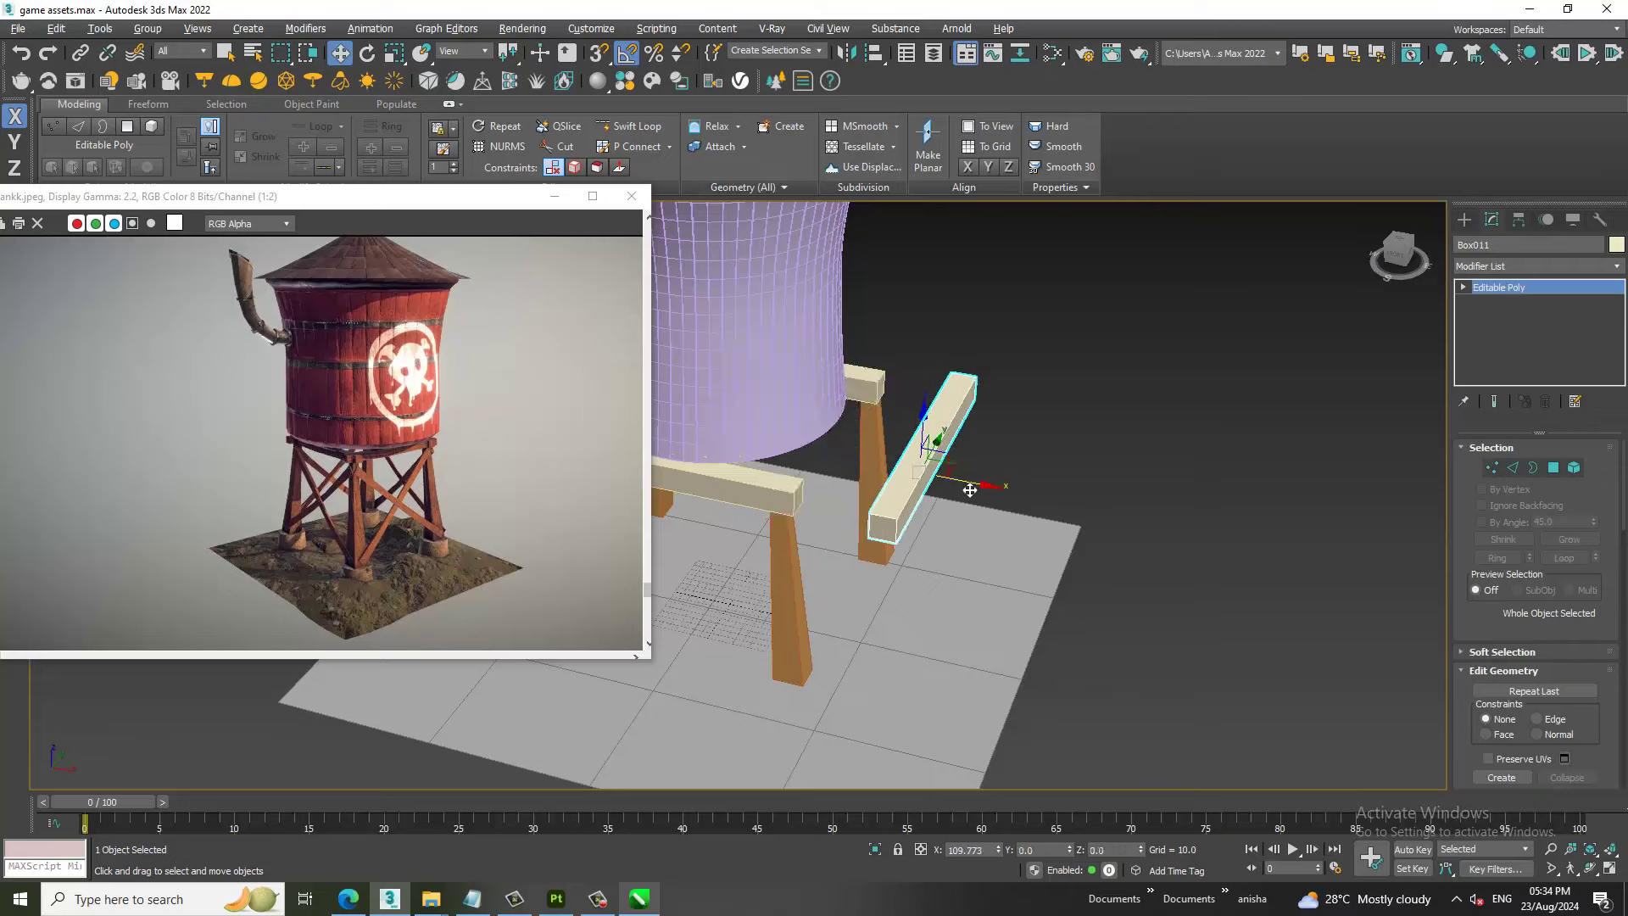
{"action": "mouse_move", "coordinate": [969, 499]}
{"action": "middle_mouse_down", "text": "alt"}
{"action": "mouse_move", "coordinate": [1182, 456]}
{"action": "mouse_move", "coordinate": [1166, 437]}
{"action": "middle_mouse_up", "text": "alt"}
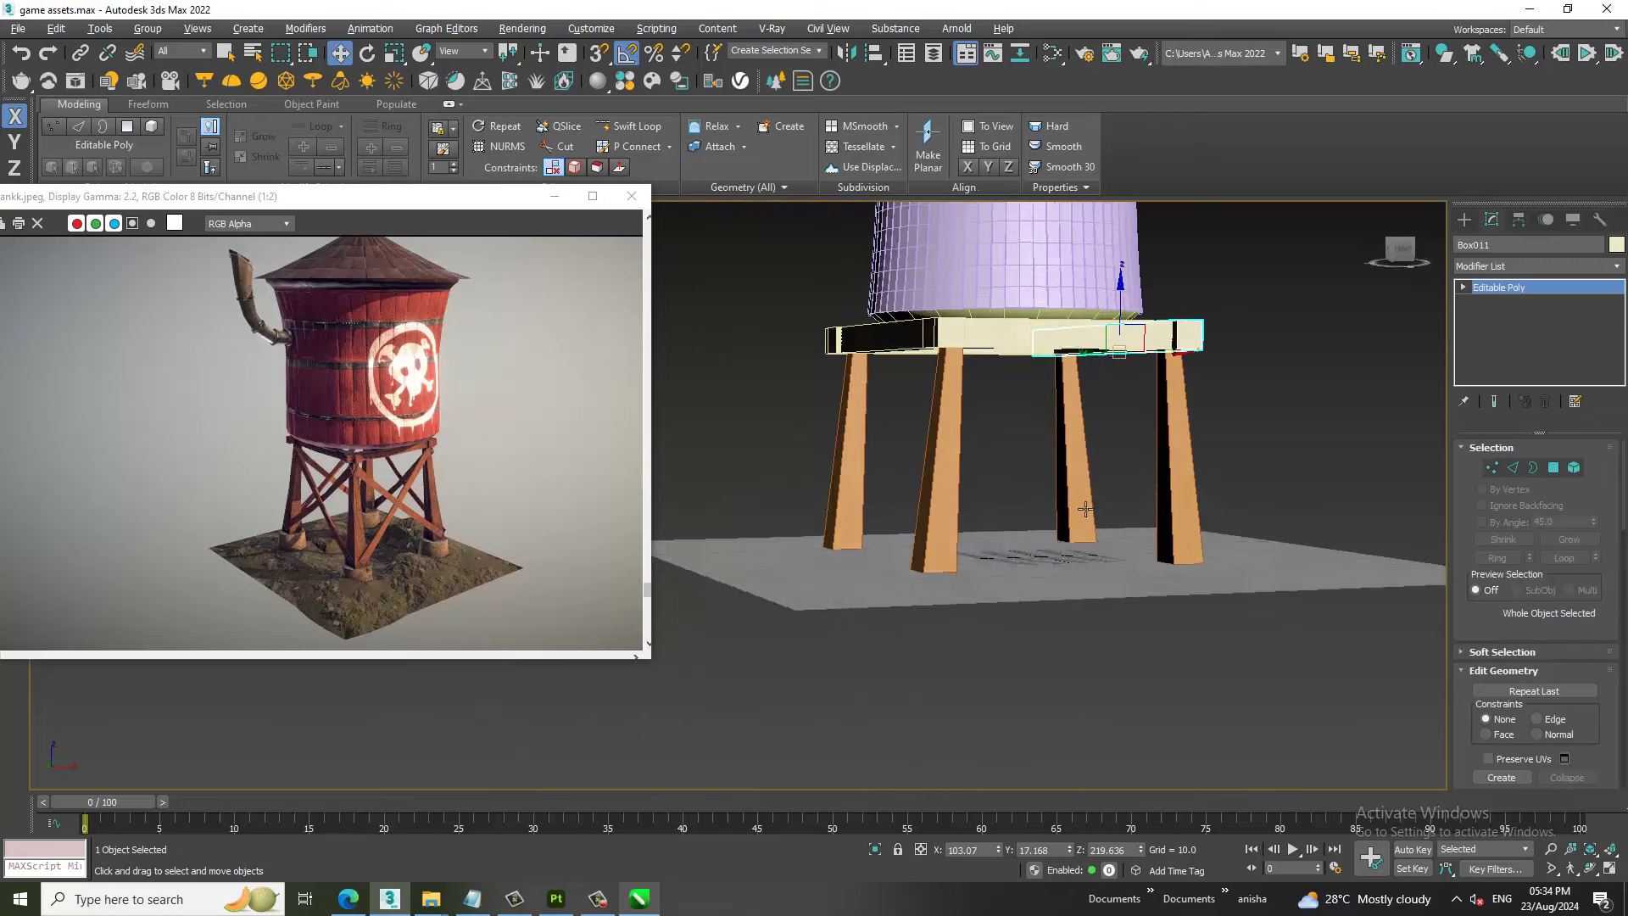
{"action": "scroll", "coordinate": [450, 537], "scroll_direction": "up", "scroll_amount": 1}
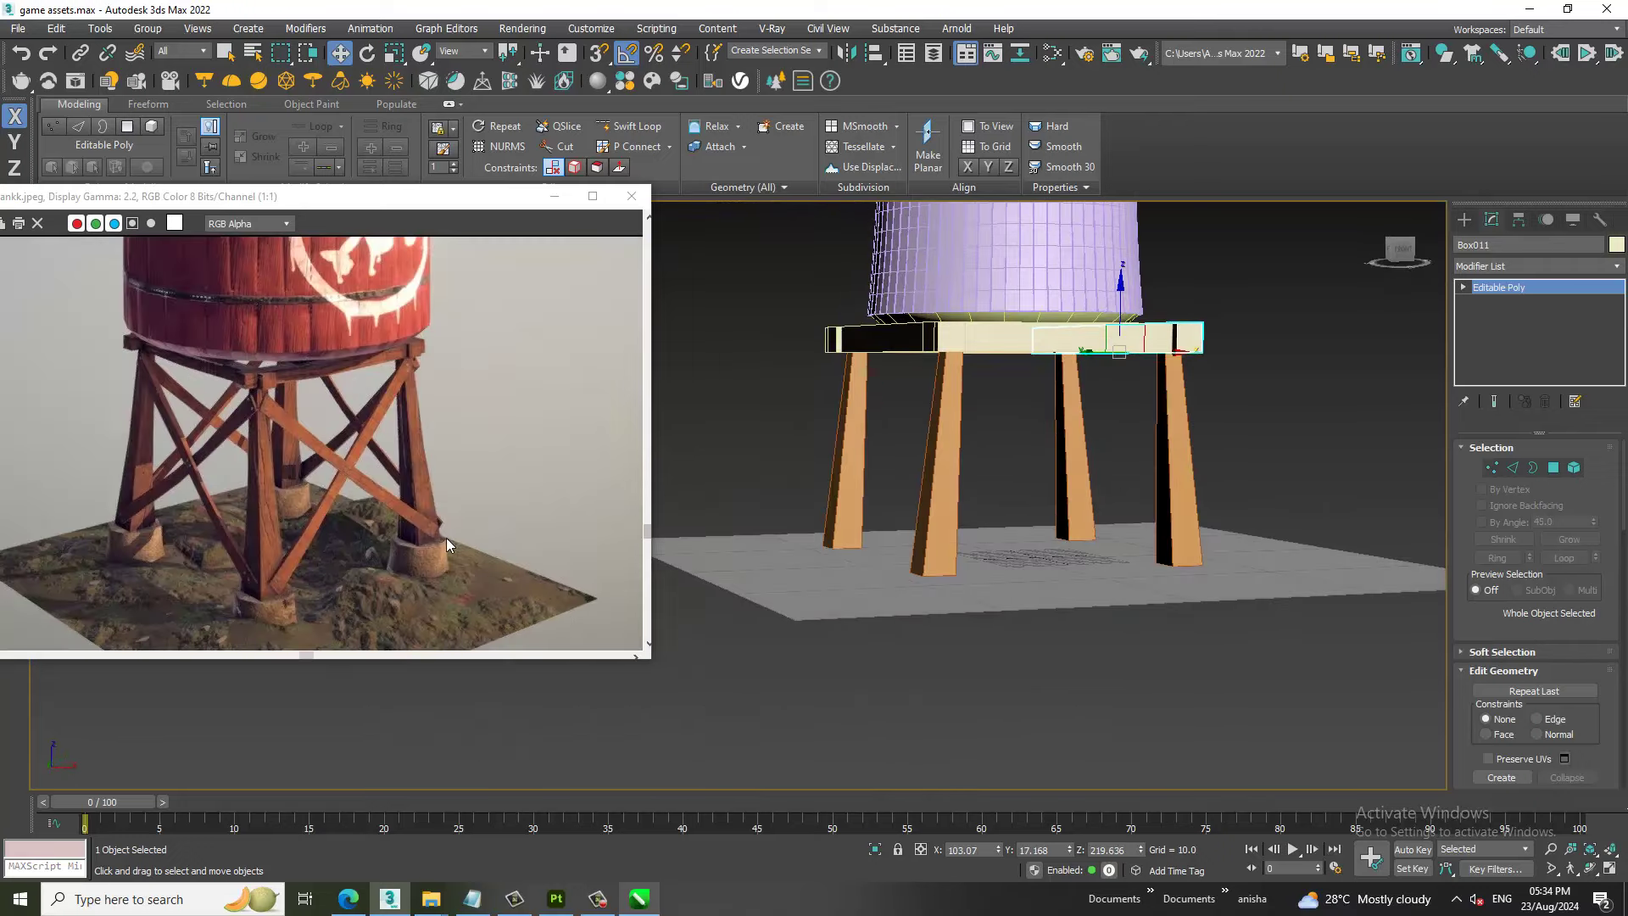
{"action": "left_click", "coordinate": [1466, 220]}
Draw a squat cylinder footing, Cylinder003, on the ground plane.
{"action": "left_click", "coordinate": [1495, 374]}
{"action": "middle_click_drag", "start_coordinate": [1000, 475], "coordinate": [1000, 615], "text": "alt"}
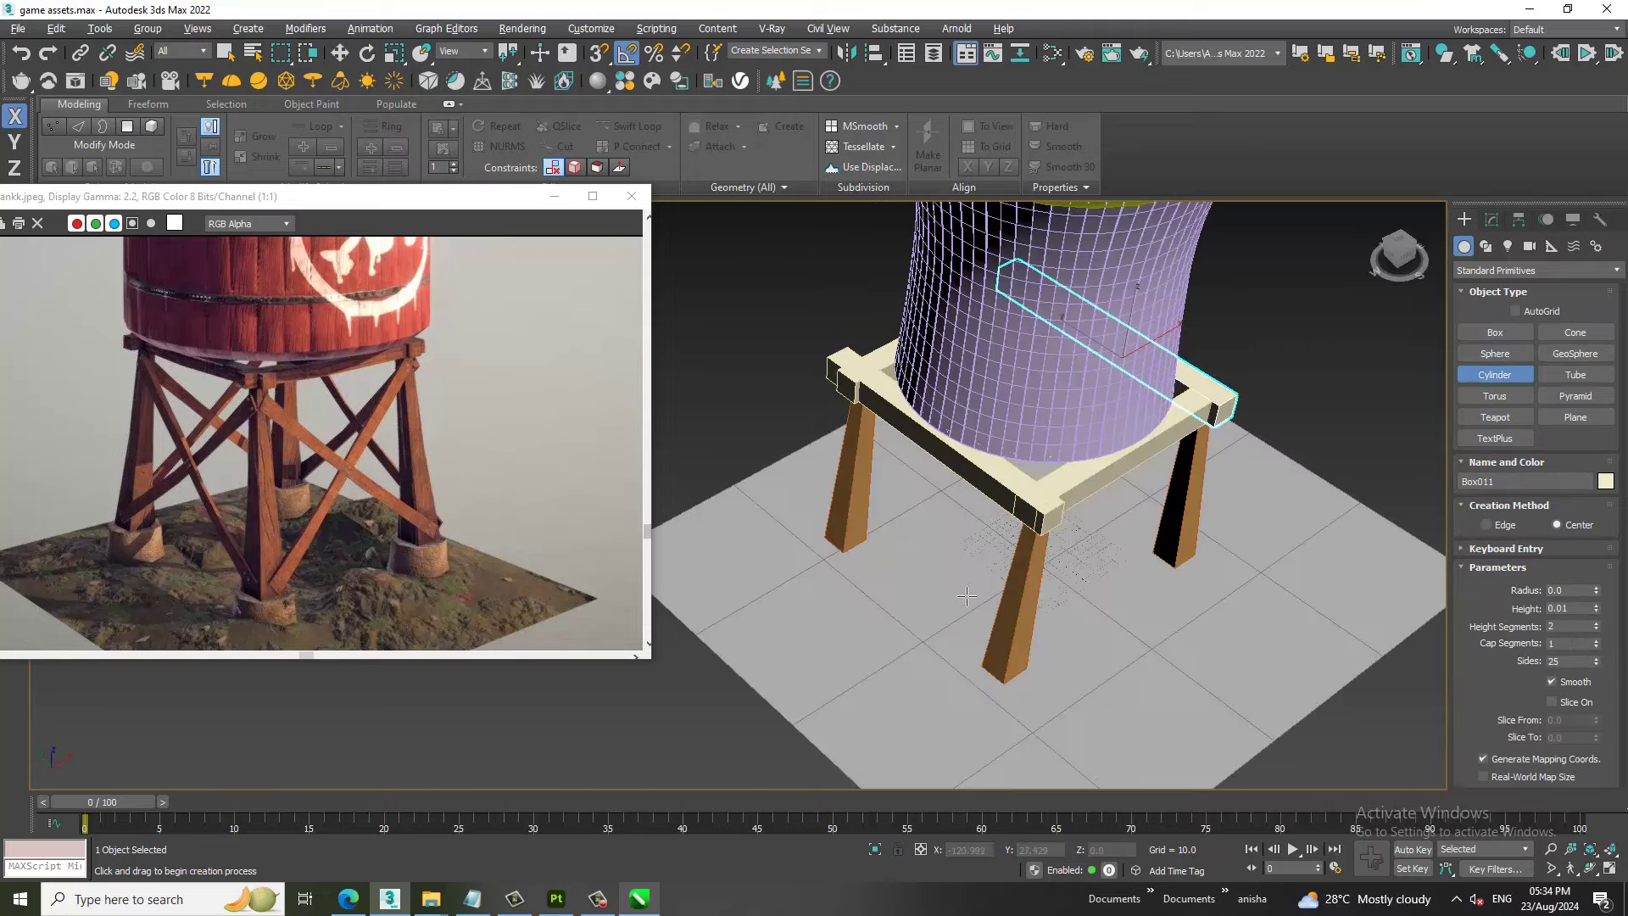
{"action": "scroll", "coordinate": [999, 615], "scroll_direction": "up", "scroll_amount": 3}
{"action": "left_click_drag", "start_coordinate": [1042, 593], "coordinate": [1075, 619]}
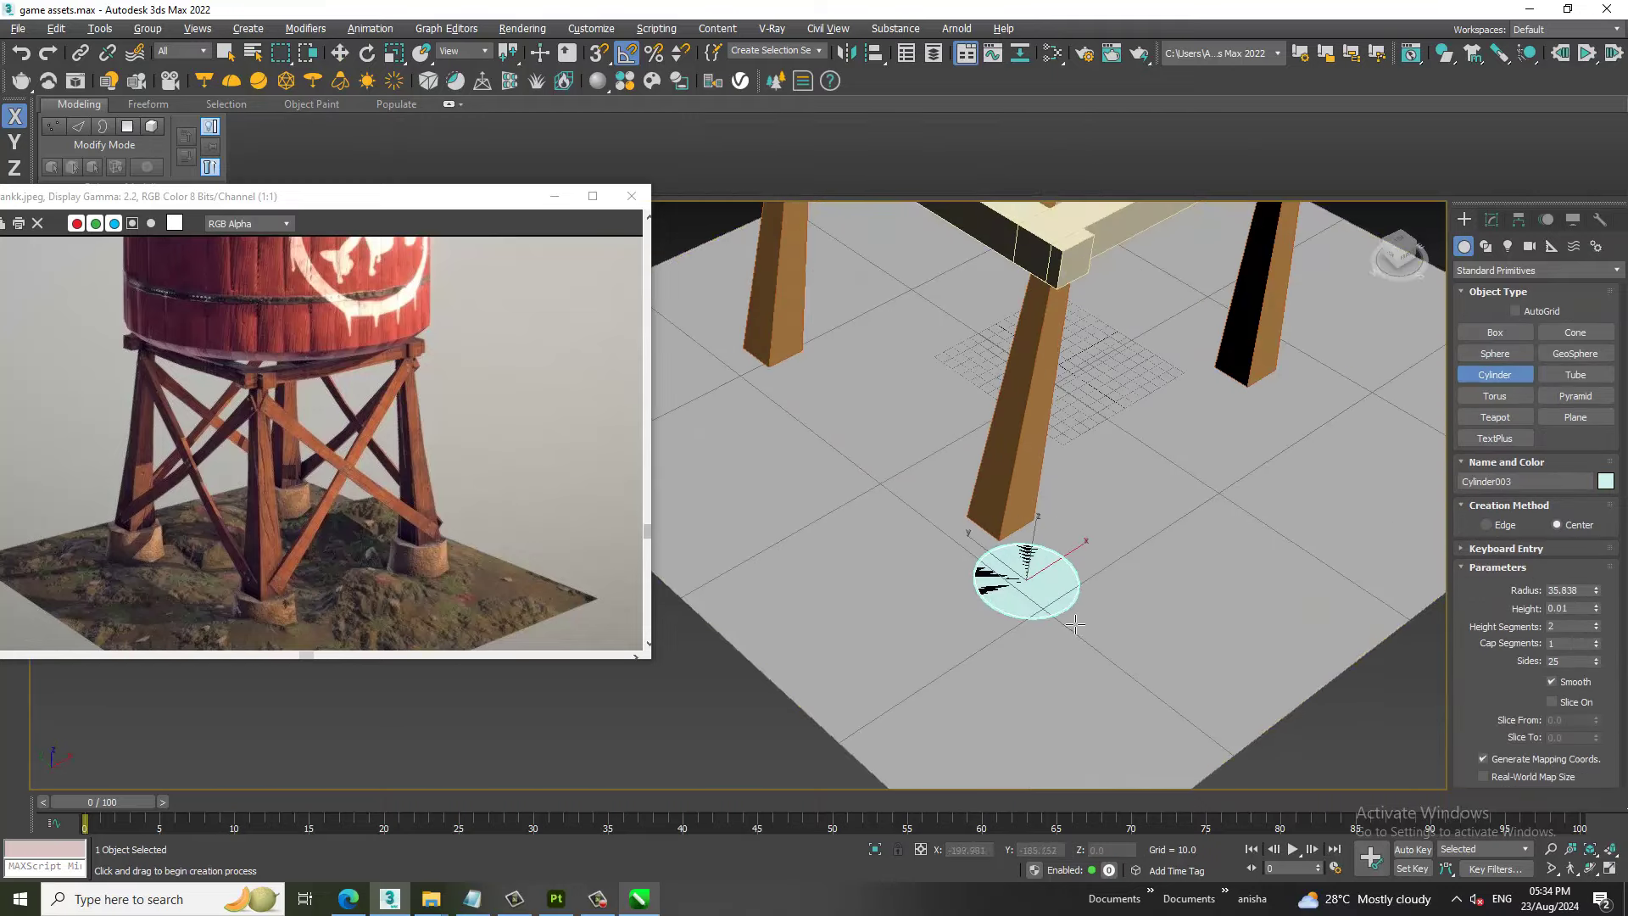
{"action": "left_click", "coordinate": [1074, 585]}
{"action": "middle_click_drag", "start_coordinate": [1074, 585], "coordinate": [1102, 543], "text": "alt"}
{"action": "scroll", "coordinate": [1103, 543], "scroll_direction": "down", "scroll_amount": 3}
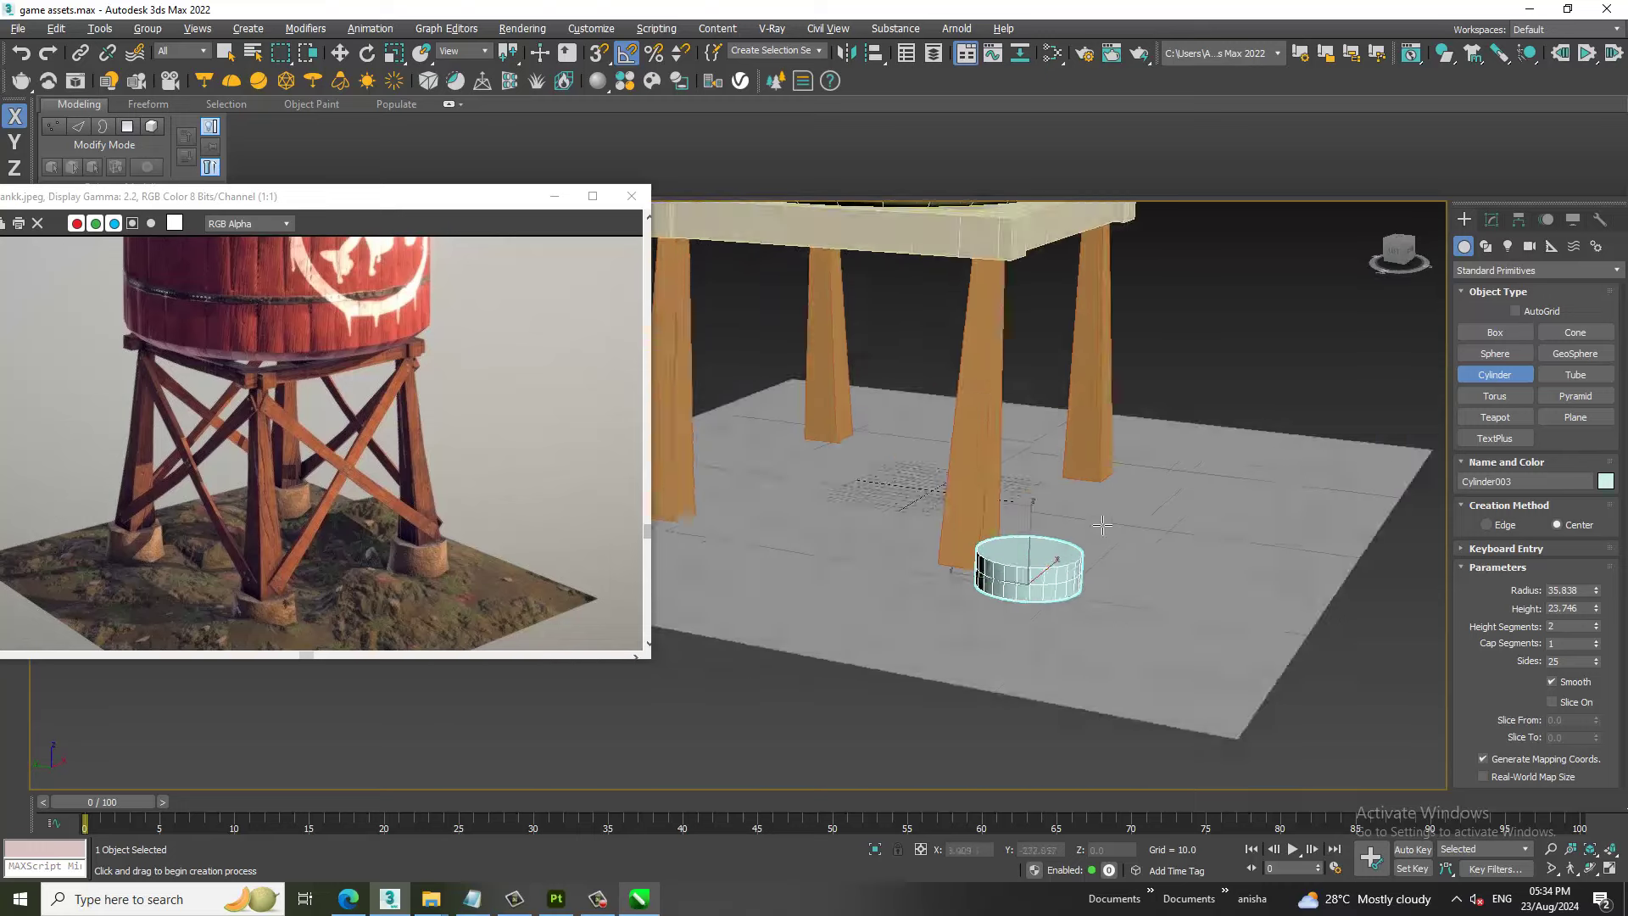
{"action": "key", "text": "w"}
{"action": "scroll", "coordinate": [1027, 597], "scroll_direction": "up", "scroll_amount": 4}
{"action": "scroll", "coordinate": [1027, 596], "scroll_direction": "down", "scroll_amount": 2}
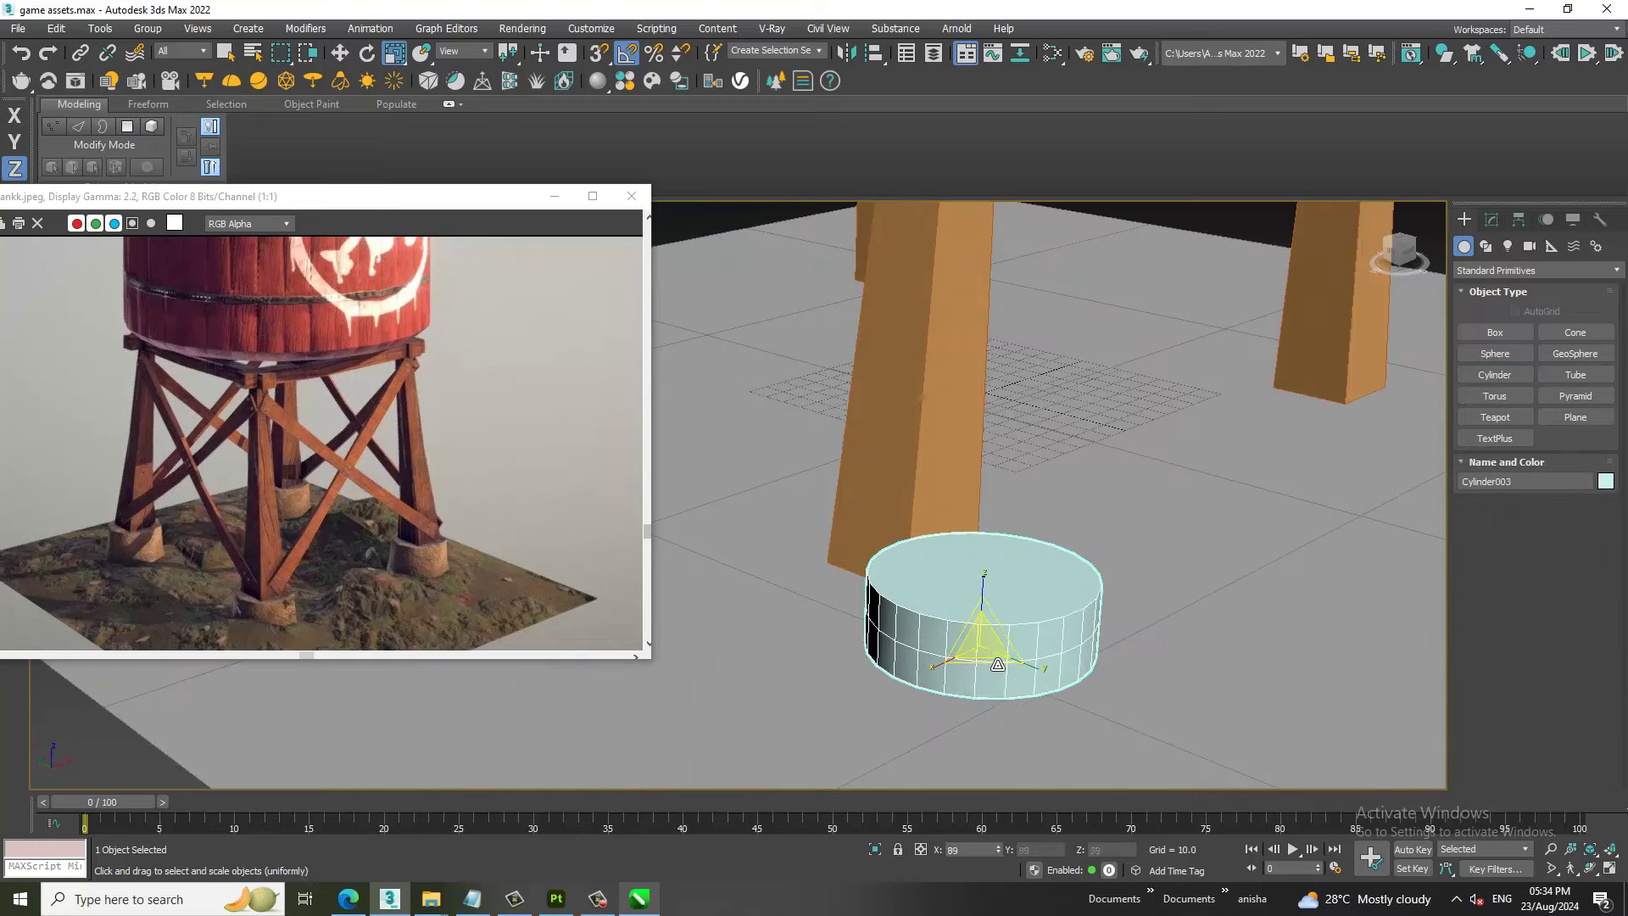
Convert the footing to editable poly and raise its top polygon slightly on Z.
{"action": "right_click", "coordinate": [1018, 615]}
{"action": "left_click", "coordinate": [1230, 802]}
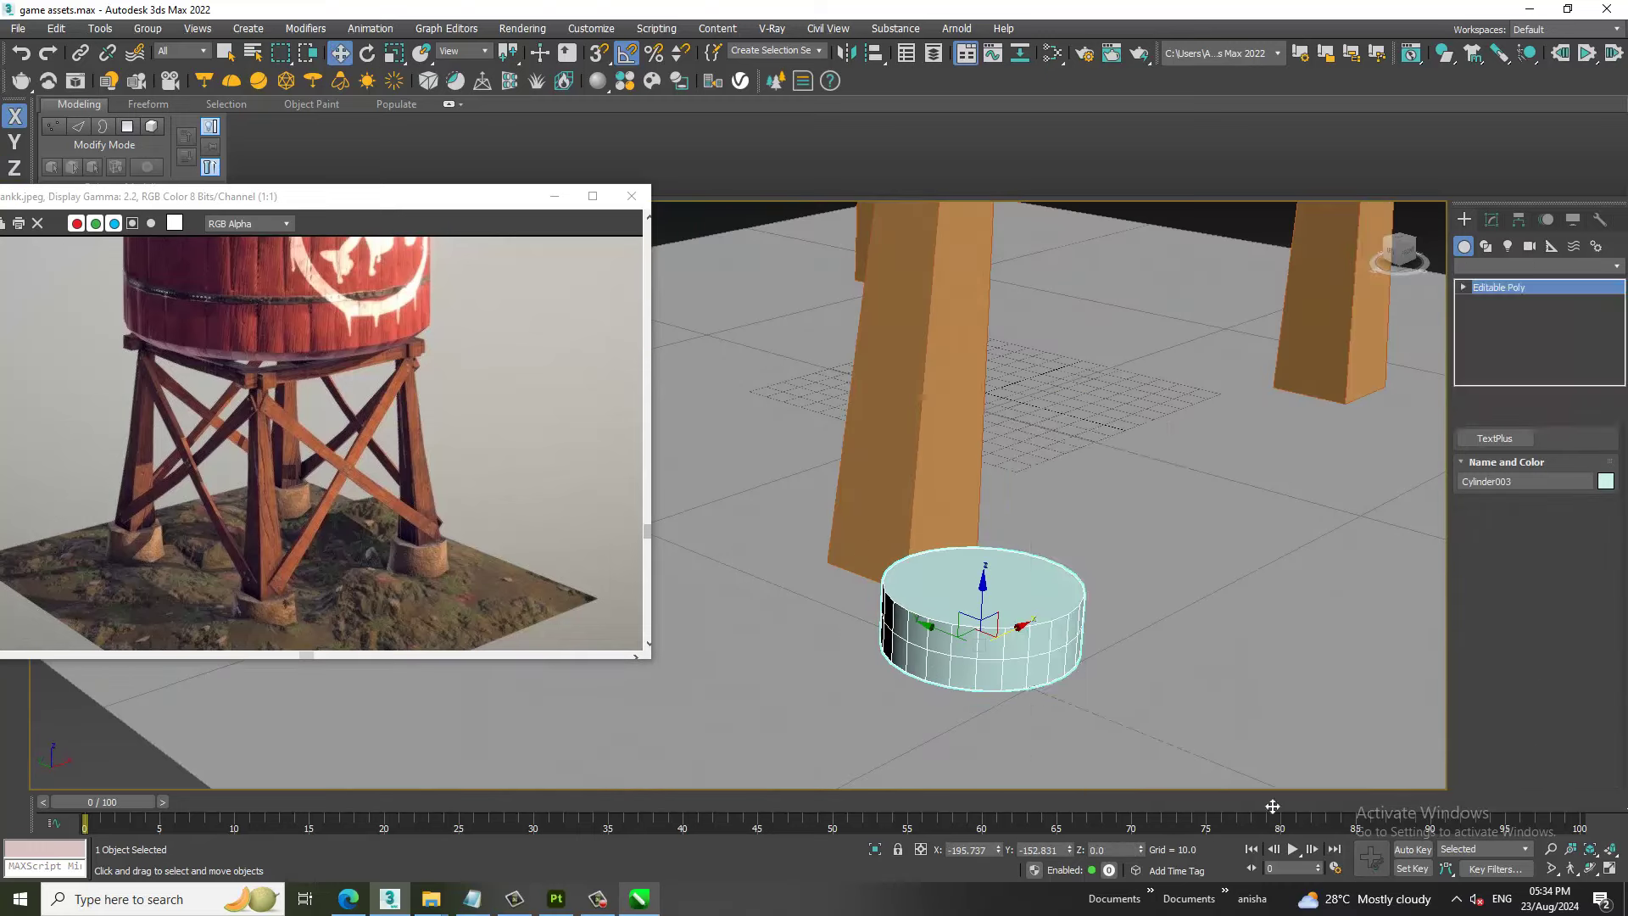
{"action": "key", "text": "r"}
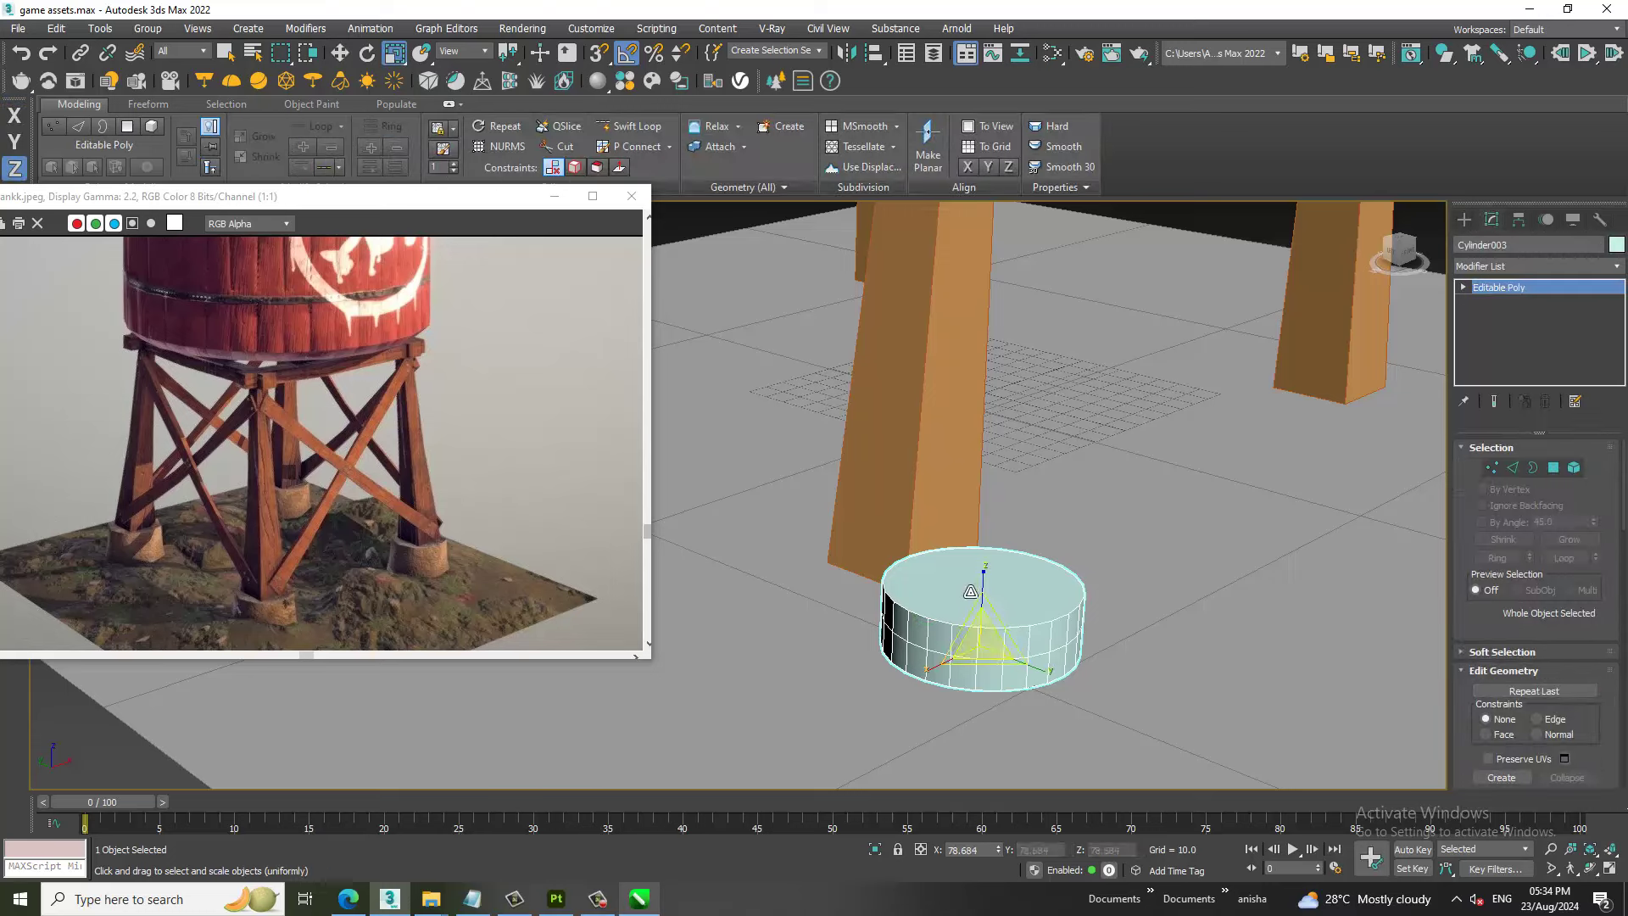
{"action": "key", "text": "4"}
{"action": "left_click", "coordinate": [982, 592]}
{"action": "key", "text": "w"}
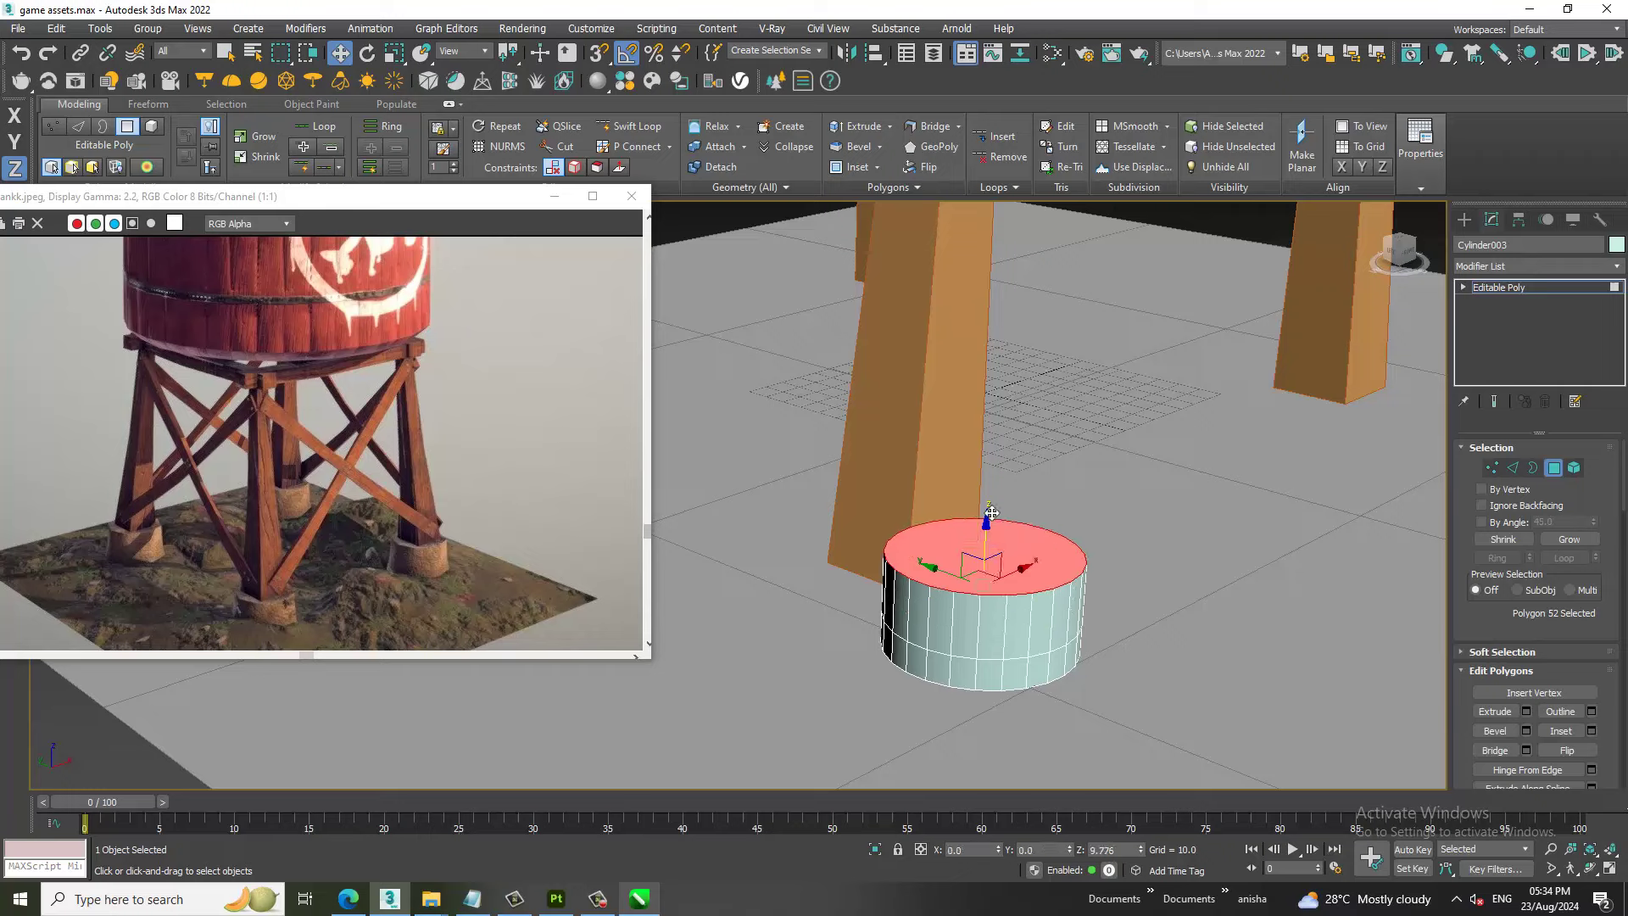
{"action": "left_click_drag", "start_coordinate": [991, 573], "coordinate": [989, 564]}
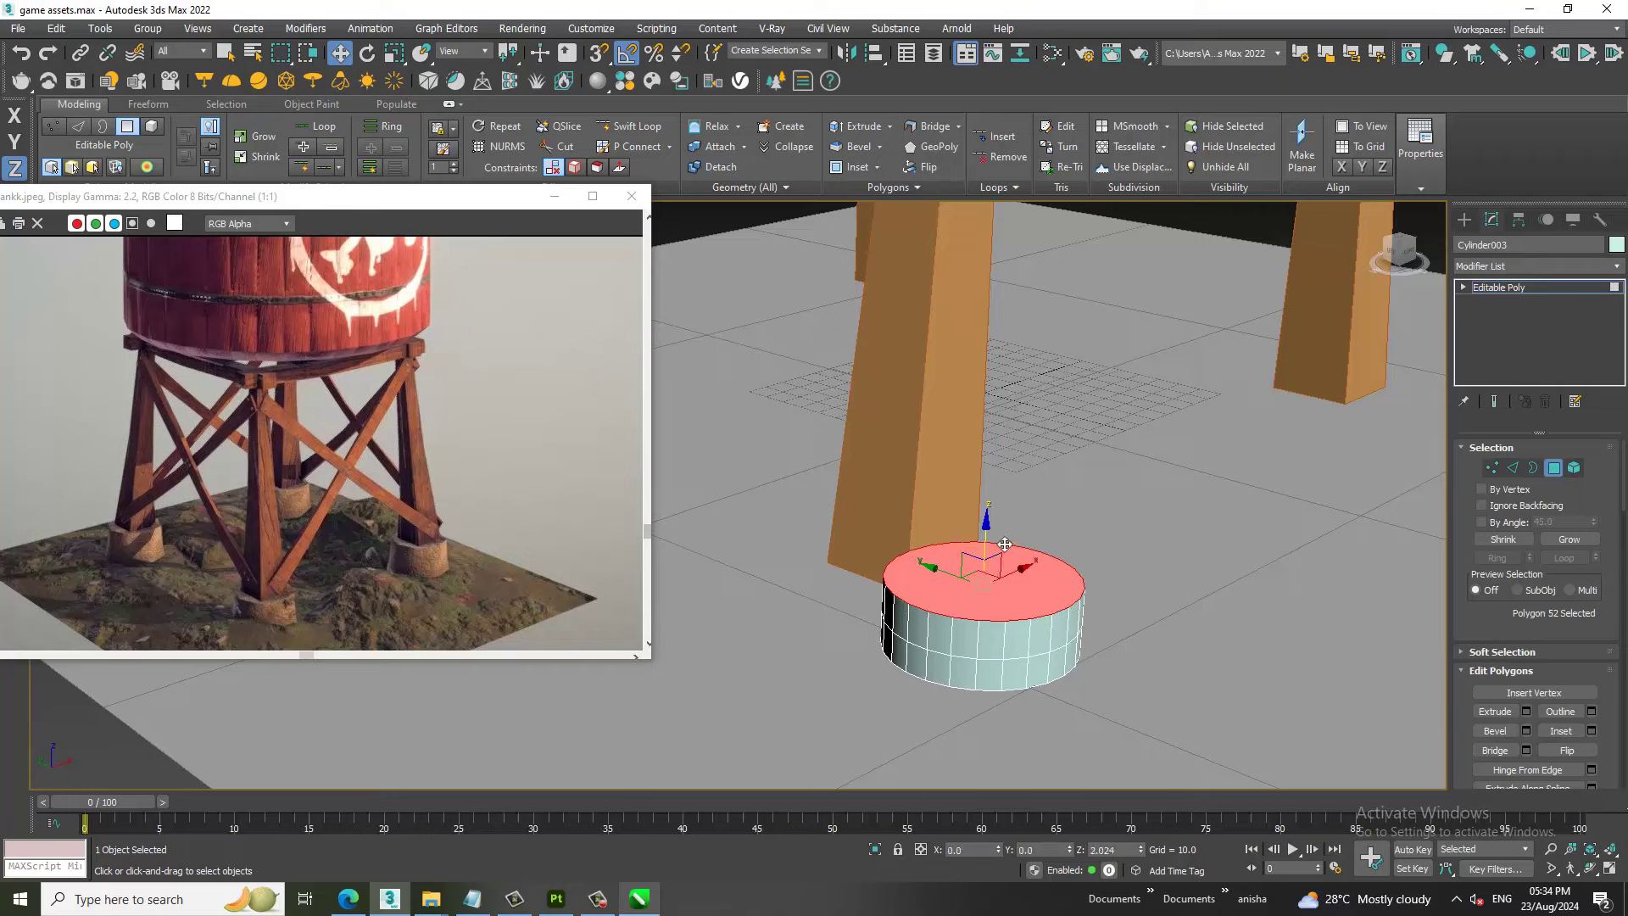
{"action": "left_click", "coordinate": [1579, 285]}
{"action": "left_click", "coordinate": [1538, 267]}
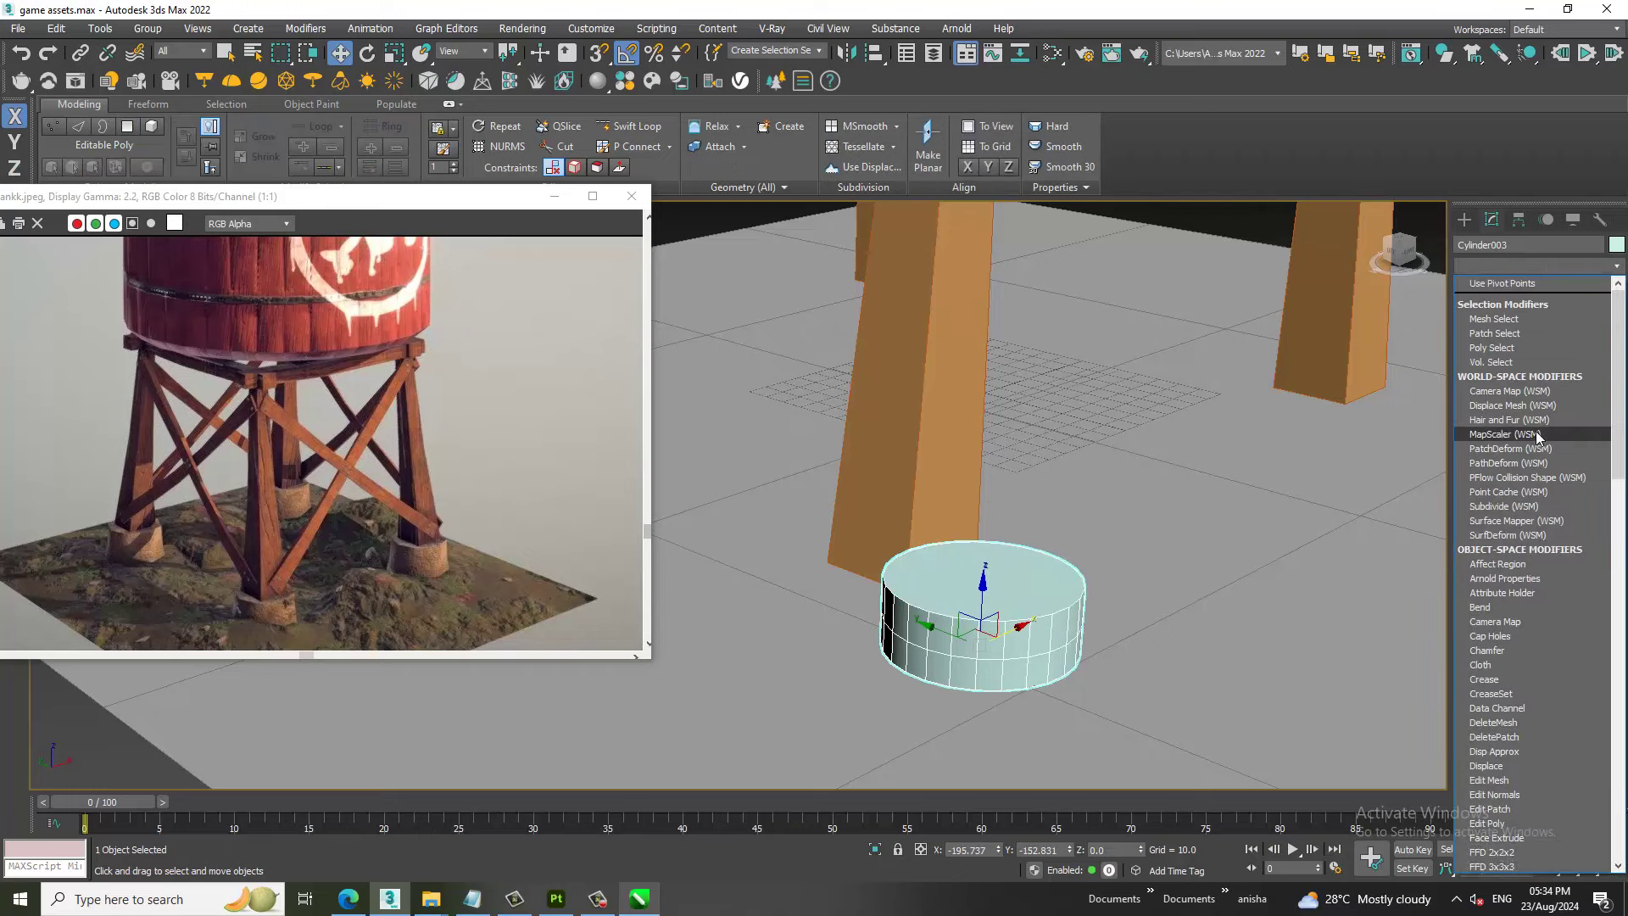
Add a Taper modifier with Amount -0.1 and Curve 0.04 to the footing.
{"action": "key", "text": "t"}
{"action": "left_click", "coordinate": [1525, 499]}
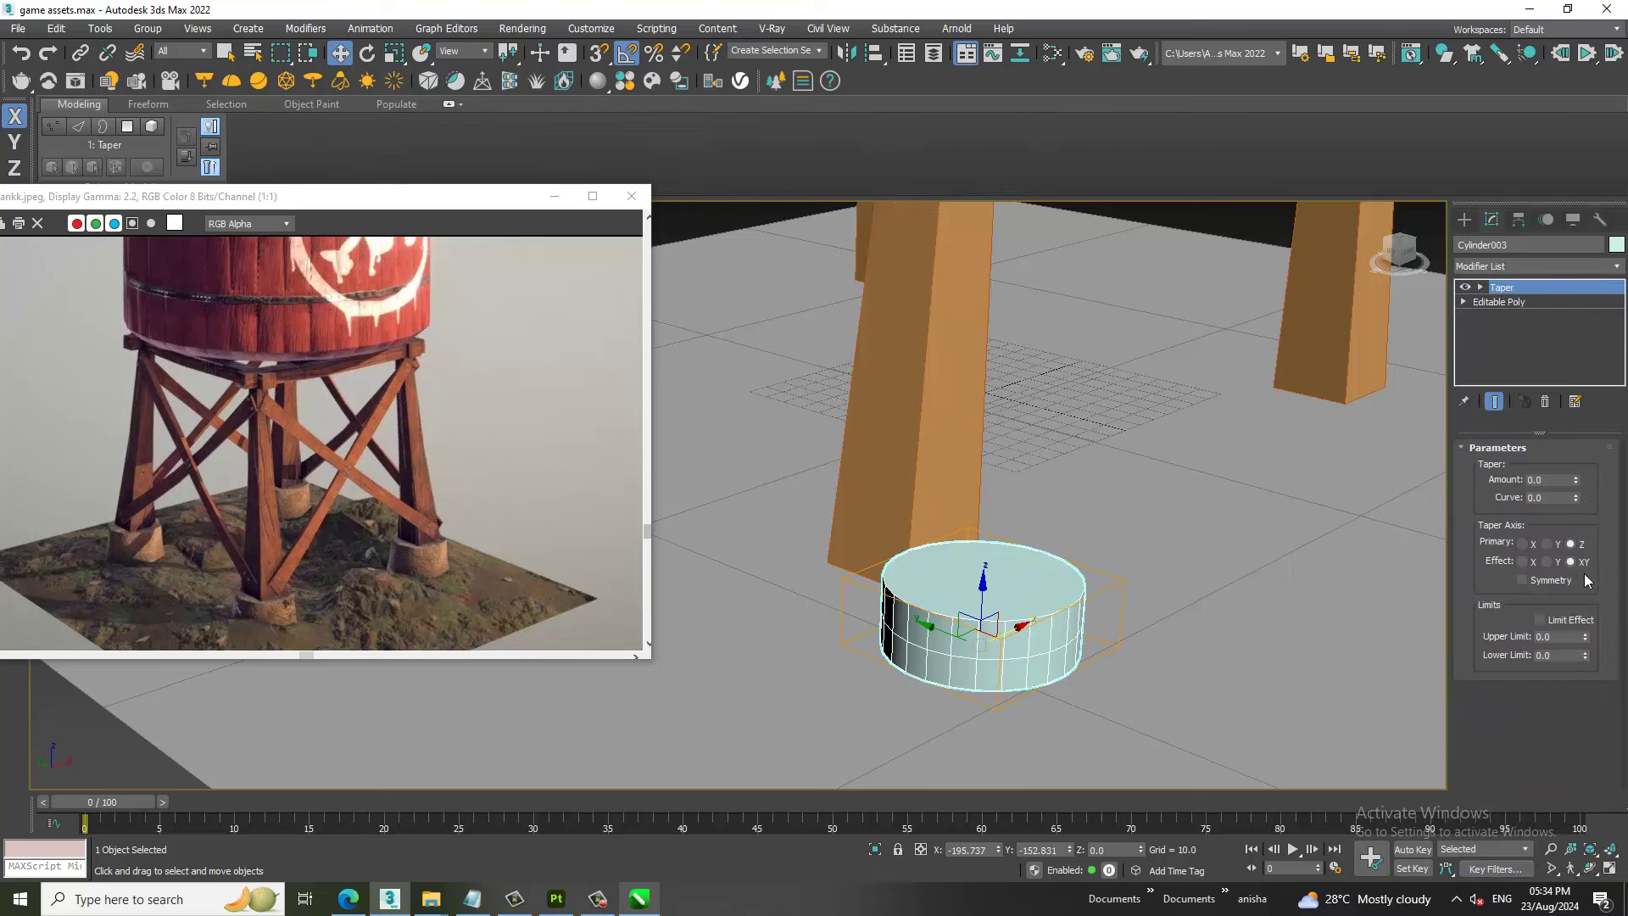
{"action": "left_click_drag", "start_coordinate": [1575, 480], "coordinate": [1587, 505]}
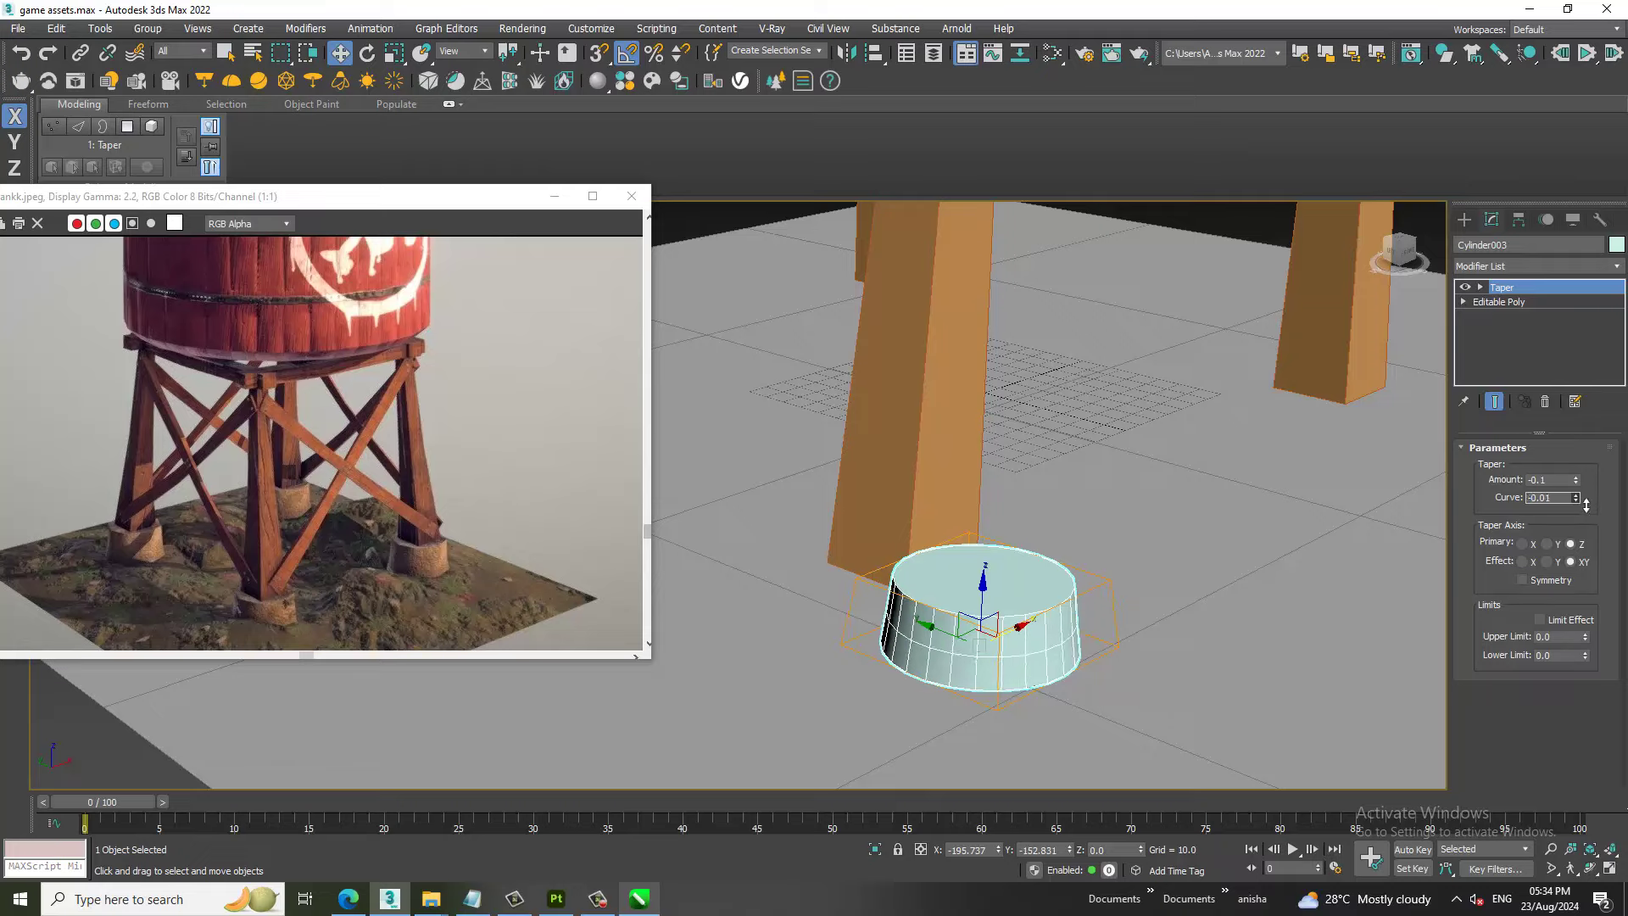
{"action": "scroll", "coordinate": [1006, 479], "scroll_direction": "down", "scroll_amount": 3}
Move the tapered footing under a leg of the stand in Top view.
{"action": "middle_click_drag", "start_coordinate": [600, 424], "coordinate": [692, 447]}
{"action": "key", "text": "alt+w"}
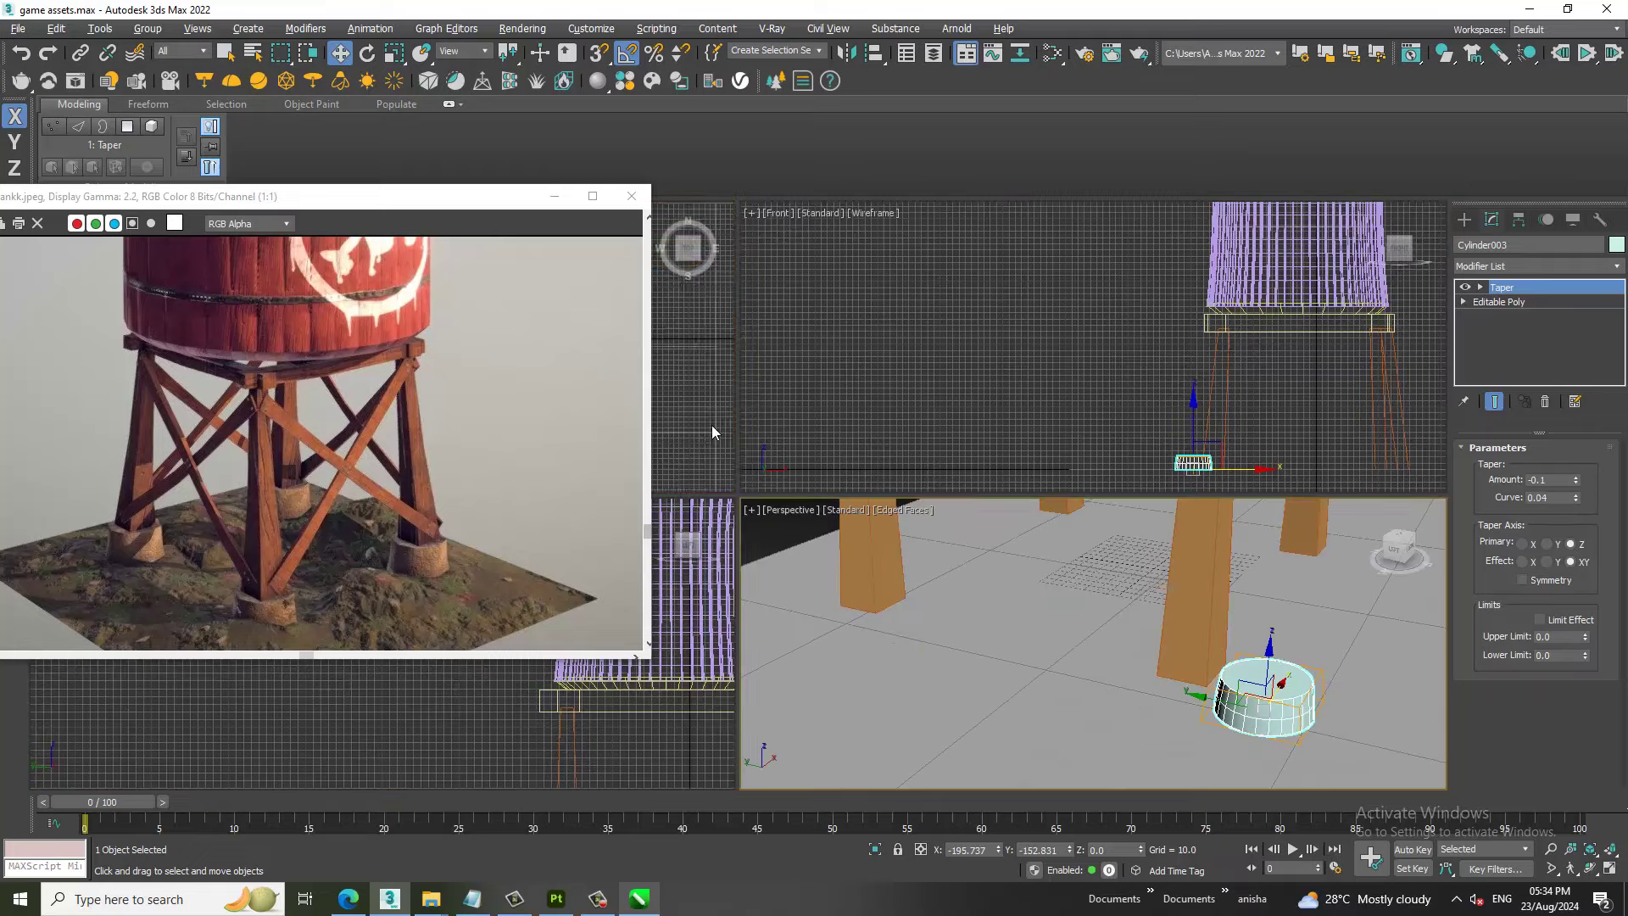
{"action": "key", "text": "alt+w"}
{"action": "scroll", "coordinate": [713, 414], "scroll_direction": "up", "scroll_amount": 5}
{"action": "middle_click_drag", "start_coordinate": [1024, 364], "coordinate": [901, 610]}
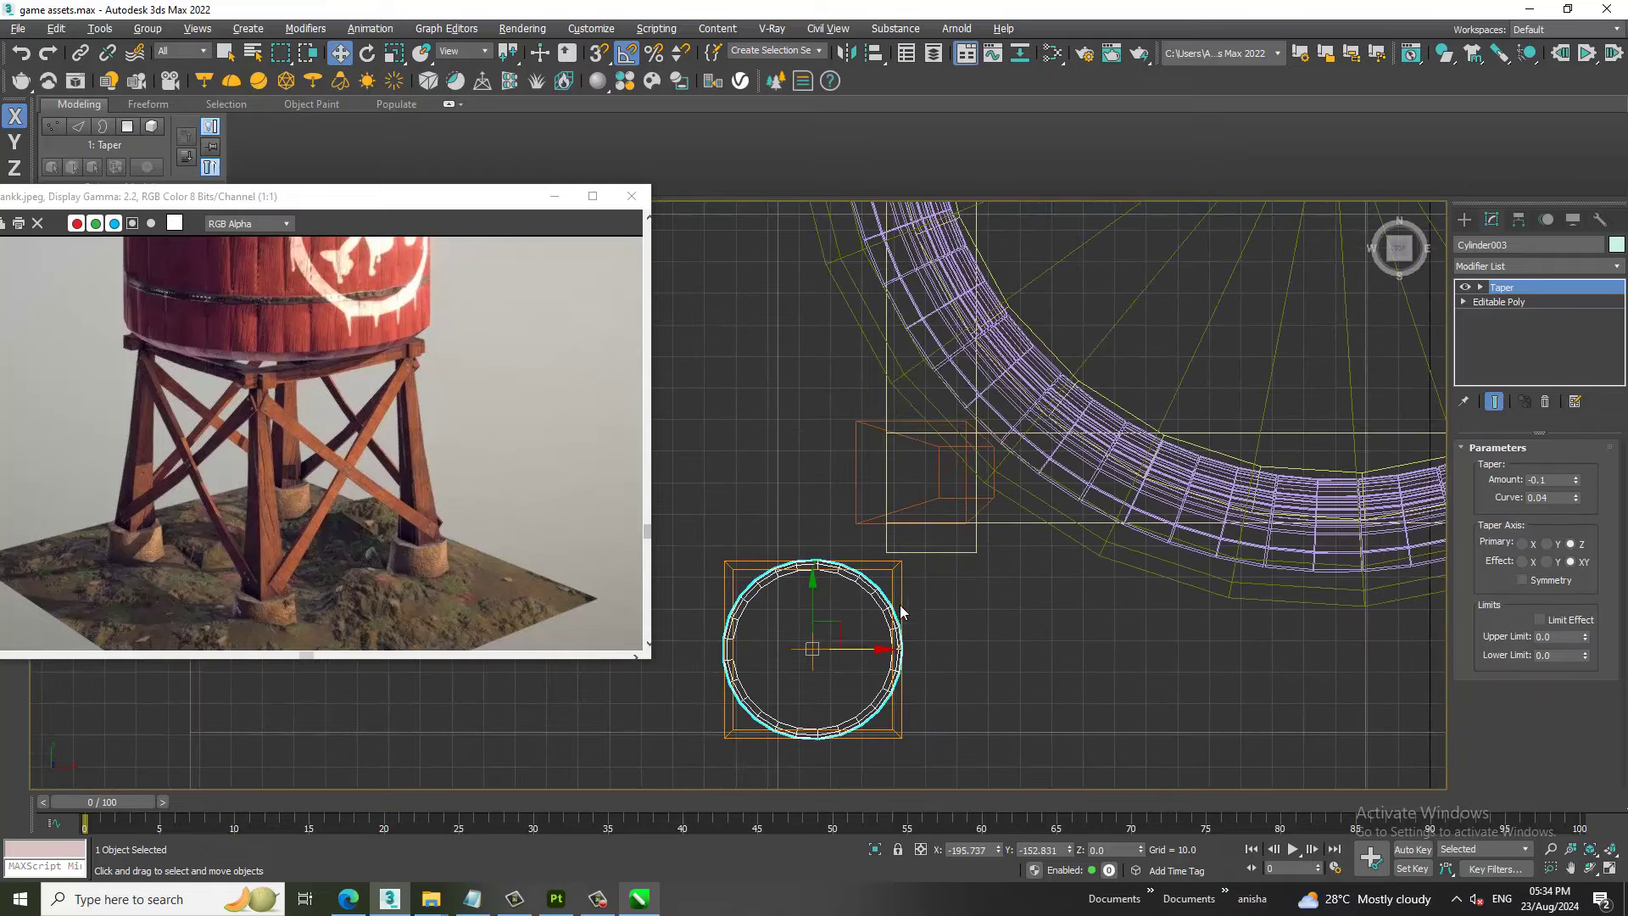
{"action": "left_click_drag", "start_coordinate": [841, 633], "coordinate": [955, 450]}
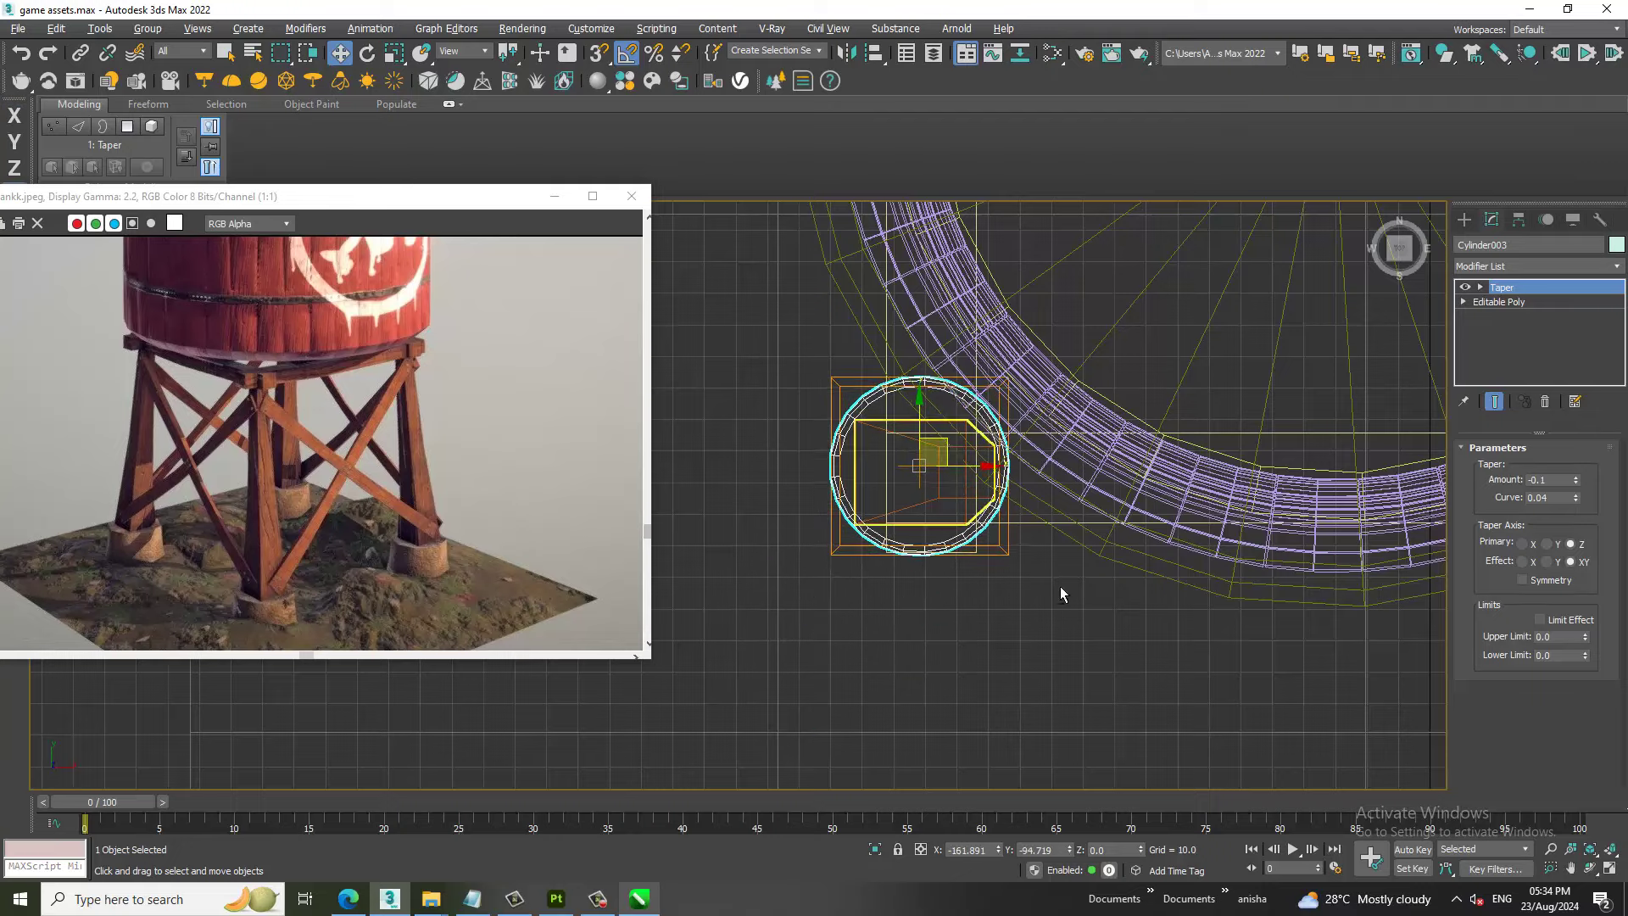
{"action": "key", "text": "alt+w"}
{"action": "key", "text": "alt+w"}
{"action": "scroll", "coordinate": [1083, 600], "scroll_direction": "down", "scroll_amount": 4}
{"action": "middle_click_drag", "start_coordinate": [1024, 581], "coordinate": [1166, 577], "text": "alt"}
{"action": "middle_click_drag", "start_coordinate": [1154, 580], "coordinate": [1435, 449], "text": "alt"}
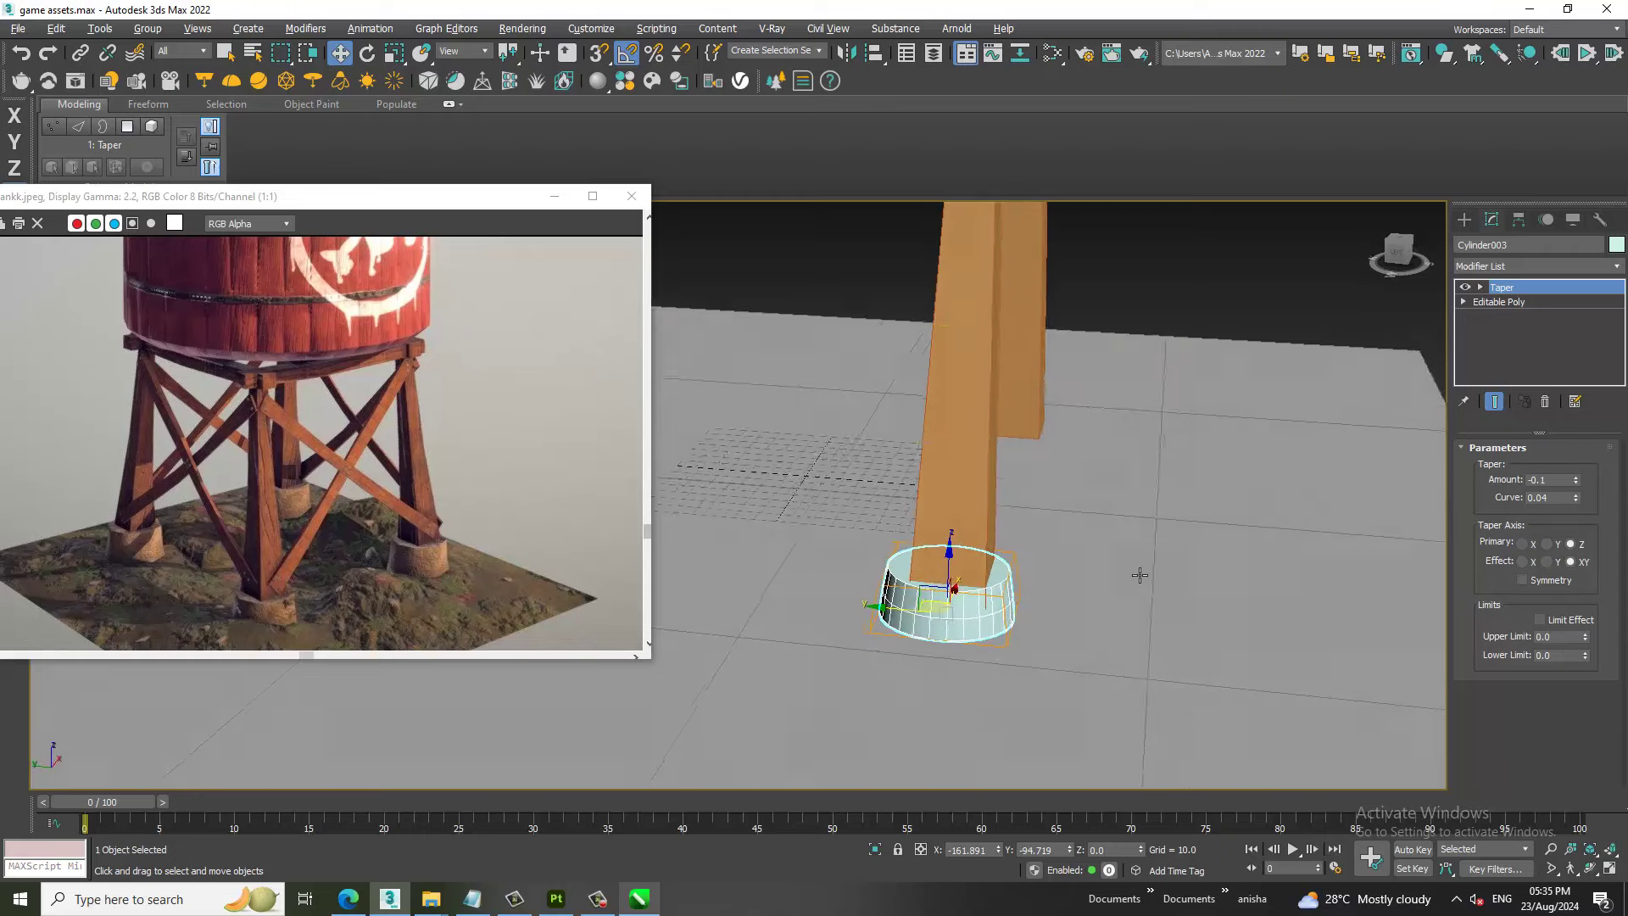
{"action": "scroll", "coordinate": [1102, 509], "scroll_direction": "down", "scroll_amount": 5}
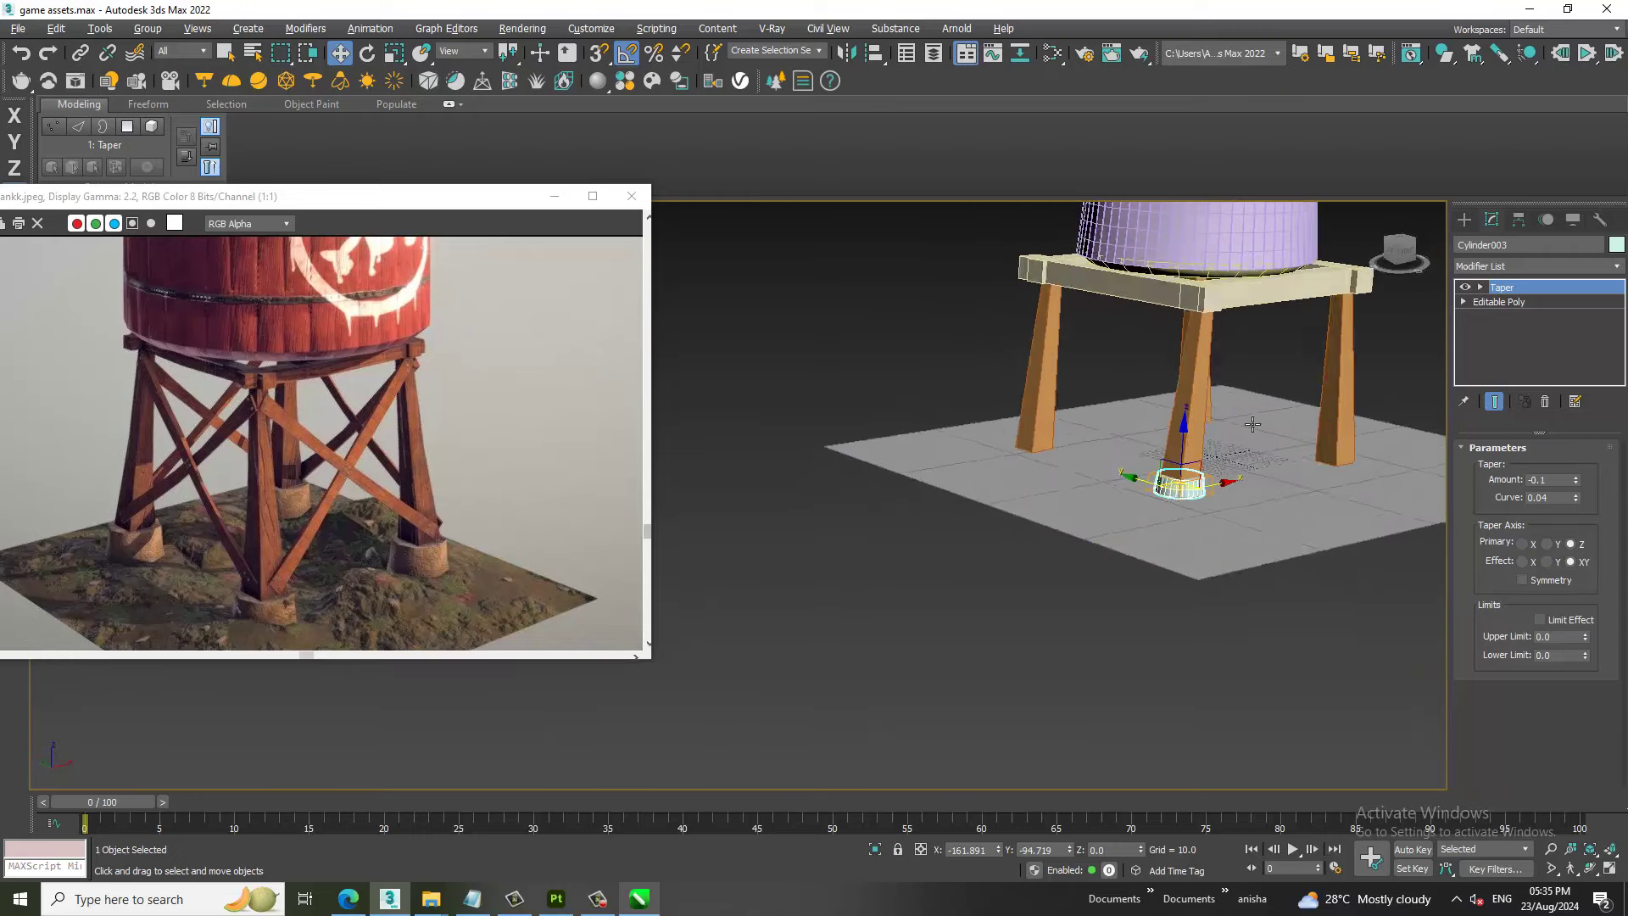
{"action": "mouse_move", "coordinate": [1102, 508]}
{"action": "middle_mouse_down", "text": "alt"}
{"action": "mouse_move", "coordinate": [1184, 459]}
{"action": "mouse_move", "coordinate": [1108, 455]}
{"action": "mouse_move", "coordinate": [1269, 455]}
{"action": "mouse_move", "coordinate": [1105, 453]}
{"action": "mouse_move", "coordinate": [1232, 472]}
{"action": "mouse_move", "coordinate": [1086, 517]}
{"action": "mouse_move", "coordinate": [930, 597]}
{"action": "middle_mouse_up", "text": "alt"}
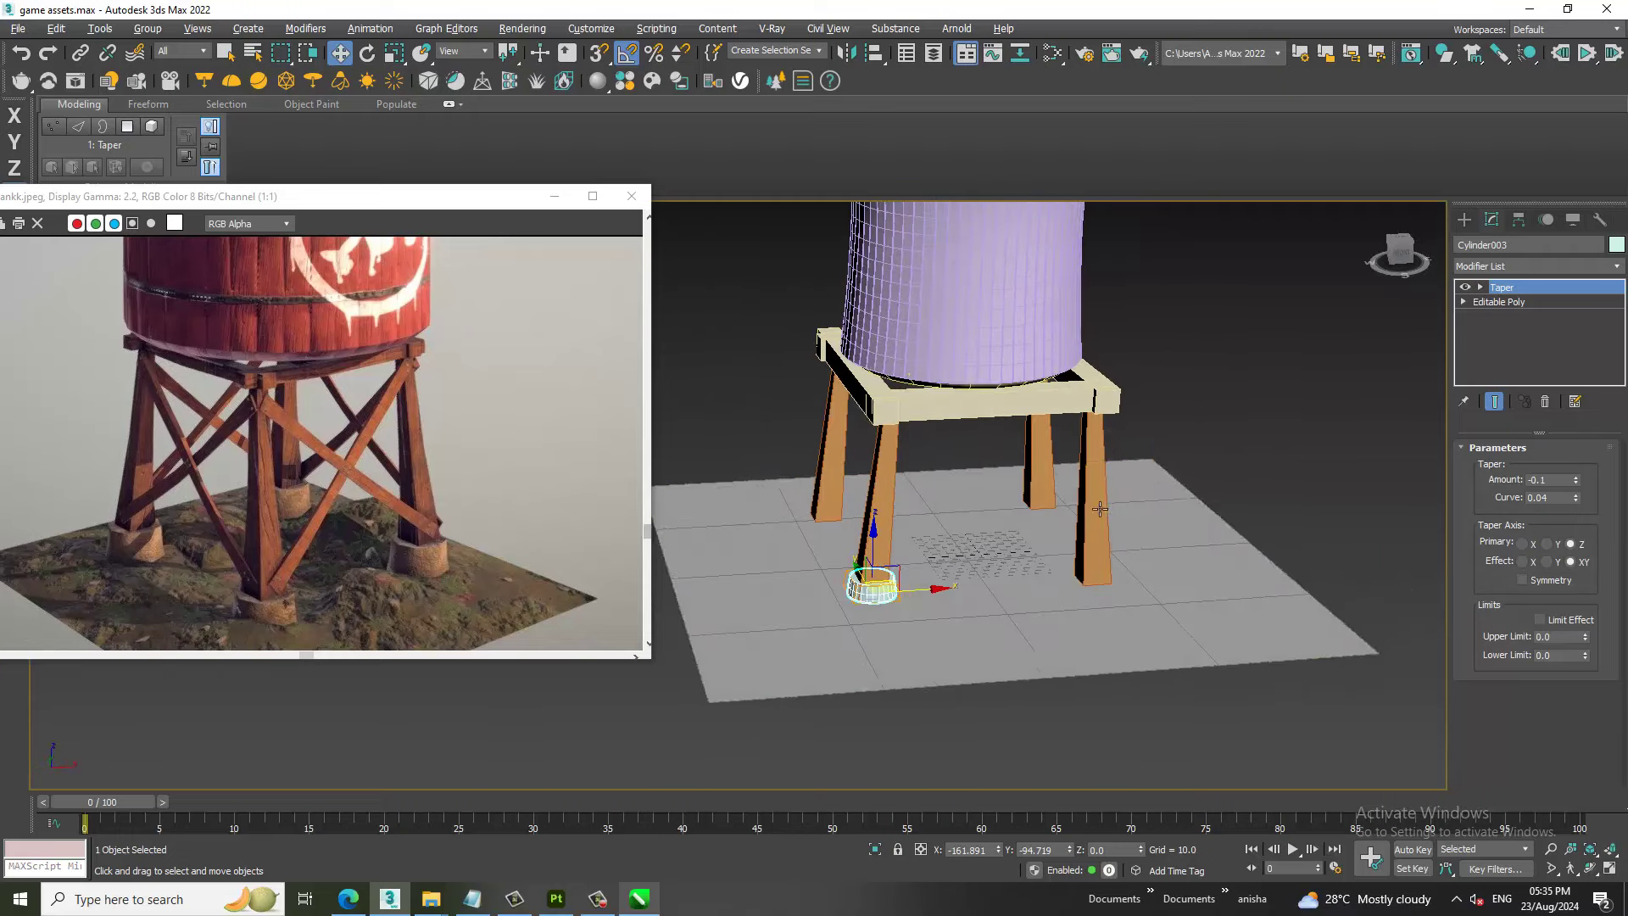
Clone the footing to the right front leg and nudge it under that leg.
{"action": "left_click_drag", "start_coordinate": [930, 597], "coordinate": [1155, 583], "text": "shift"}
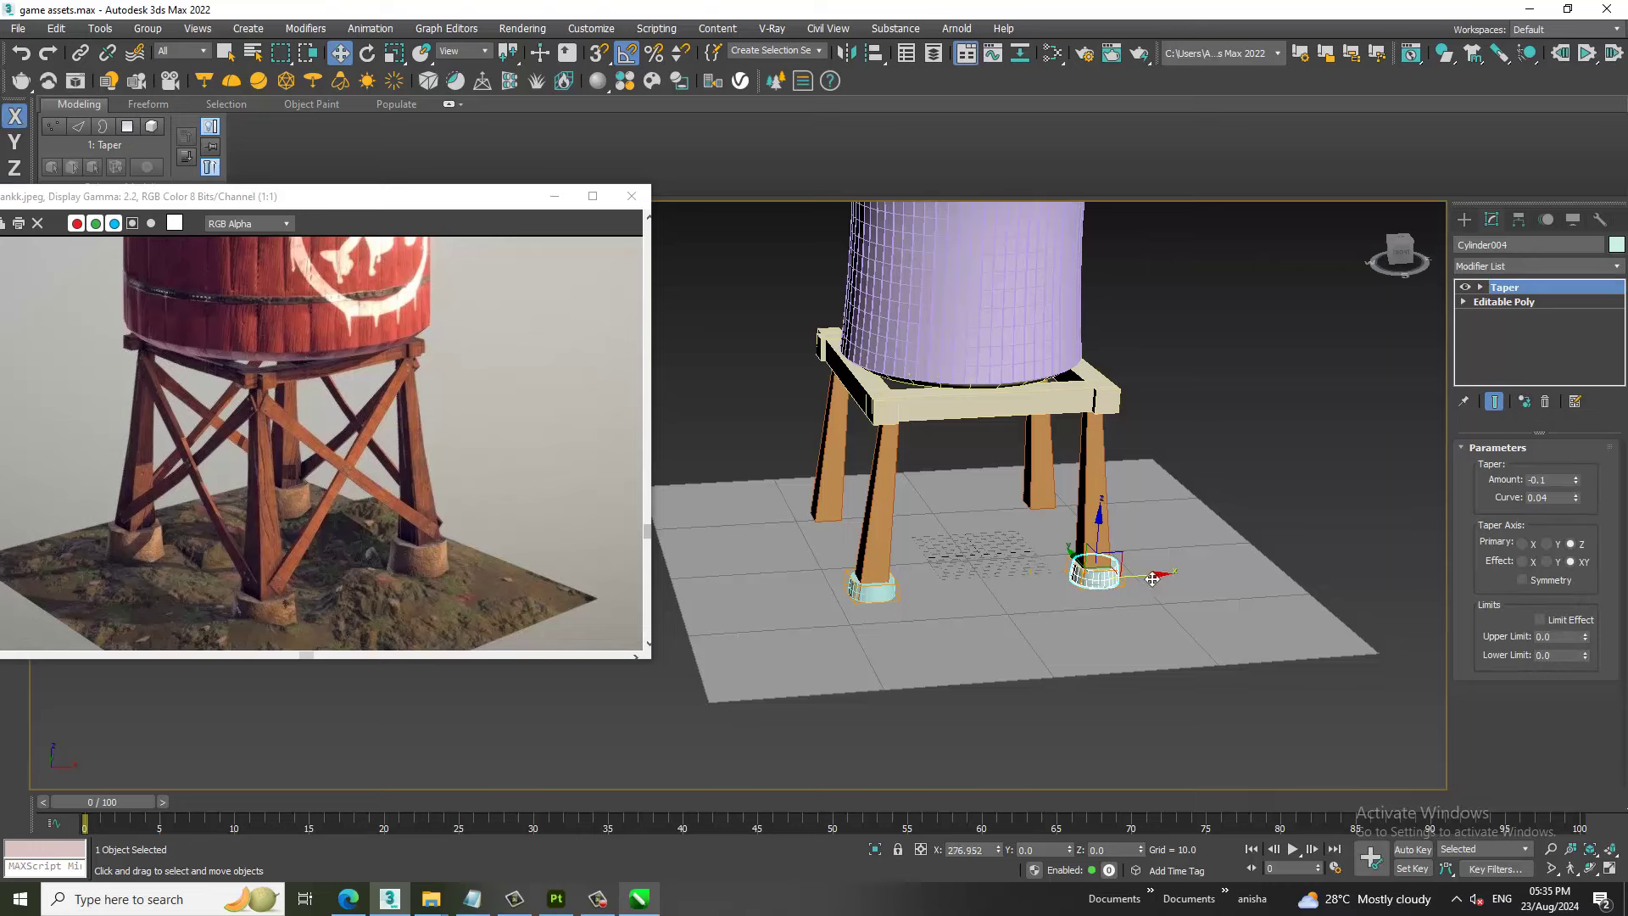
{"action": "left_click", "coordinate": [814, 520]}
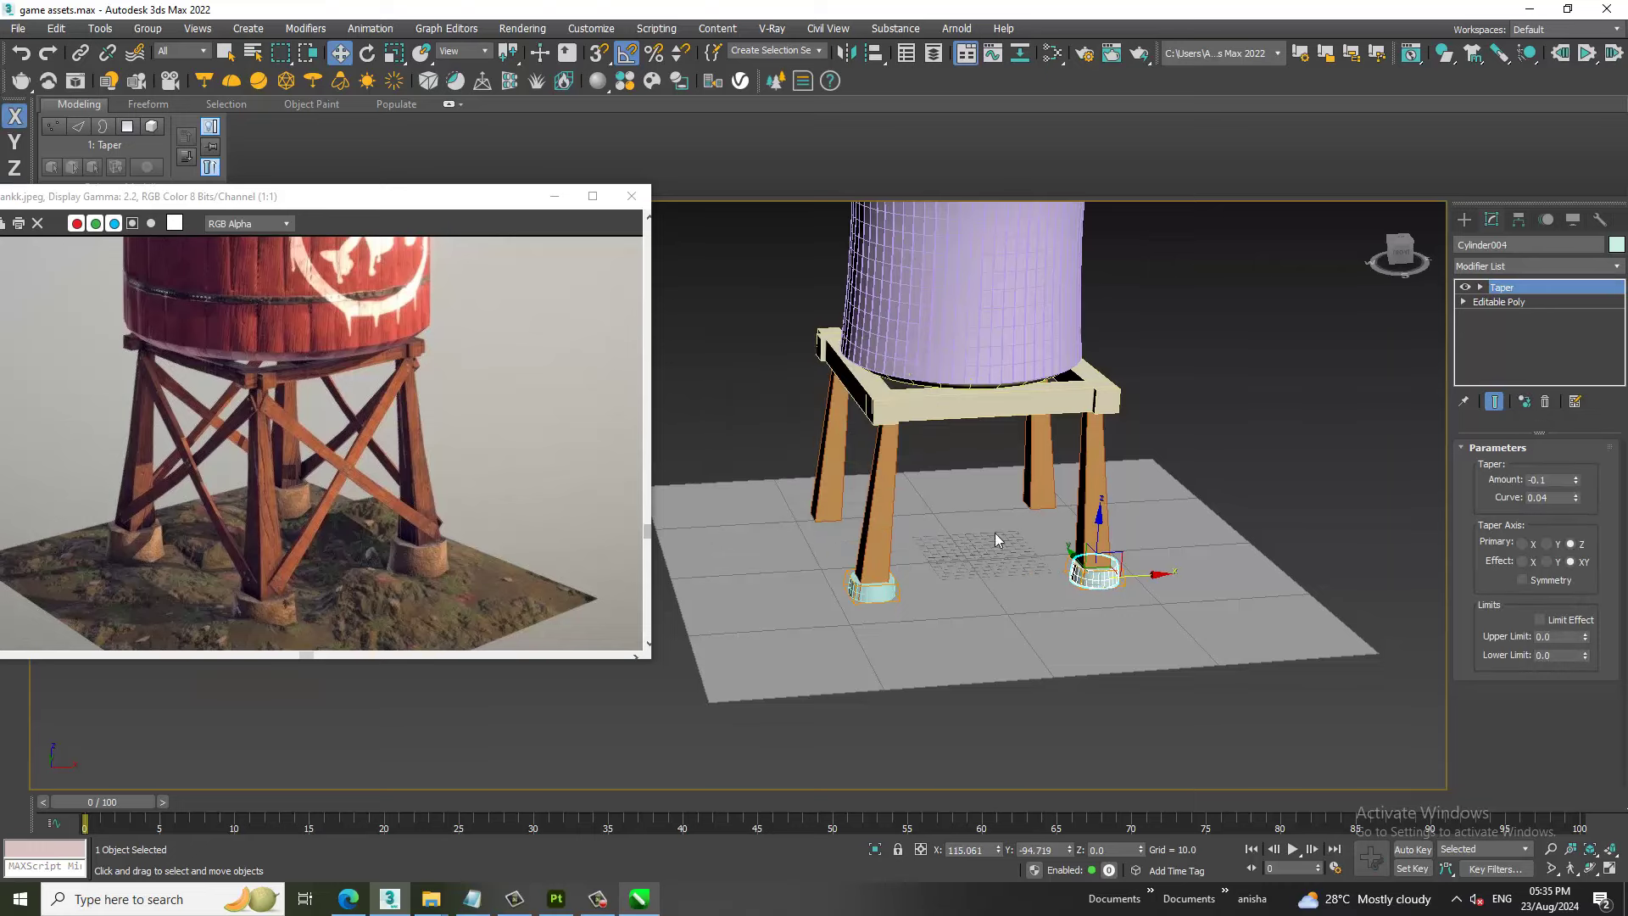
{"action": "scroll", "coordinate": [1051, 543], "scroll_direction": "up", "scroll_amount": 5}
{"action": "scroll", "coordinate": [1144, 550], "scroll_direction": "down", "scroll_amount": 2}
{"action": "middle_click_drag", "start_coordinate": [1143, 551], "coordinate": [1082, 528], "text": "alt"}
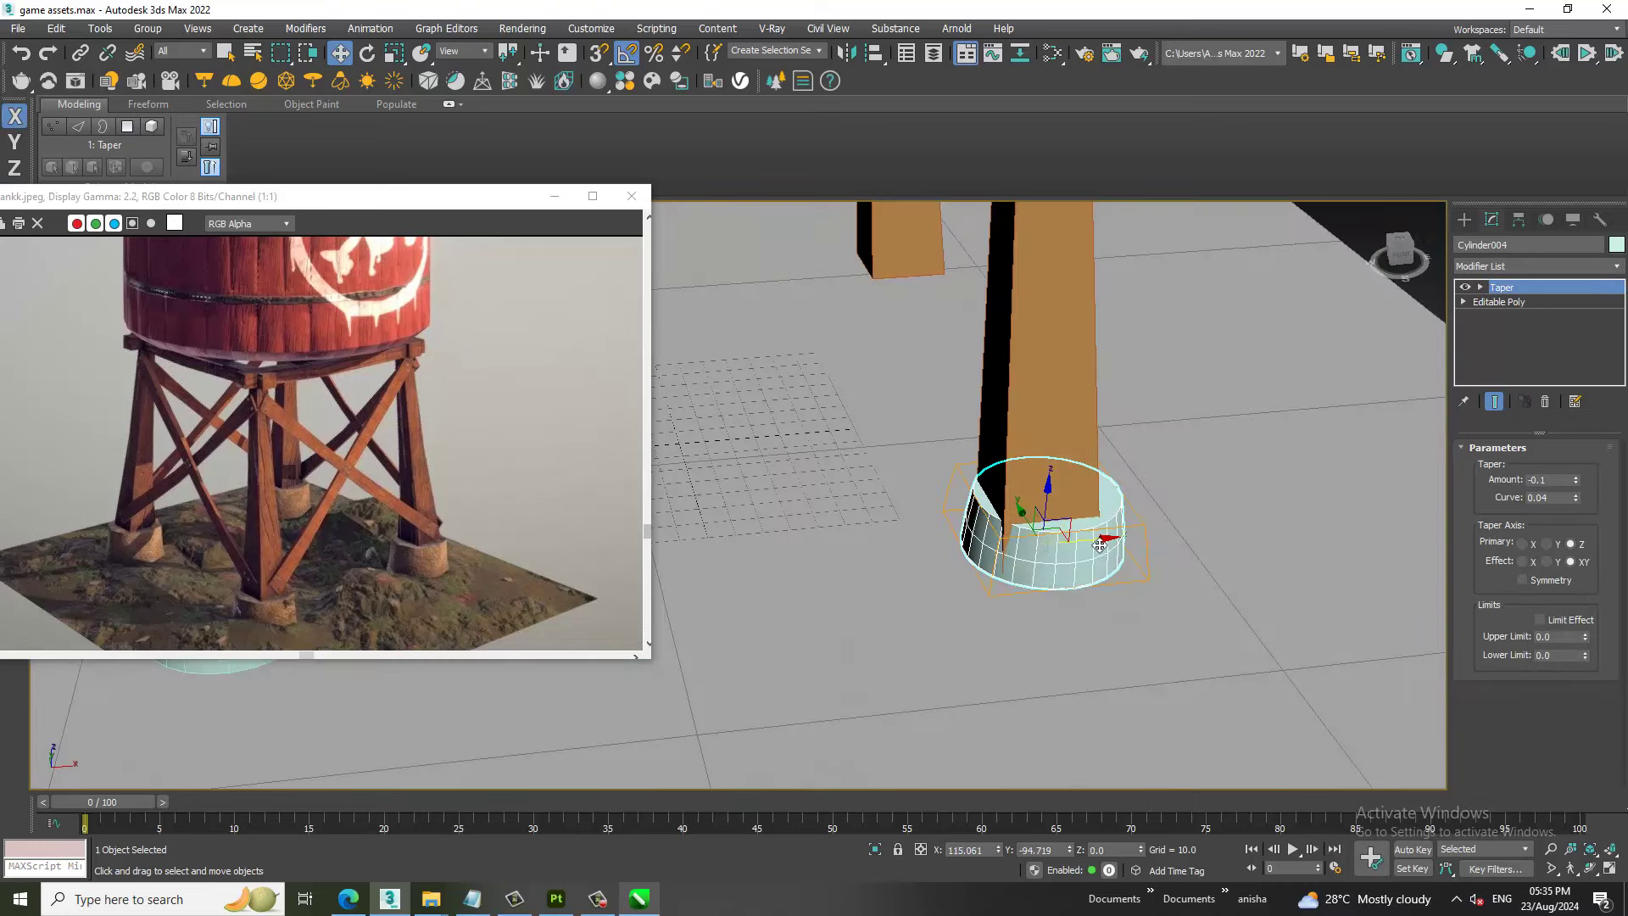
{"action": "left_click_drag", "start_coordinate": [1100, 546], "coordinate": [1079, 549]}
{"action": "scroll", "coordinate": [1043, 549], "scroll_direction": "down", "scroll_amount": 1}
{"action": "scroll", "coordinate": [1032, 551], "scroll_direction": "down", "scroll_amount": 2}
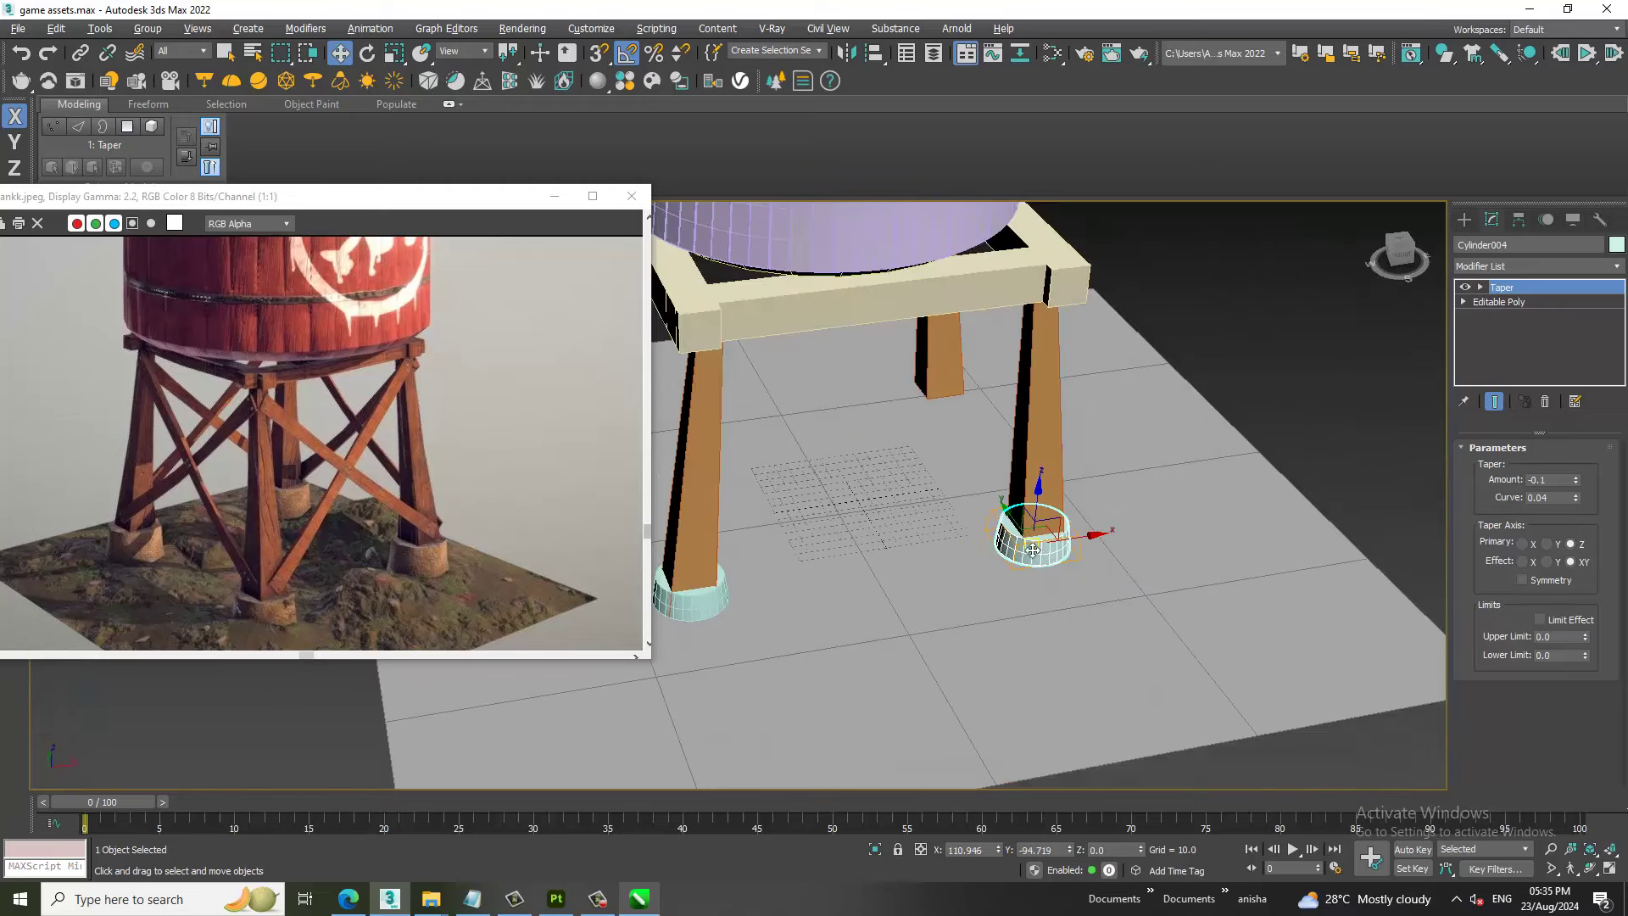
Select both footings and Shift-drag them toward the back legs.
{"action": "middle_click_drag", "start_coordinate": [1032, 550], "coordinate": [1058, 534], "text": "alt"}
{"action": "left_click", "coordinate": [927, 647], "text": "ctrl"}
{"action": "mouse_move", "coordinate": [927, 647]}
{"action": "middle_mouse_down", "text": "alt"}
{"action": "mouse_move", "coordinate": [1111, 562]}
{"action": "mouse_move", "coordinate": [1056, 567]}
{"action": "middle_mouse_up", "text": "alt"}
{"action": "left_click_drag", "start_coordinate": [1052, 570], "coordinate": [725, 586]}
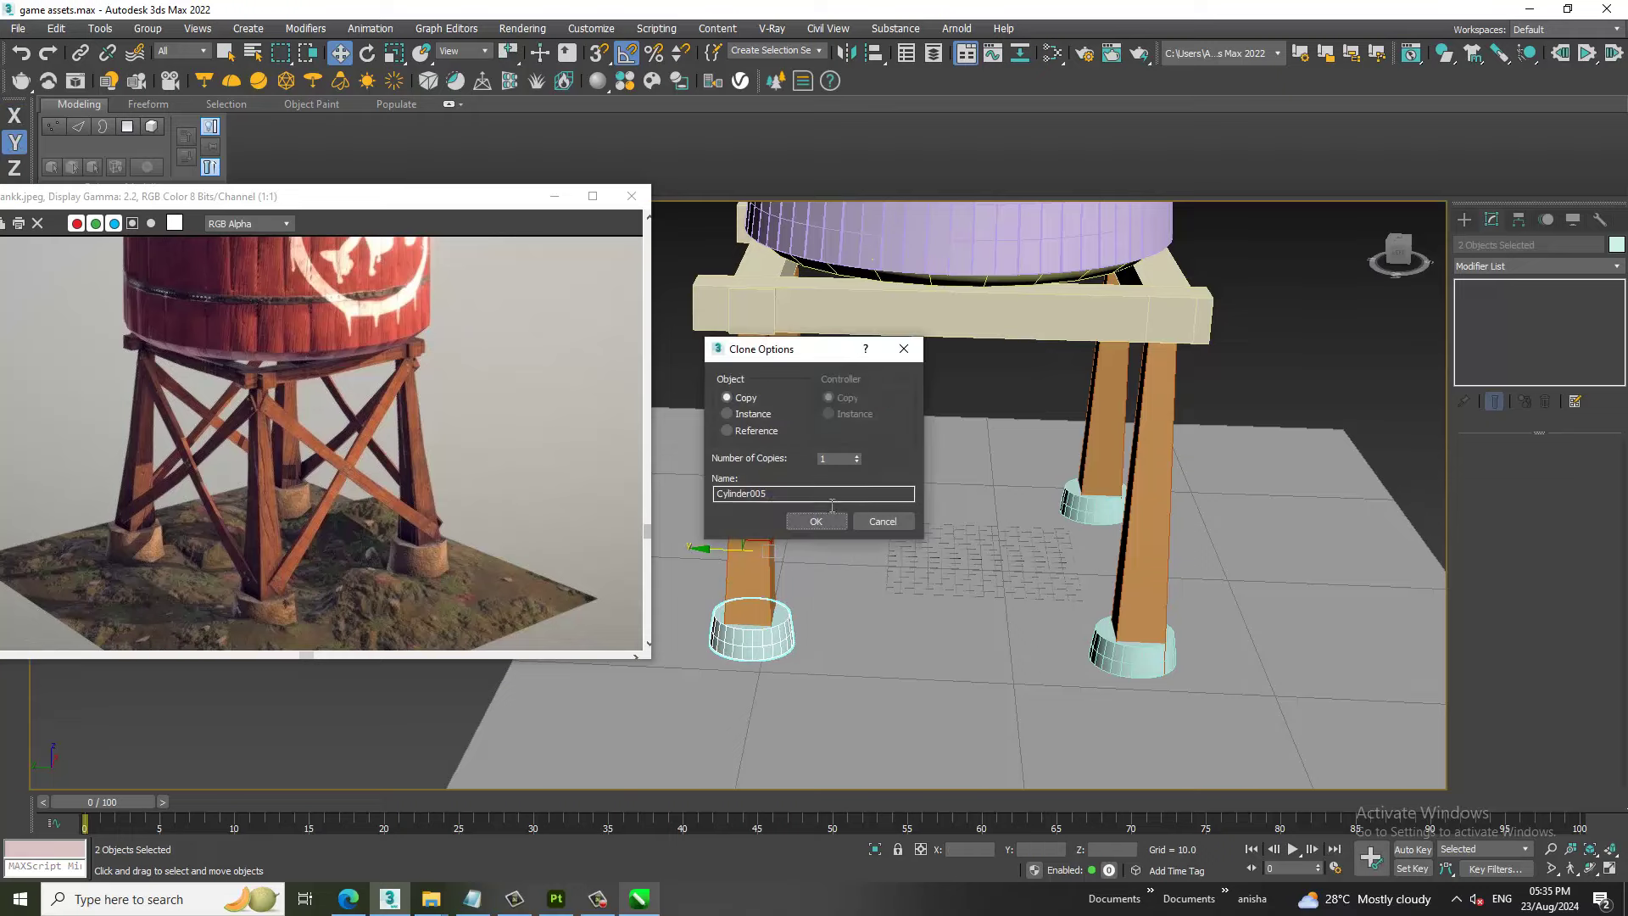
Confirm the two cloned footings and slide one sideways under its back leg.
{"action": "left_click", "coordinate": [818, 526]}
{"action": "middle_click_drag", "start_coordinate": [1071, 571], "coordinate": [1045, 579], "text": "alt"}
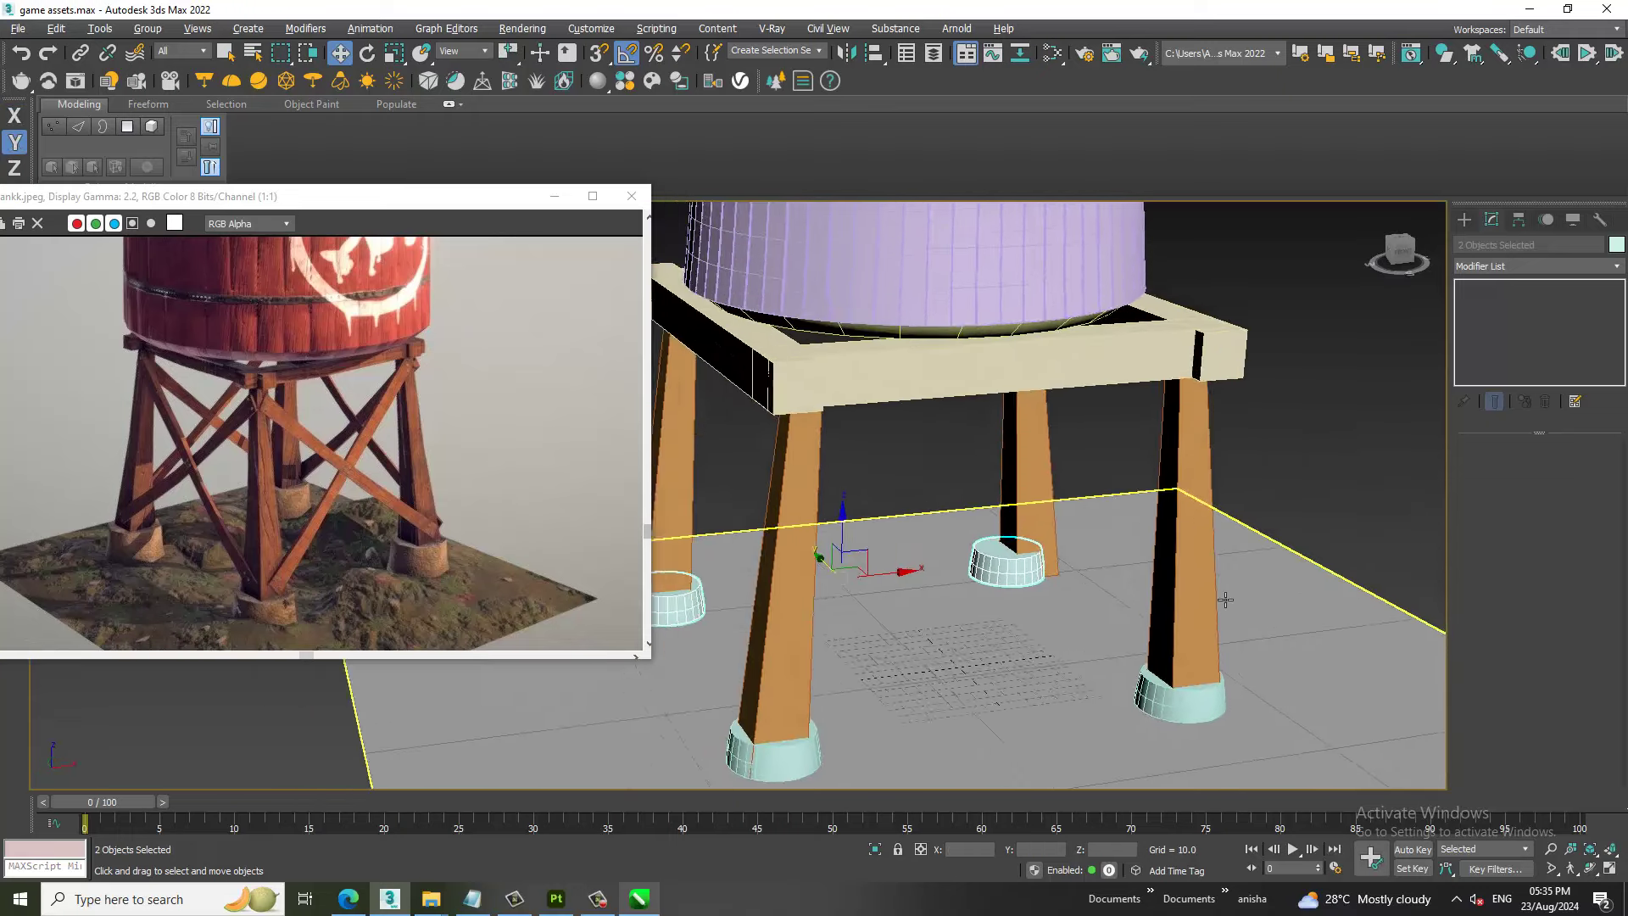
{"action": "left_click", "coordinate": [1045, 579]}
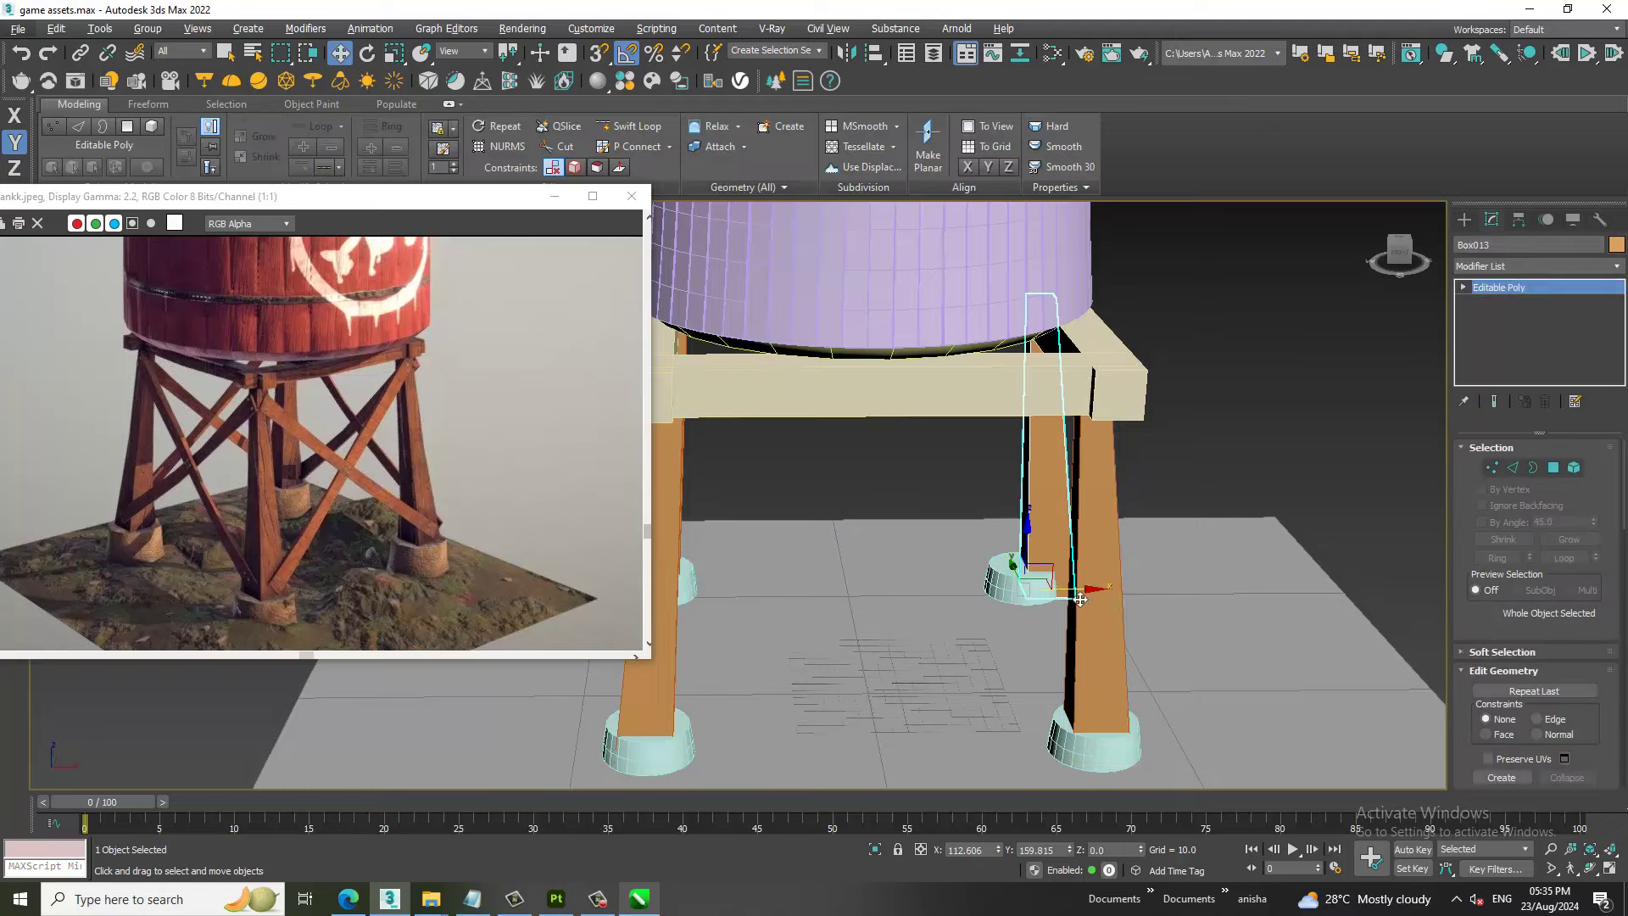
{"action": "left_click", "coordinate": [1058, 595]}
{"action": "left_click_drag", "start_coordinate": [1062, 598], "coordinate": [1093, 598]}
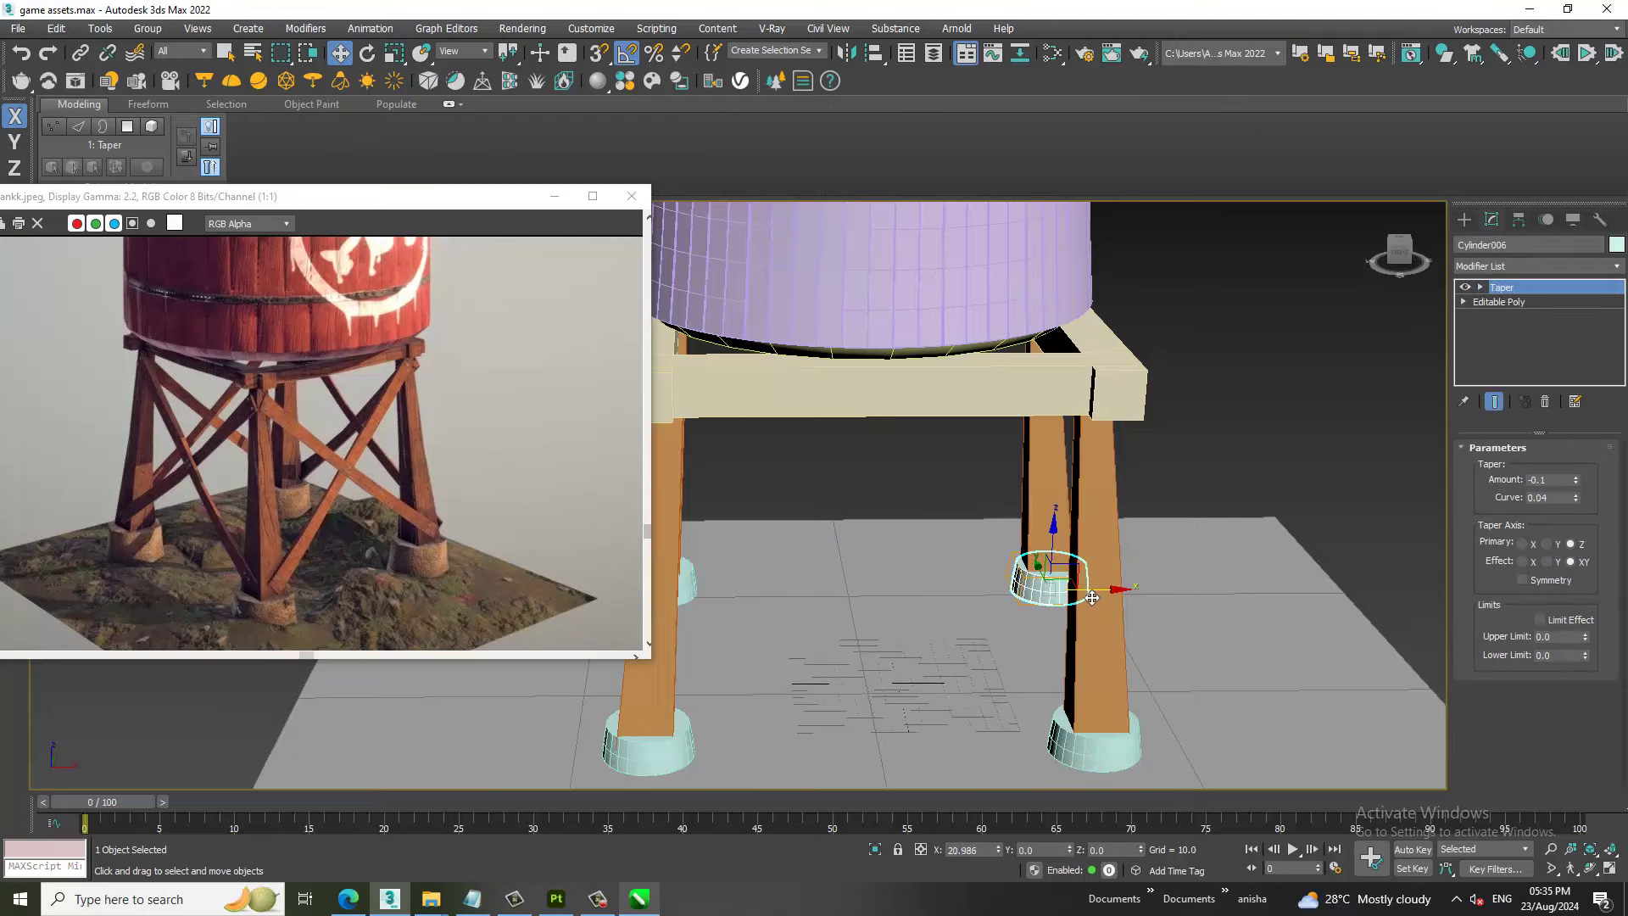
{"action": "mouse_move", "coordinate": [1092, 598]}
{"action": "middle_mouse_down", "text": "alt"}
{"action": "mouse_move", "coordinate": [1112, 563]}
{"action": "mouse_move", "coordinate": [1116, 582]}
{"action": "mouse_move", "coordinate": [1175, 545]}
{"action": "mouse_move", "coordinate": [1103, 509]}
{"action": "middle_mouse_up", "text": "alt"}
Shift the back leg sideways on X so it rests on its footing.
{"action": "left_click", "coordinate": [1034, 432]}
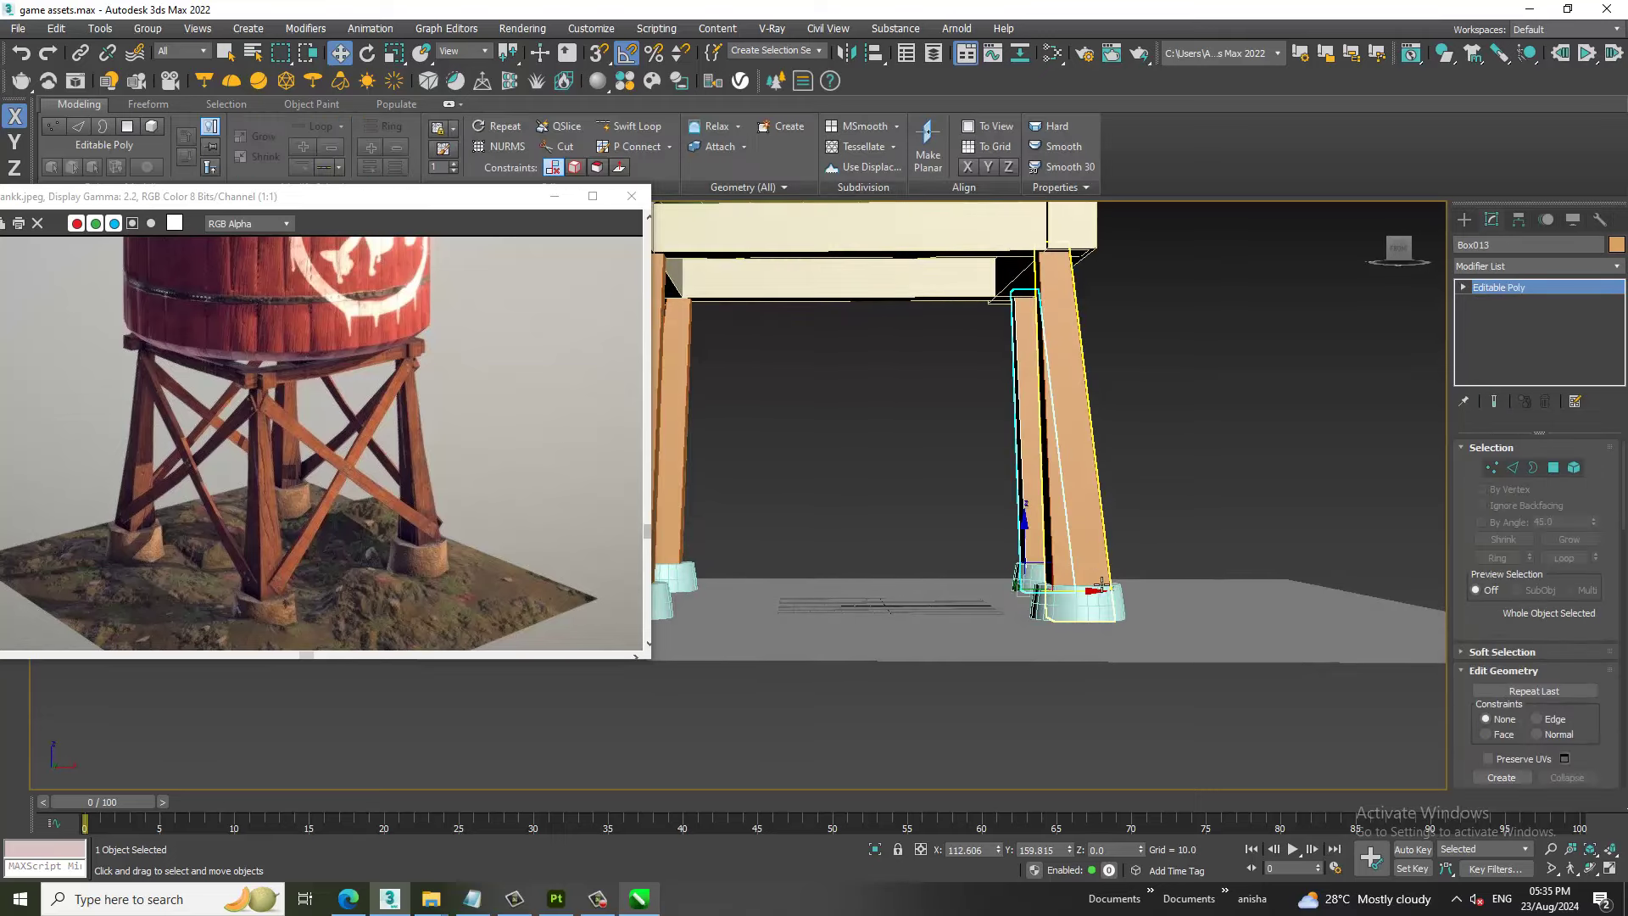
{"action": "left_click_drag", "start_coordinate": [1089, 597], "coordinate": [1078, 597]}
{"action": "mouse_move", "coordinate": [1146, 574]}
{"action": "middle_mouse_down", "text": "alt"}
{"action": "mouse_move", "coordinate": [975, 612]}
{"action": "mouse_move", "coordinate": [1046, 618]}
{"action": "middle_mouse_up", "text": "alt"}
{"action": "left_click", "coordinate": [1049, 588]}
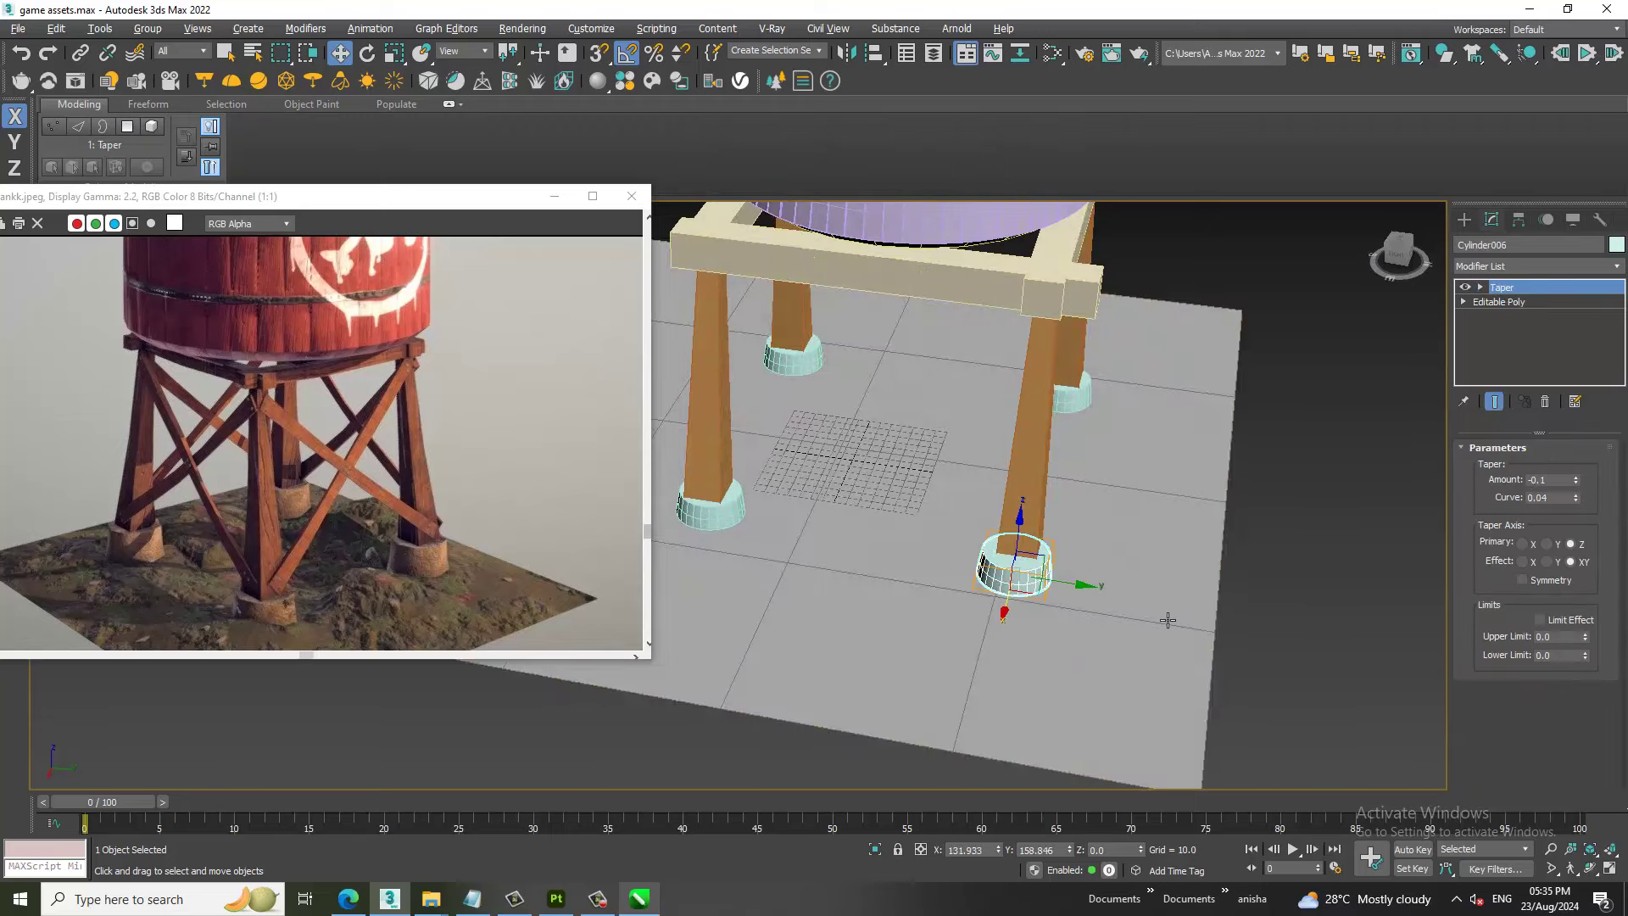
{"action": "mouse_move", "coordinate": [1167, 618]}
{"action": "middle_mouse_down", "text": "alt"}
{"action": "mouse_move", "coordinate": [990, 587]}
{"action": "mouse_move", "coordinate": [1189, 570]}
{"action": "mouse_move", "coordinate": [1127, 582]}
{"action": "mouse_move", "coordinate": [1116, 557]}
{"action": "middle_mouse_up", "text": "alt"}
Nudge the remaining back footing into place under its leg and check all four footings.
{"action": "left_click", "coordinate": [1192, 553]}
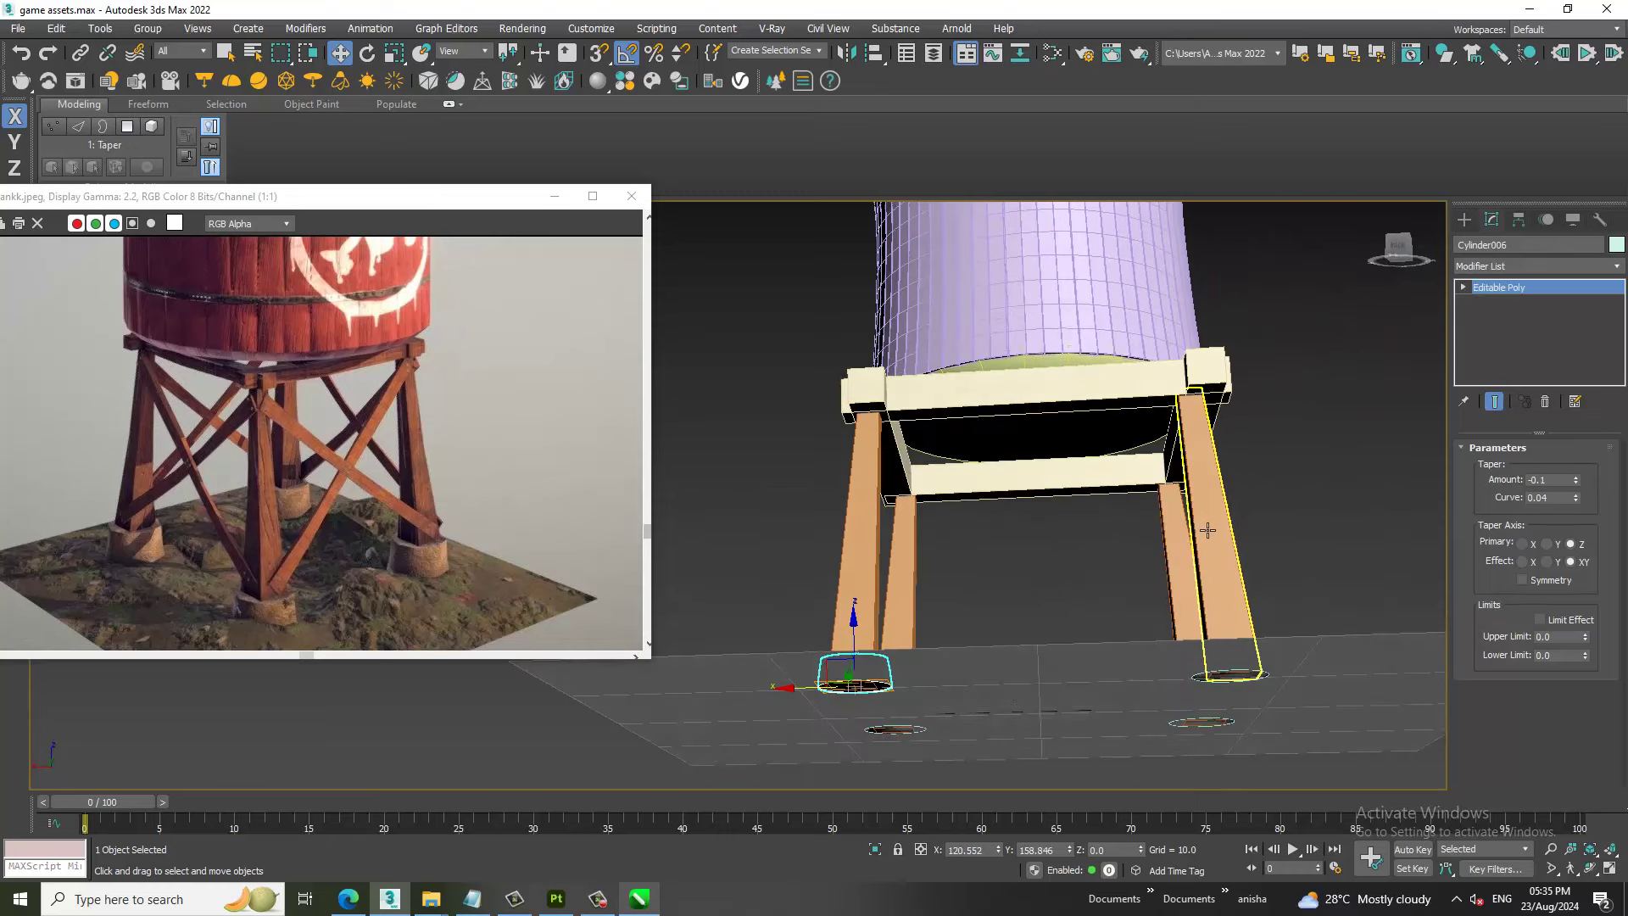
{"action": "middle_click_drag", "start_coordinate": [1211, 631], "coordinate": [1192, 678], "text": "alt"}
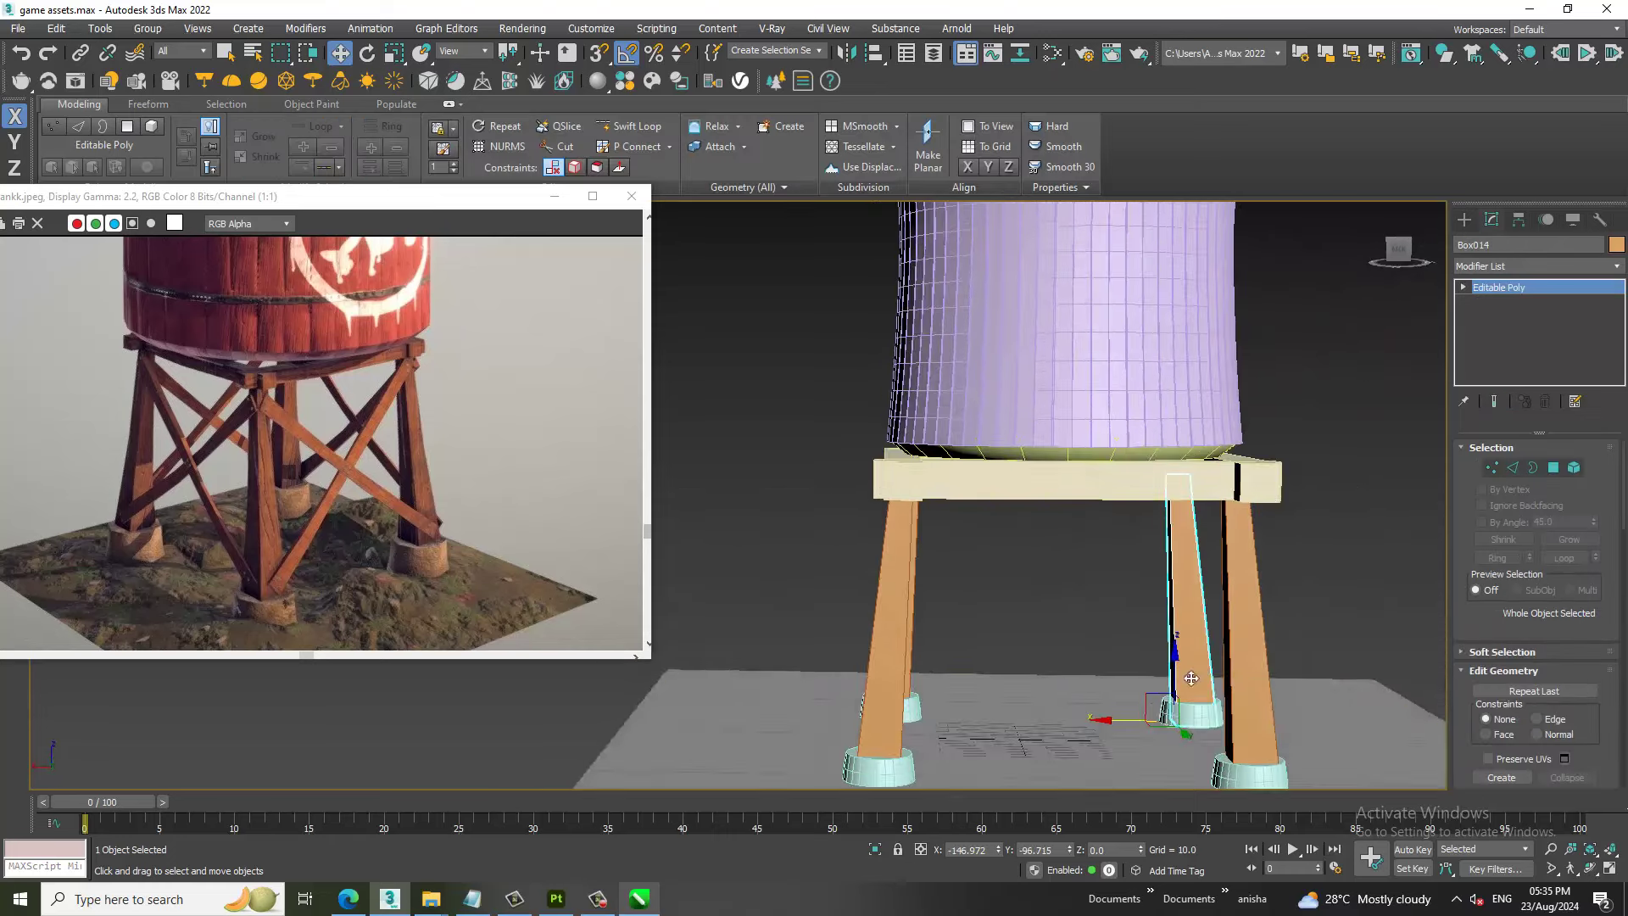
{"action": "mouse_move", "coordinate": [1142, 727]}
{"action": "middle_mouse_down", "text": "alt"}
{"action": "mouse_move", "coordinate": [1205, 737]}
{"action": "mouse_move", "coordinate": [1218, 623]}
{"action": "mouse_move", "coordinate": [1156, 733]}
{"action": "middle_mouse_up", "text": "alt"}
{"action": "scroll", "coordinate": [1220, 742], "scroll_direction": "up", "scroll_amount": 3}
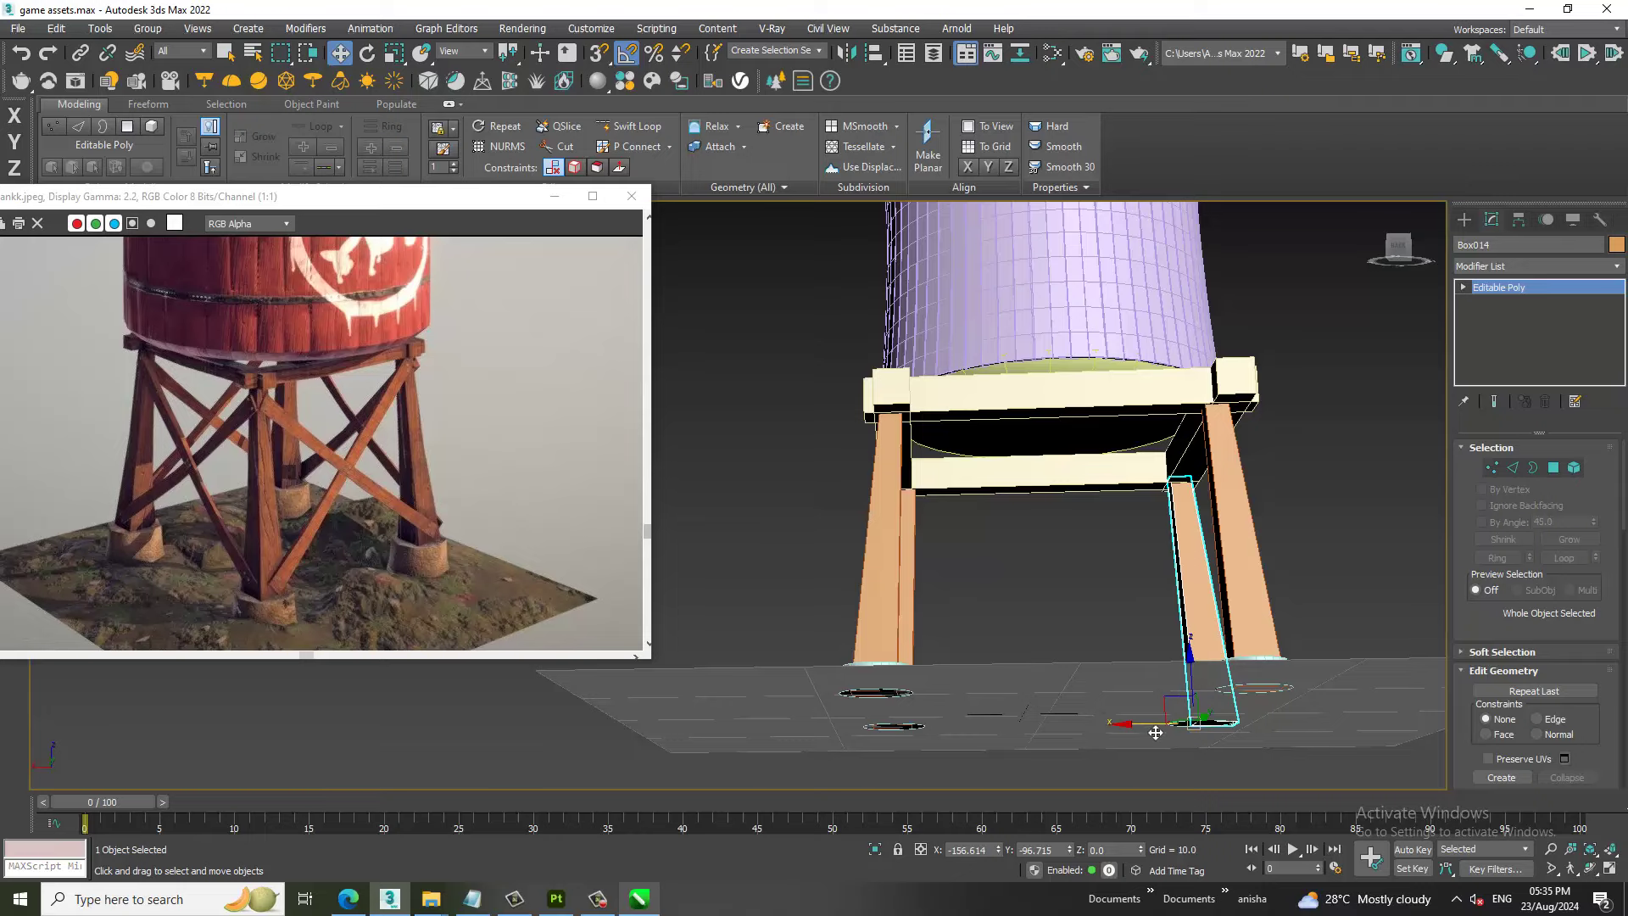
{"action": "scroll", "coordinate": [1154, 738], "scroll_direction": "up", "scroll_amount": 3}
{"action": "left_click", "coordinate": [1153, 742]}
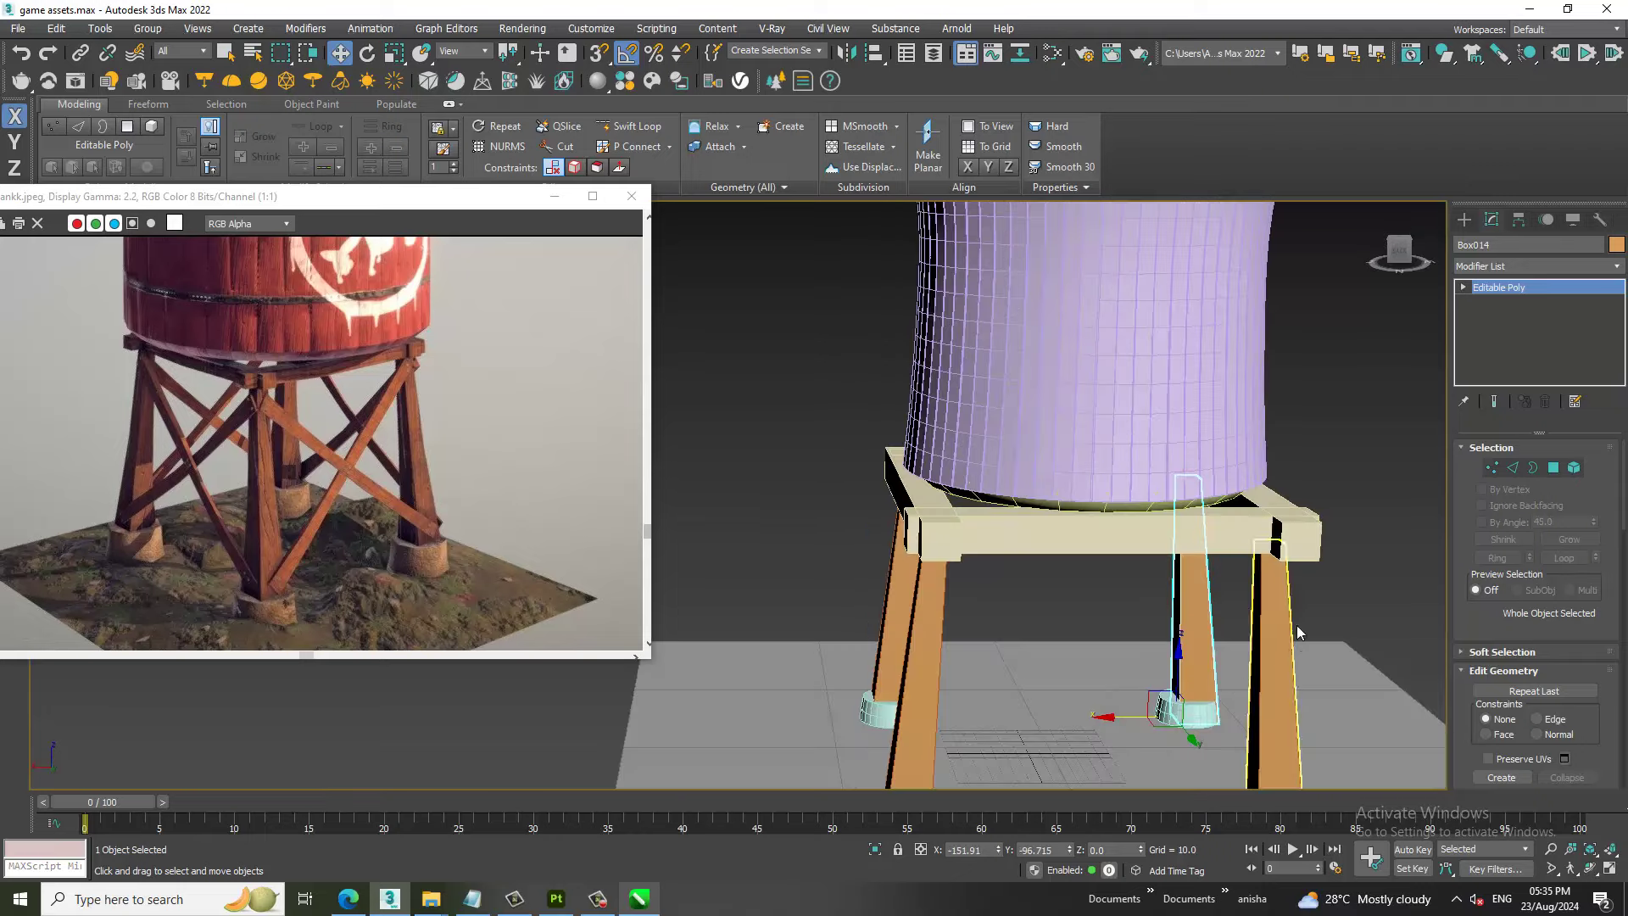
{"action": "left_click", "coordinate": [1175, 713]}
{"action": "mouse_move", "coordinate": [1174, 713]}
{"action": "middle_mouse_down", "text": "alt"}
{"action": "mouse_move", "coordinate": [1181, 690]}
{"action": "mouse_move", "coordinate": [1114, 693]}
{"action": "middle_mouse_up", "text": "alt"}
{"action": "scroll", "coordinate": [1182, 690], "scroll_direction": "up", "scroll_amount": 3}
{"action": "left_click_drag", "start_coordinate": [1113, 692], "coordinate": [1099, 697]}
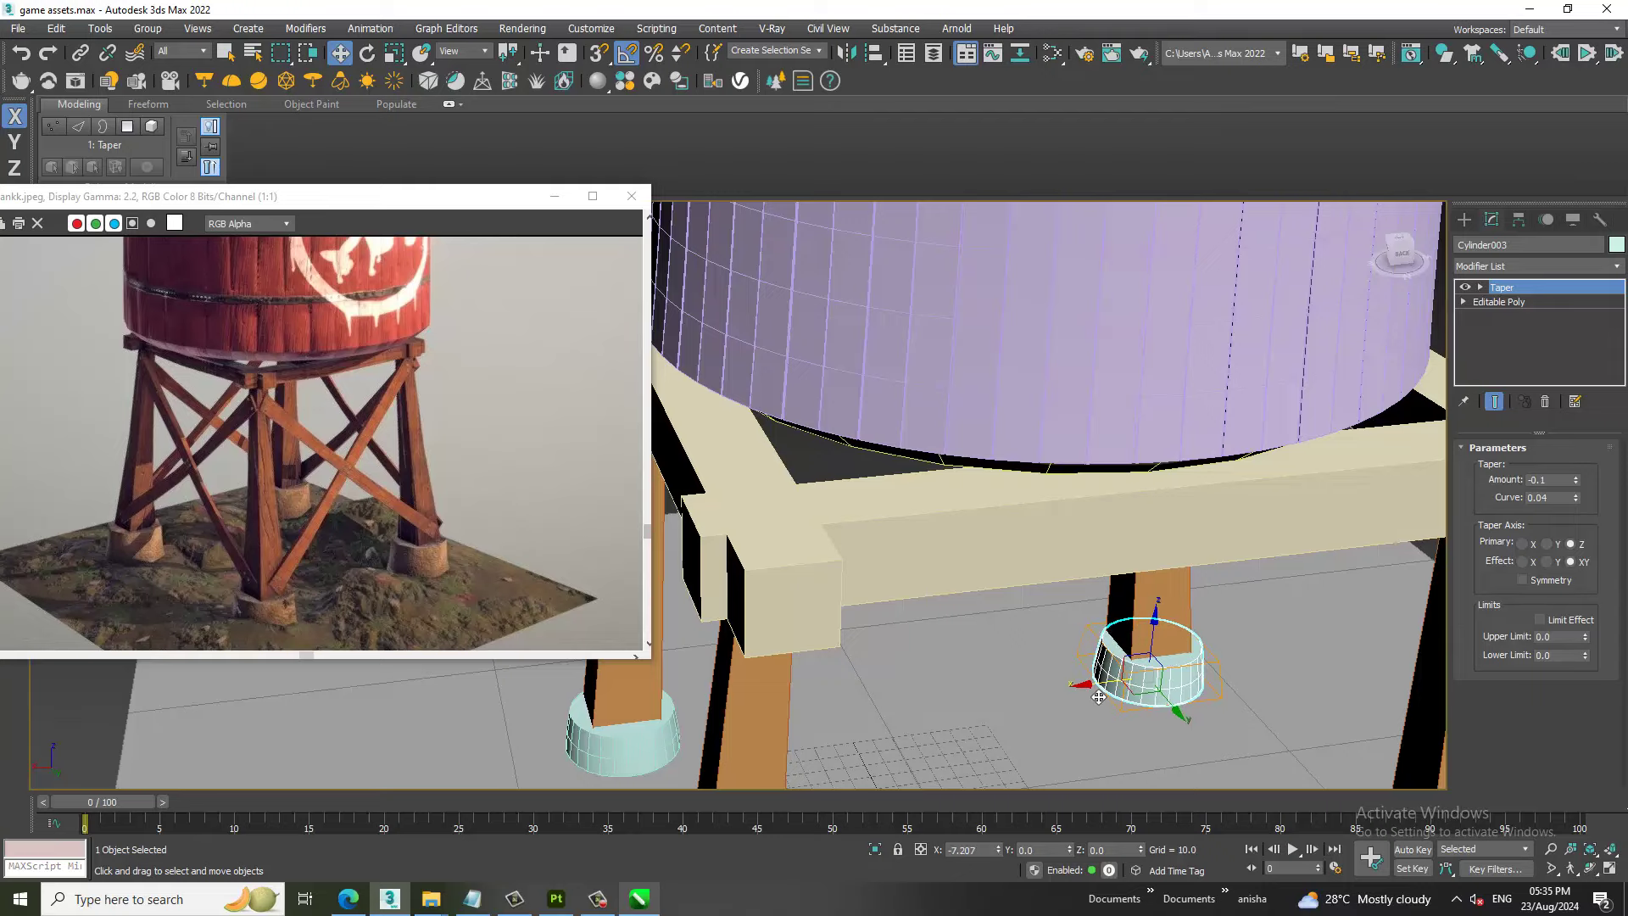
{"action": "scroll", "coordinate": [1099, 697], "scroll_direction": "down", "scroll_amount": 5}
{"action": "mouse_move", "coordinate": [1099, 697]}
{"action": "middle_mouse_down", "text": "alt"}
{"action": "mouse_move", "coordinate": [1089, 529]}
{"action": "mouse_move", "coordinate": [1204, 600]}
{"action": "middle_mouse_up", "text": "alt"}
In the Front view, draw a Line spline from the left leg's top to the right leg's footing.
{"action": "key", "text": "alt+w"}
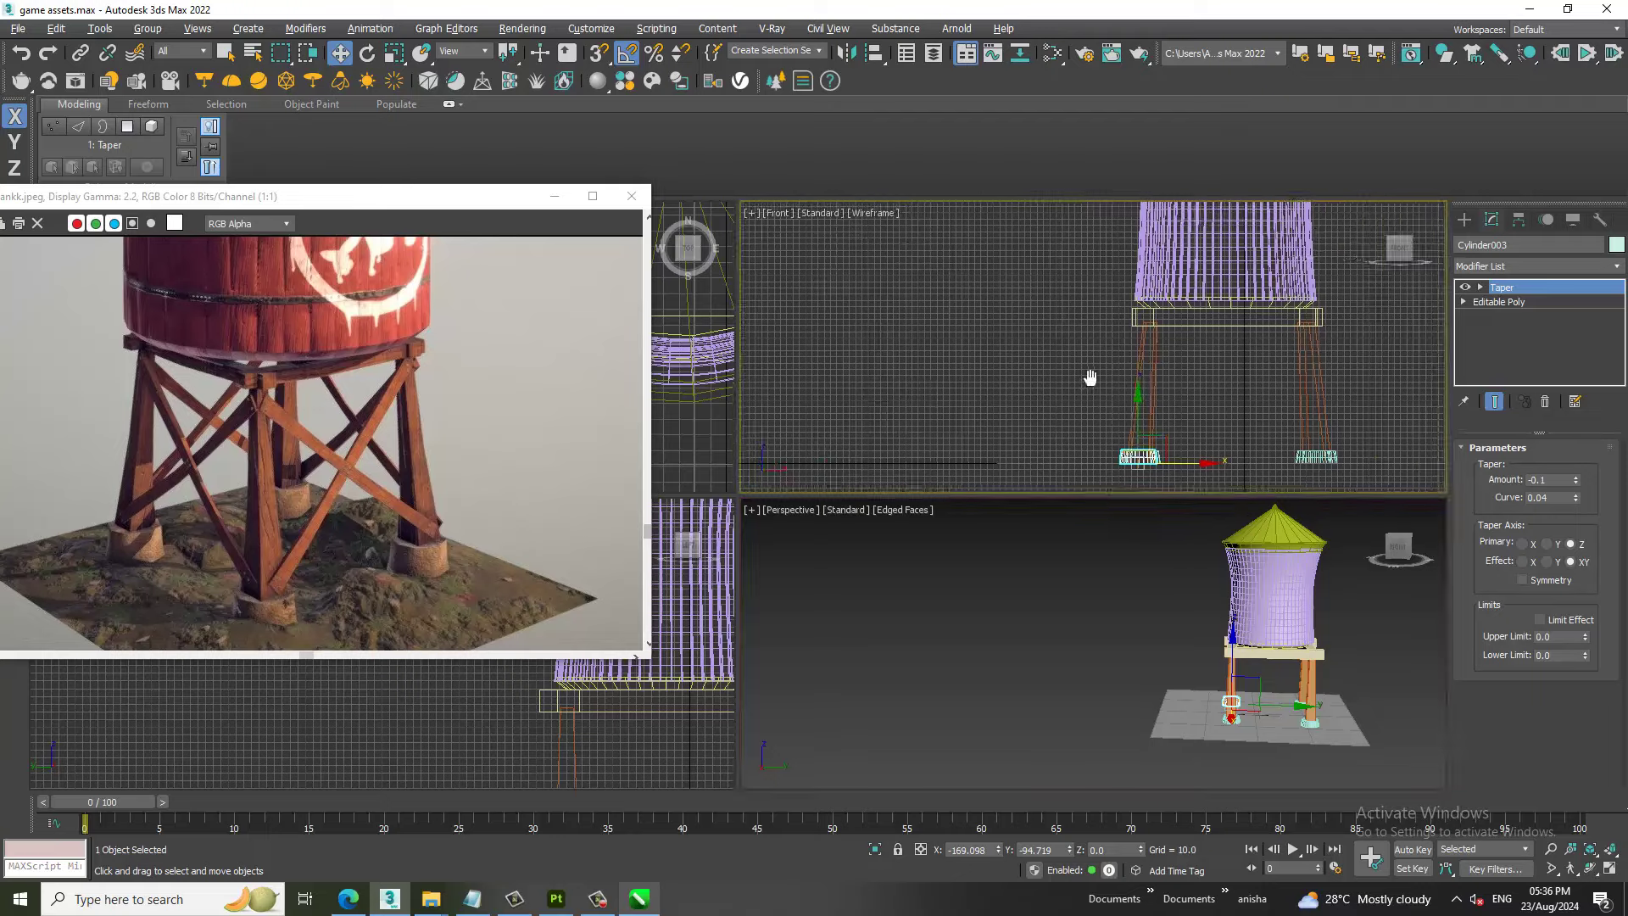
{"action": "key", "text": "alt+w"}
{"action": "scroll", "coordinate": [1133, 368], "scroll_direction": "down", "scroll_amount": 2}
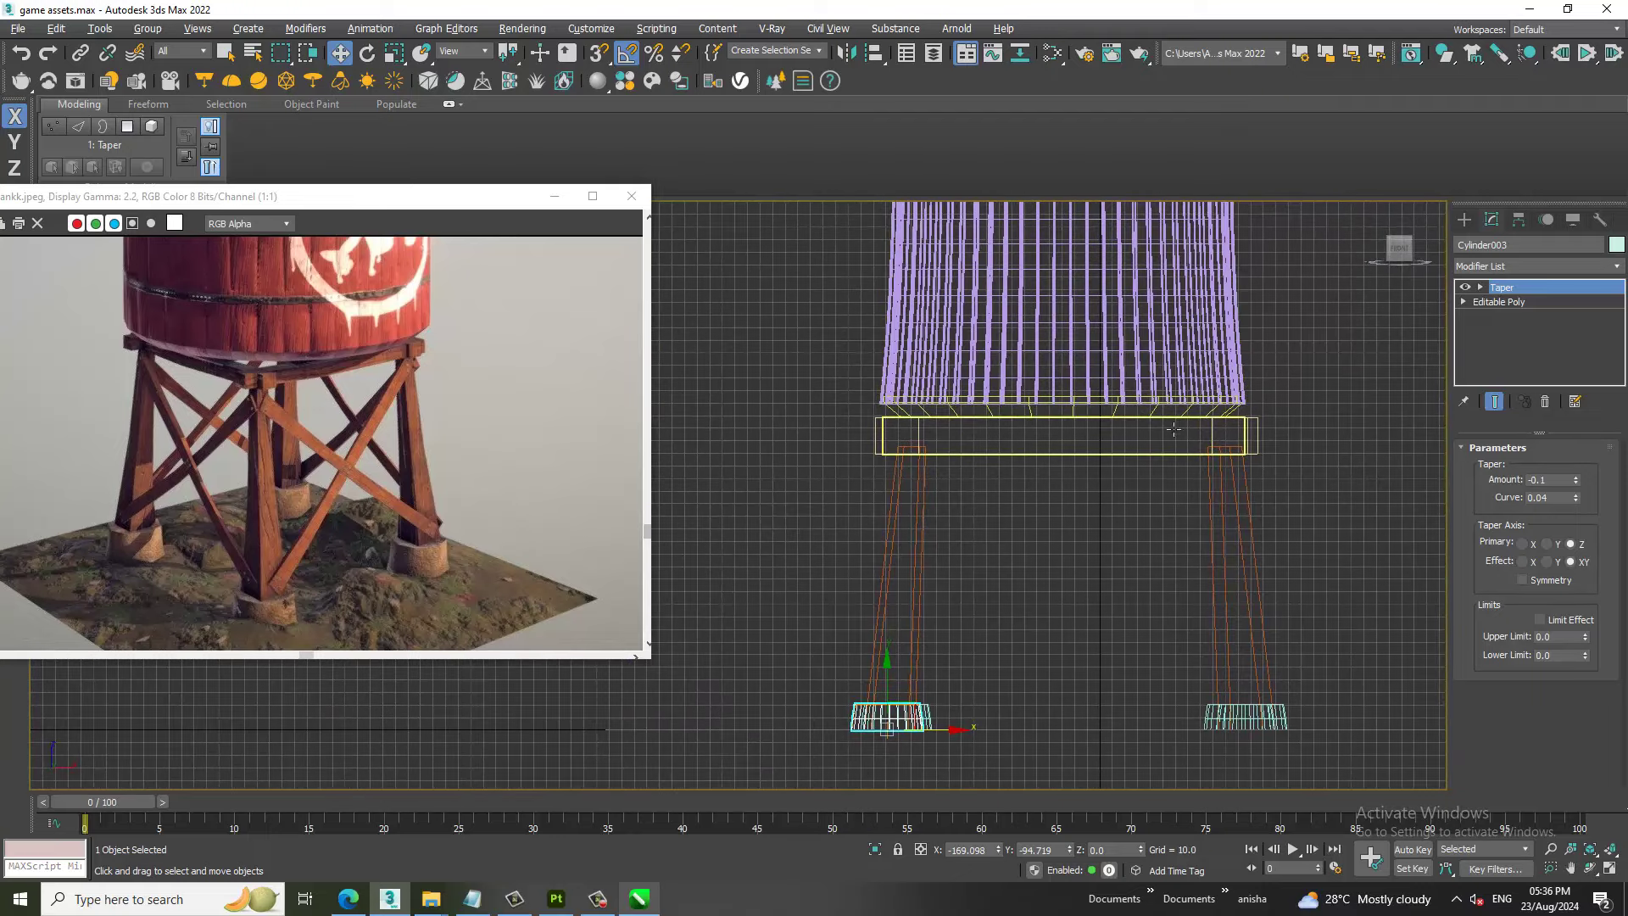
{"action": "scroll", "coordinate": [1179, 435], "scroll_direction": "down", "scroll_amount": 3}
{"action": "scroll", "coordinate": [1179, 432], "scroll_direction": "up", "scroll_amount": 2}
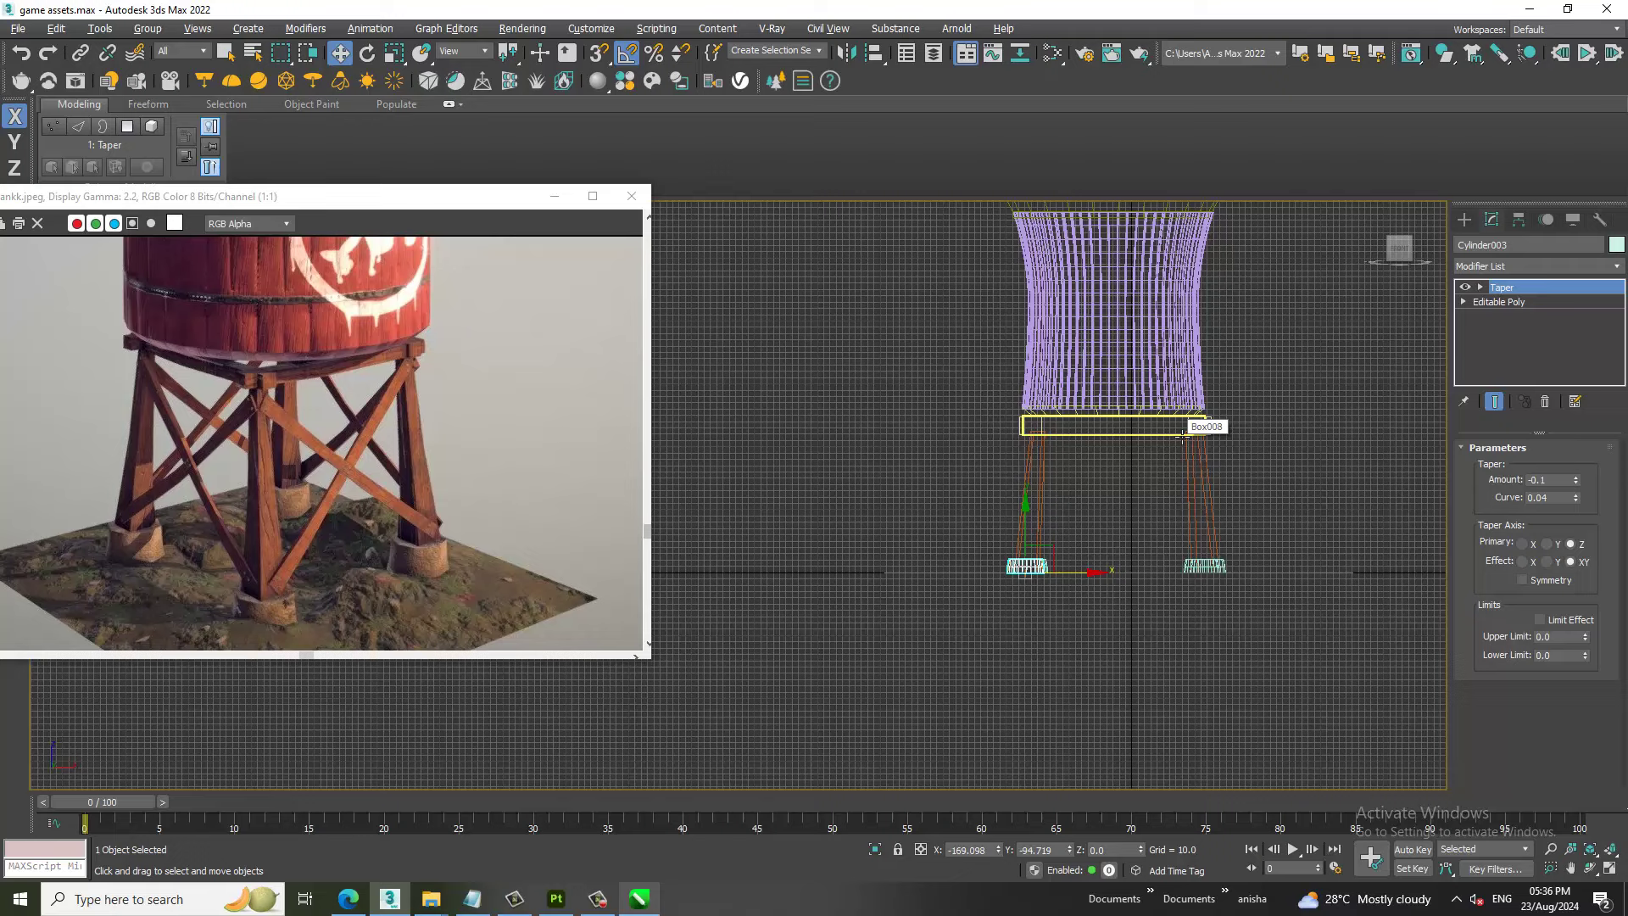
{"action": "left_click", "coordinate": [1463, 220]}
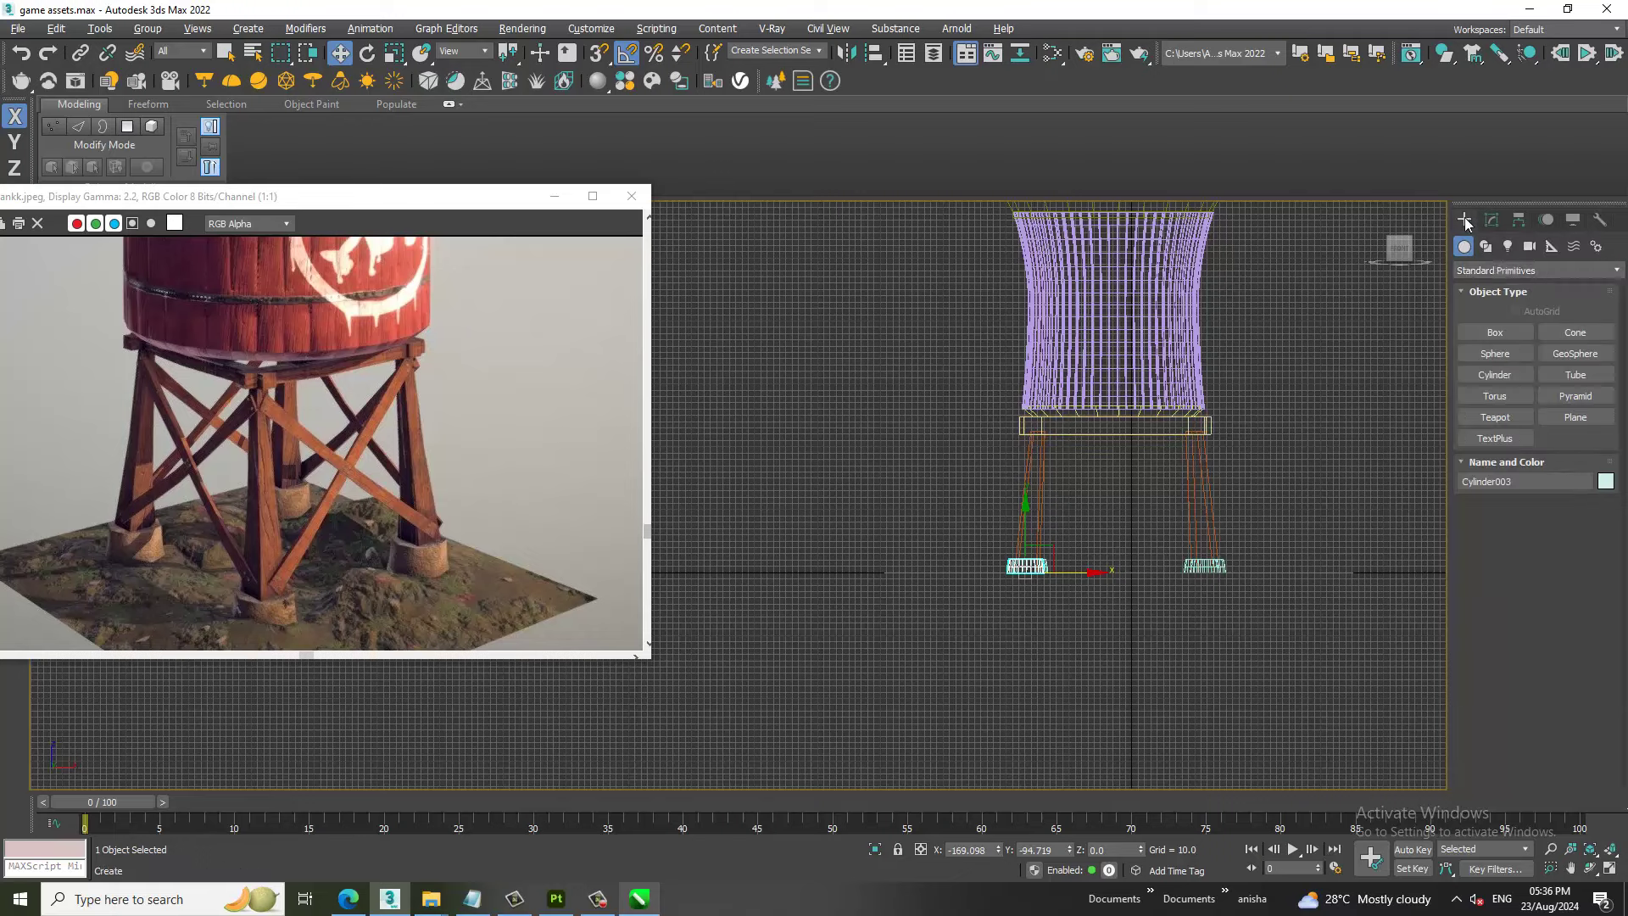
{"action": "left_click", "coordinate": [1486, 247]}
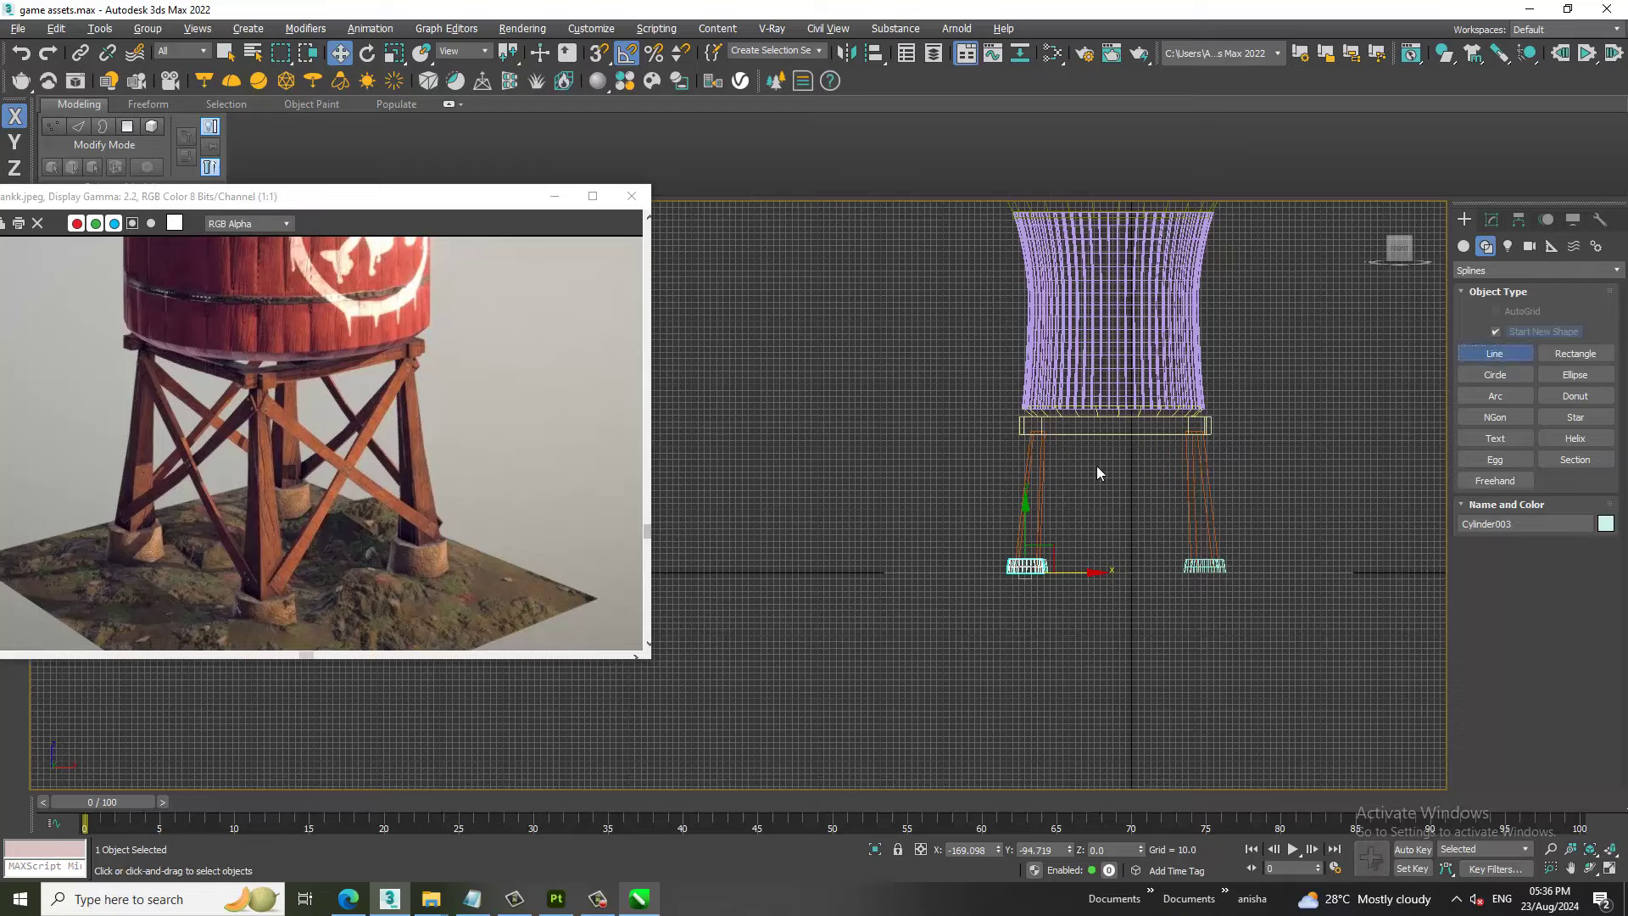
{"action": "scroll", "coordinate": [1052, 469], "scroll_direction": "up", "scroll_amount": 3}
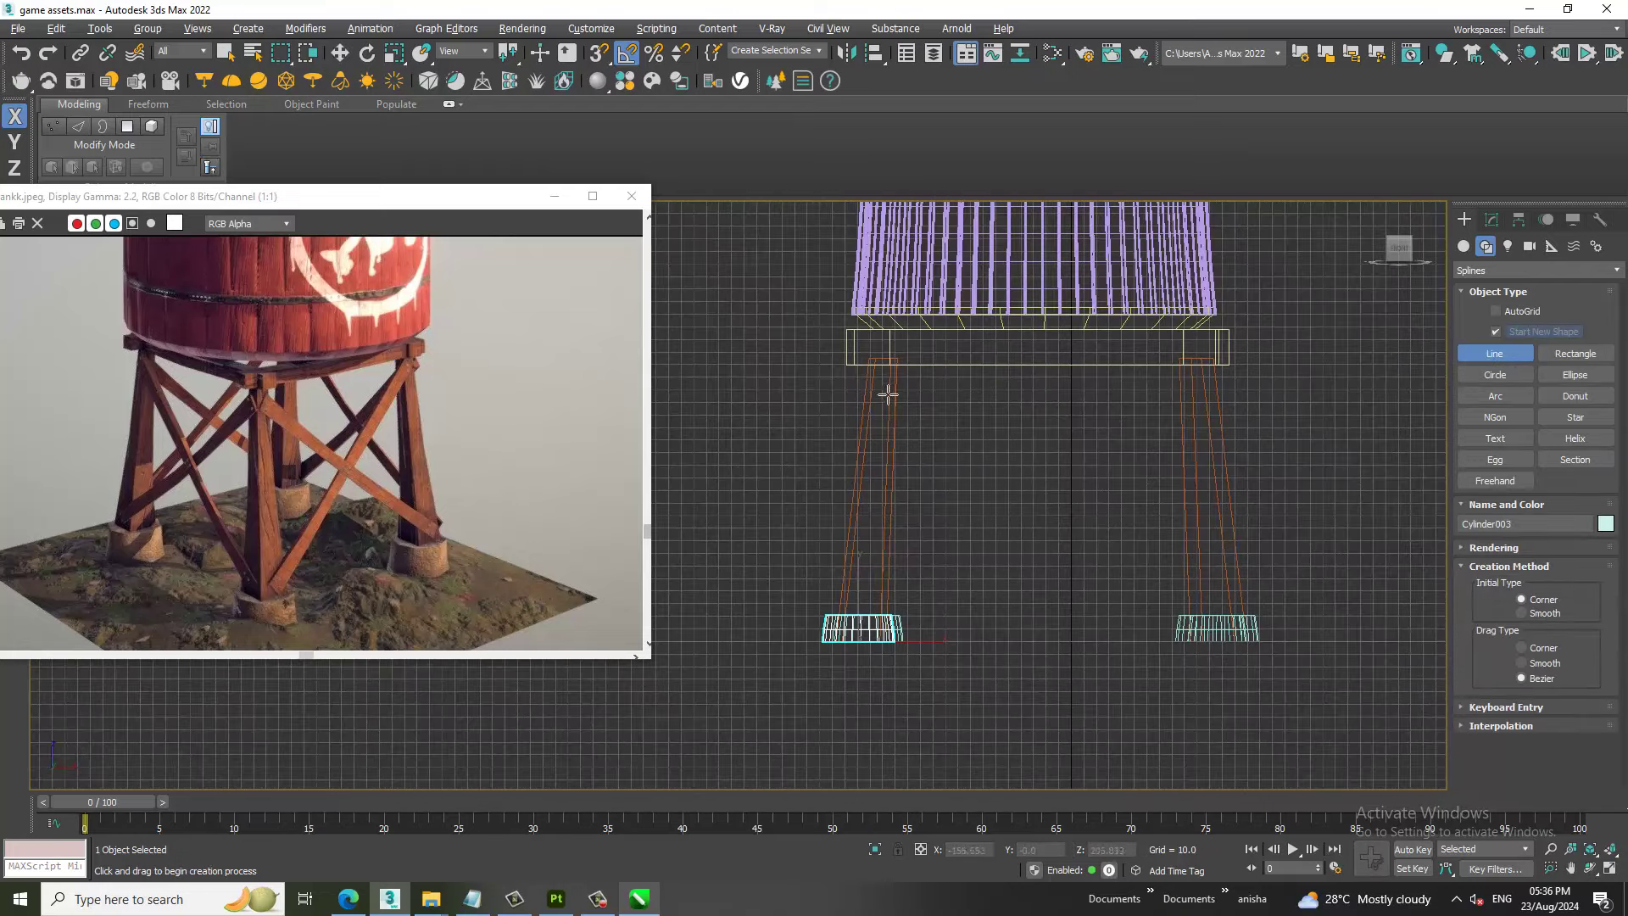
{"action": "left_click", "coordinate": [882, 375]}
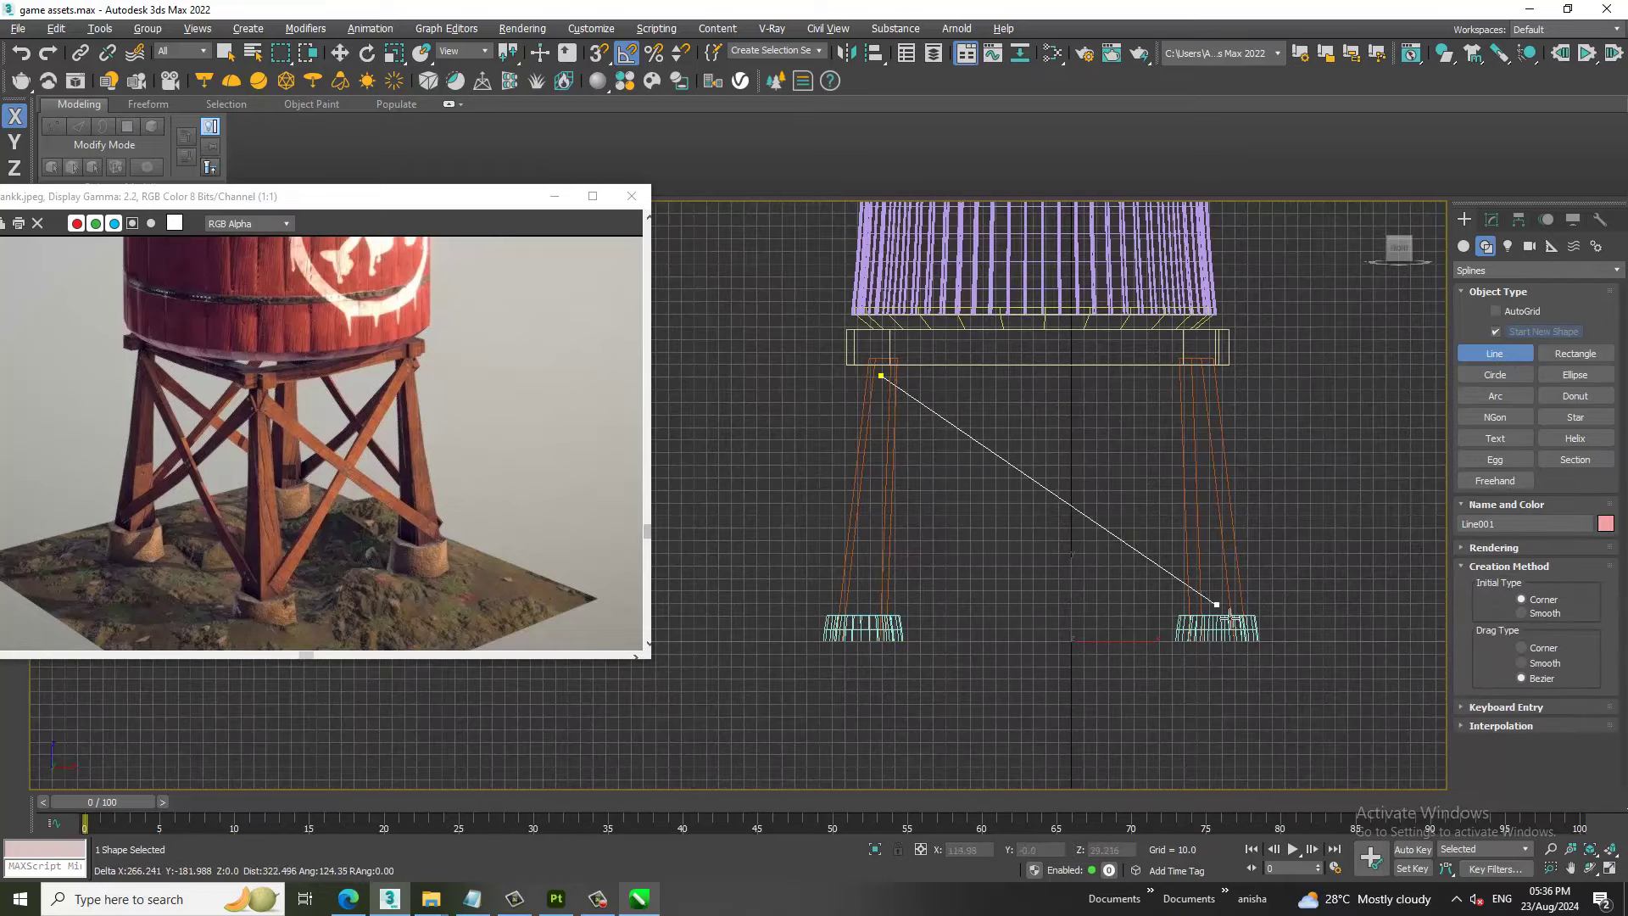
{"action": "right_click", "coordinate": [1224, 608]}
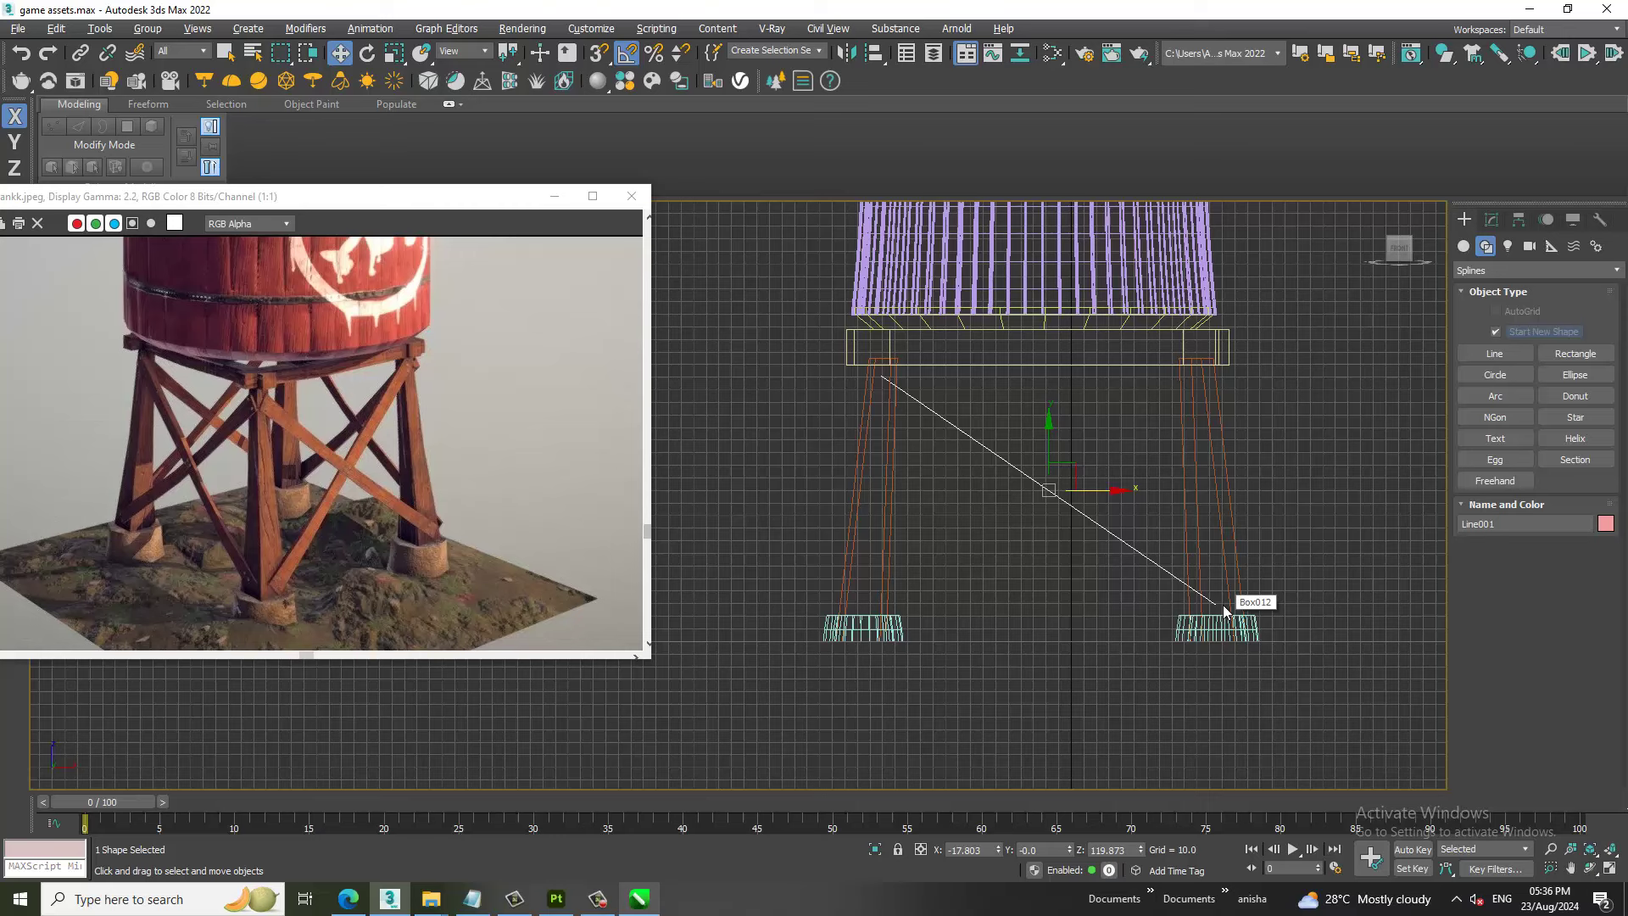
{"action": "left_click", "coordinate": [1196, 491]}
{"action": "middle_click_drag", "start_coordinate": [1194, 489], "coordinate": [1156, 494]}
In the Perspective view, move the diagonal line into line with the tower legs.
{"action": "key", "text": "alt+w"}
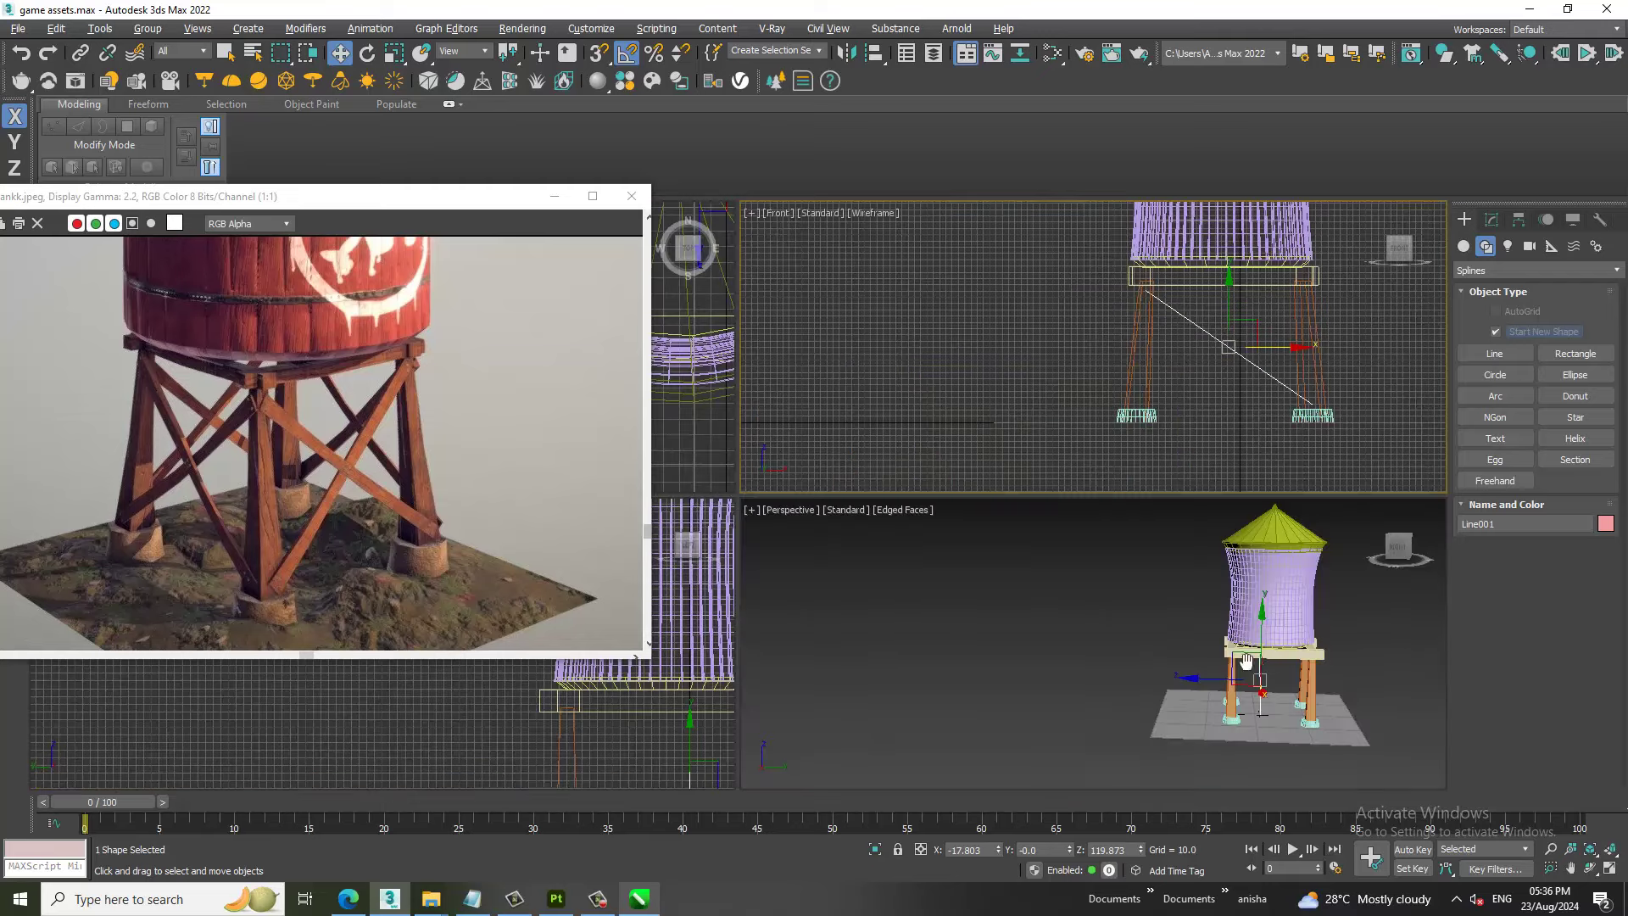
{"action": "right_click", "coordinate": [1150, 654]}
{"action": "key", "text": "alt+w"}
{"action": "middle_click_drag", "start_coordinate": [1150, 654], "coordinate": [1052, 594], "text": "alt"}
{"action": "scroll", "coordinate": [1095, 626], "scroll_direction": "up", "scroll_amount": 3}
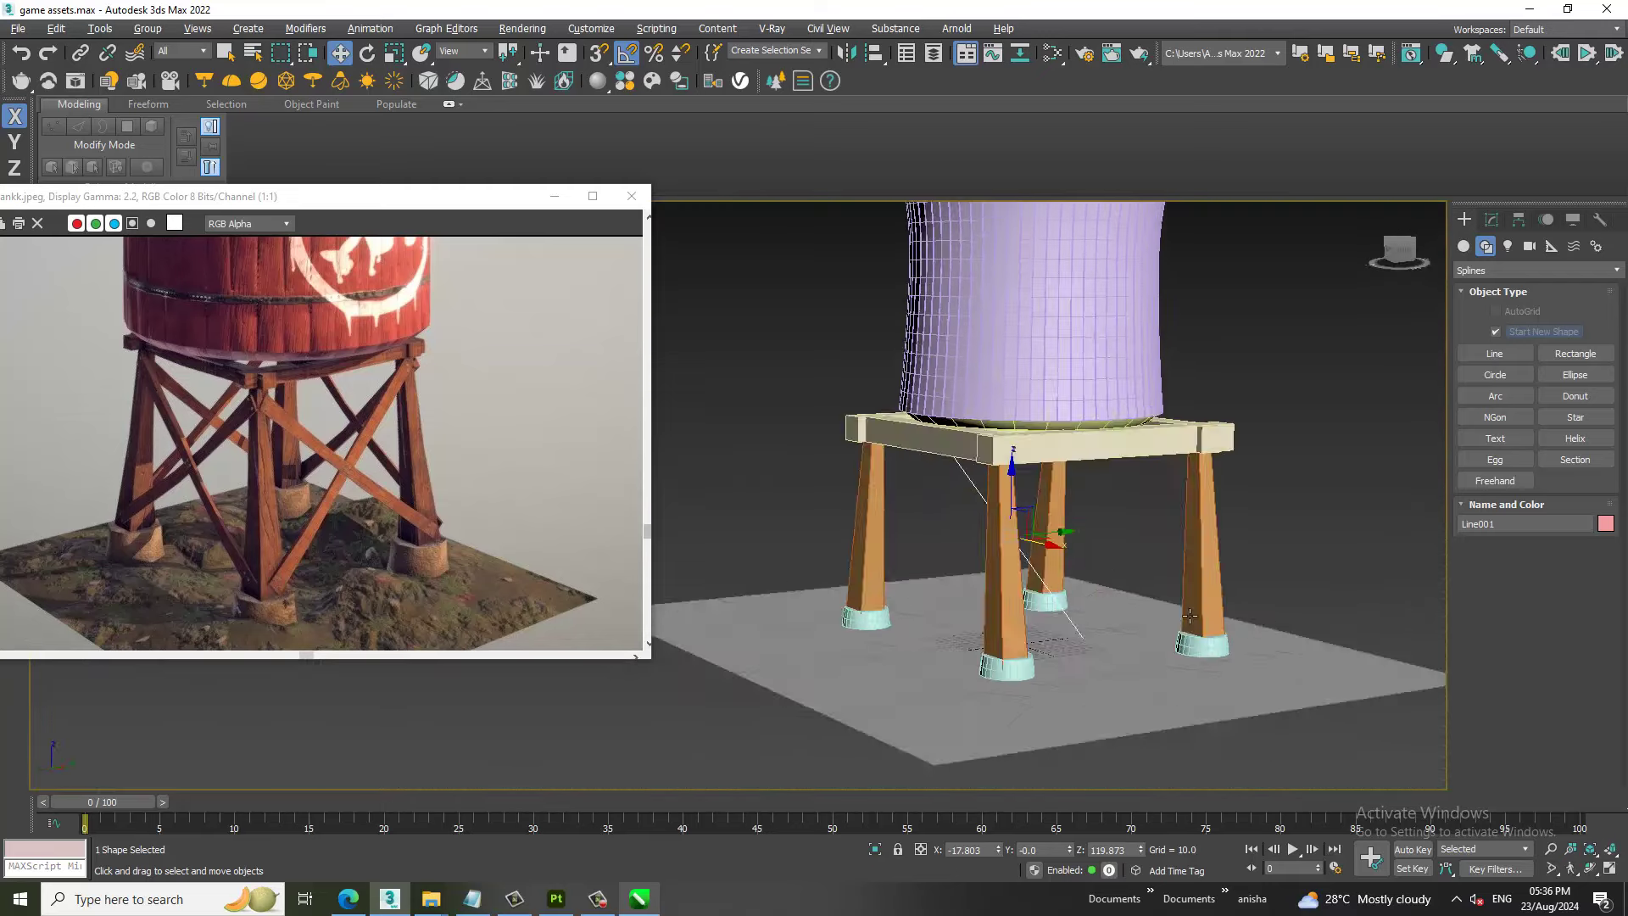
{"action": "scroll", "coordinate": [1052, 594], "scroll_direction": "up", "scroll_amount": 2}
{"action": "scroll", "coordinate": [1036, 578], "scroll_direction": "up", "scroll_amount": 2}
{"action": "left_click_drag", "start_coordinate": [1052, 517], "coordinate": [942, 541]}
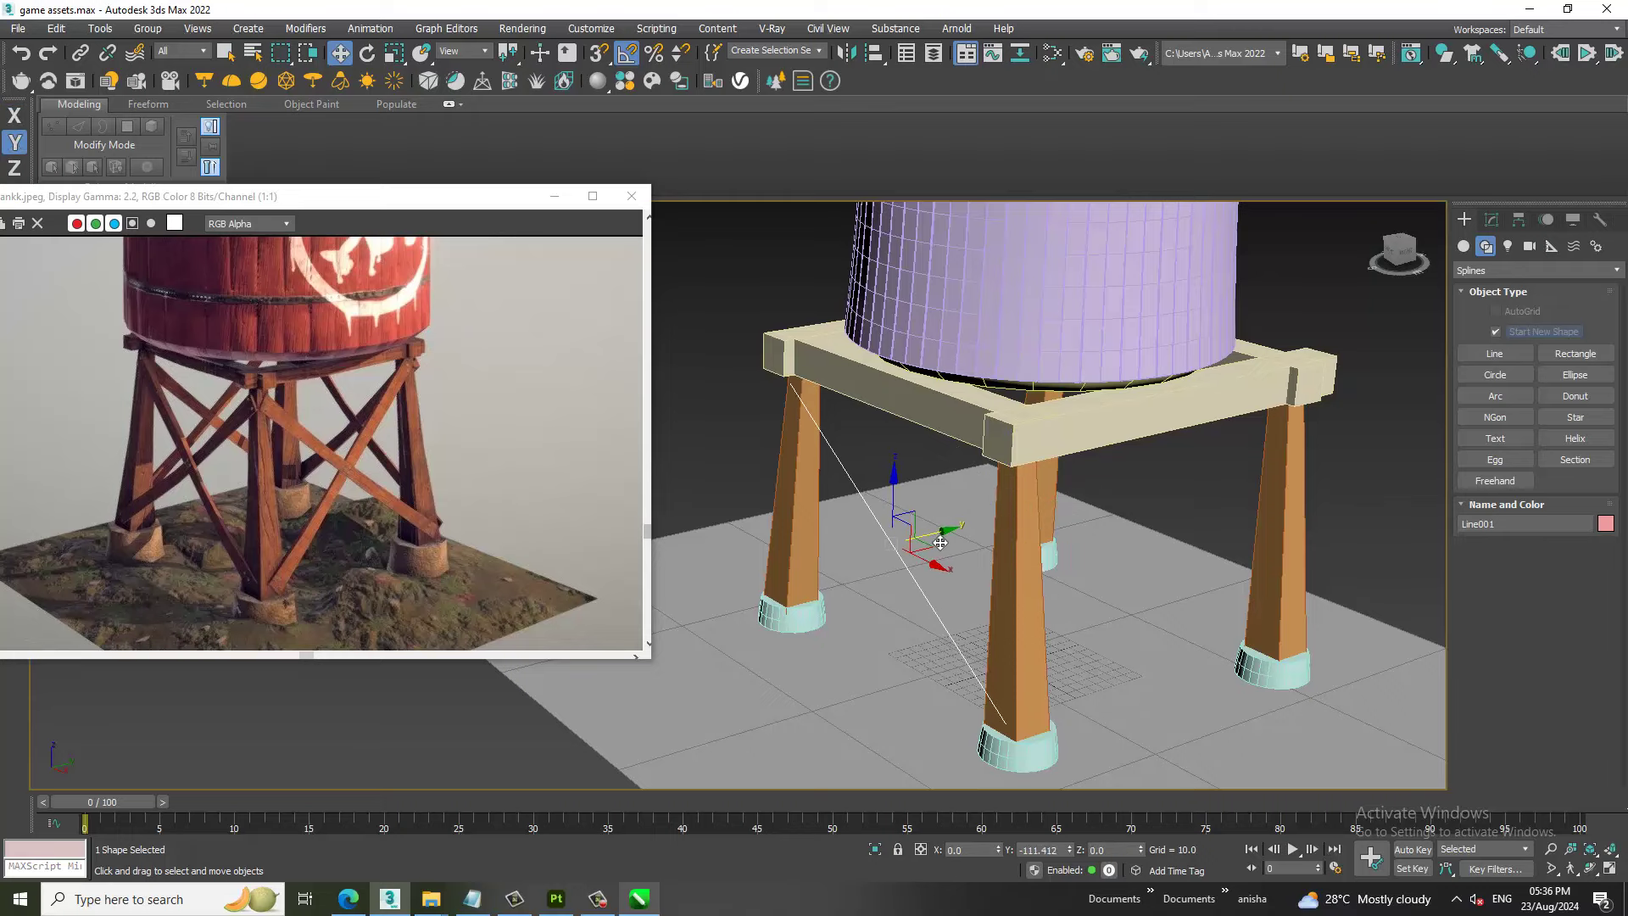
{"action": "middle_click_drag", "start_coordinate": [943, 543], "coordinate": [967, 551], "text": "alt"}
Make Line001 render in the viewport with a Rectangular profile.
{"action": "left_click", "coordinate": [1493, 220]}
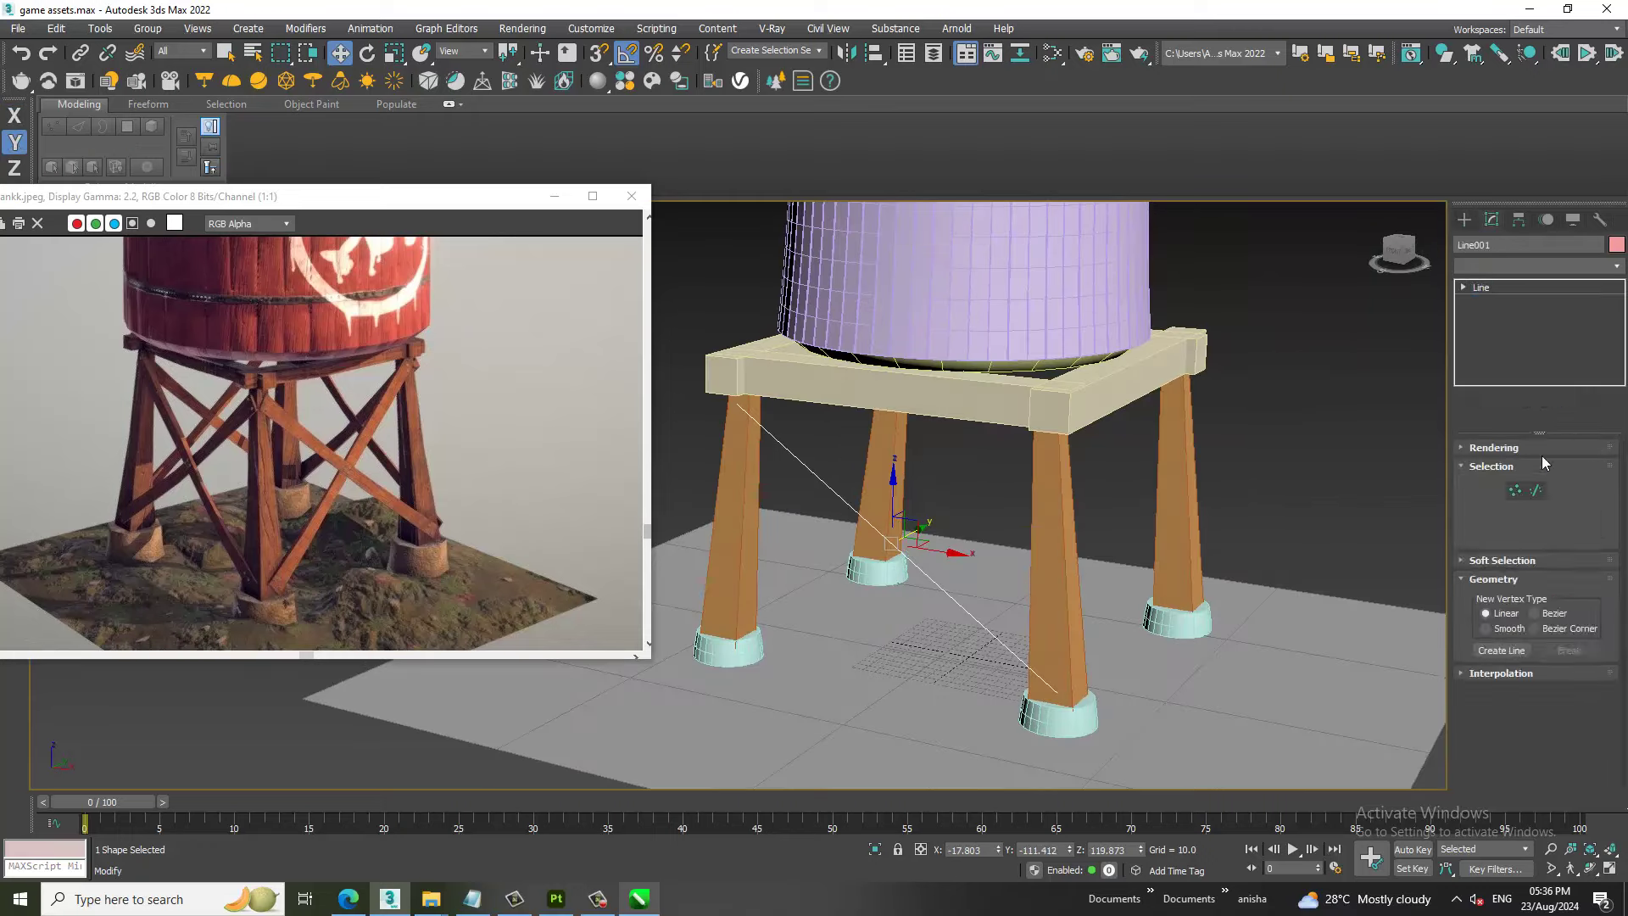
{"action": "left_click", "coordinate": [1542, 456]}
{"action": "scroll", "coordinate": [1480, 465], "scroll_direction": "down", "scroll_amount": 2}
{"action": "left_click_drag", "start_coordinate": [1477, 507], "coordinate": [1504, 650]}
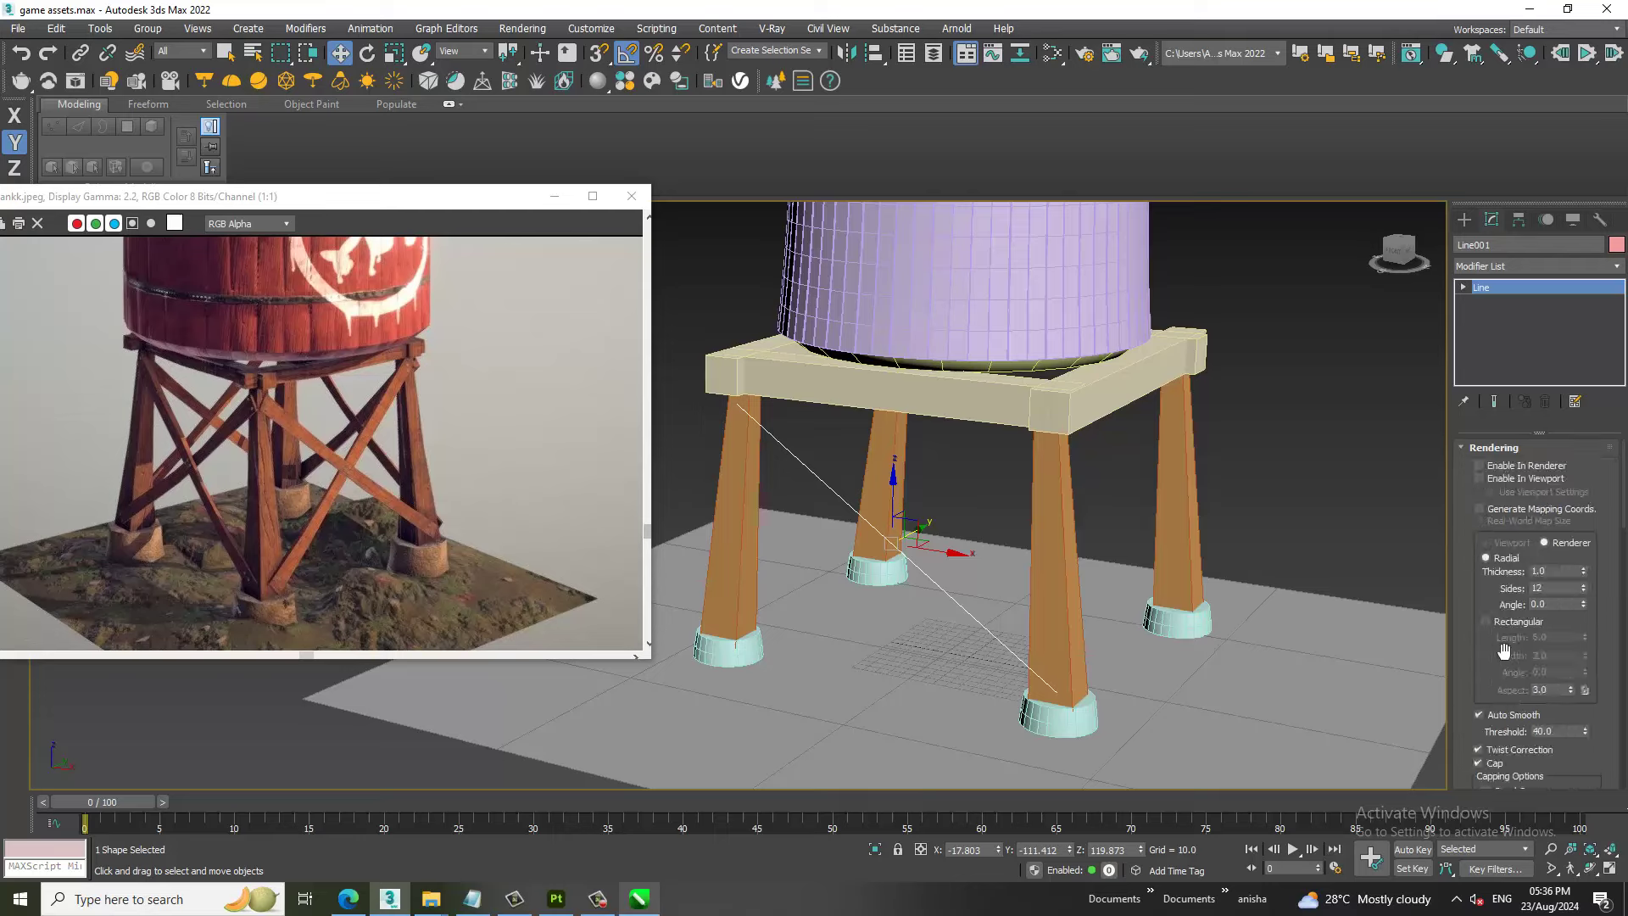
{"action": "left_click", "coordinate": [1497, 479]}
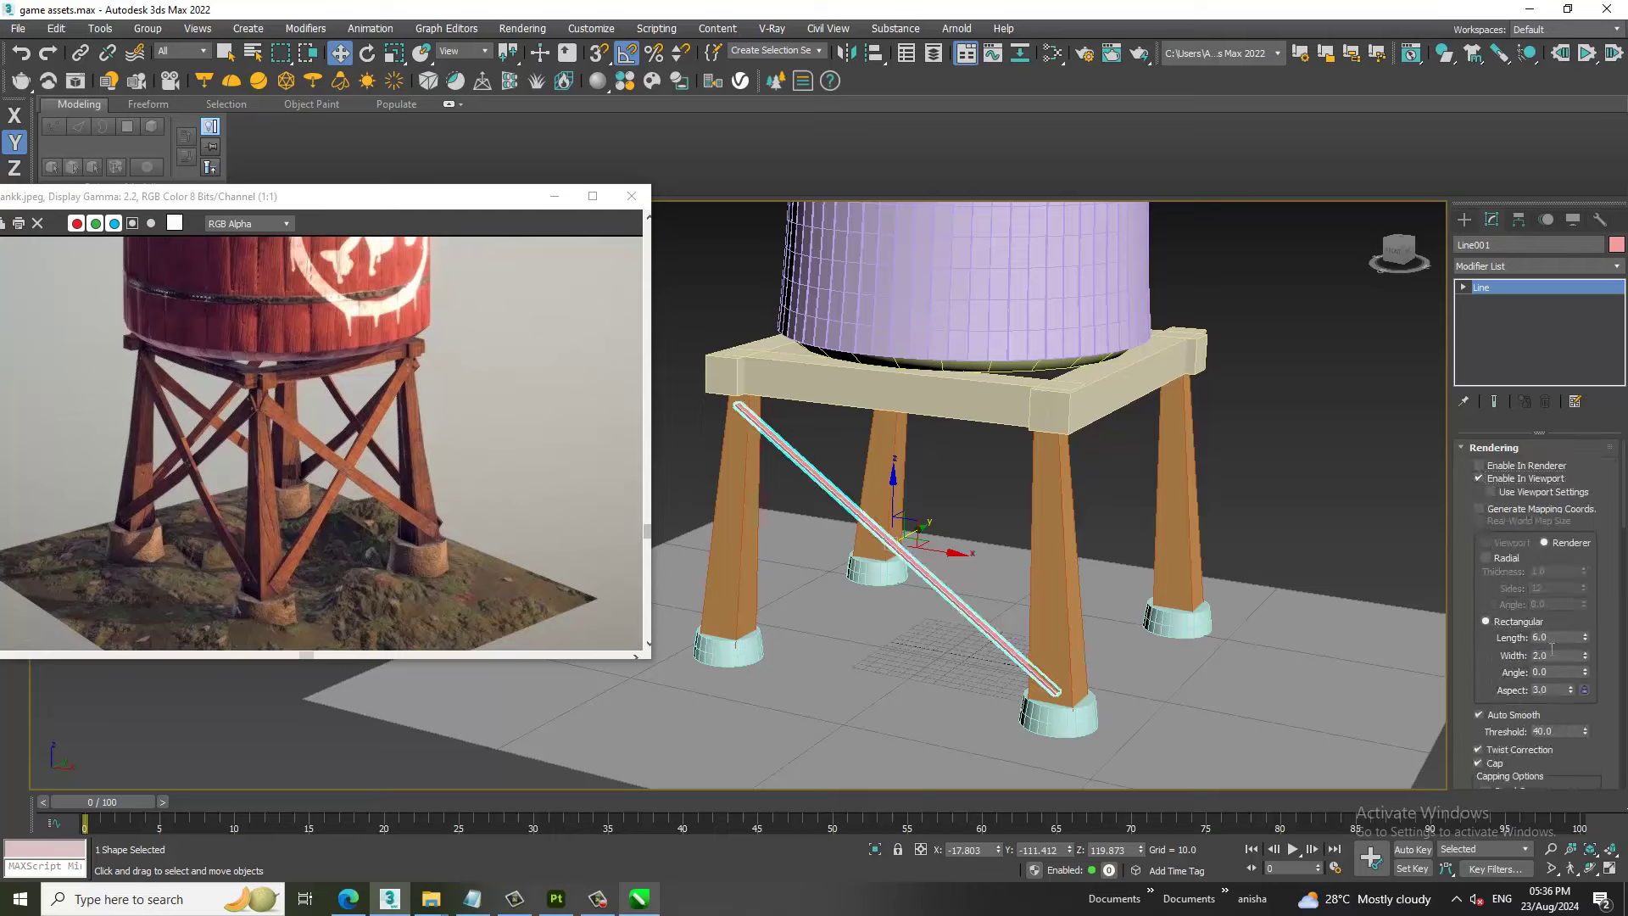
{"action": "left_click", "coordinate": [1586, 635]}
Widen the rectangular profile and thin its length to 2.151 for a flat plank.
{"action": "left_click_drag", "start_coordinate": [1586, 637], "coordinate": [1563, 458]}
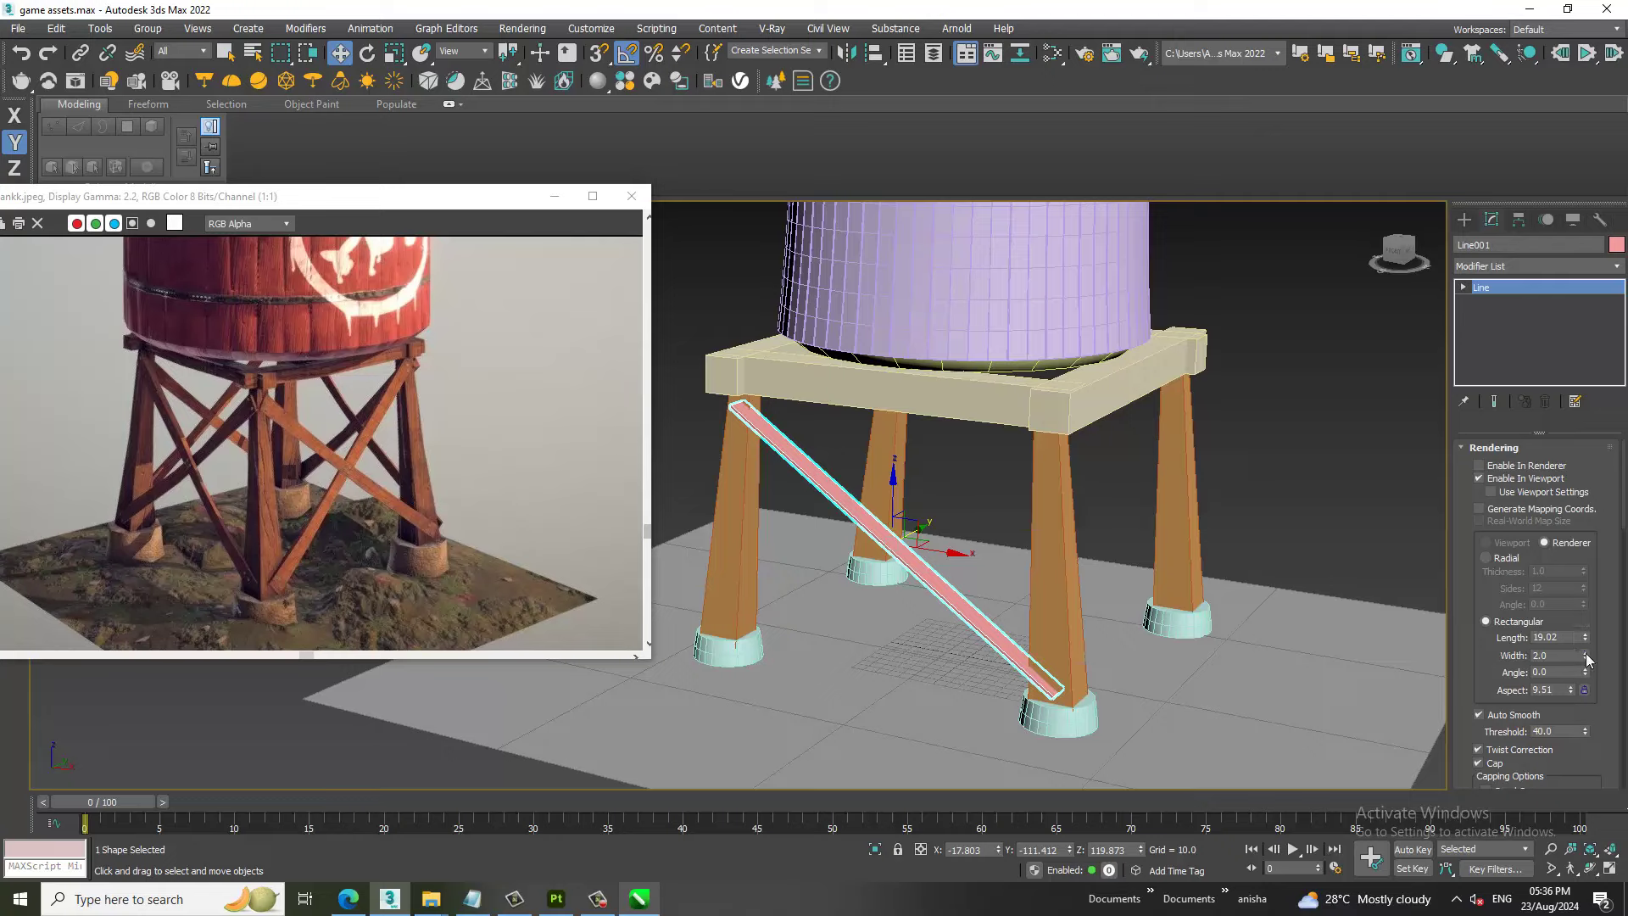
{"action": "left_click_drag", "start_coordinate": [1589, 661], "coordinate": [1559, 452]}
{"action": "left_click_drag", "start_coordinate": [1586, 637], "coordinate": [1603, 703]}
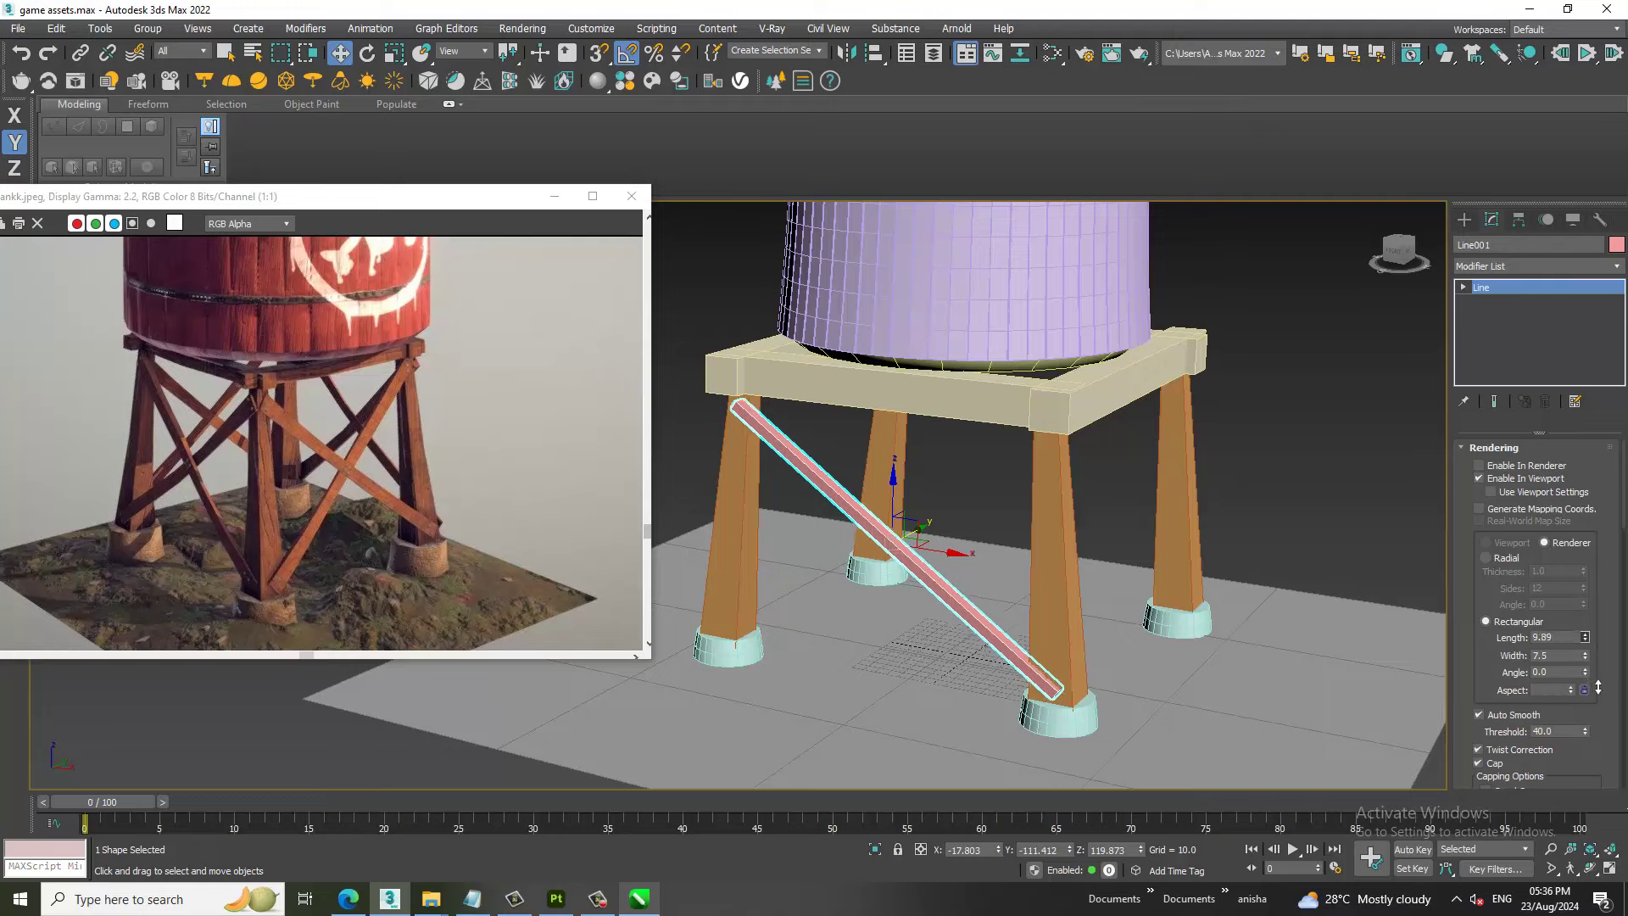
{"action": "scroll", "coordinate": [1389, 667], "scroll_direction": "up", "scroll_amount": 2}
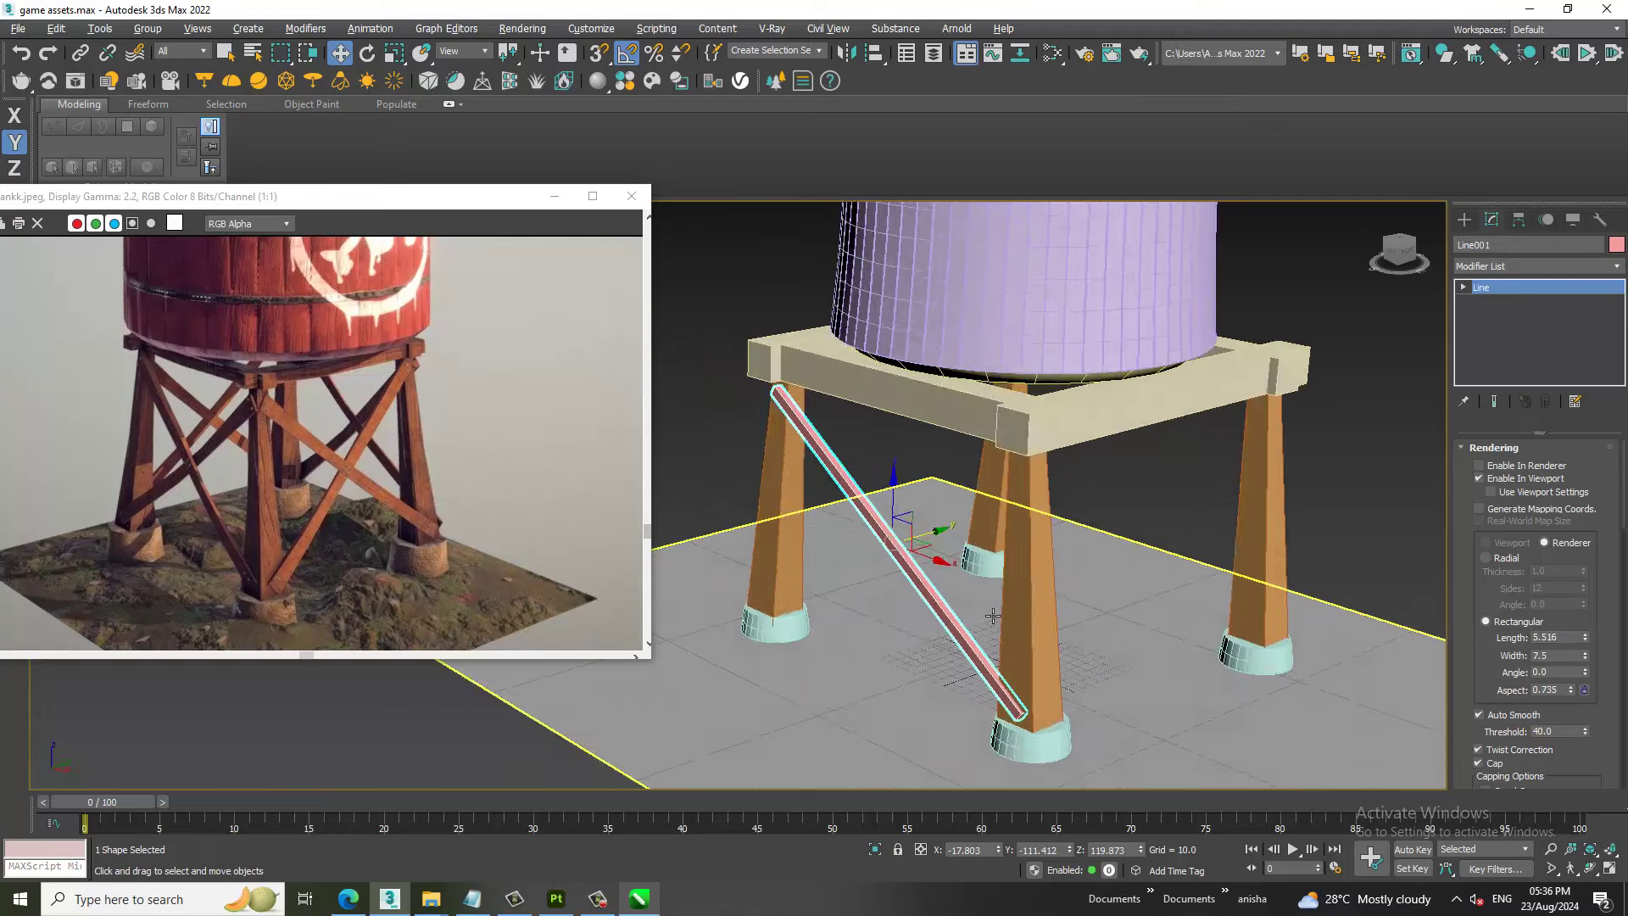
{"action": "scroll", "coordinate": [1389, 667], "scroll_direction": "up", "scroll_amount": 5}
{"action": "mouse_move", "coordinate": [1585, 637]}
{"action": "left_mouse_down"}
{"action": "mouse_move", "coordinate": [1588, 676]}
{"action": "mouse_move", "coordinate": [1585, 541]}
{"action": "left_mouse_up"}
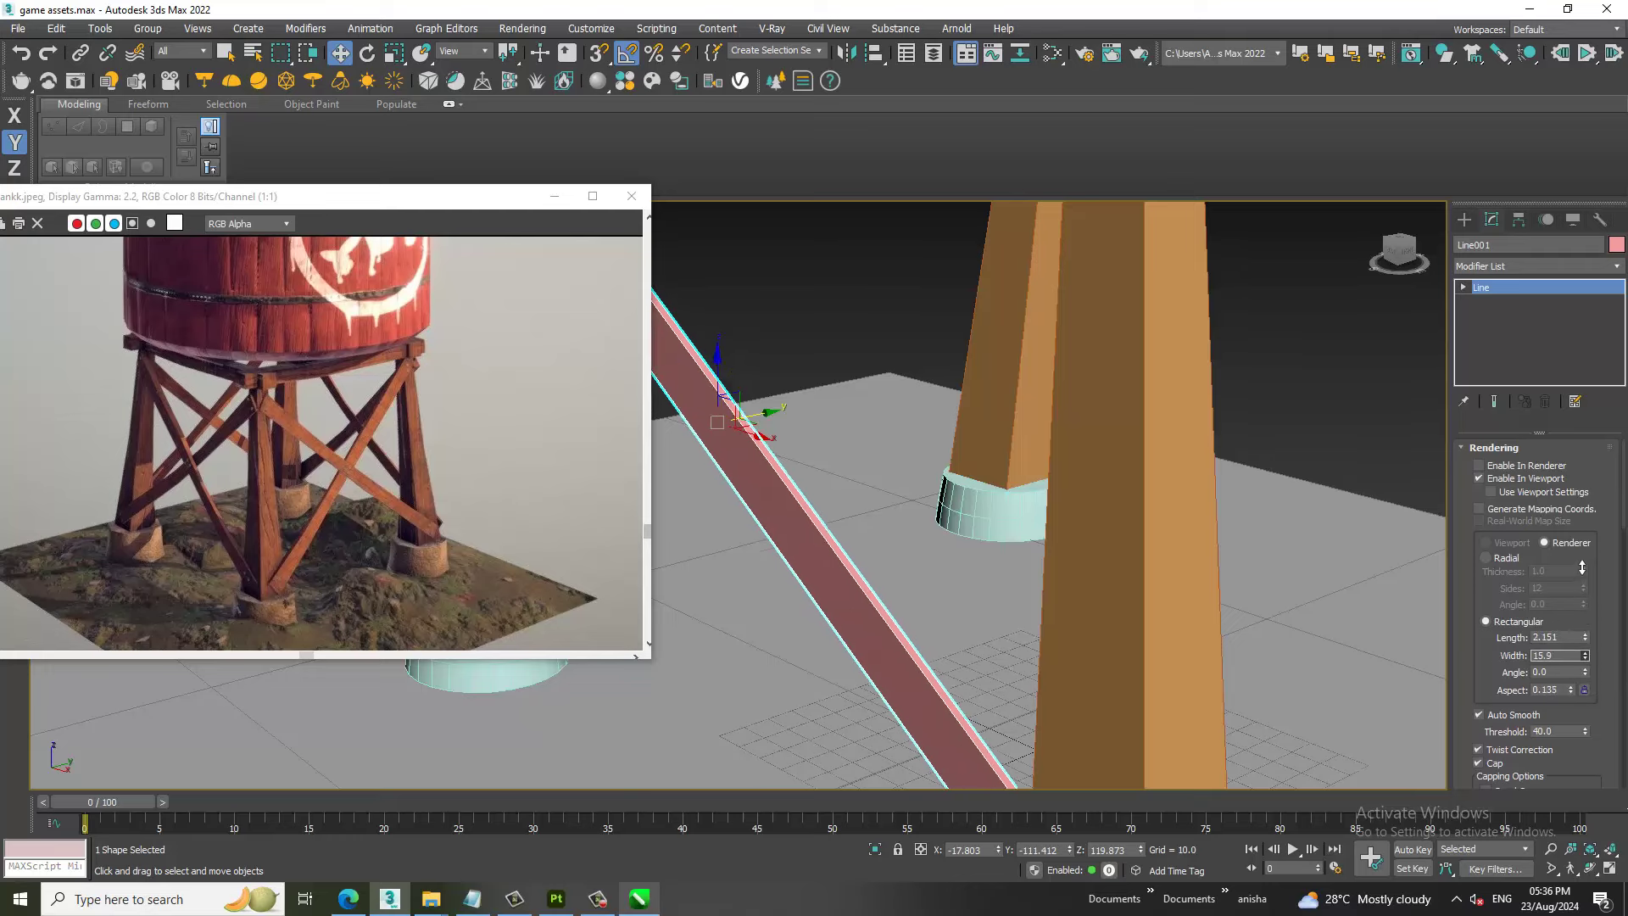
{"action": "scroll", "coordinate": [1131, 610], "scroll_direction": "down", "scroll_amount": 2}
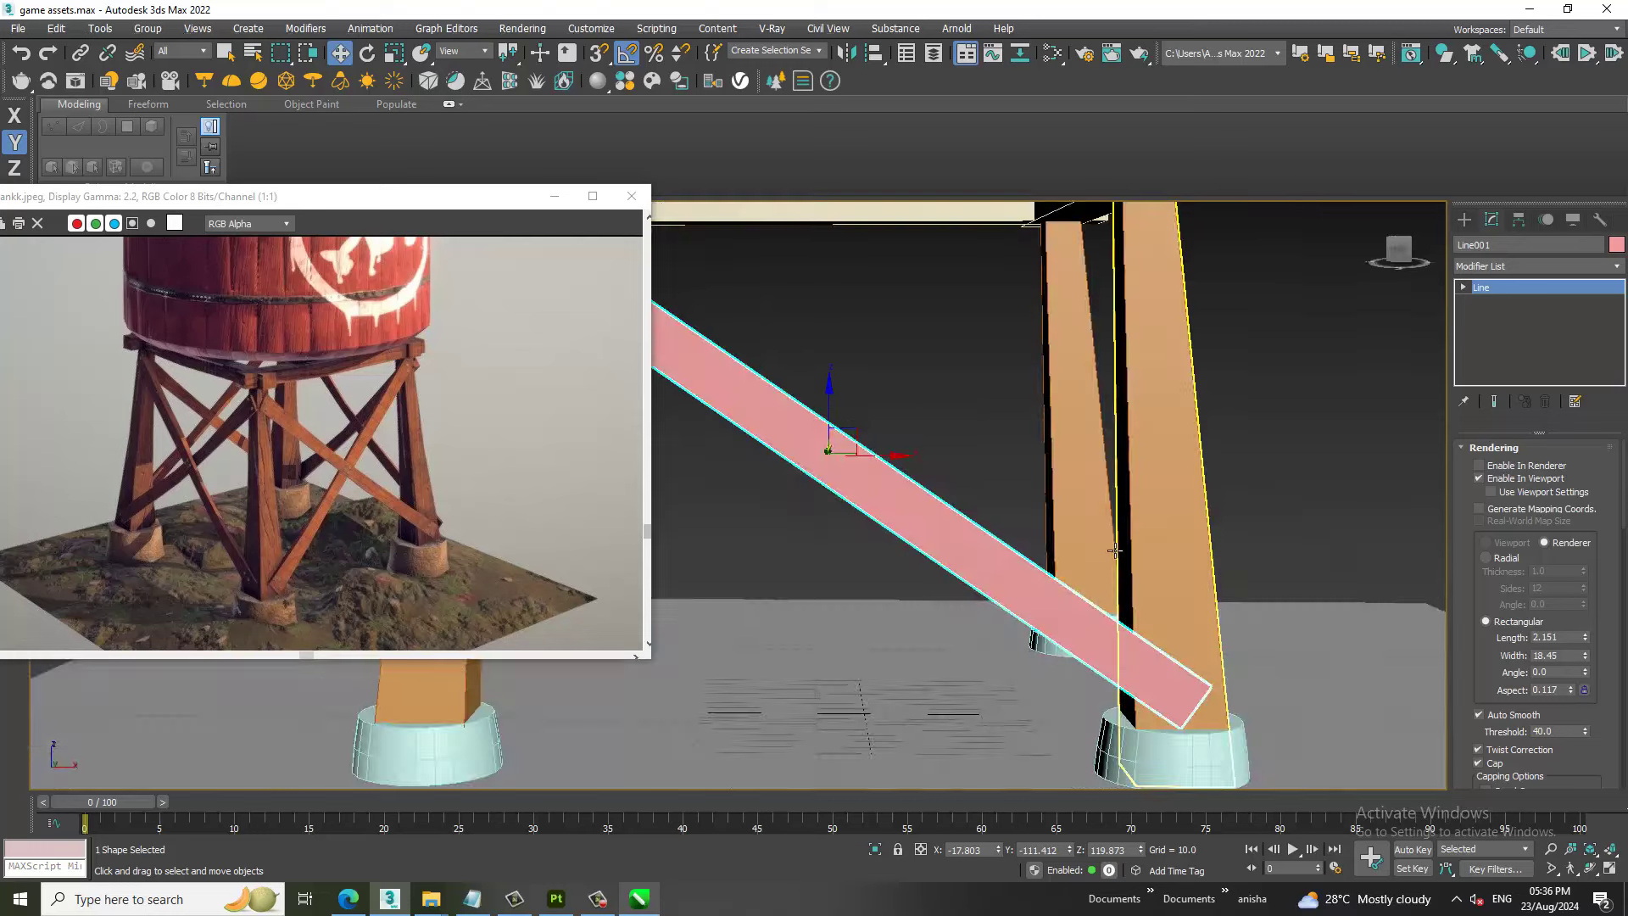
{"action": "scroll", "coordinate": [1130, 611], "scroll_direction": "down", "scroll_amount": 4}
{"action": "scroll", "coordinate": [1130, 611], "scroll_direction": "down", "scroll_amount": 2}
{"action": "scroll", "coordinate": [1119, 598], "scroll_direction": "up", "scroll_amount": 2}
Convert the plank brace to Editable Poly and select it alone.
{"action": "right_click", "coordinate": [1078, 564]}
{"action": "mouse_move", "coordinate": [1155, 750]}
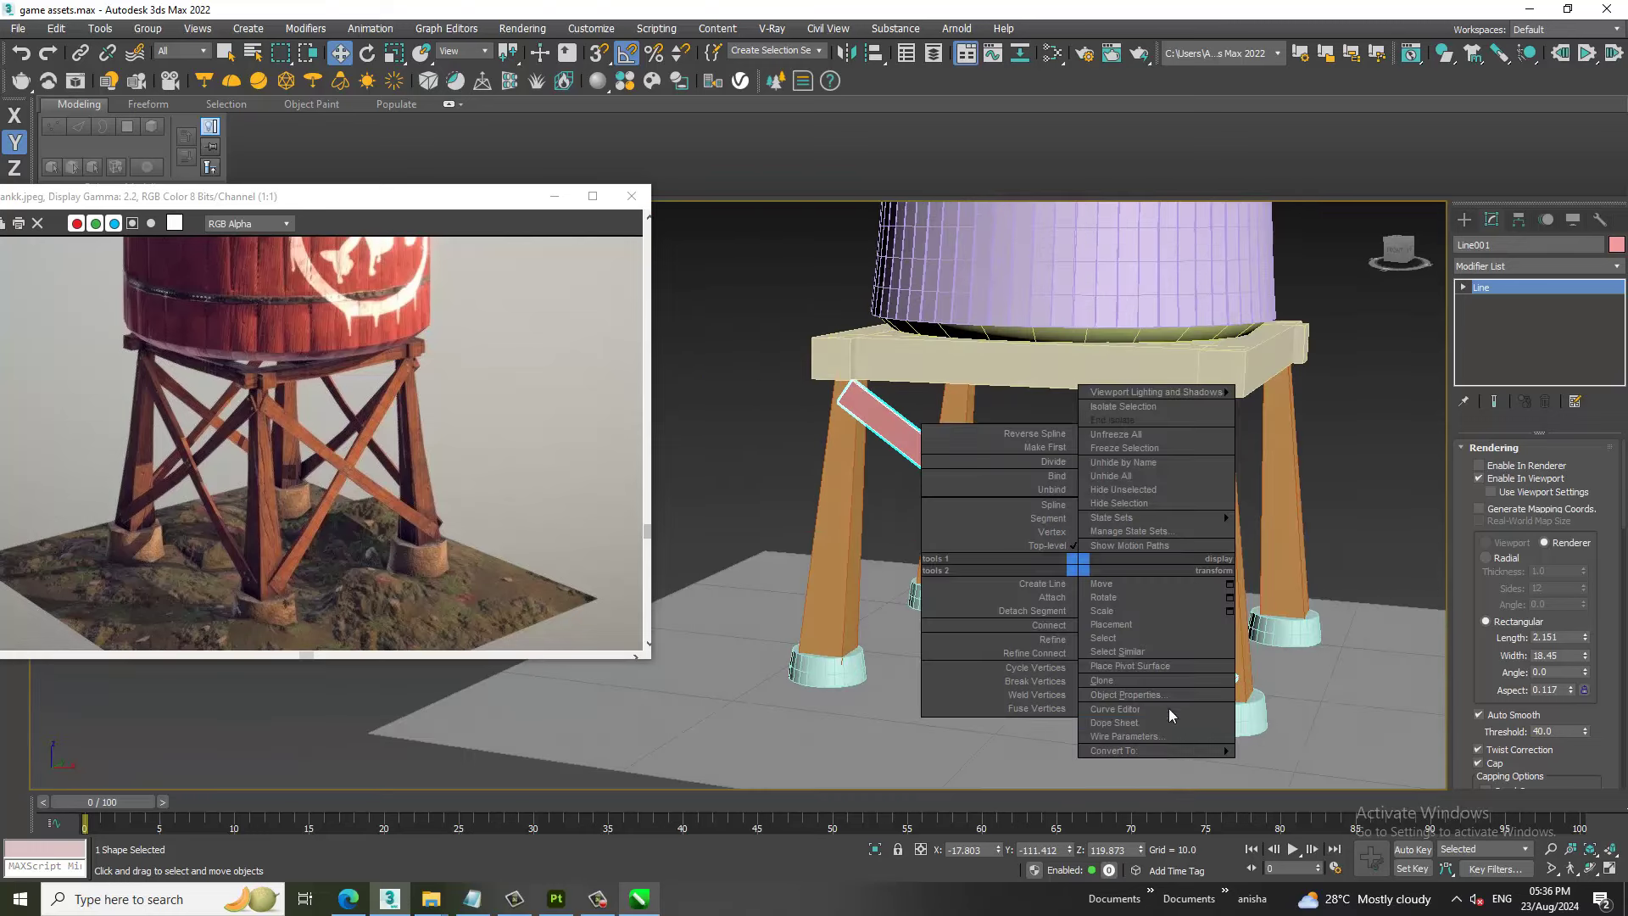
{"action": "left_click", "coordinate": [1316, 777]}
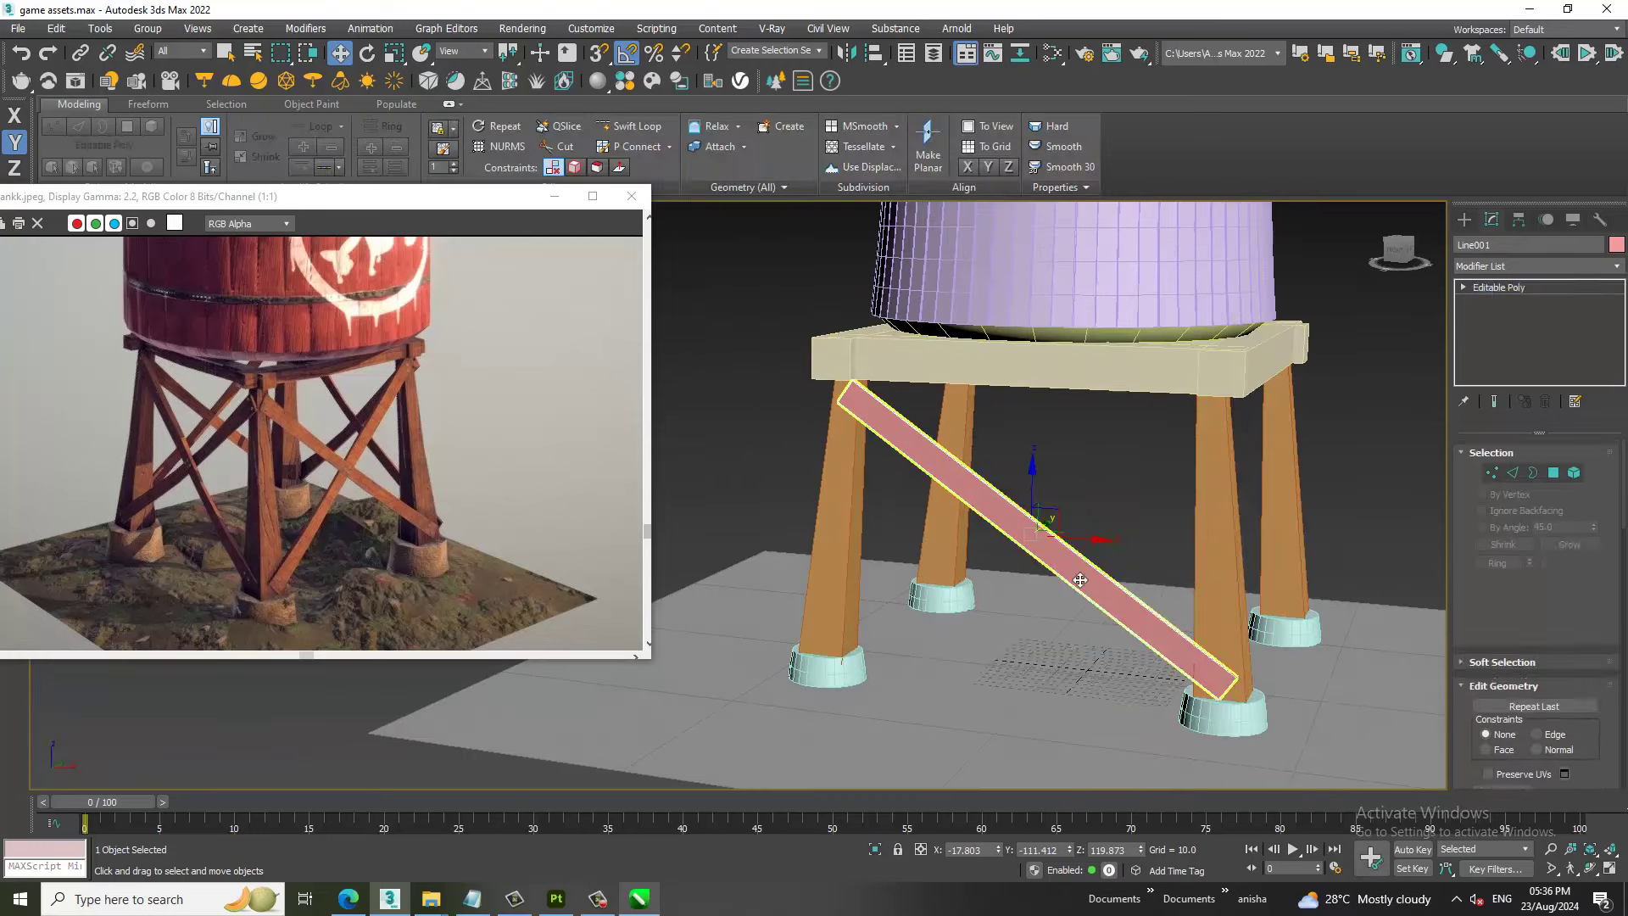
{"action": "left_click", "coordinate": [1374, 627], "text": "ctrl"}
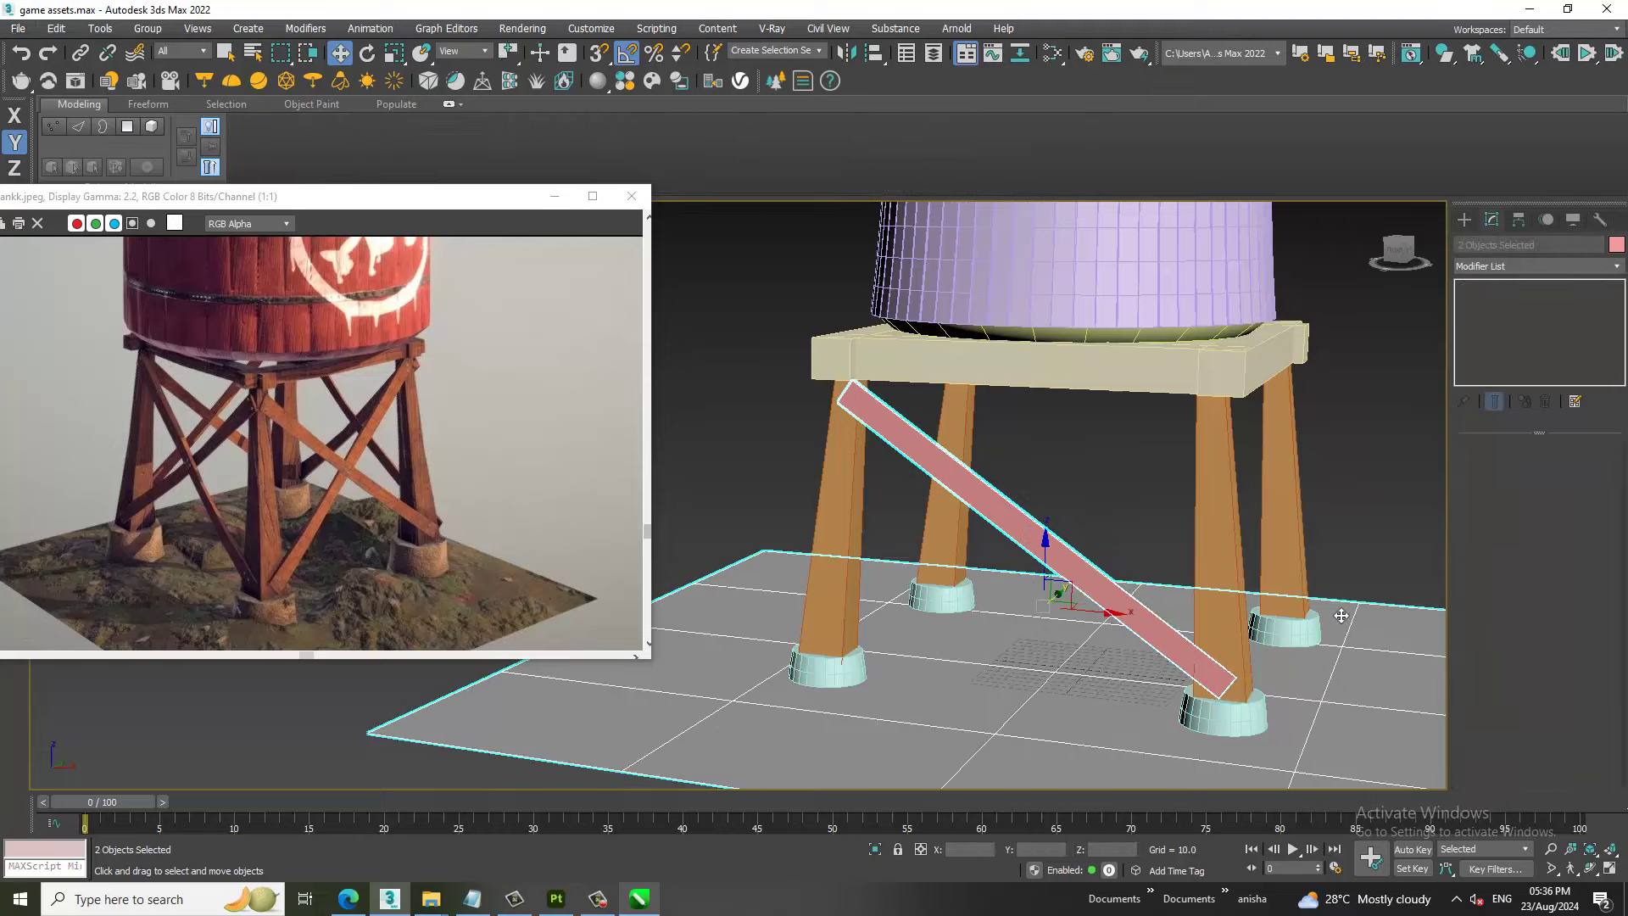
{"action": "left_click", "coordinate": [1018, 512]}
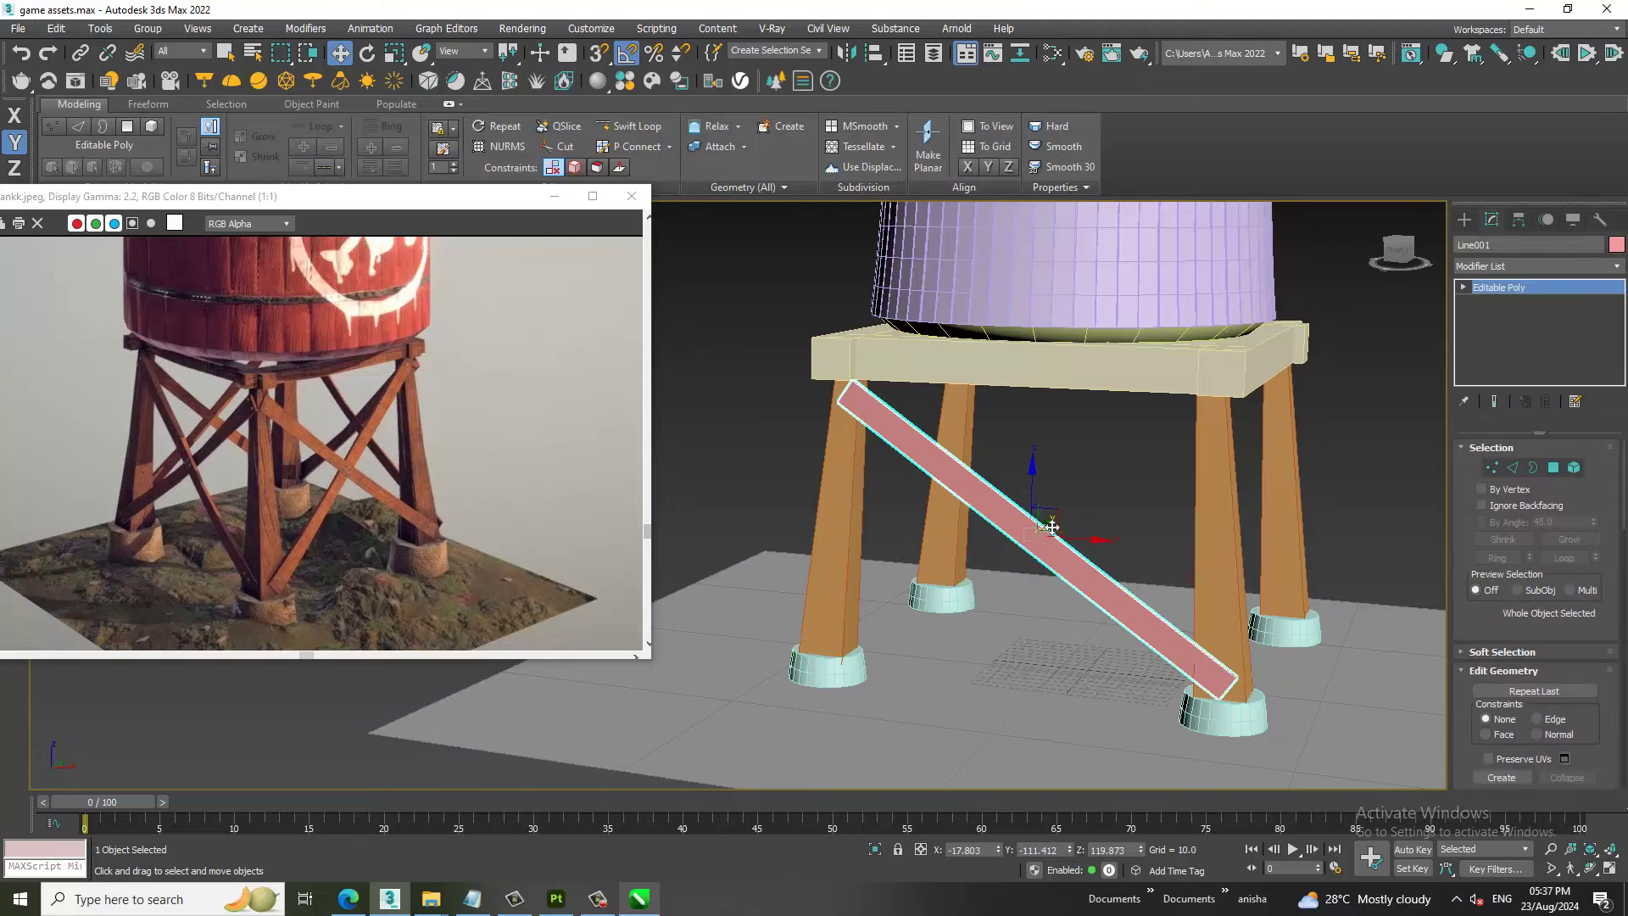
Connect new edges across the plank's length and adjust its vertices.
{"action": "key", "text": "2"}
{"action": "left_click", "coordinate": [1593, 771]}
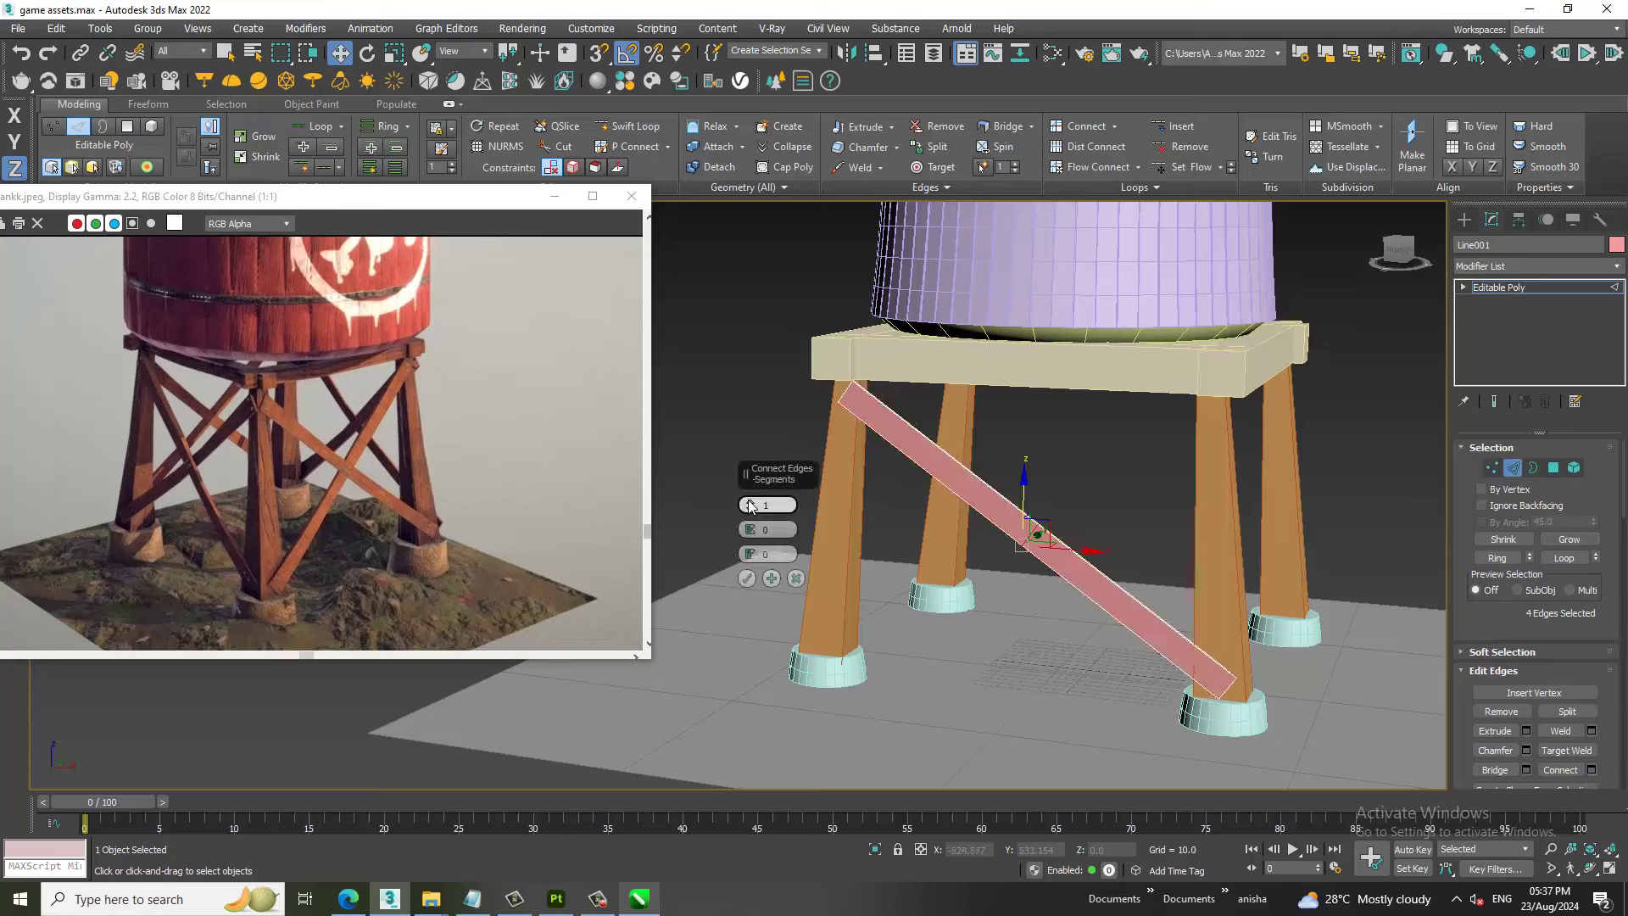
{"action": "left_click", "coordinate": [746, 578]}
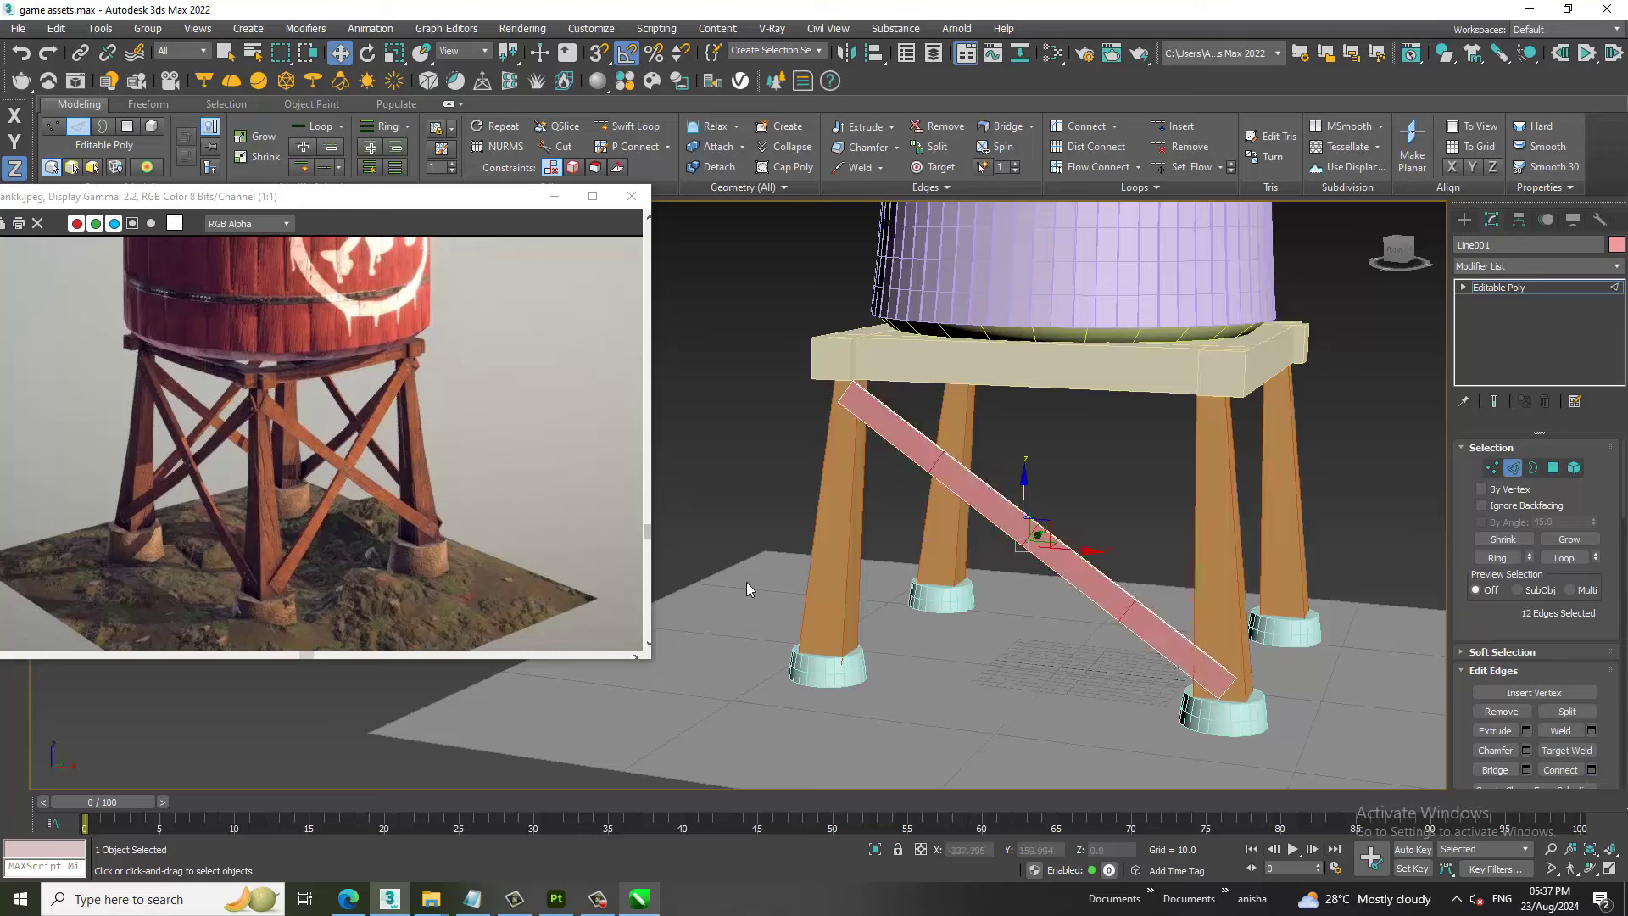
{"action": "key", "text": "1"}
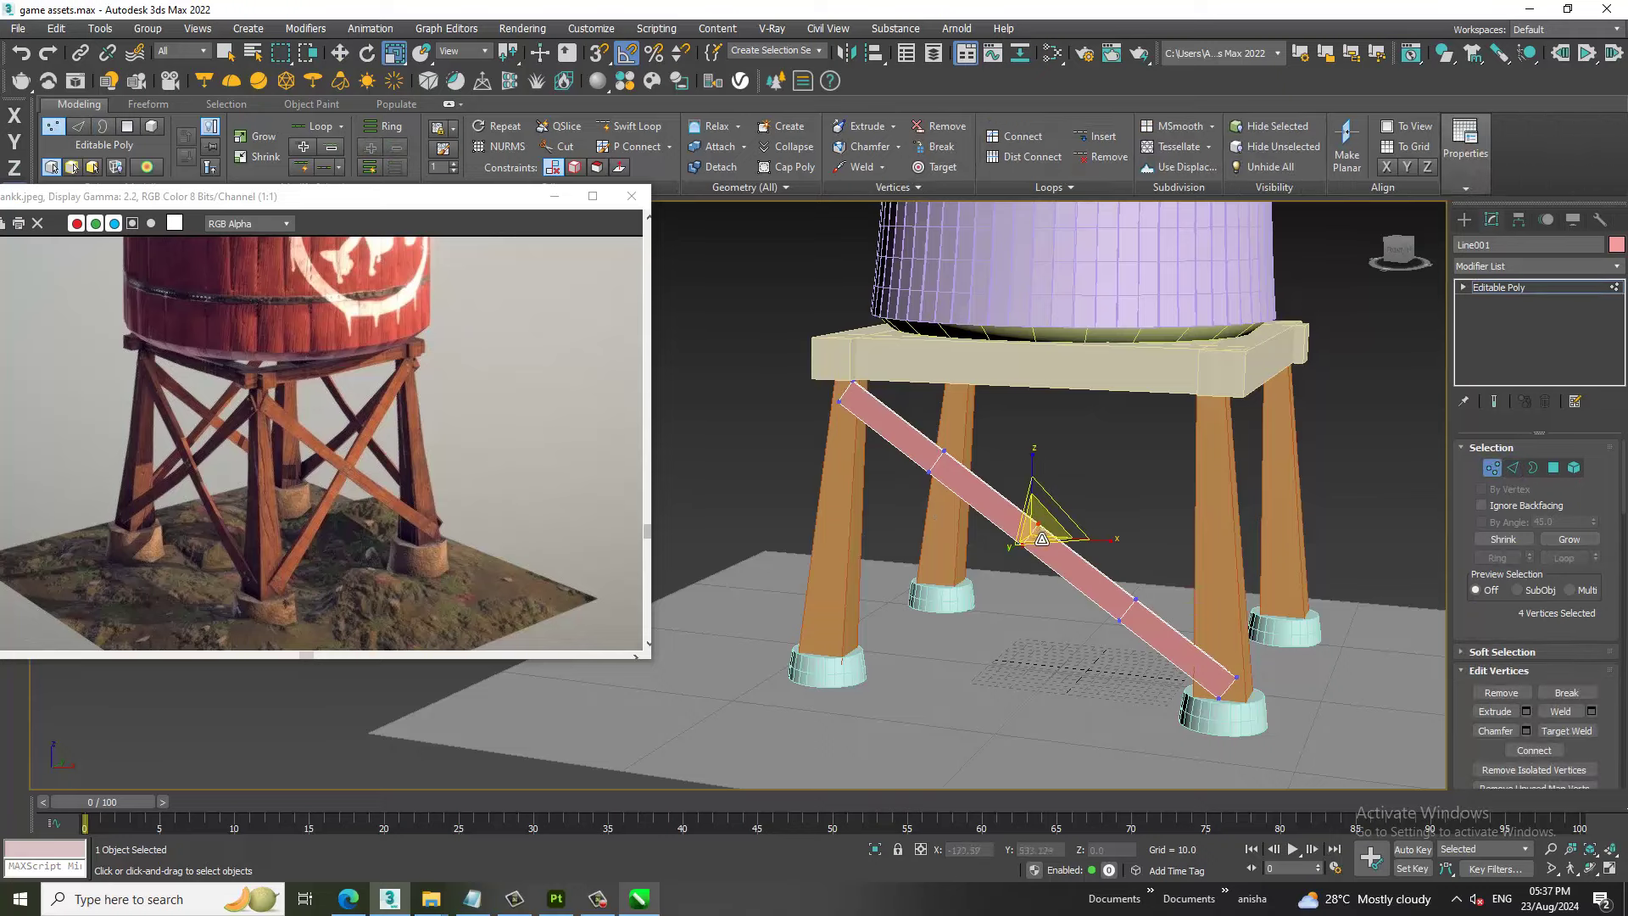
{"action": "middle_click_drag", "start_coordinate": [1169, 577], "coordinate": [1590, 372], "text": "alt"}
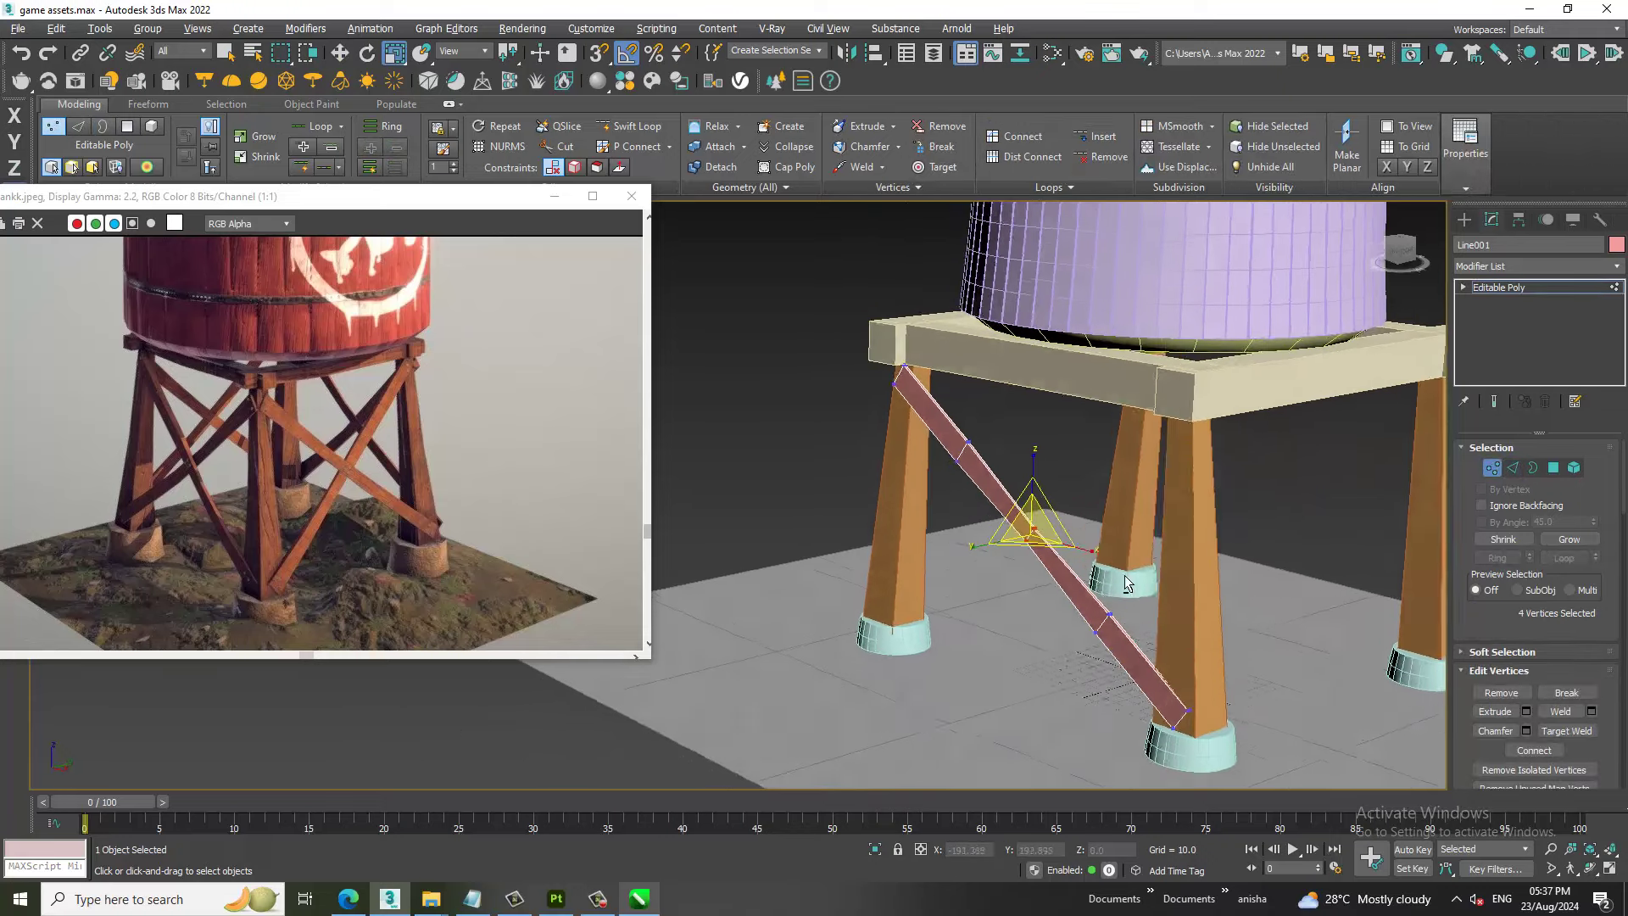
{"action": "key", "text": "w"}
{"action": "left_click", "coordinate": [1557, 284]}
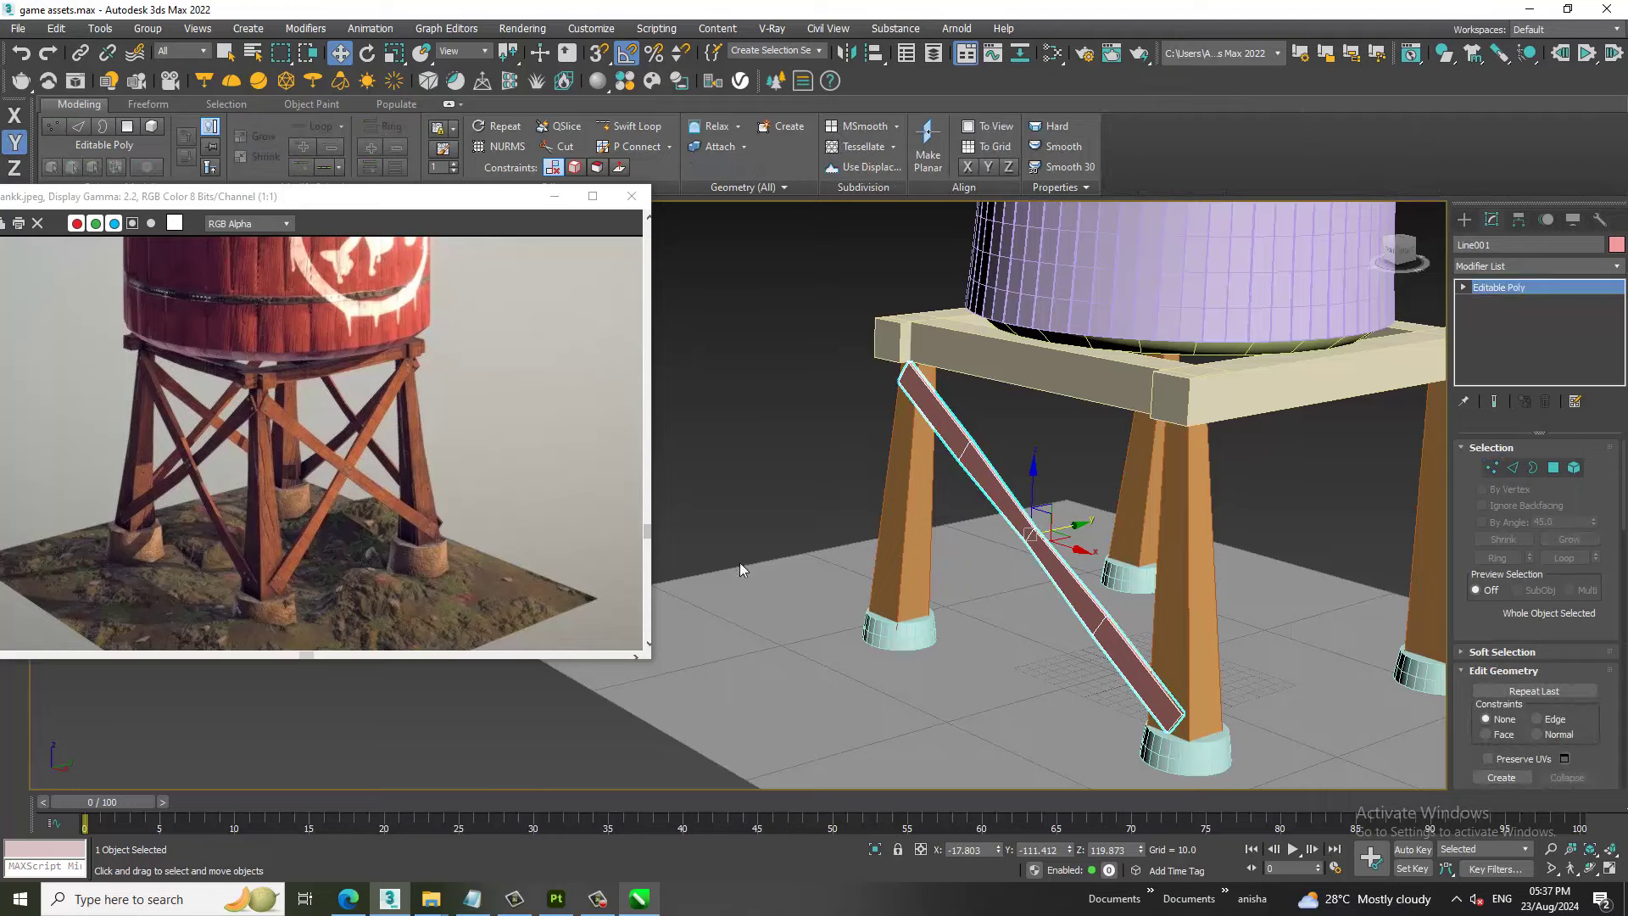
{"action": "mouse_move", "coordinate": [1103, 611]}
{"action": "middle_mouse_down", "text": "alt"}
{"action": "mouse_move", "coordinate": [1185, 609]}
{"action": "mouse_move", "coordinate": [1096, 566]}
{"action": "mouse_move", "coordinate": [1150, 497]}
{"action": "middle_mouse_up", "text": "alt"}
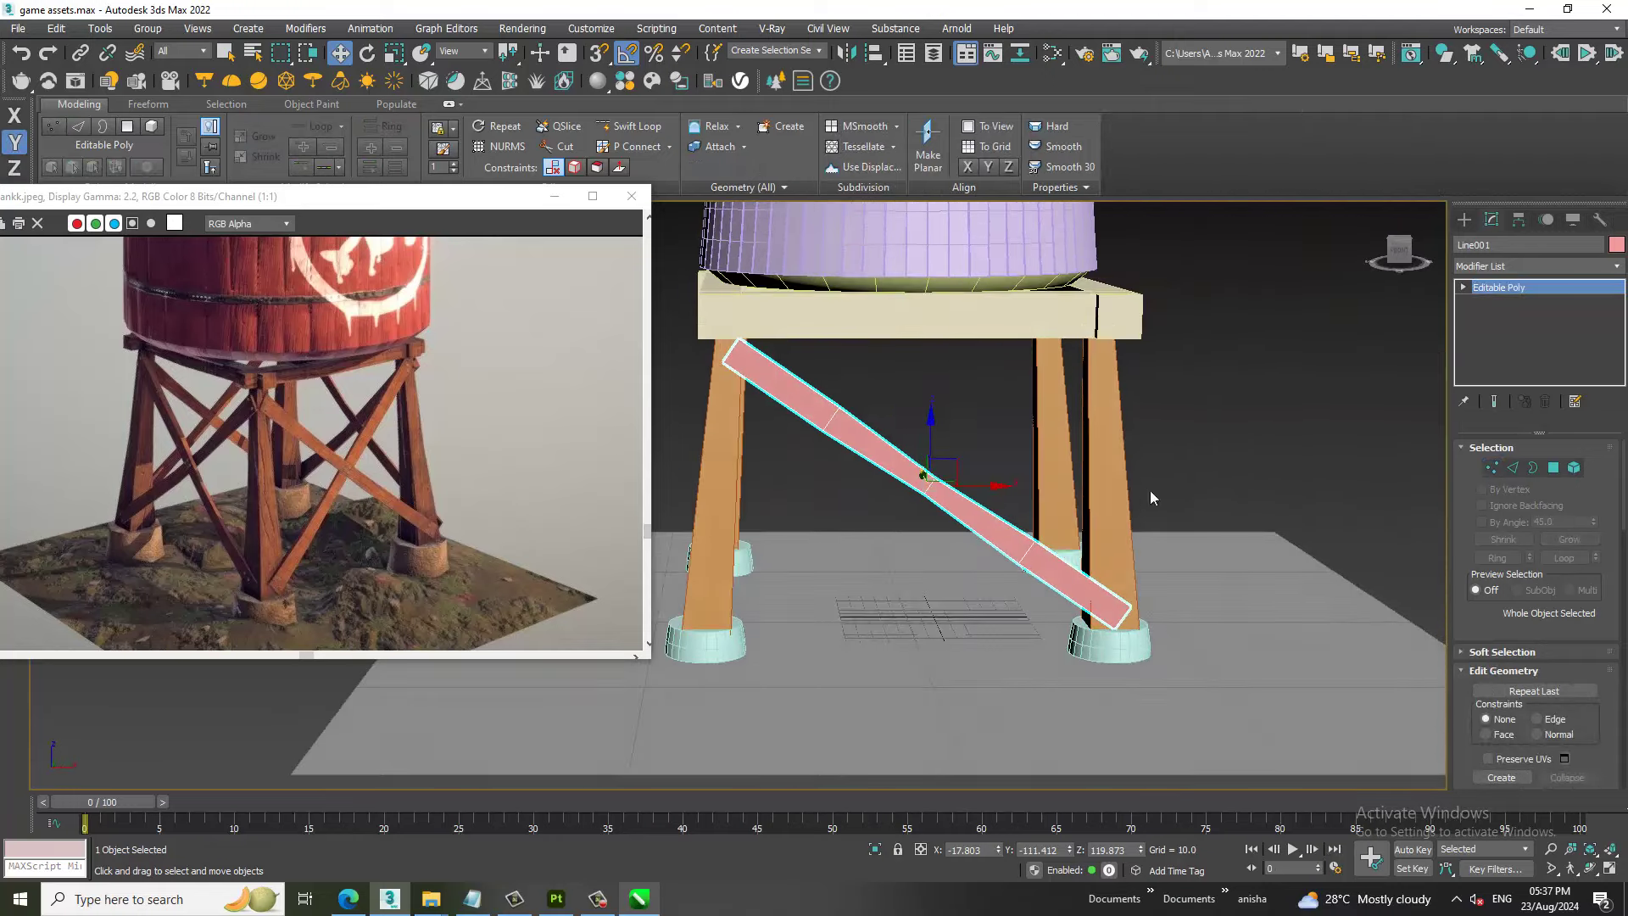
Draw a small bolt cylinder on the plank's end using AutoGrid.
{"action": "left_click", "coordinate": [1462, 221]}
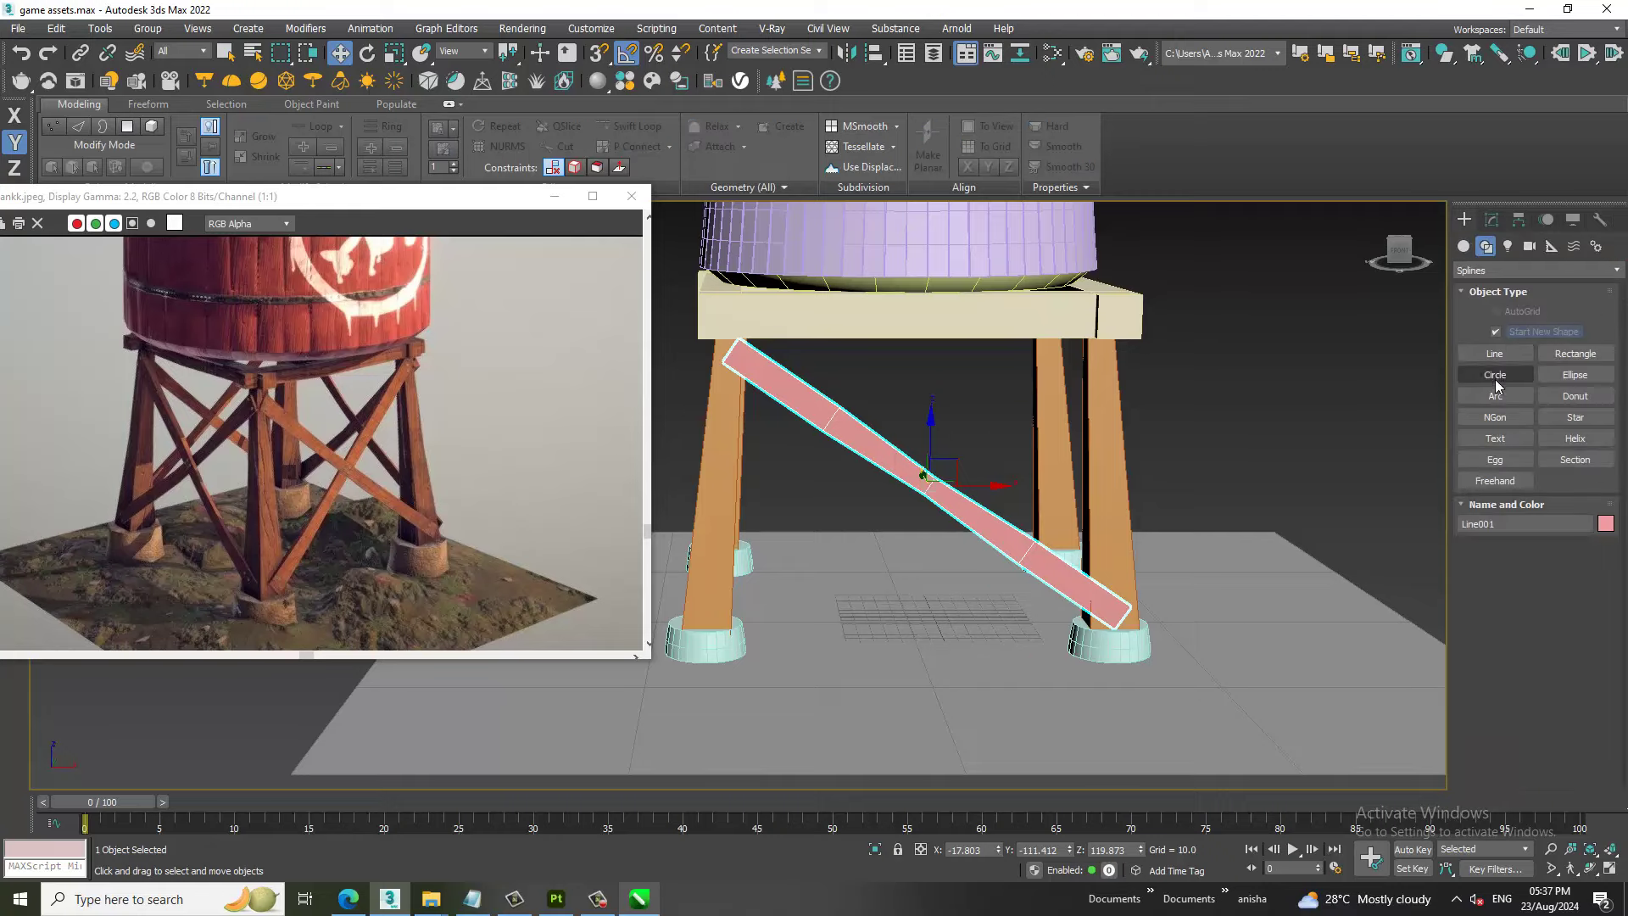
{"action": "left_click", "coordinate": [1464, 244]}
{"action": "left_click", "coordinate": [1492, 376]}
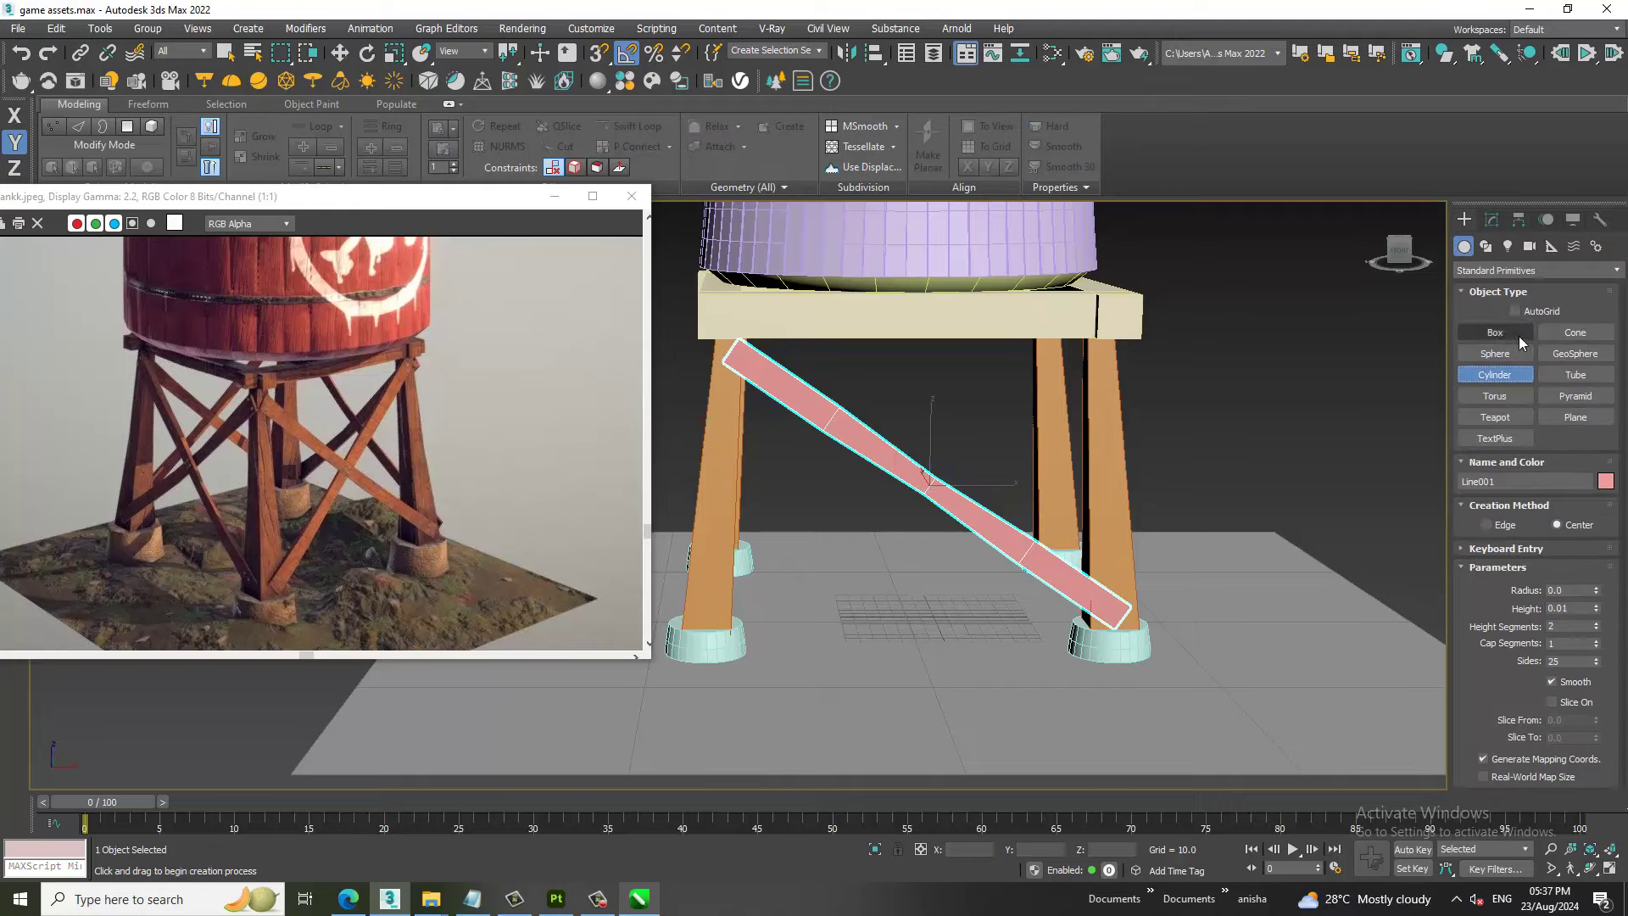
{"action": "left_click", "coordinate": [1515, 311]}
{"action": "scroll", "coordinate": [1103, 526], "scroll_direction": "up", "scroll_amount": 4}
{"action": "scroll", "coordinate": [1103, 526], "scroll_direction": "up", "scroll_amount": 2}
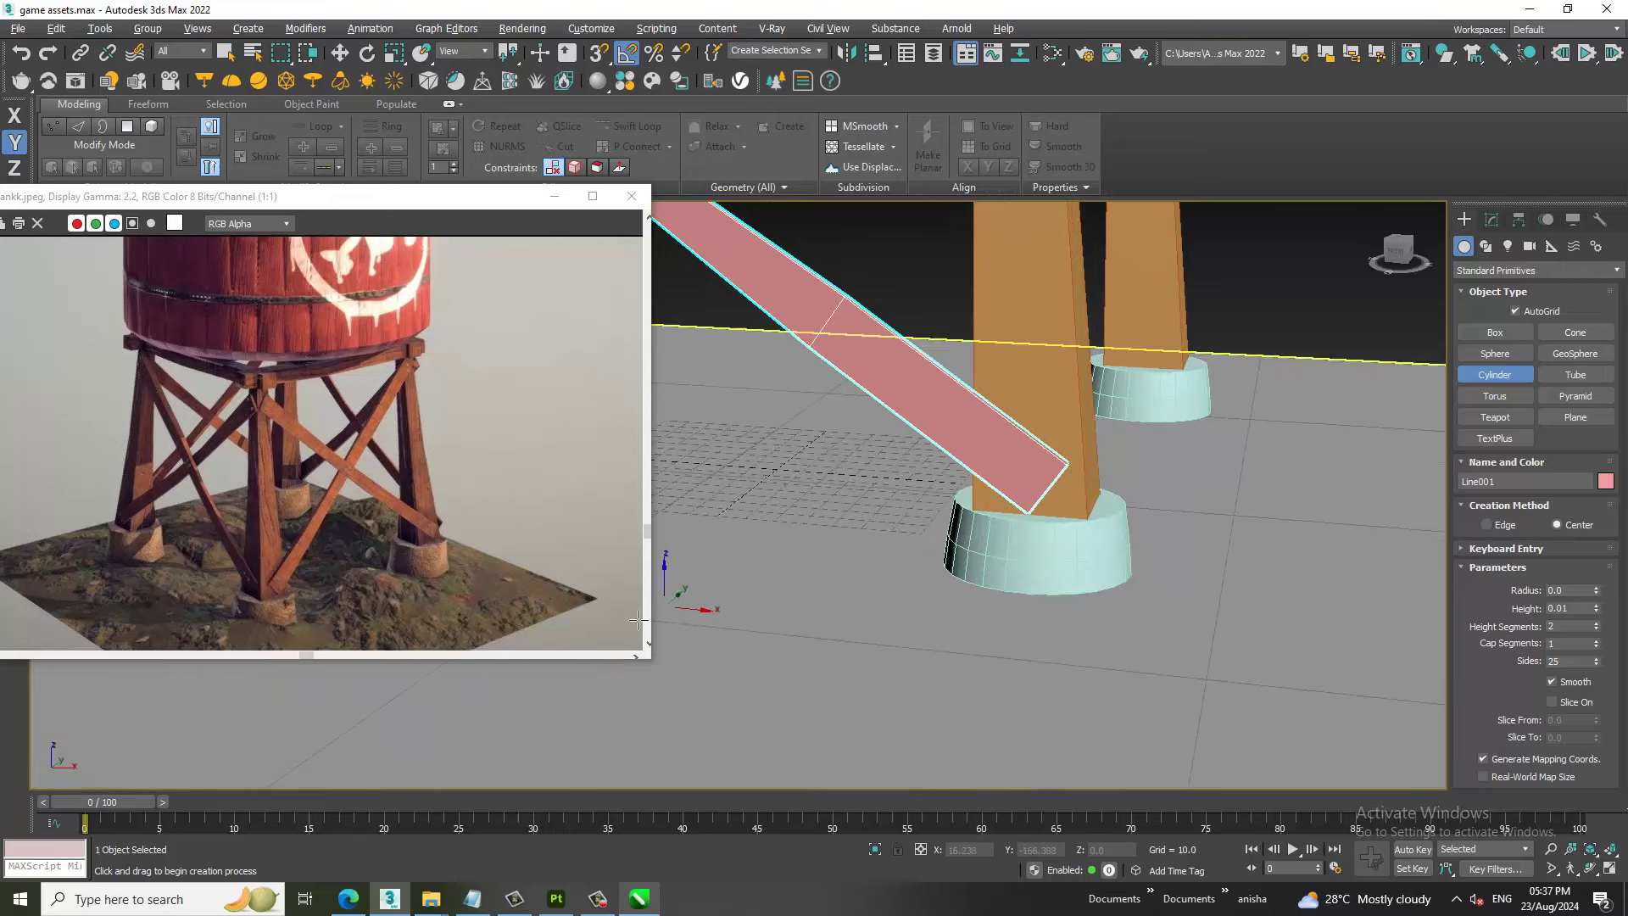
{"action": "scroll", "coordinate": [226, 600], "scroll_direction": "up", "scroll_amount": 1}
{"action": "scroll", "coordinate": [924, 501], "scroll_direction": "up", "scroll_amount": 1}
{"action": "scroll", "coordinate": [923, 501], "scroll_direction": "up", "scroll_amount": 2}
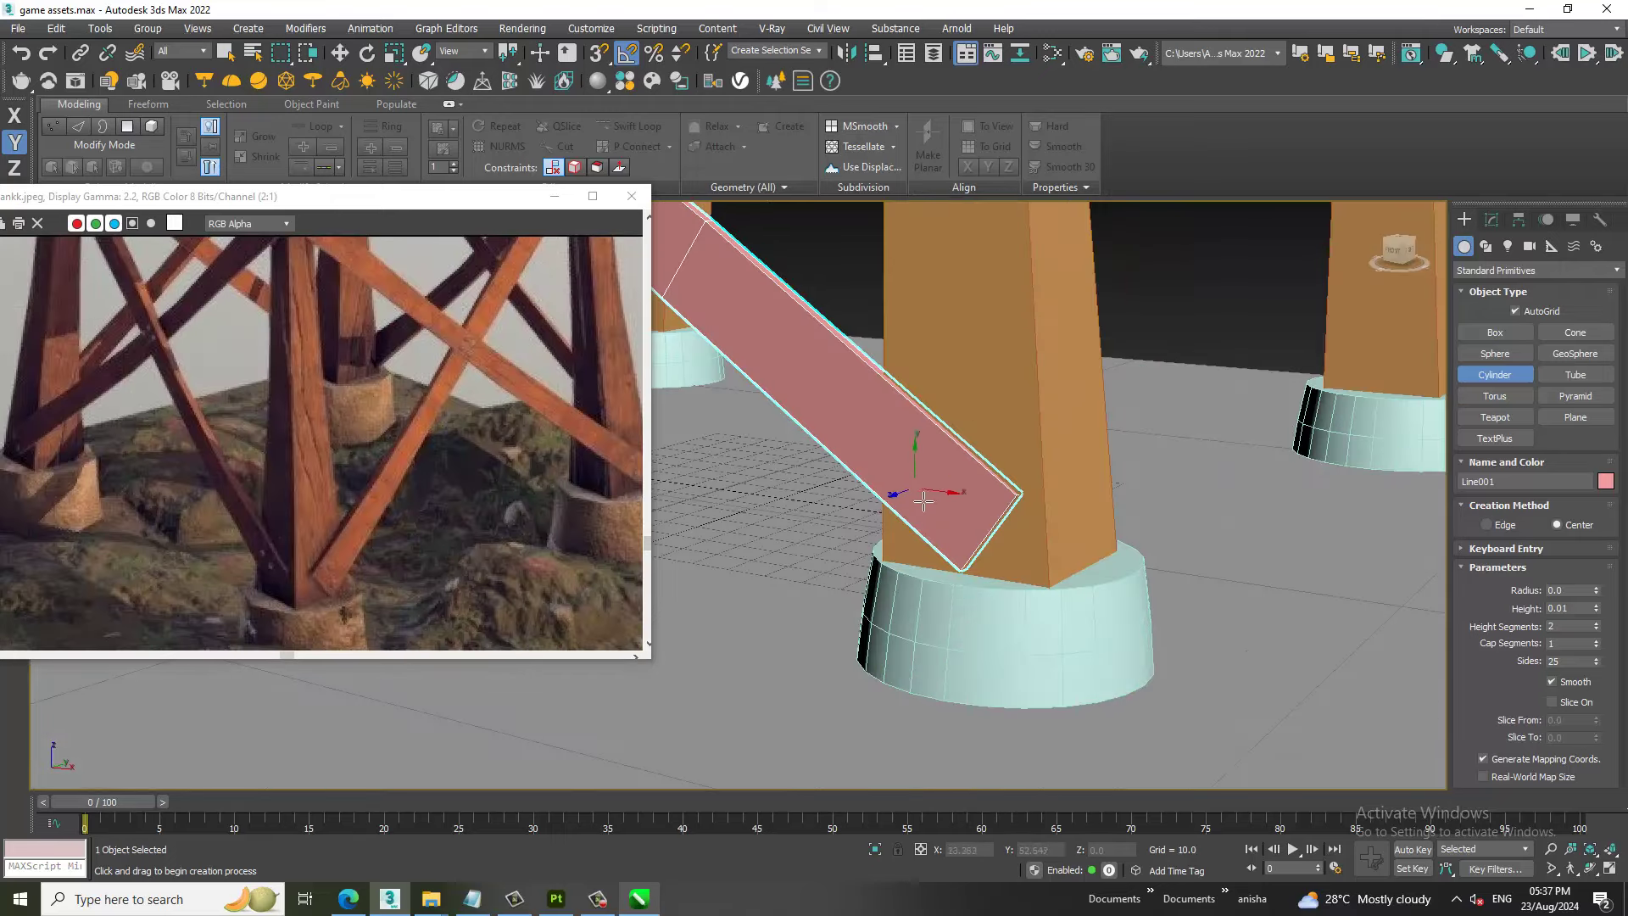
{"action": "left_click_drag", "start_coordinate": [920, 480], "coordinate": [943, 501]}
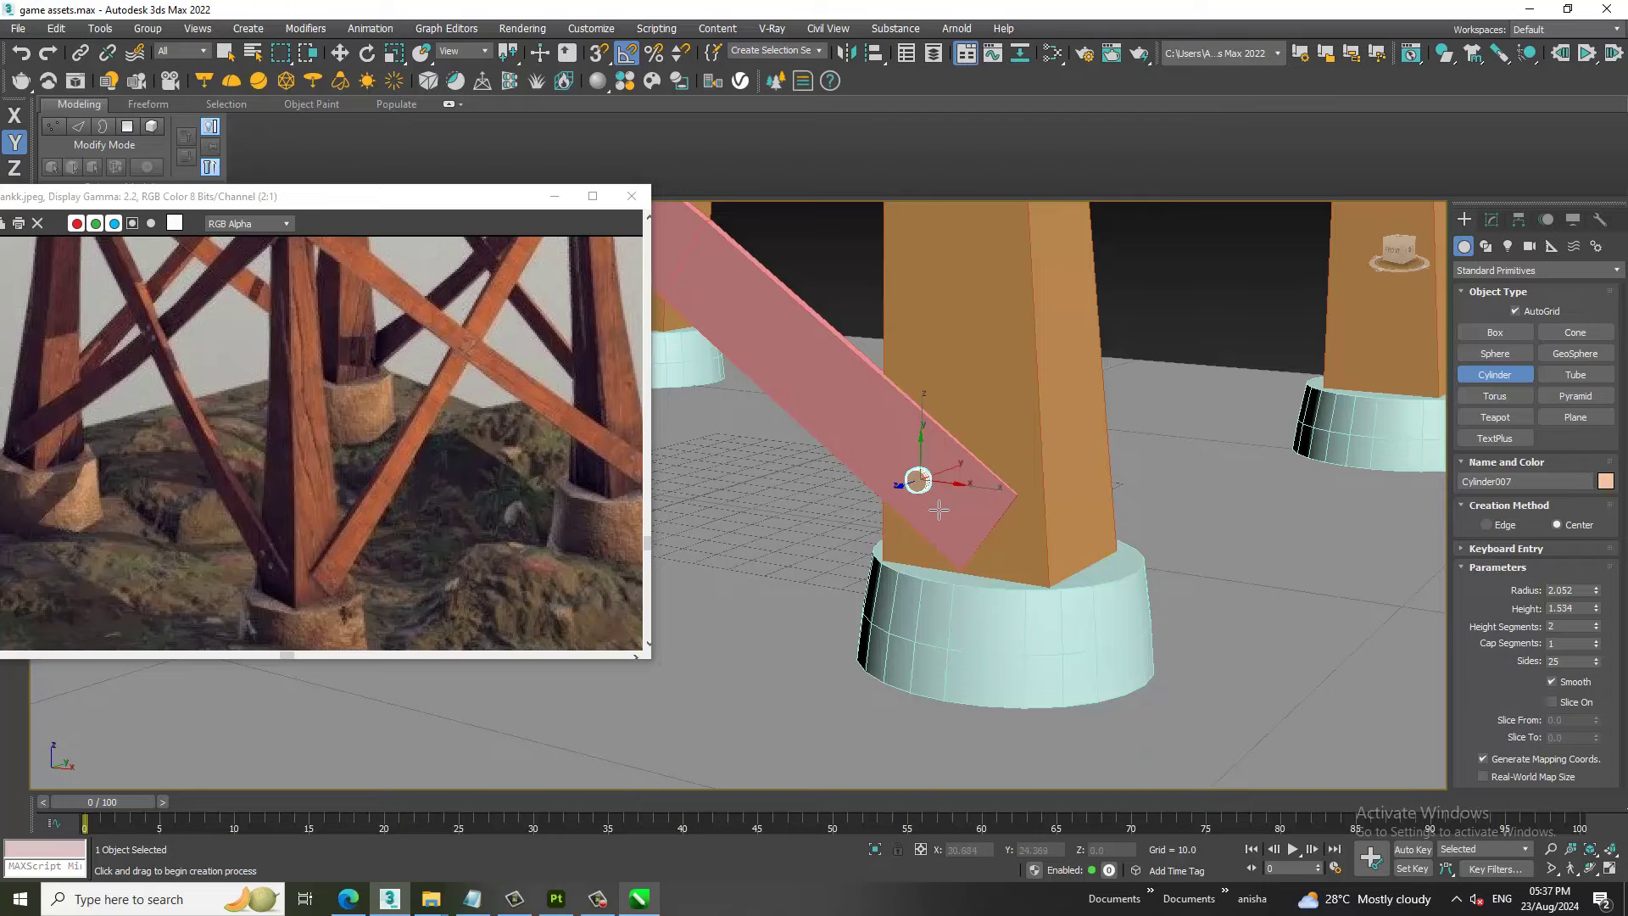
Give Cylinder007 8 sides and a height of 4.54.
{"action": "key", "text": "w"}
{"action": "scroll", "coordinate": [938, 510], "scroll_direction": "up", "scroll_amount": 2}
{"action": "scroll", "coordinate": [939, 510], "scroll_direction": "up", "scroll_amount": 3}
{"action": "scroll", "coordinate": [975, 475], "scroll_direction": "up", "scroll_amount": 2}
{"action": "scroll", "coordinate": [1100, 410], "scroll_direction": "up", "scroll_amount": 2}
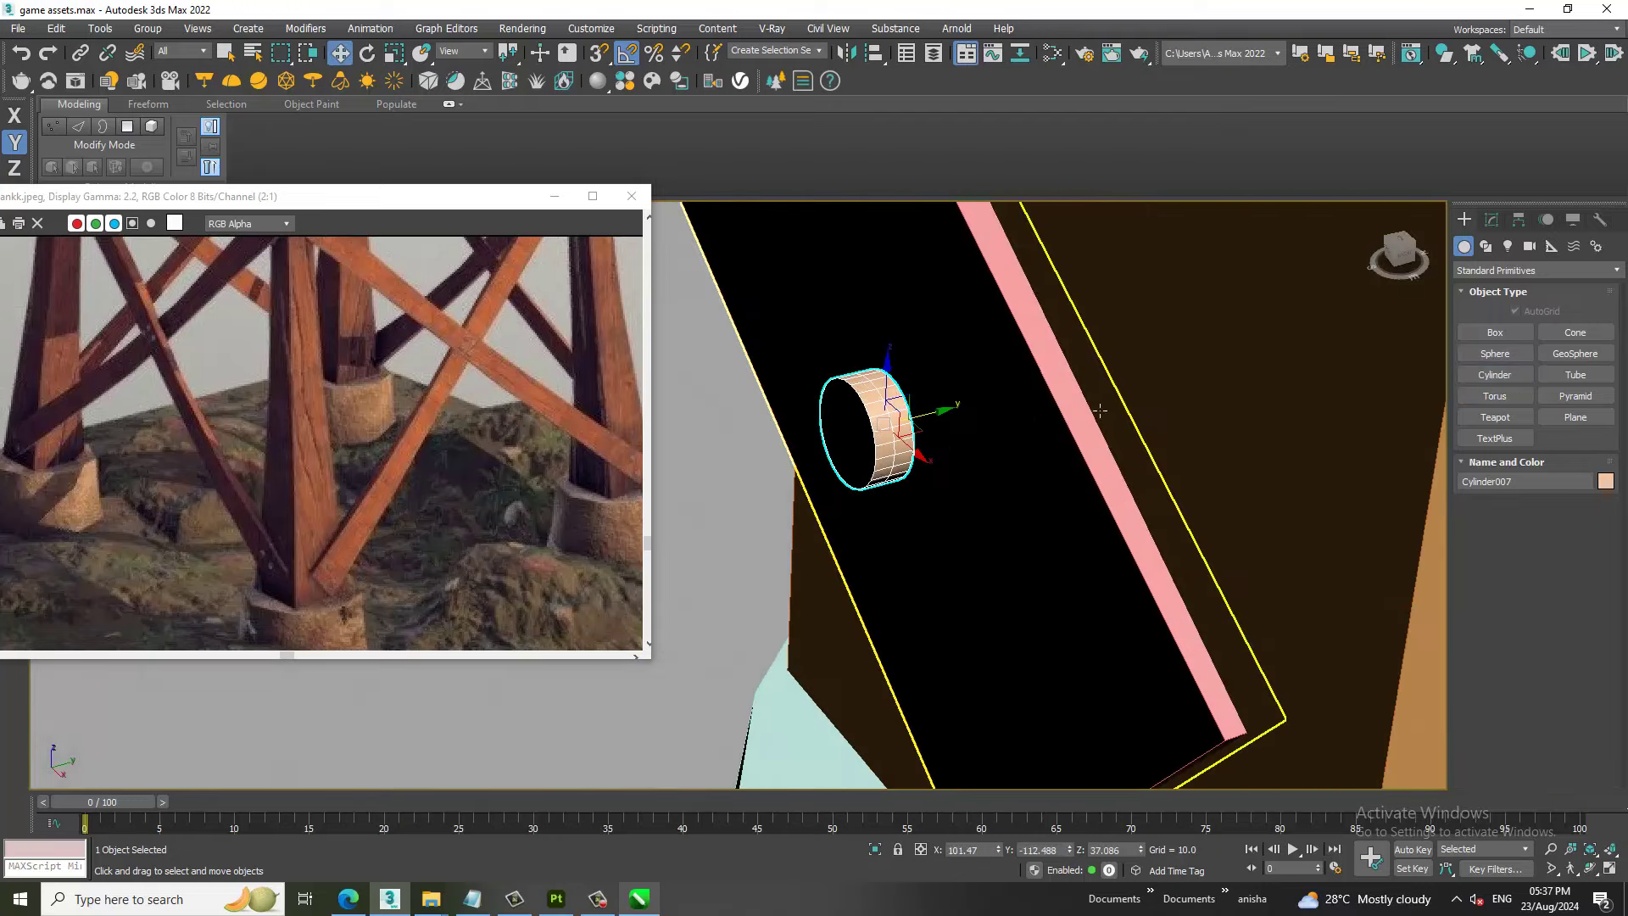
{"action": "left_click", "coordinate": [1491, 220]}
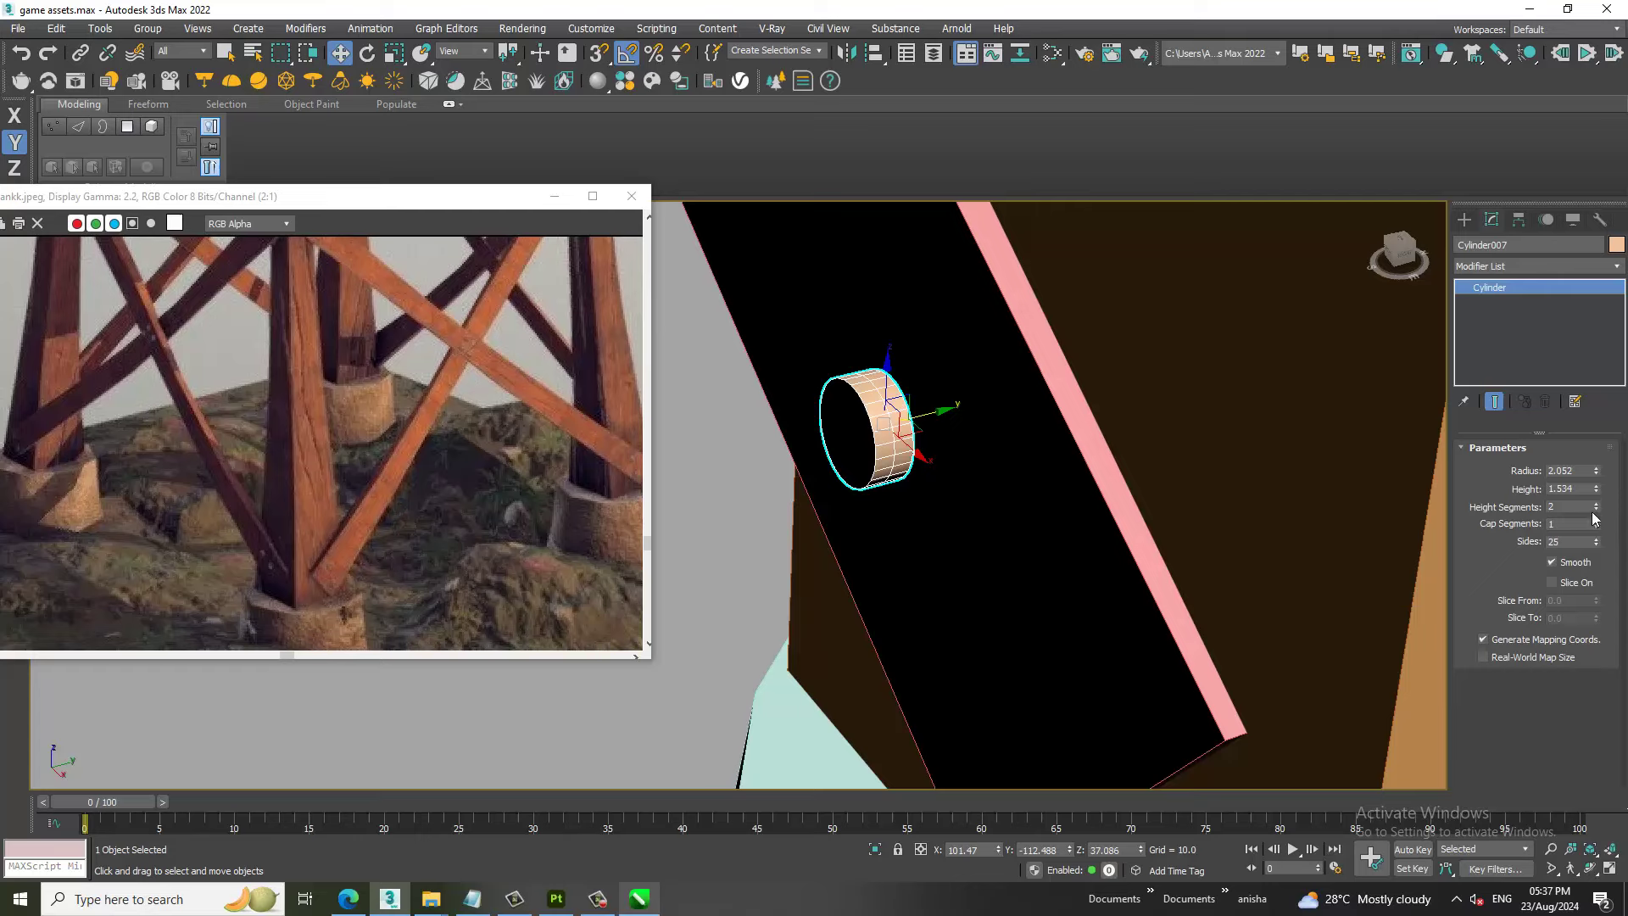
{"action": "left_click_drag", "start_coordinate": [1602, 562], "coordinate": [1606, 561]}
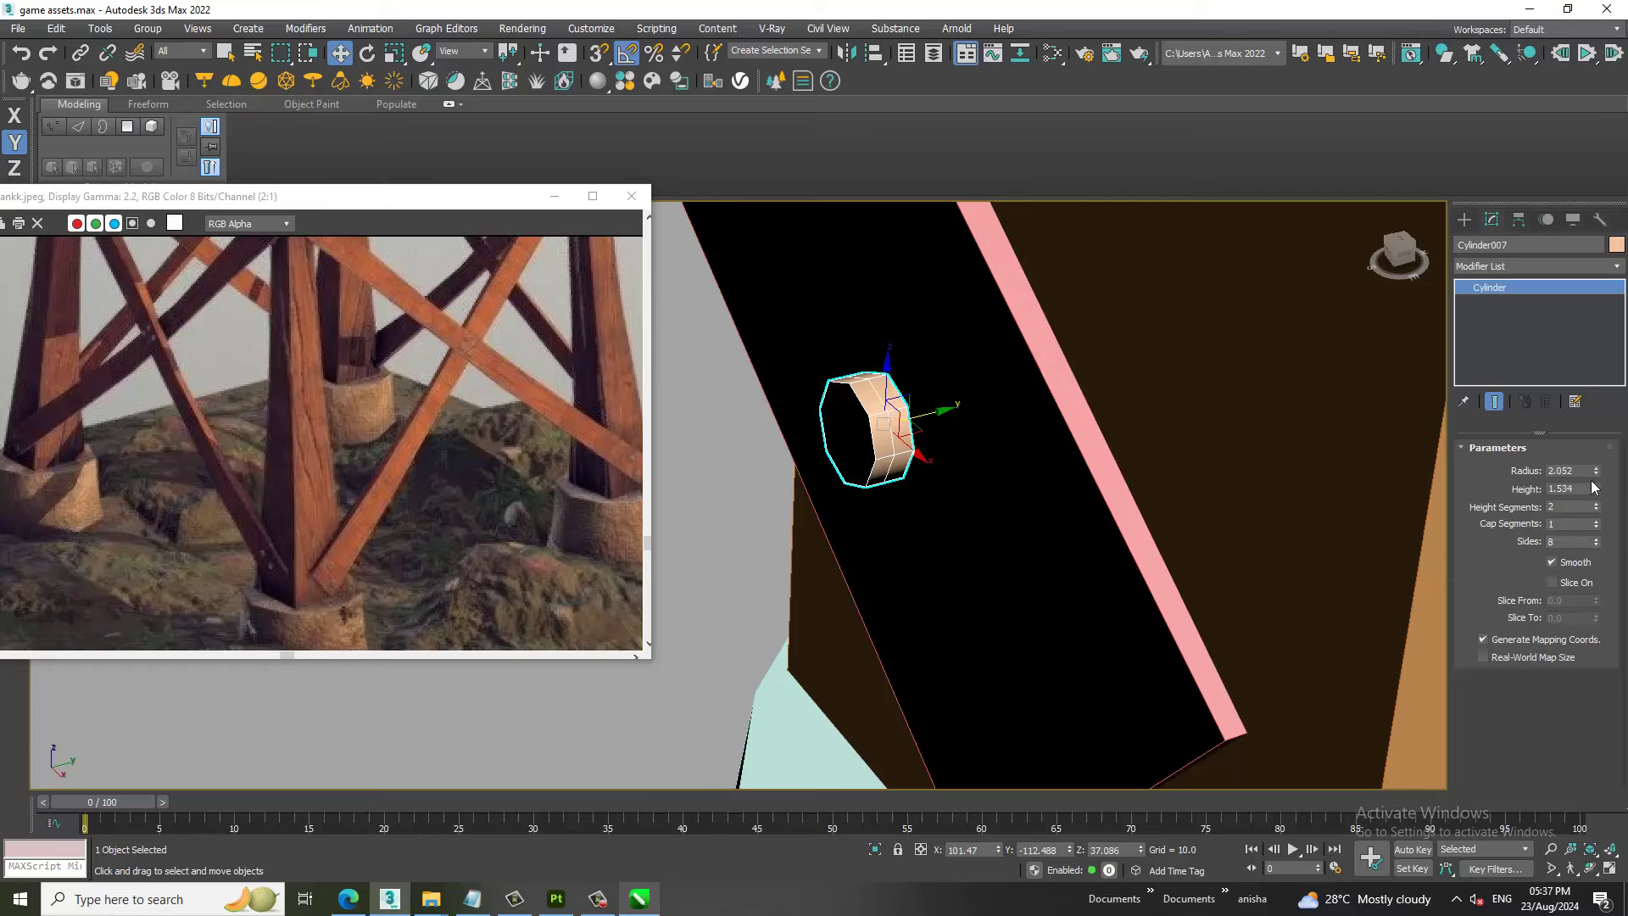
{"action": "left_click_drag", "start_coordinate": [1600, 477], "coordinate": [1599, 458]}
{"action": "mouse_move", "coordinate": [943, 418]}
{"action": "left_mouse_down"}
{"action": "mouse_move", "coordinate": [1034, 402]}
{"action": "mouse_move", "coordinate": [958, 416]}
{"action": "left_mouse_up"}
Convert the bolt to Editable Poly and pull its end cap outward.
{"action": "right_click", "coordinate": [963, 423]}
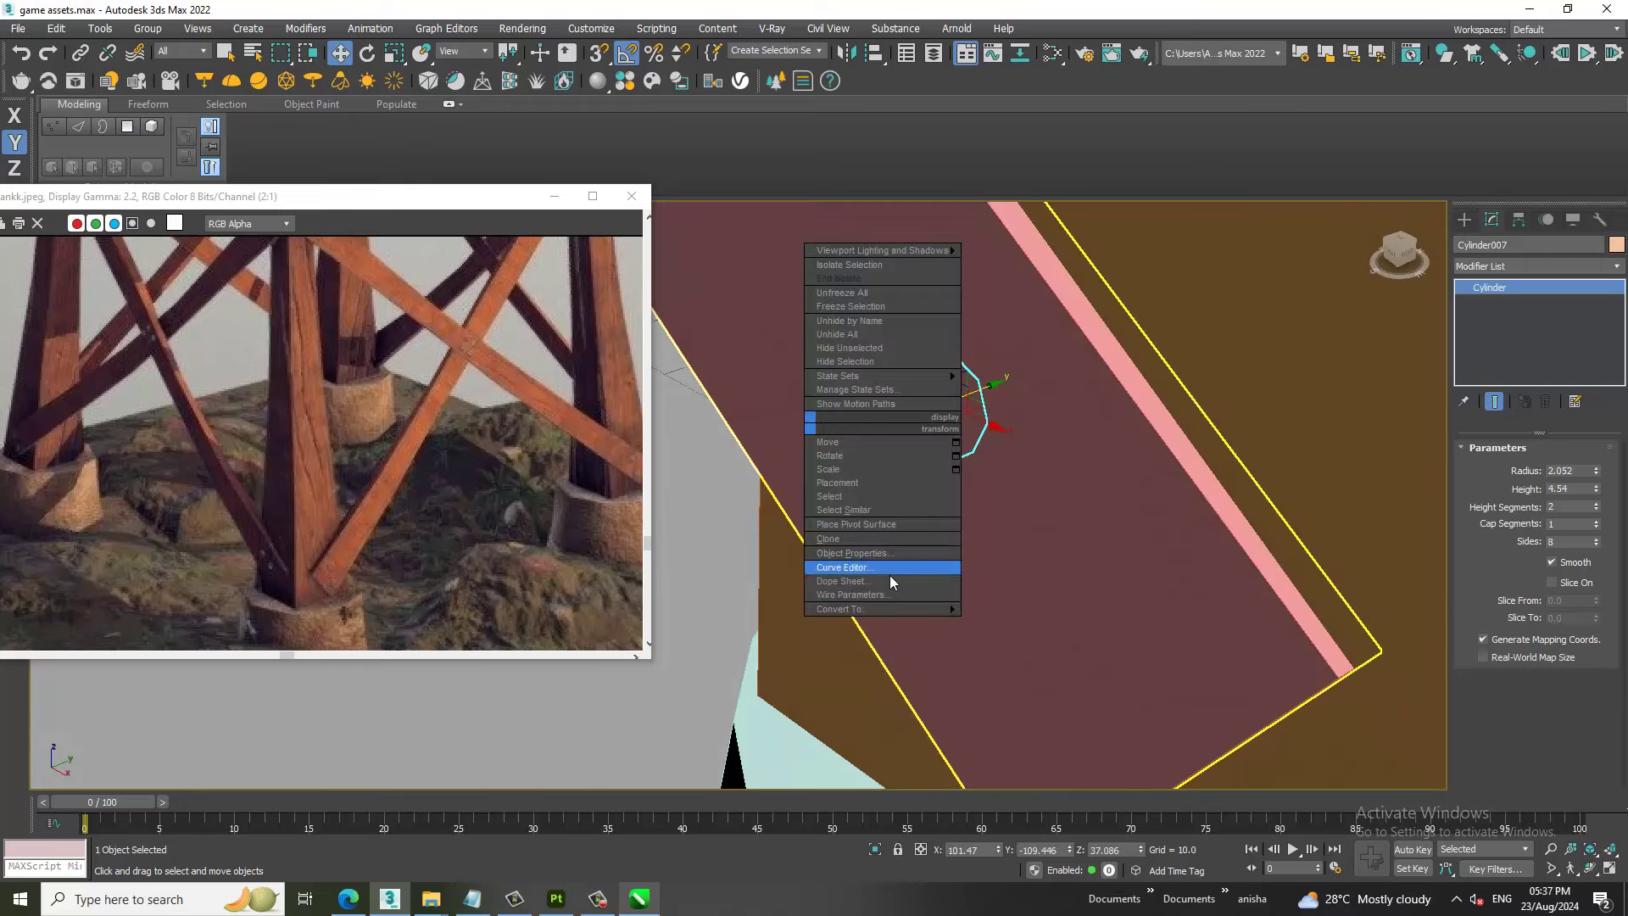
{"action": "key", "text": "Escape"}
{"action": "key", "text": "4"}
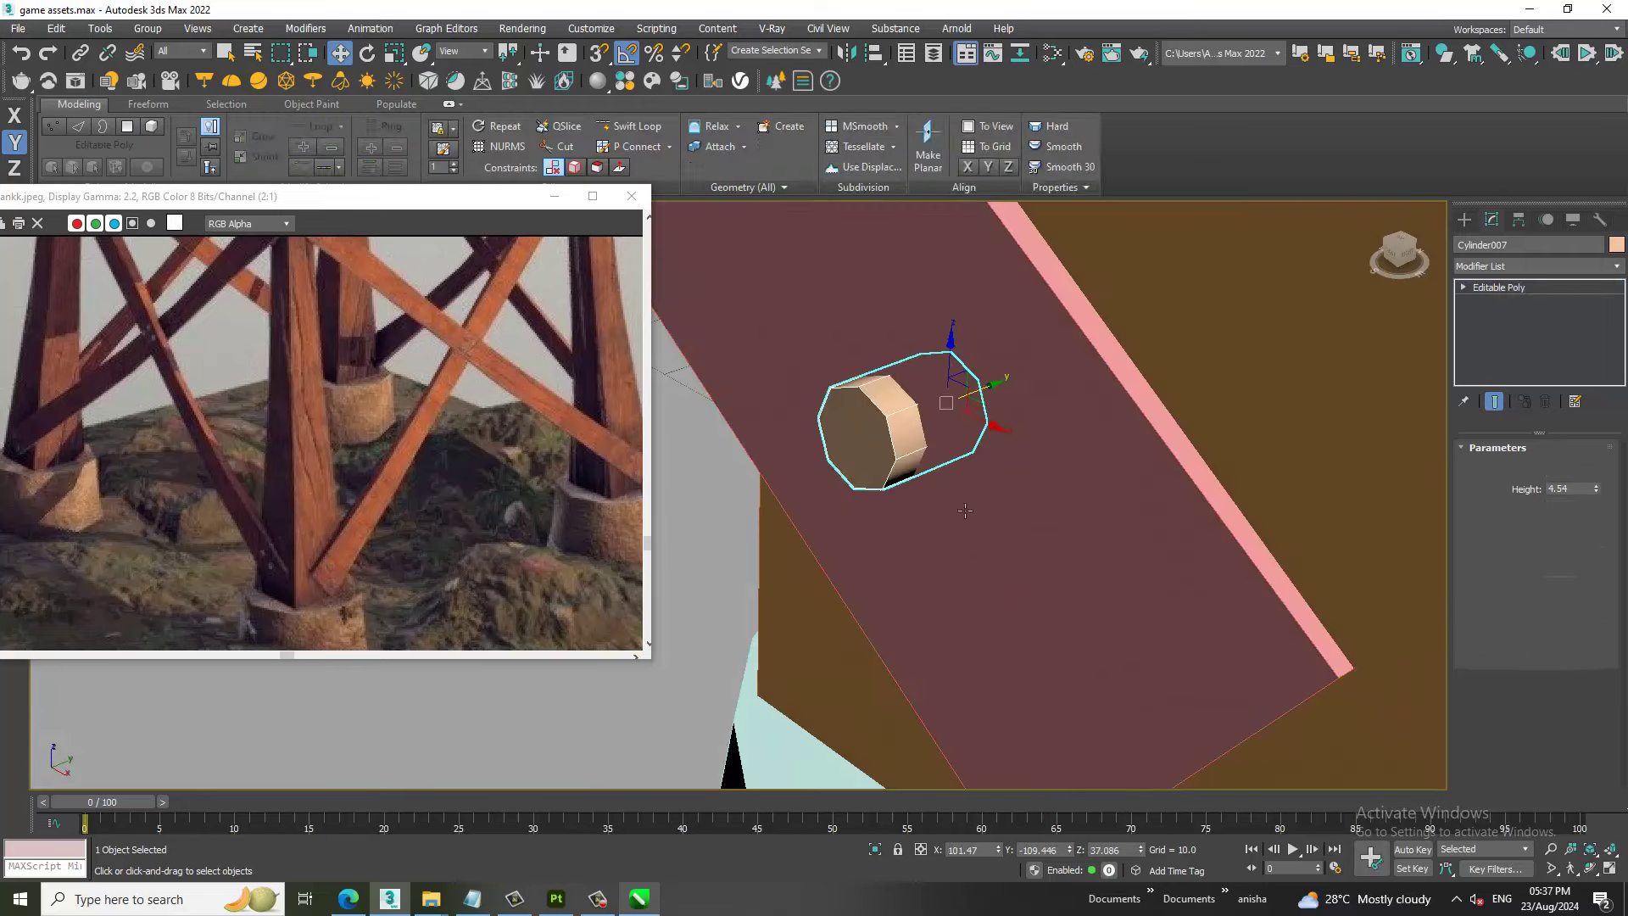
{"action": "left_click", "coordinate": [865, 432]}
{"action": "key", "text": "r"}
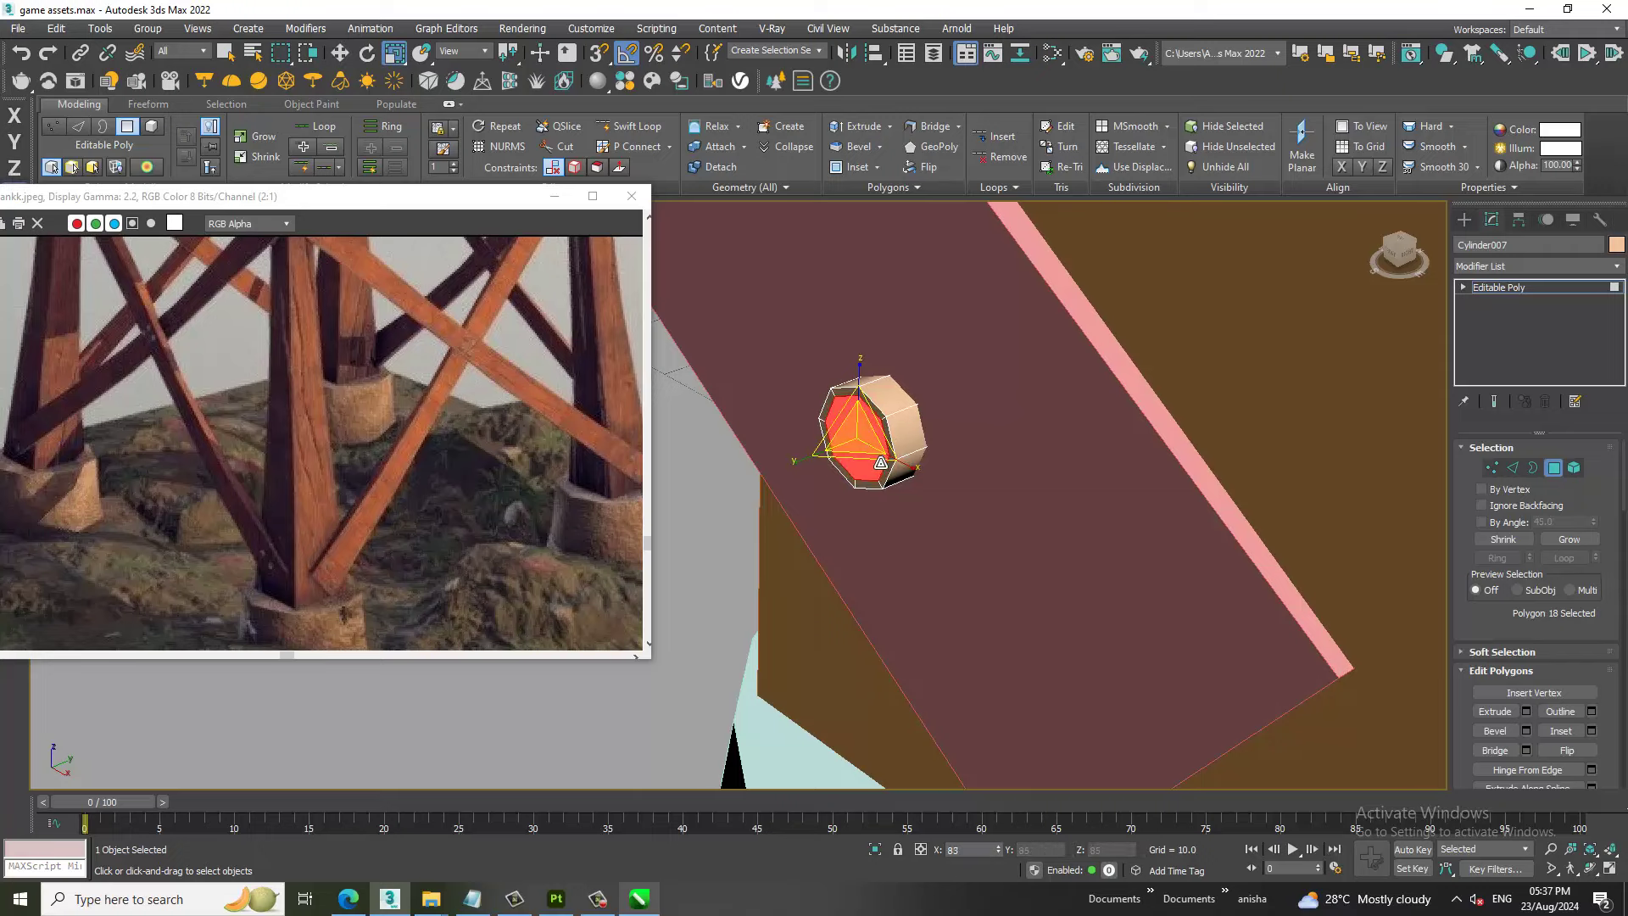
{"action": "key", "text": "w"}
{"action": "middle_click_drag", "start_coordinate": [882, 441], "coordinate": [909, 432], "text": "alt"}
{"action": "left_click_drag", "start_coordinate": [909, 432], "coordinate": [1158, 390]}
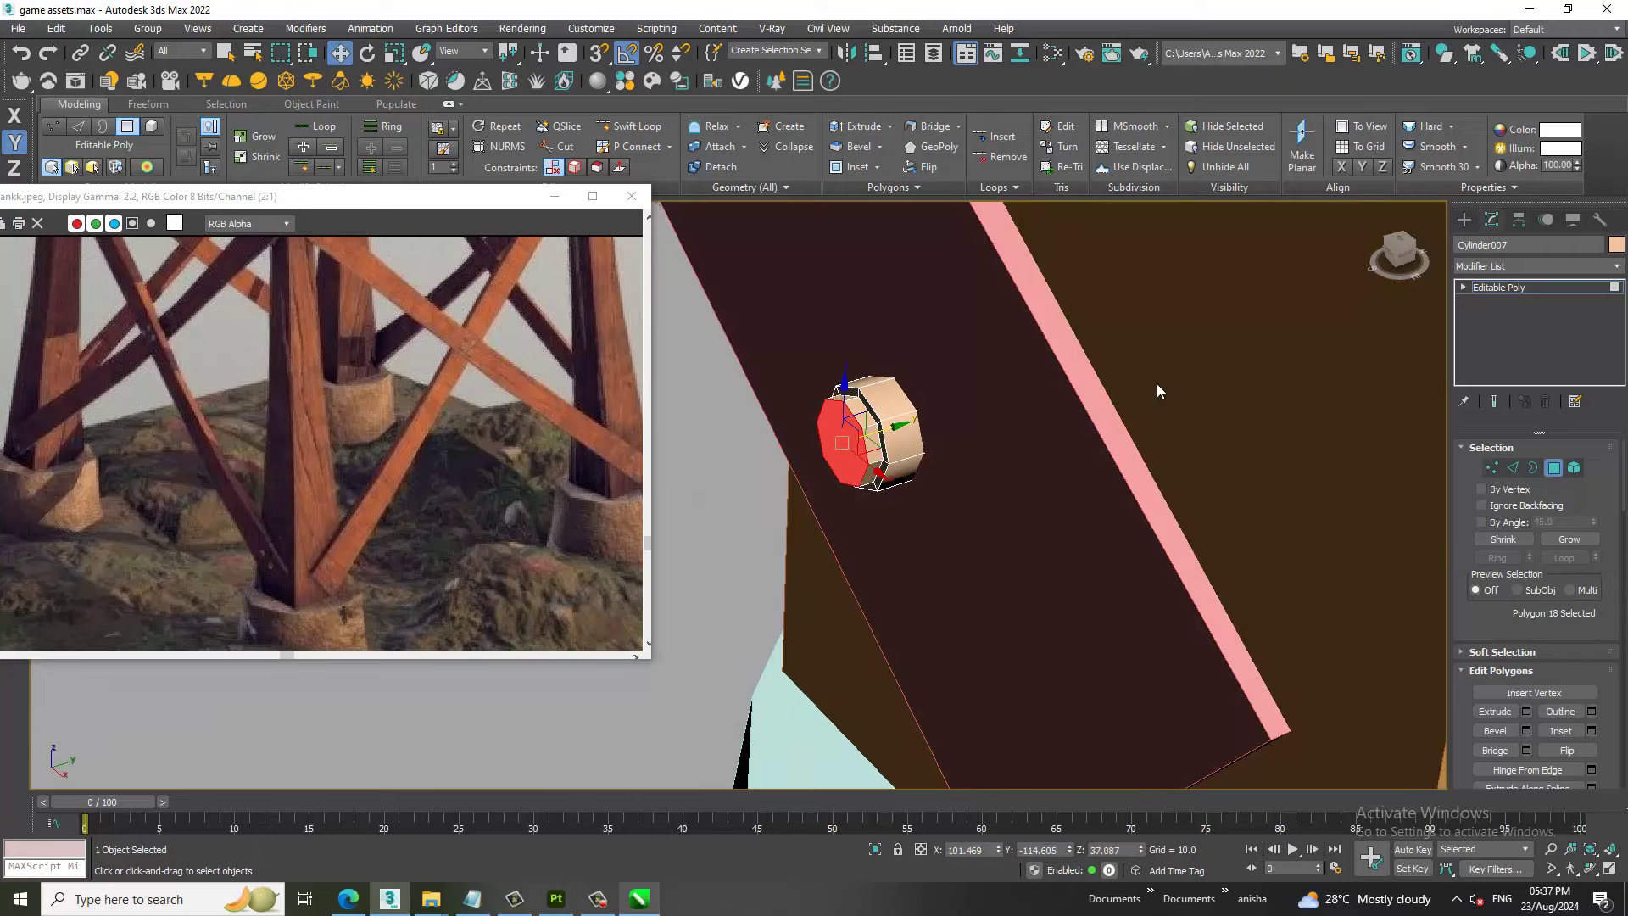
{"action": "left_click", "coordinate": [1542, 286]}
{"action": "scroll", "coordinate": [975, 475], "scroll_direction": "down", "scroll_amount": 5}
{"action": "middle_click_drag", "start_coordinate": [975, 475], "coordinate": [1026, 497], "text": "alt"}
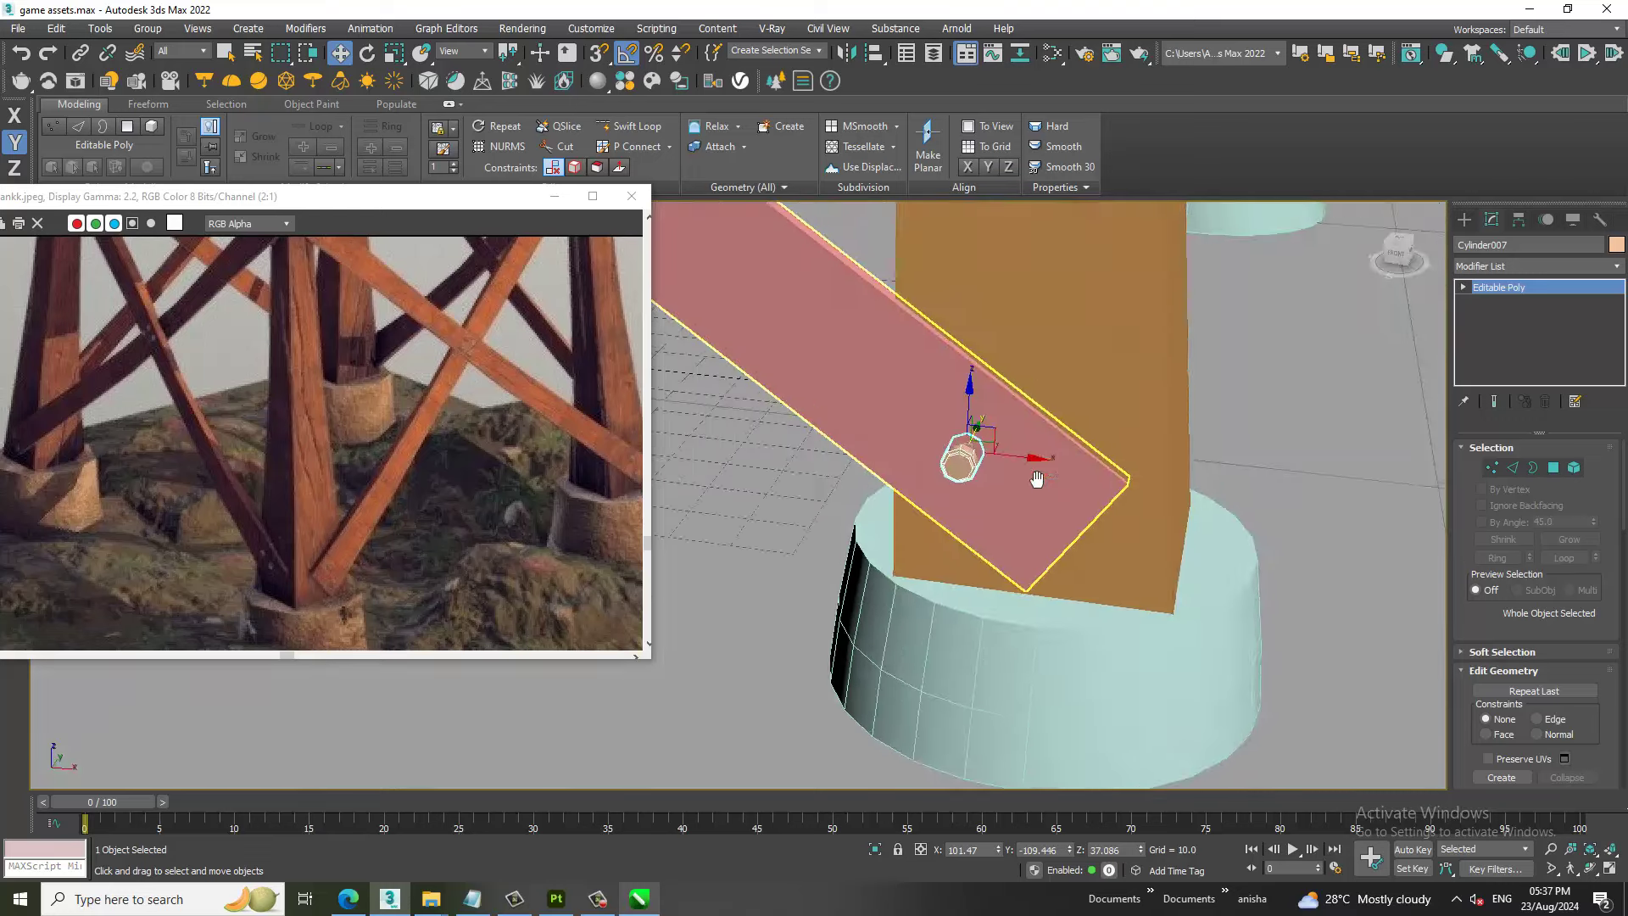
Clone the bolt as Cylinder008 beside it and select both bolts.
{"action": "left_click_drag", "start_coordinate": [982, 468], "coordinate": [1060, 530], "text": "shift"}
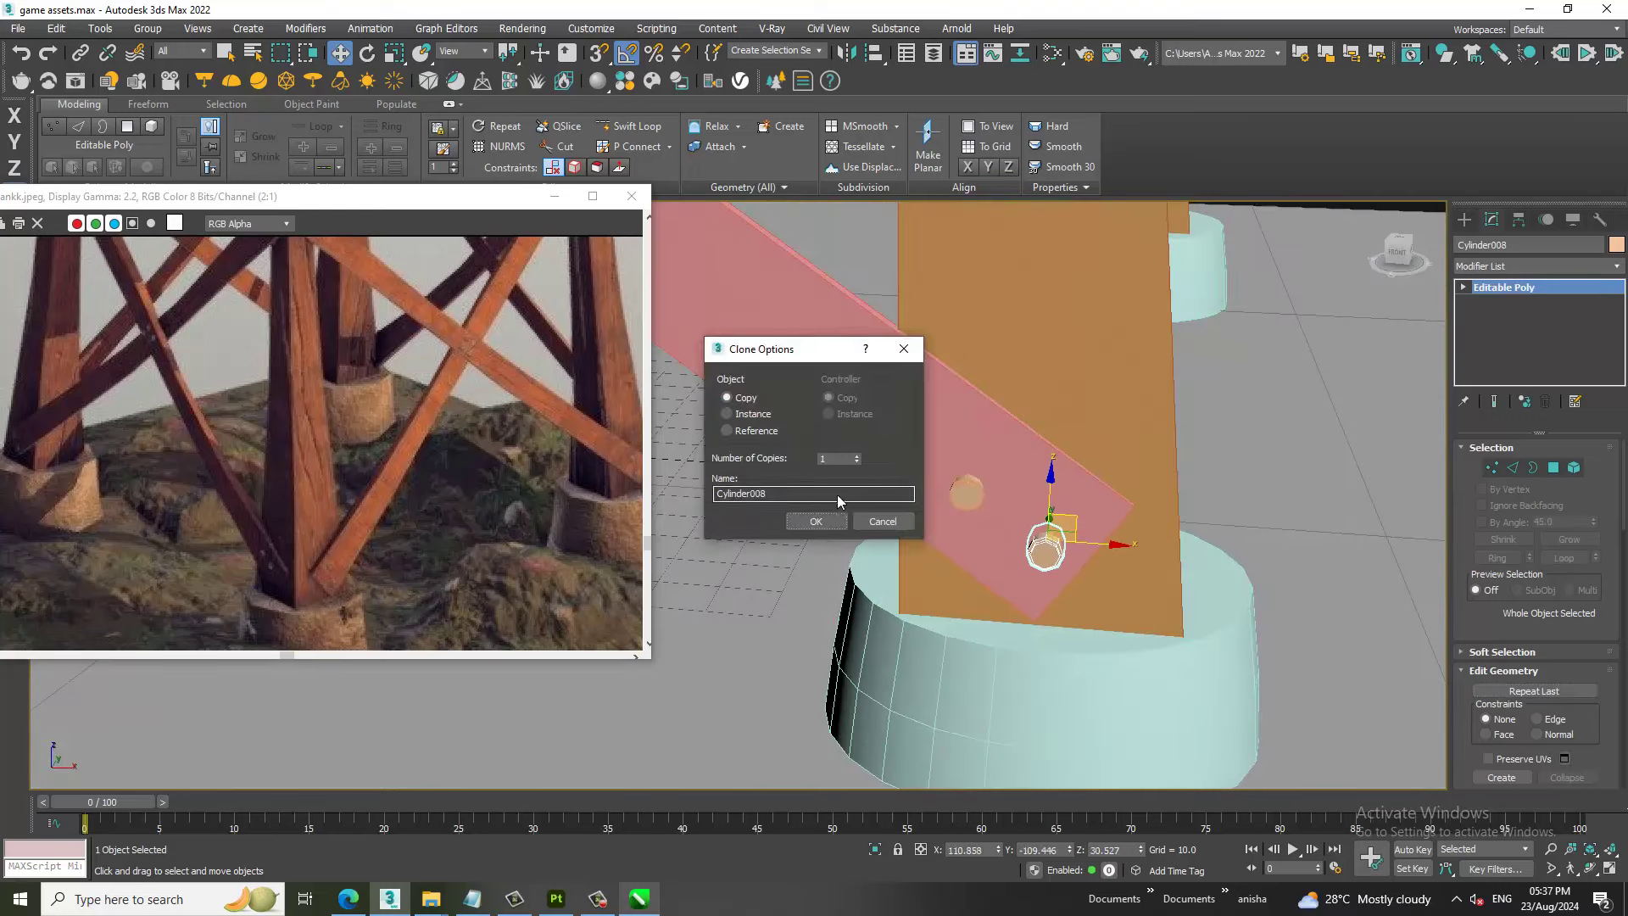
{"action": "left_click", "coordinate": [903, 519]}
{"action": "scroll", "coordinate": [917, 543], "scroll_direction": "up", "scroll_amount": 5}
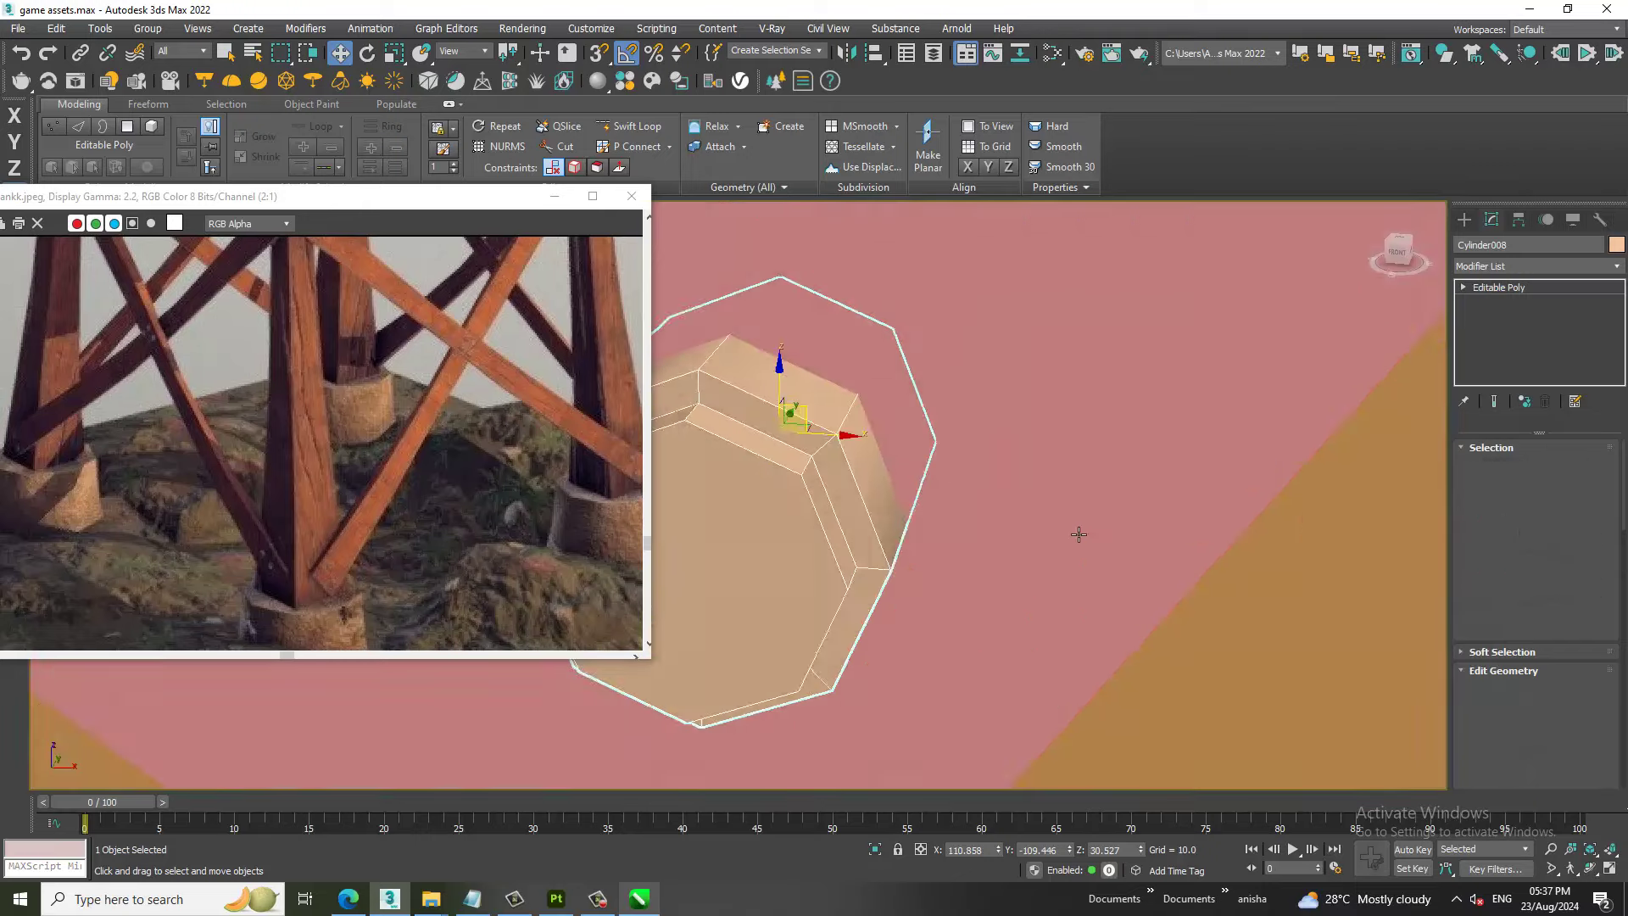
{"action": "mouse_move", "coordinate": [917, 543]}
{"action": "middle_mouse_down", "text": "alt"}
{"action": "mouse_move", "coordinate": [989, 547]}
{"action": "mouse_move", "coordinate": [975, 543]}
{"action": "middle_mouse_up", "text": "alt"}
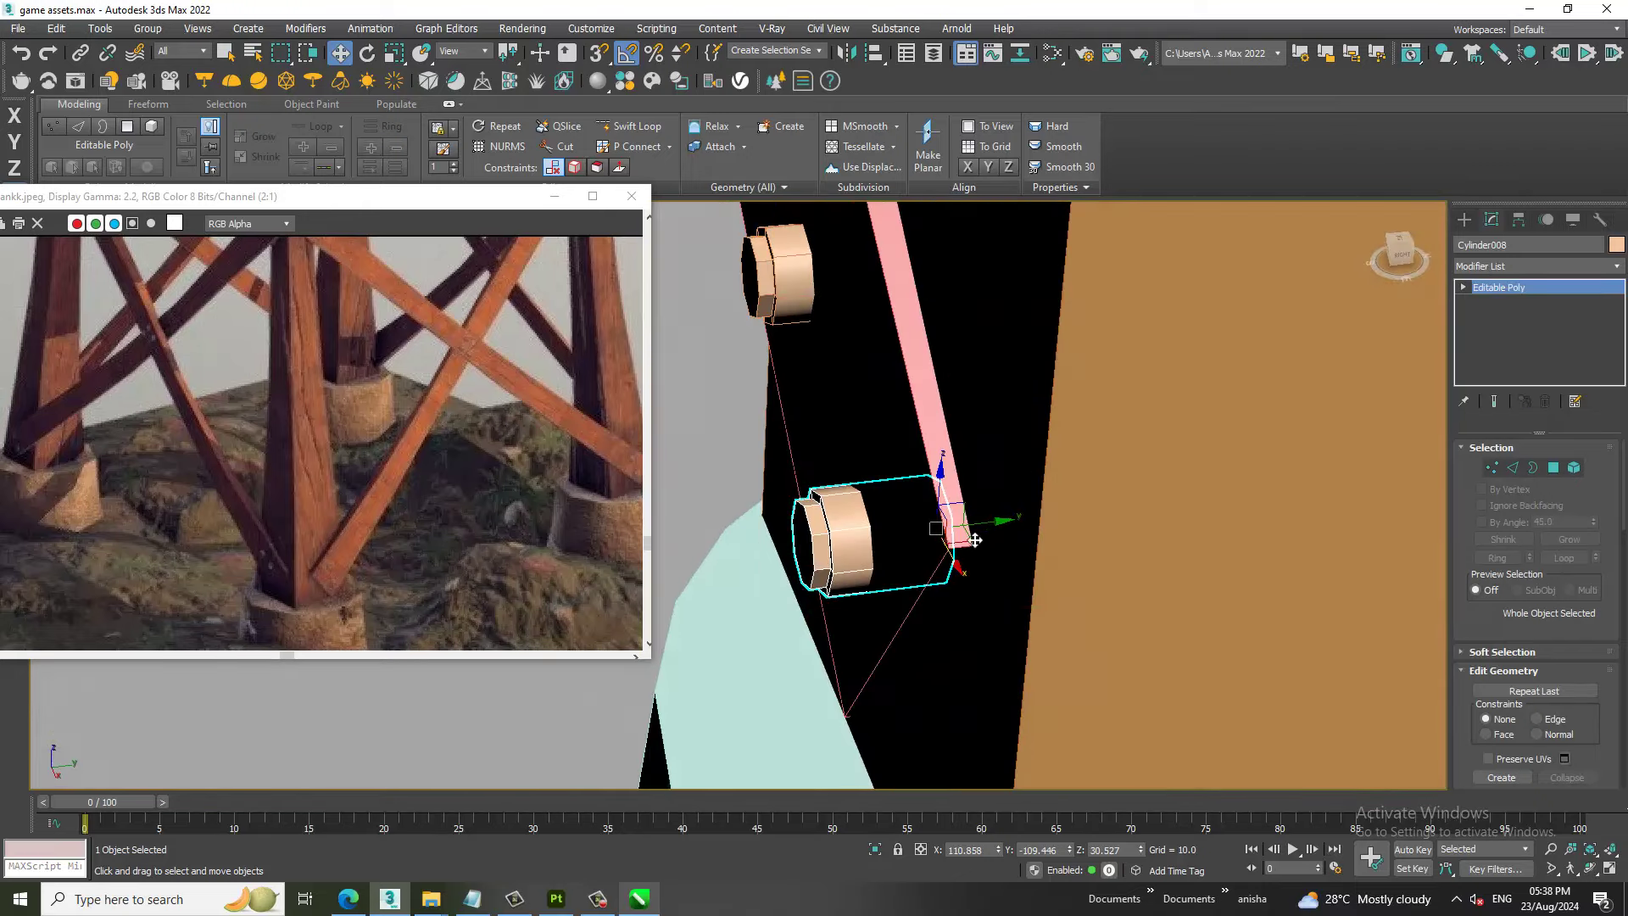
{"action": "left_click_drag", "start_coordinate": [988, 545], "coordinate": [1000, 543]}
{"action": "key", "text": "f"}
{"action": "middle_click_drag", "start_coordinate": [1068, 458], "coordinate": [1029, 504], "text": "alt"}
{"action": "left_click", "coordinate": [1026, 502], "text": "ctrl"}
{"action": "key", "text": "alt+w"}
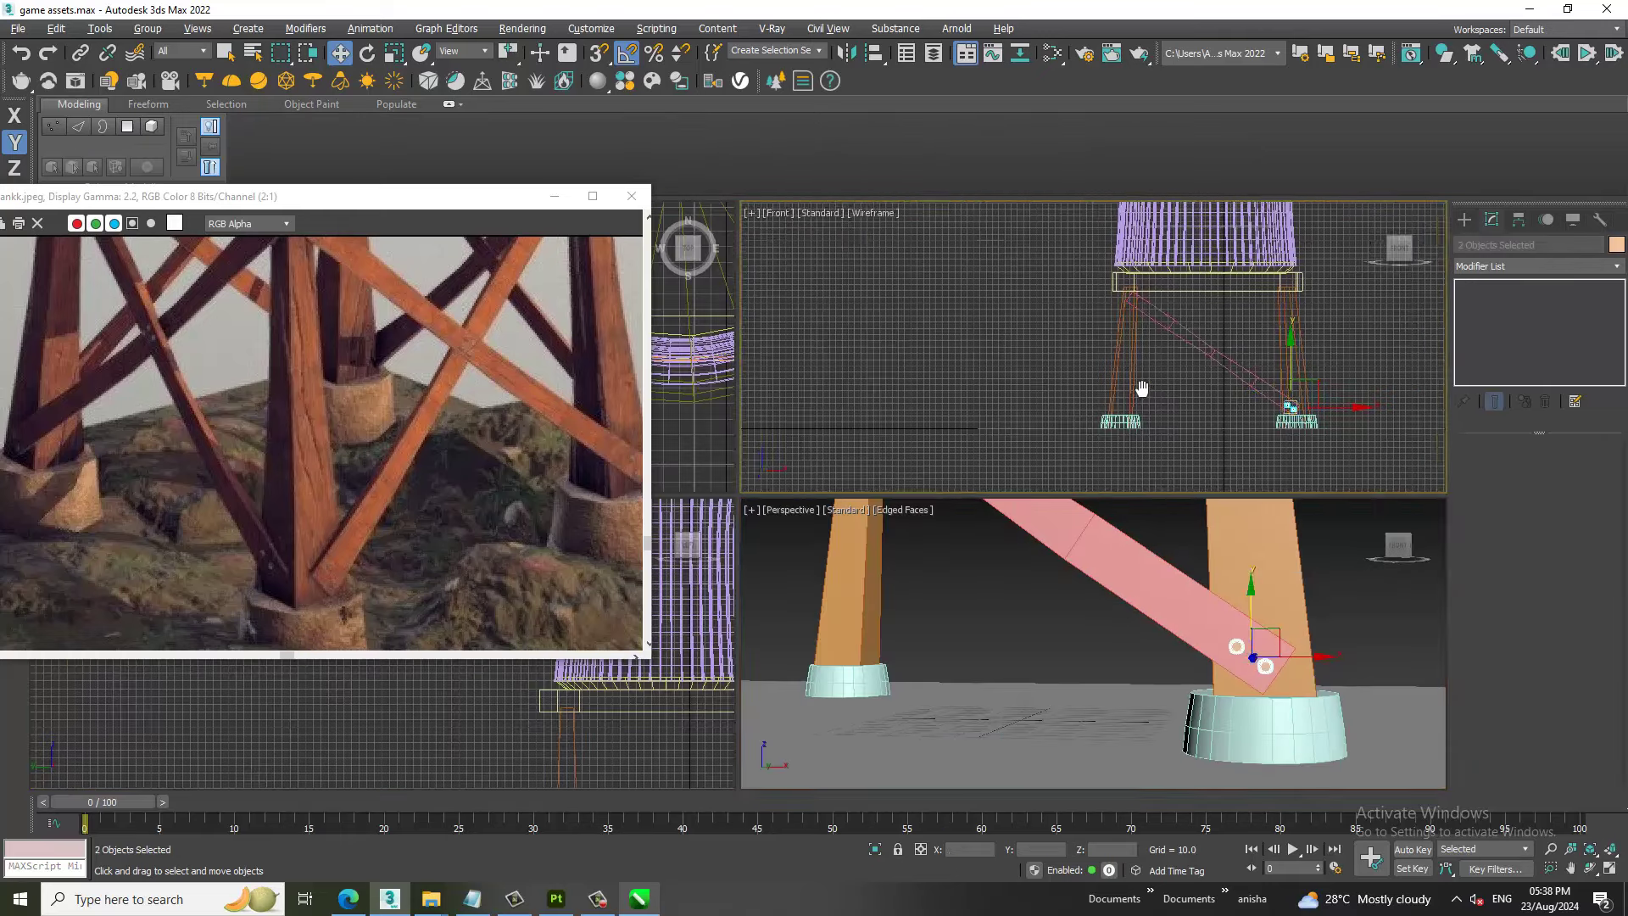
Copy the pair of bolts up toward the brace's upper end.
{"action": "key", "text": "alt+w"}
{"action": "mouse_move", "coordinate": [1176, 596]}
{"action": "left_mouse_down"}
{"action": "mouse_move", "coordinate": [958, 402]}
{"action": "mouse_move", "coordinate": [859, 387]}
{"action": "left_mouse_up"}
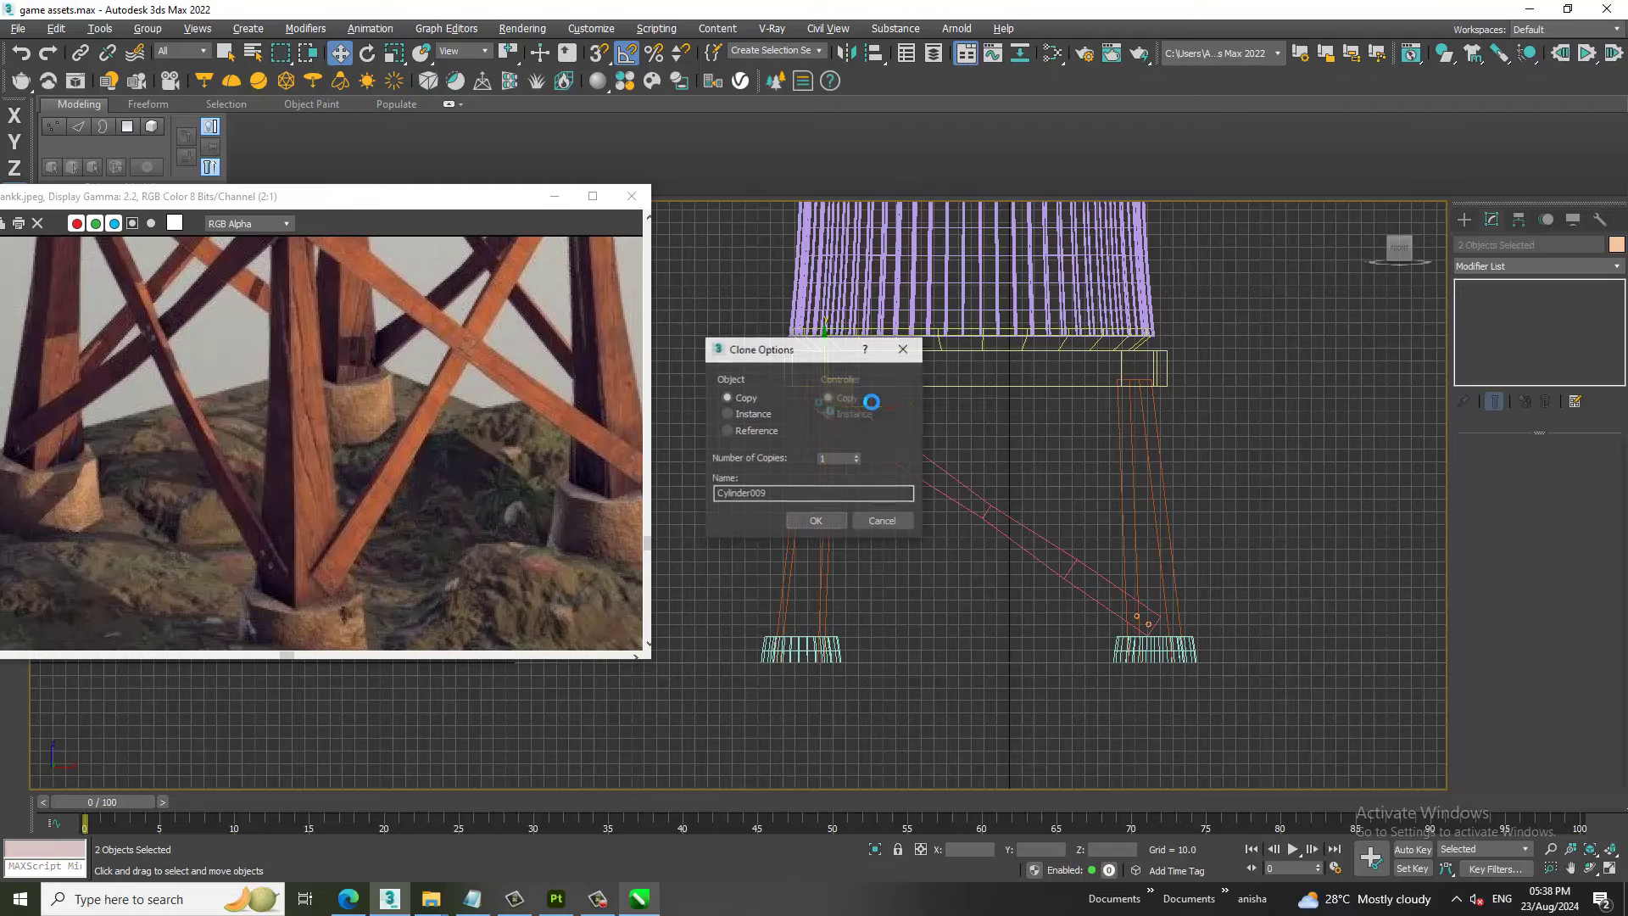
{"action": "left_click", "coordinate": [815, 521]}
{"action": "key", "text": "z"}
{"action": "middle_click_drag", "start_coordinate": [857, 429], "coordinate": [1019, 450]}
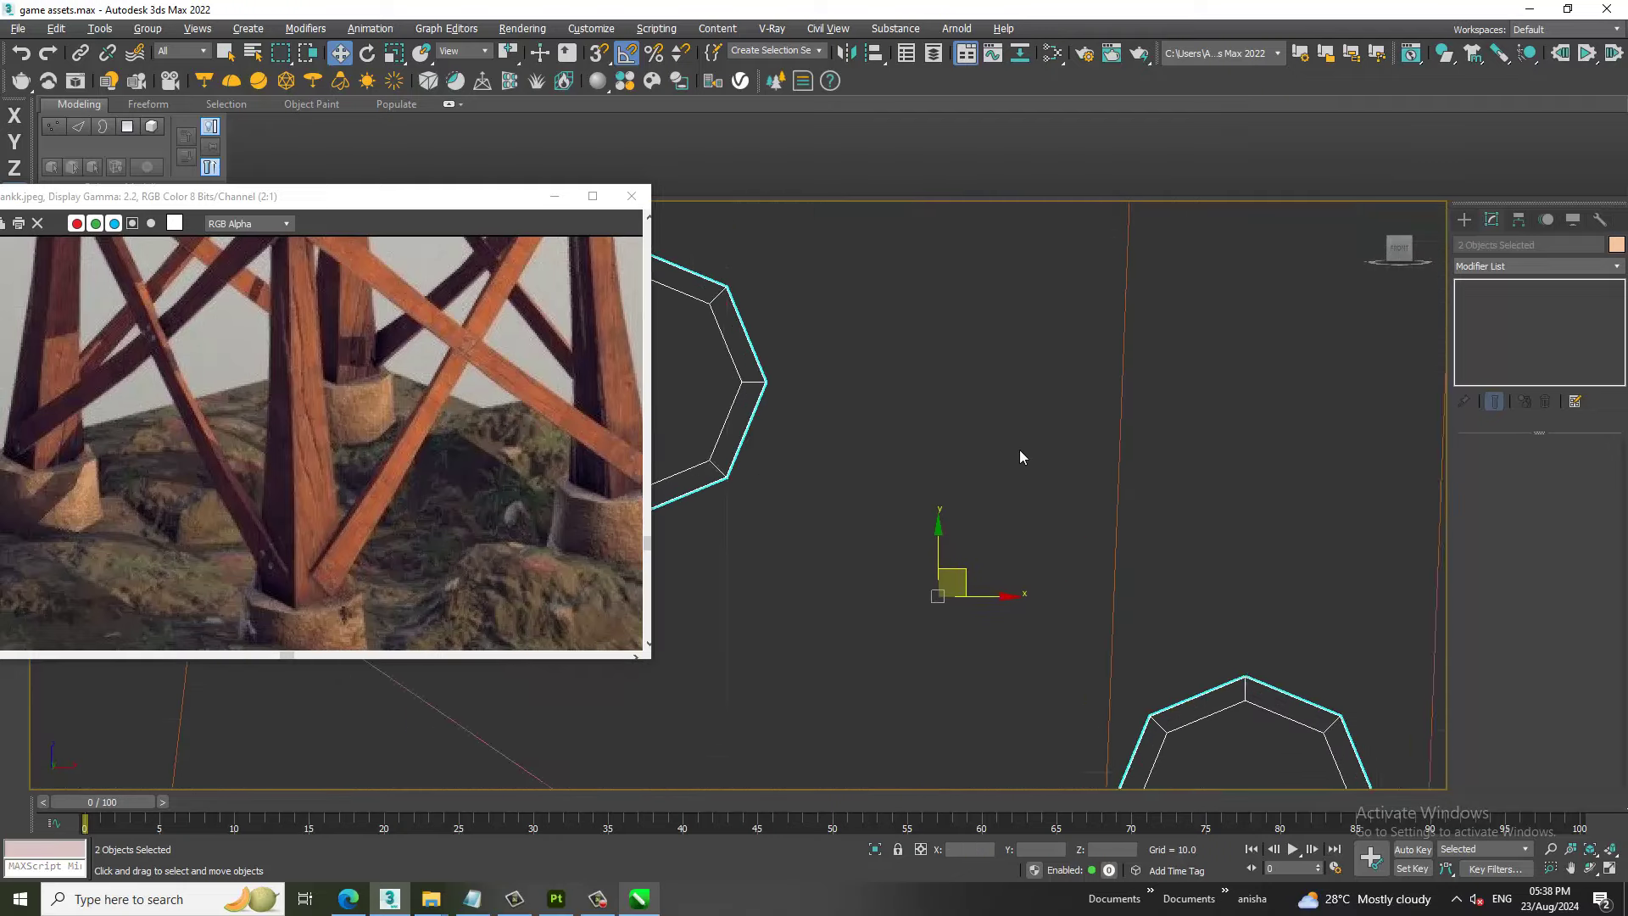
{"action": "scroll", "coordinate": [1019, 450], "scroll_direction": "down", "scroll_amount": 3}
Move Line001's top vertices up to the frame corner.
{"action": "left_click", "coordinate": [939, 406]}
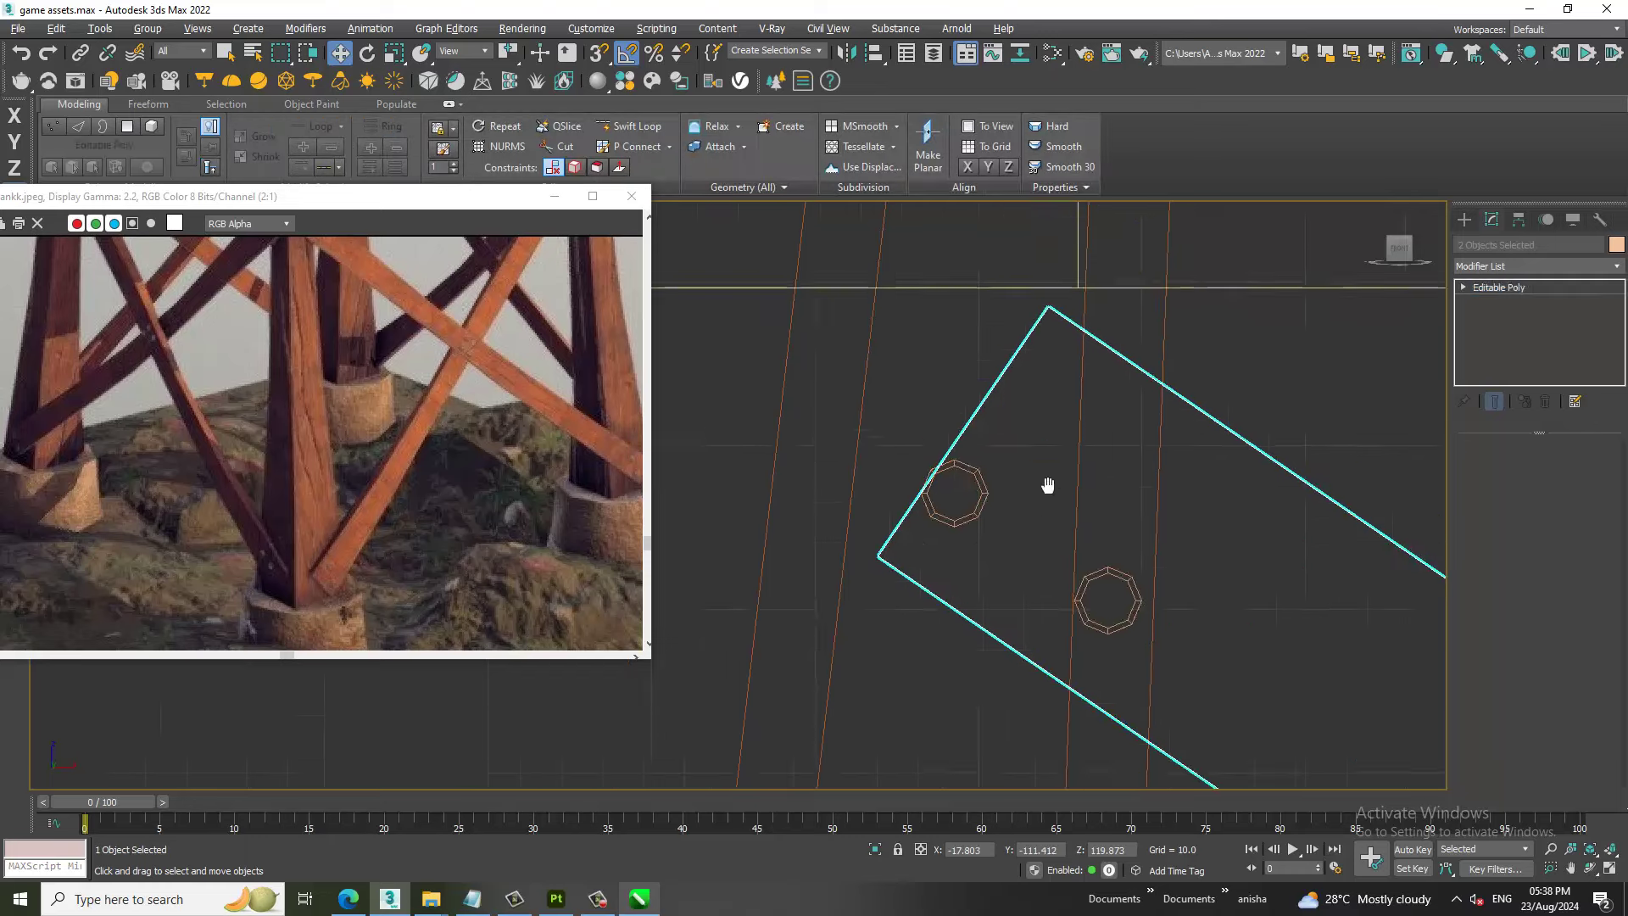
{"action": "key", "text": "1"}
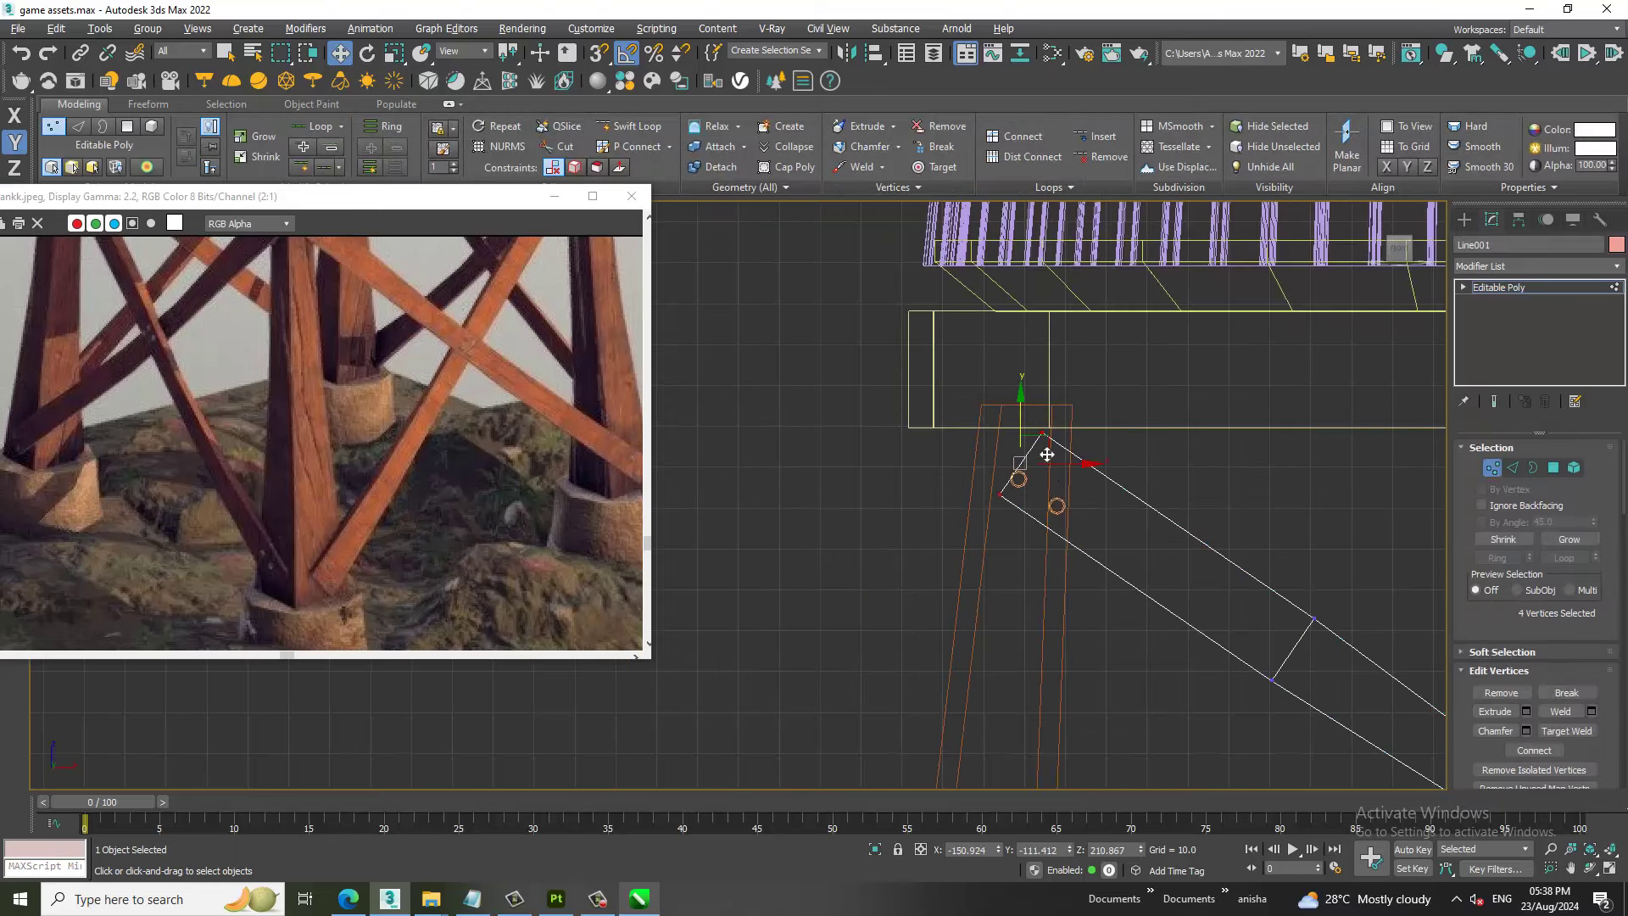
{"action": "left_click_drag", "start_coordinate": [1036, 449], "coordinate": [1013, 434]}
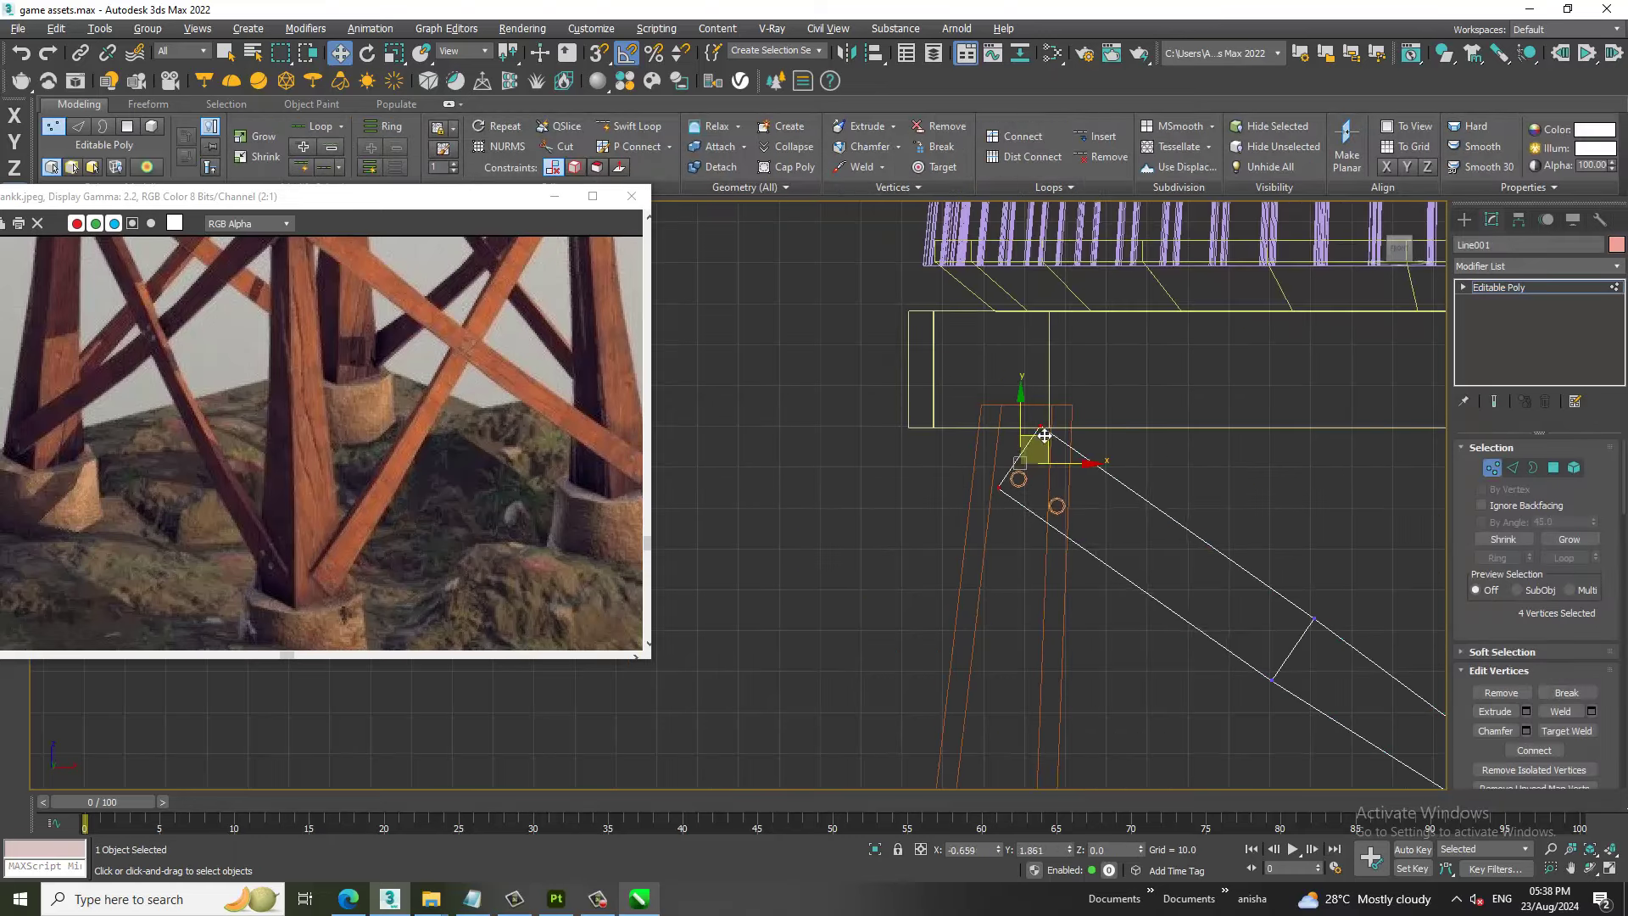
{"action": "left_click", "coordinate": [1555, 293]}
{"action": "scroll", "coordinate": [1011, 448], "scroll_direction": "up", "scroll_amount": 3}
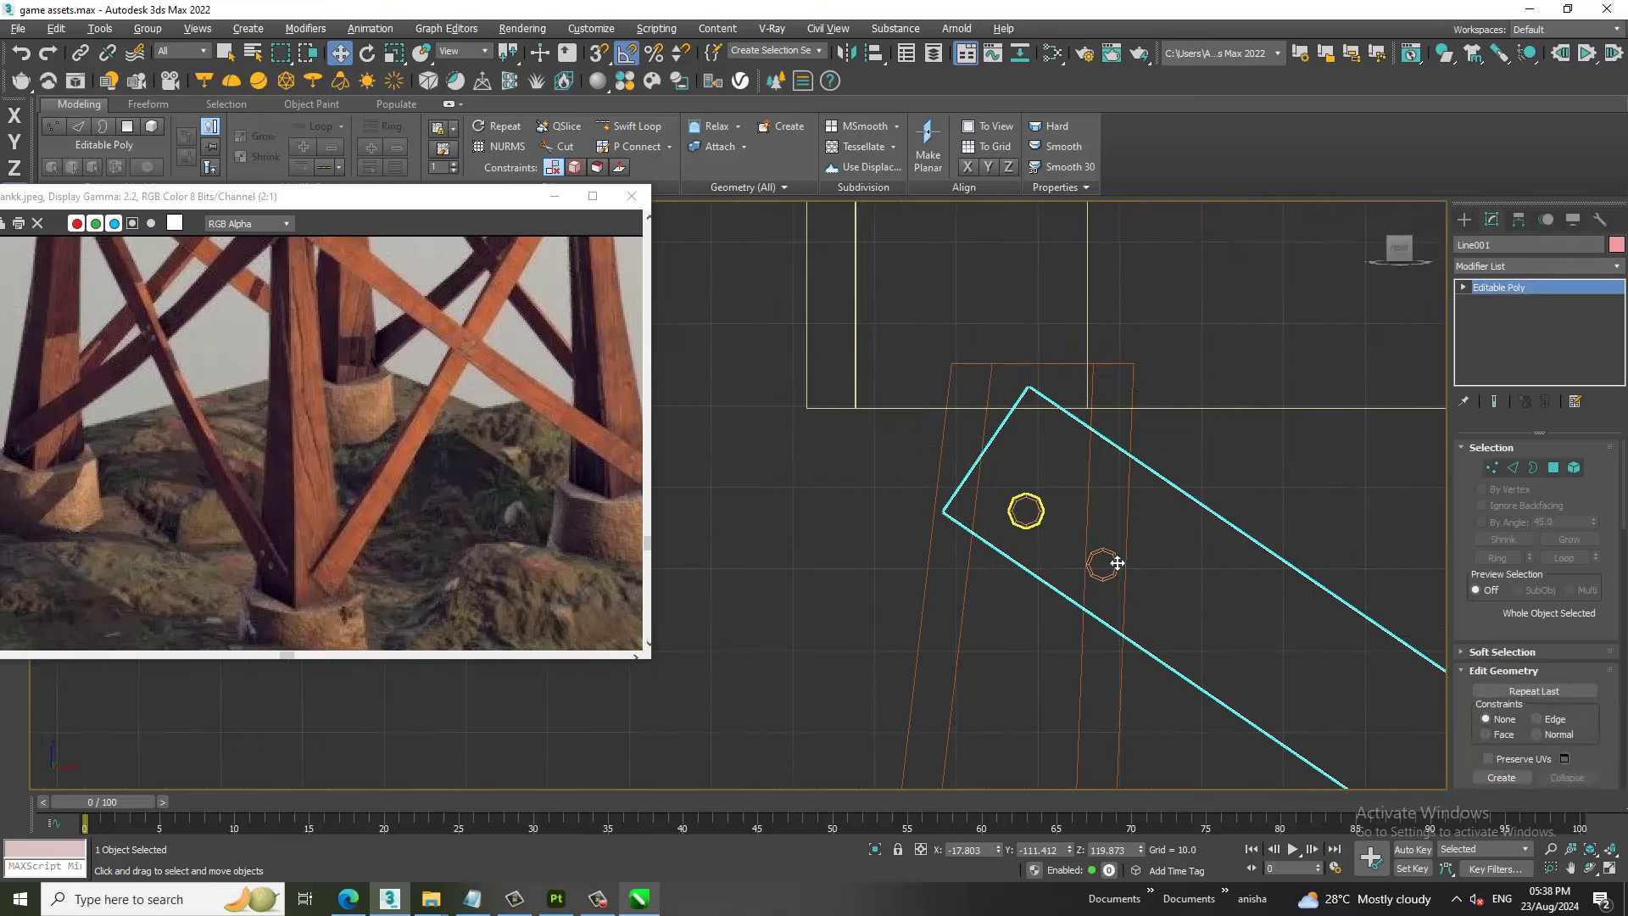
Position and rotate the copied bolts to match the brace's upper end.
{"action": "left_click", "coordinate": [1103, 564]}
{"action": "mouse_move", "coordinate": [1080, 520]}
{"action": "left_mouse_down"}
{"action": "mouse_move", "coordinate": [1065, 476]}
{"action": "mouse_move", "coordinate": [1122, 490]}
{"action": "left_mouse_up"}
{"action": "key", "text": "e"}
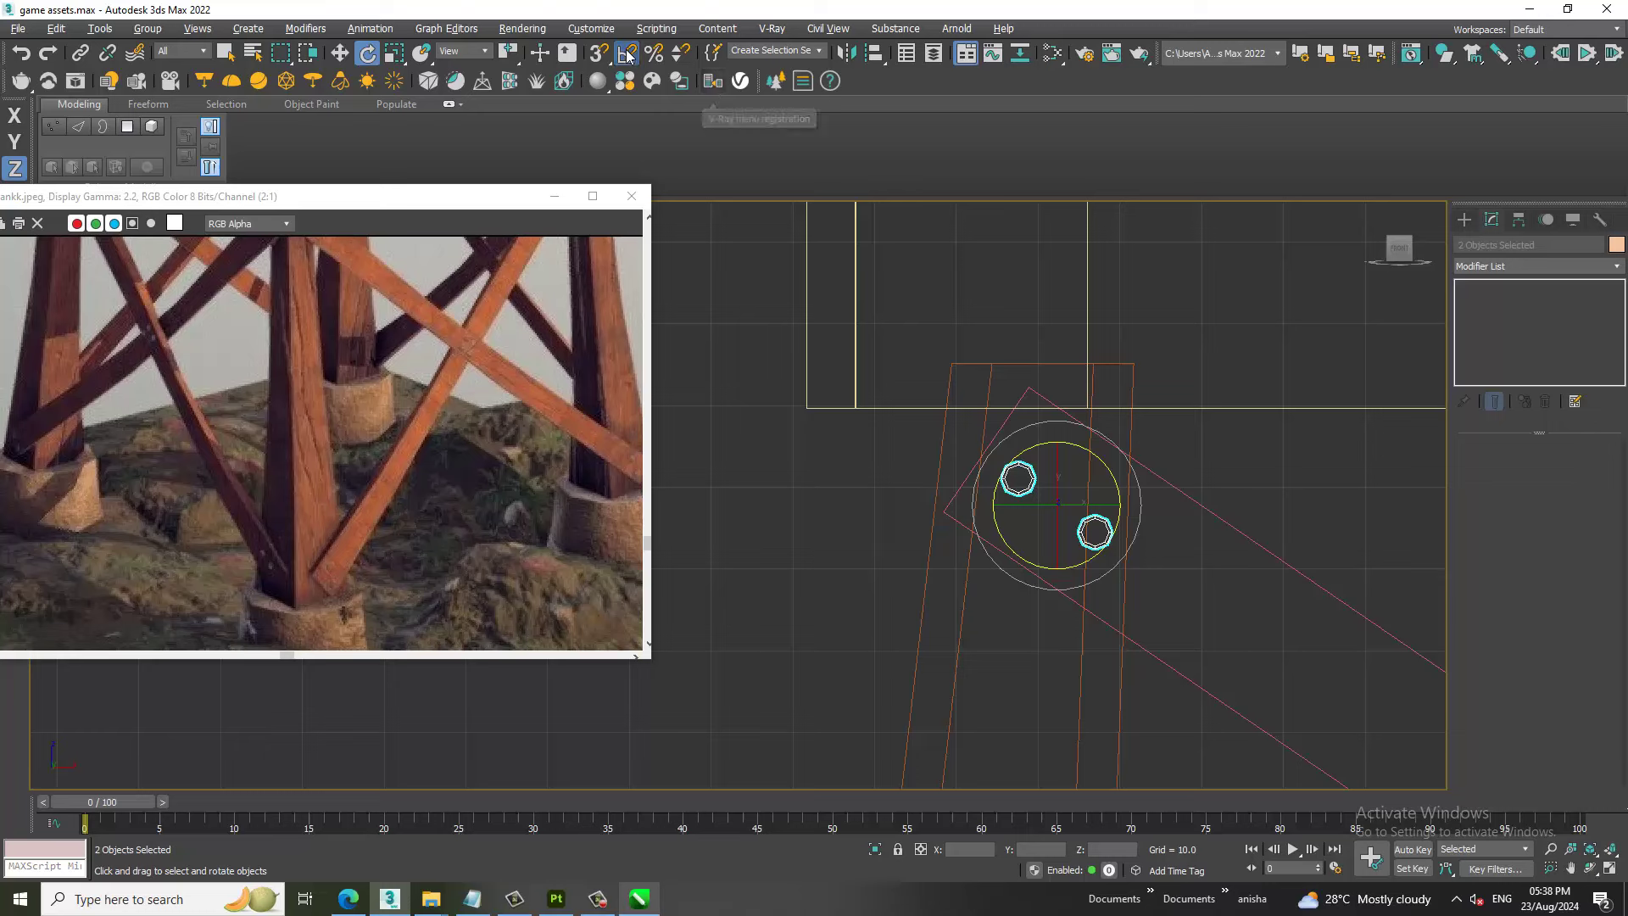
{"action": "mouse_move", "coordinate": [1101, 472]}
{"action": "left_mouse_down"}
{"action": "mouse_move", "coordinate": [1119, 509]}
{"action": "mouse_move", "coordinate": [1063, 452]}
{"action": "left_mouse_up"}
{"action": "key", "text": "w"}
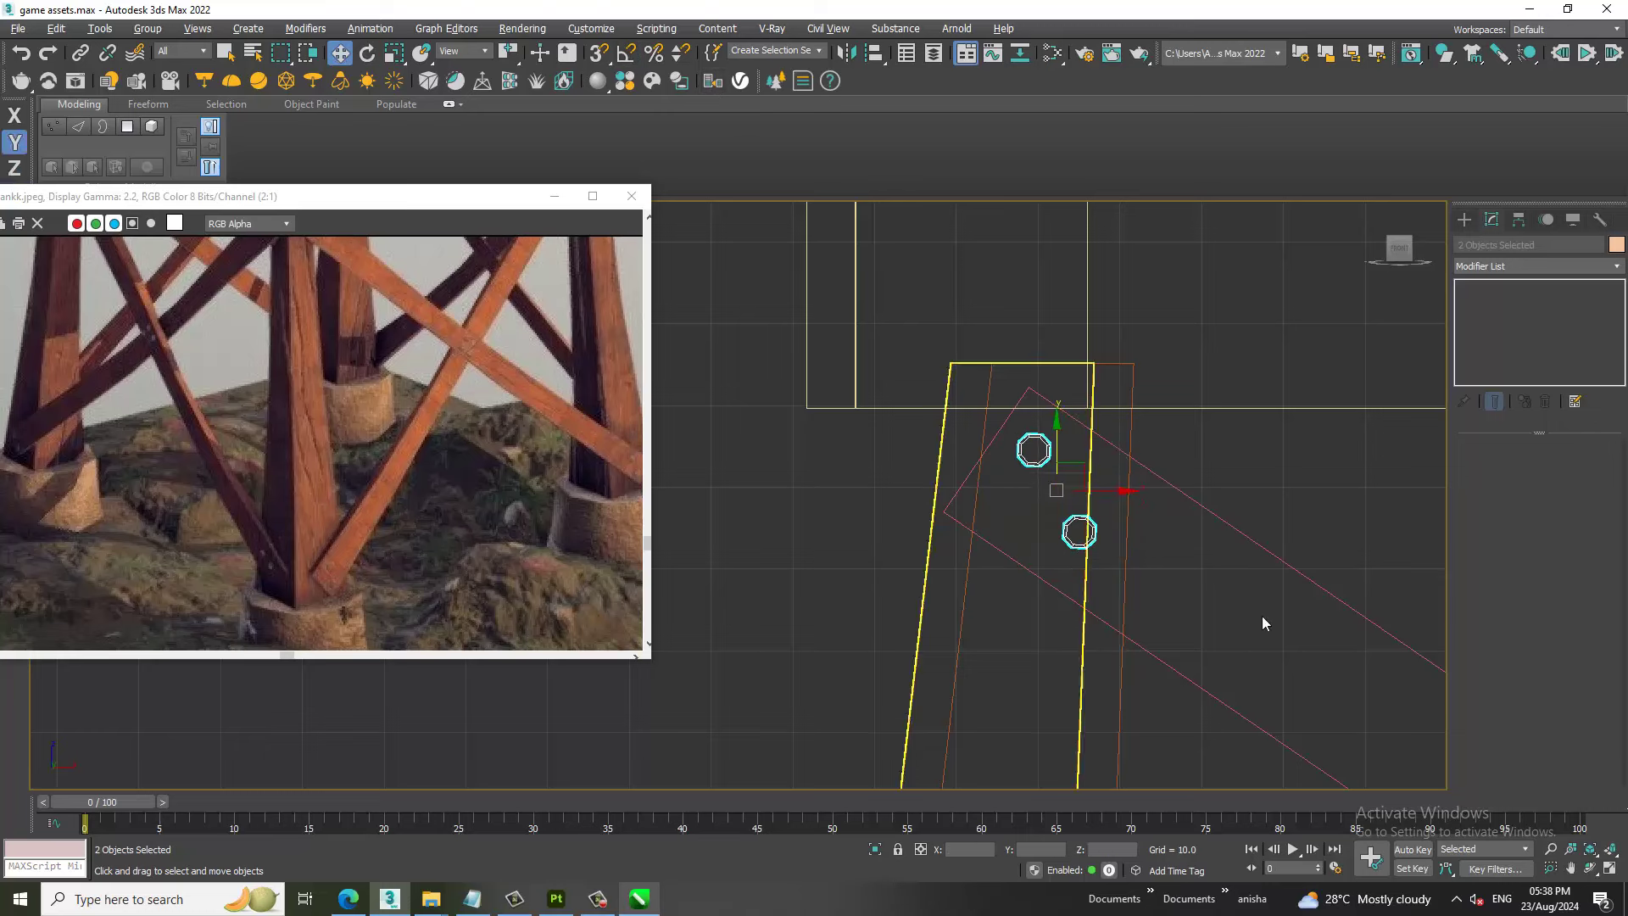
{"action": "key", "text": "shift+z"}
{"action": "key", "text": "shift+z"}
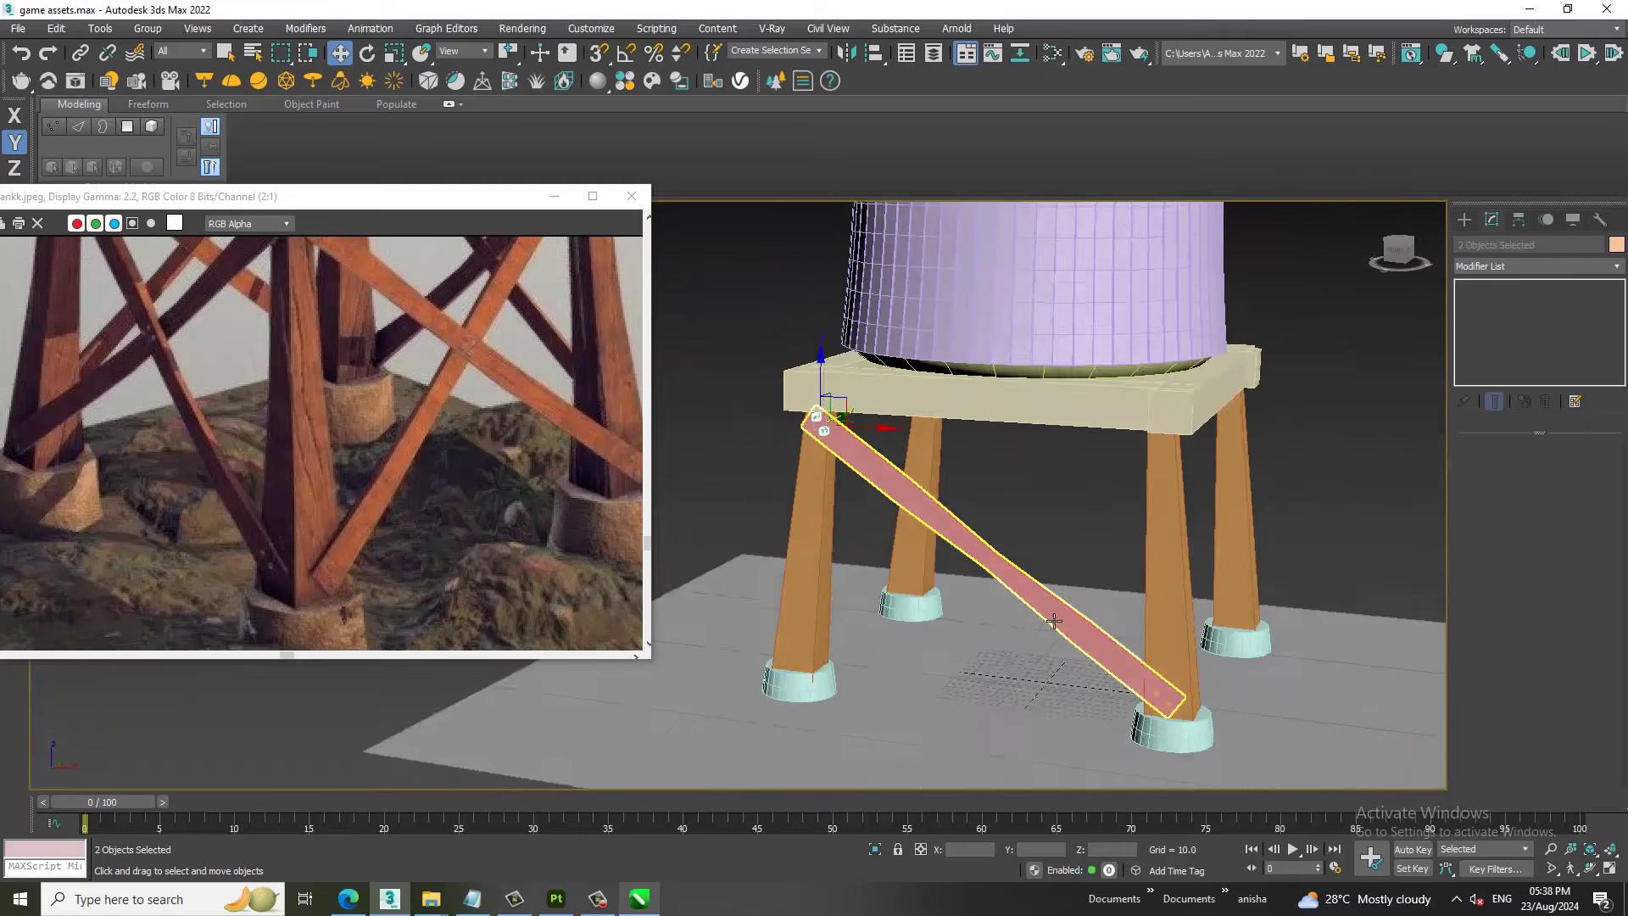
{"action": "key", "text": "shift+z"}
{"action": "left_click", "coordinate": [1133, 625]}
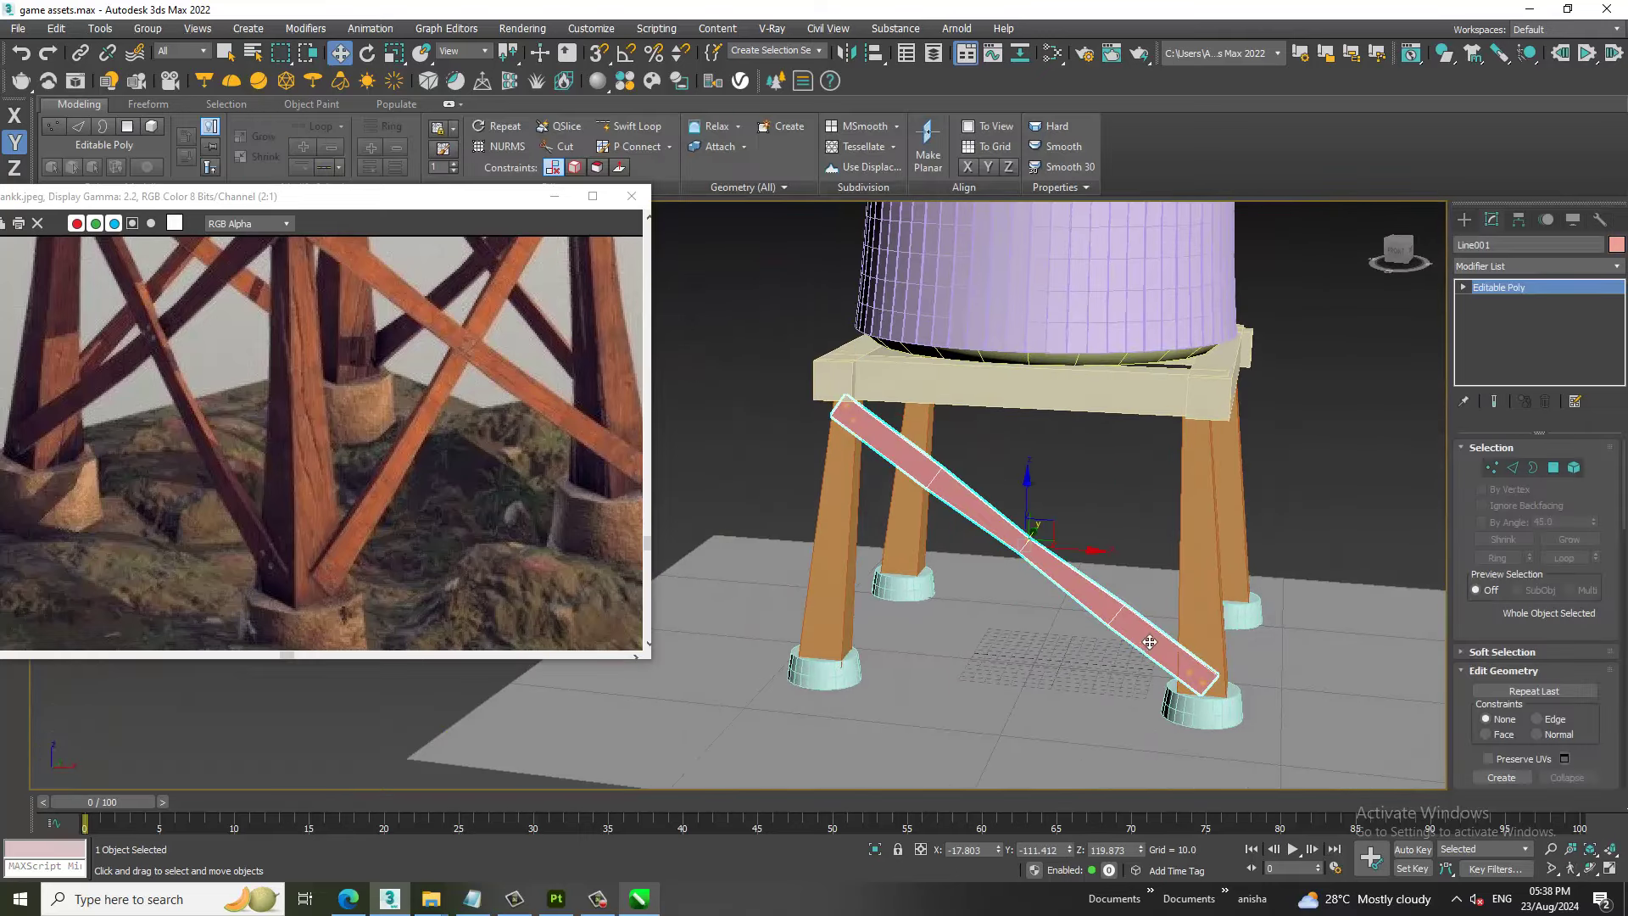
{"action": "mouse_move", "coordinate": [1133, 625]}
{"action": "middle_mouse_down", "text": "alt"}
{"action": "mouse_move", "coordinate": [1181, 628]}
{"action": "mouse_move", "coordinate": [1045, 587]}
{"action": "middle_mouse_up", "text": "alt"}
{"action": "scroll", "coordinate": [1181, 627], "scroll_direction": "down", "scroll_amount": 5}
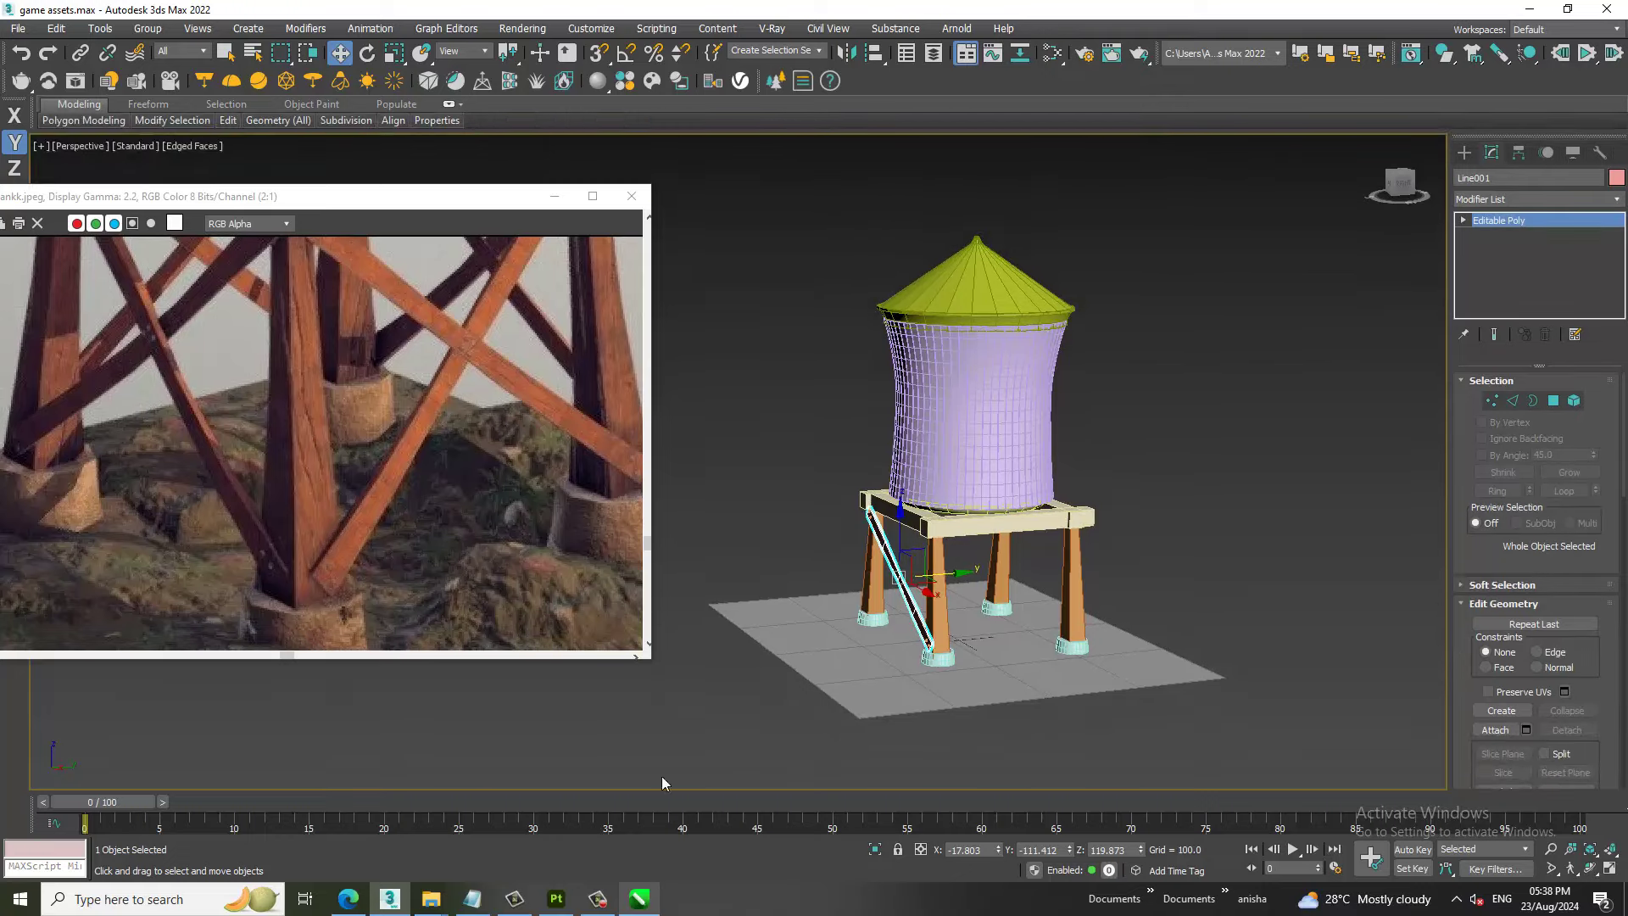
Add the closing line 'Thanks for Watching.' to the Notepad tutorial notes.
{"action": "left_click", "coordinate": [472, 898]}
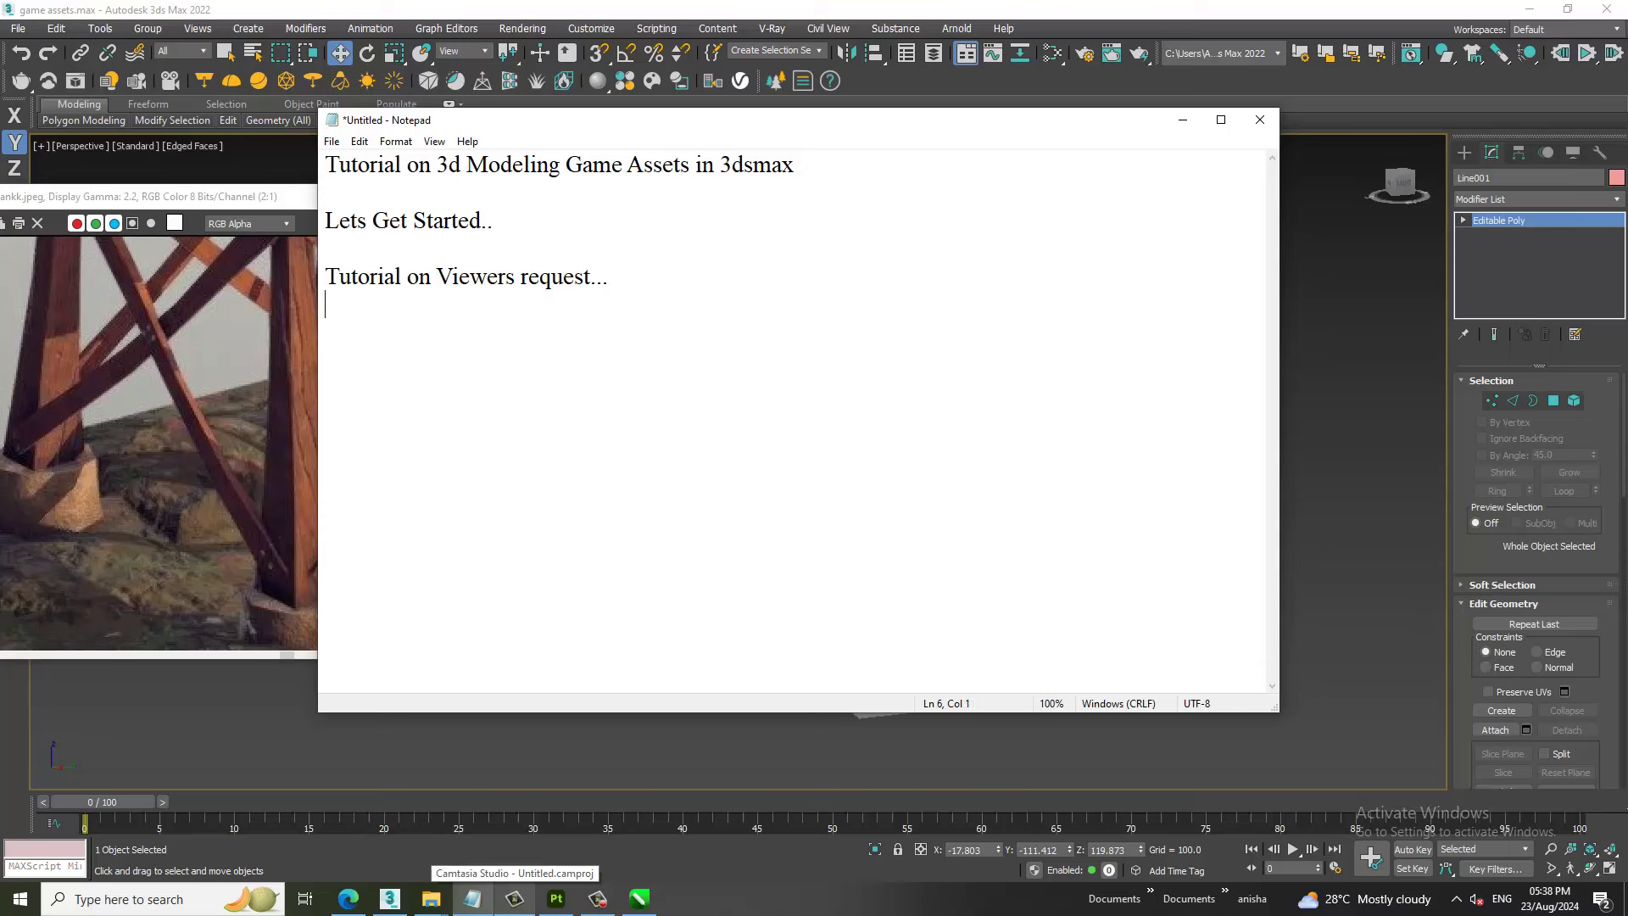
{"action": "type", "text": "Thanks for "}
{"action": "type", "text": "Watchi"}
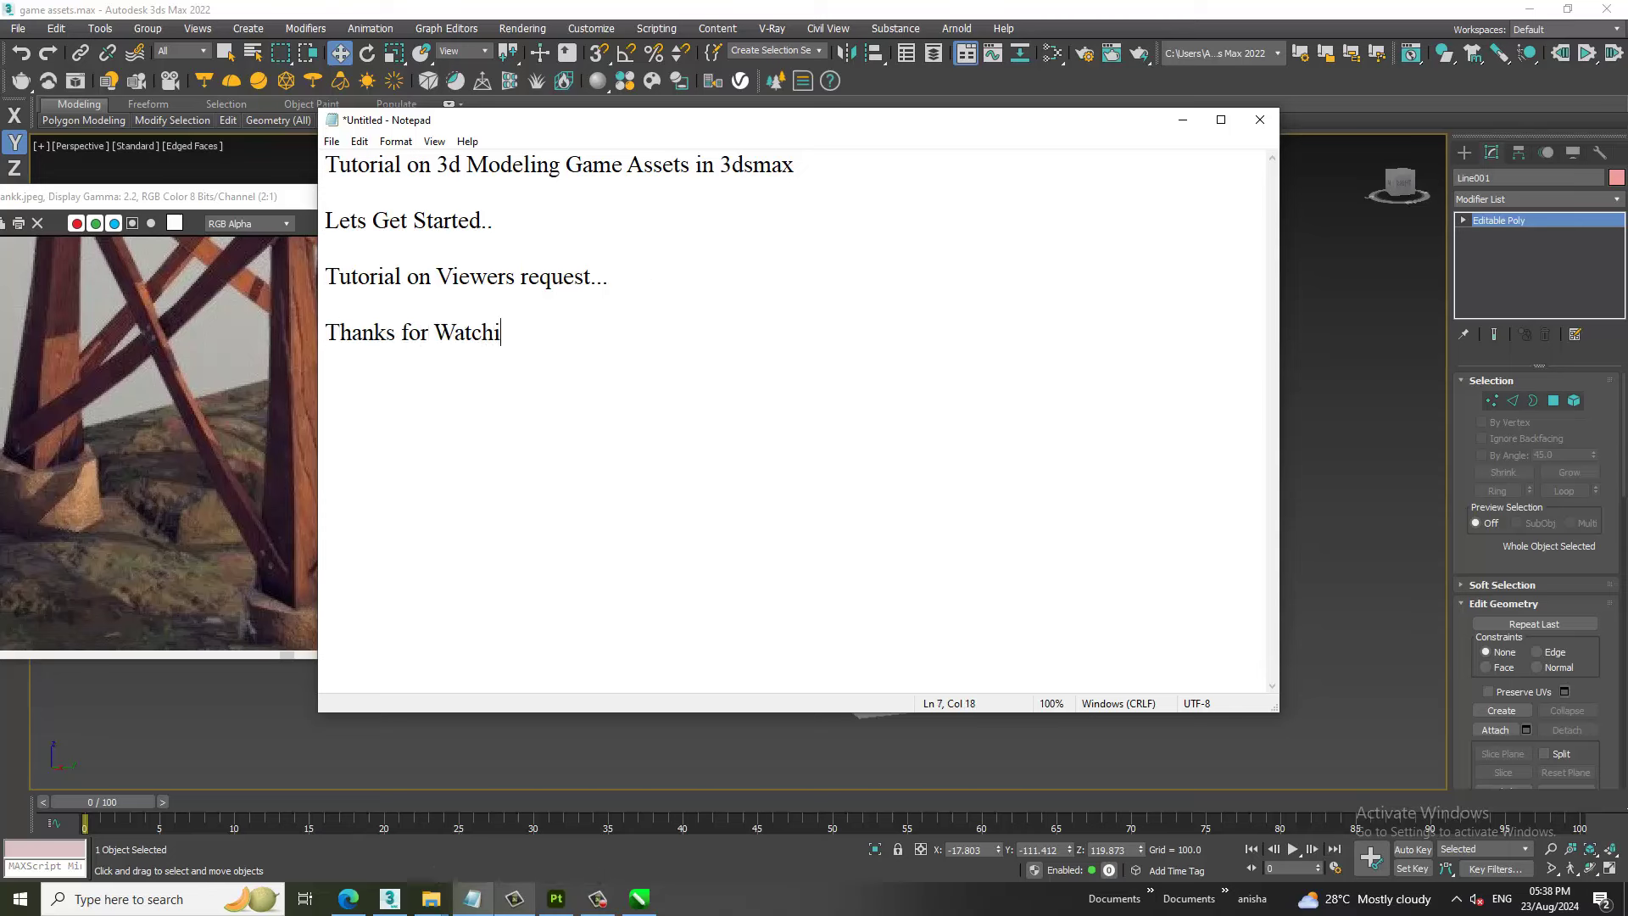
{"action": "type", "text": "ng...."}
Minimize Notepad, zoom out the reference photo, and recentre the water tower.
{"action": "left_click", "coordinate": [1182, 120]}
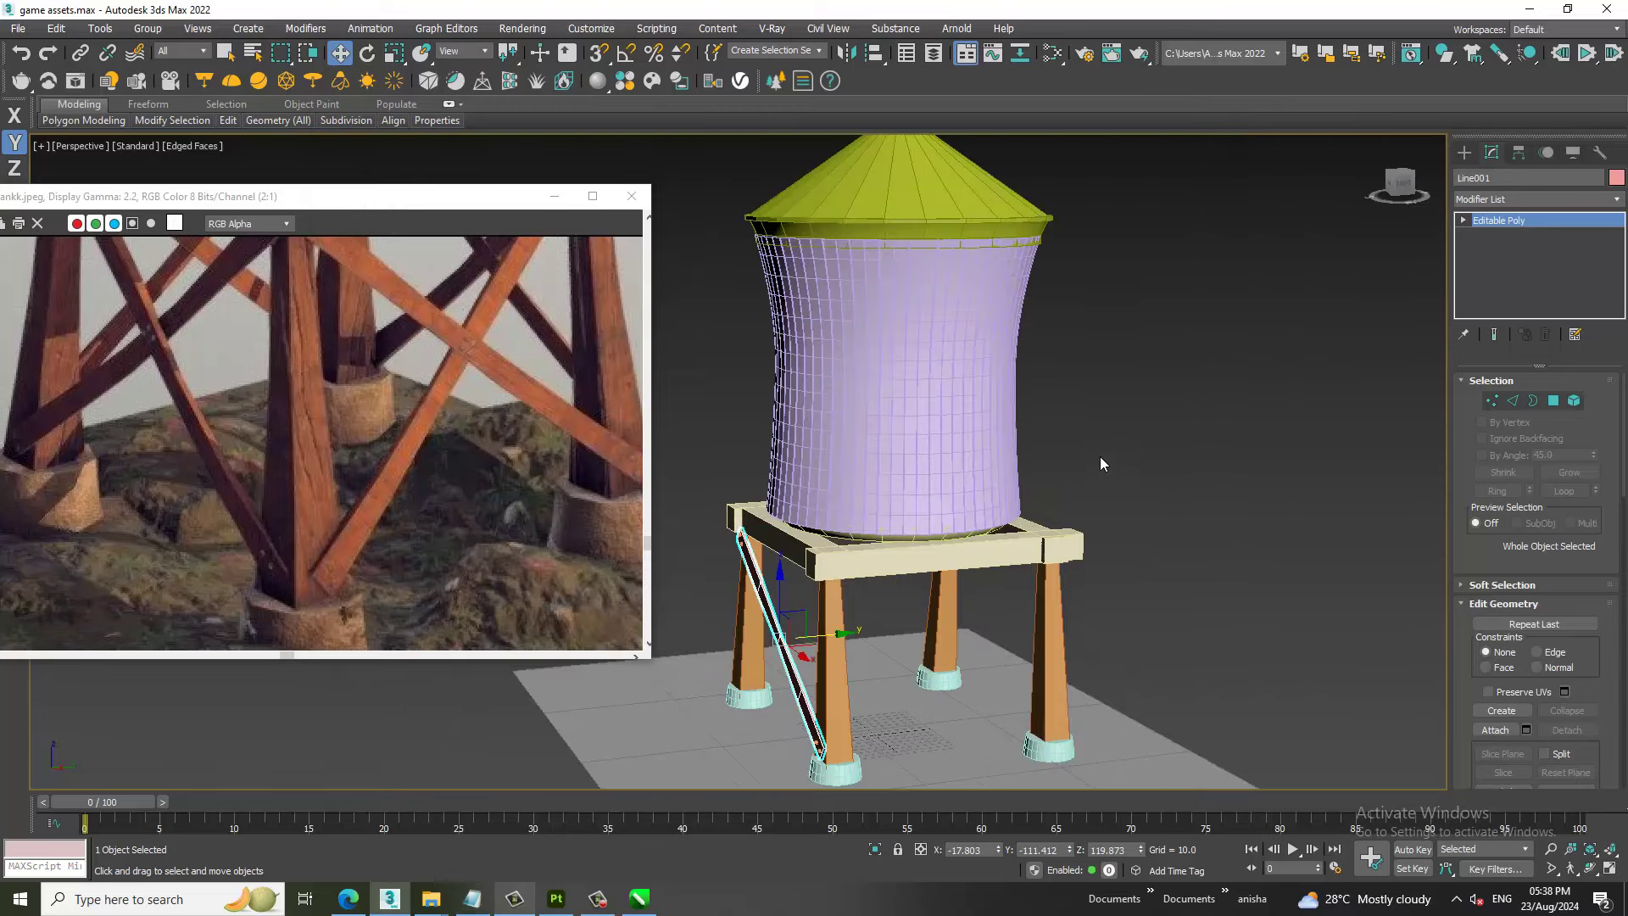
{"action": "scroll", "coordinate": [1127, 498], "scroll_direction": "up", "scroll_amount": 2}
{"action": "scroll", "coordinate": [461, 521], "scroll_direction": "down", "scroll_amount": 1}
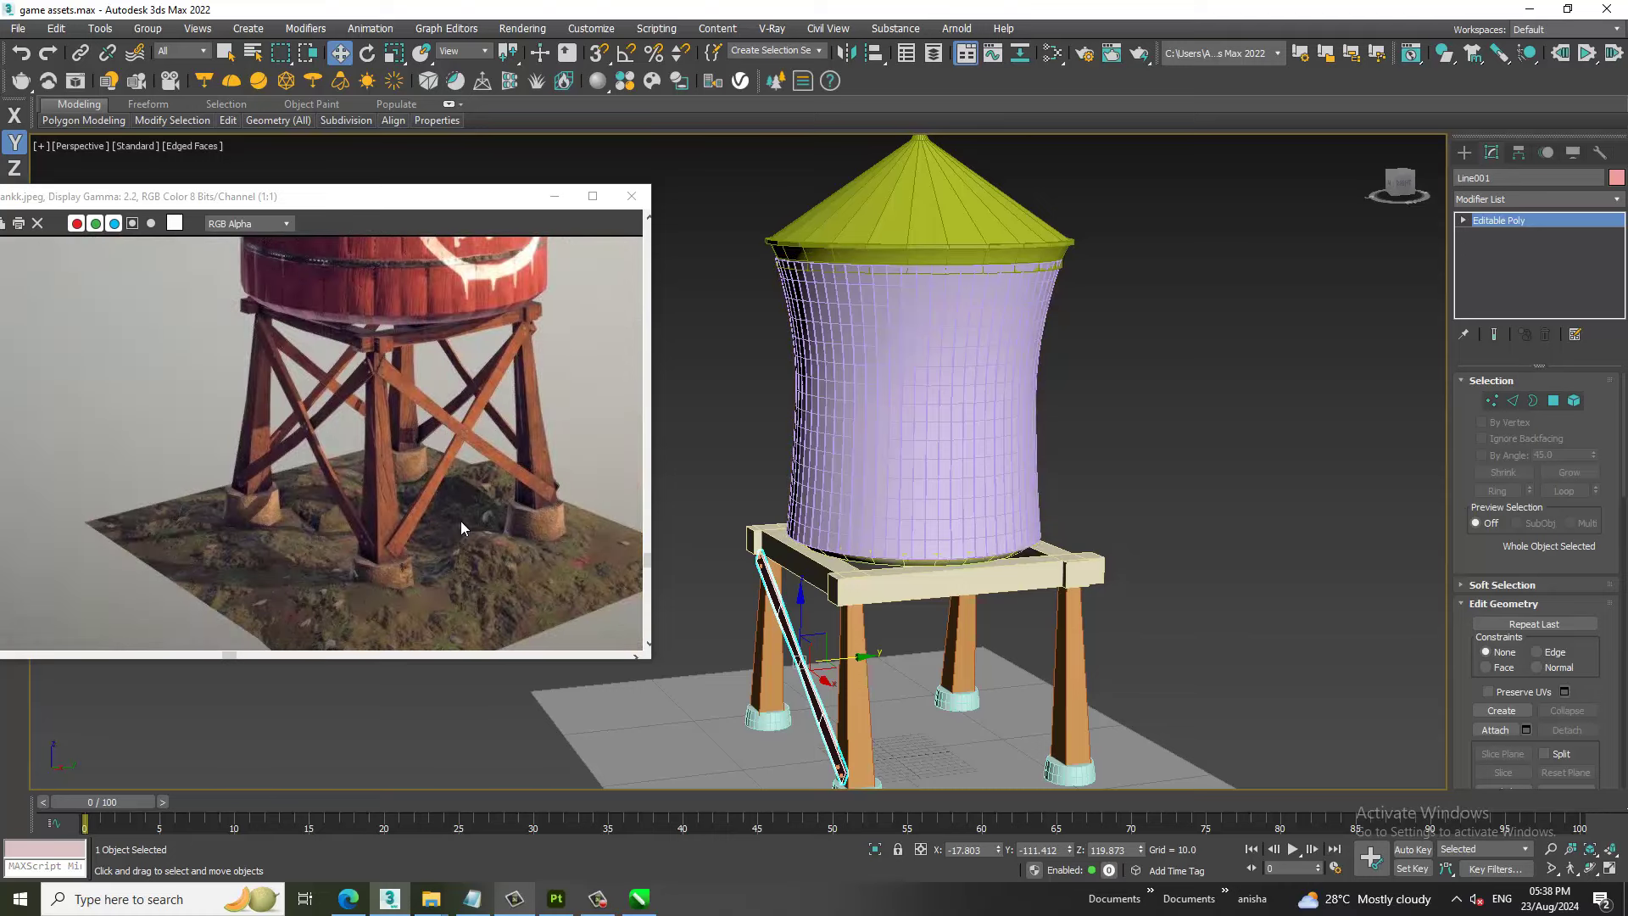
{"action": "scroll", "coordinate": [548, 531], "scroll_direction": "down", "scroll_amount": 1}
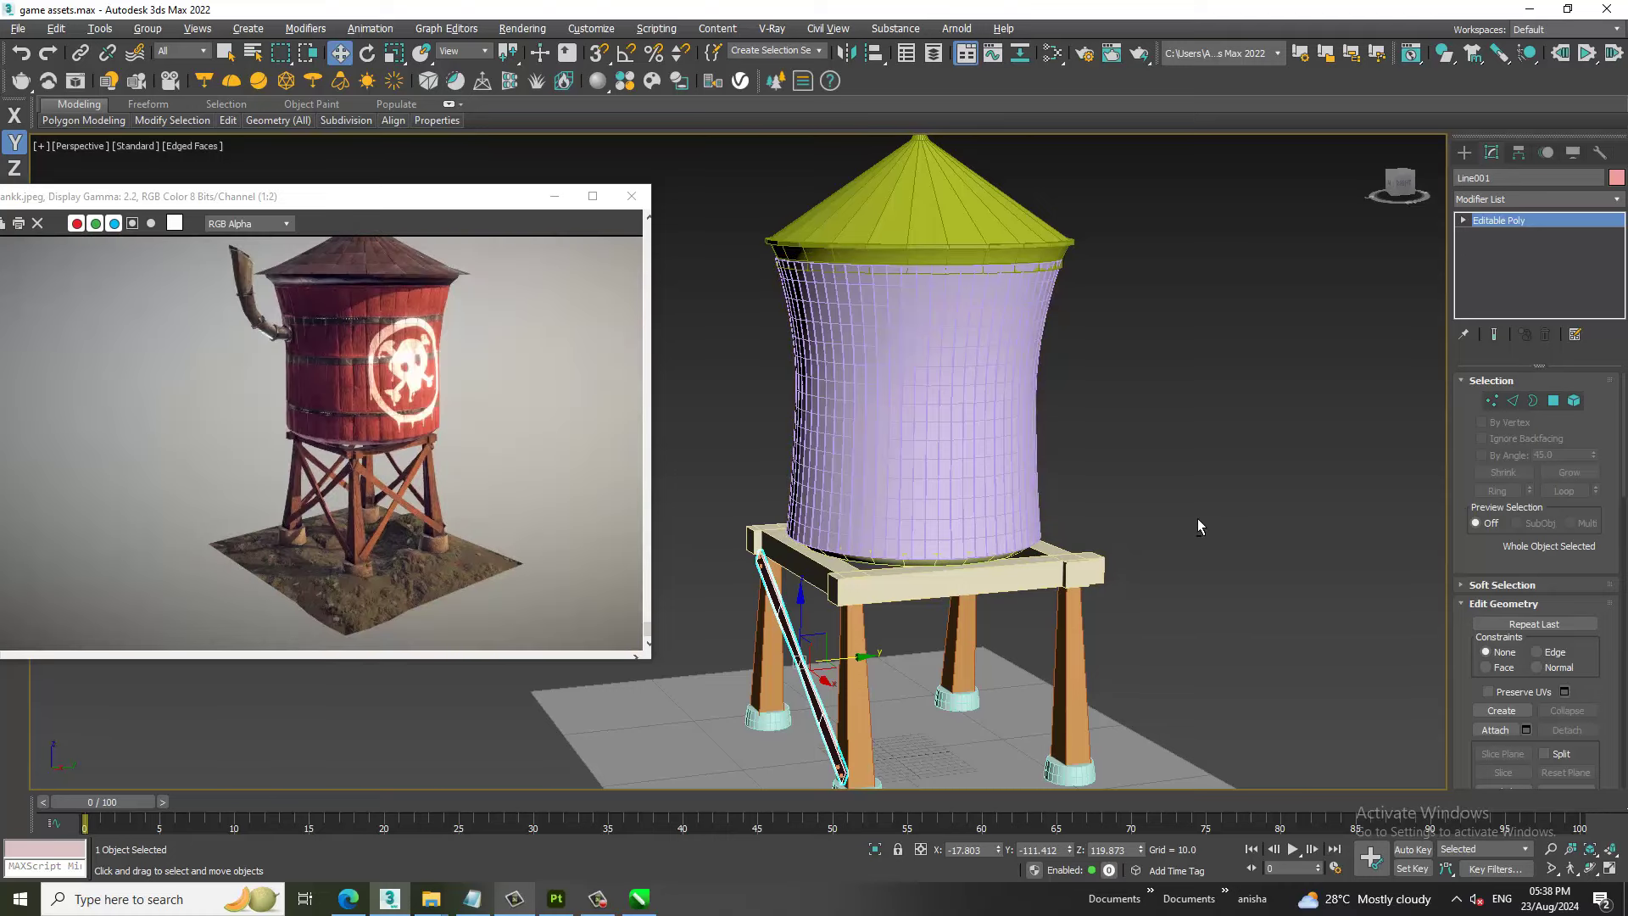
{"action": "scroll", "coordinate": [1187, 515], "scroll_direction": "down", "scroll_amount": 1}
{"action": "middle_click_drag", "start_coordinate": [1177, 514], "coordinate": [1188, 504]}
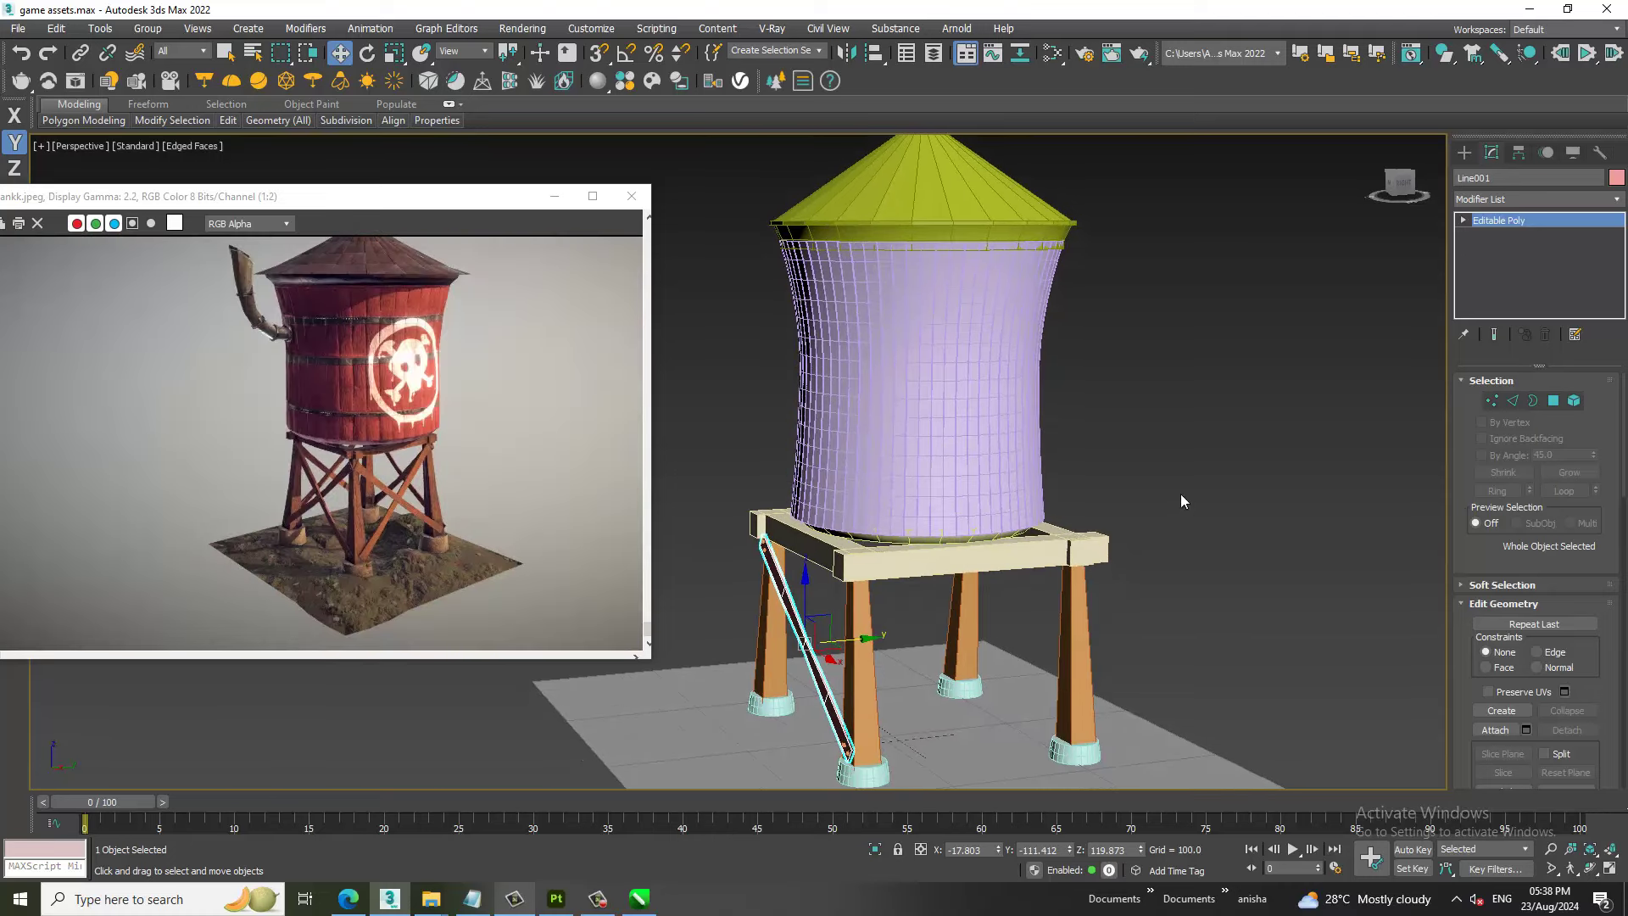